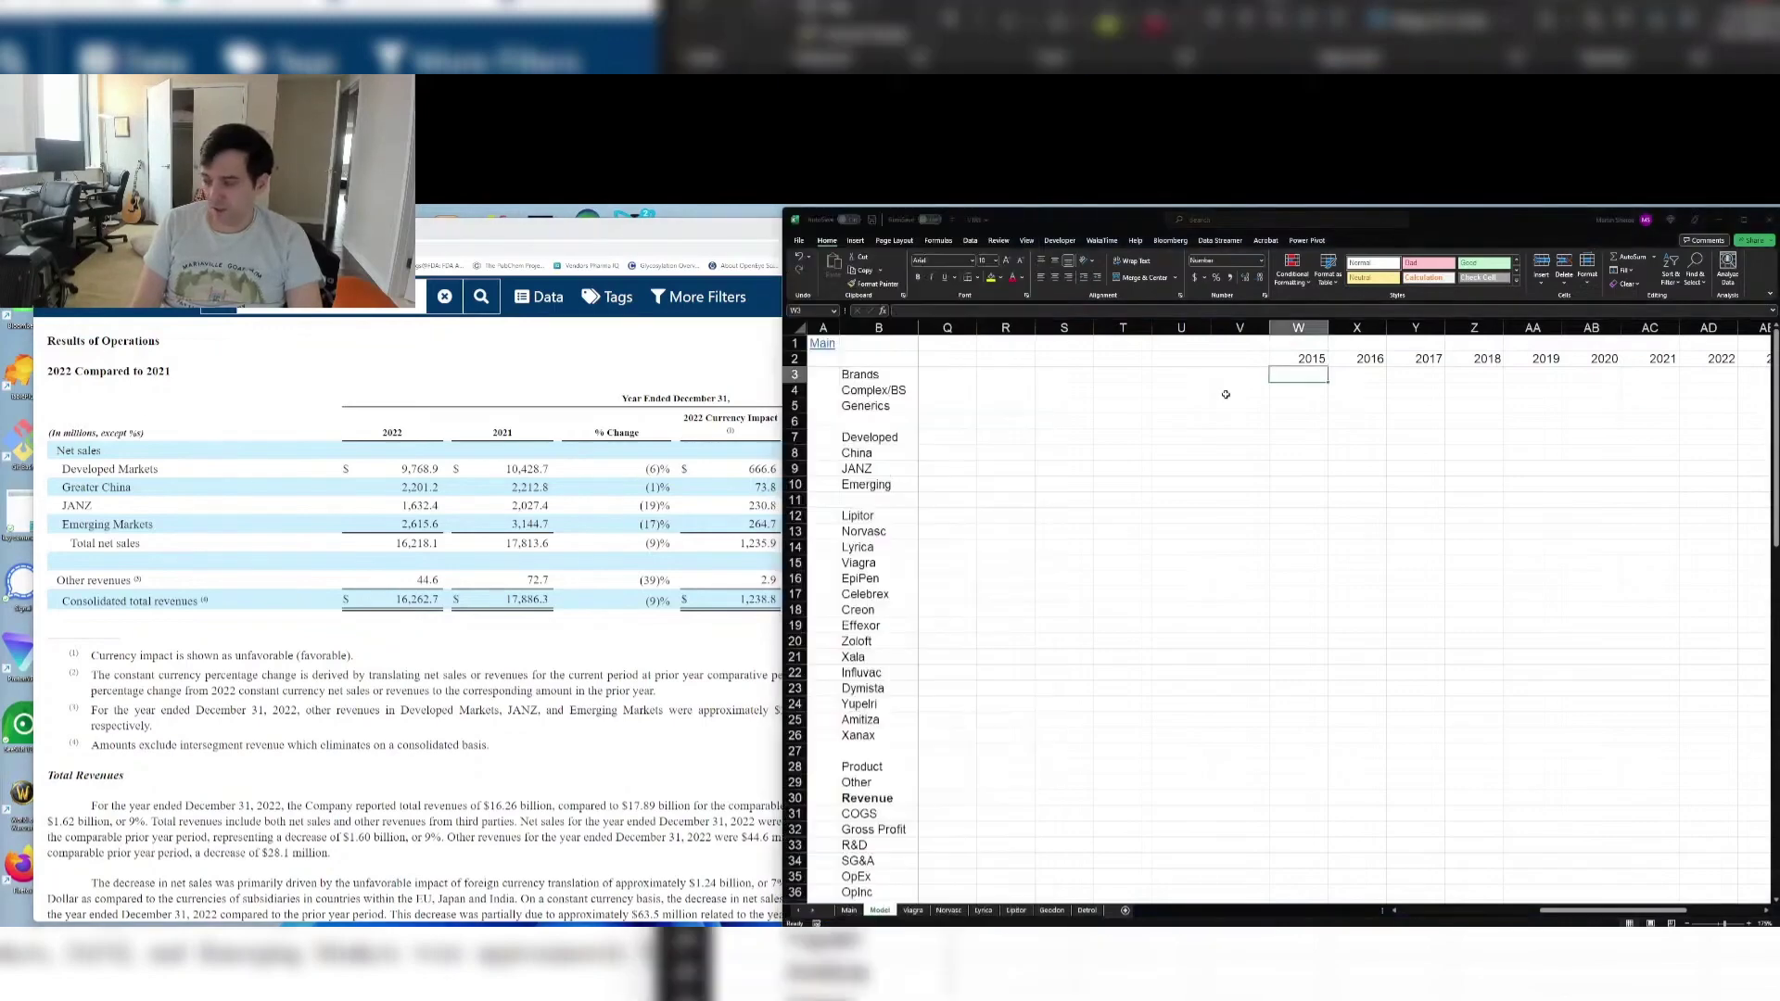
key(Down)
key(Down)
key(Down)
key(Down)
Enter 2021 and 2022 net sales for Developed Markets and Greater China
key(Right)
key(Right)
key(Right)
key(Right)
key(Right)
key(Right)
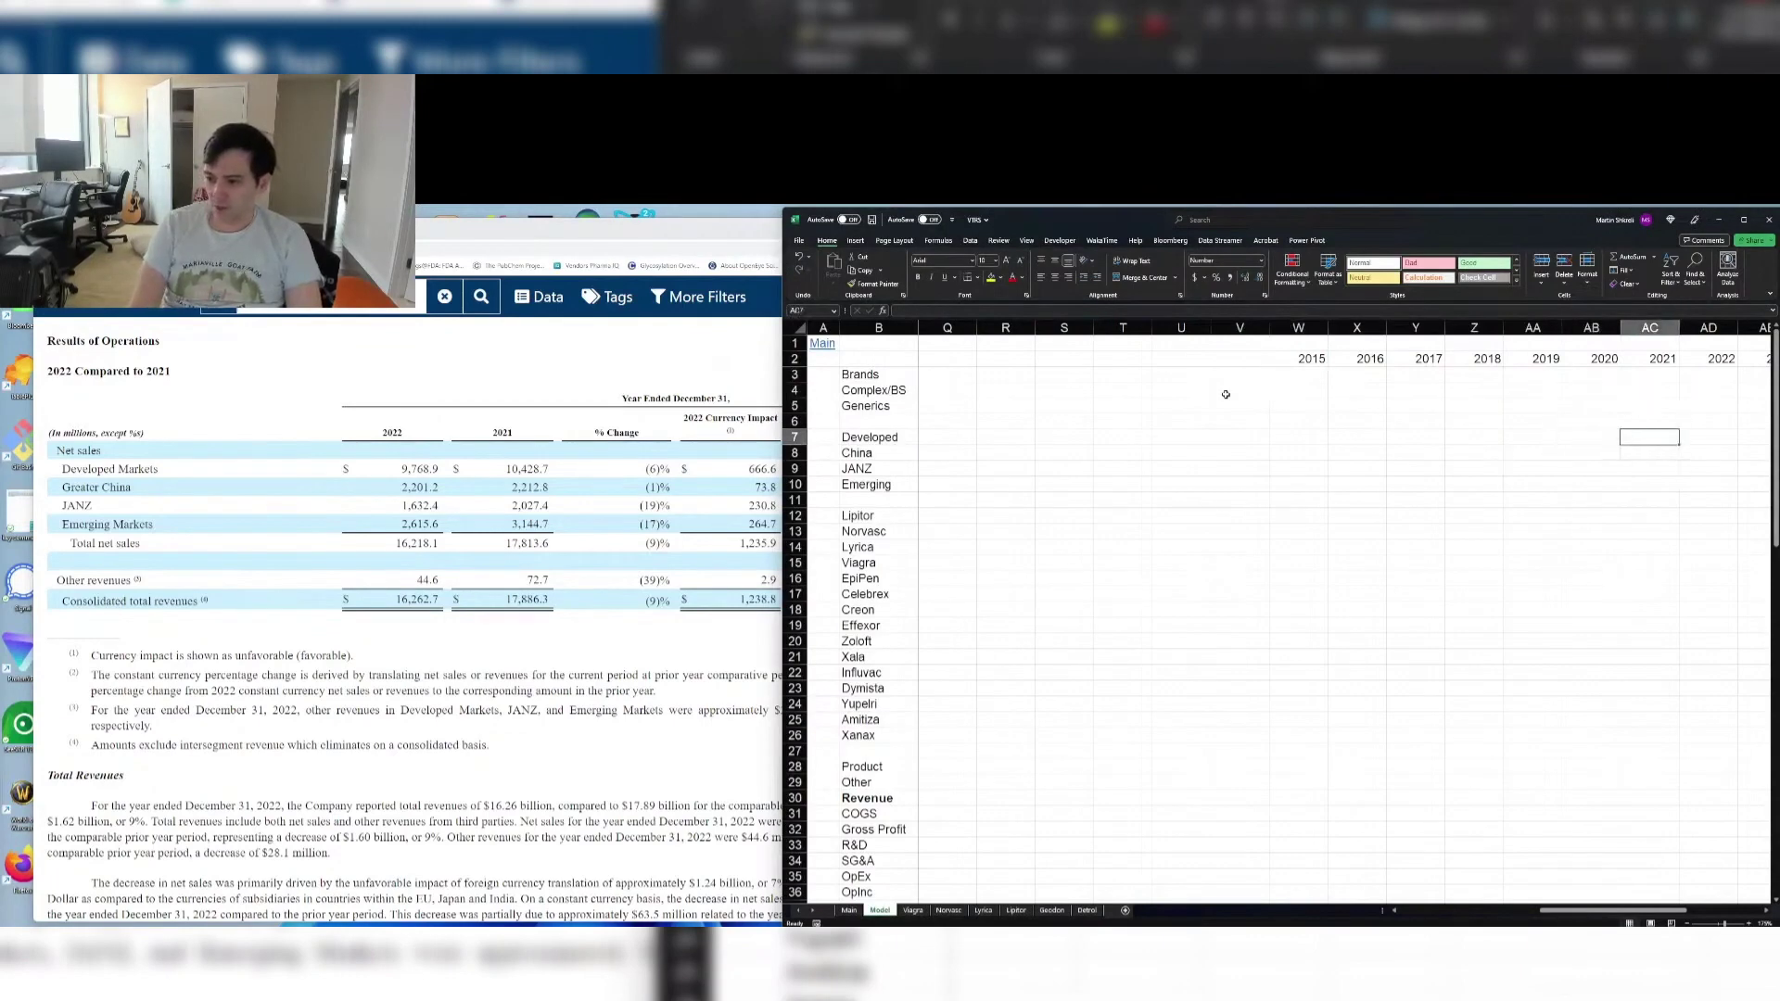
text(1042)
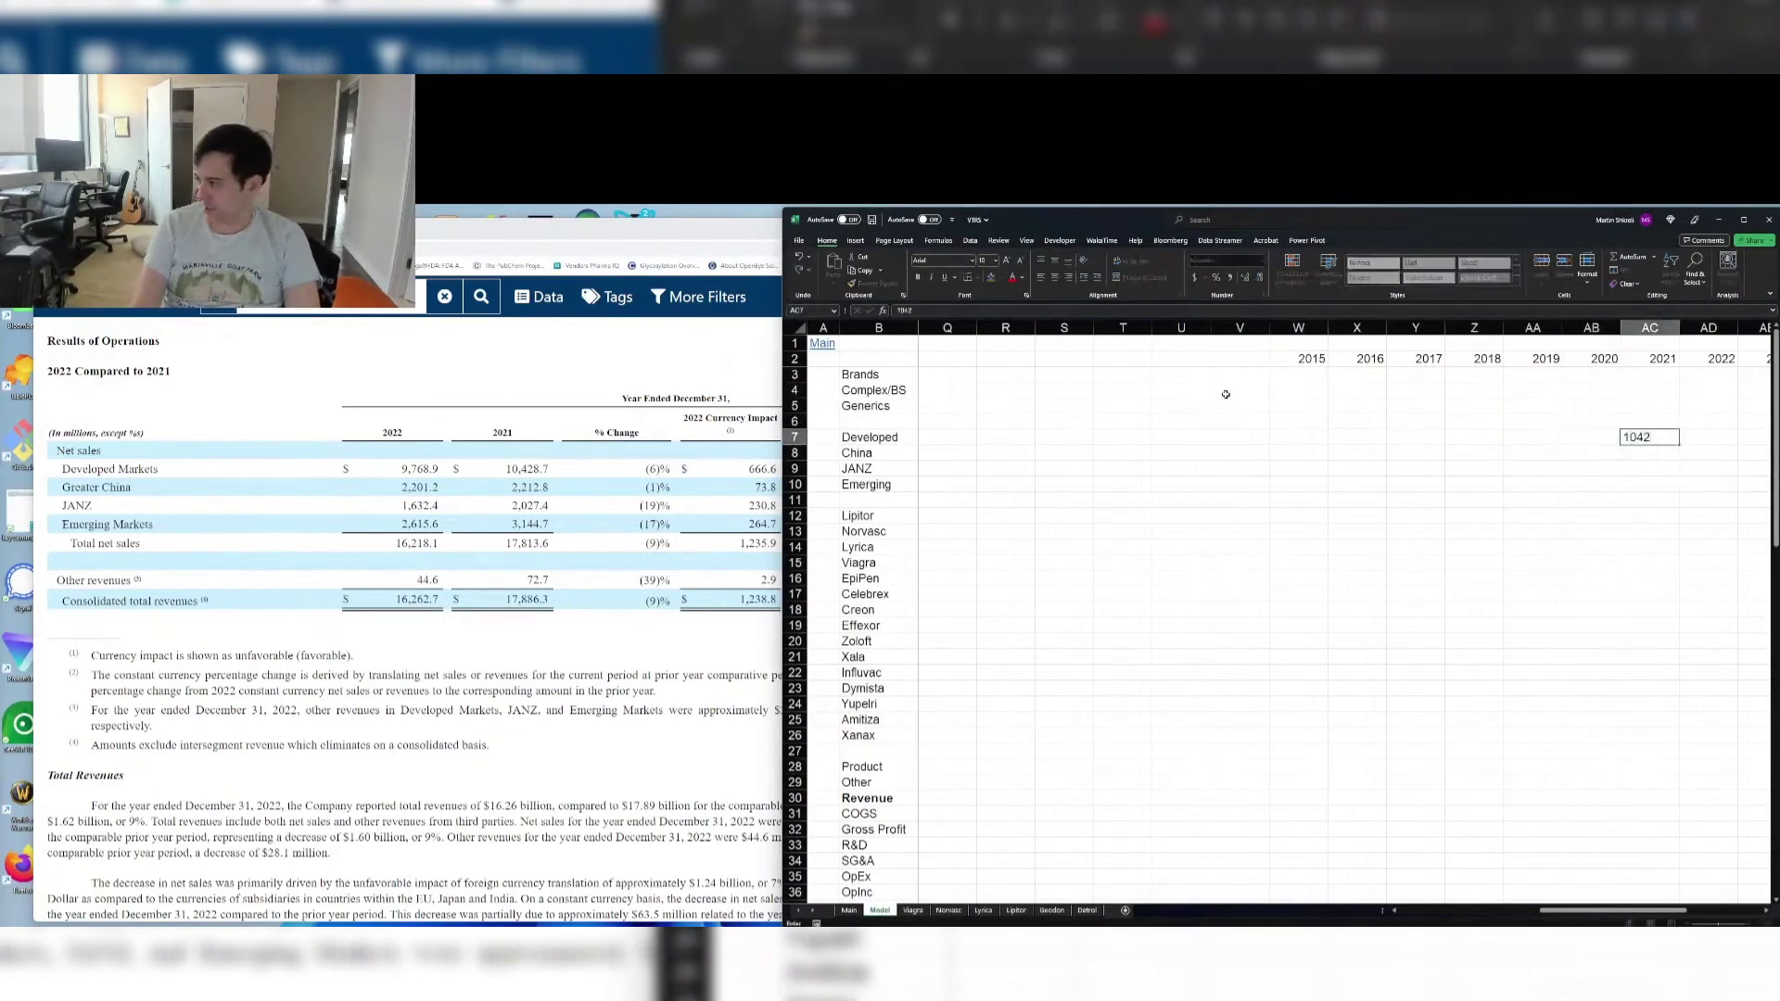
text(.7)
key(Tab)
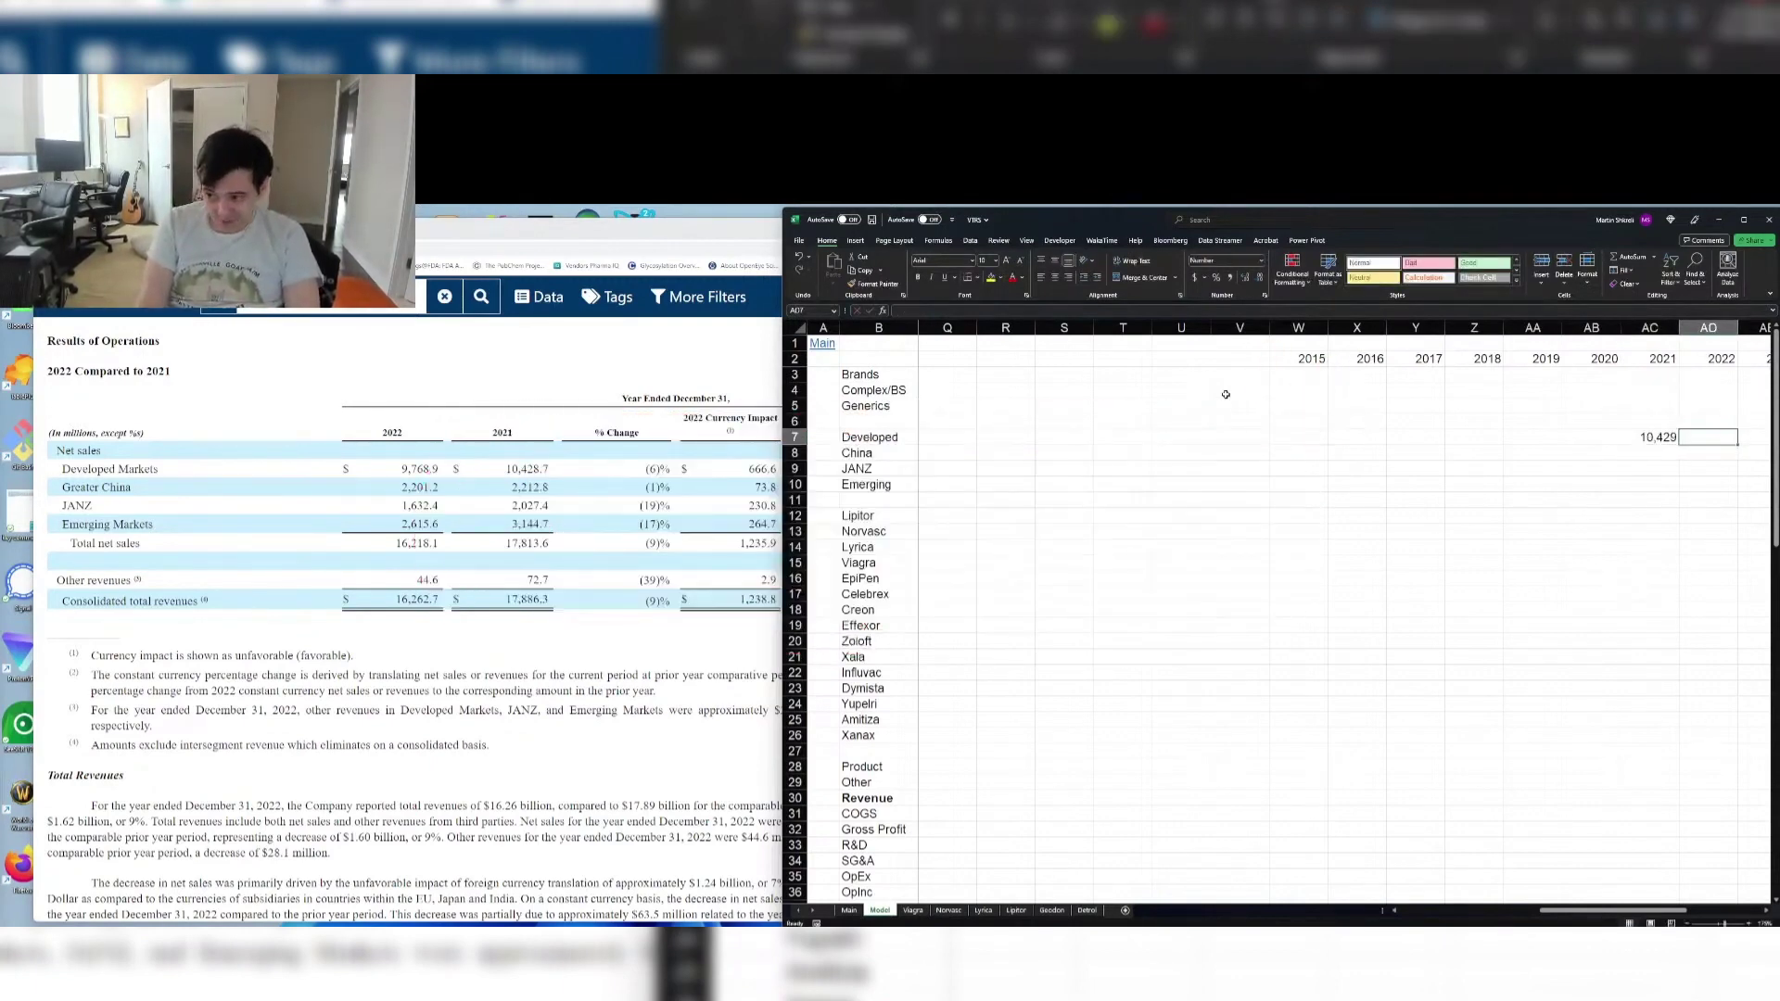
text(9768.9)
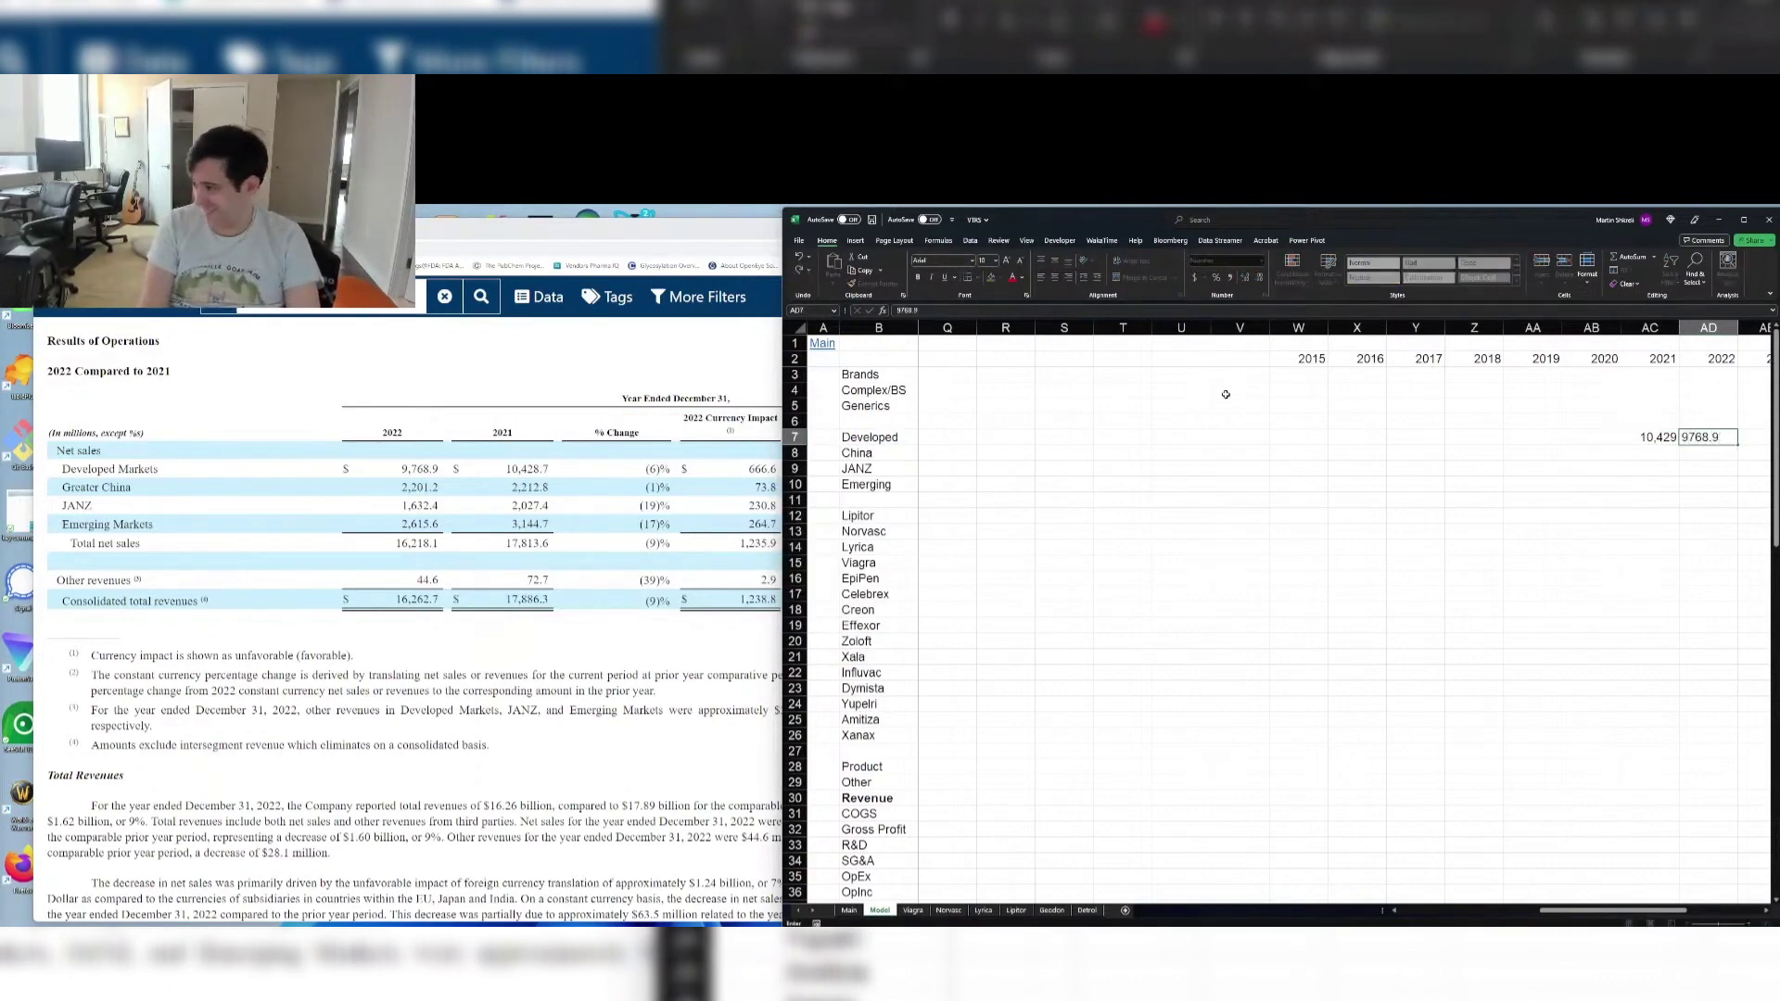
key(Return)
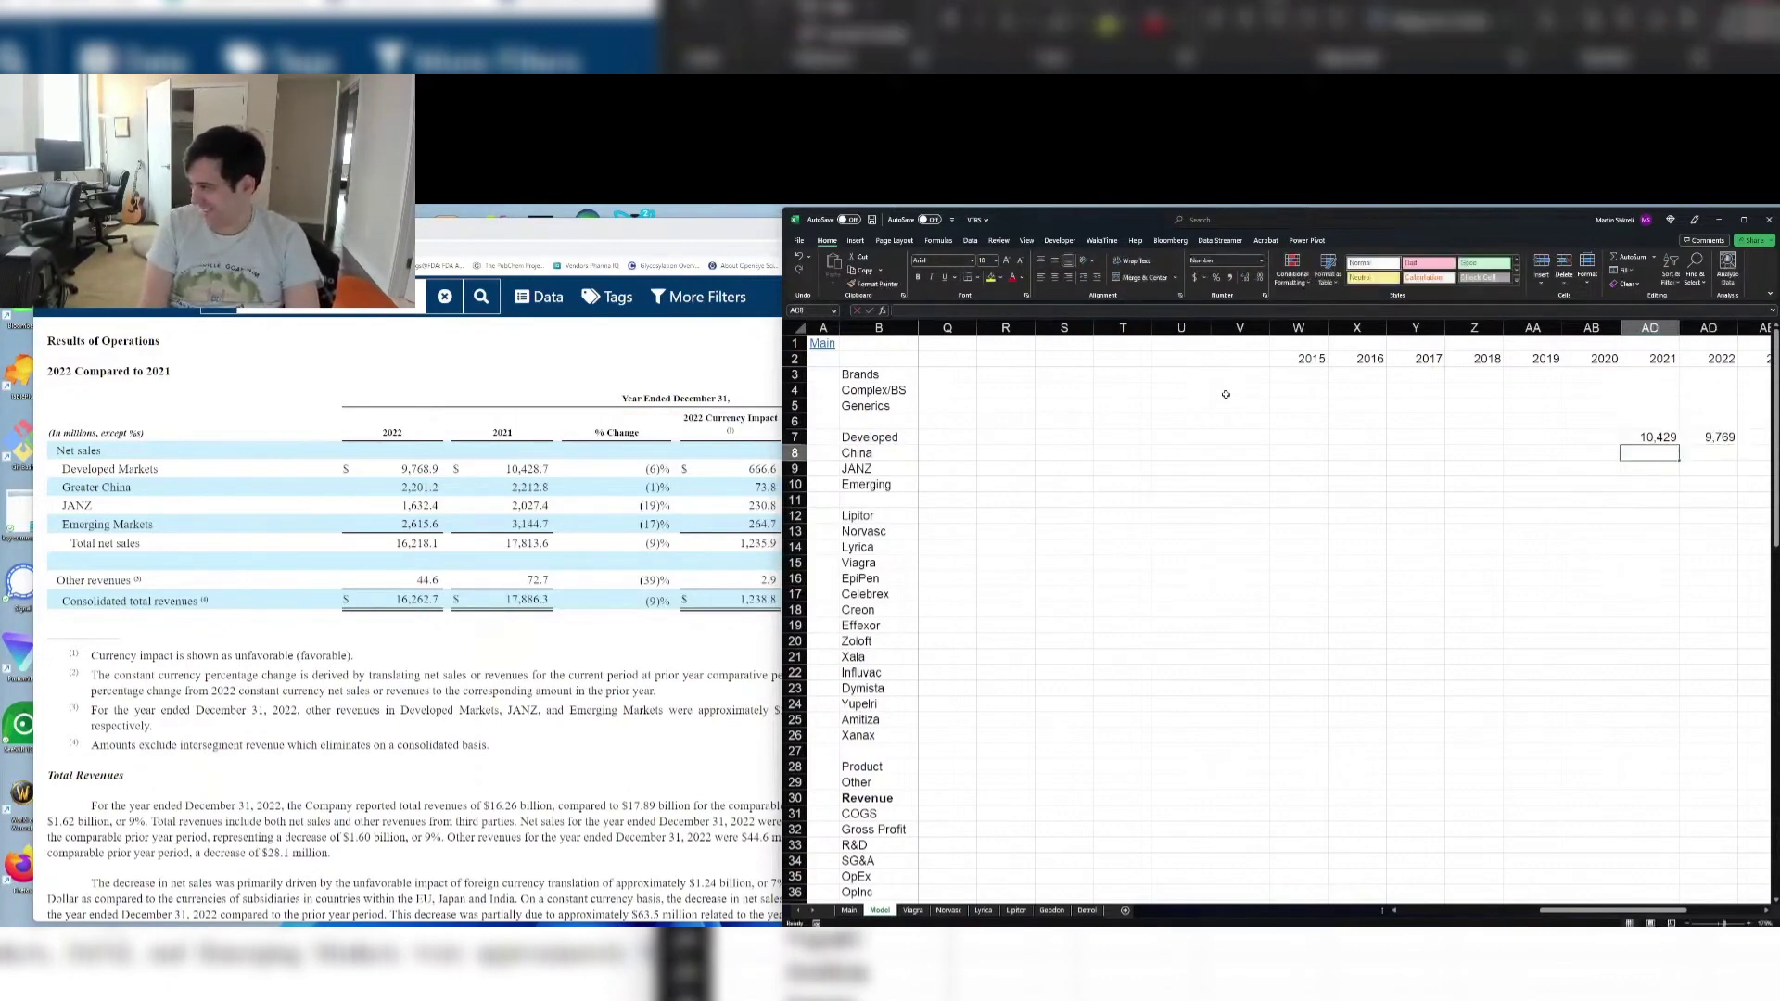
text(2212.8)
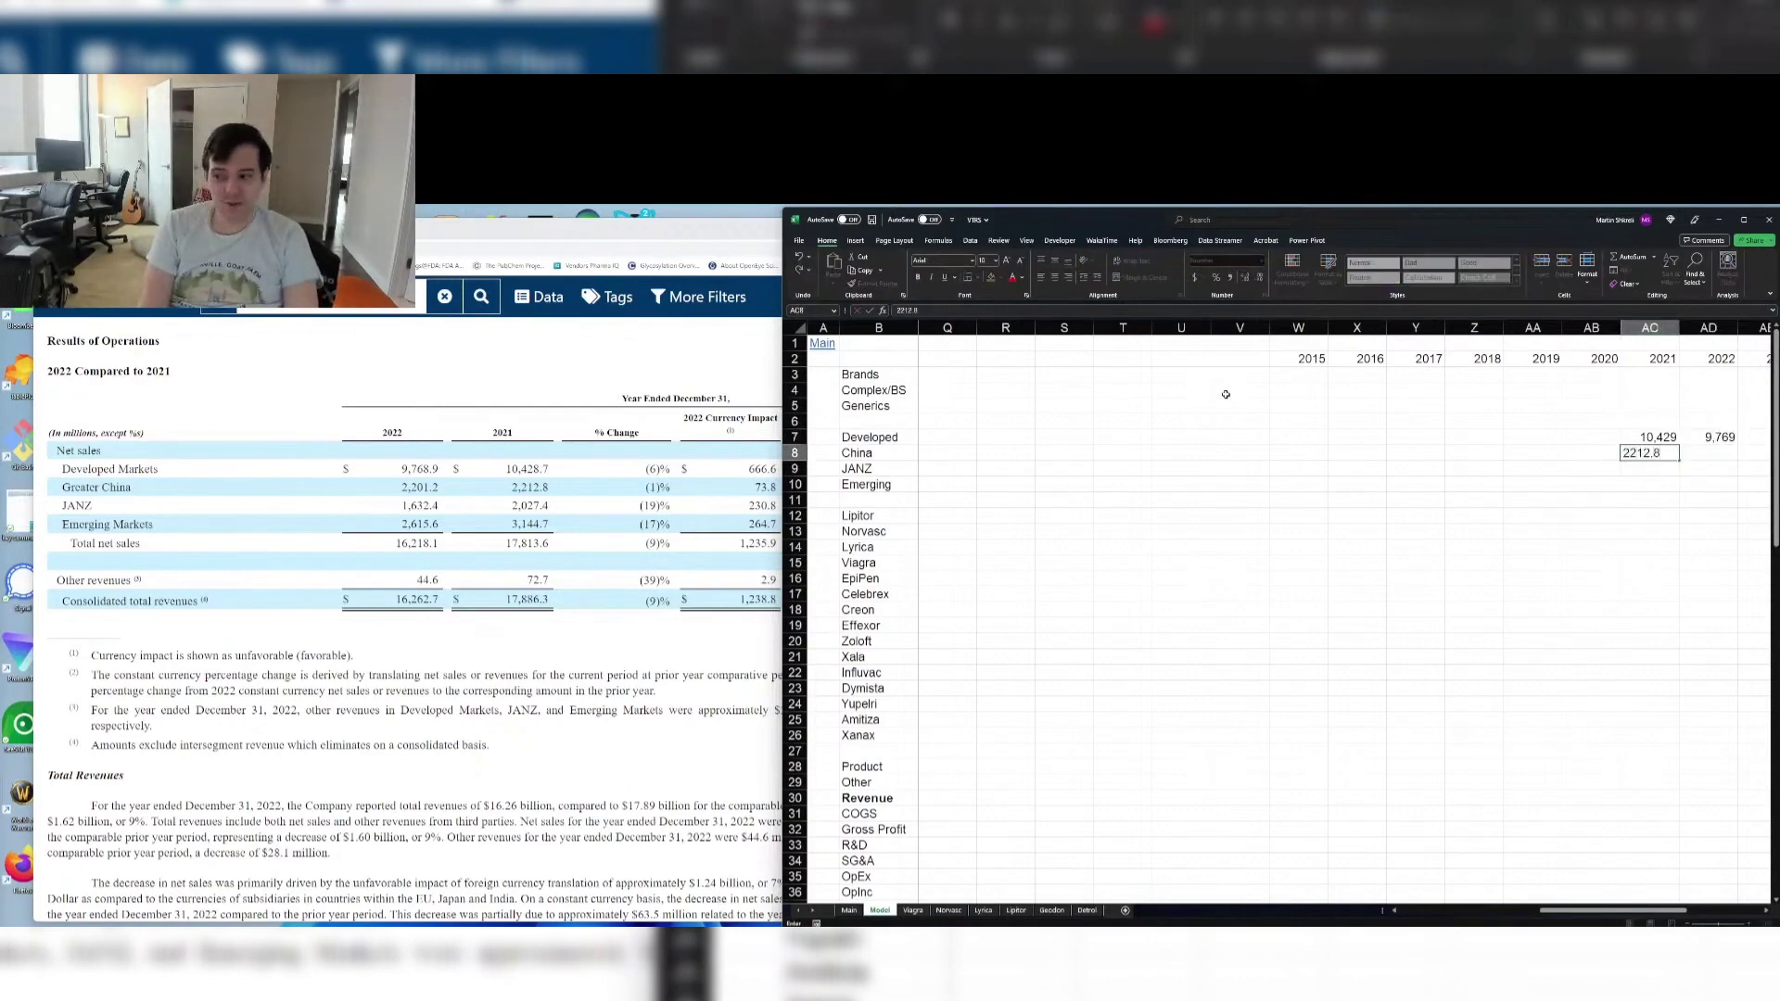
key(Tab)
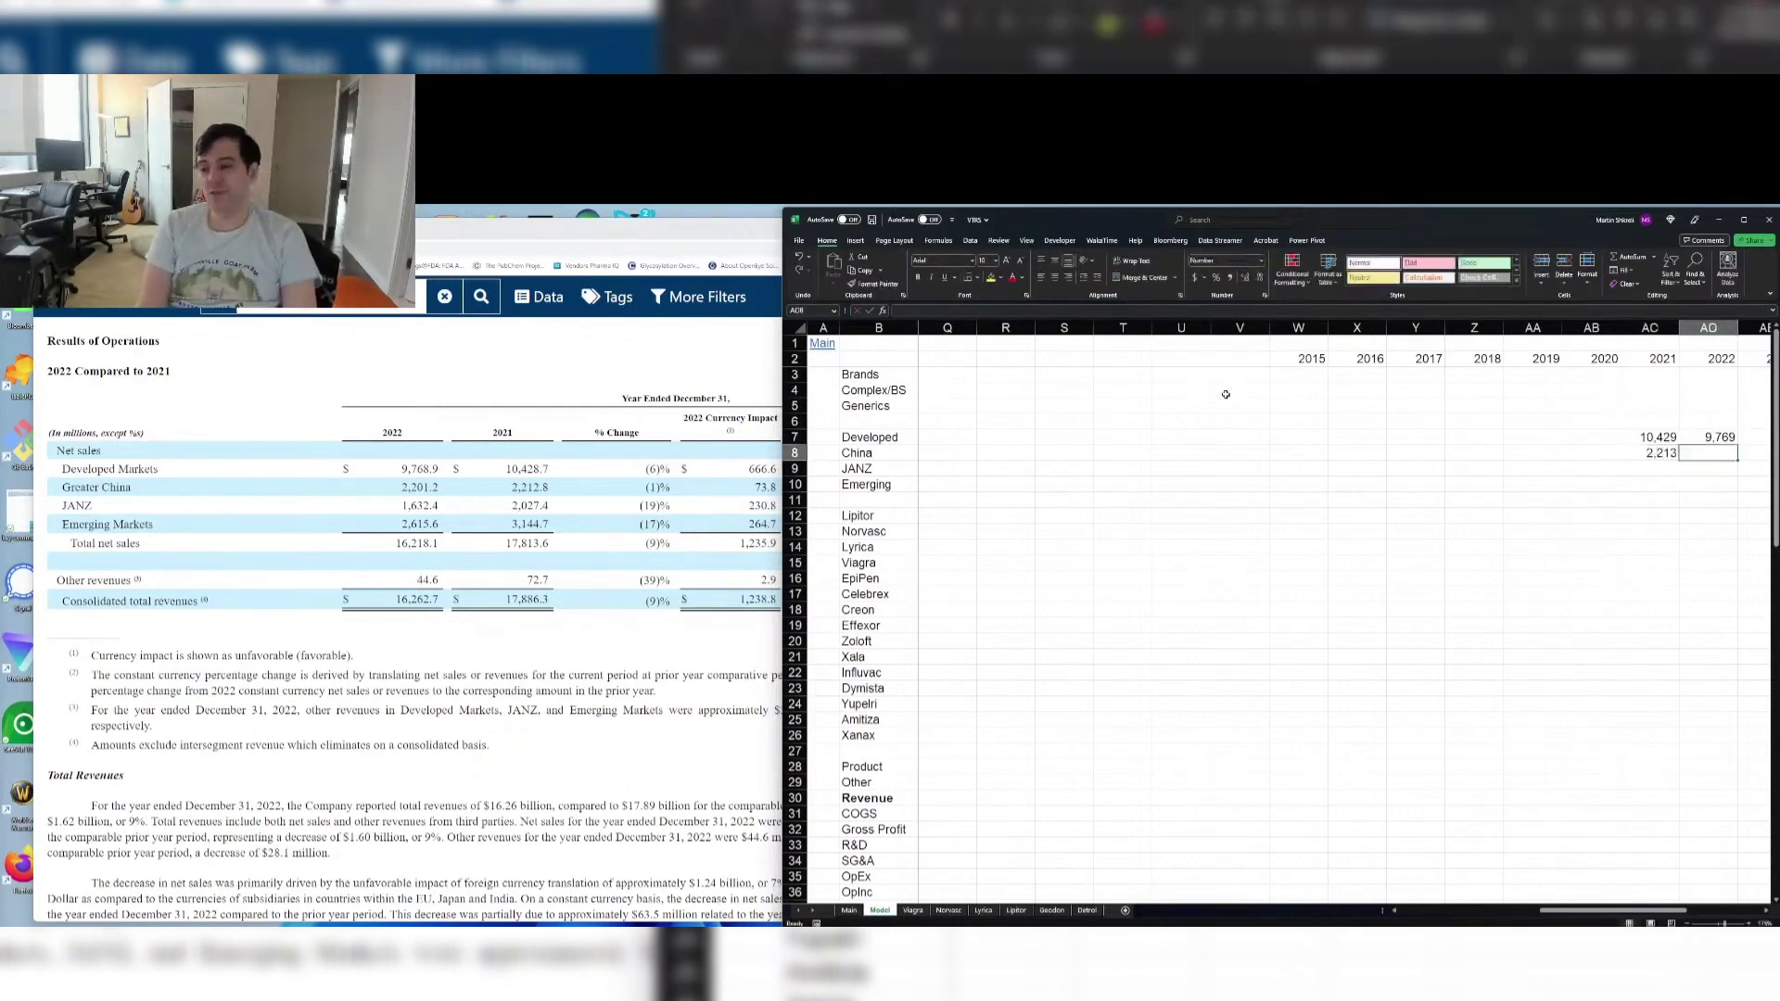
text(2201.2)
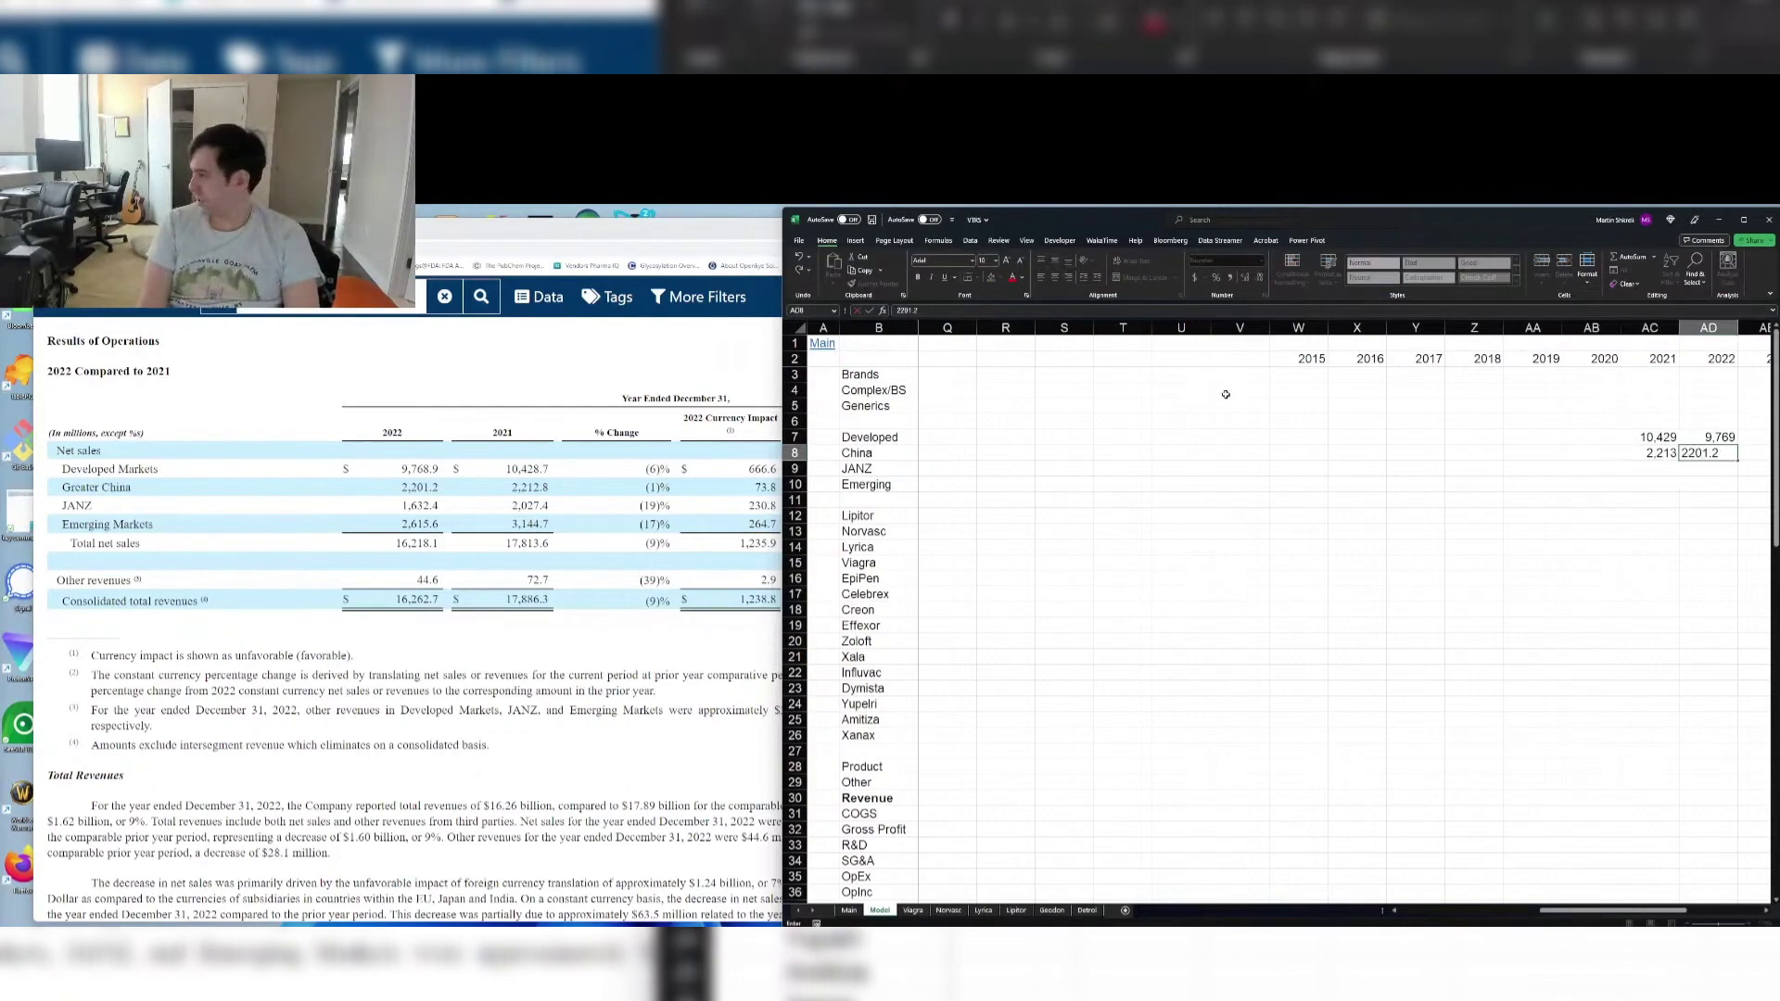
key(Return)
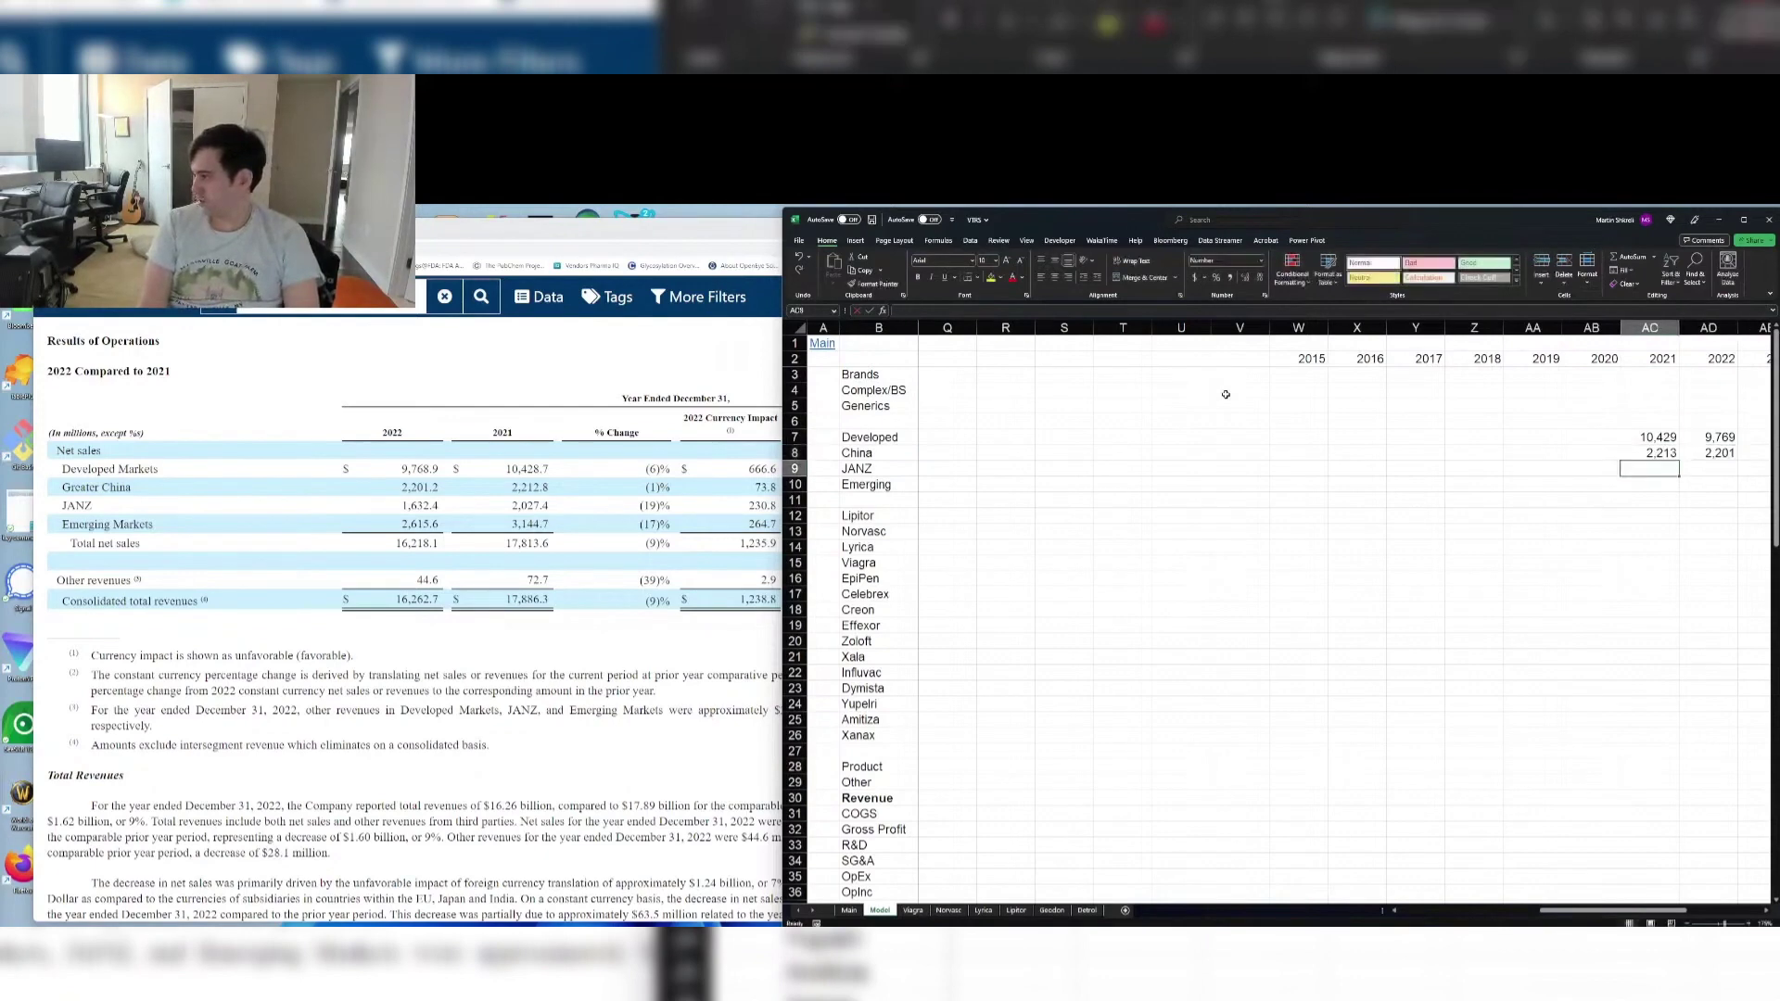
Enter 2021 and 2022 net sales for JANZ and Emerging Markets
text(2027.4)
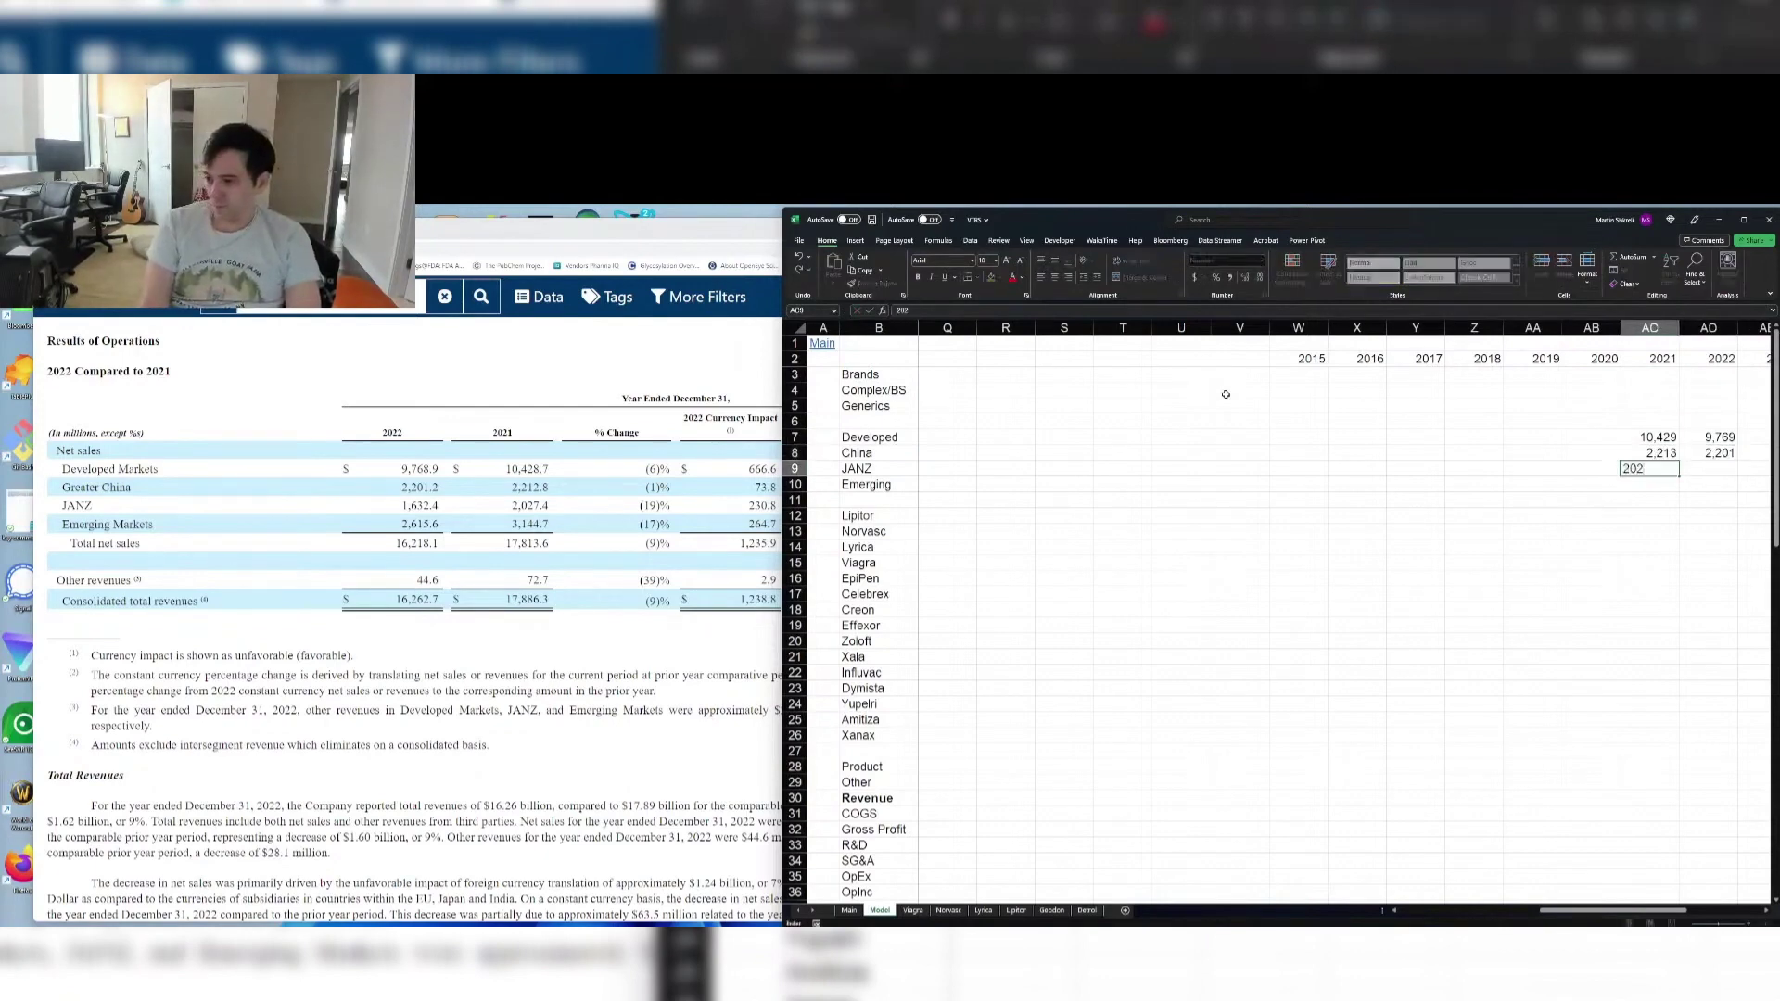
key(Tab)
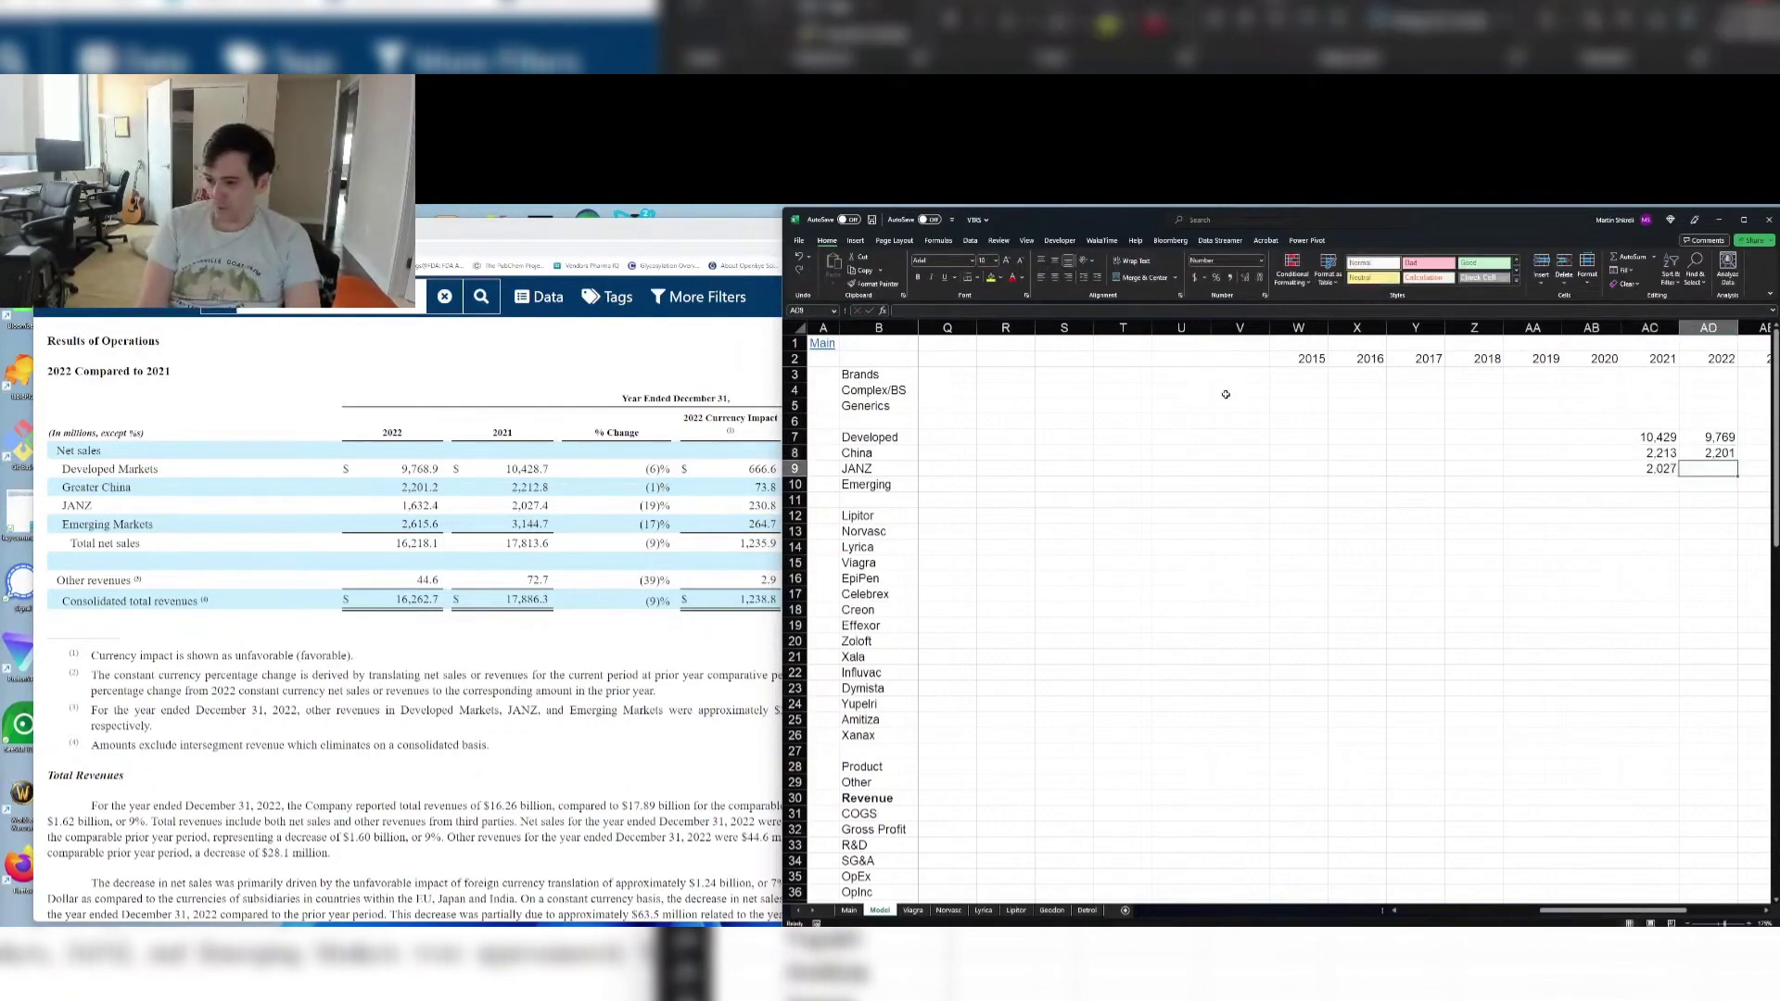
text(1632.4)
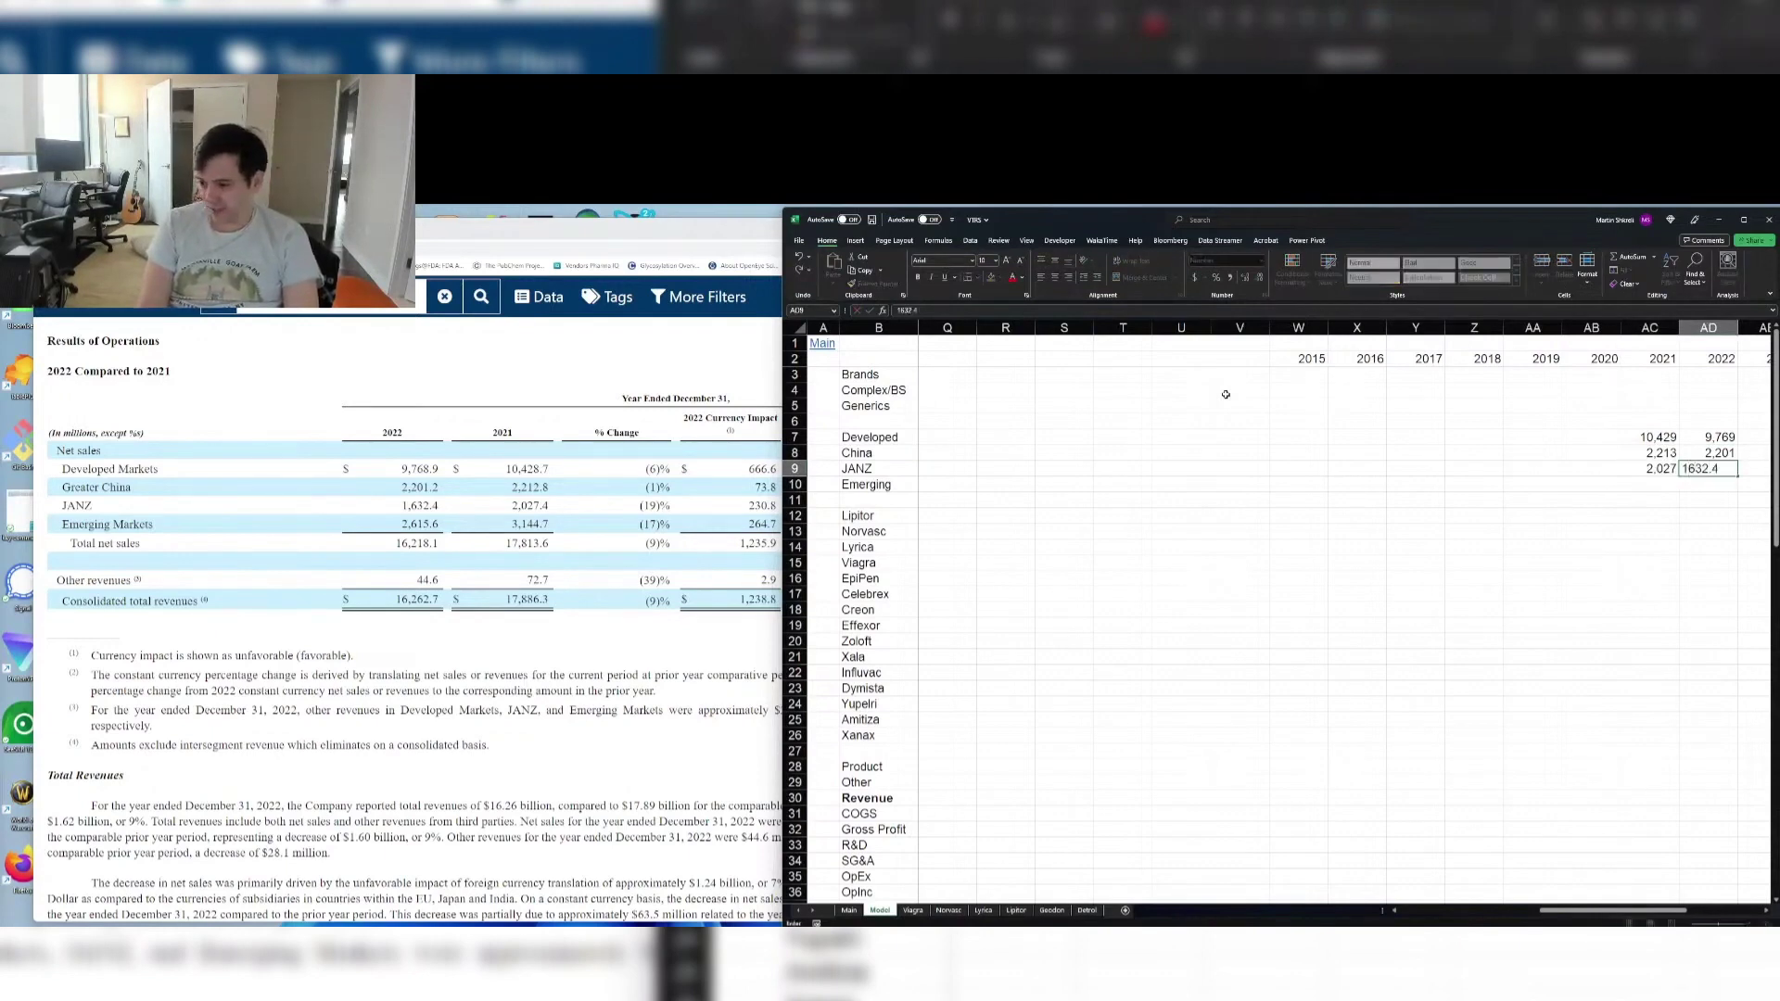
key(Return)
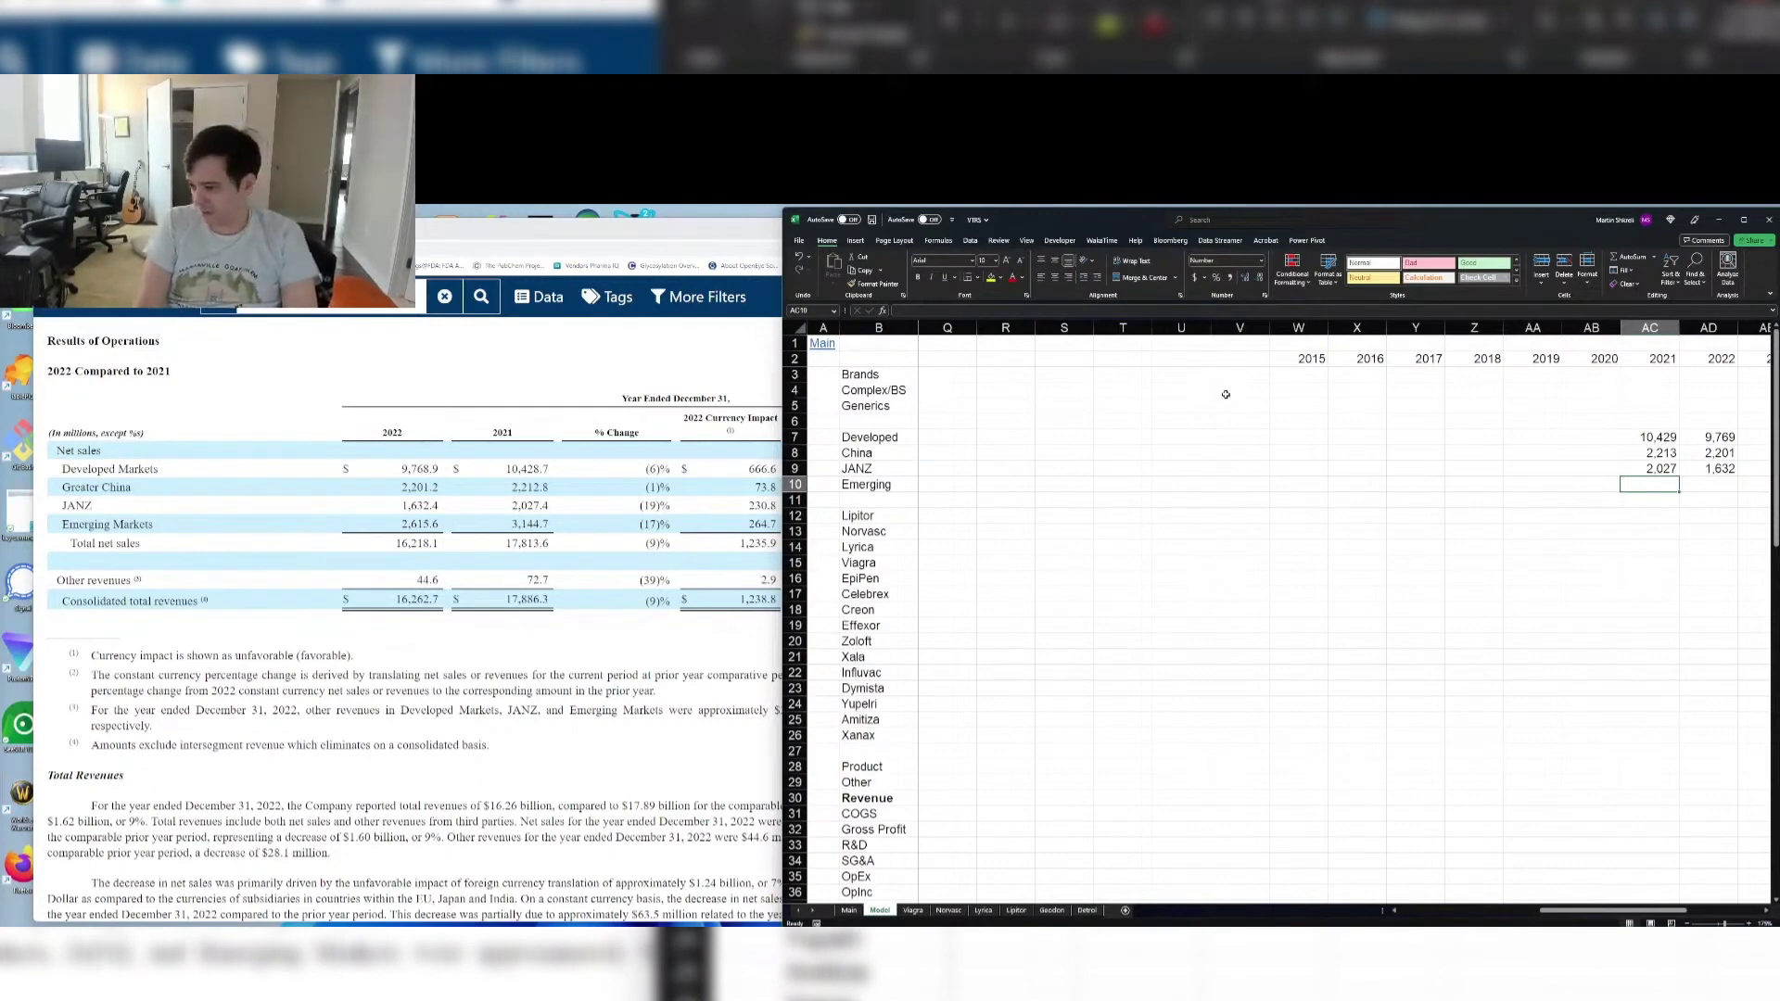
text(3,145)
key(Tab)
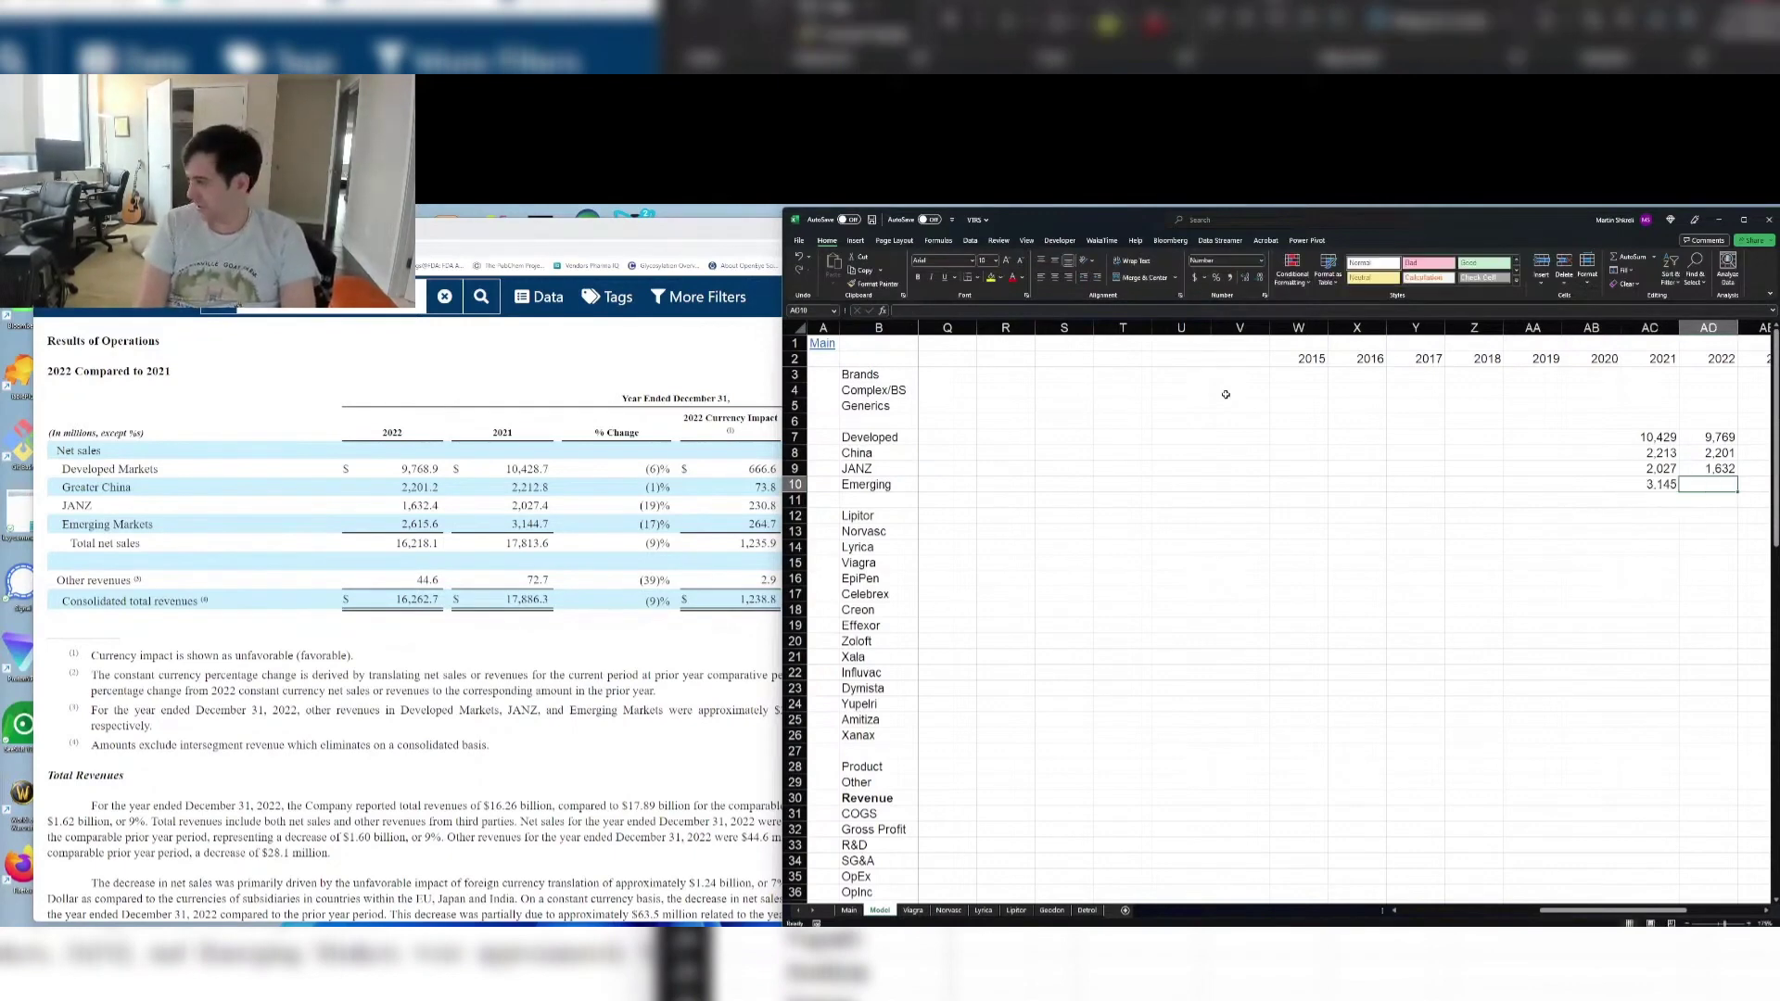
text(2615)
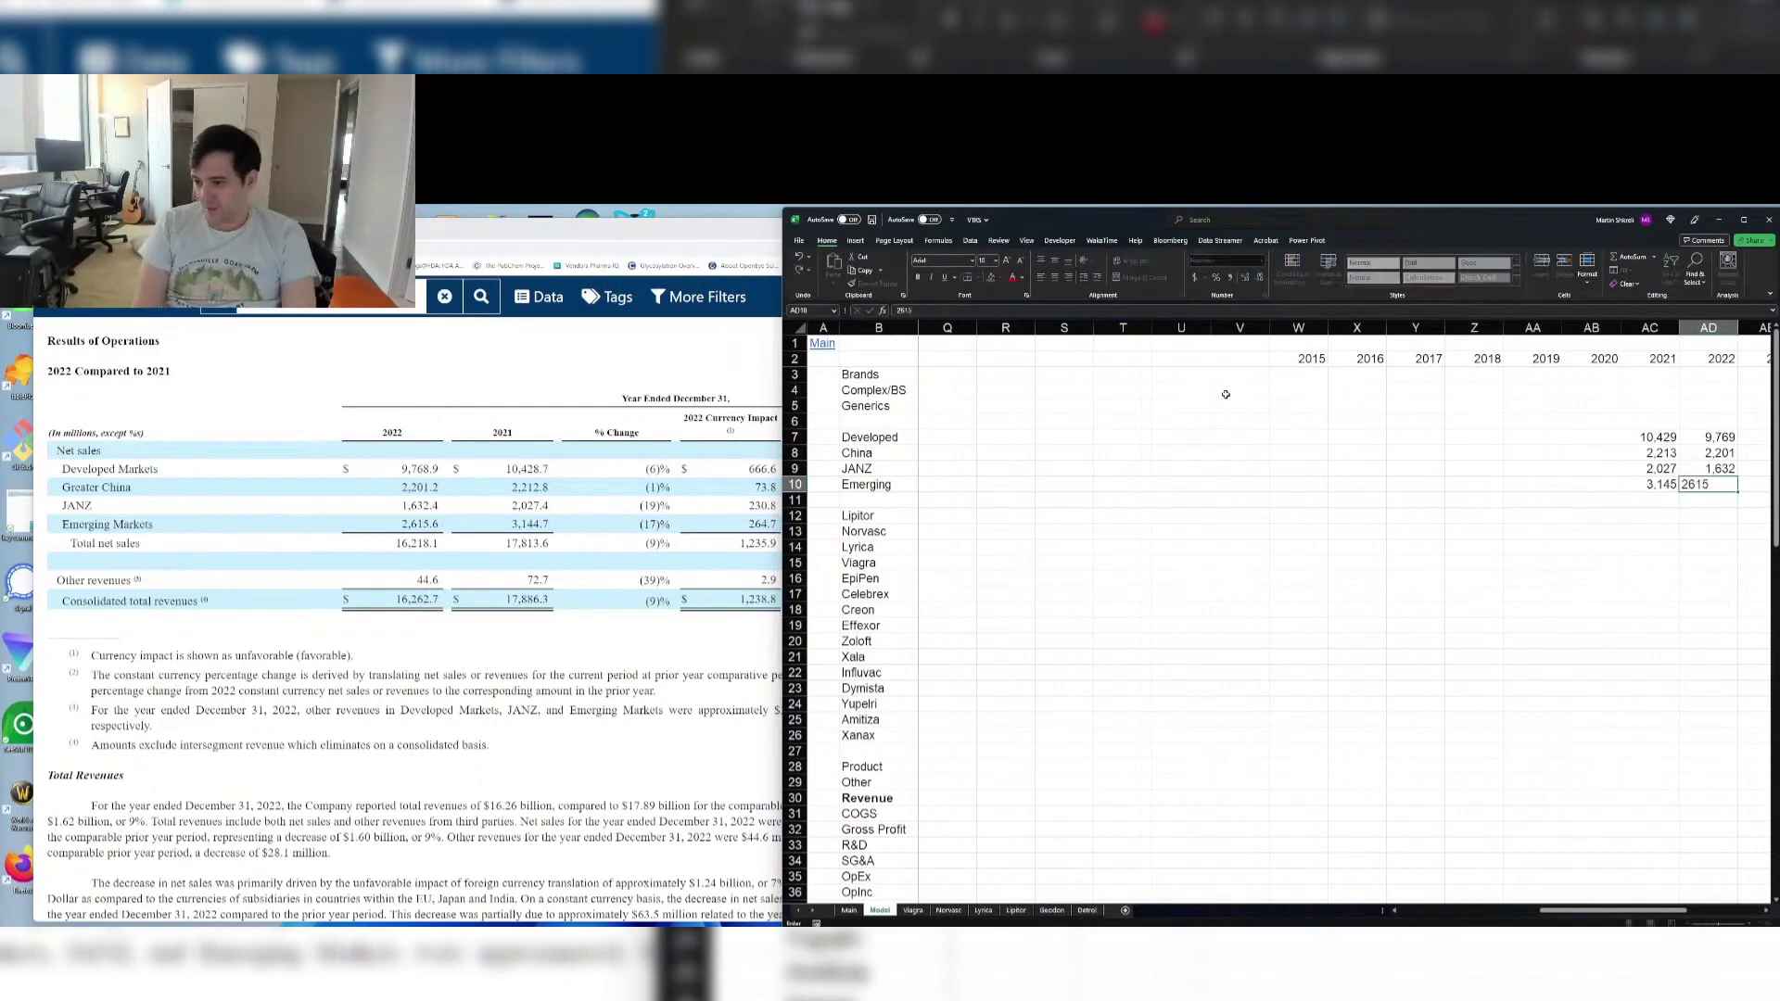
text(.6)
key(Return)
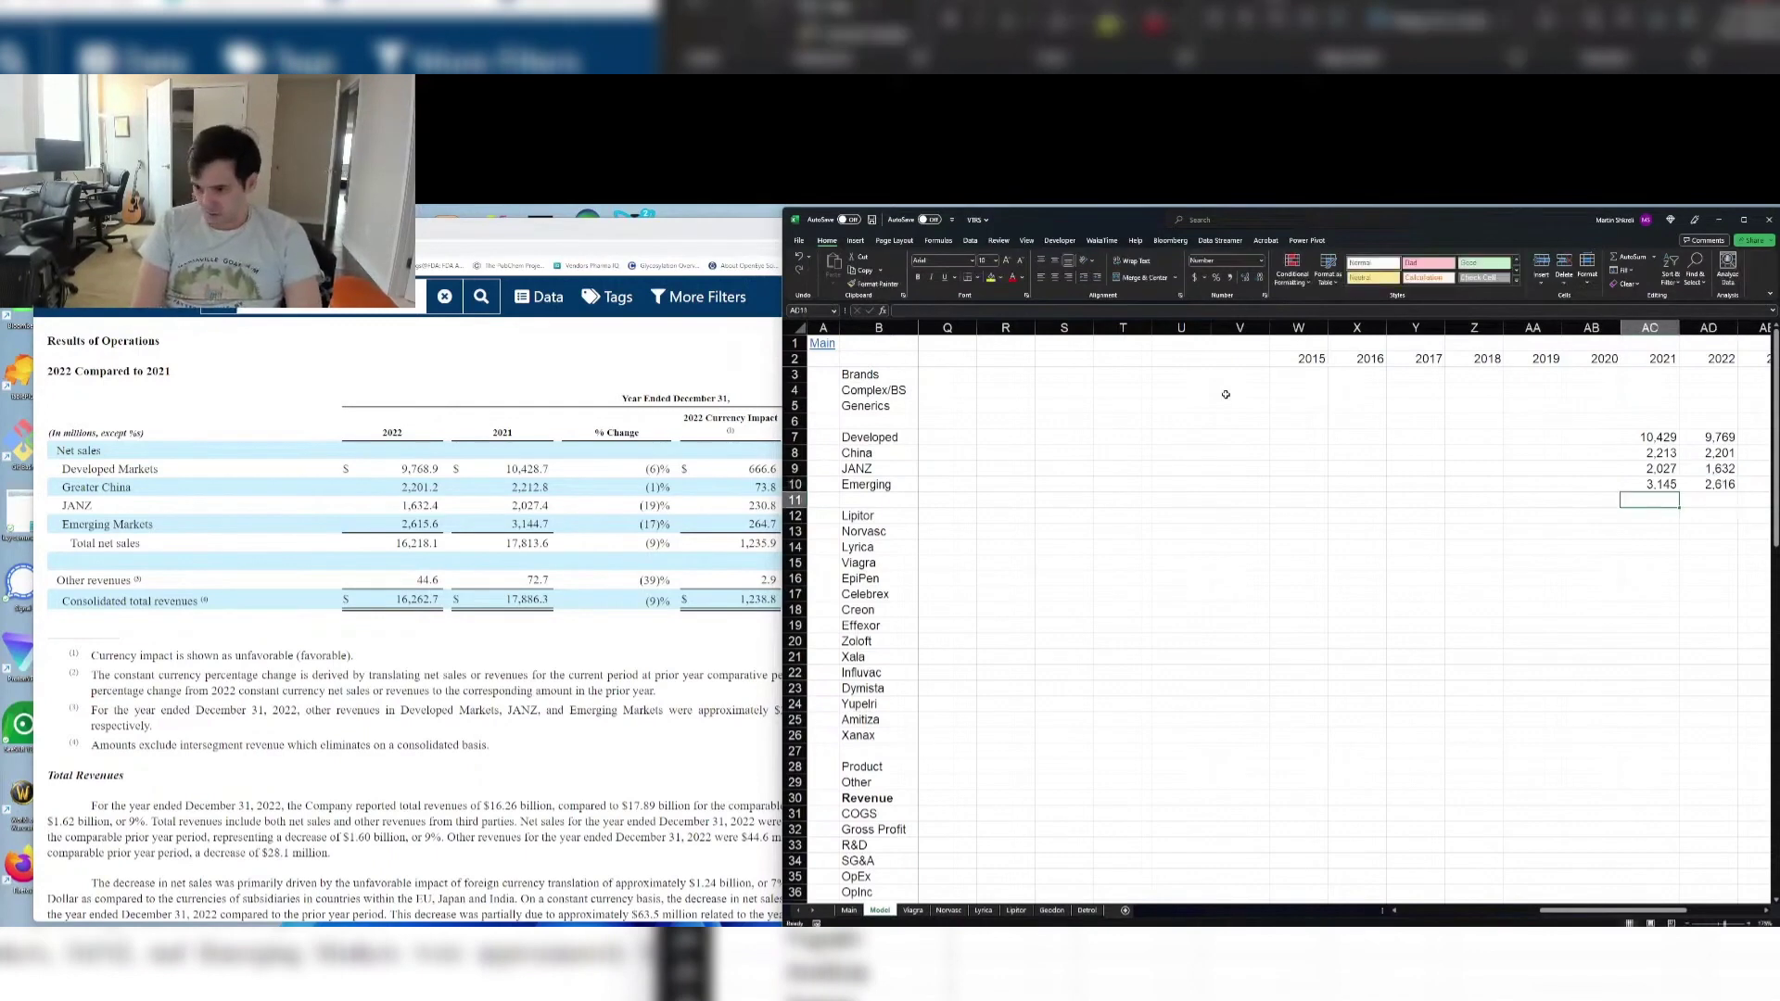
Enter 2021 and 2022 Other revenue in row 29
key(Down)
key(Down)
key(Down)
key(Down)
key(Down)
key(Down)
key(Down)
key(Down)
key(Up)
text(7)
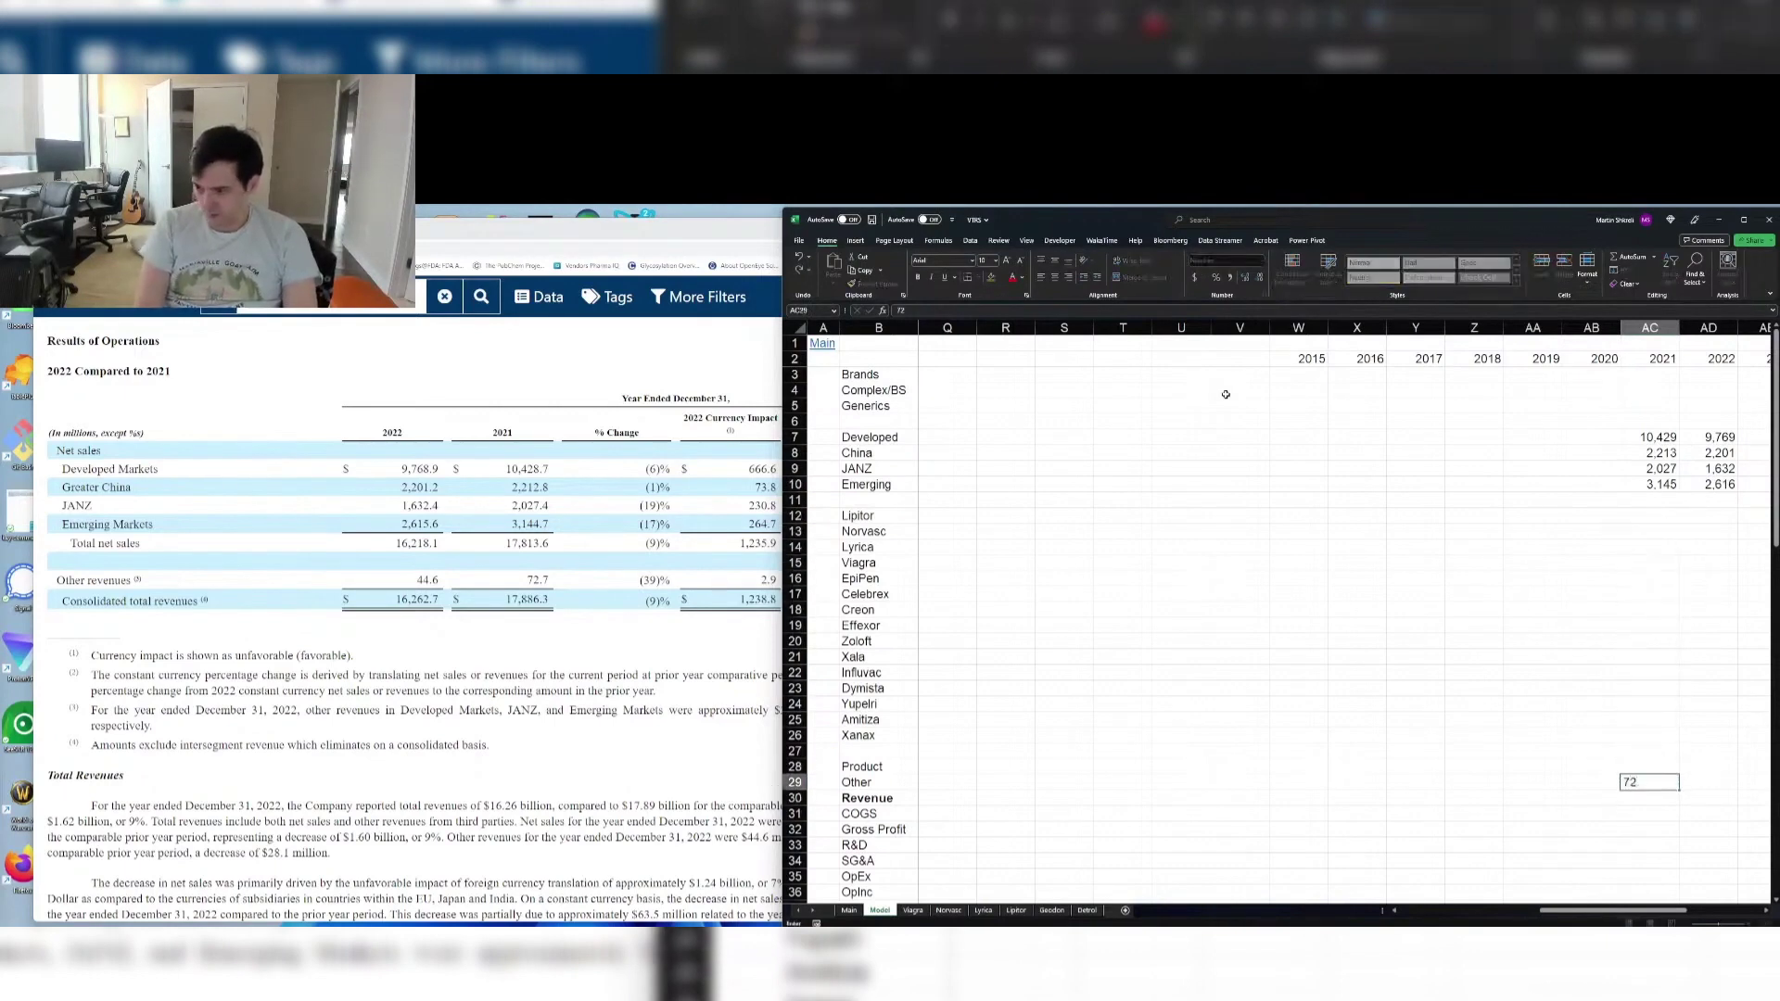
key(Tab)
text(4)
key(Return)
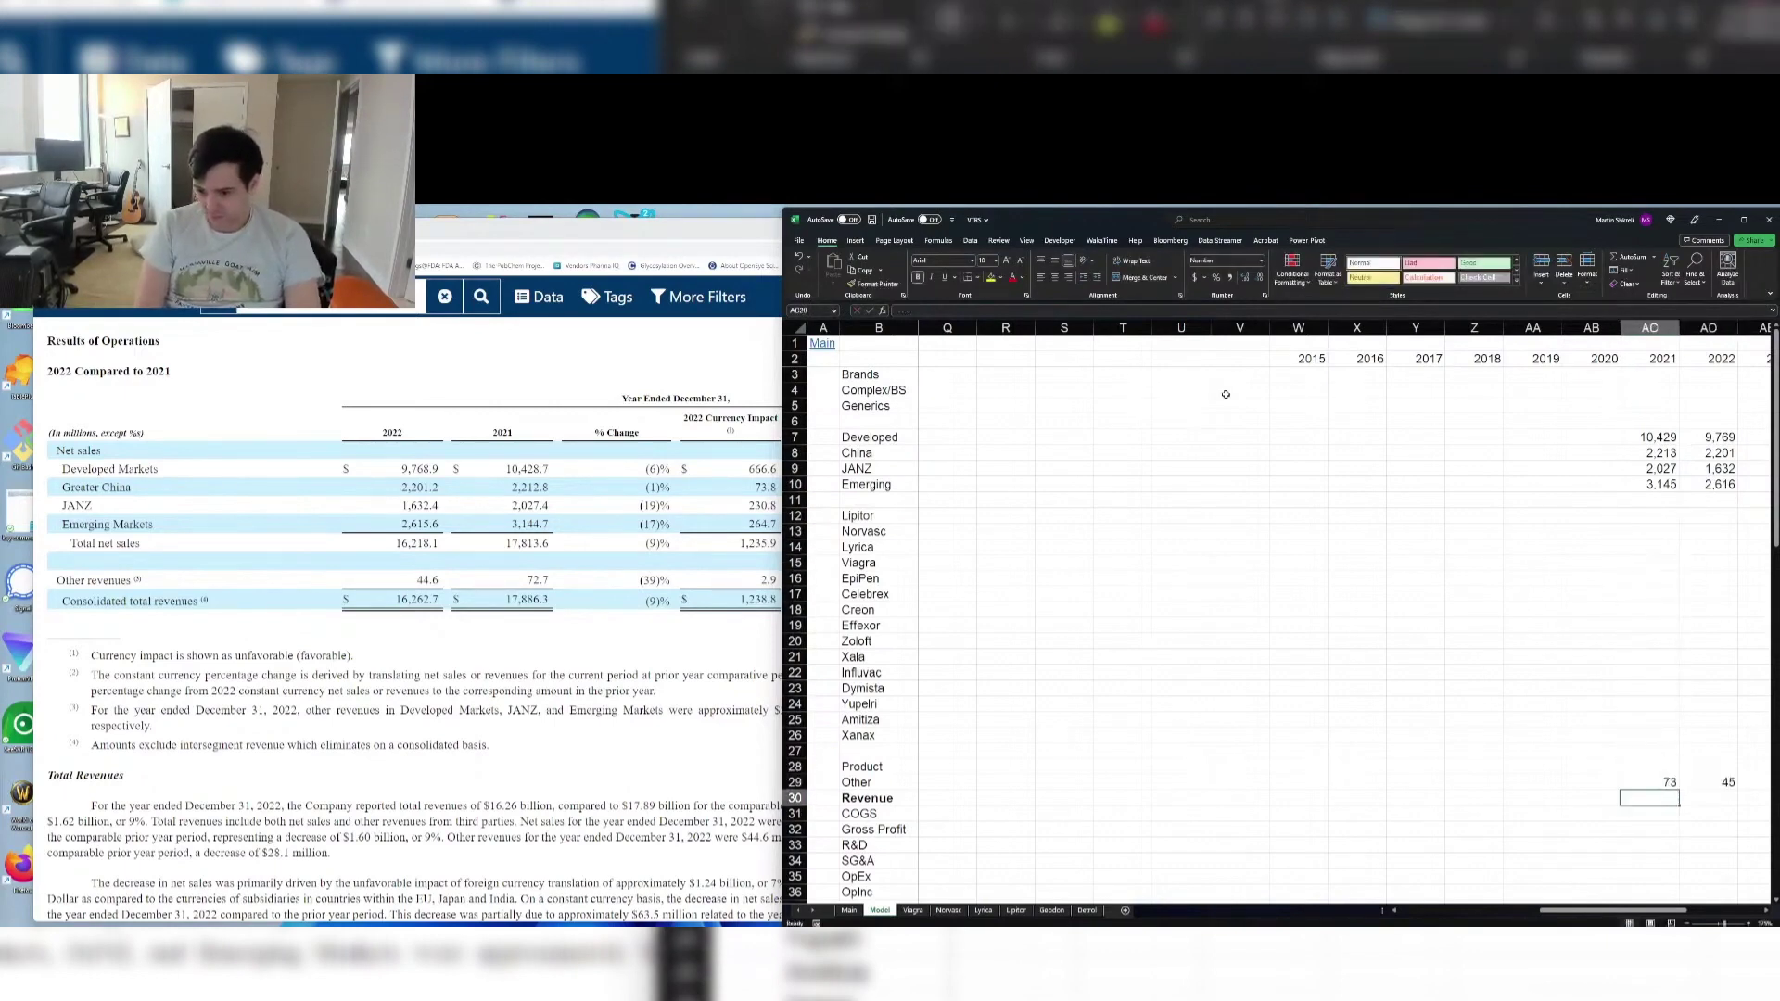
Total 2021 Product sales with =SUM(AC7:AC10) and fill it into 2022
key(Up)
key(Up)
key(Up)
key(Down)
text(=Sum()
key(ctrl+Up)
key(ctrl+shift+Up)
key(Tab)
key(ctrl+r)
Compute 2021 Revenue as =AC28+AC29 and fill it into 2022
key(Down)
key(Down)
key(Left)
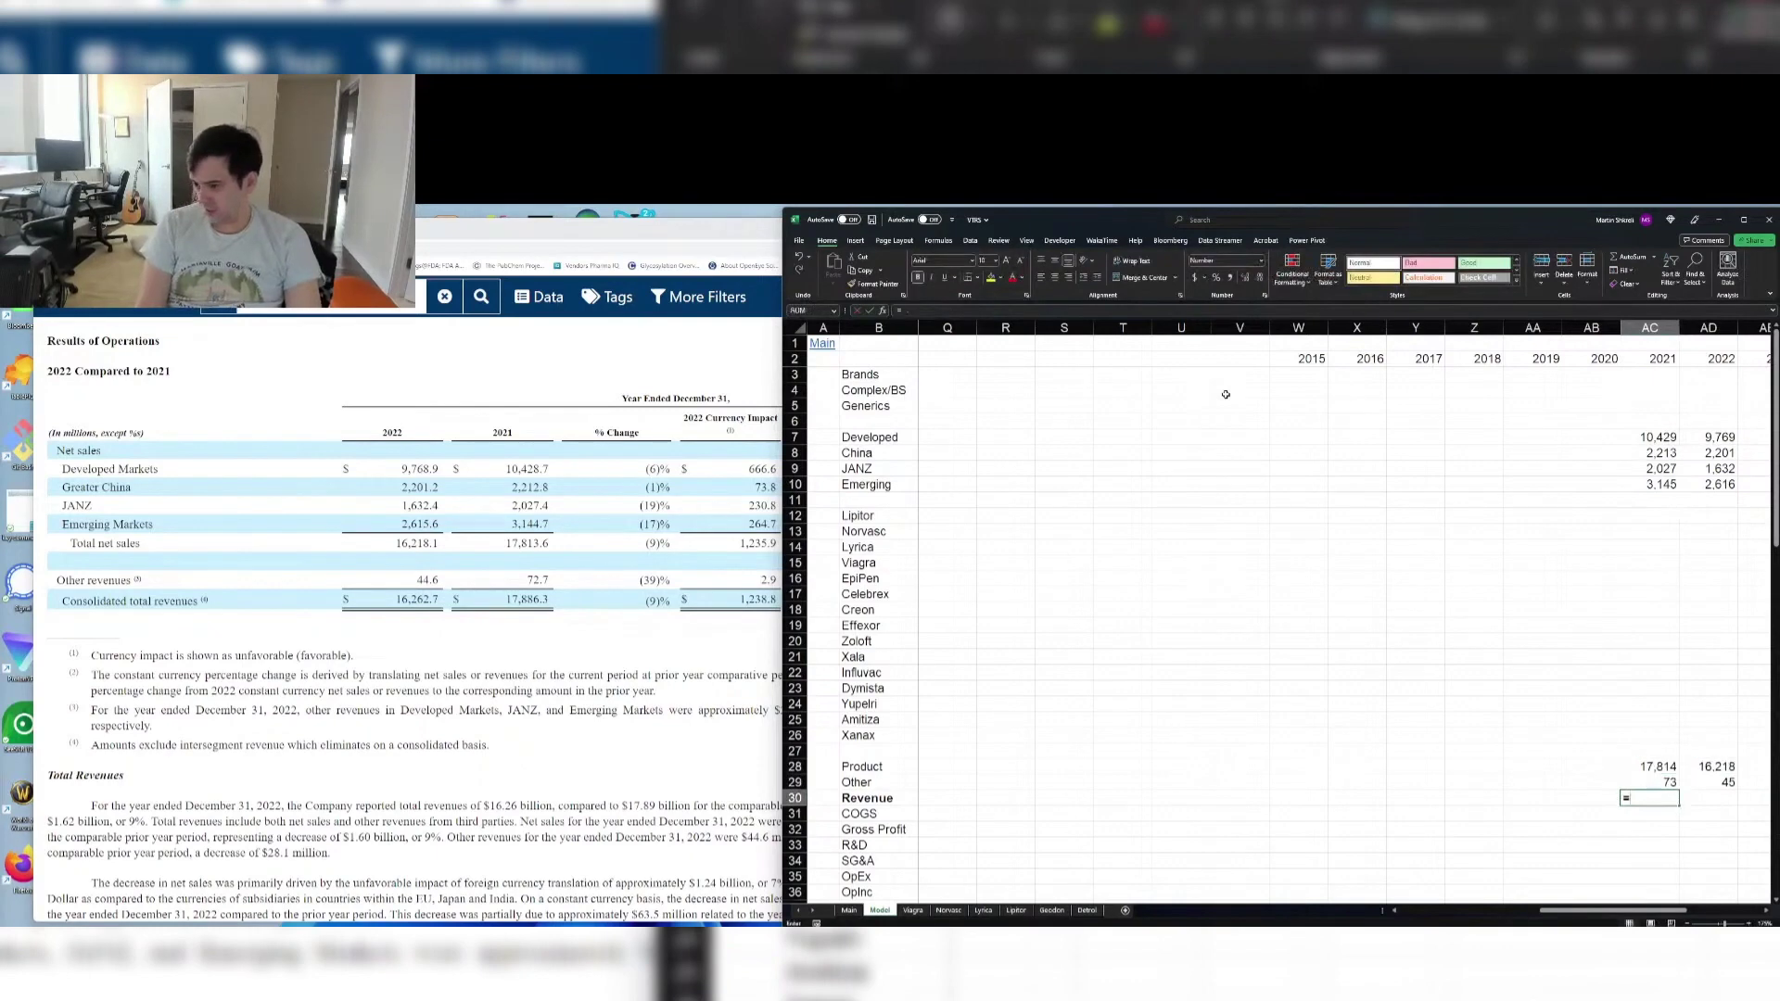
text(=)
key(Up)
key(Up)
text(+)
key(Up)
key(Tab)
key(ctrl+r)
Select the 2021 and 2022 Revenue totals to check them against the filing
key(Right)
key(Right)
key(Right)
key(Right)
key(ctrl+Left)
key(Left)
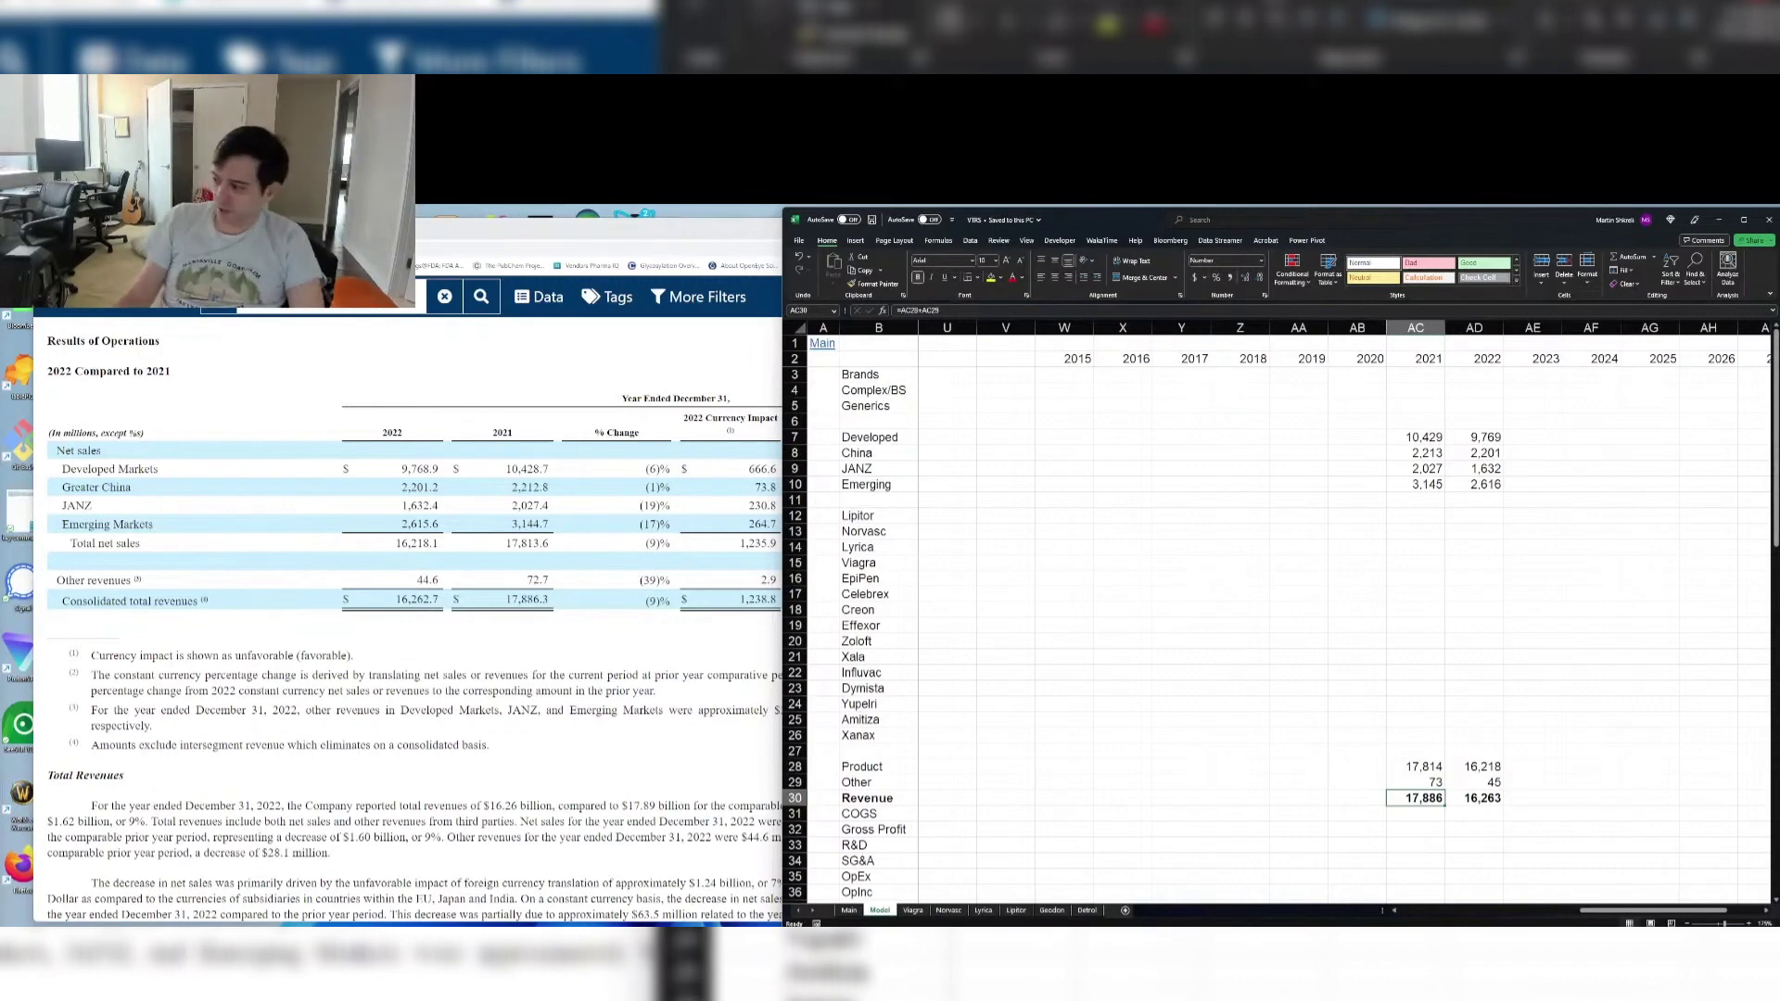
scroll(1286, 571, down, 5)
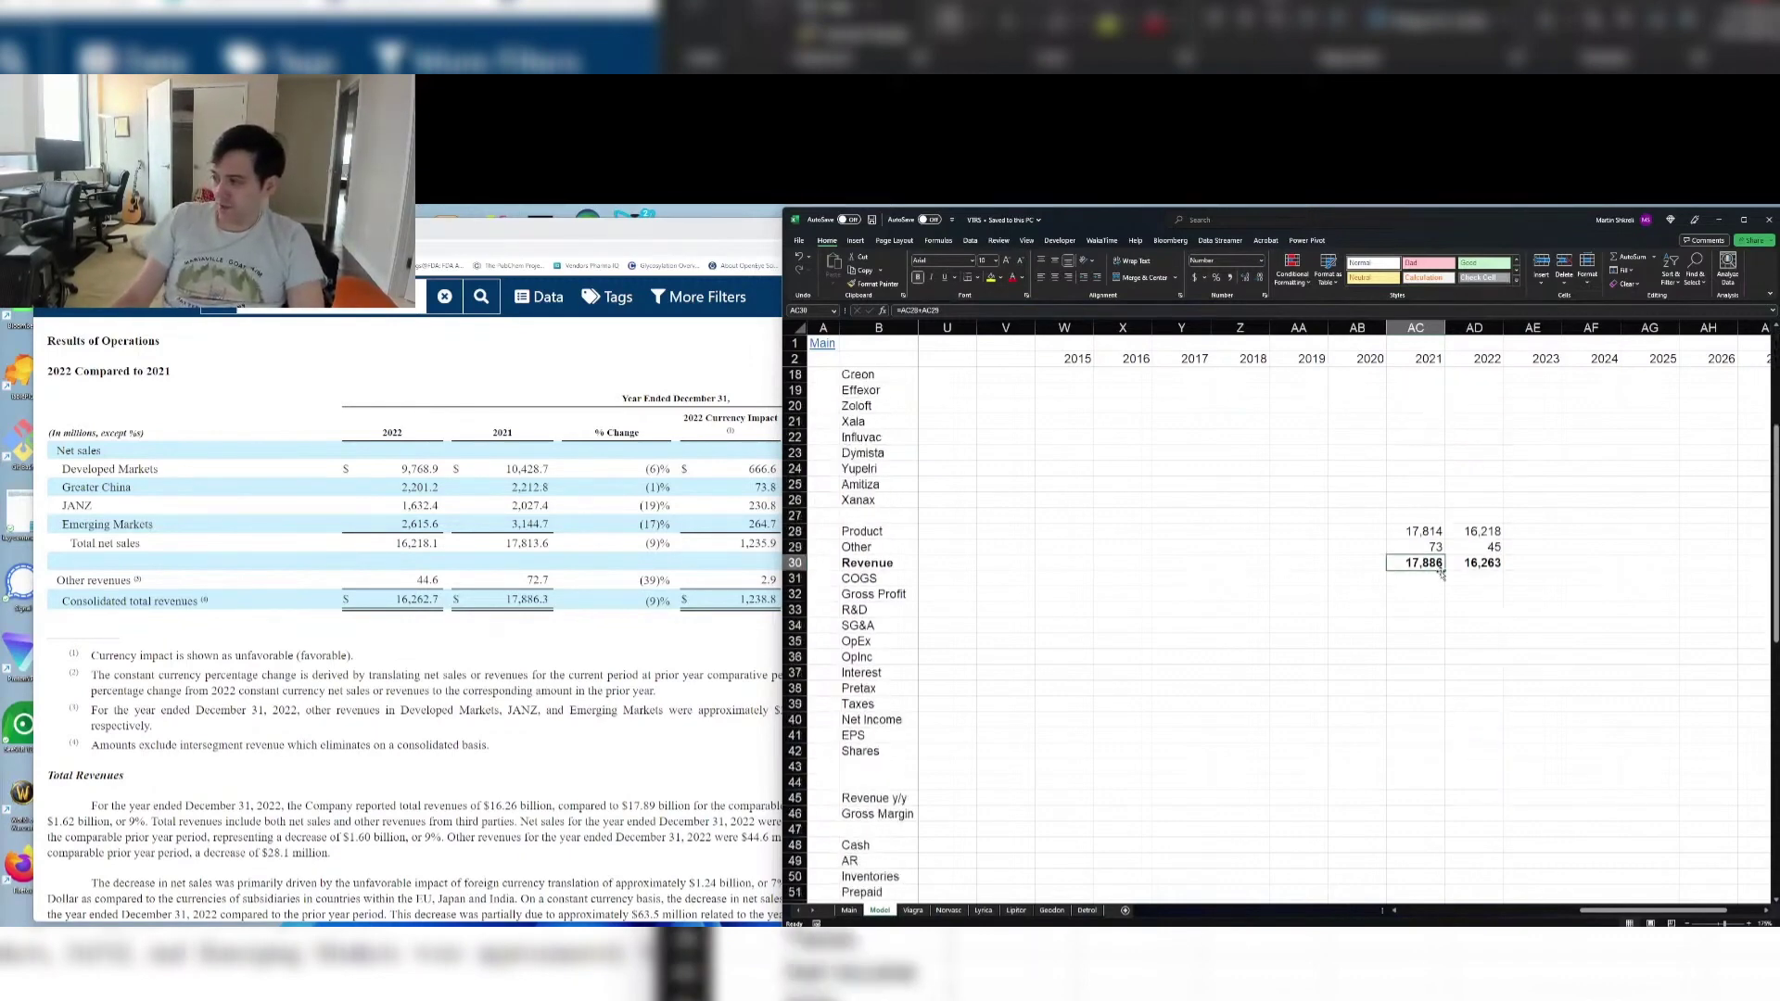
drag(1441, 572, 1559, 567)
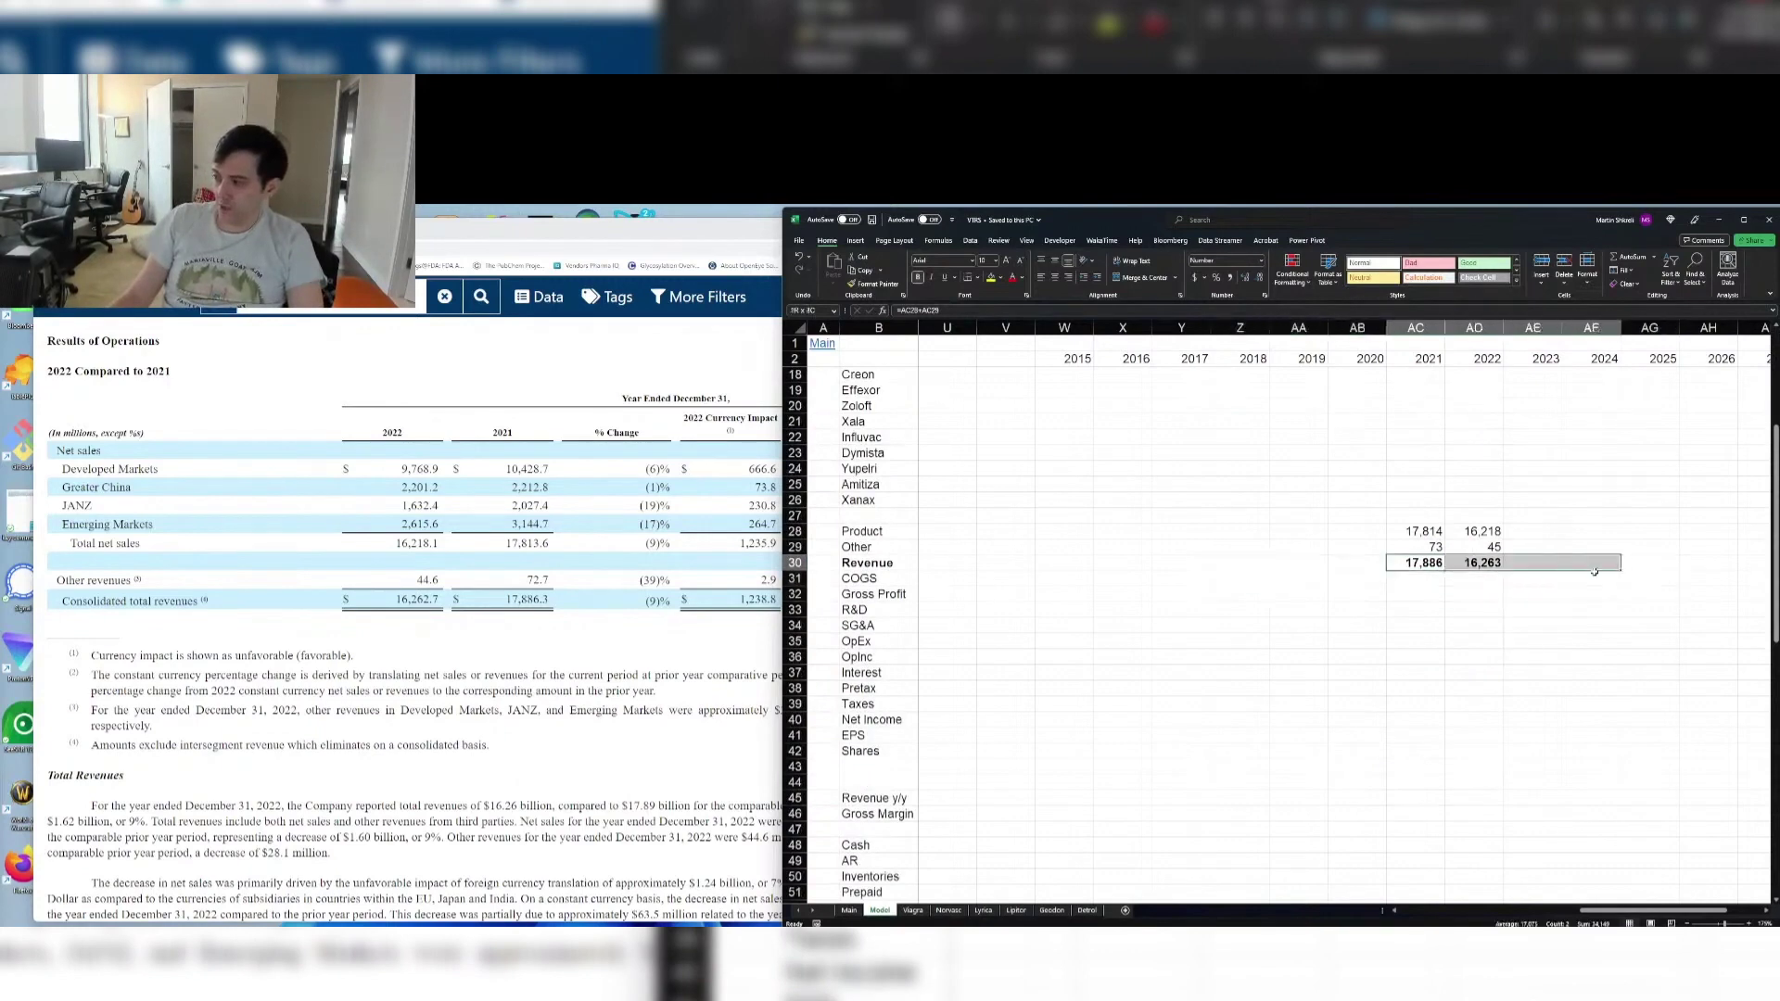
drag(1559, 568, 1541, 558)
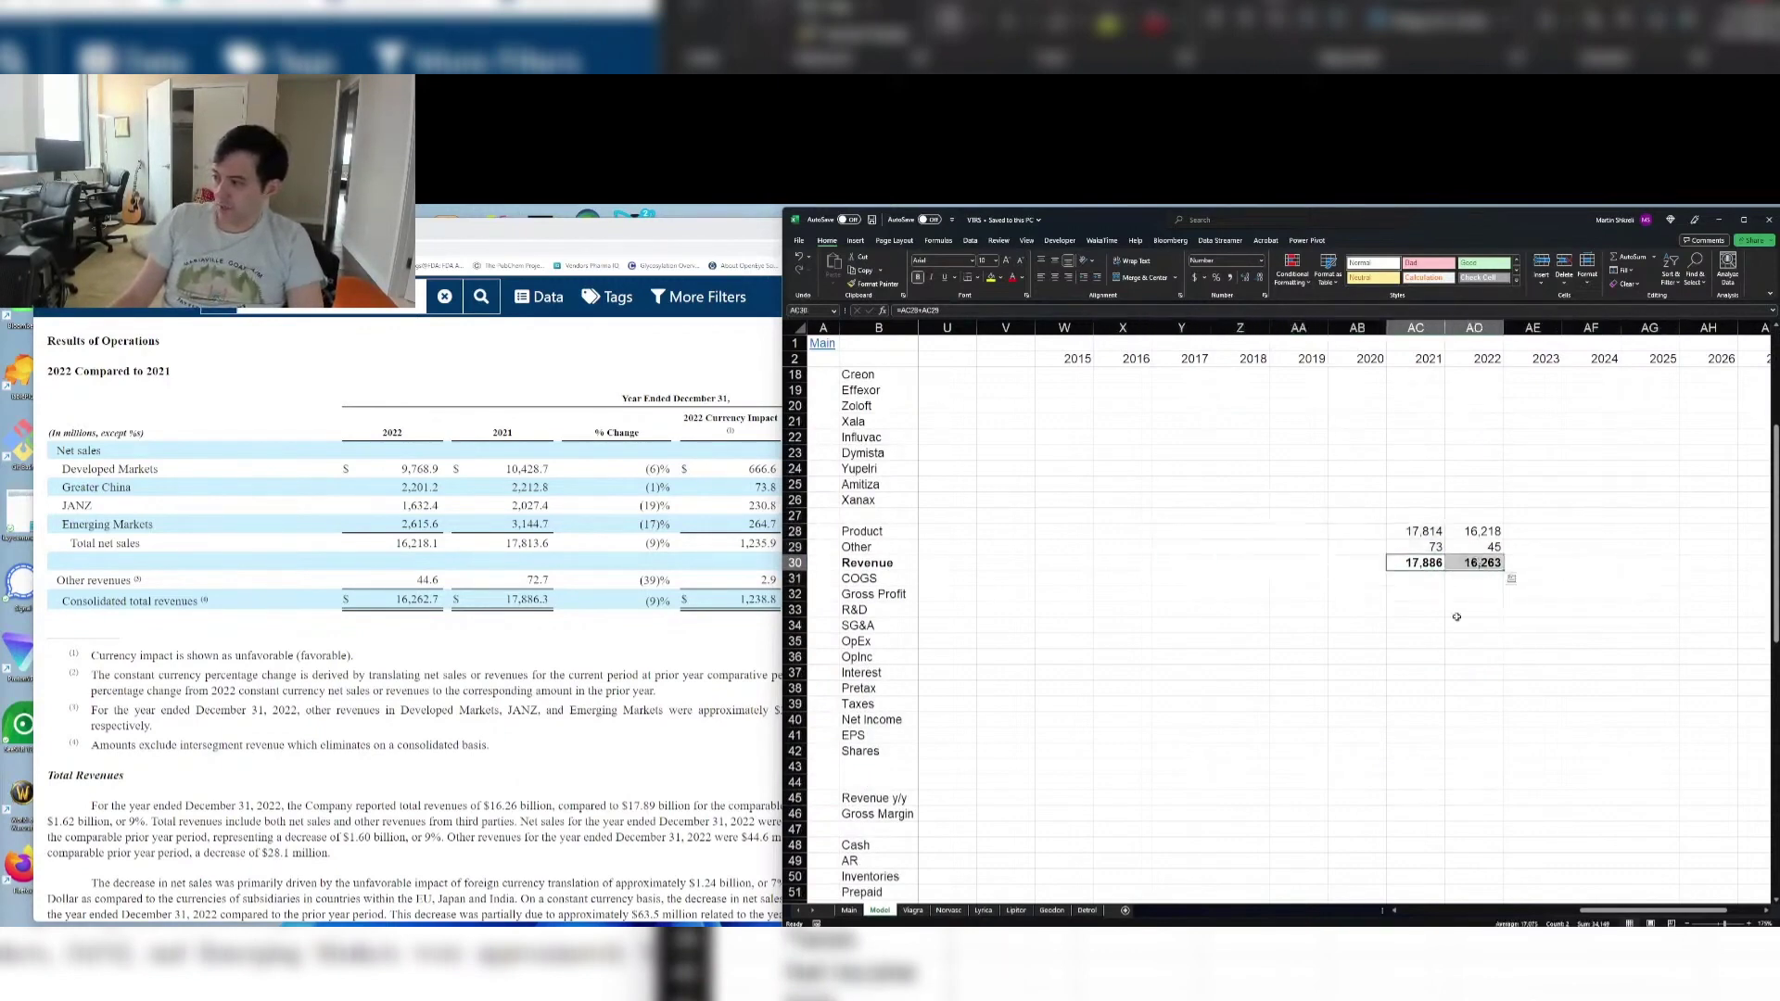
key(Down)
key(Down)
key(Down)
drag(1422, 567, 1468, 563)
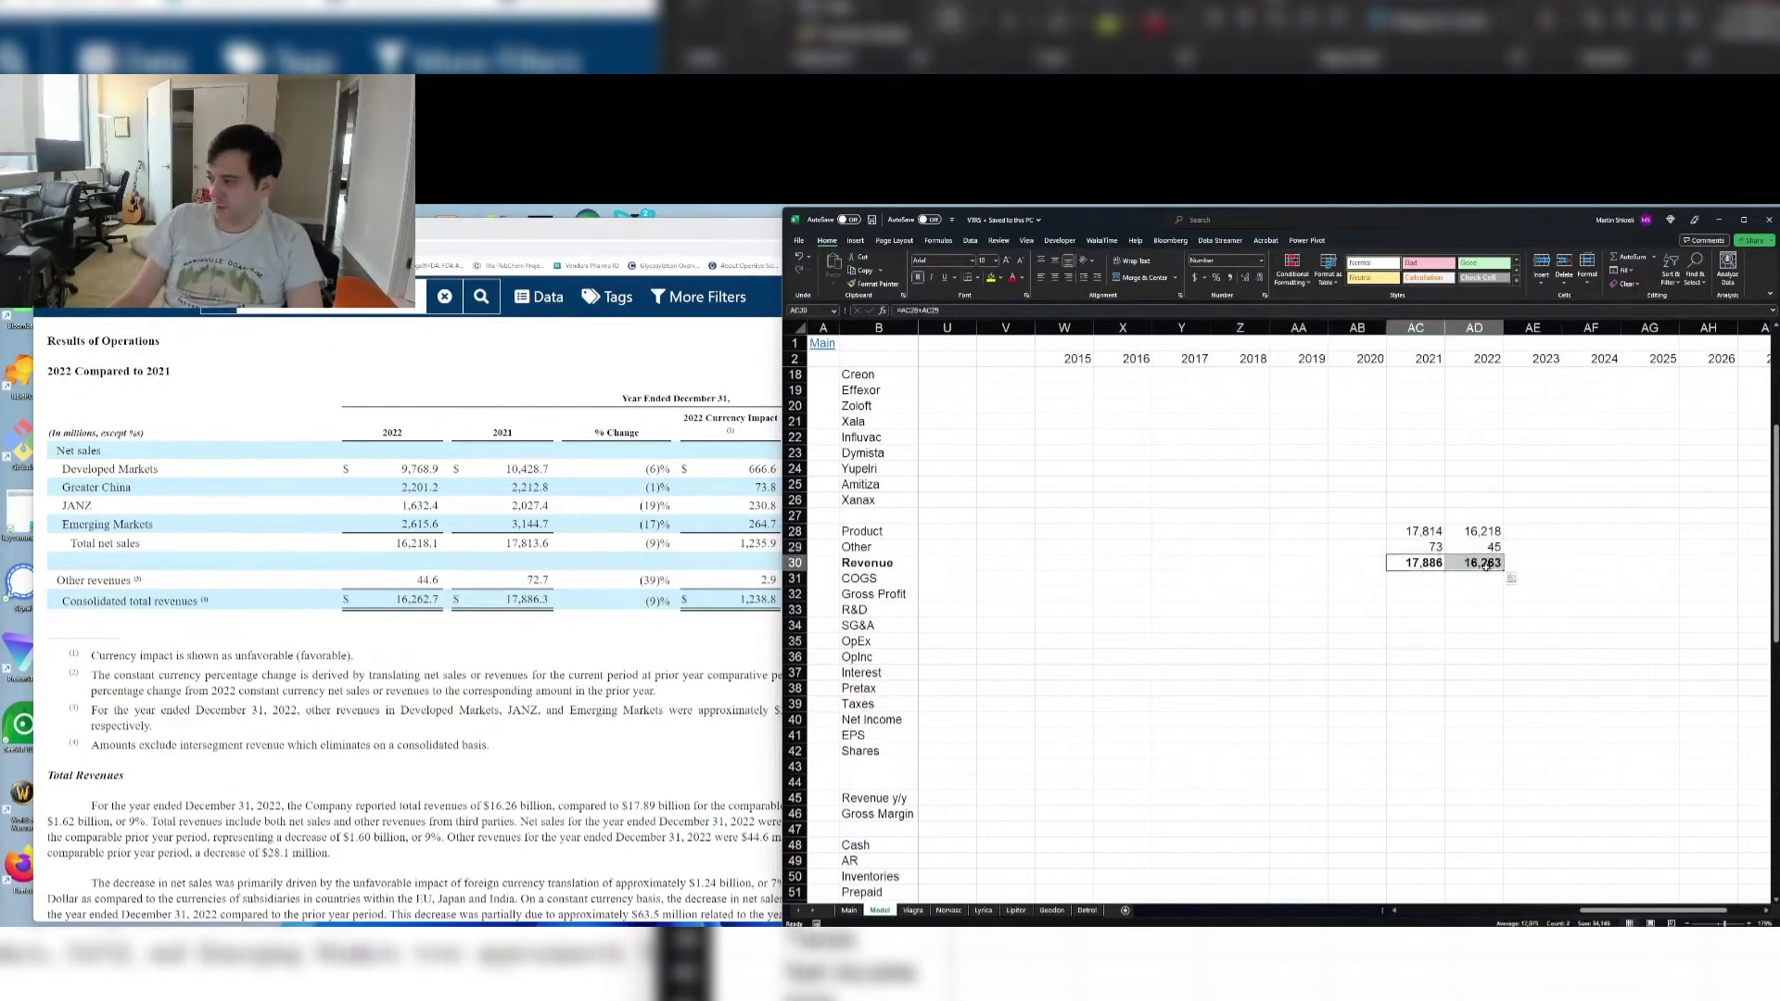
click(1493, 564)
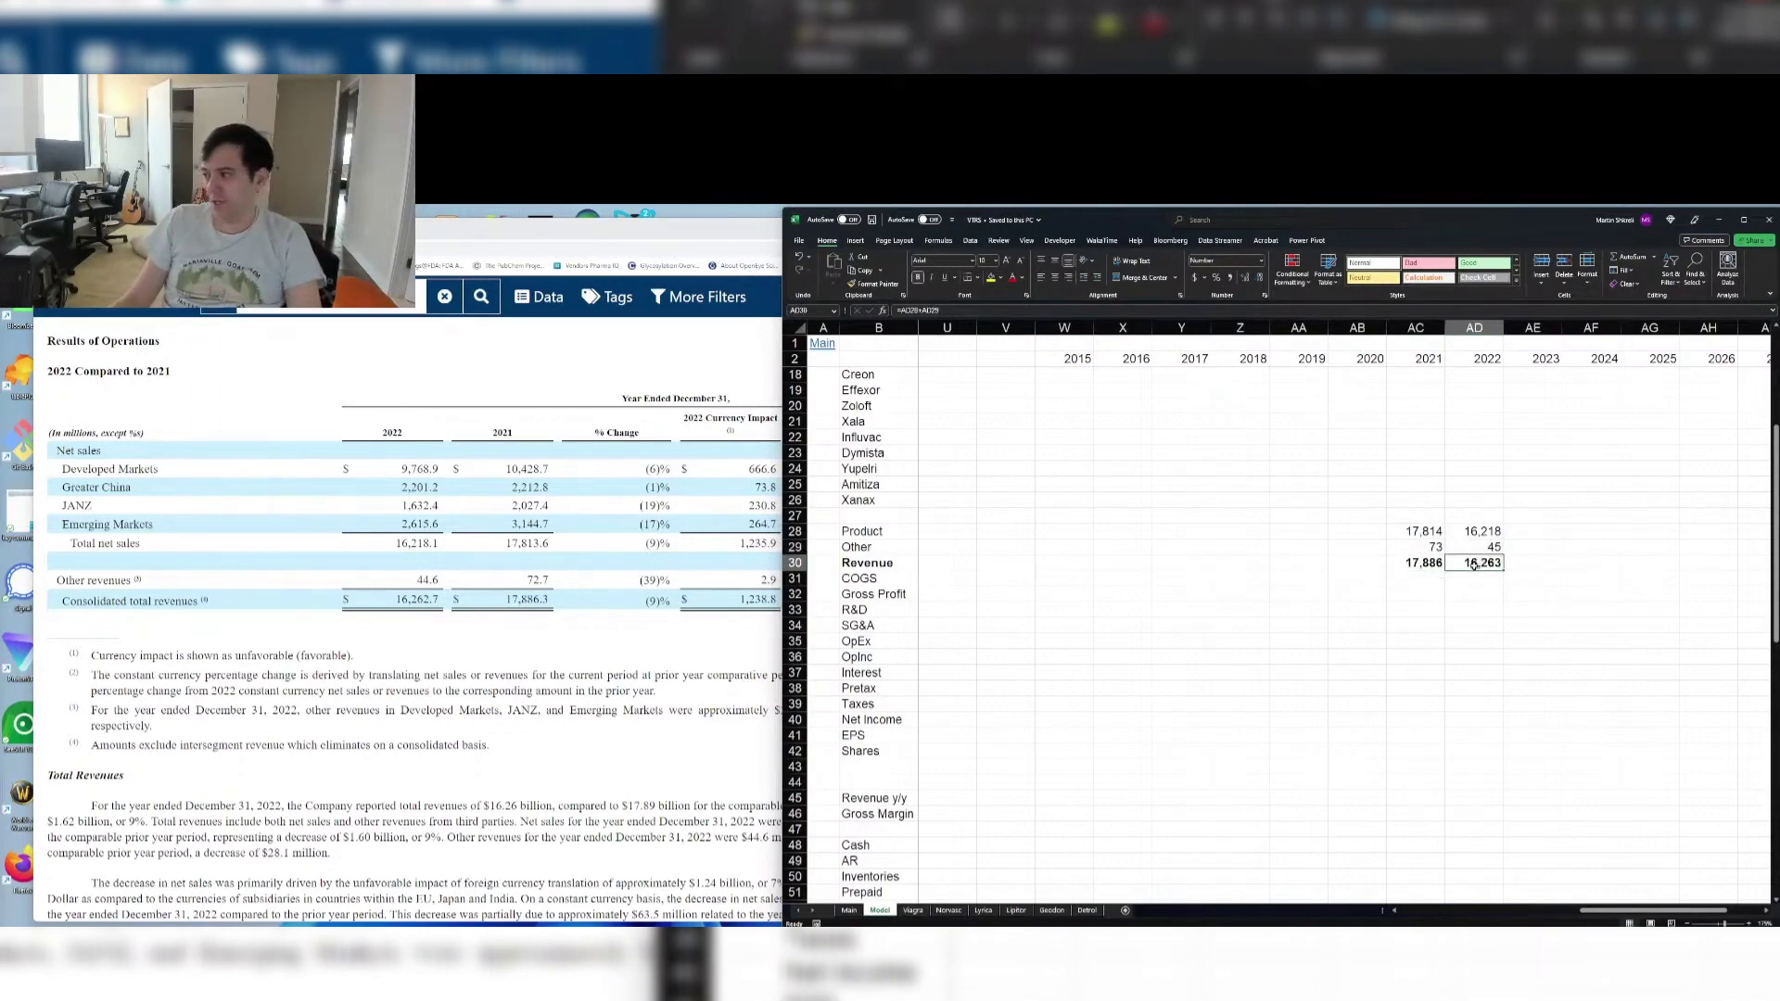
Scroll the Viatris filing past the auditor report and balance sheet to the statements of operations
click(294, 574)
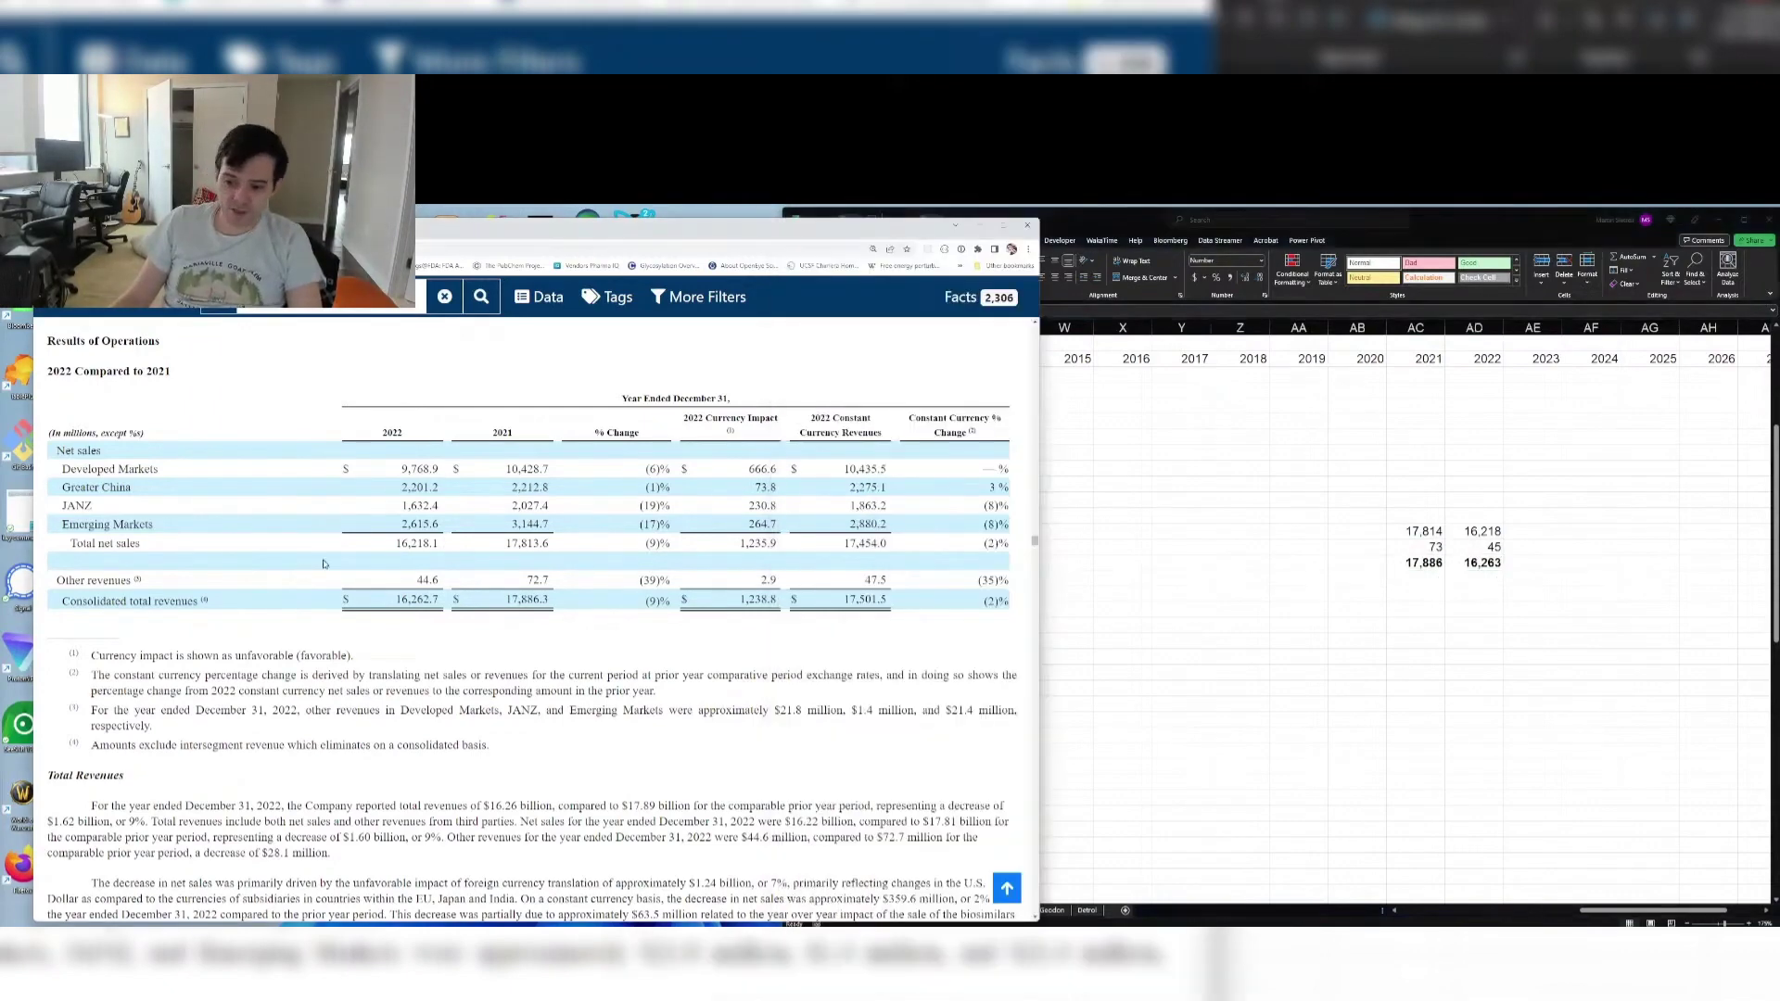
scroll(535, 363, down, 5)
scroll(535, 364, down, 5)
scroll(535, 364, down, 5)
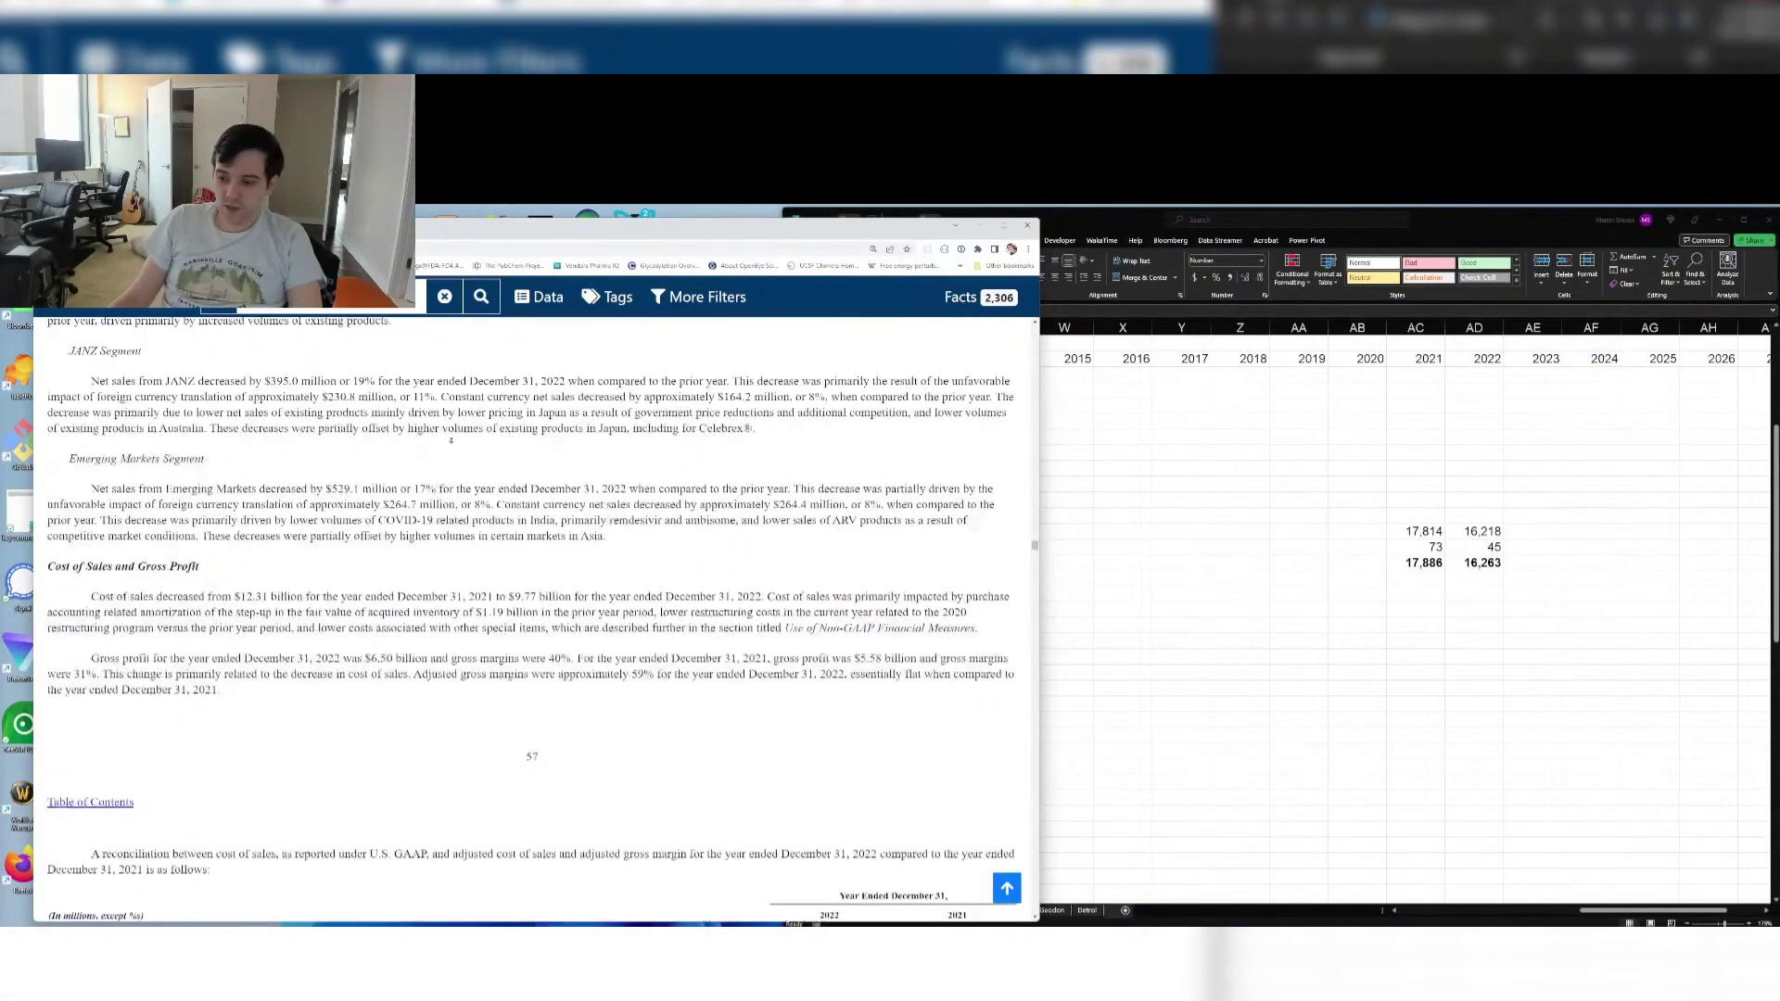
scroll(535, 364, down, 5)
scroll(535, 363, down, 5)
scroll(402, 552, down, 5)
scroll(403, 552, down, 5)
scroll(403, 557, down, 5)
scroll(394, 571, down, 5)
scroll(388, 582, down, 5)
scroll(388, 581, down, 10)
scroll(475, 418, down, 5)
scroll(475, 418, up, 5)
scroll(475, 418, up, 3)
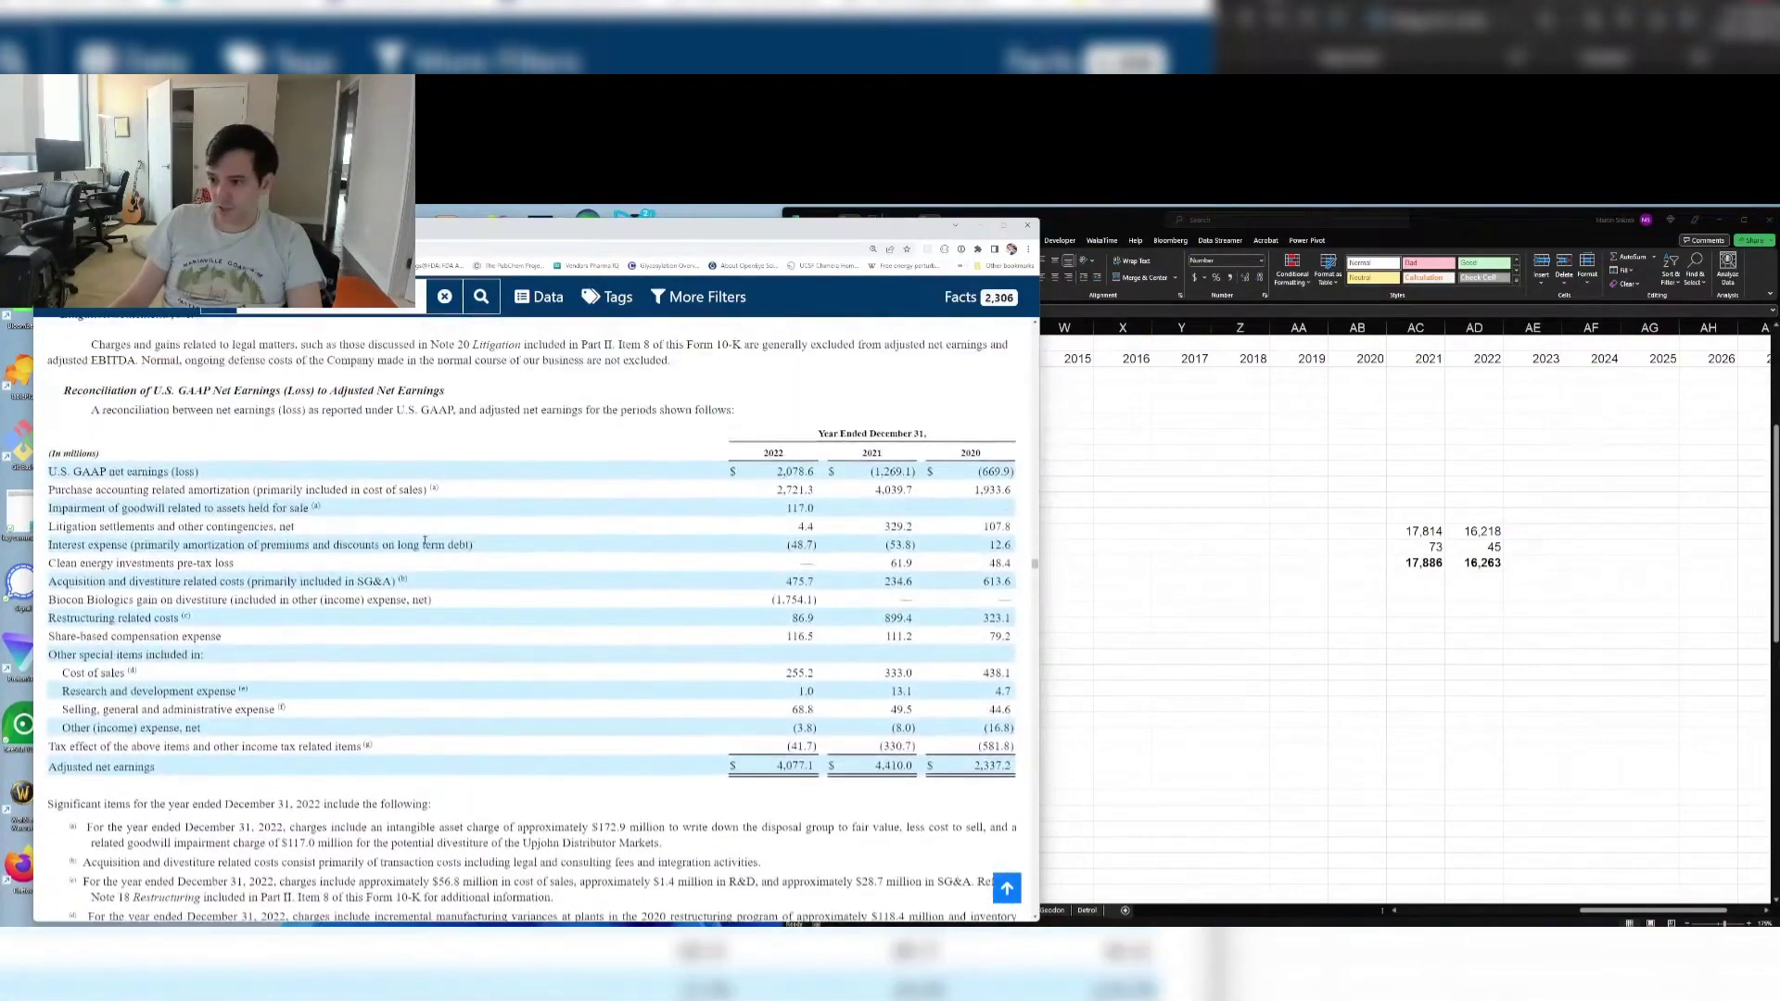
scroll(435, 519, down, 10)
scroll(397, 643, down, 2)
scroll(396, 642, down, 5)
scroll(418, 649, down, 5)
scroll(431, 653, down, 2)
scroll(446, 656, down, 5)
scroll(446, 657, down, 5)
scroll(459, 603, down, 5)
scroll(473, 547, down, 5)
scroll(488, 479, down, 3)
scroll(489, 479, down, 5)
scroll(484, 462, down, 5)
scroll(478, 443, down, 5)
scroll(472, 411, down, 3)
scroll(472, 411, down, 5)
scroll(470, 425, down, 5)
scroll(469, 438, down, 5)
scroll(467, 450, down, 5)
scroll(466, 464, down, 5)
scroll(458, 482, down, 5)
scroll(451, 501, down, 5)
scroll(442, 519, down, 5)
scroll(435, 538, down, 5)
scroll(441, 544, down, 5)
scroll(447, 549, down, 5)
scroll(452, 555, down, 3)
scroll(519, 546, down, 5)
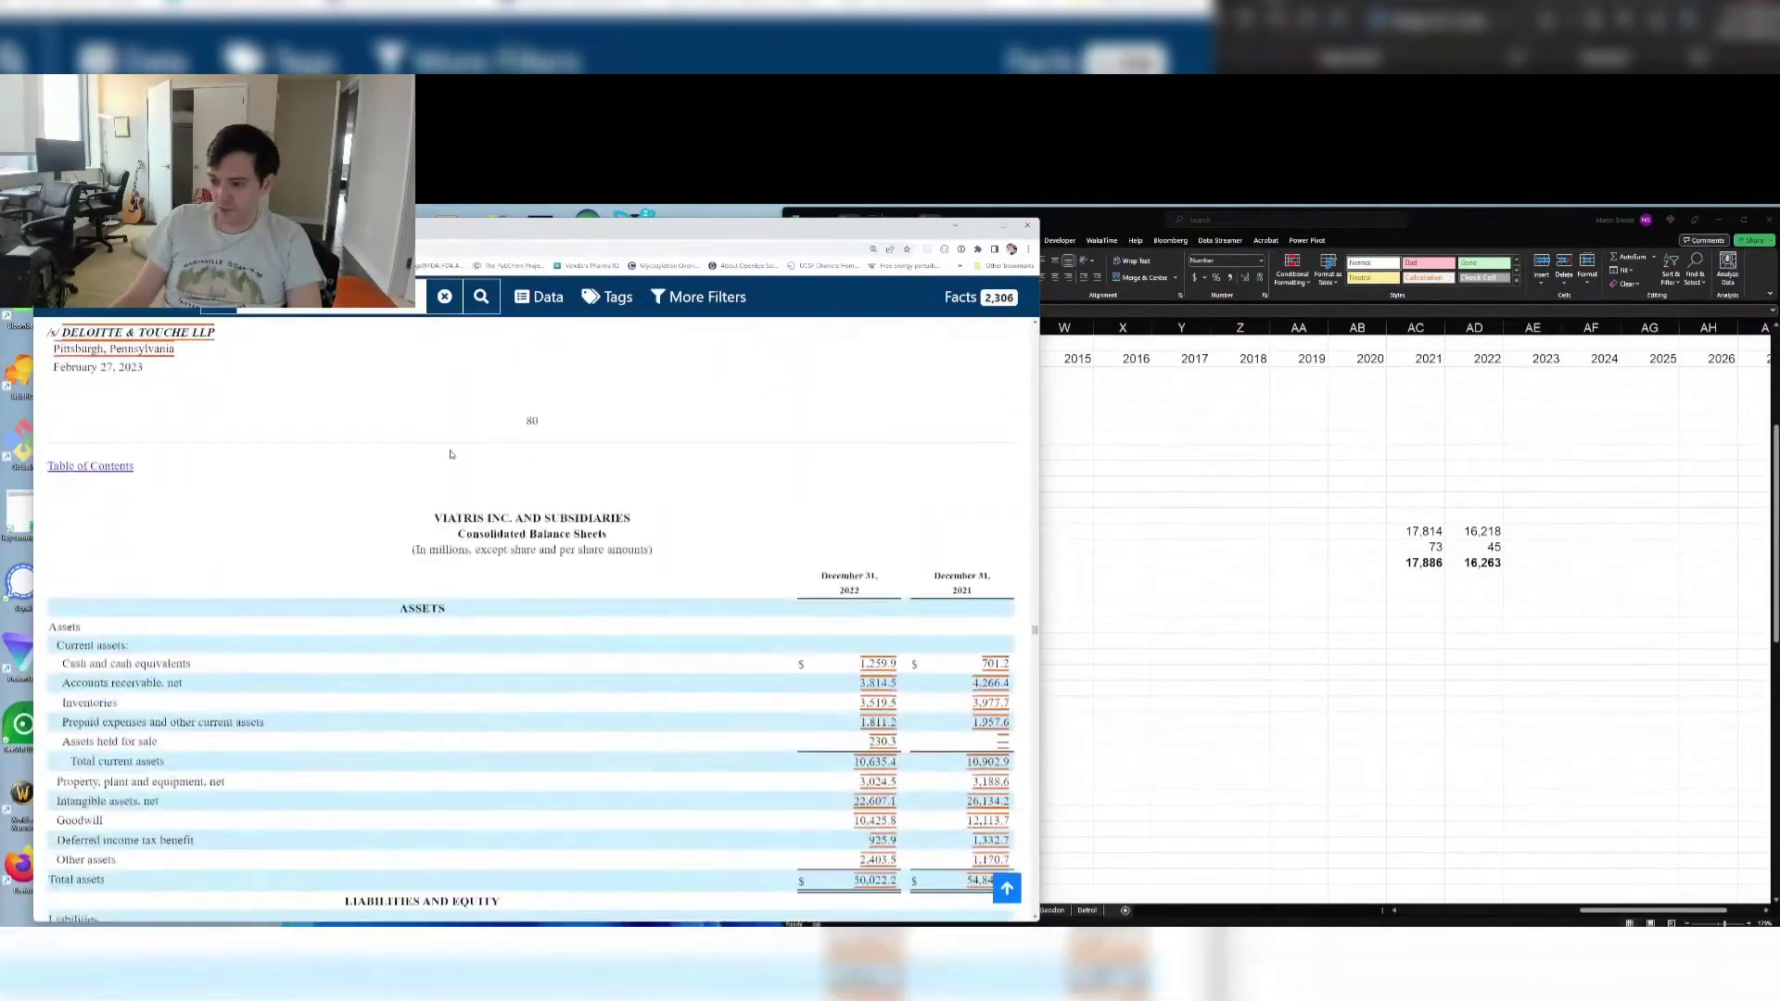
scroll(575, 533, down, 5)
scroll(630, 522, down, 5)
Arrange the filing and Excel windows side by side with the filing's 2020 column visible
scroll(687, 510, down, 5)
click(1113, 557)
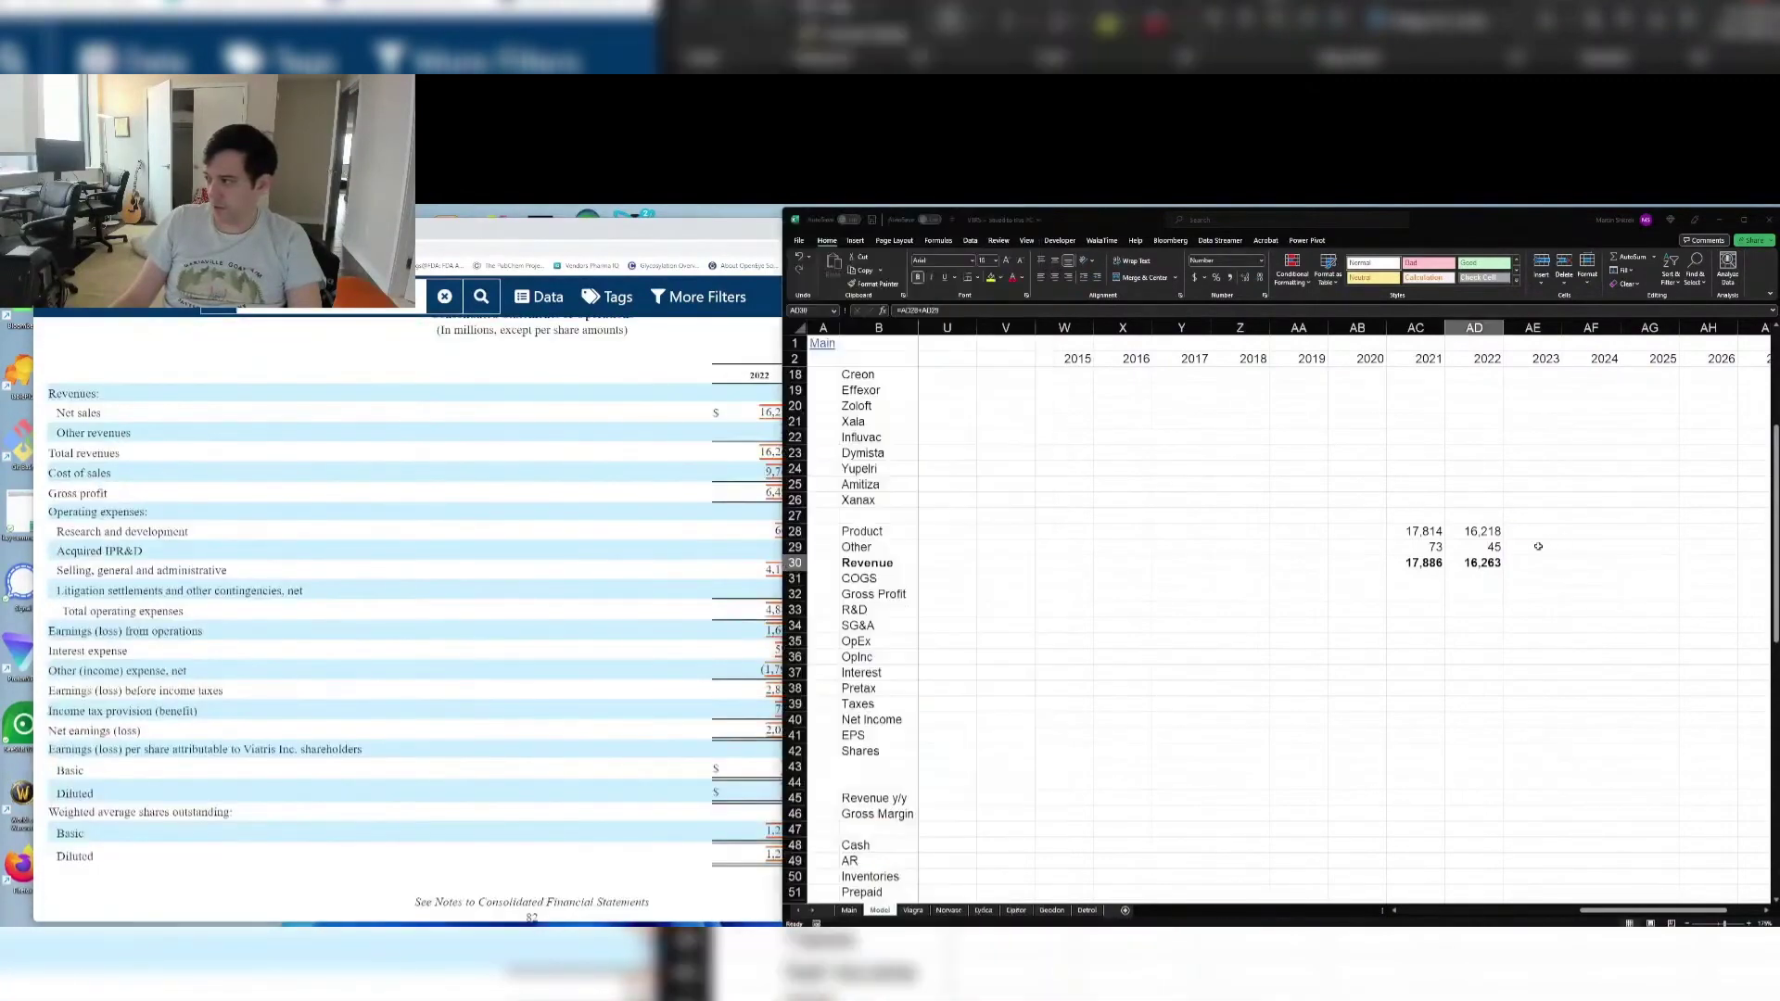
click(1419, 563)
click(799, 225)
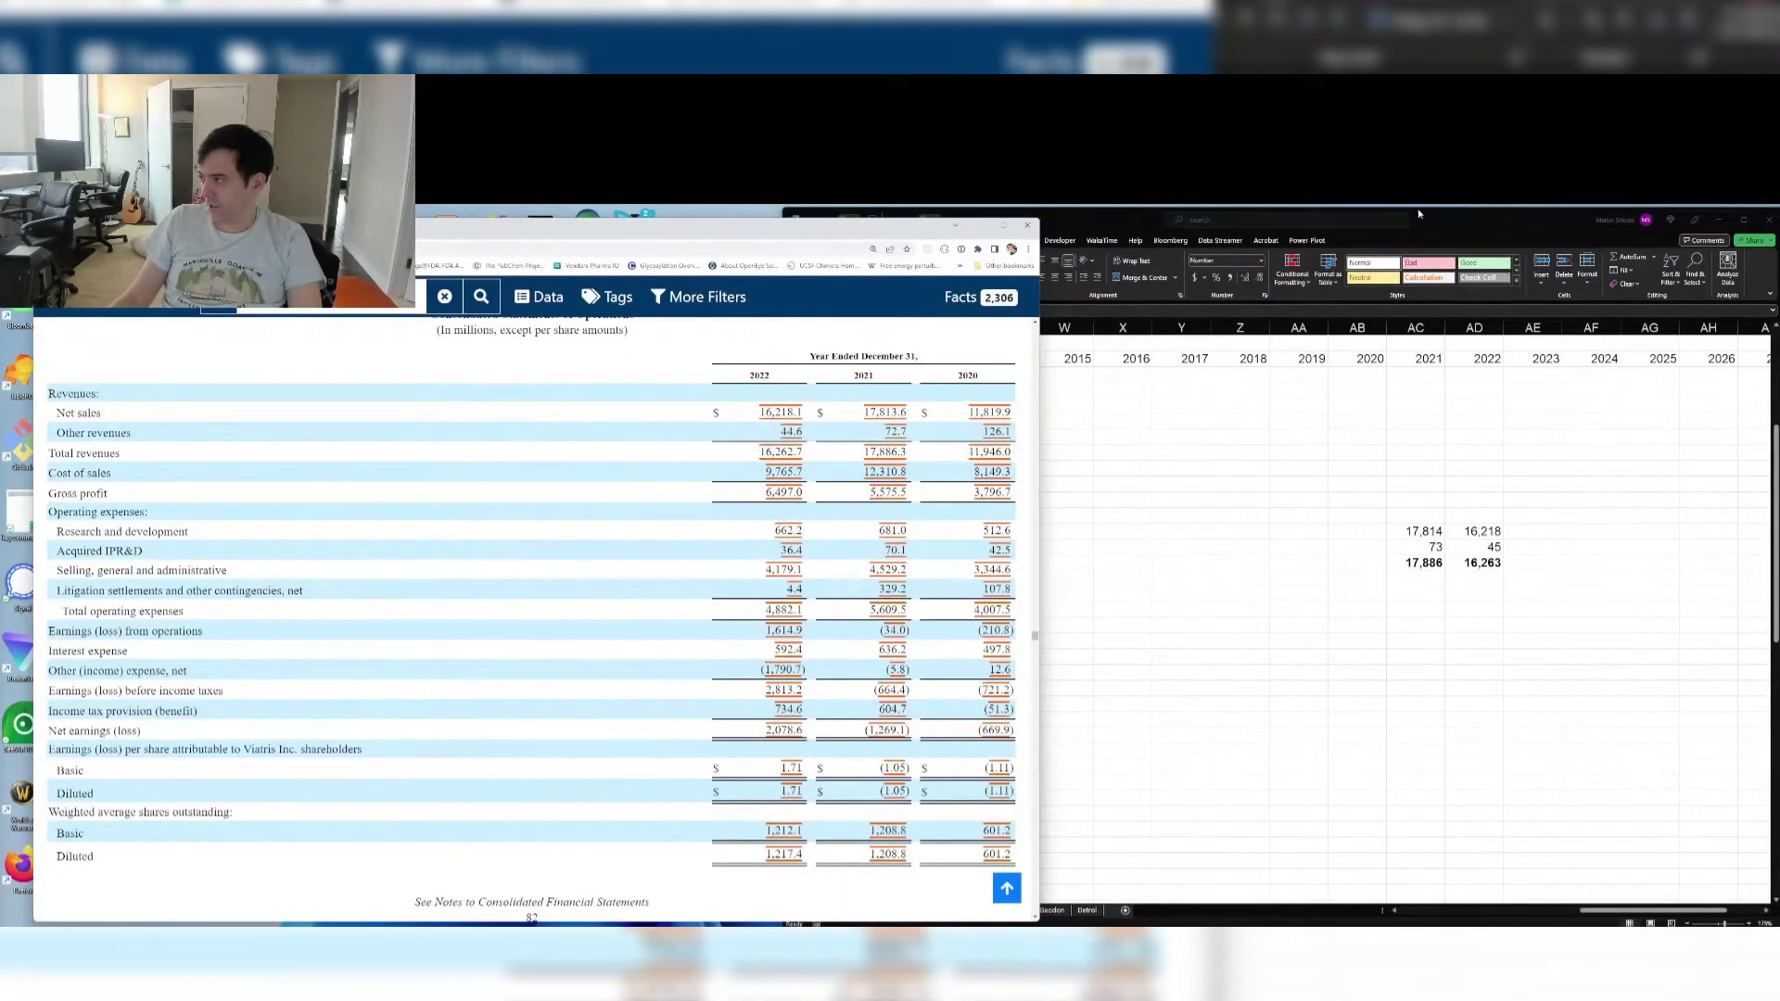
click(1613, 216)
drag(1613, 217, 1603, 219)
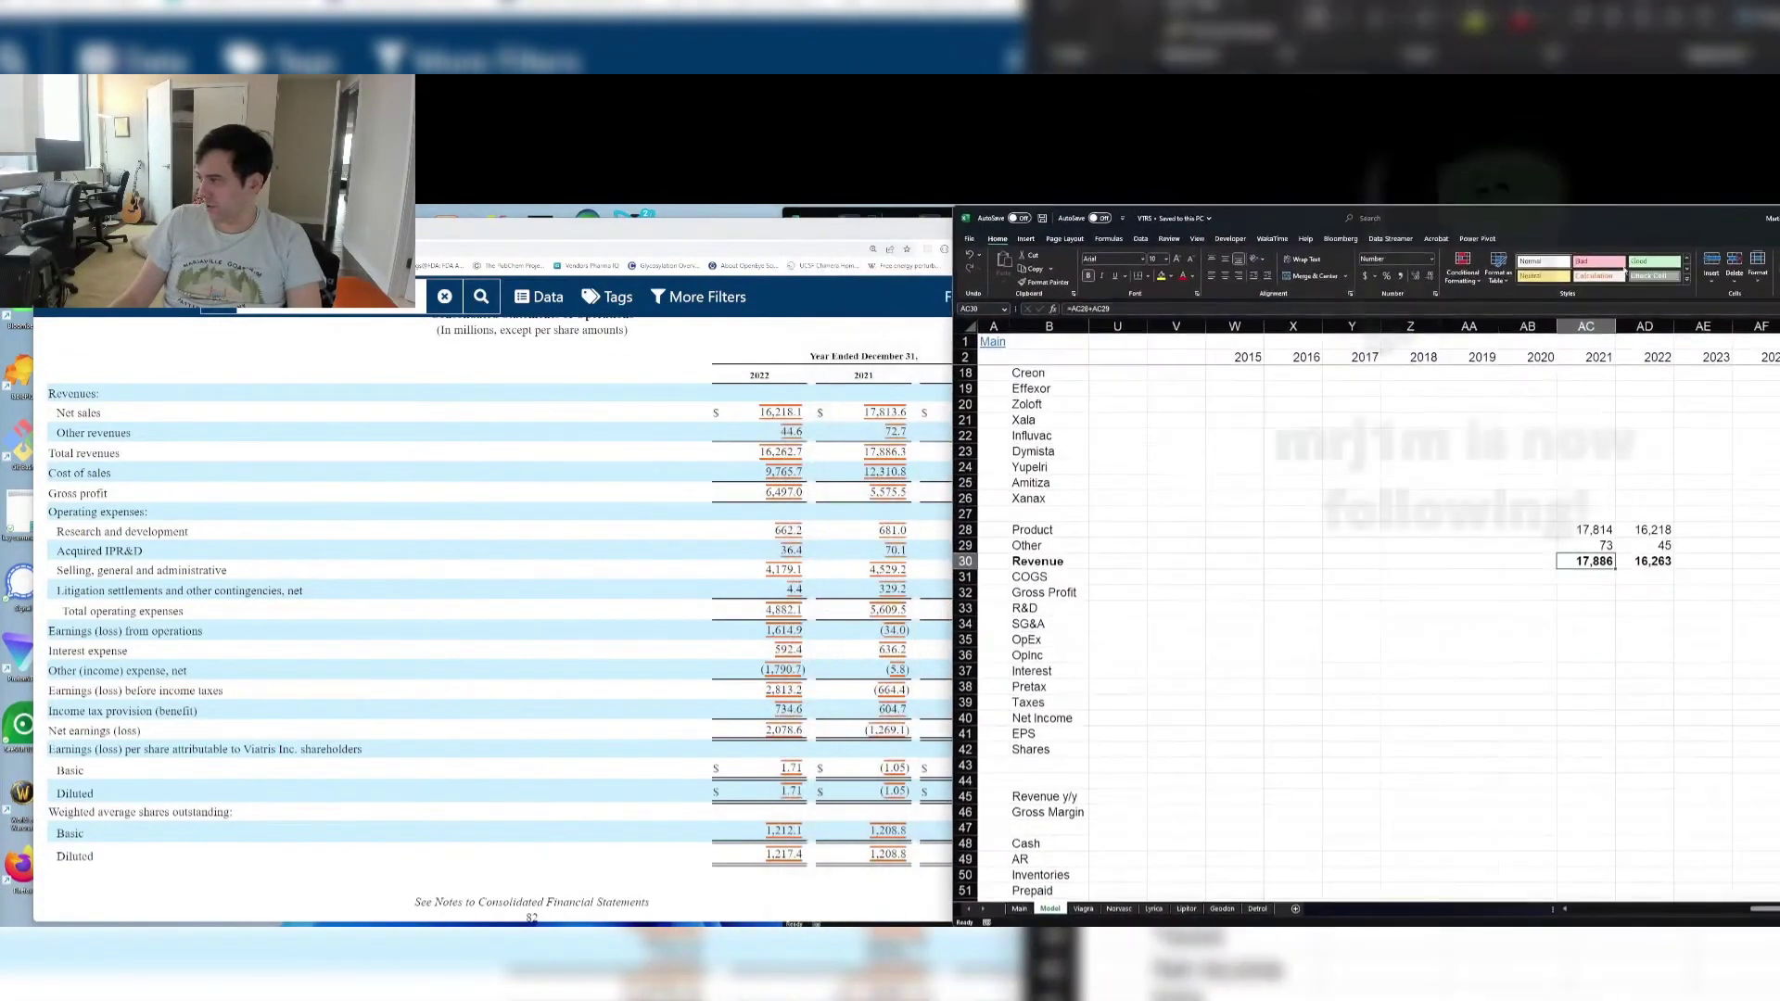
click(1537, 527)
drag(870, 235, 838, 229)
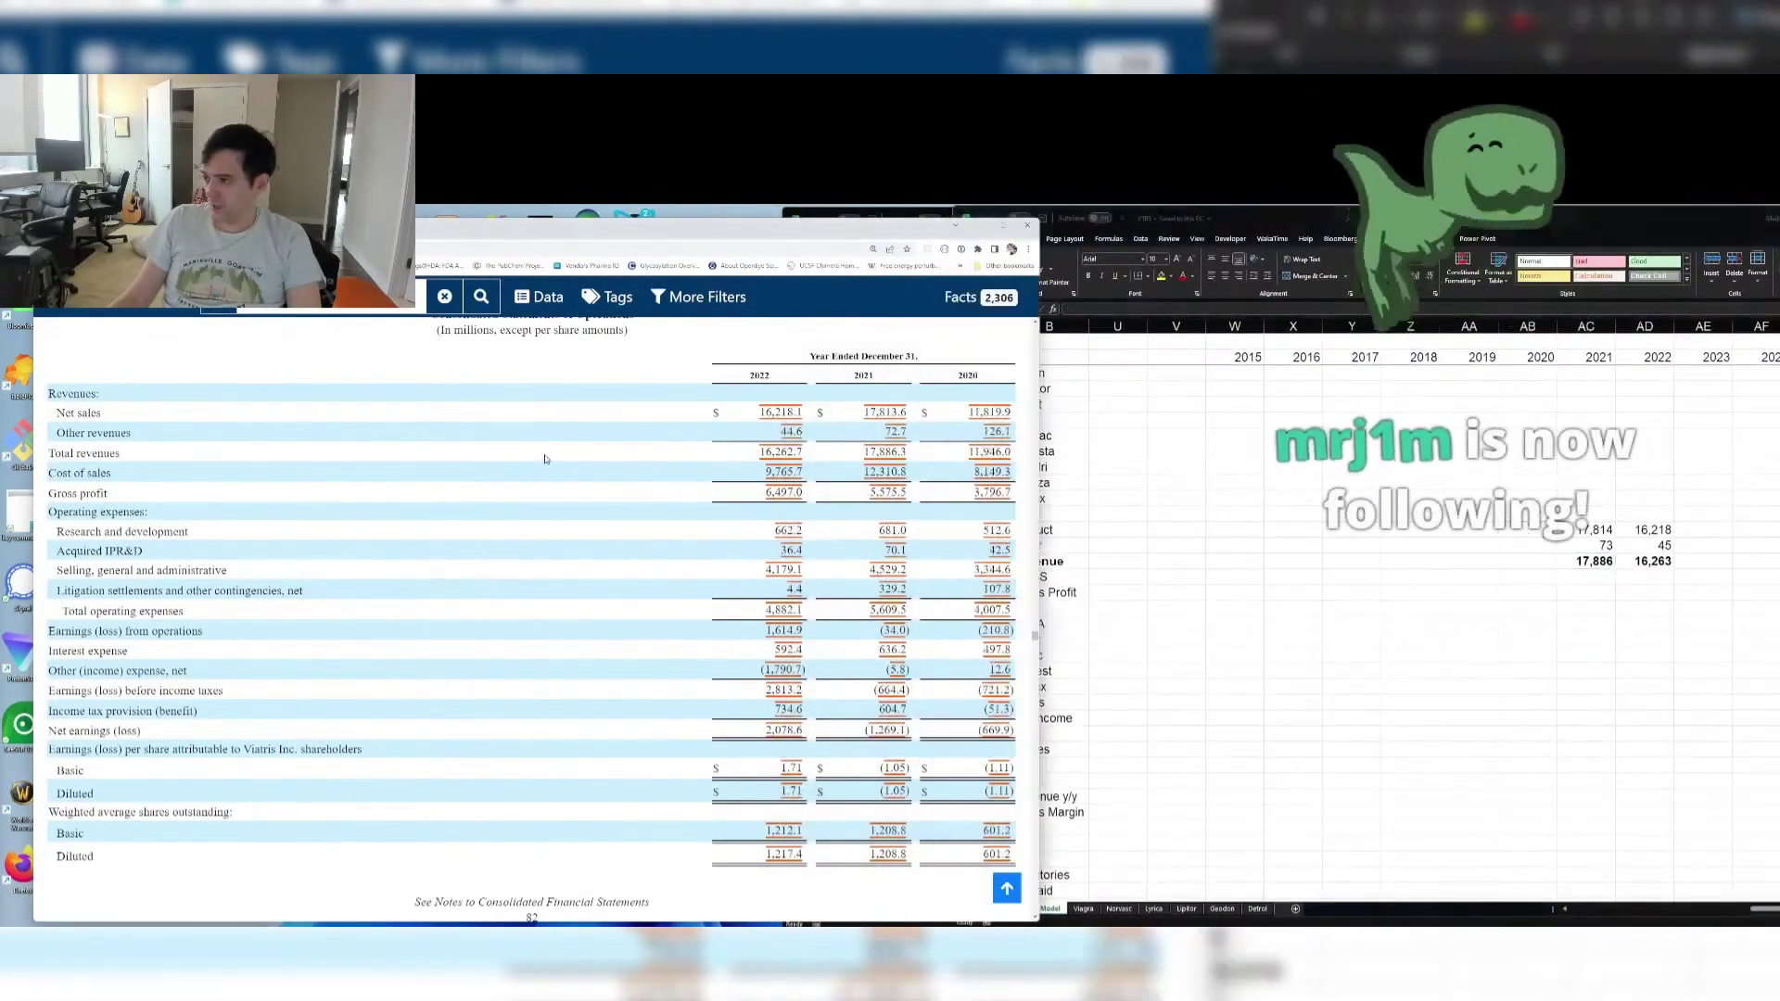
drag(838, 229, 863, 227)
click(1340, 208)
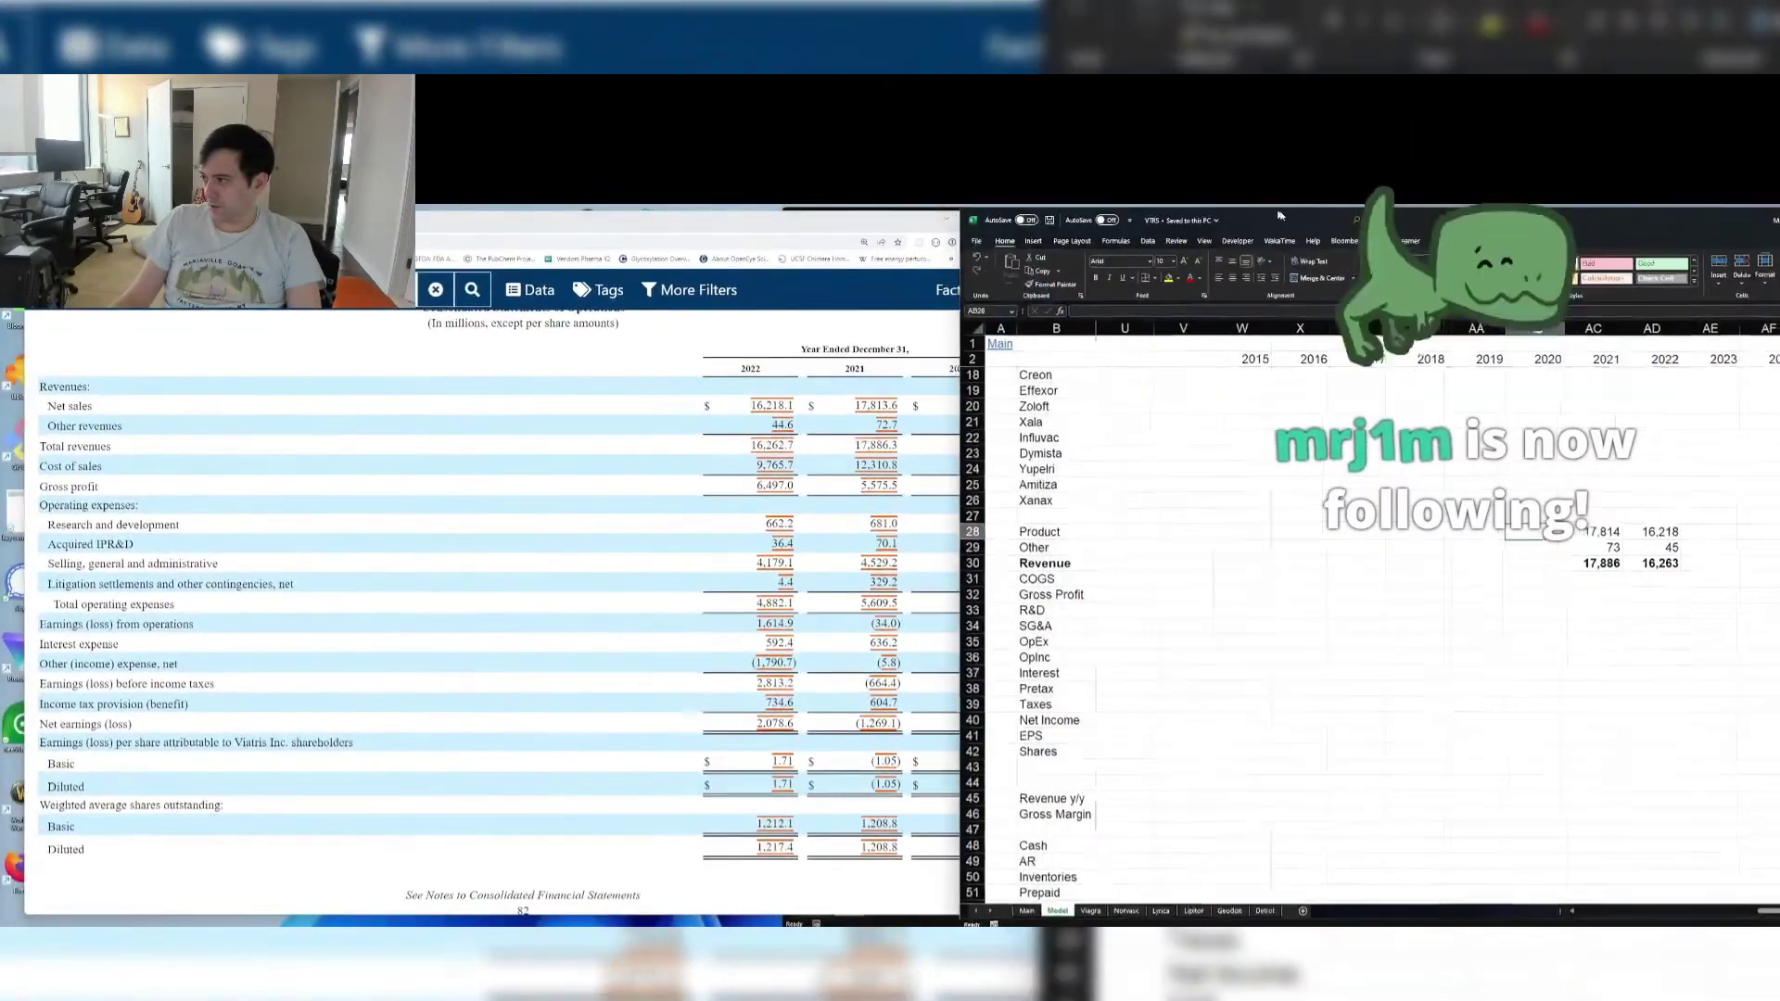
drag(1341, 207, 1415, 209)
click(1660, 545)
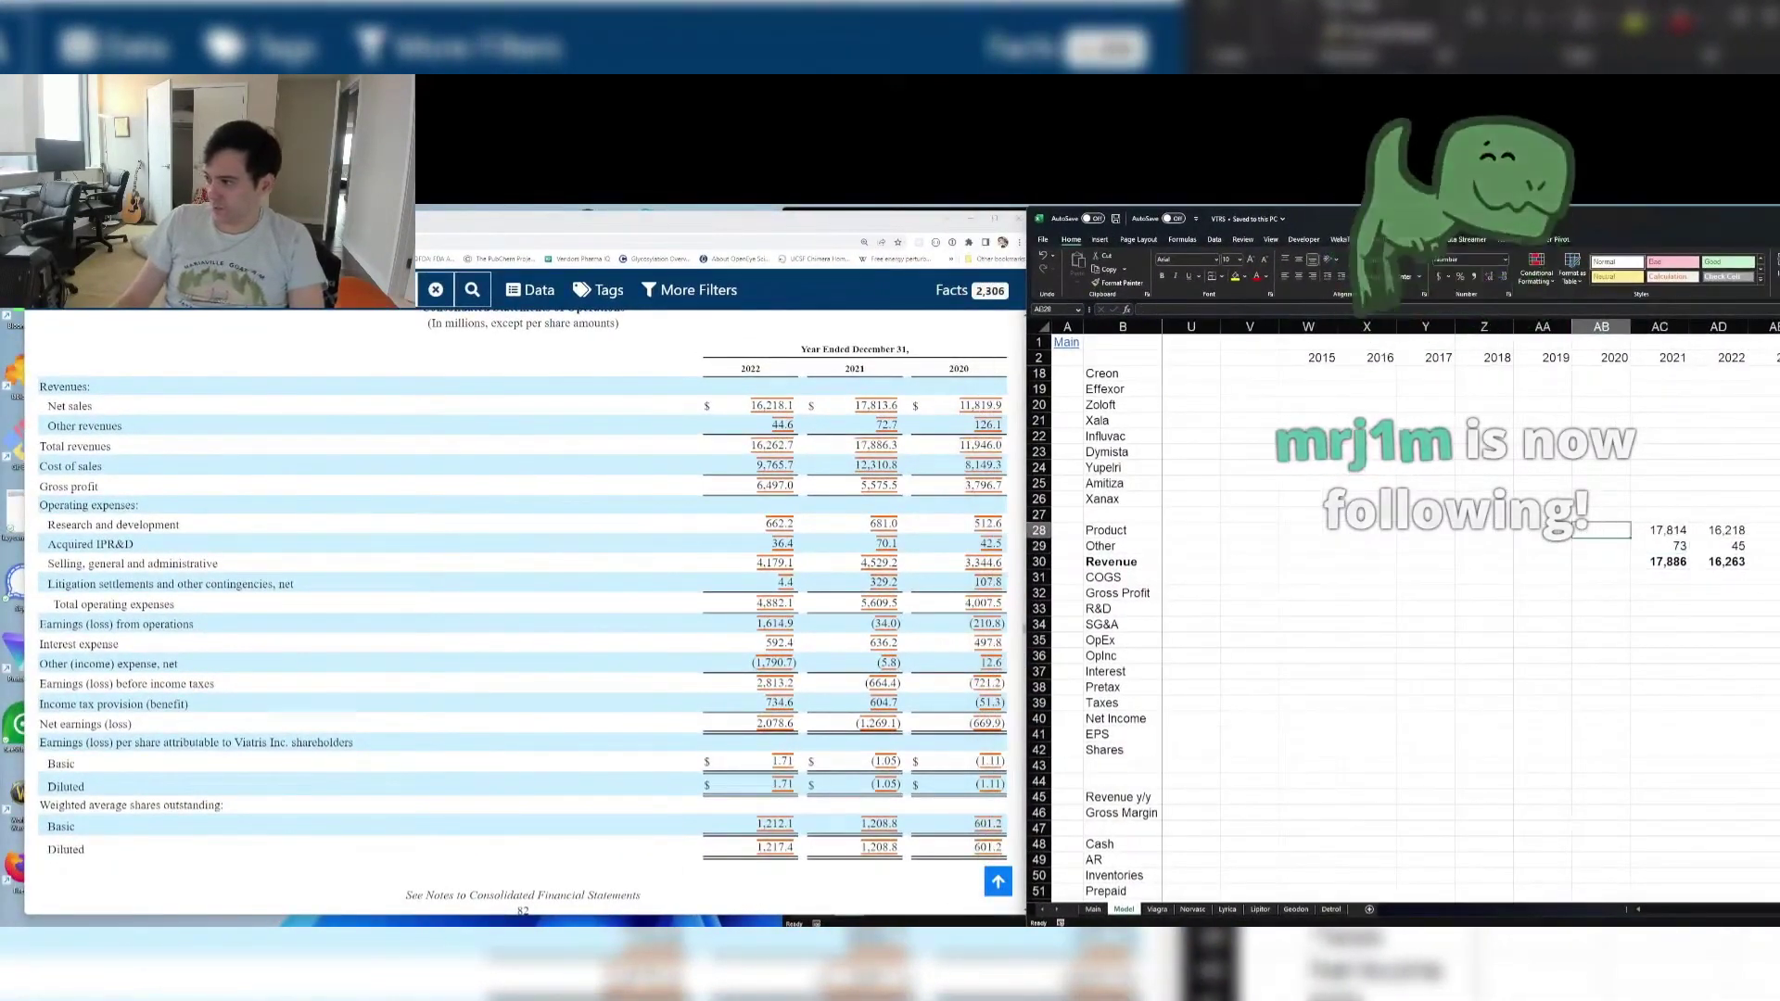
click(1609, 529)
Enter 2020 Product sales 11,819.9 and Other revenue, copy the Revenue formula into 2020, and save
text(11819.9)
key(Return)
text(216)
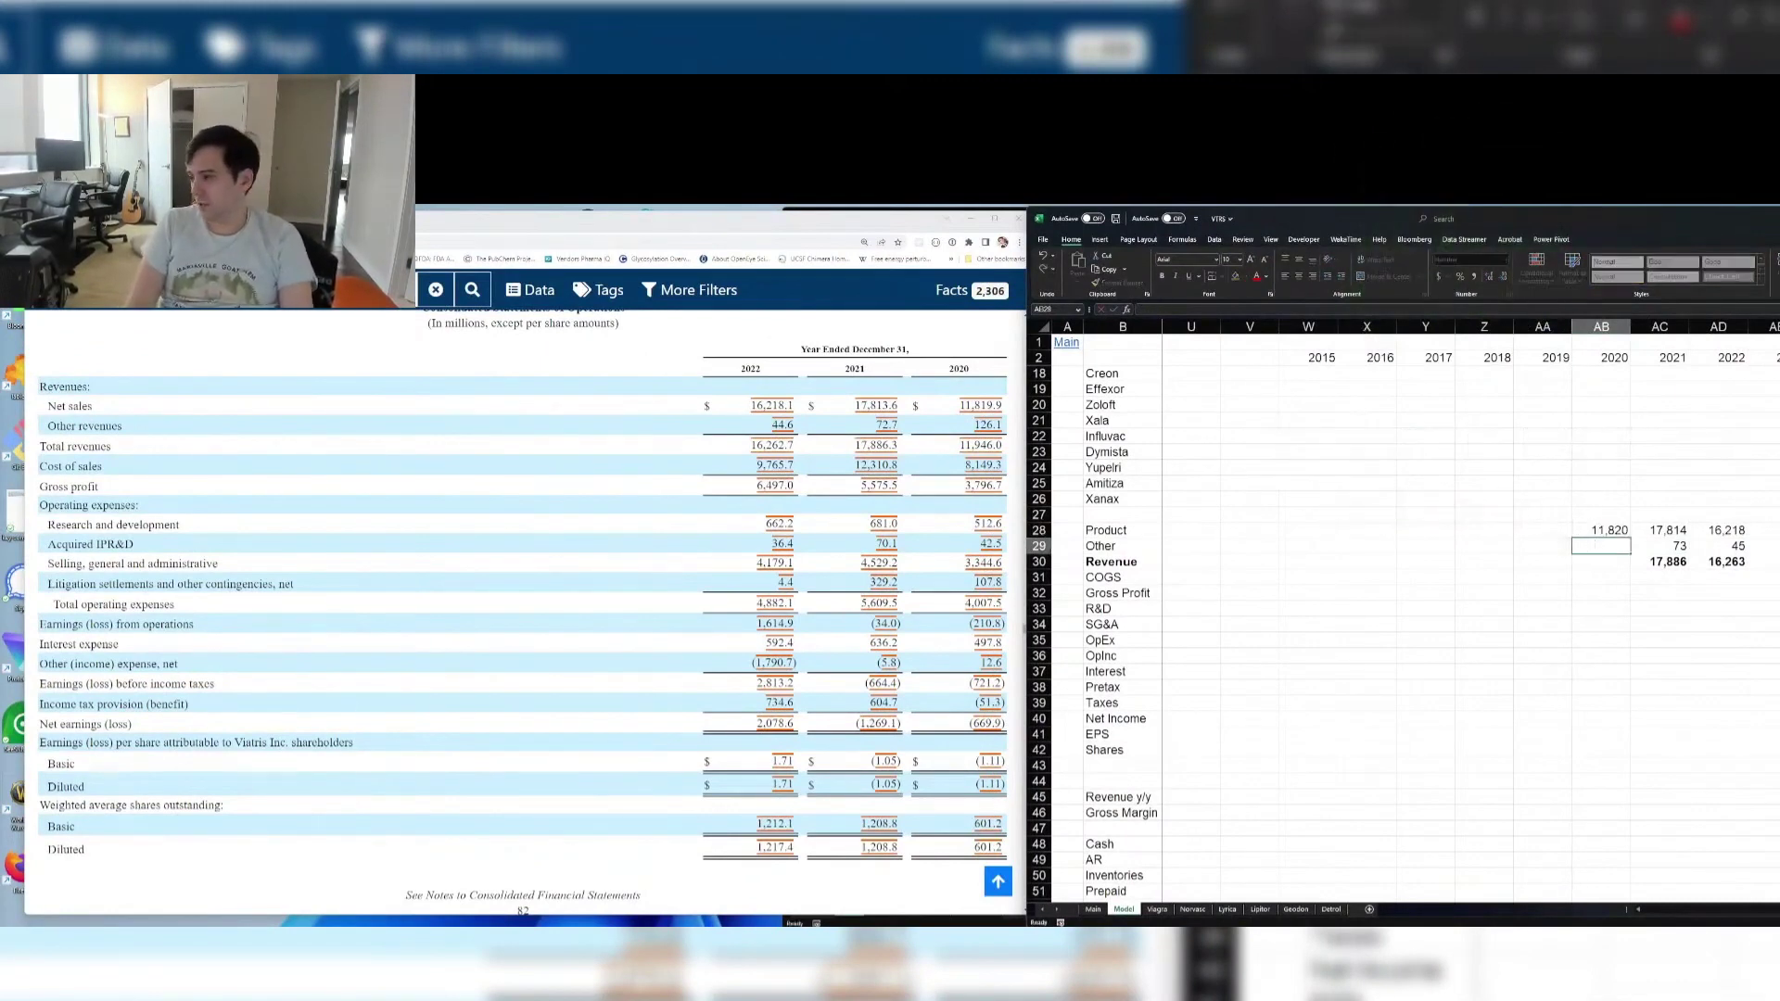
text(126)
key(Return)
key(Right)
key(ctrl+c)
key(Left)
key(ctrl+v)
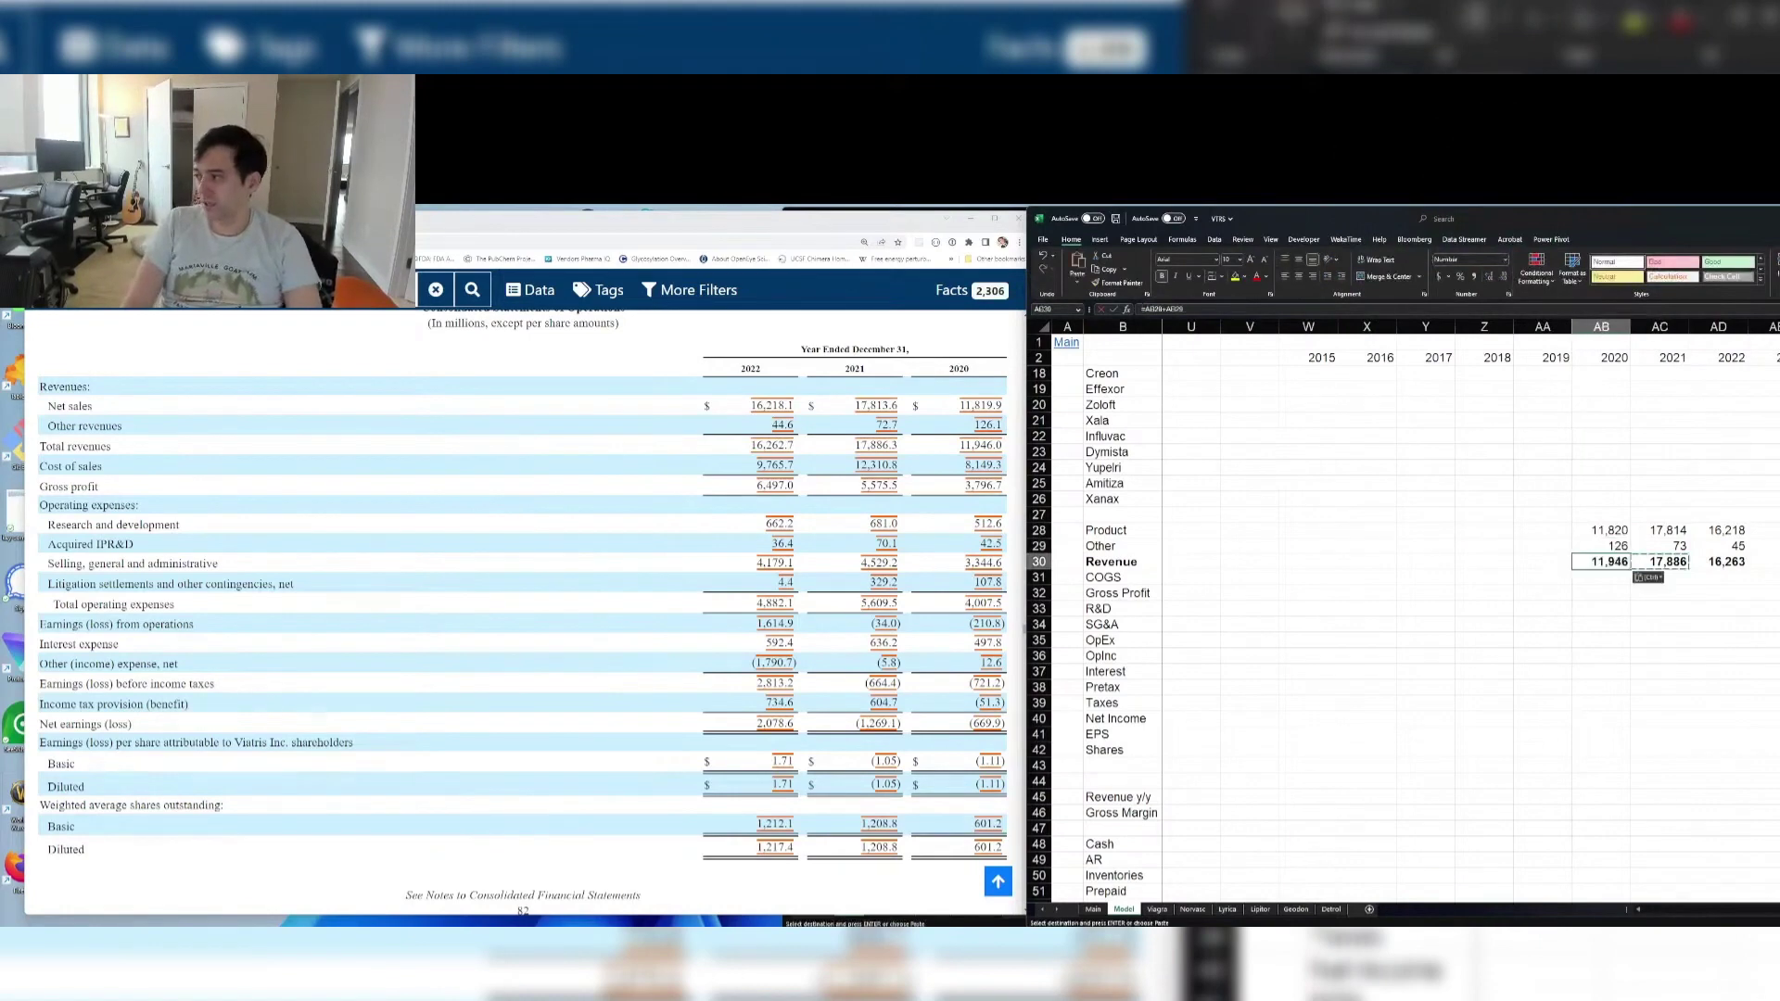
key(ctrl+s)
Enter 2020 COGS 8,149.3 and a Gross Profit formula of Revenue minus COGS
key(Down)
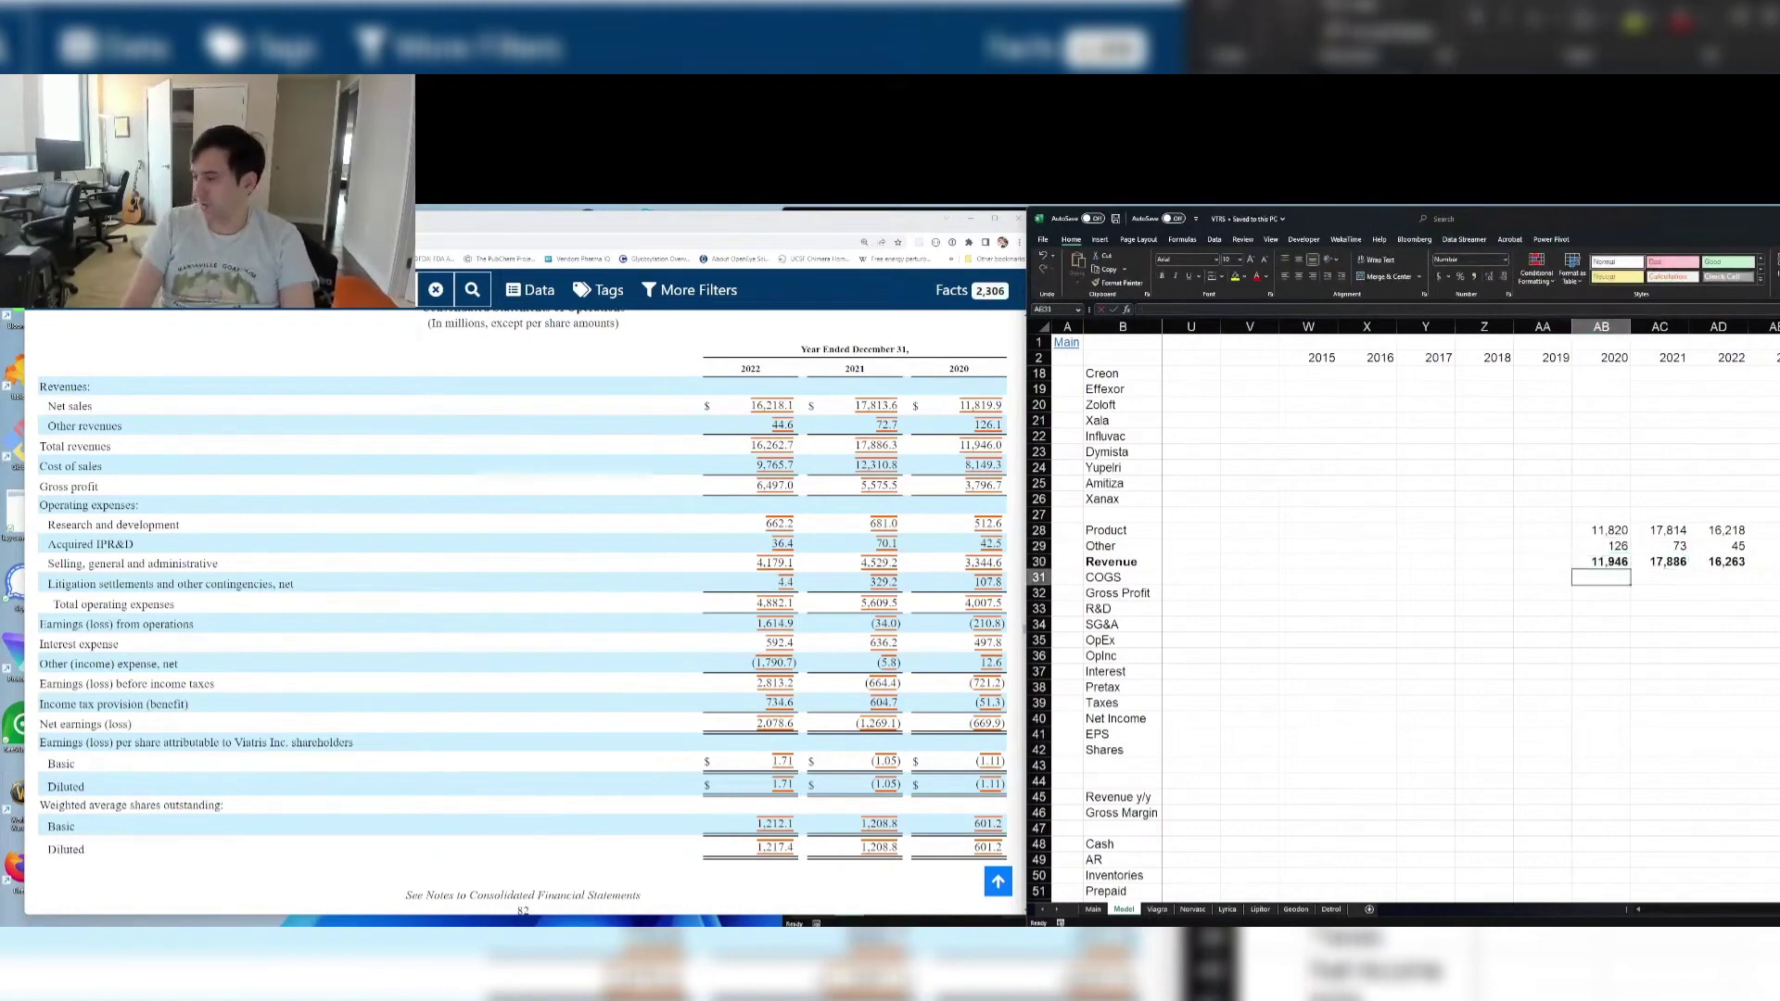
text(8149.3)
key(Return)
text(=)
key(Up)
key(Up)
key(Up)
key(Tab)
key(Right)
key(Right)
key(Right)
key(Left)
key(Left)
key(Left)
key(Left)
key(Left)
key(Up)
Enter 2021 COGS 12,311 and Gross Profit =AC30-AC31
key(Right)
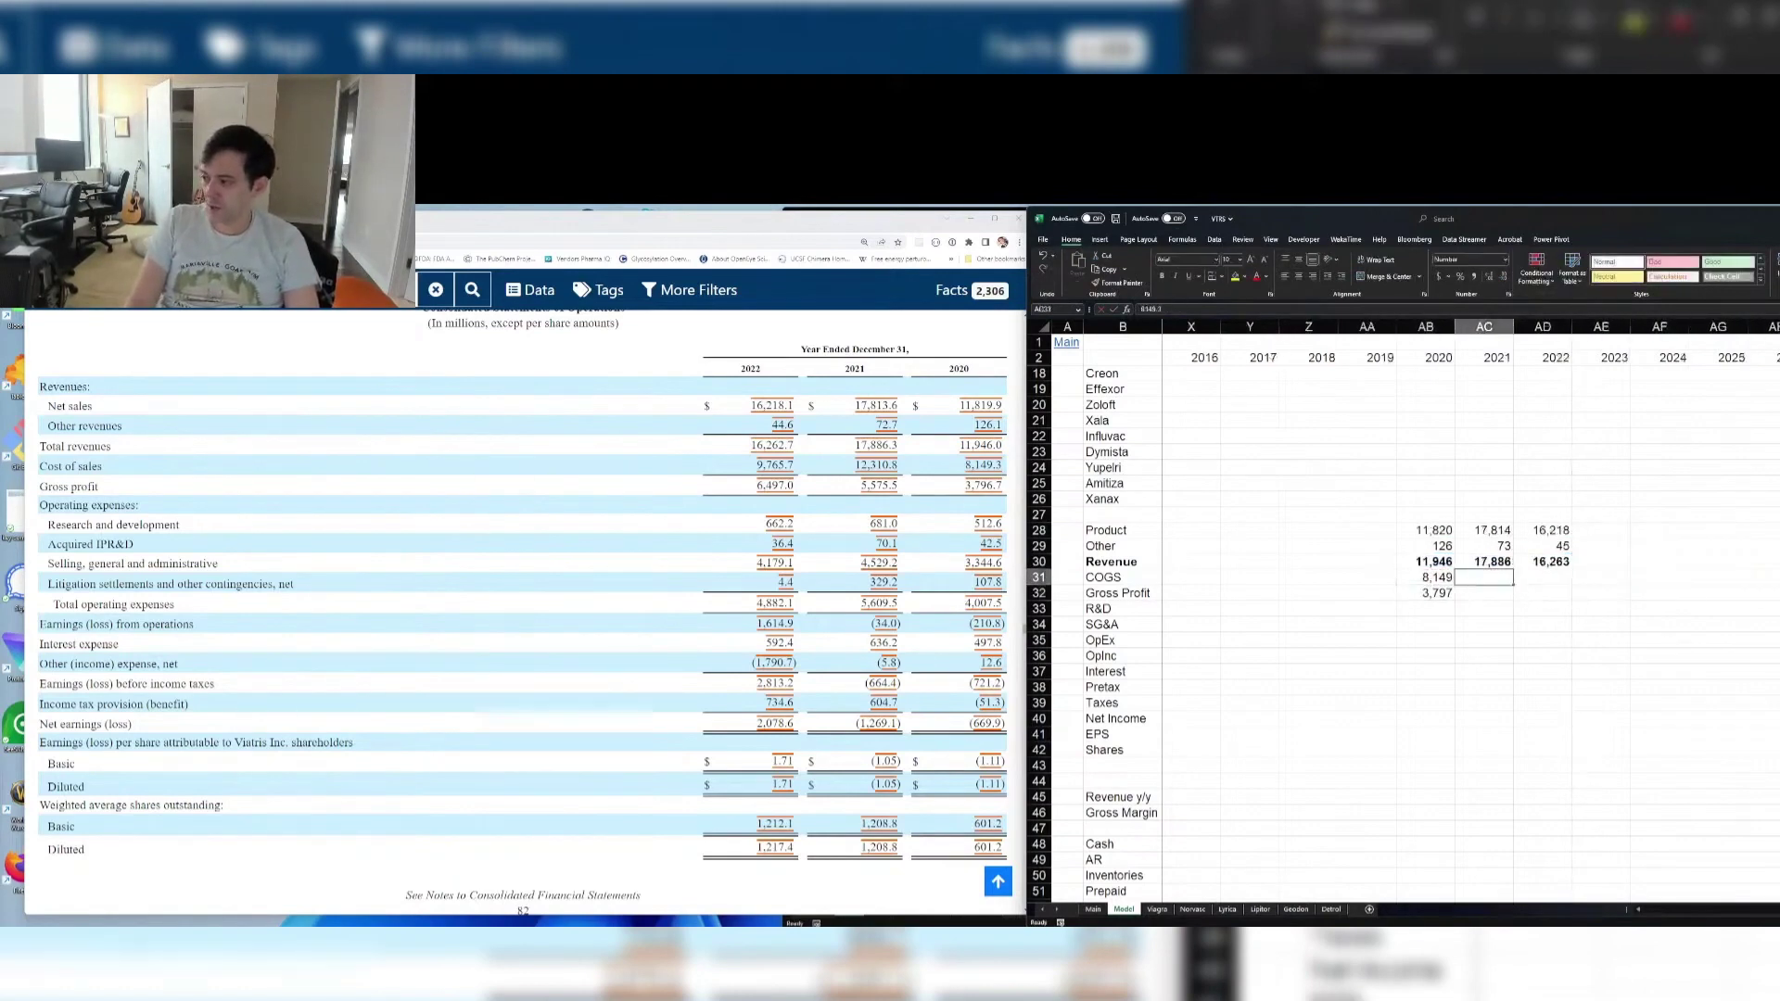
text(12)
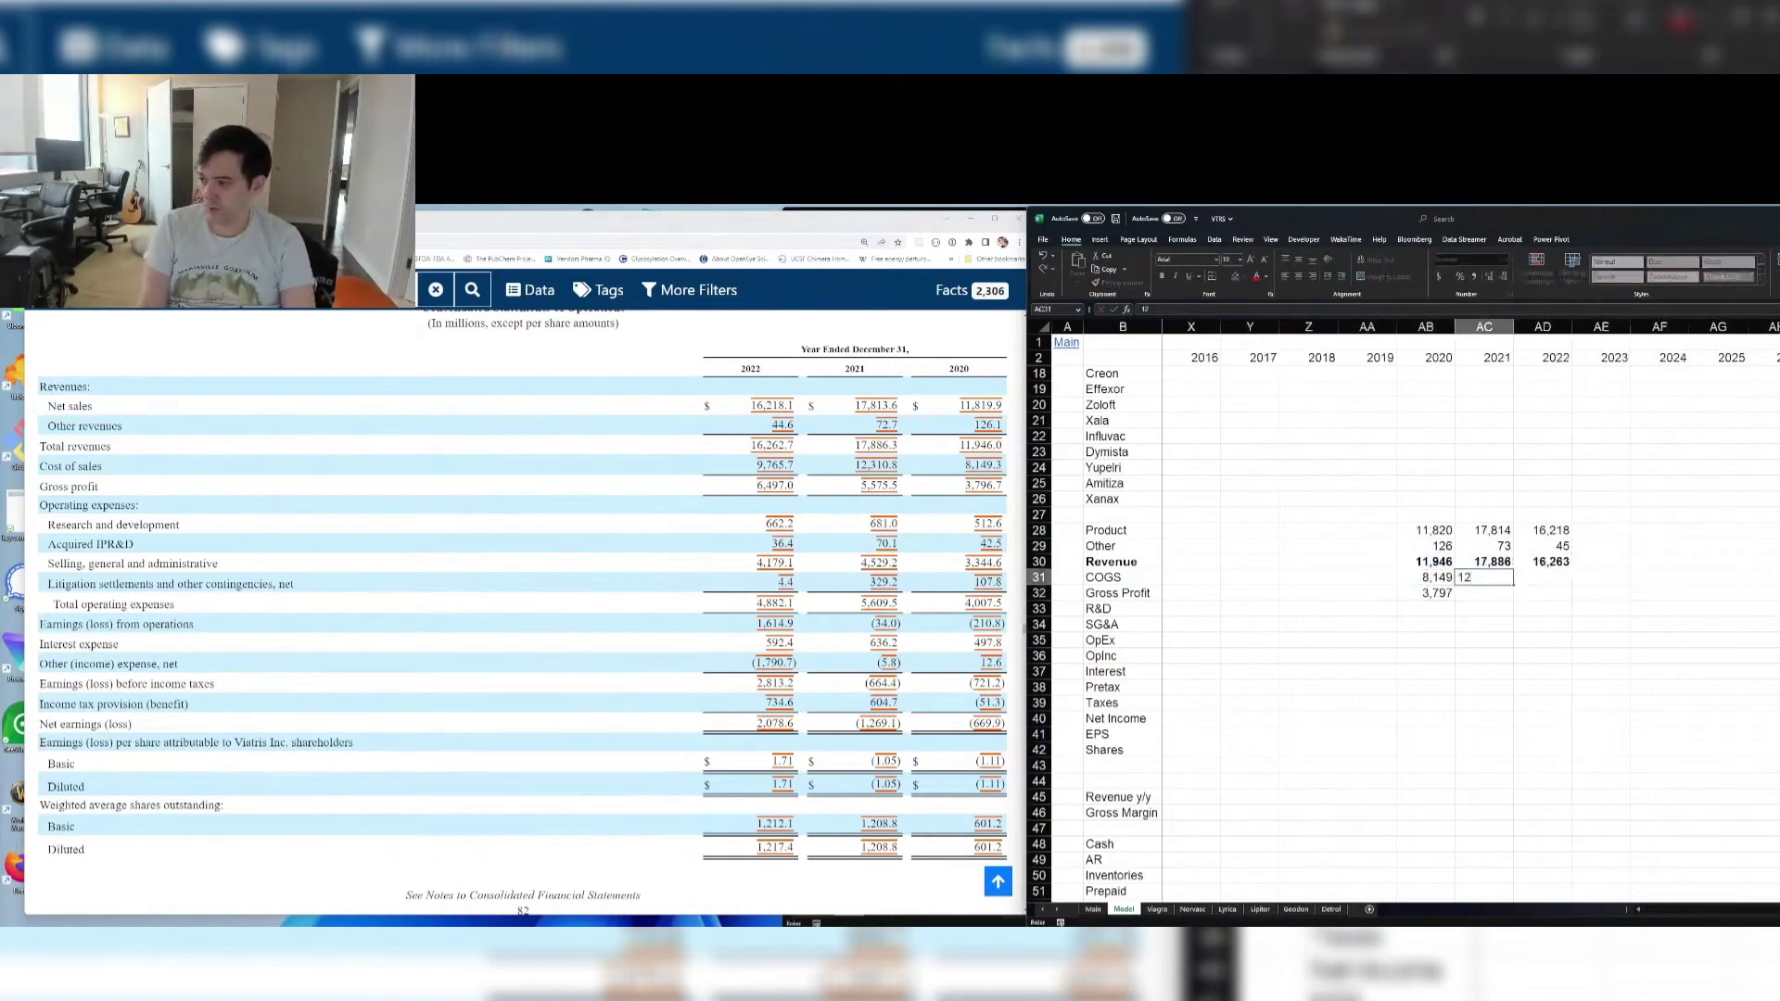
text(38)
key(Return)
text(=AC30-AC31)
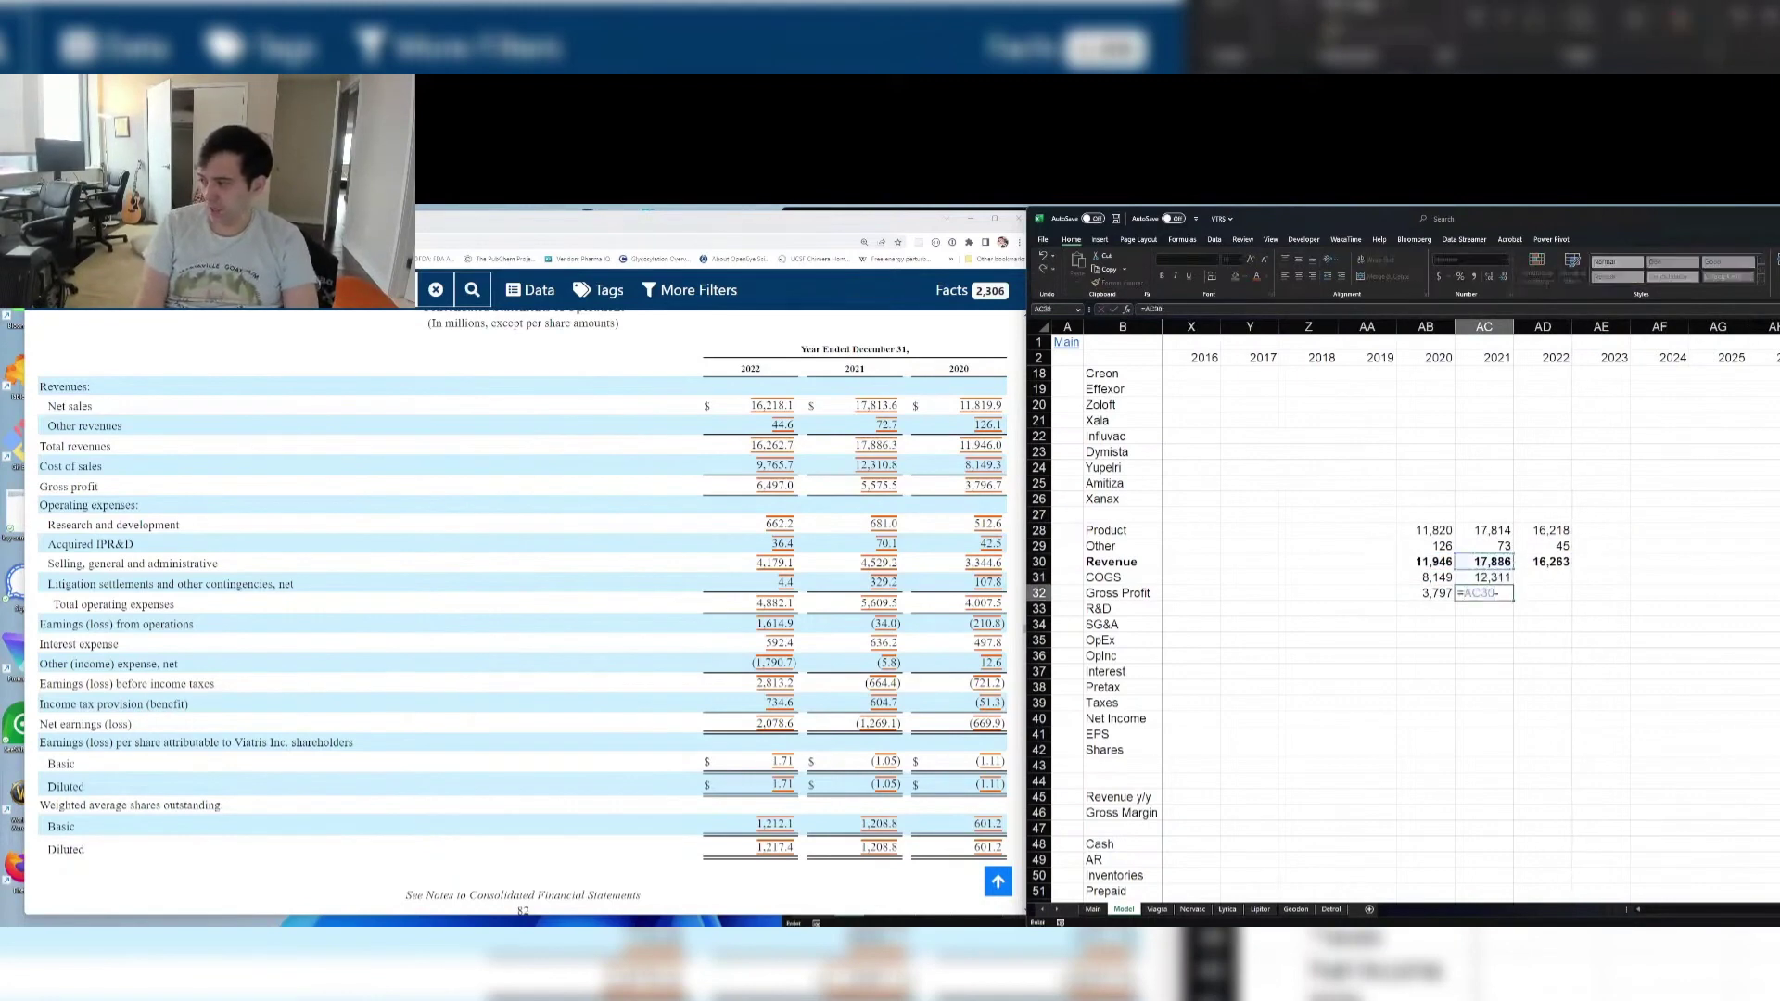
key(Return)
key(Right)
key(Up)
key(Up)
Enter 2022 COGS of 9765.7 and 2022 Gross Profit as =AD30-AD31
text(9765.7)
key(Return)
text(=AD30-AD31)
key(Return)
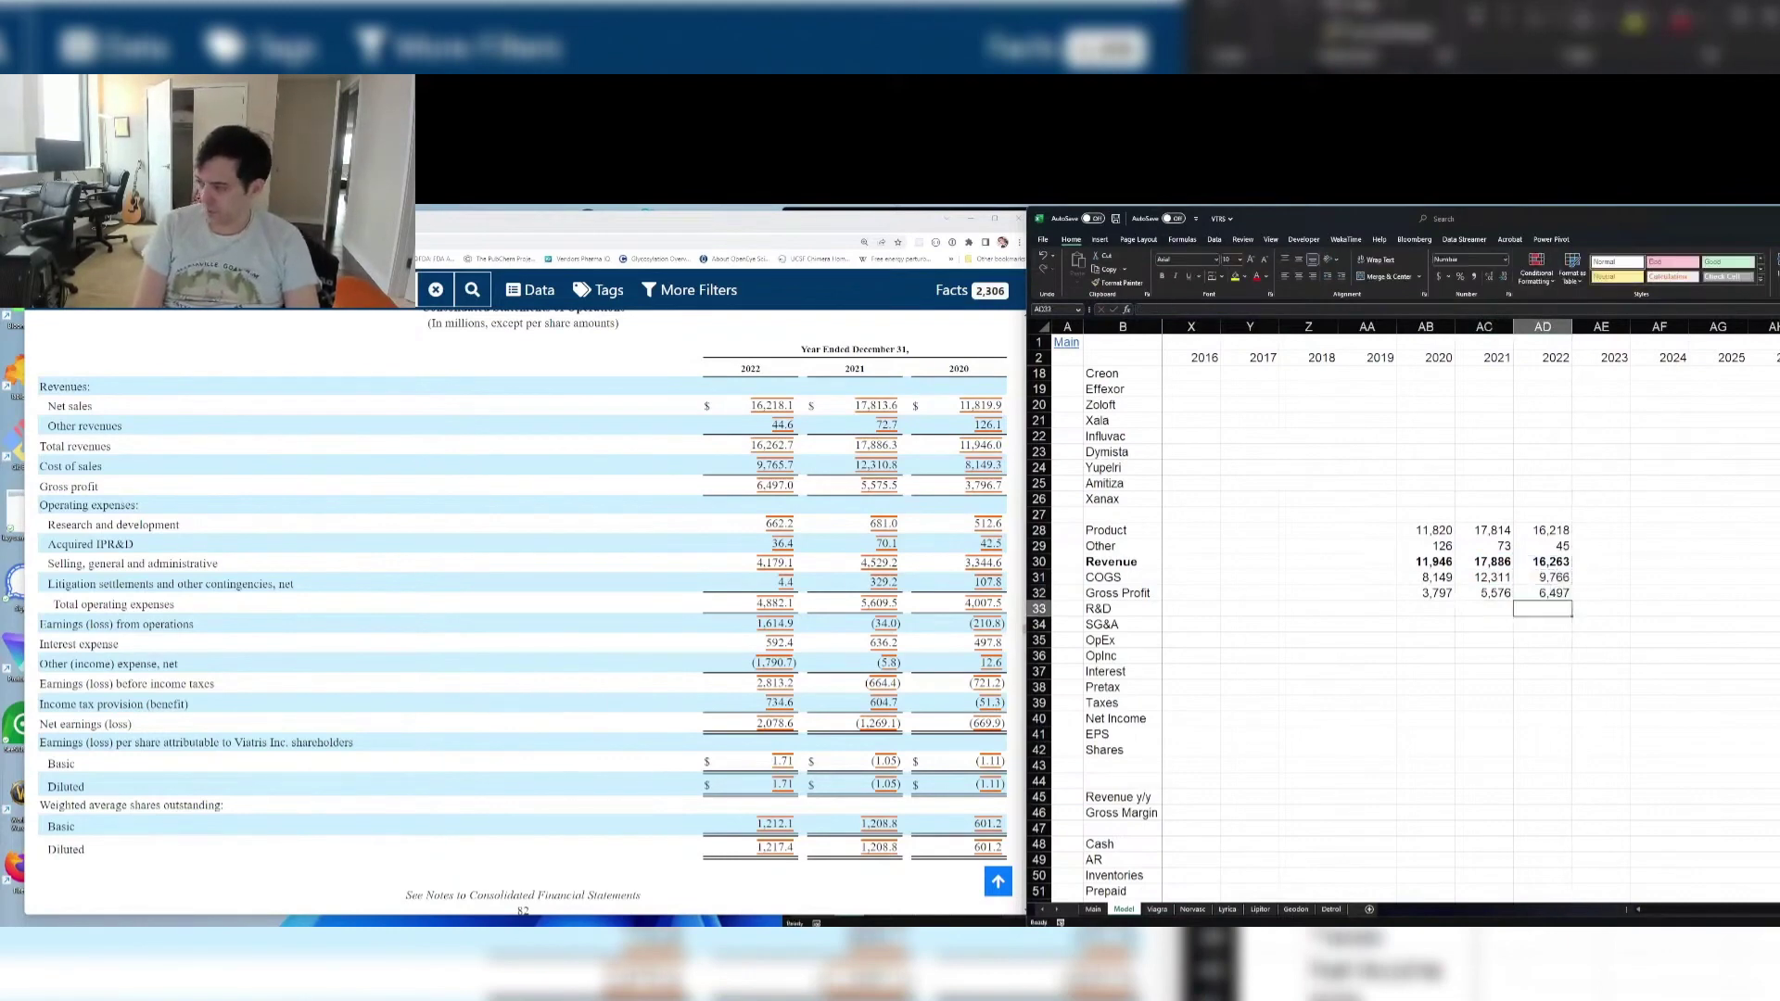
Add 2022 Gross Margin =AD32/AD30 as a percentage and copy it to 2021 and 2020
key(Down)
key(Down)
key(Down)
key(Down)
key(Down)
key(Down)
key(Down)
text(=)
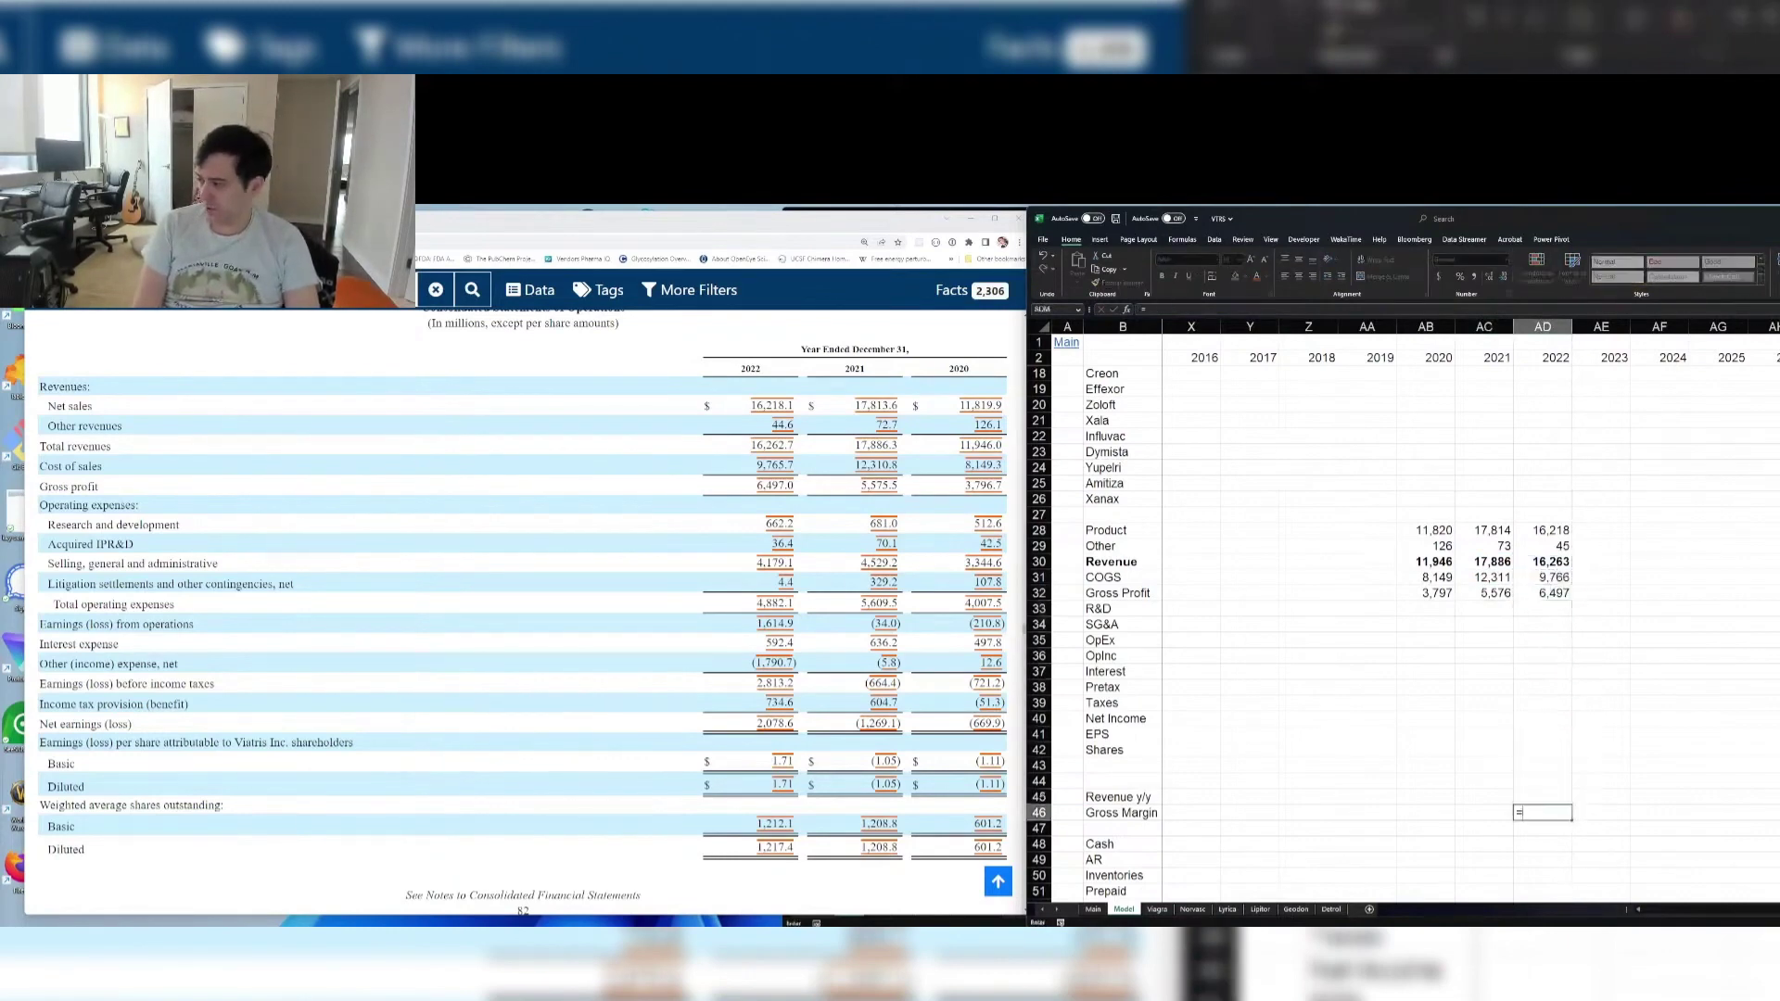
text(AD32)
key(Up)
key(Up)
key(Up)
key(ctrl+Return)
key(ctrl+shift+5)
key(ctrl+c)
key(Left)
key(ctrl+v)
key(Left)
key(Return)
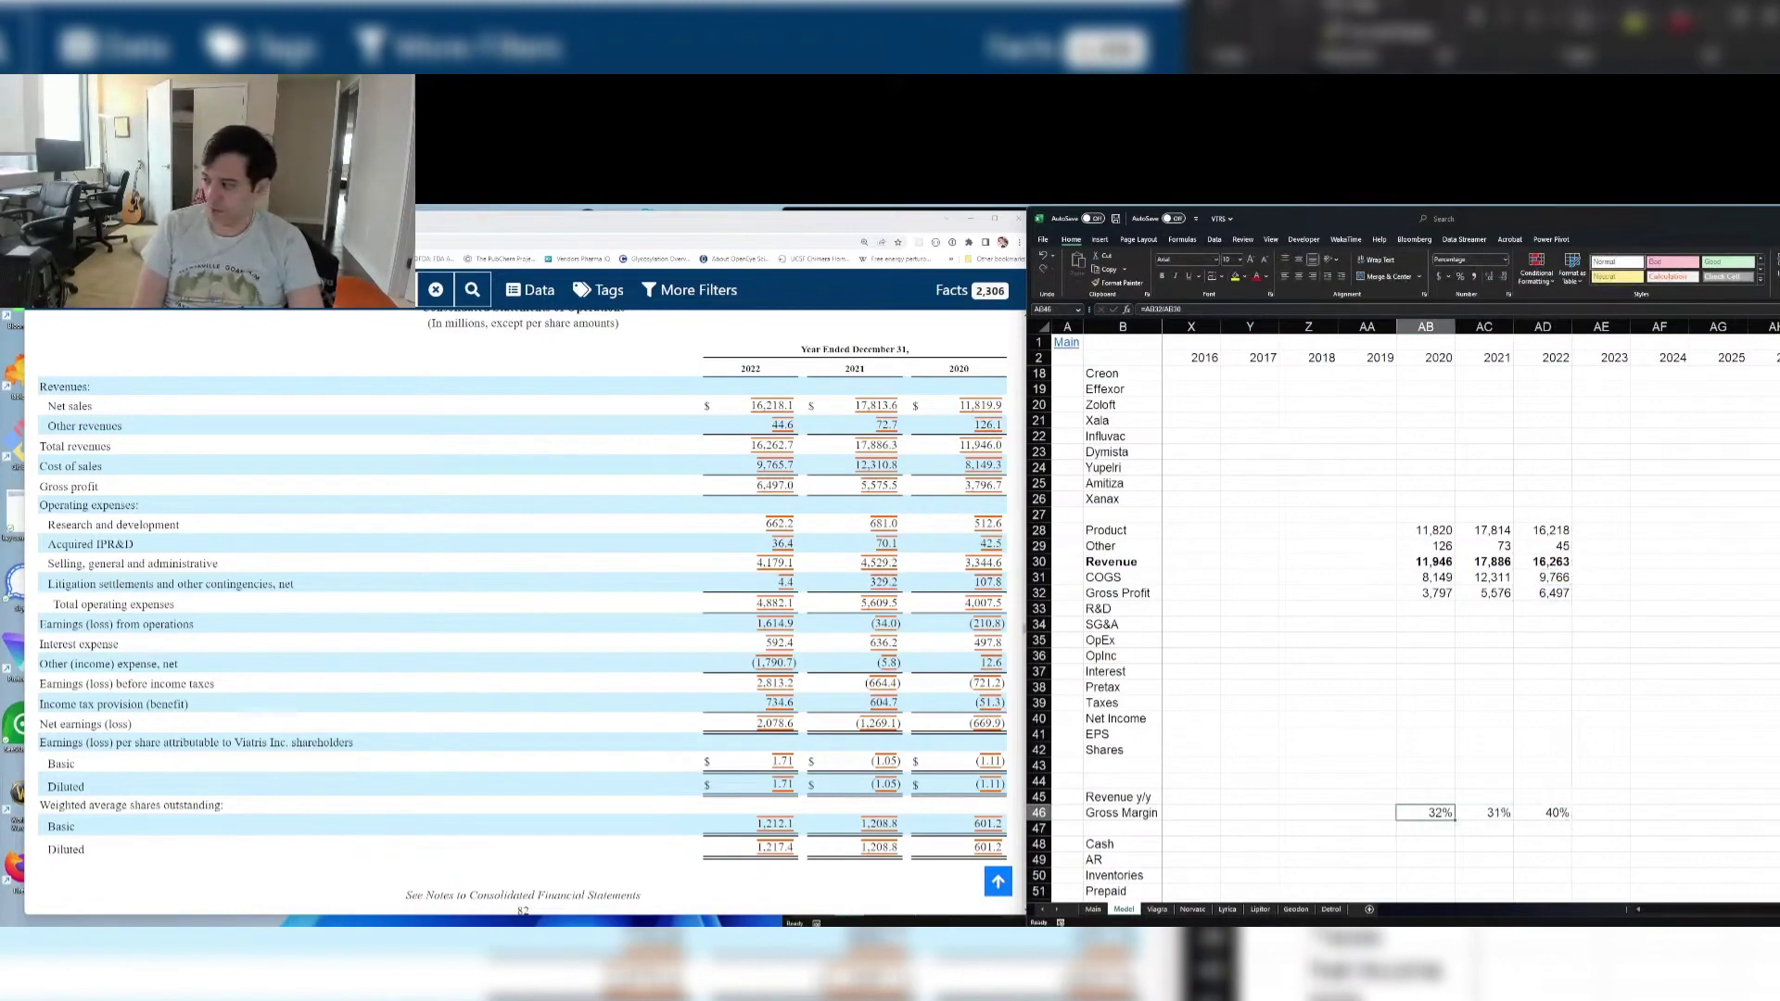
Check the 2020–2022 Gross Margin formulas and compare 2020 and 2021 Revenue
key(shift+Right)
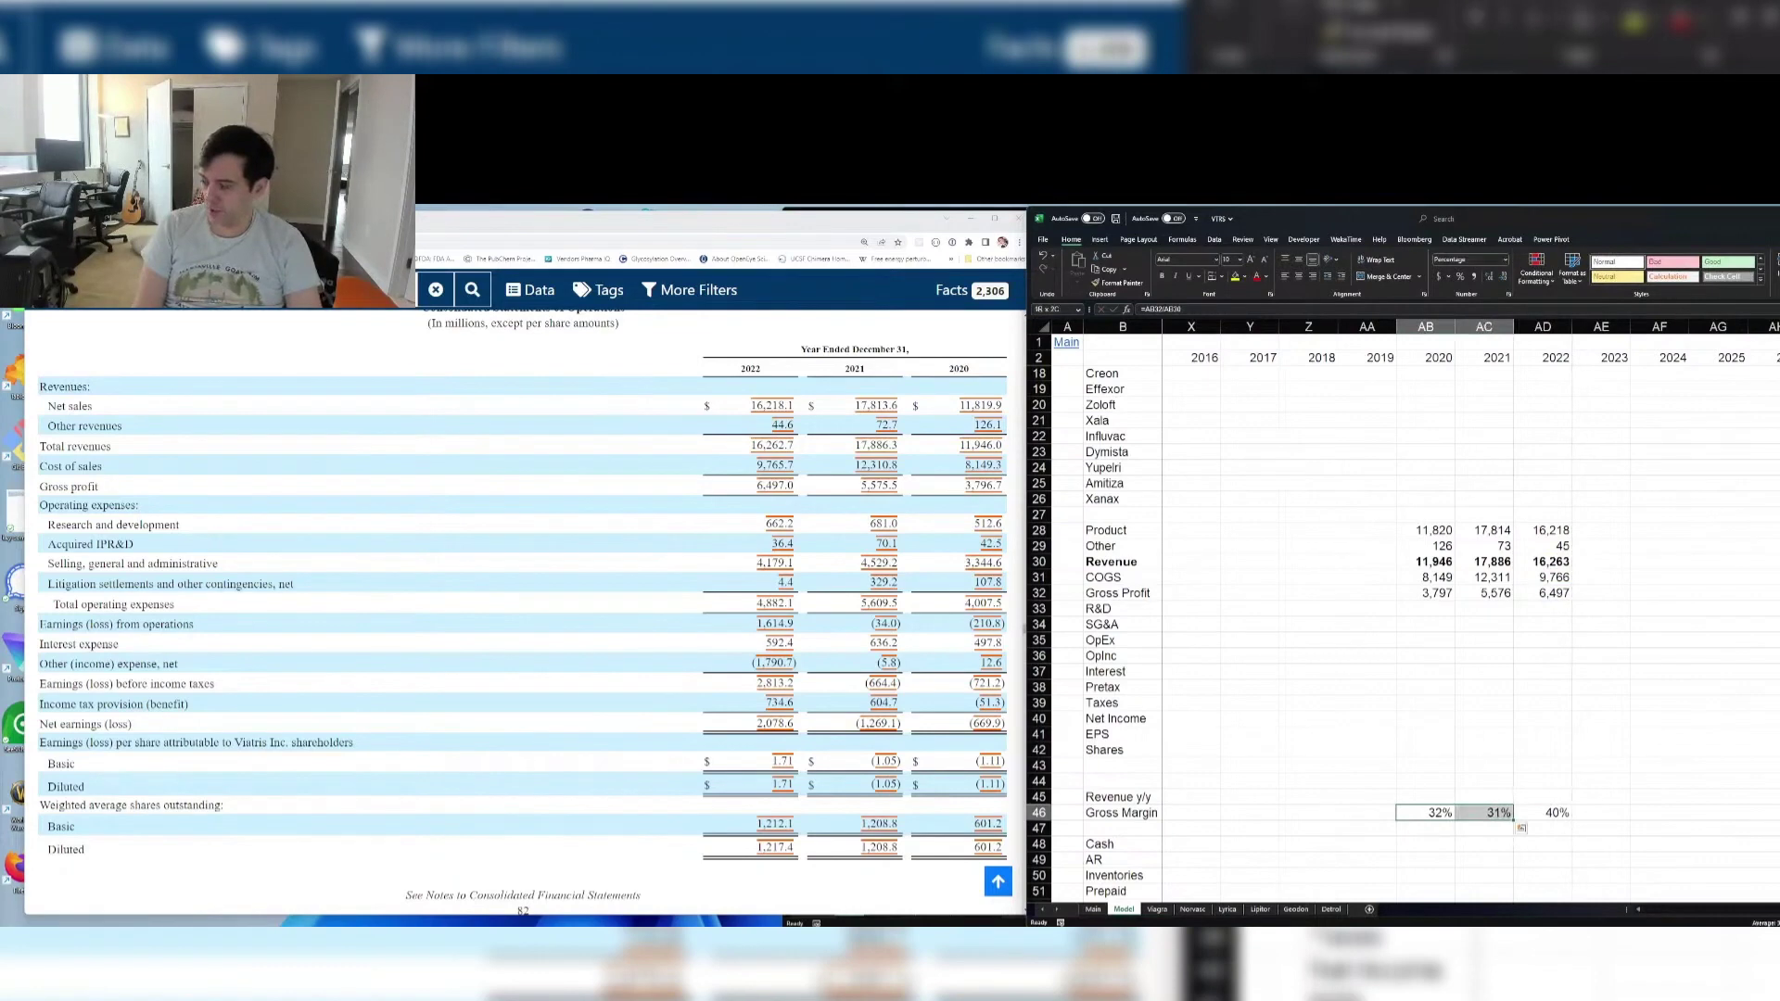
key(Right)
key(Right)
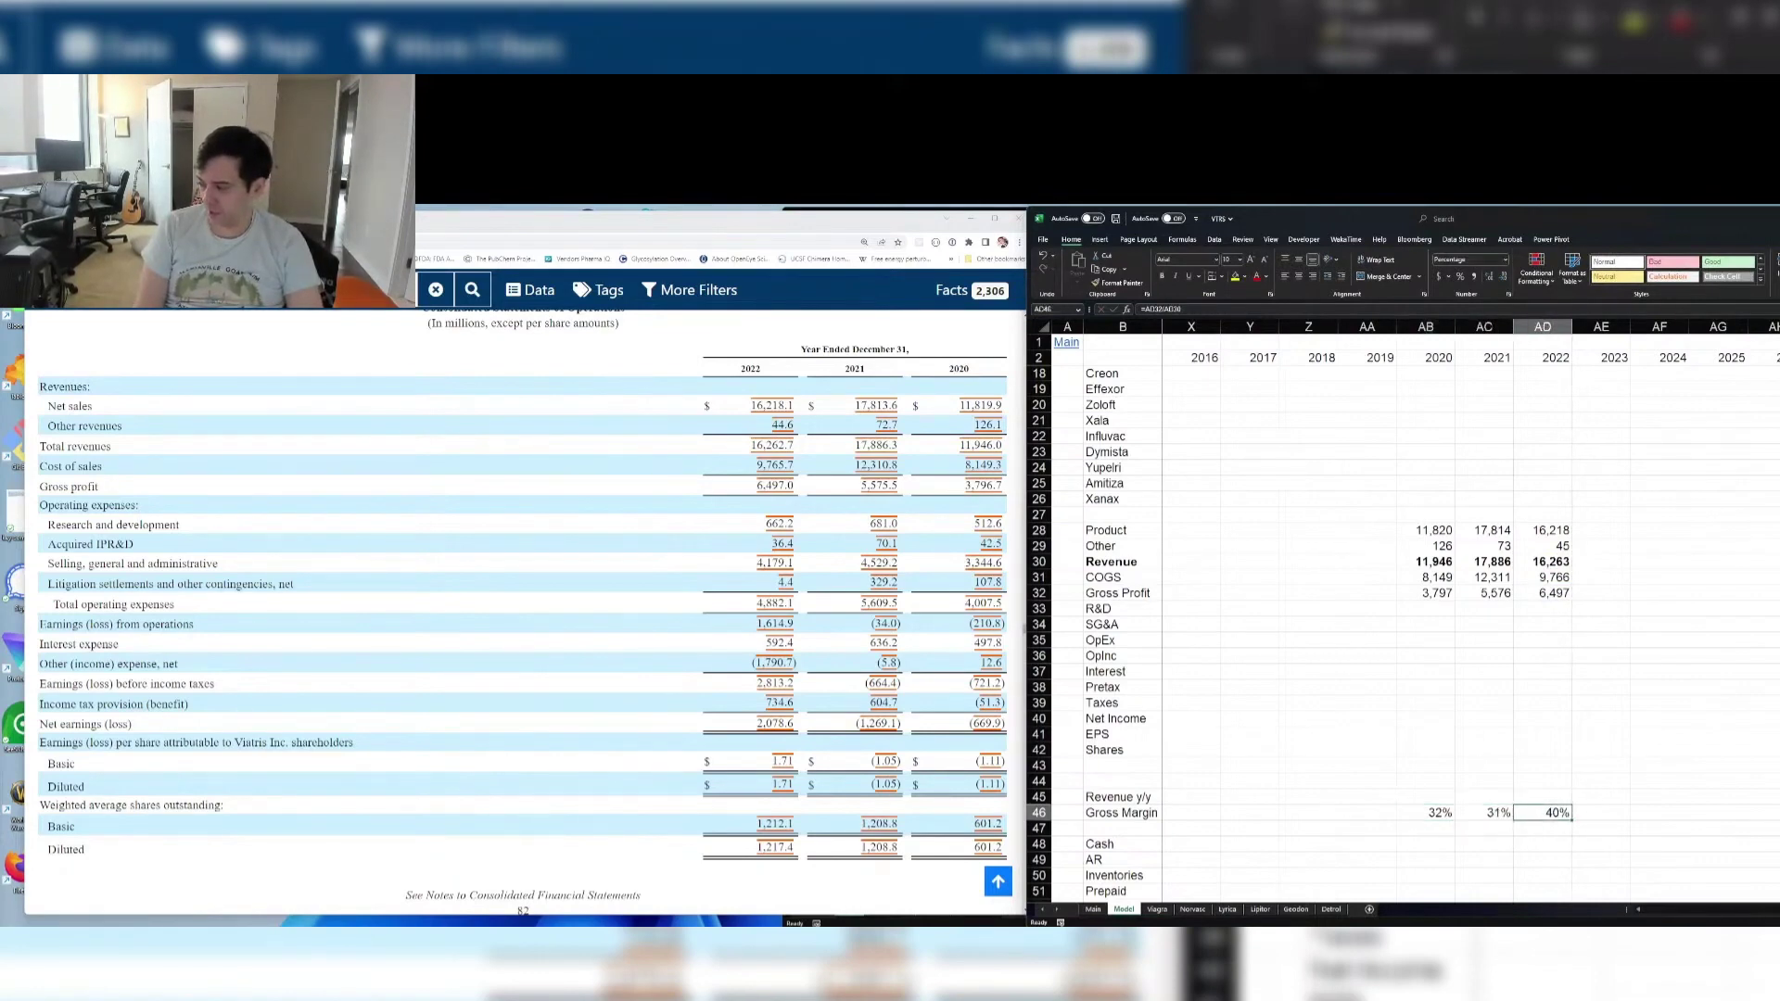
key(Left)
key(Left)
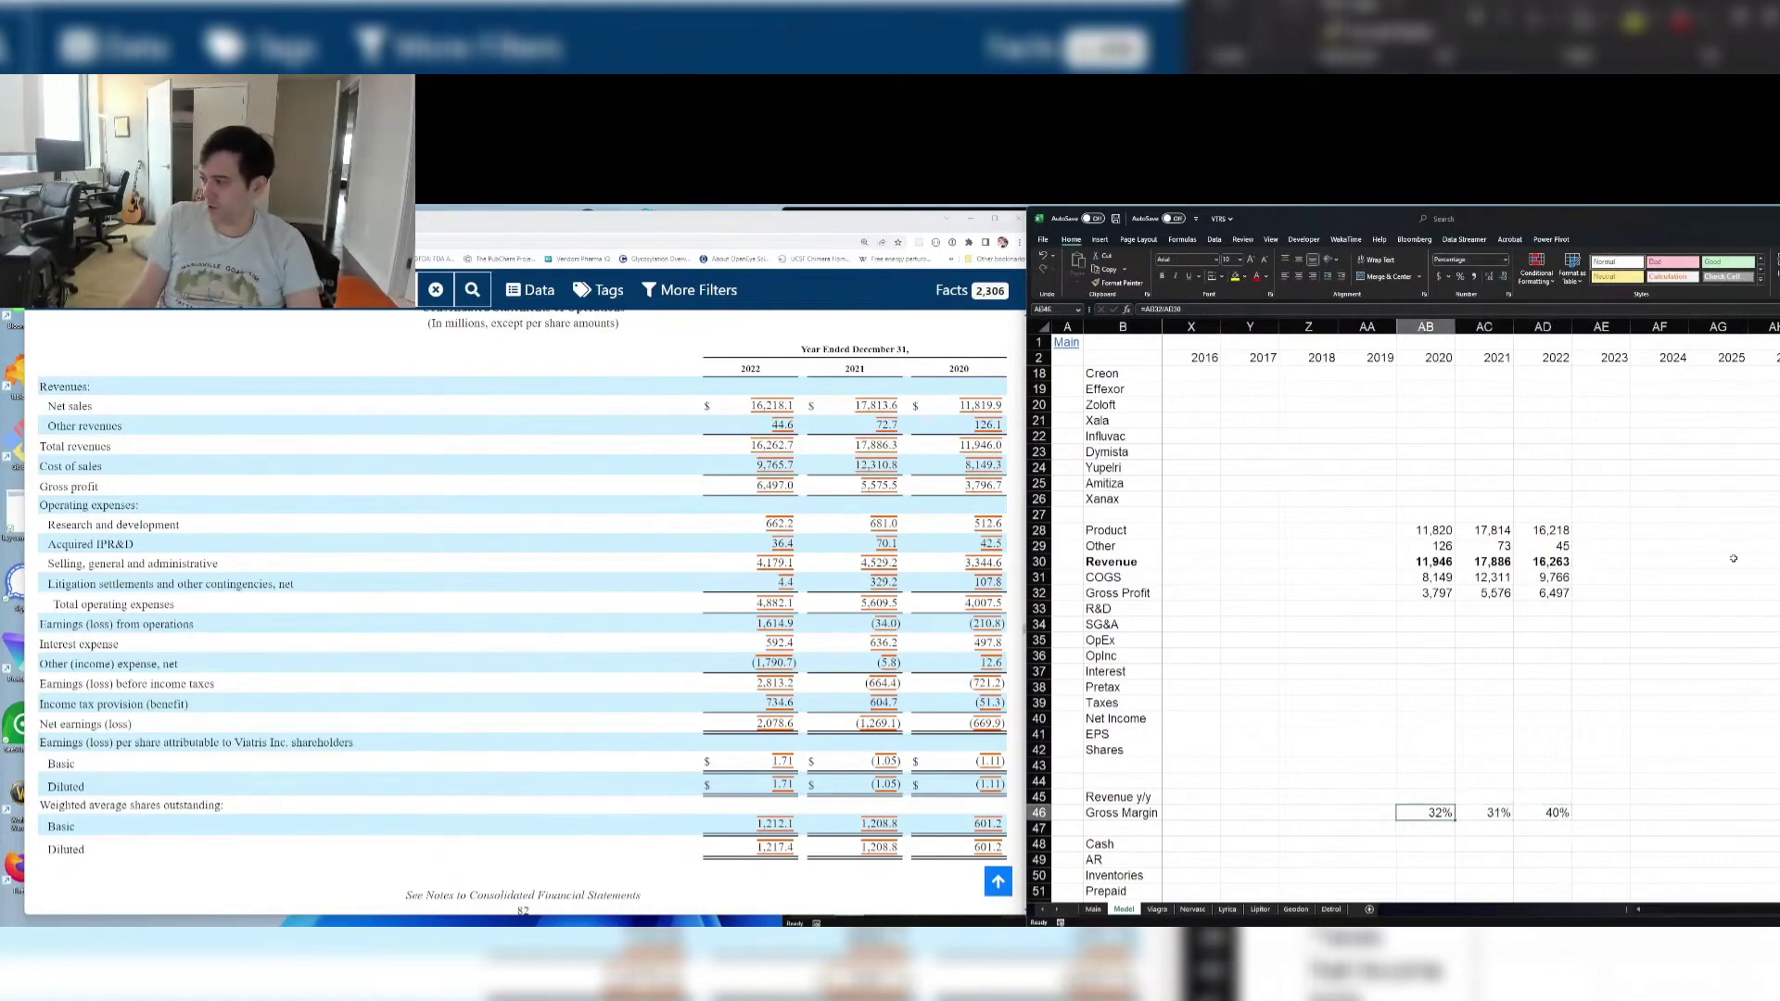
ctrl+scroll(1461, 581, up, 1)
scroll(1461, 581, down, 2)
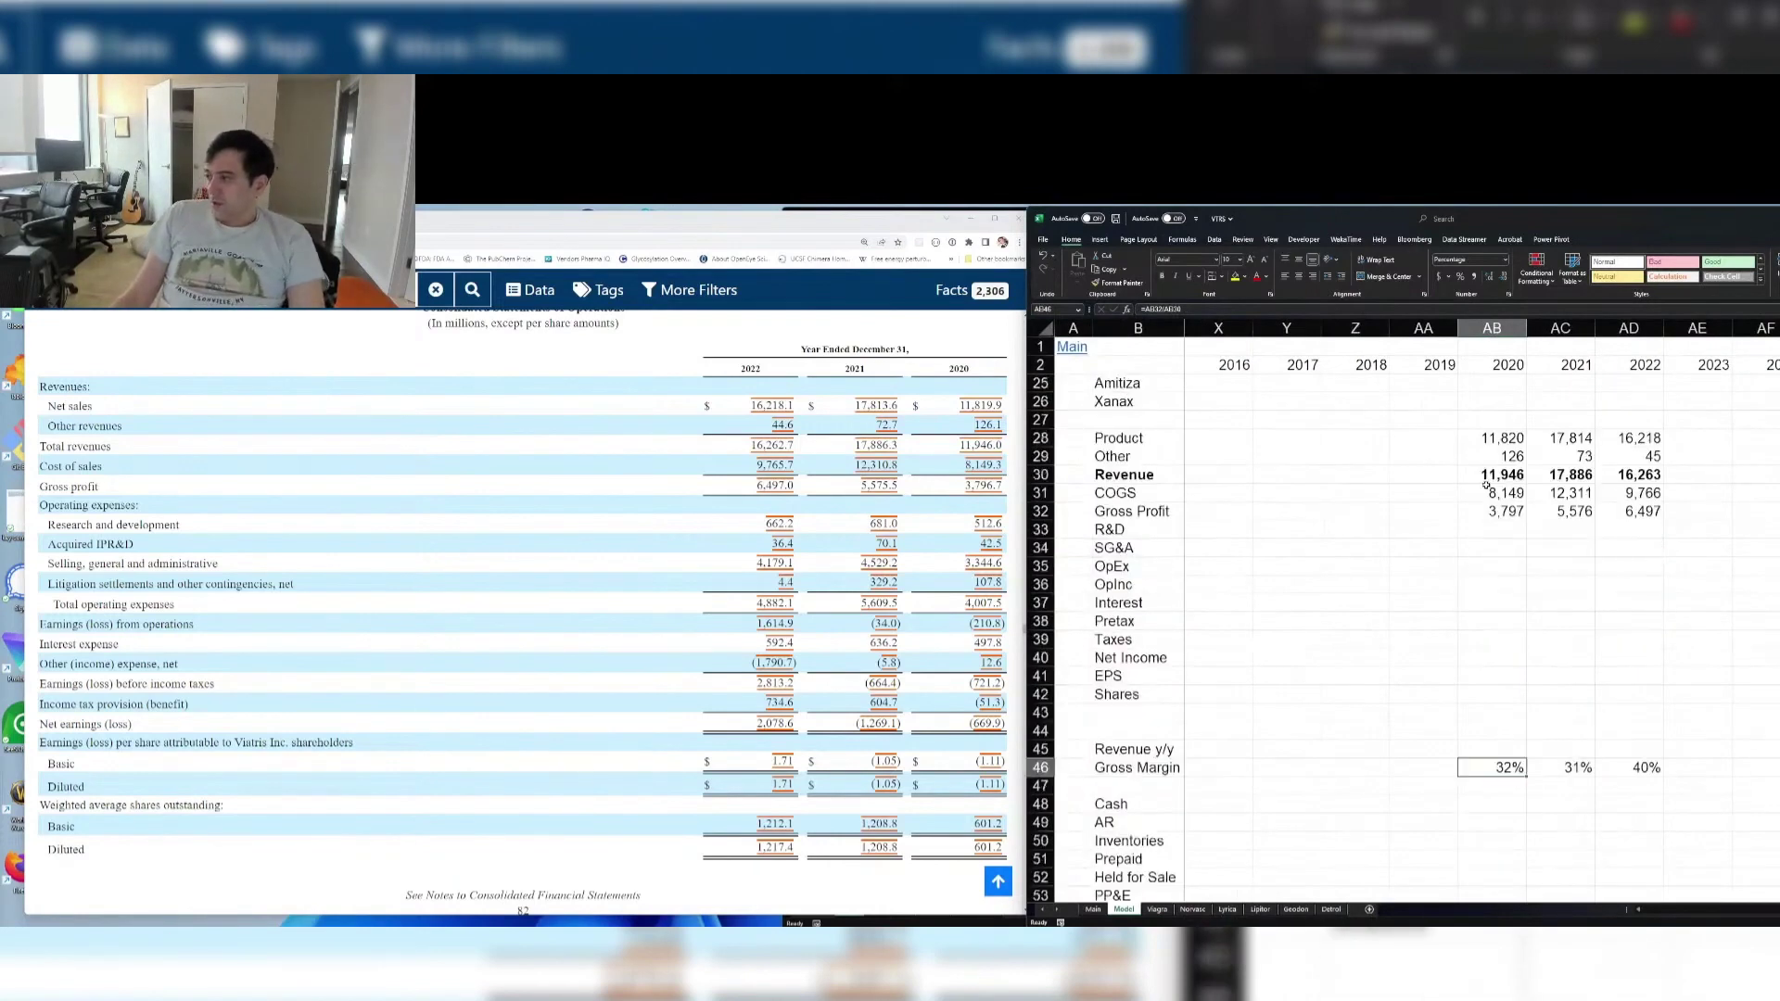
click(1491, 530)
drag(1567, 474, 1490, 480)
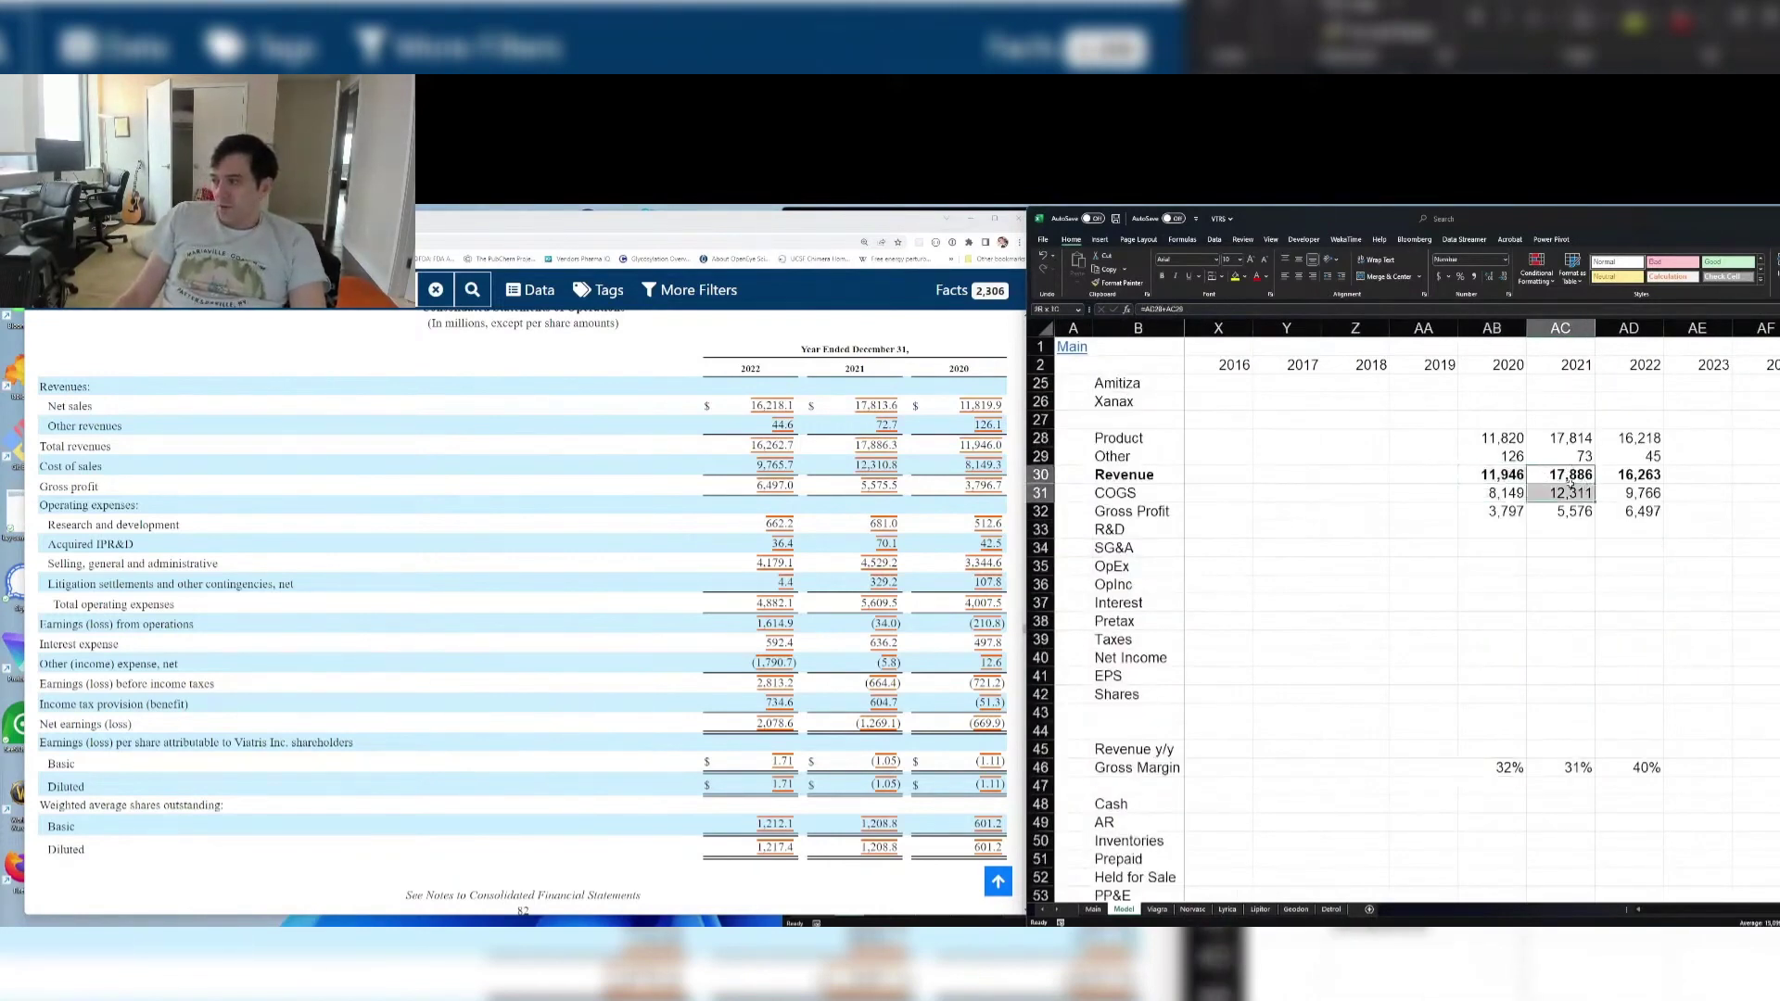
drag(1491, 480, 1495, 479)
Add Revenue y/y growth =AC30/AB30-1 for 2021 and 2022 (50%, -9%)
click(1561, 749)
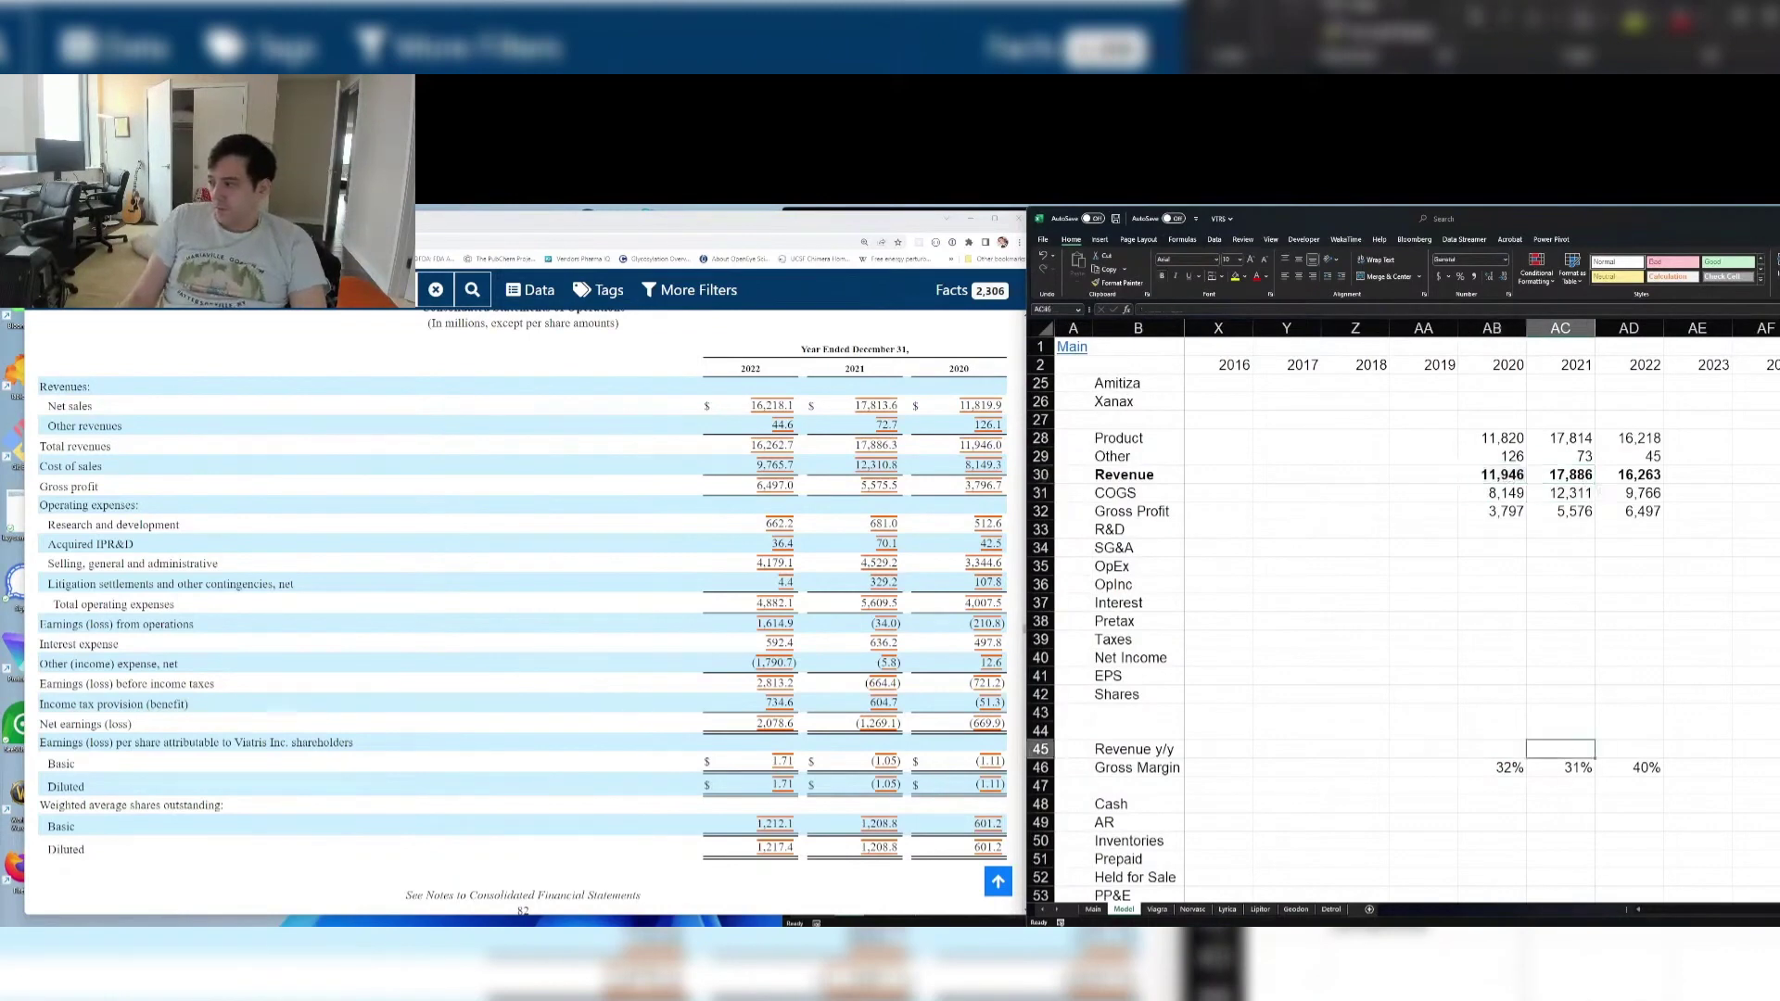
text(=)
click(1561, 438)
key(Down)
key(Down)
text(/)
click(1492, 474)
text(-1)
key(ctrl+Return)
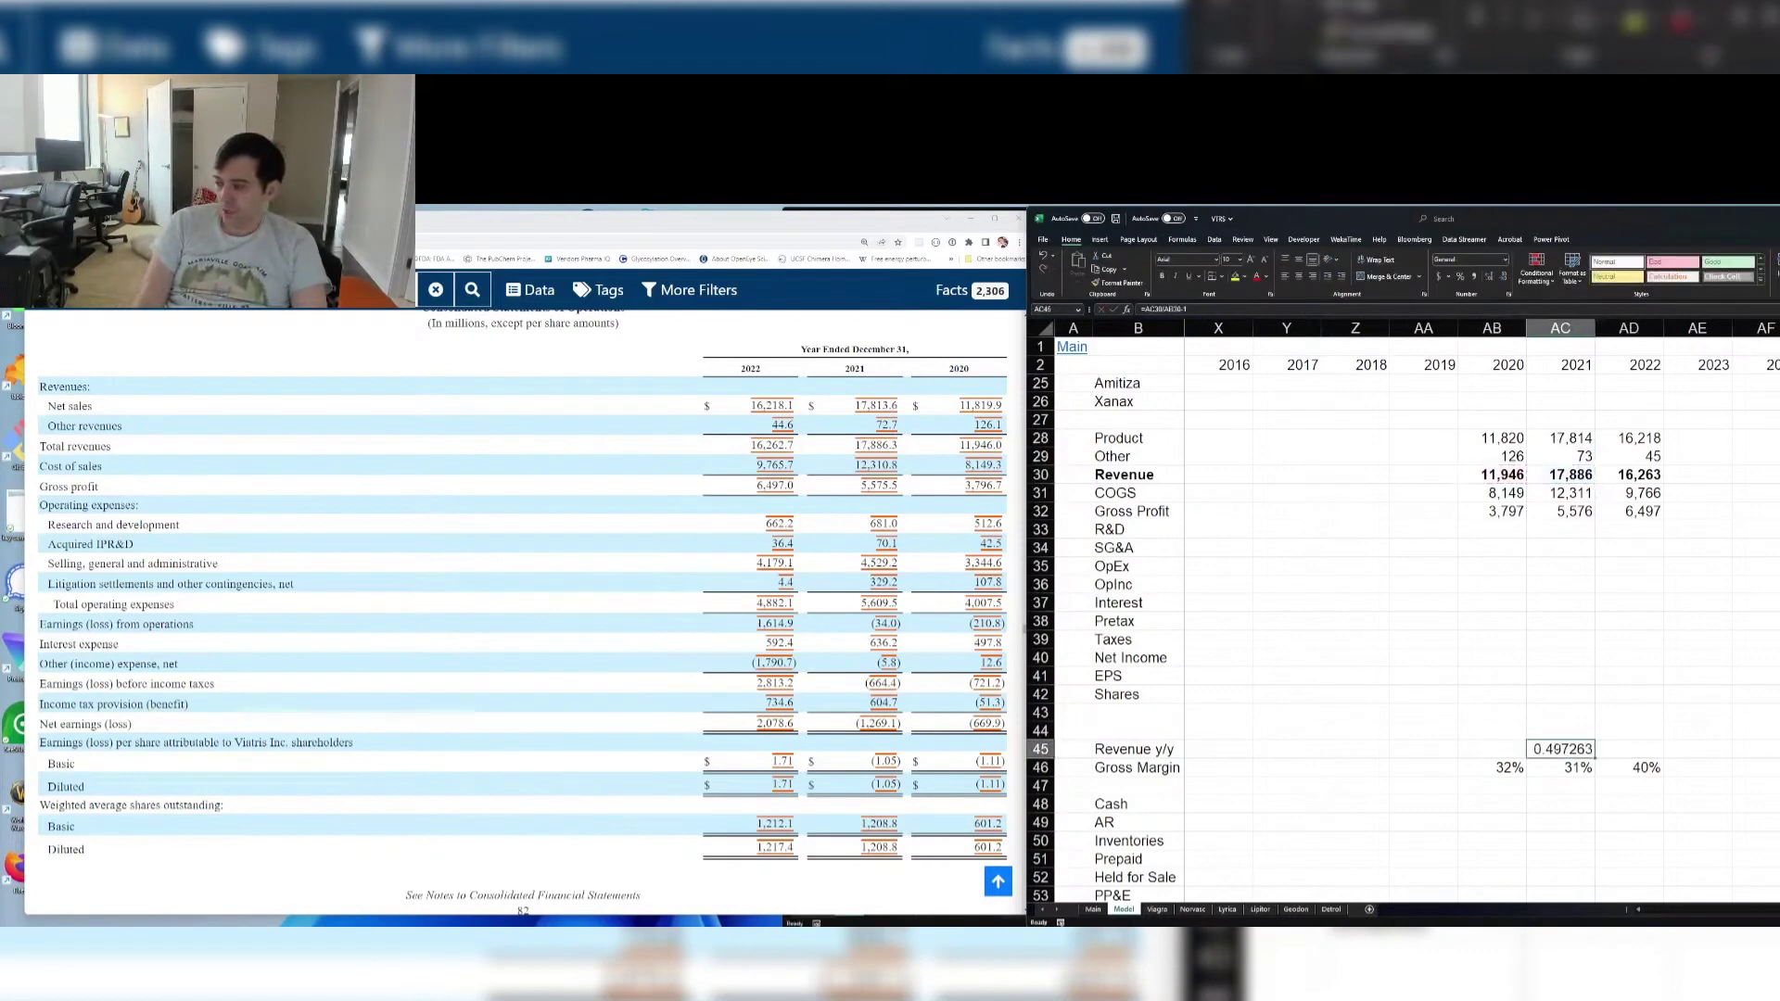
key(ctrl+c)
key(shift+Right)
key(ctrl+v)
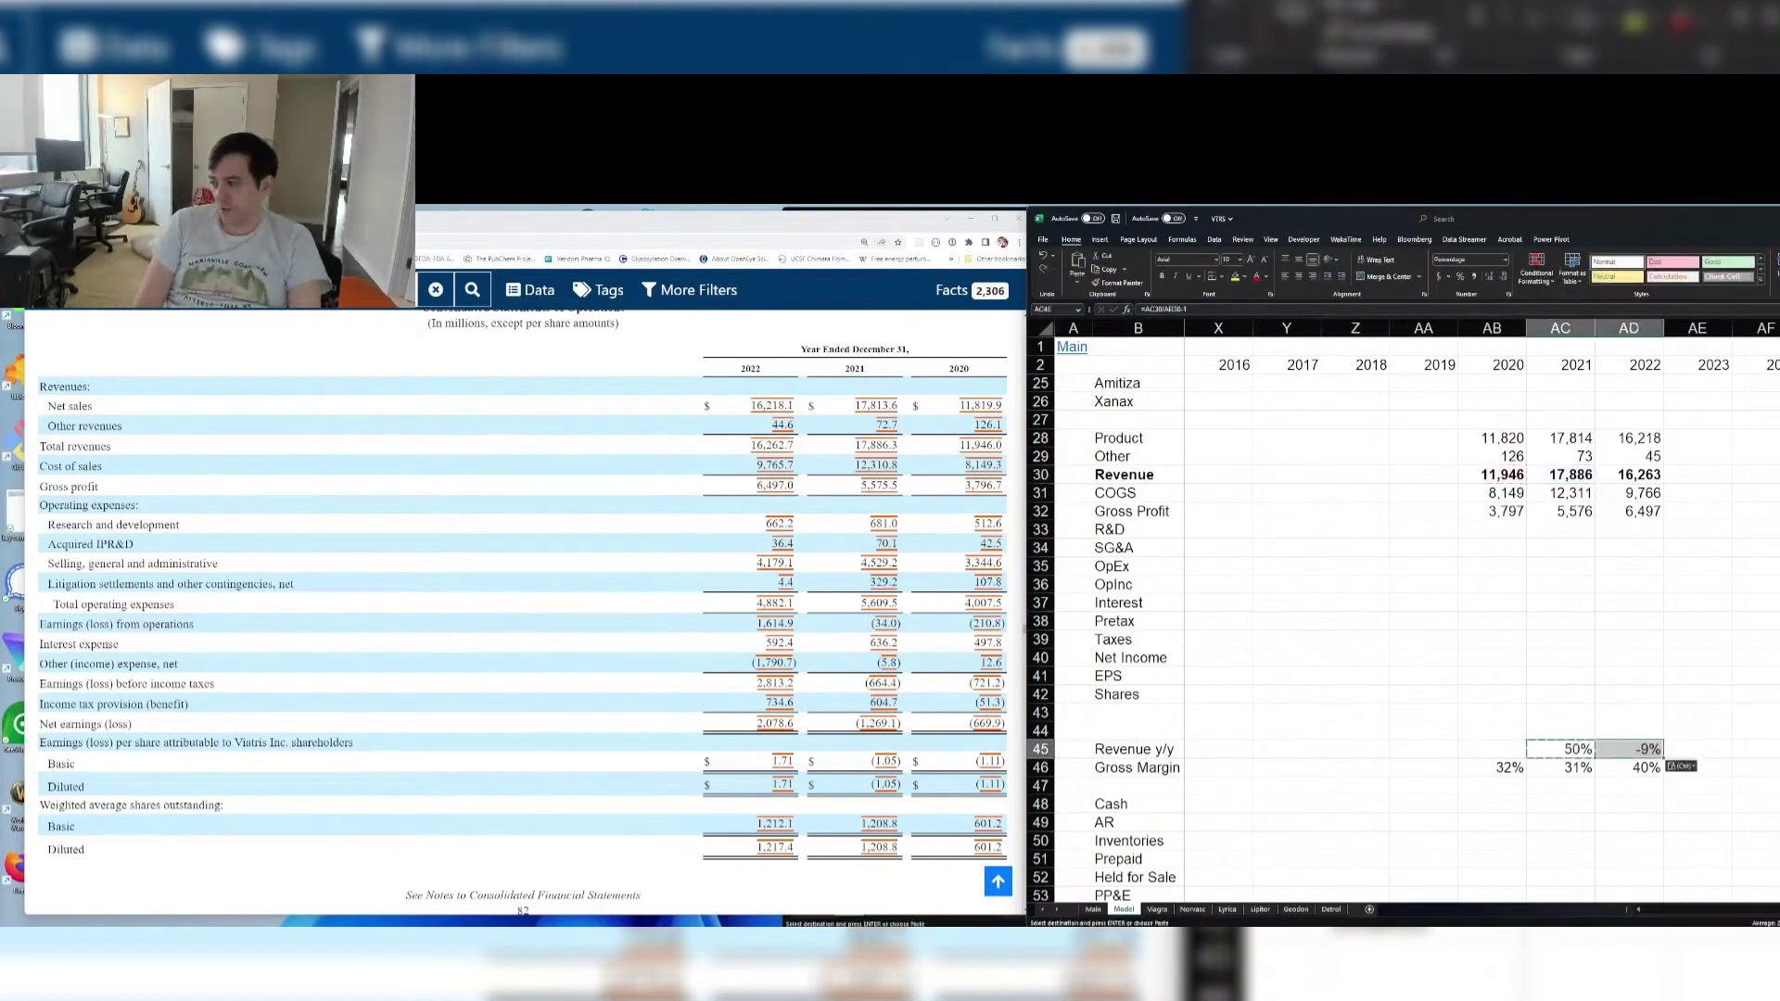
key(Escape)
click(1561, 438)
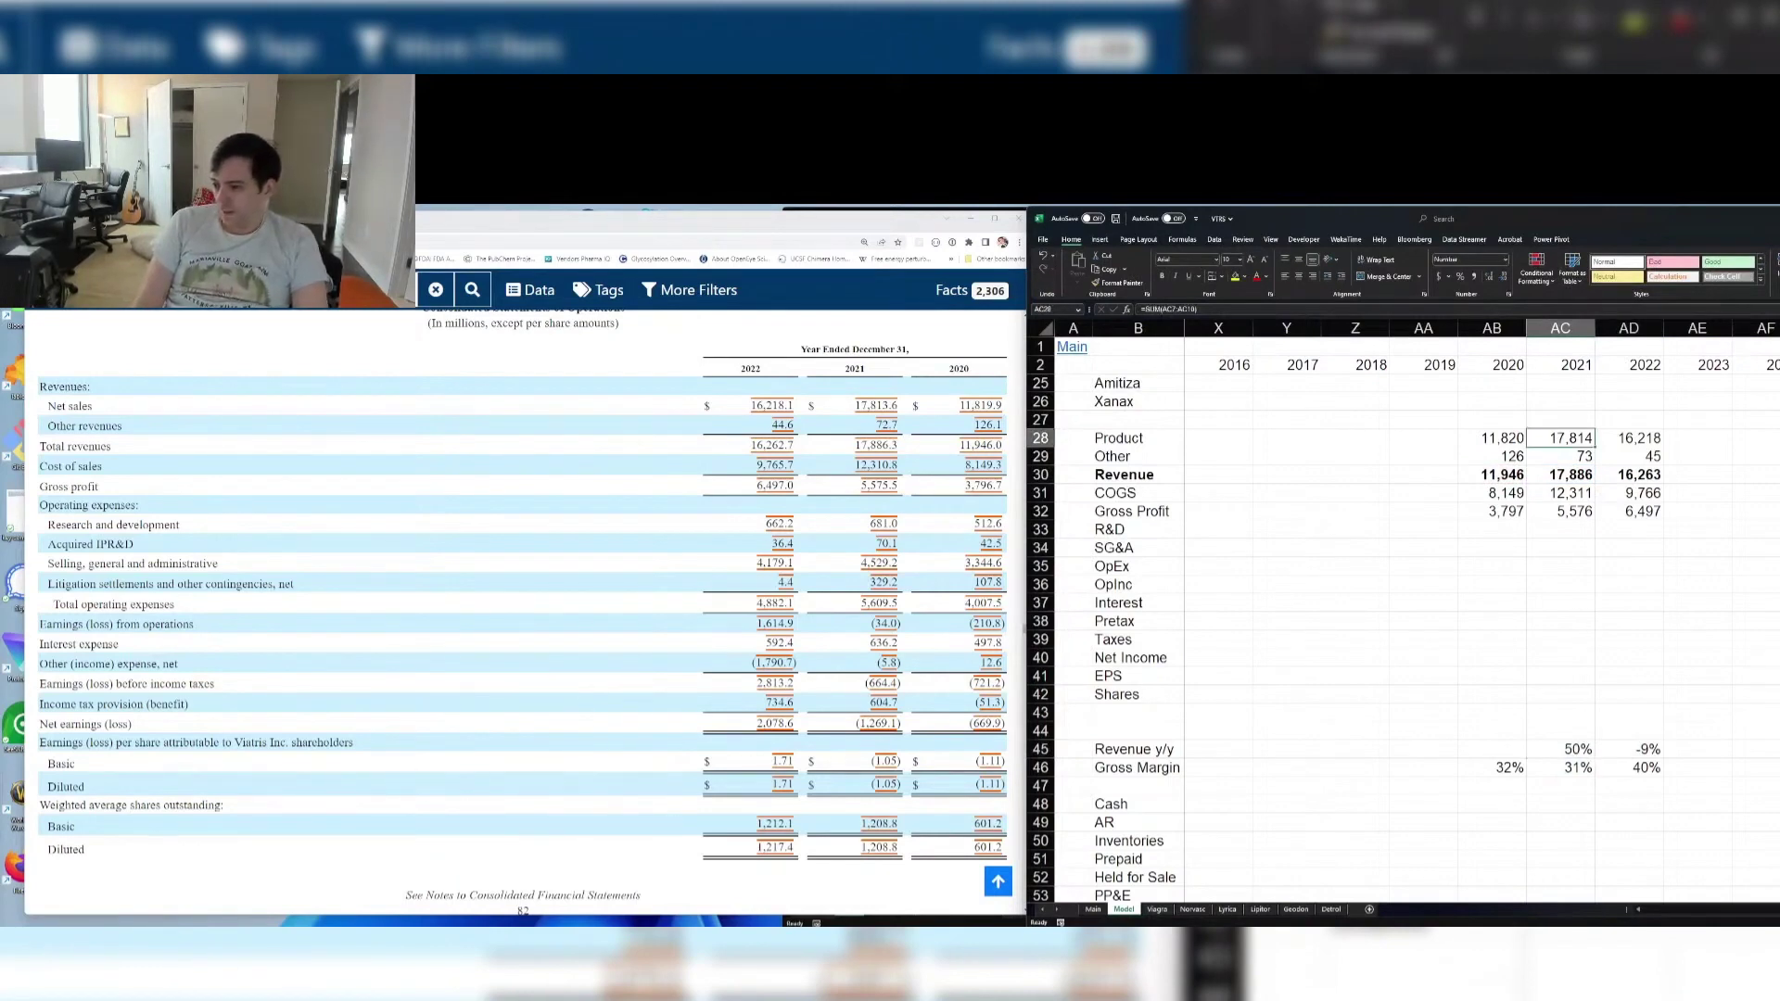
Enter R&D for 2020–2022, with 681 for 2021 and 662.2 for 2022
key(Down)
key(Down)
key(Down)
key(Down)
key(Down)
key(Right)
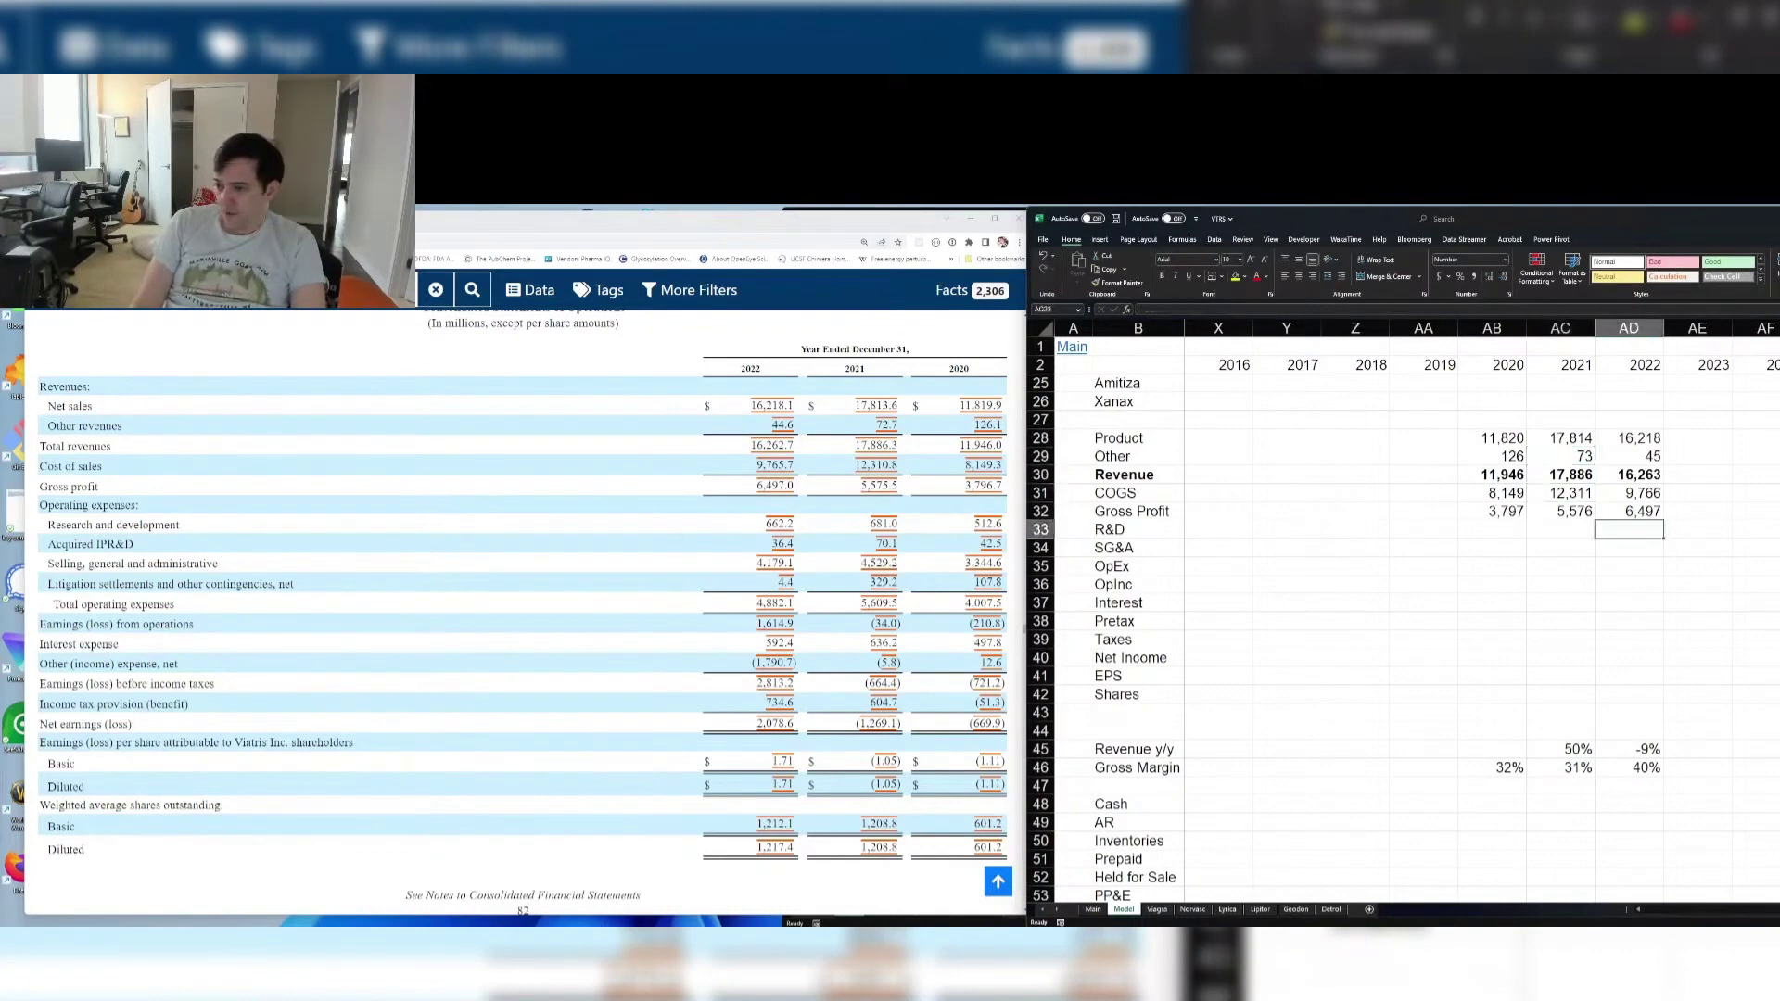
key(Left)
key(Left)
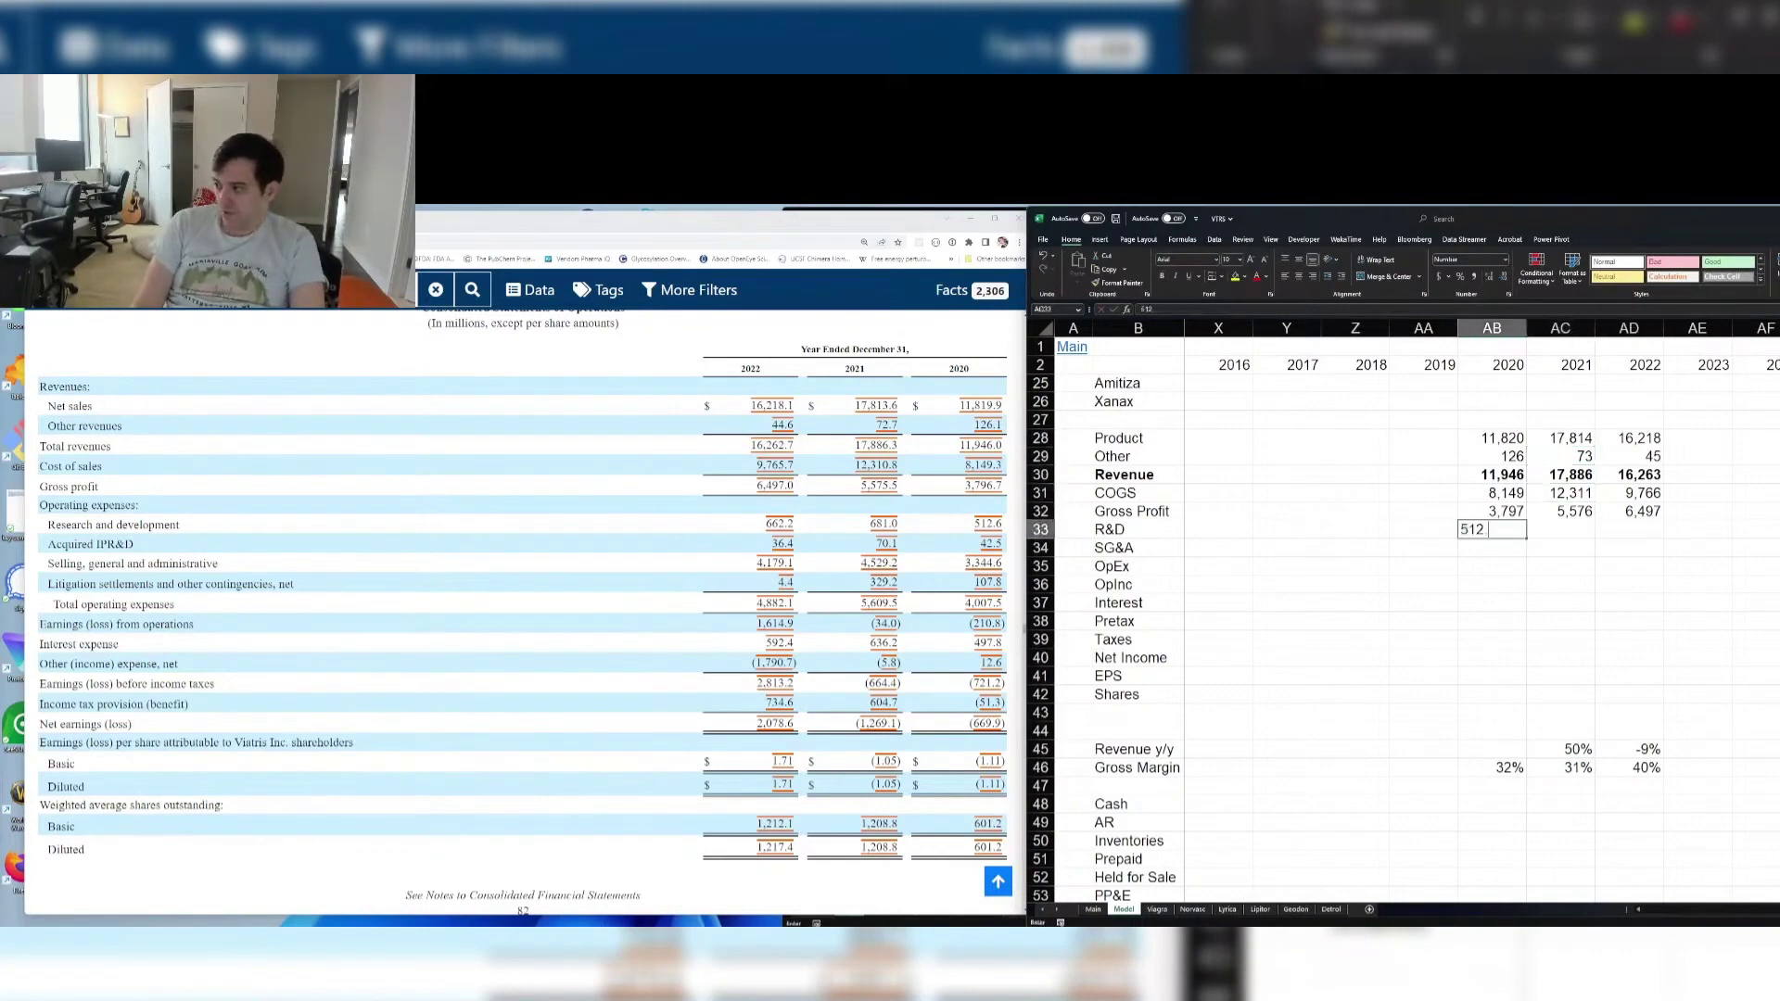
text(.6)
key(Tab)
text(681)
key(Tab)
text(662.2)
key(Return)
Enter the SG&A figures for 2020–2022
key(Up)
key(Right)
key(Right)
key(Left)
key(Left)
key(Down)
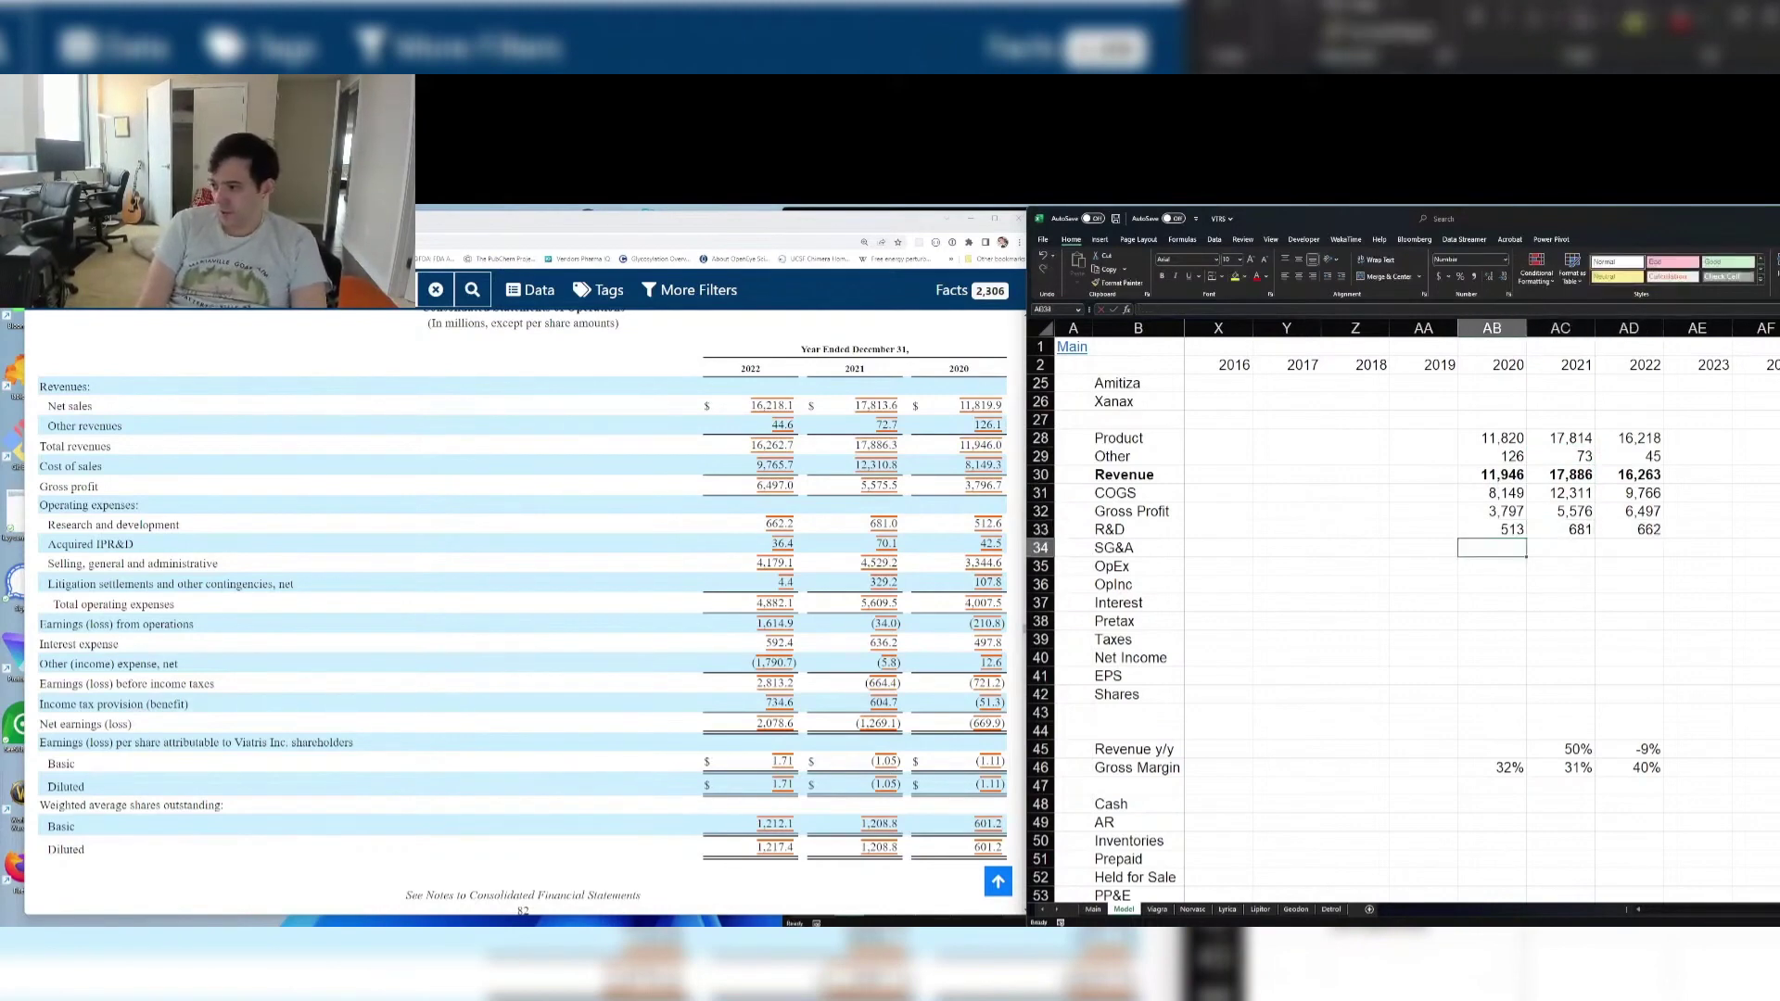
text(3344.6)
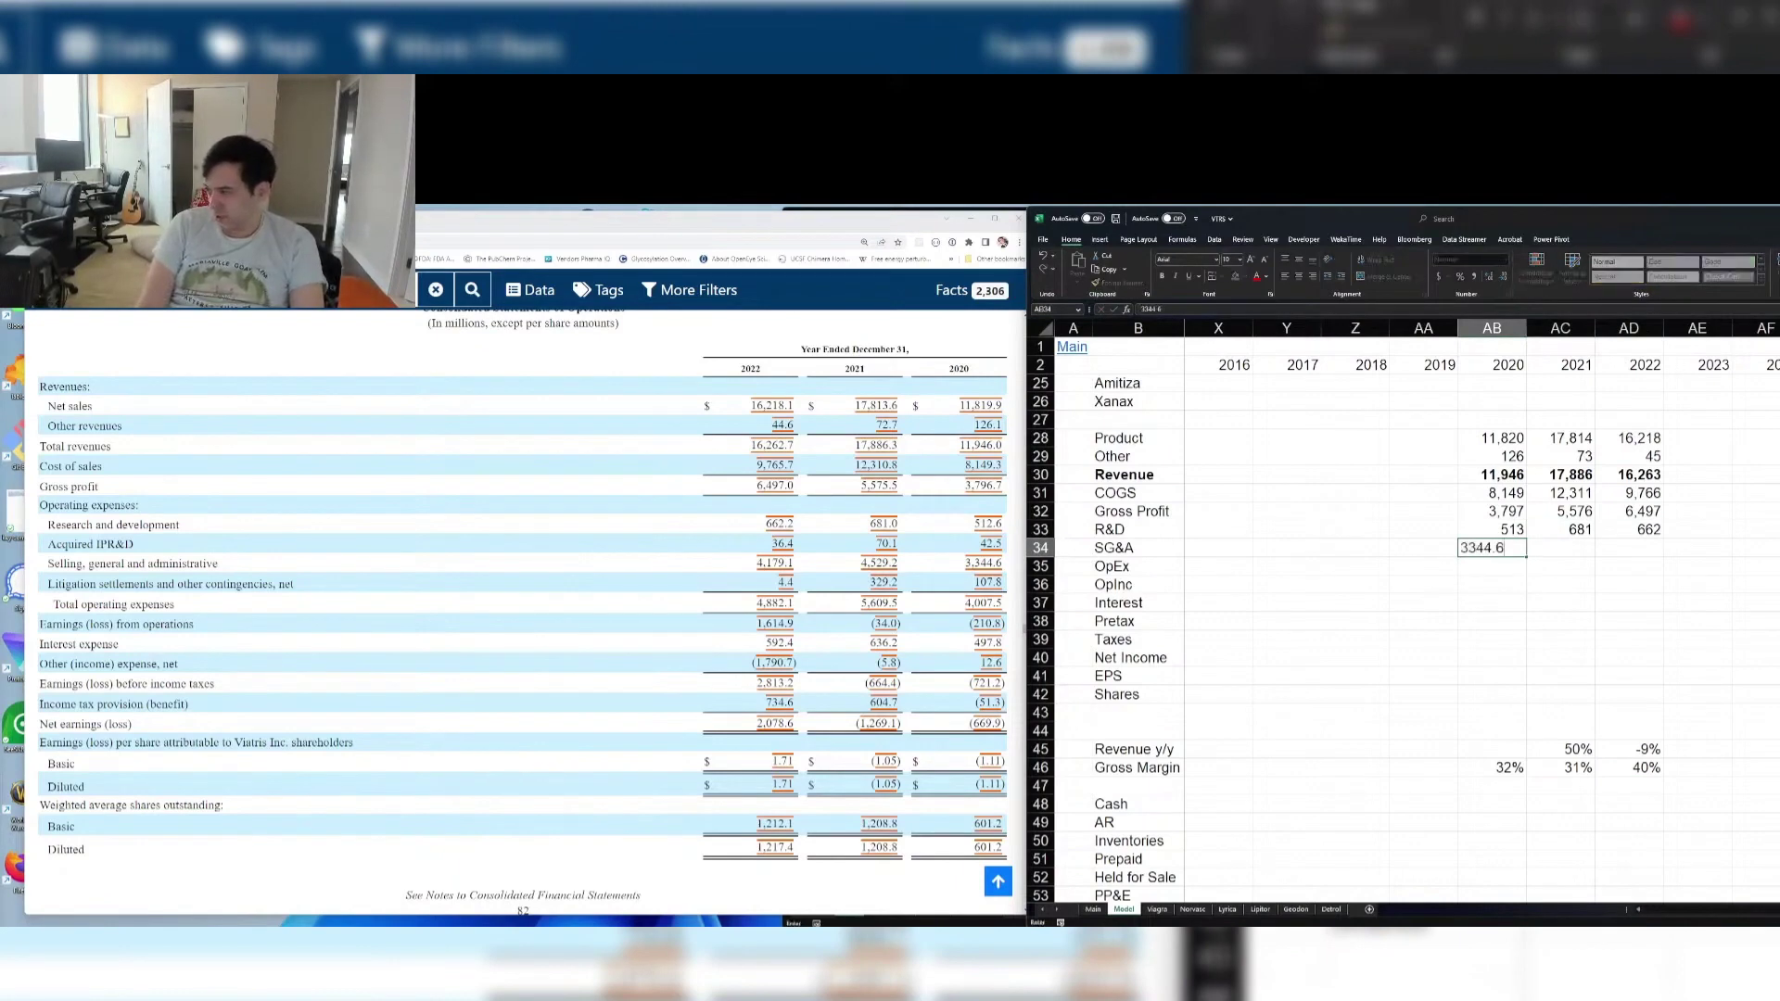
key(Tab)
text(4)
key(Tab)
text(41)
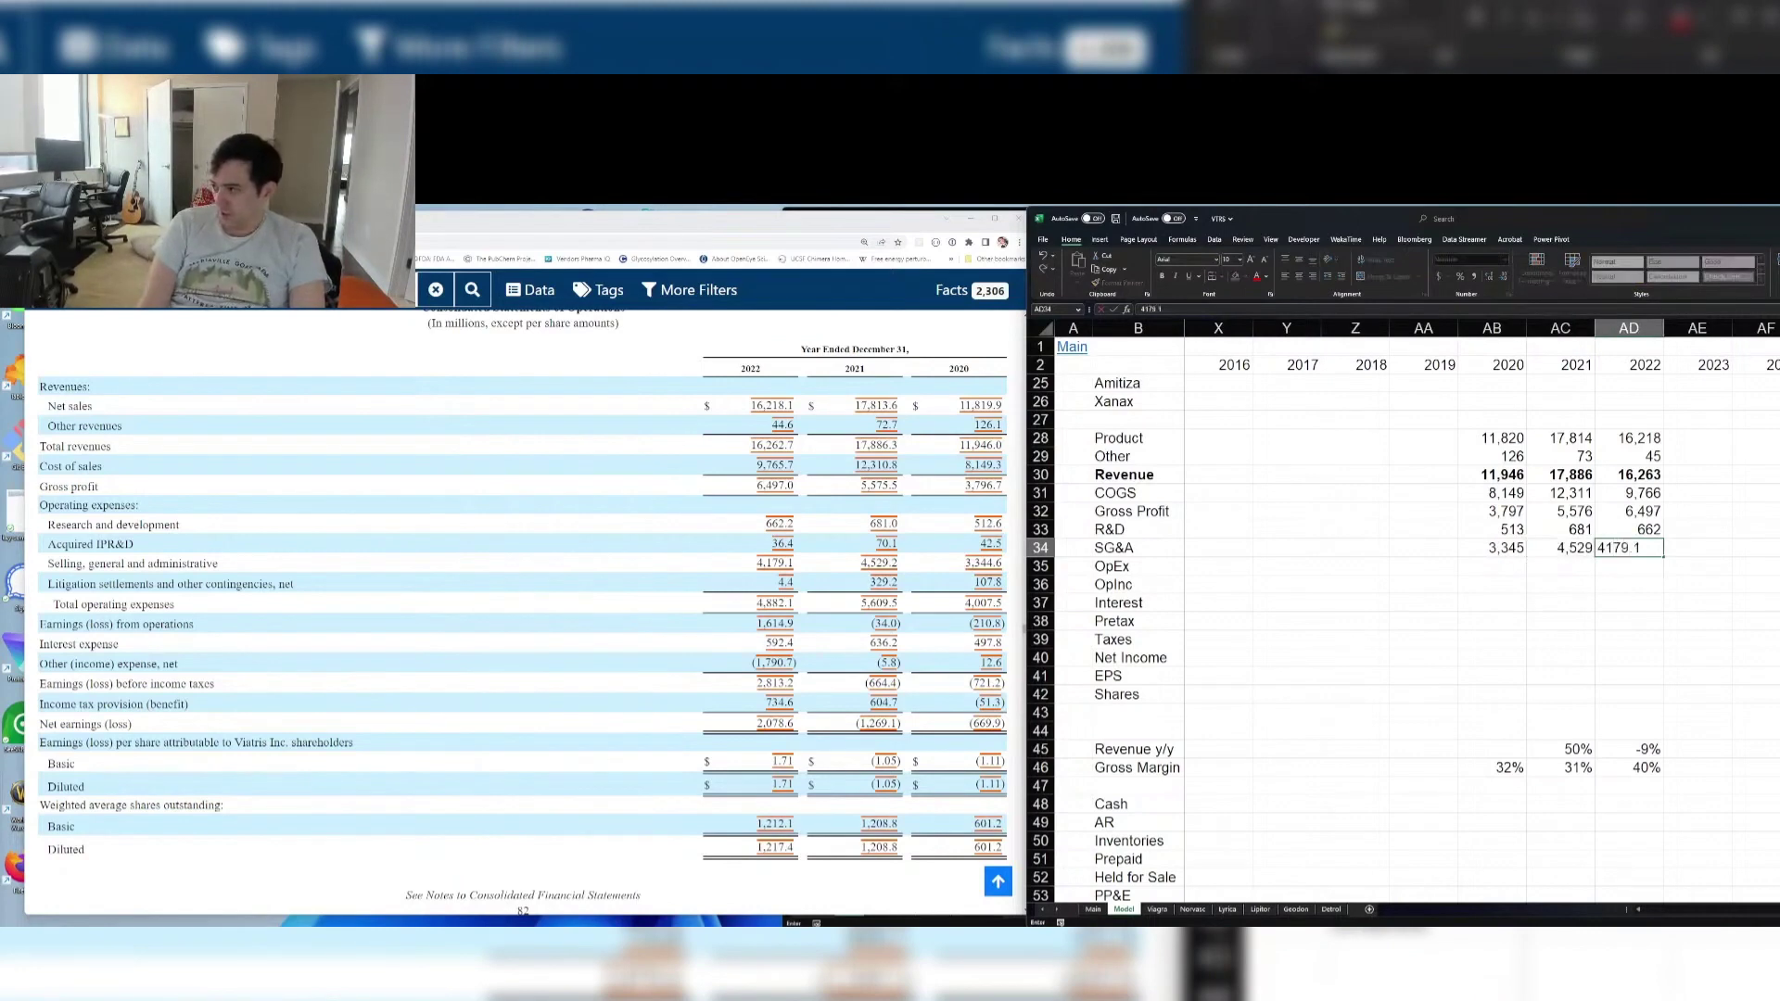
key(Return)
Add OpEx =AB33+AB34 and OpInc =AB32-AB35 formulas for 2020–2022
text(=)
key(Up)
key(Up)
key(Up)
key(Return)
text(=)
key(Up)
key(Up)
key(Up)
key(Up)
text(-)
key(Down)
key(Down)
key(Down)
key(Return)
key(Up)
key(Up)
key(shift+Down)
key(ctrl+c)
key(Right)
key(shift+Down)
key(shift+Right)
key(ctrl+v)
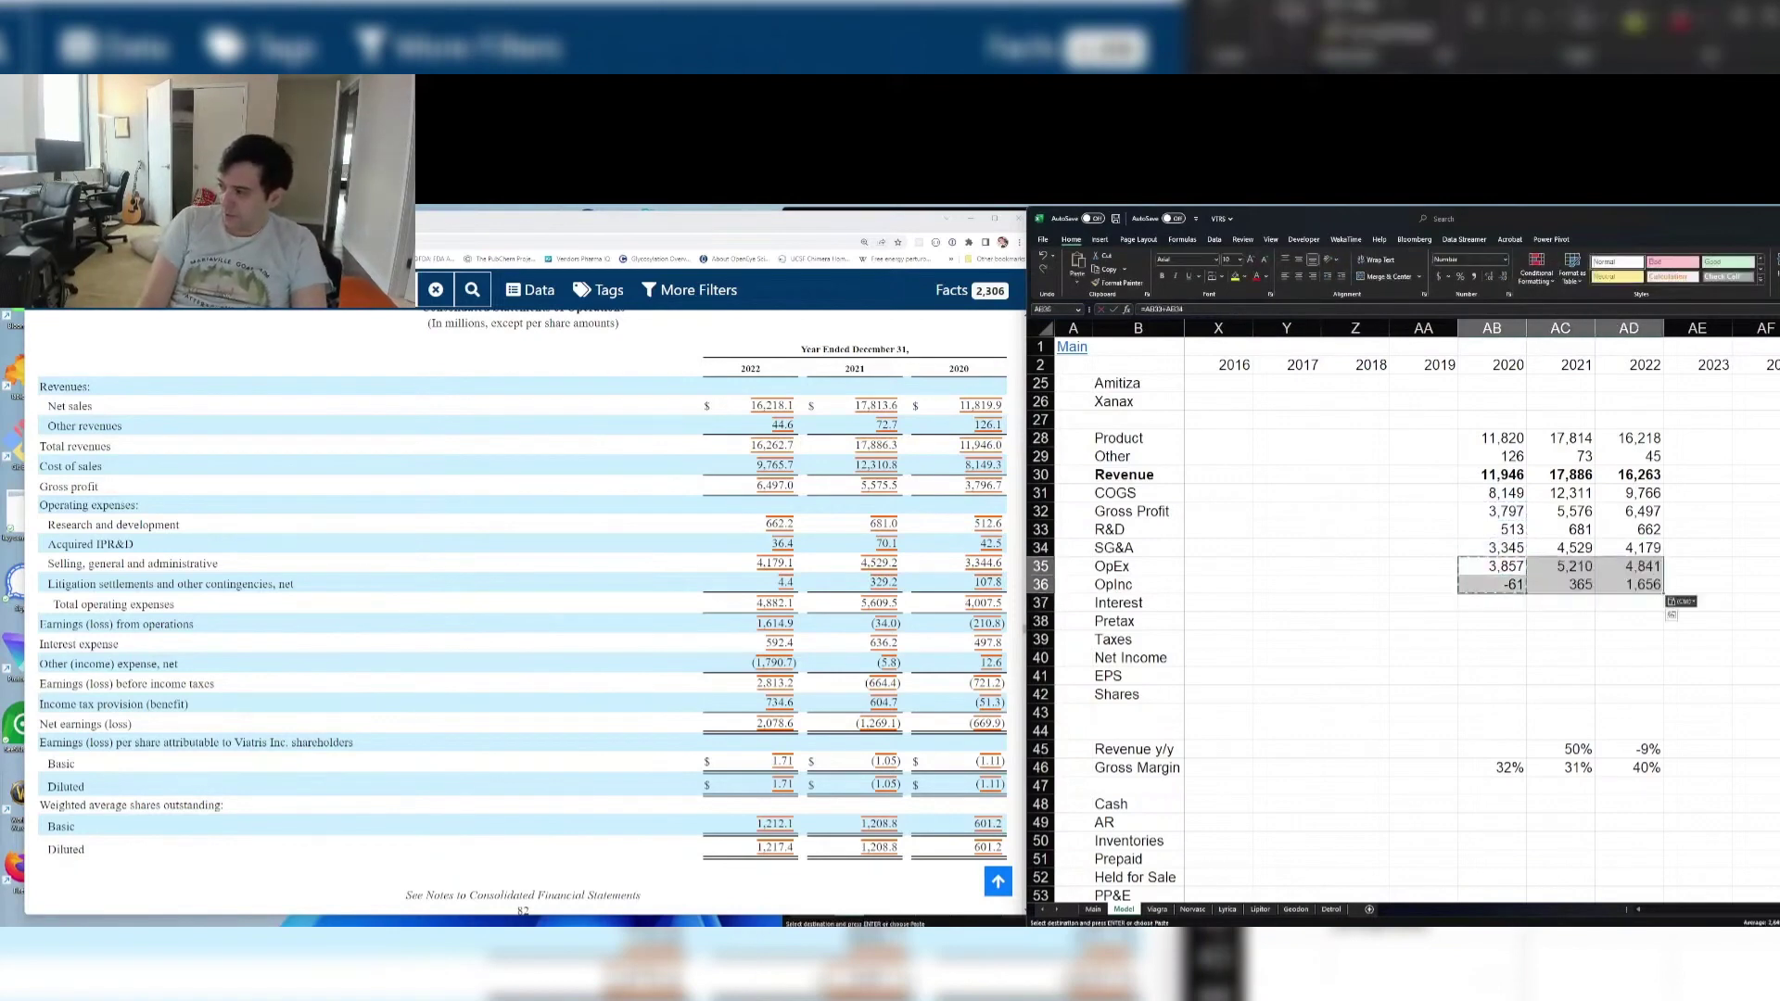
key(Escape)
Enter Interest expense for 2020–2022, starting with -497.8 and -632
key(Left)
key(Down)
key(Down)
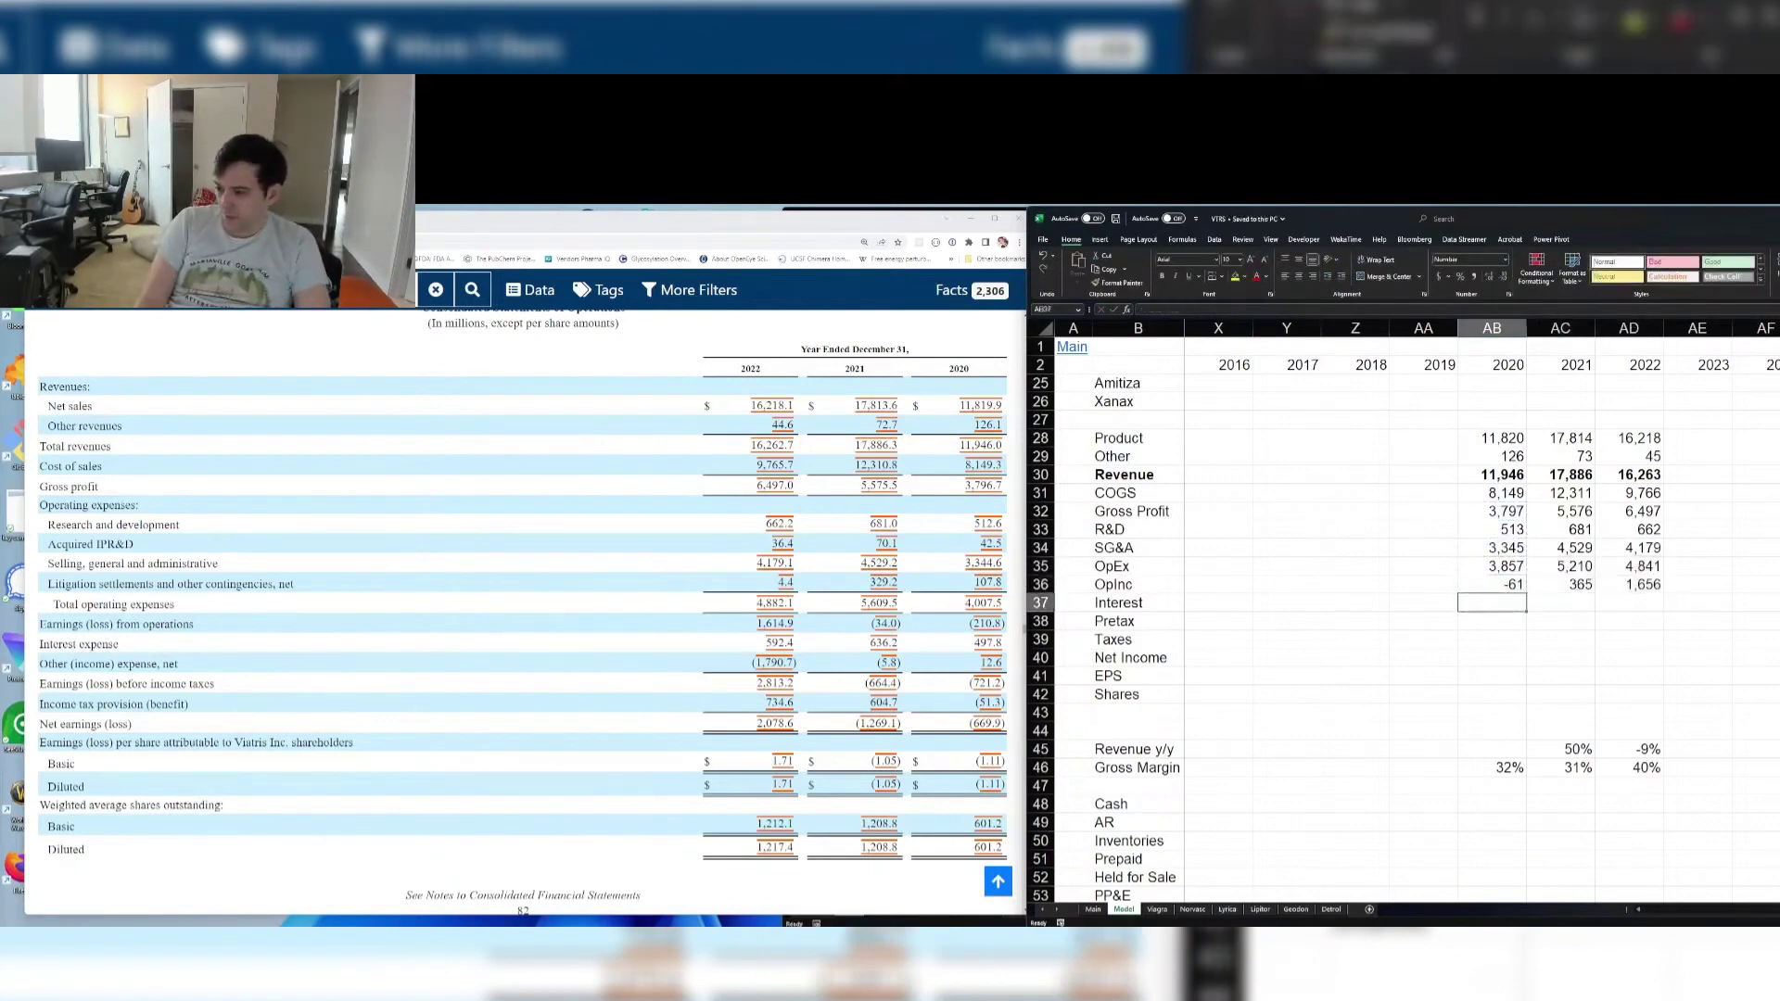
text(-497)
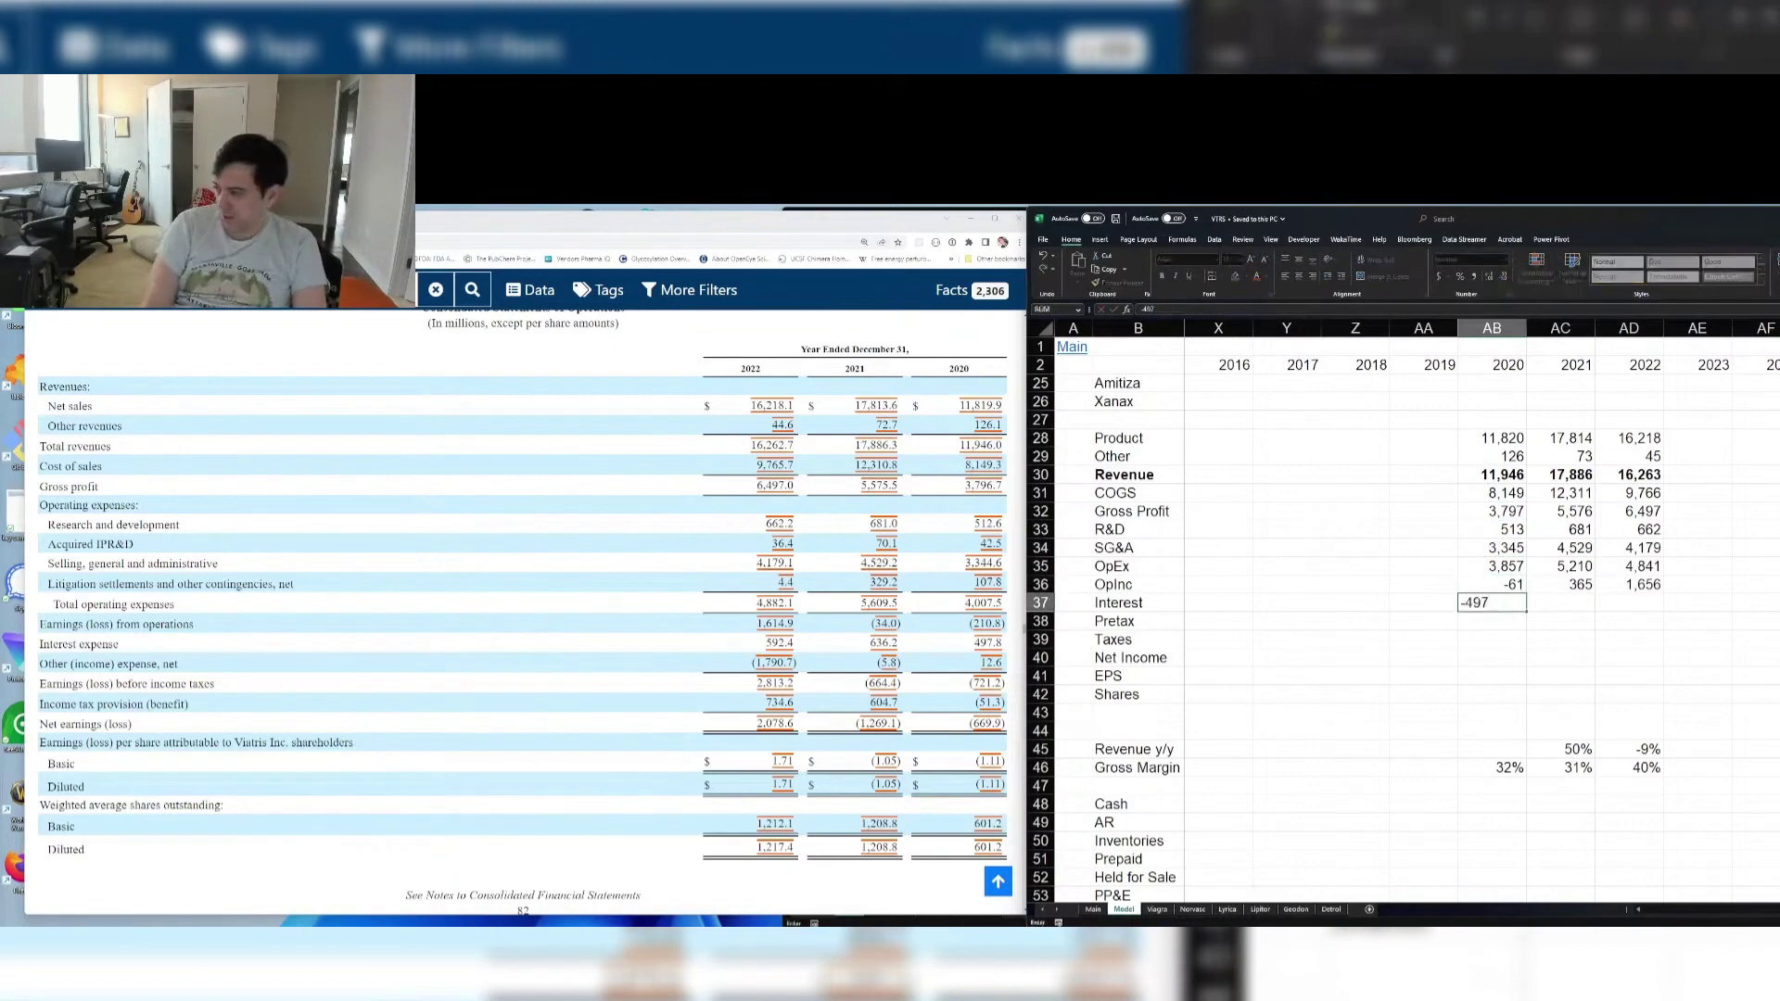
text(.8)
key(Tab)
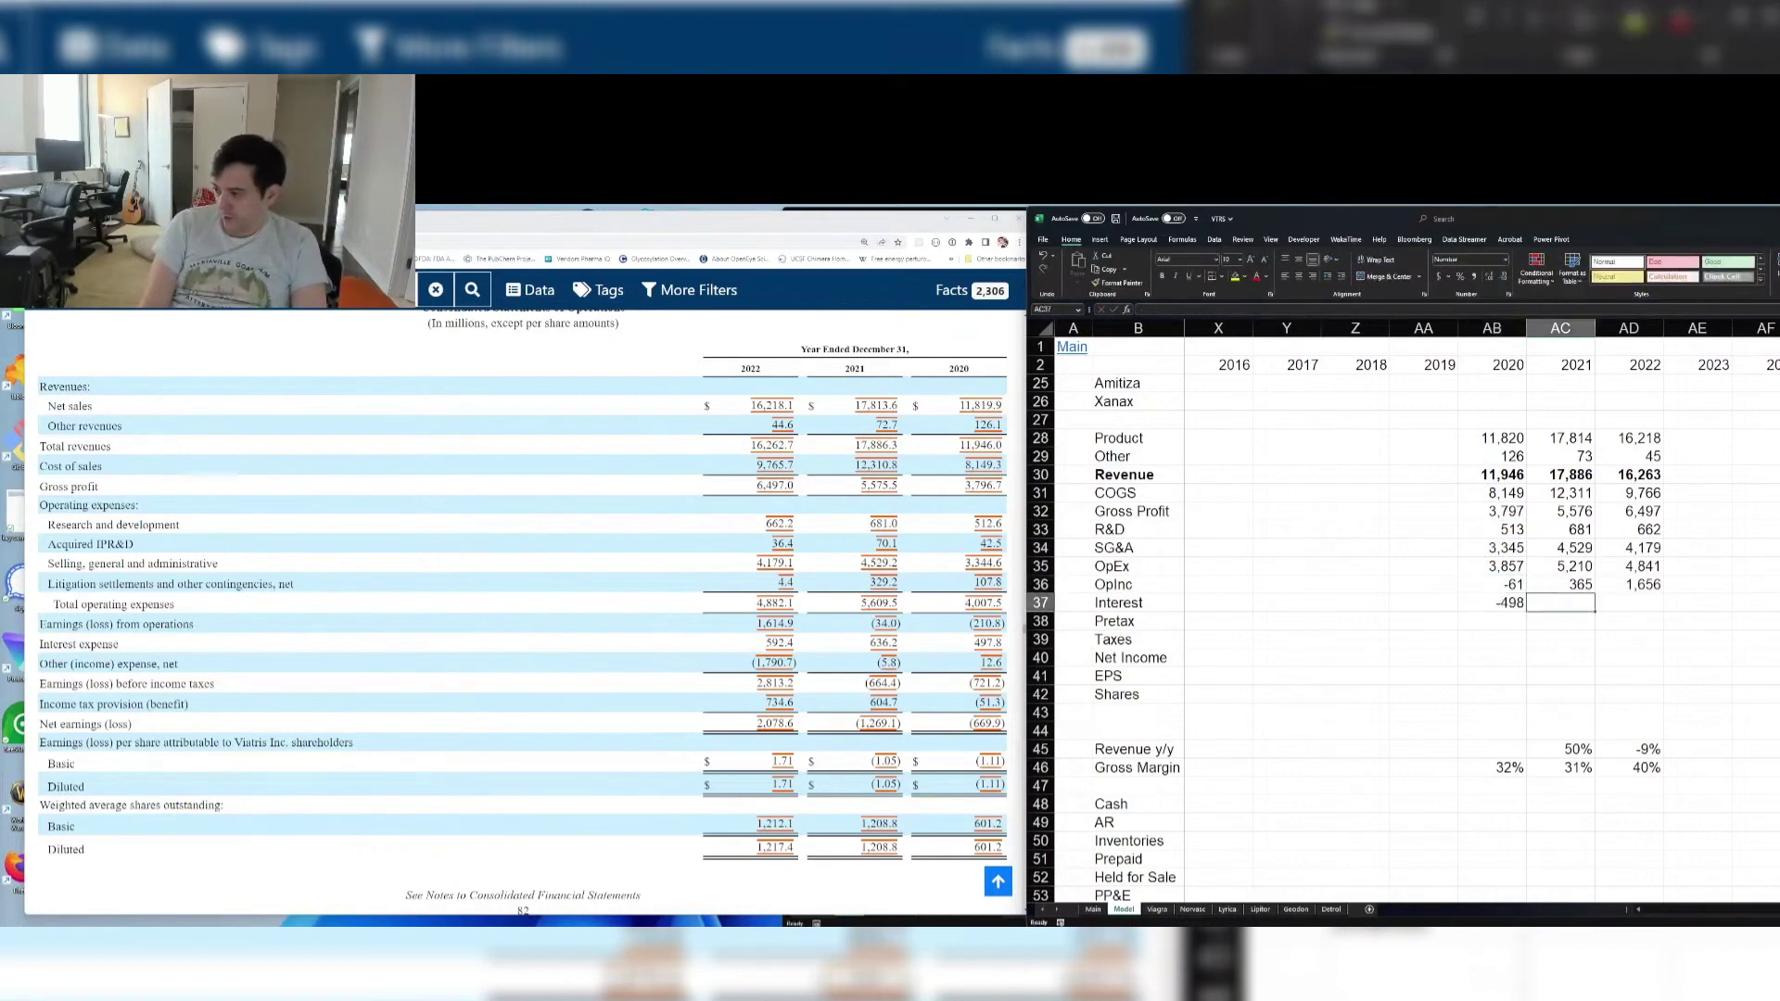
text(-63)
text(2)
key(Tab)
text(-592)
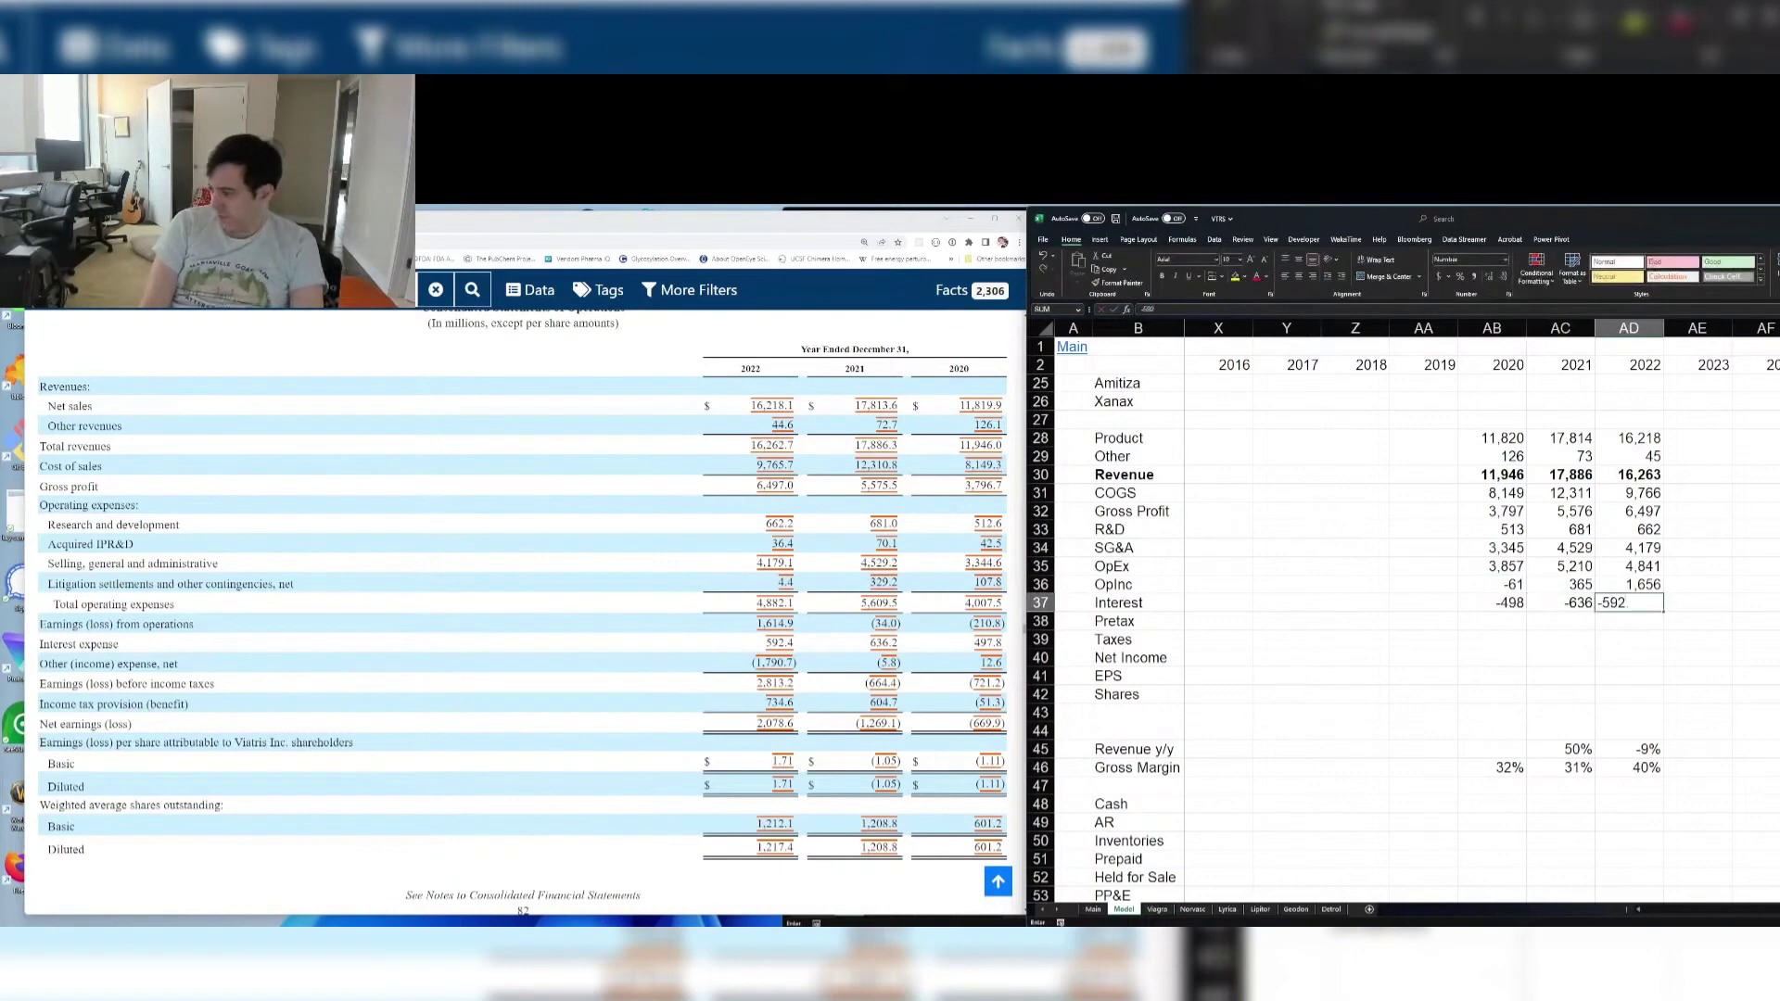
key(Return)
Add Pretax income =AB36+AB37 for 2020–2022 (-558, -271, 1,063)
text(=)
key(Up)
key(Up)
text(+)
key(Up)
key(ctrl+Return)
key(shift+Right)
key(shift+Right)
key(ctrl+r)
key(Down)
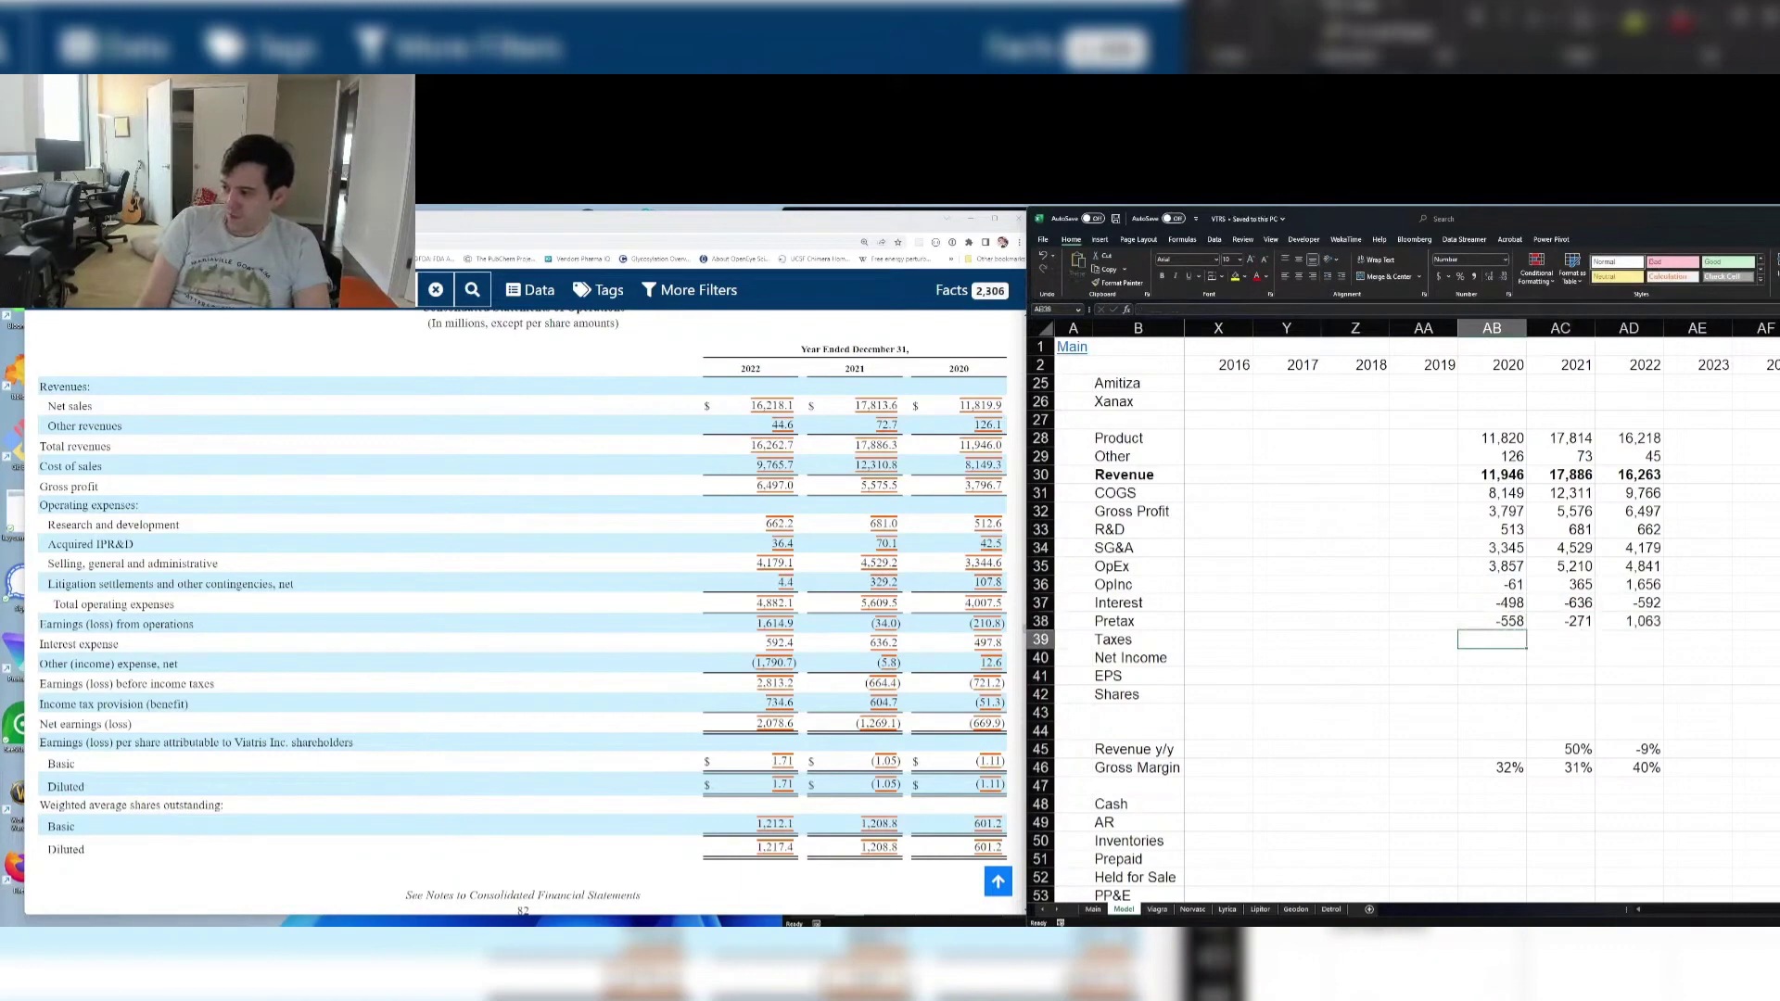
Enter Taxes of 0, 0 and 734.6 for 2020–2022
text(0)
key(Tab)
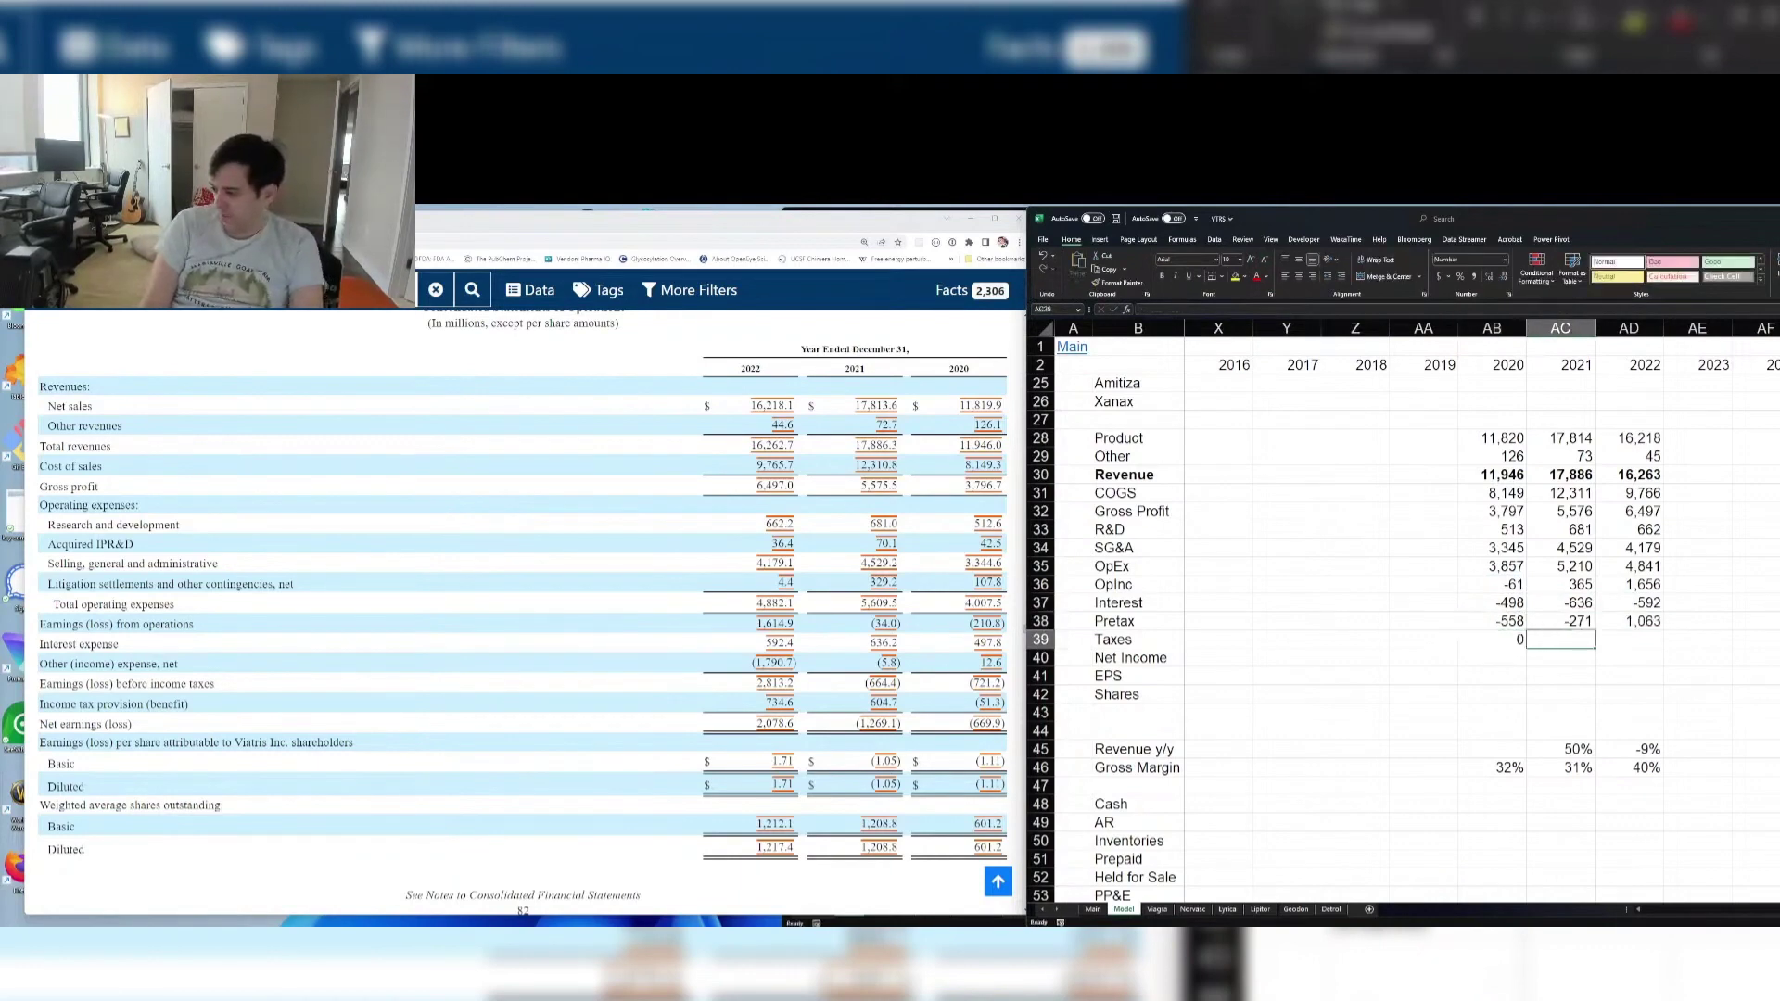
text(0)
key(Tab)
text(734)
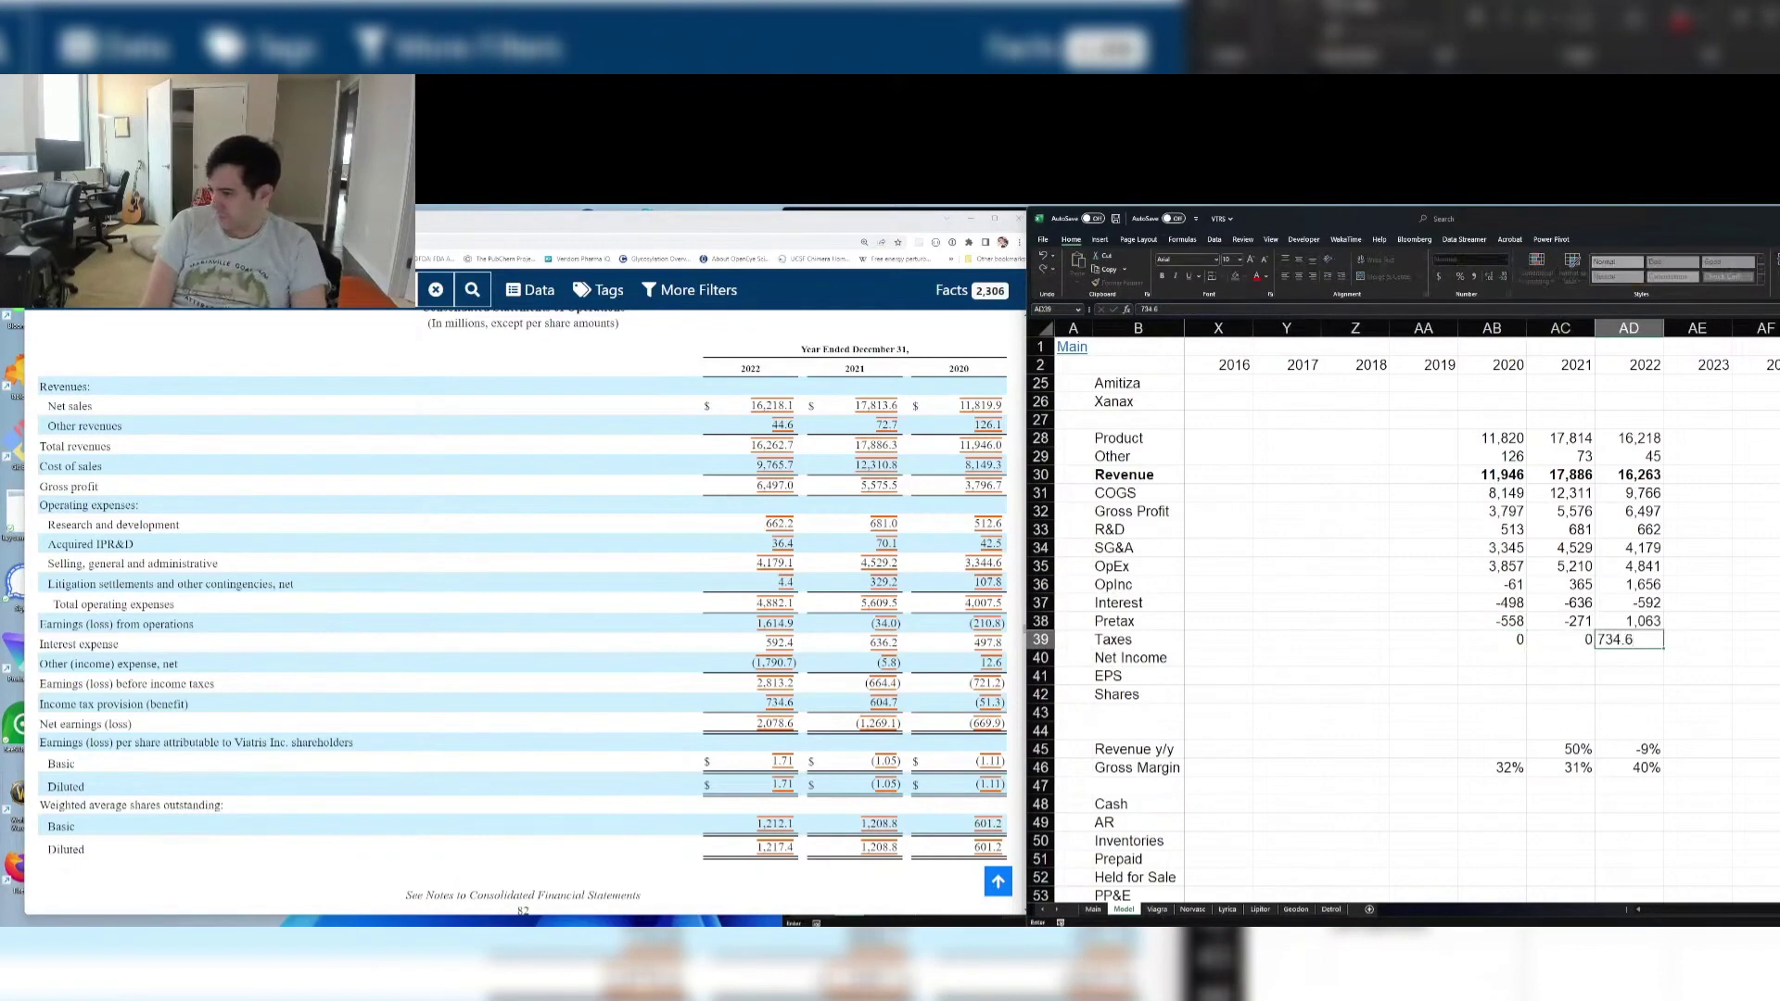
key(Return)
Set Net Income to =AB38 and fill it across 2020–2022
text(=)
key(Up)
key(Up)
key(Up)
key(Return)
key(Up)
key(shift+Right)
key(shift+Right)
key(ctrl+r)
key(Down)
key(Down)
key(Down)
key(Right)
key(Up)
key(Left)
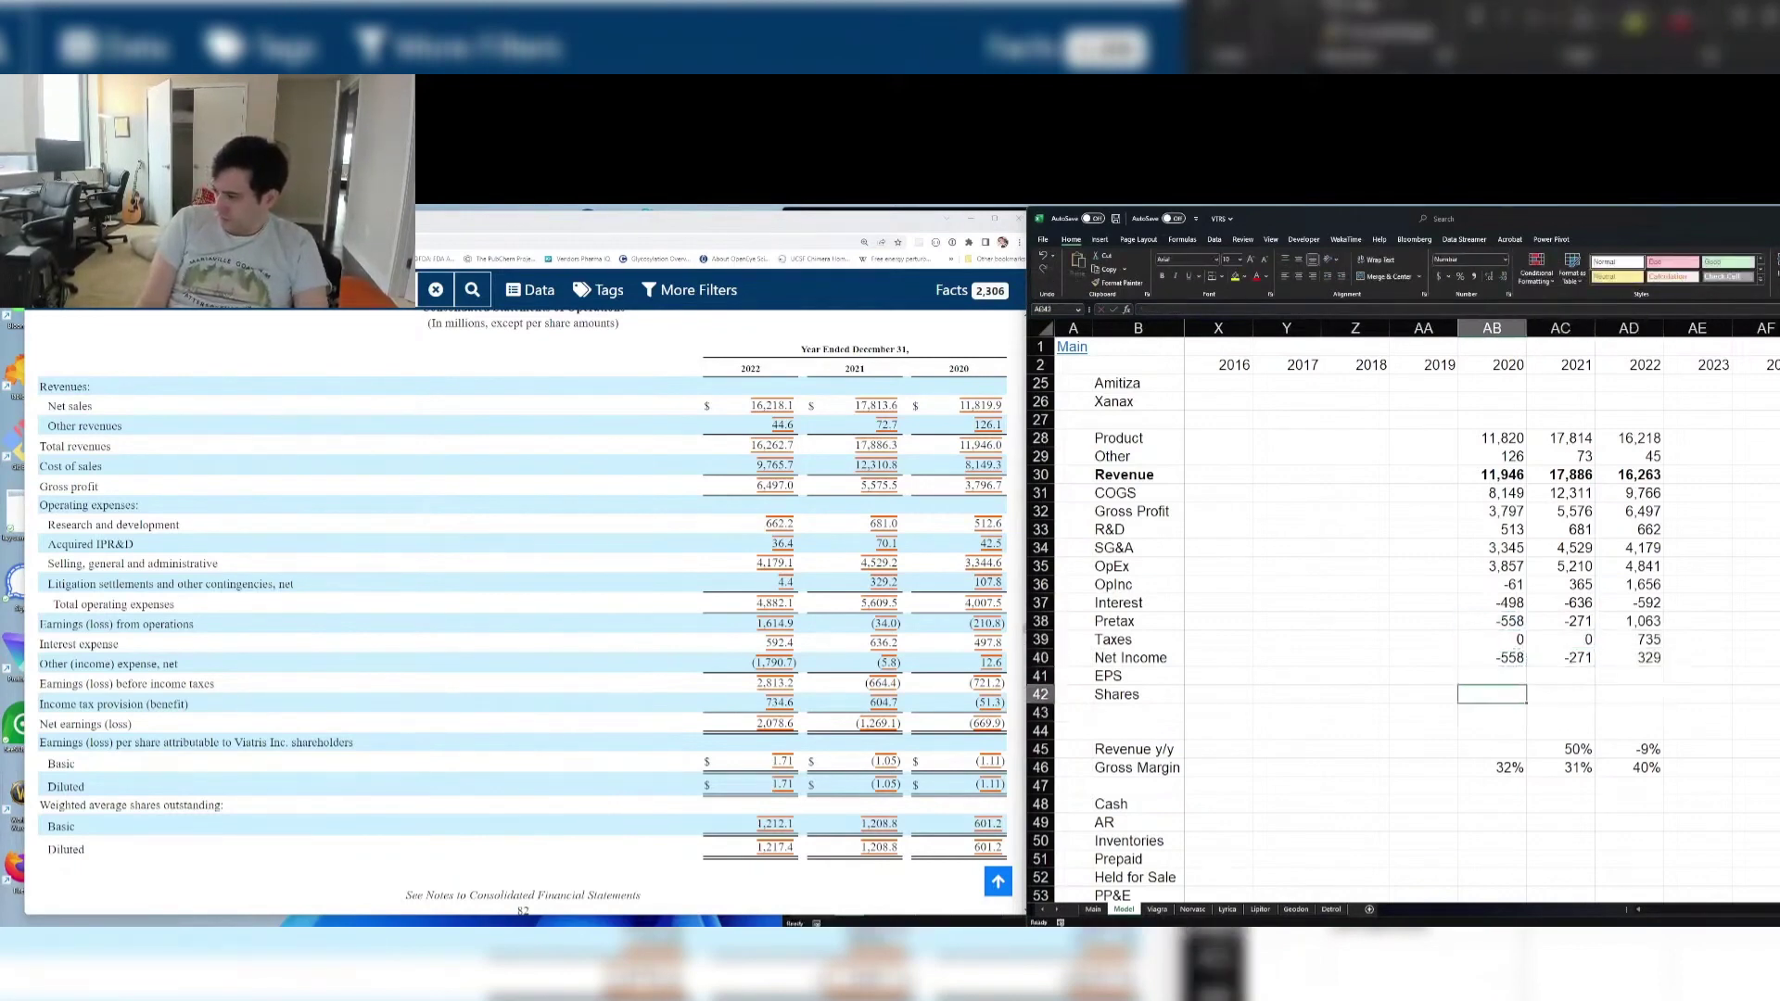
Enter share counts of 601, 1208.8 and 1217.4 for 2020–2022
text(601)
key(Tab)
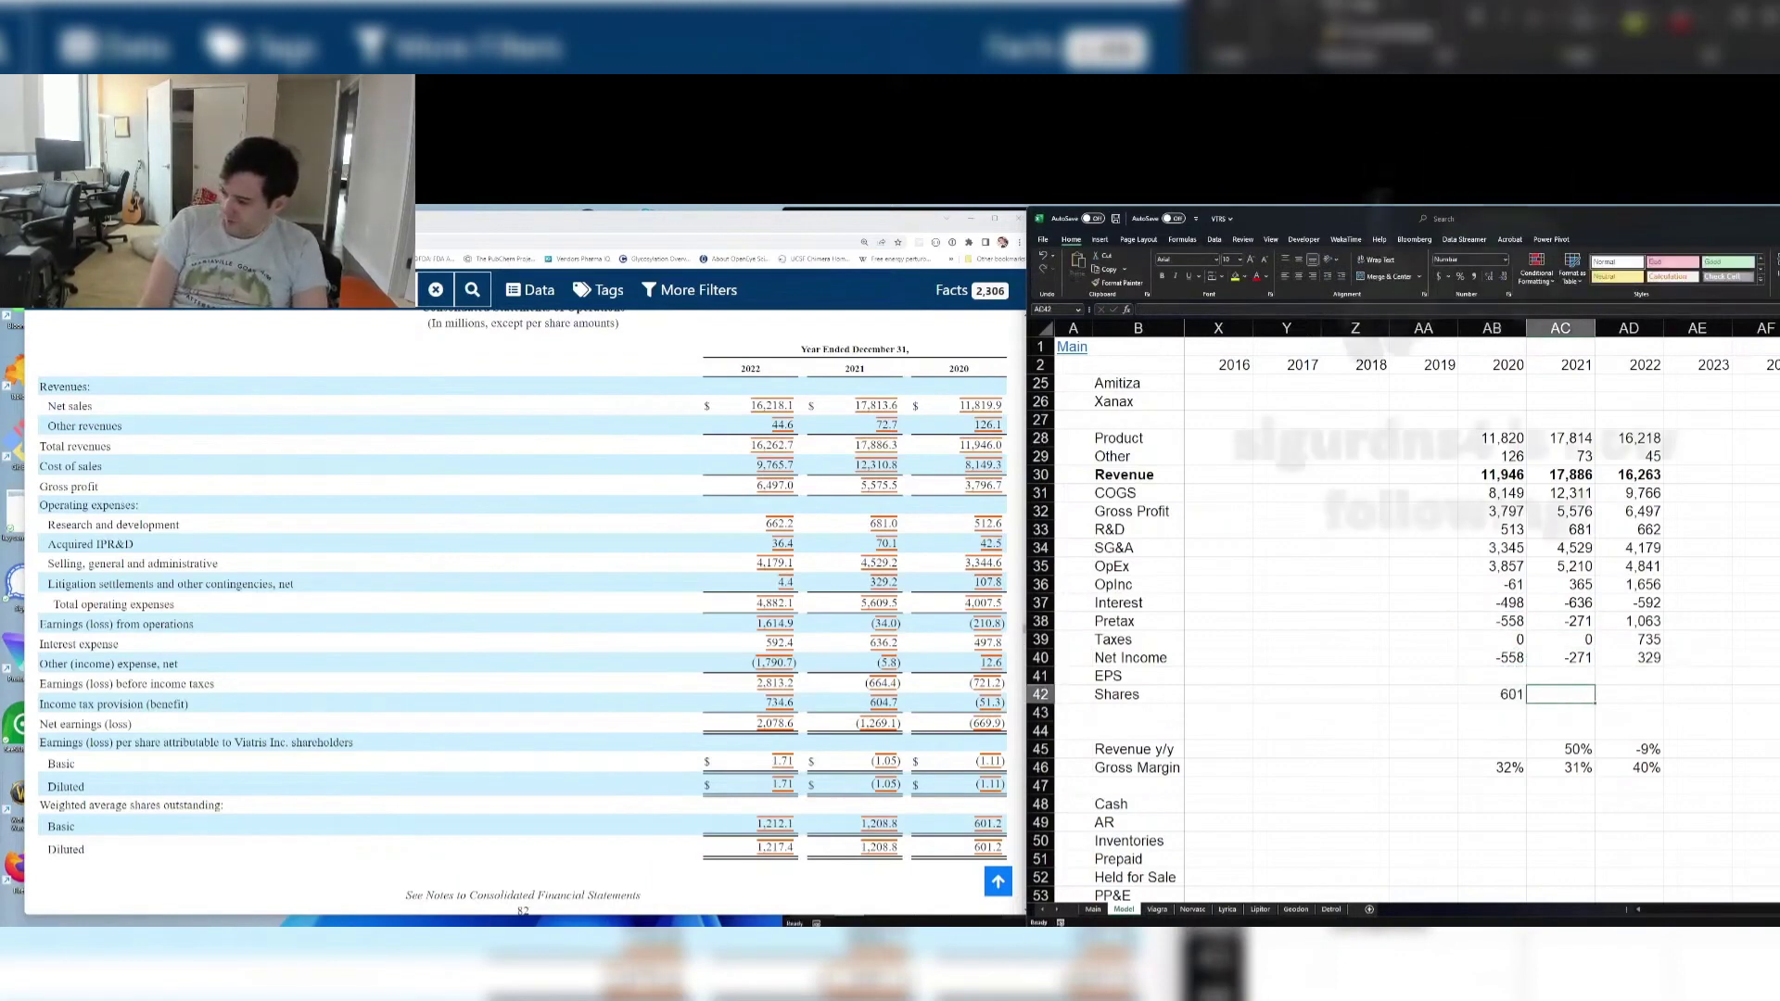
text(1208.8)
key(Tab)
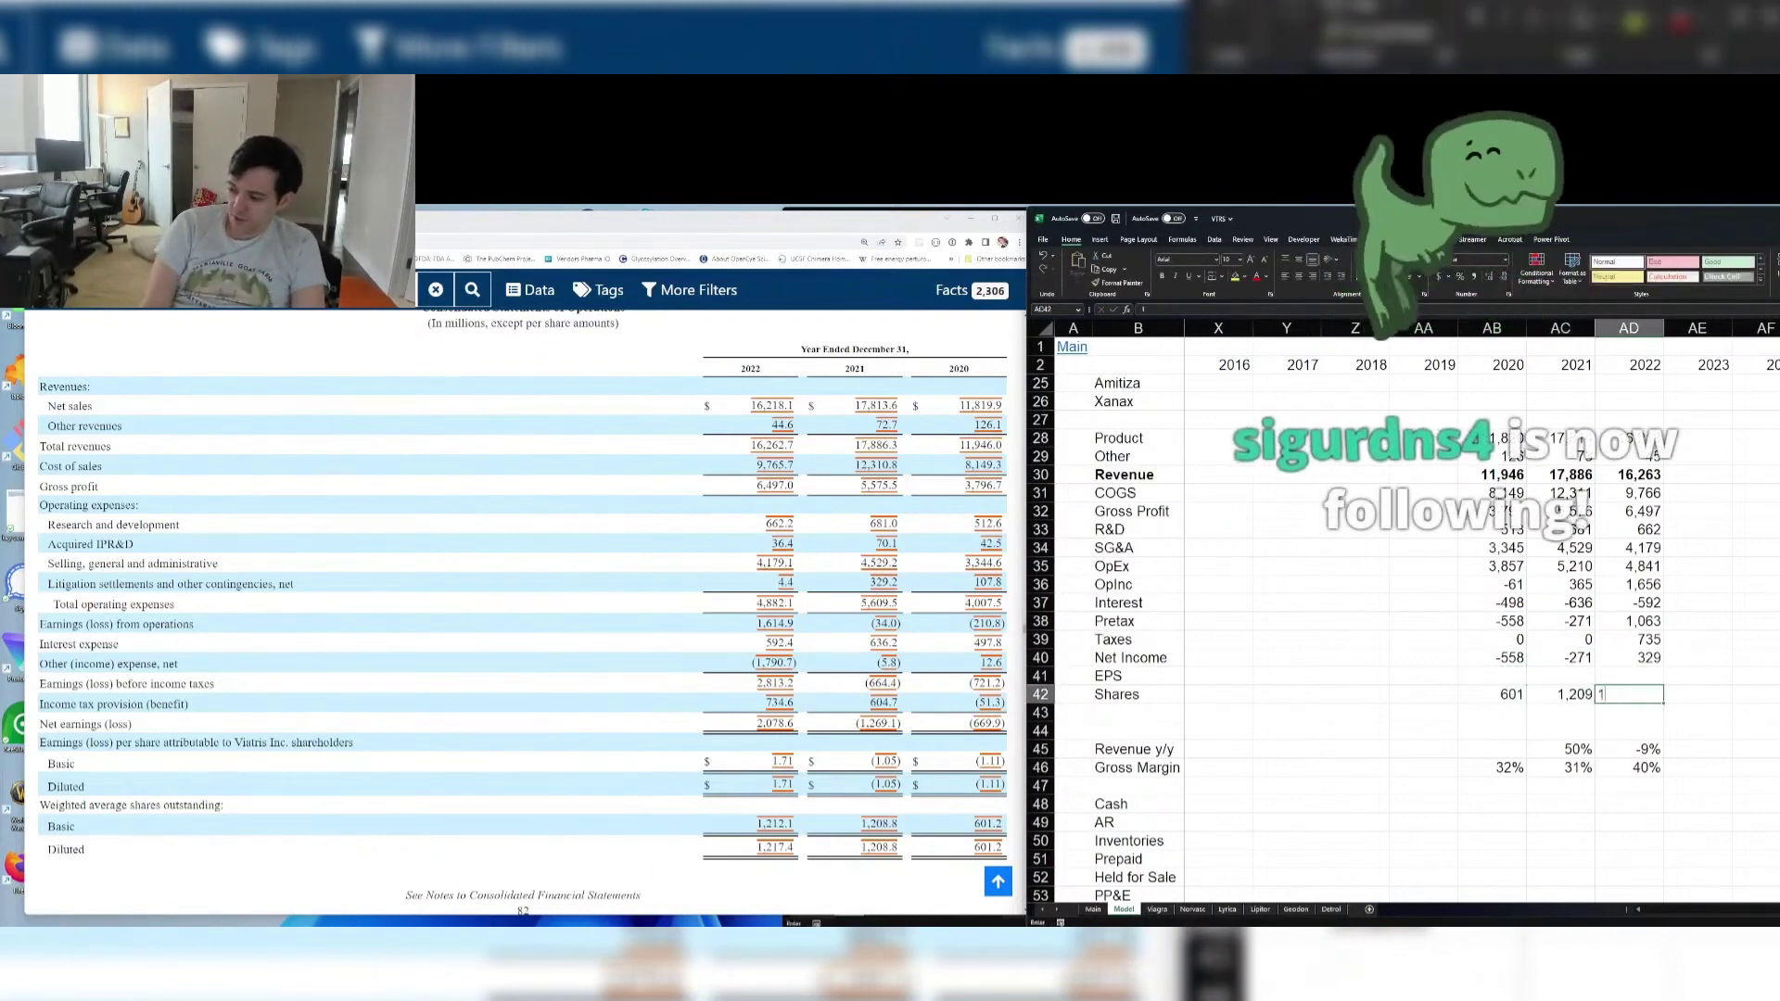
text(1217.4)
key(Return)
Add EPS =AB40/AB42 across 2020–2022 (-0.93, -0.22, 0.27)
key(Up)
key(Up)
text(=AB40/AB42)
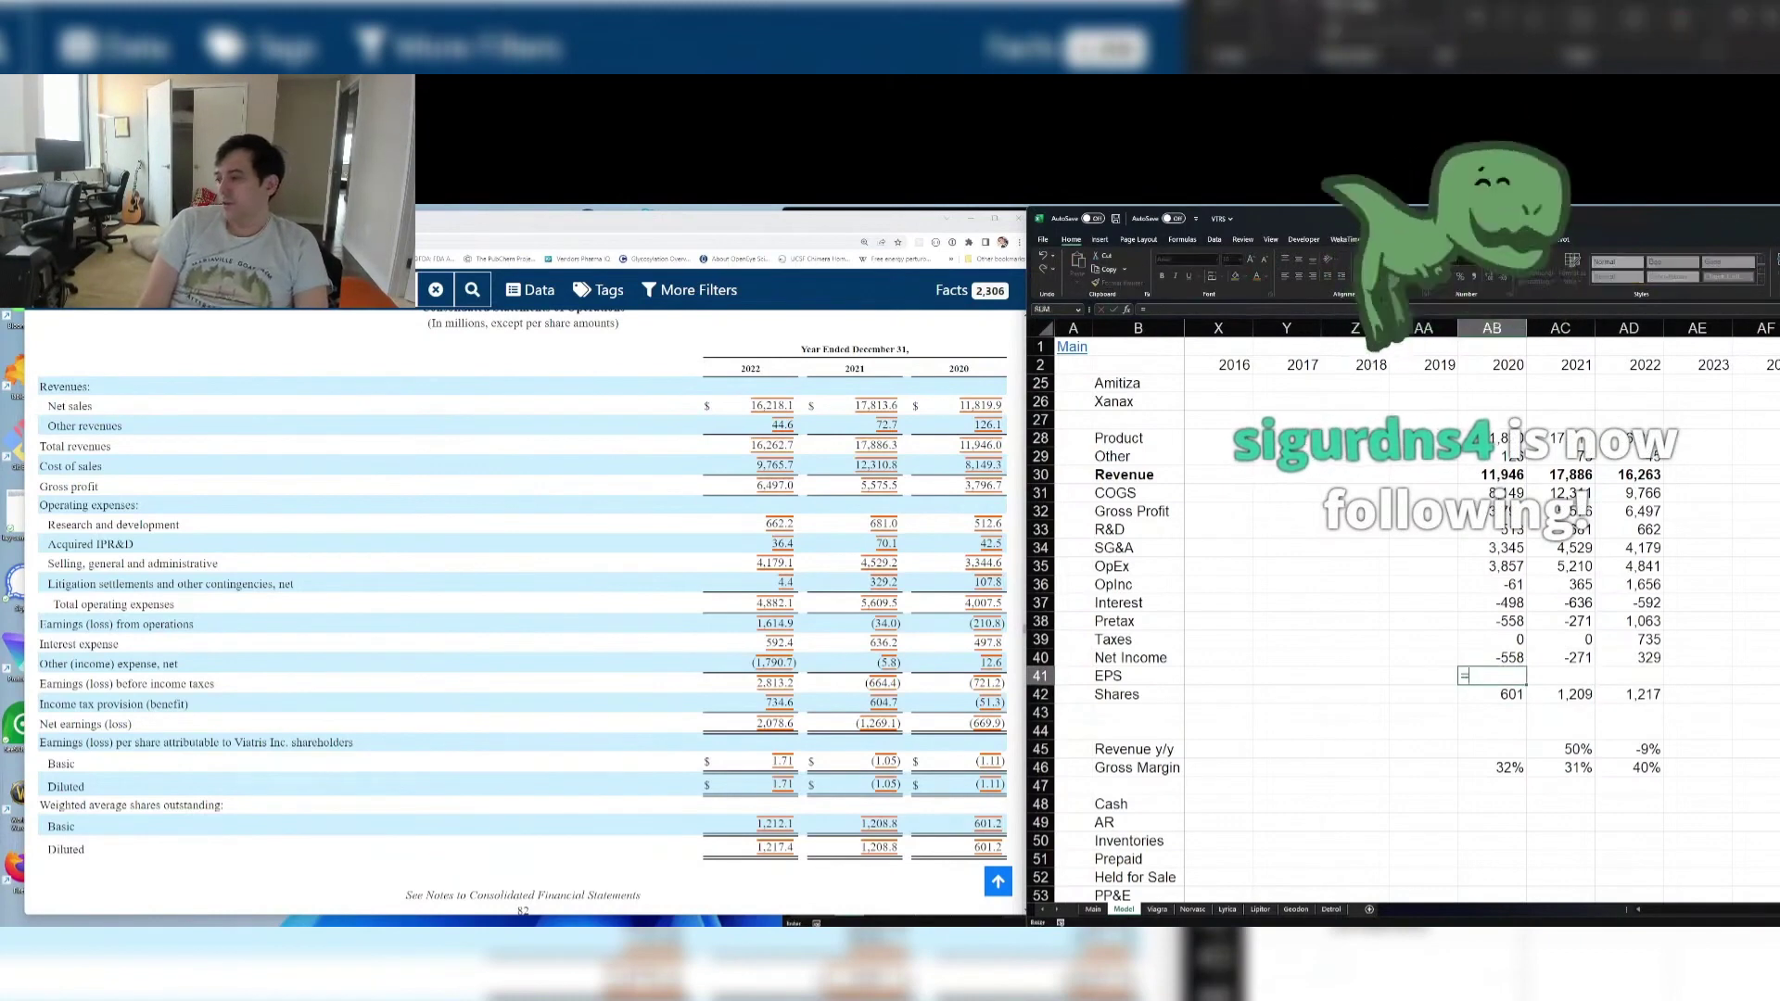
key(Return)
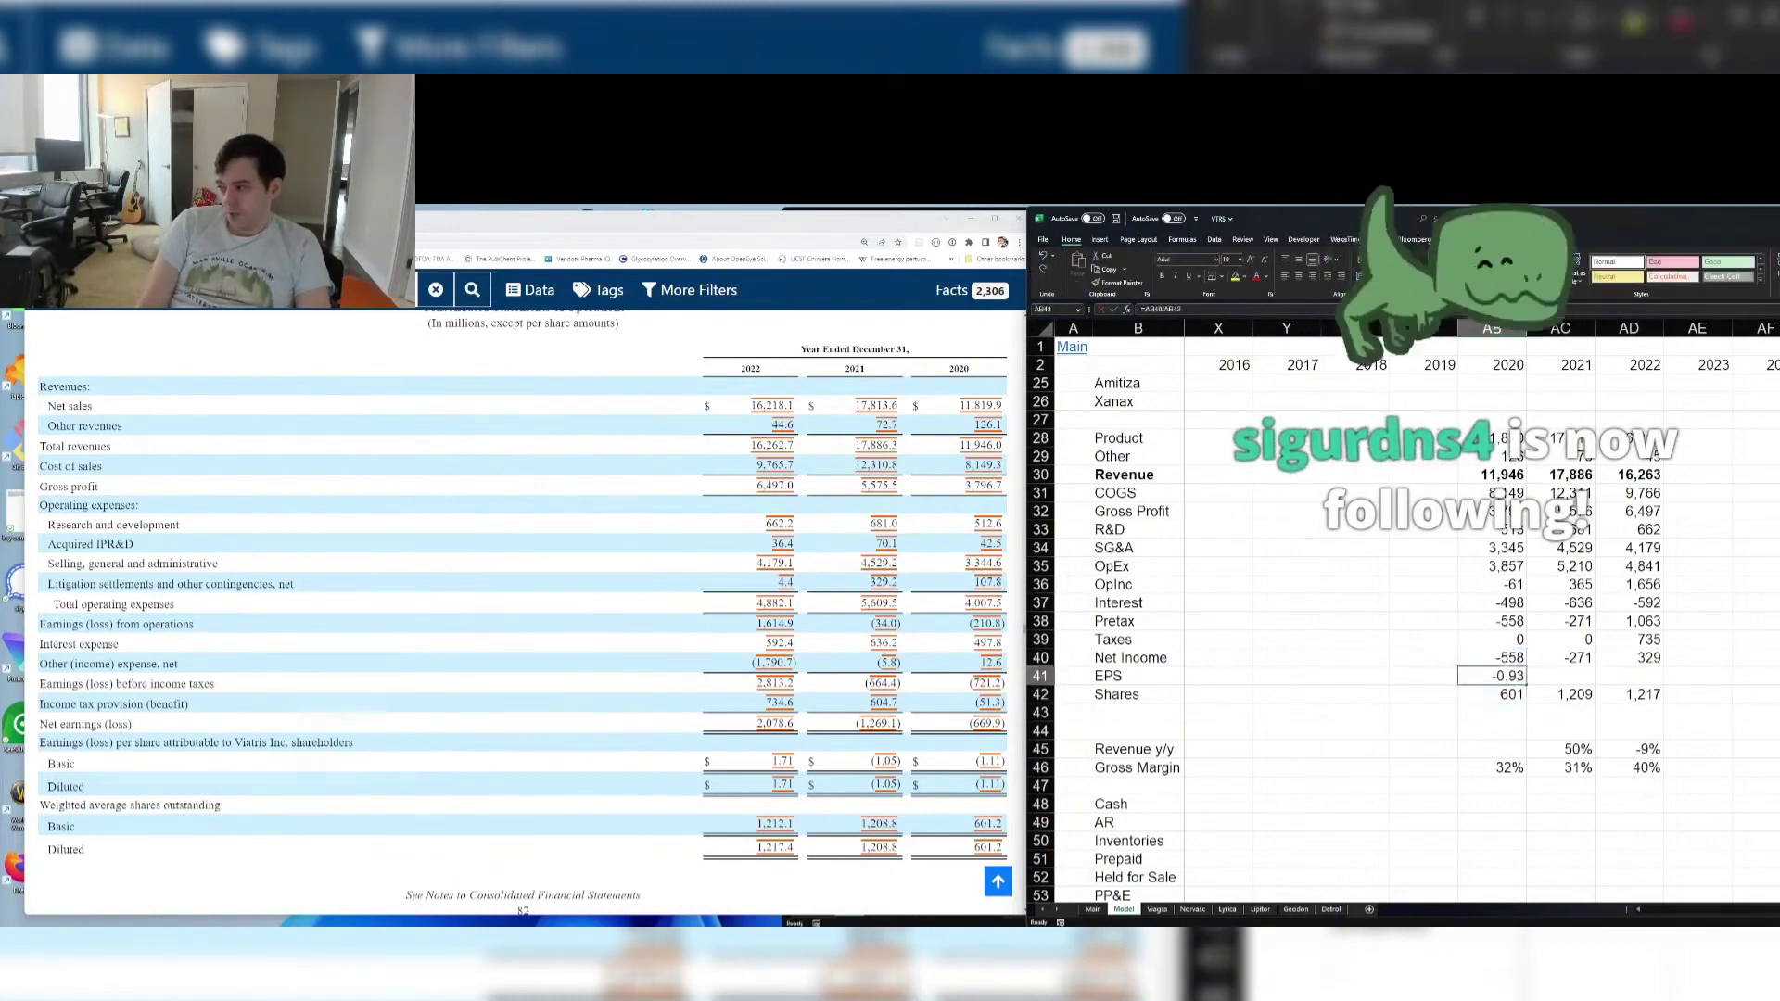
key(Up)
key(ctrl+c)
key(shift+Right)
key(shift+Right)
key(ctrl+v)
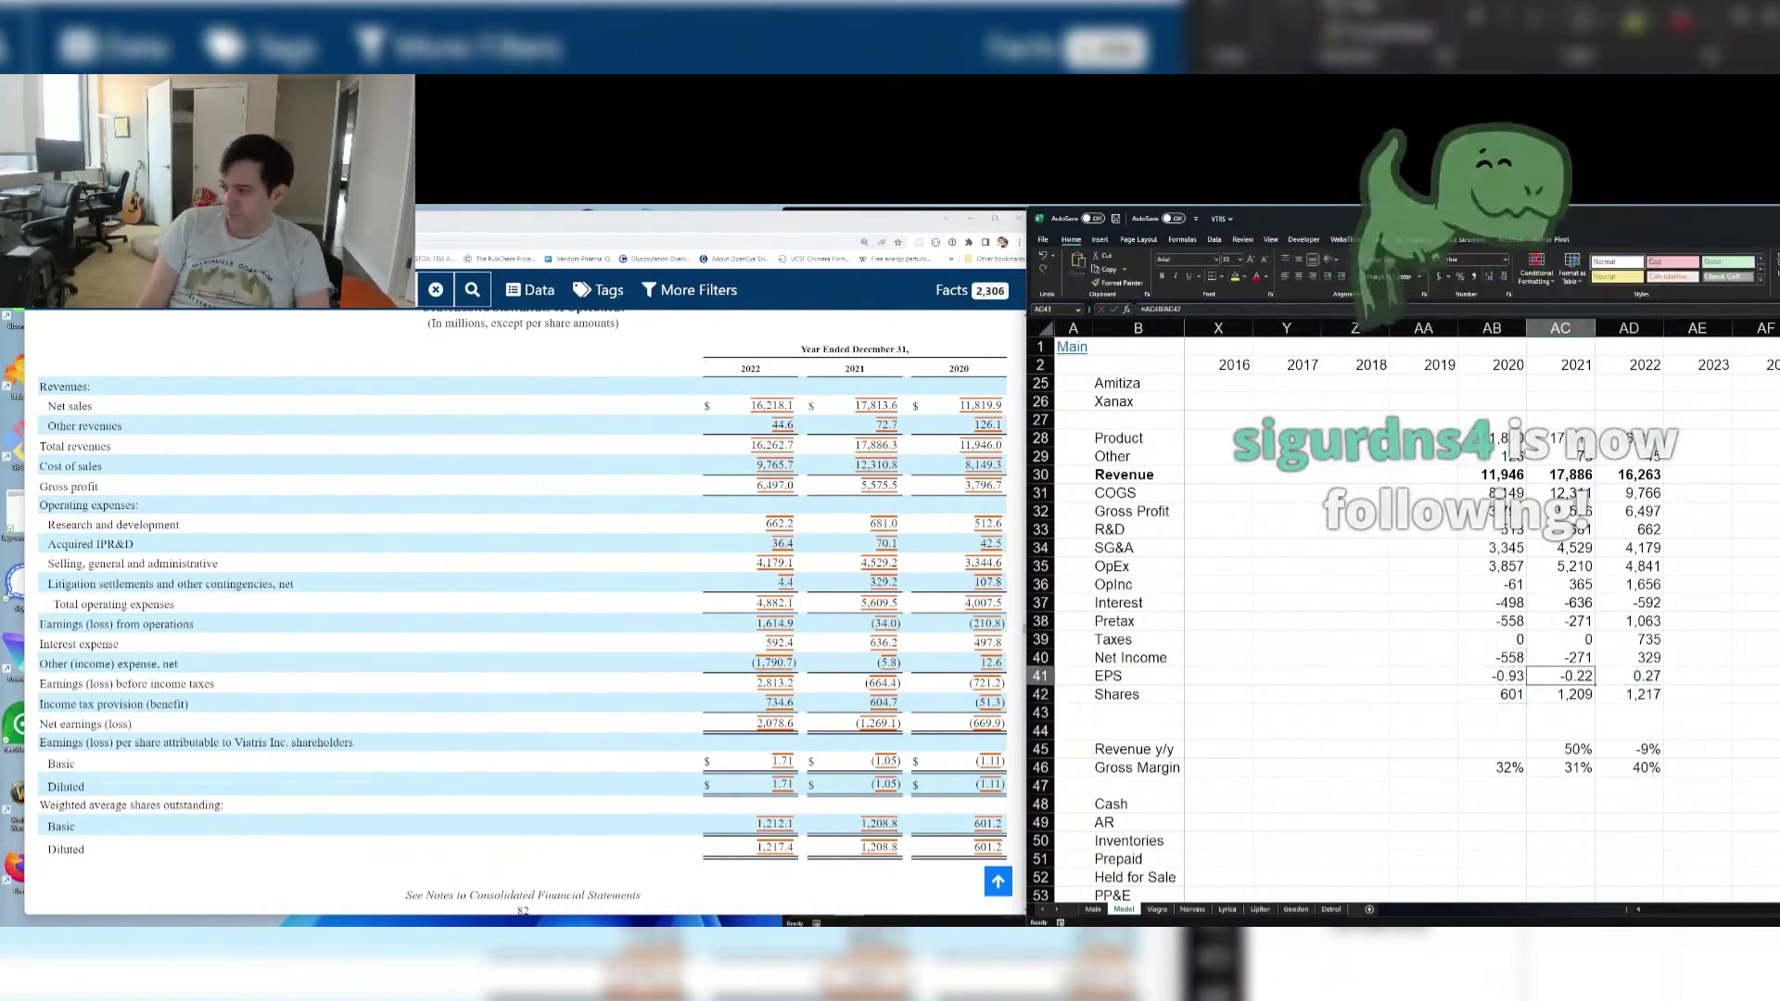
key(Escape)
key(Up)
key(Right)
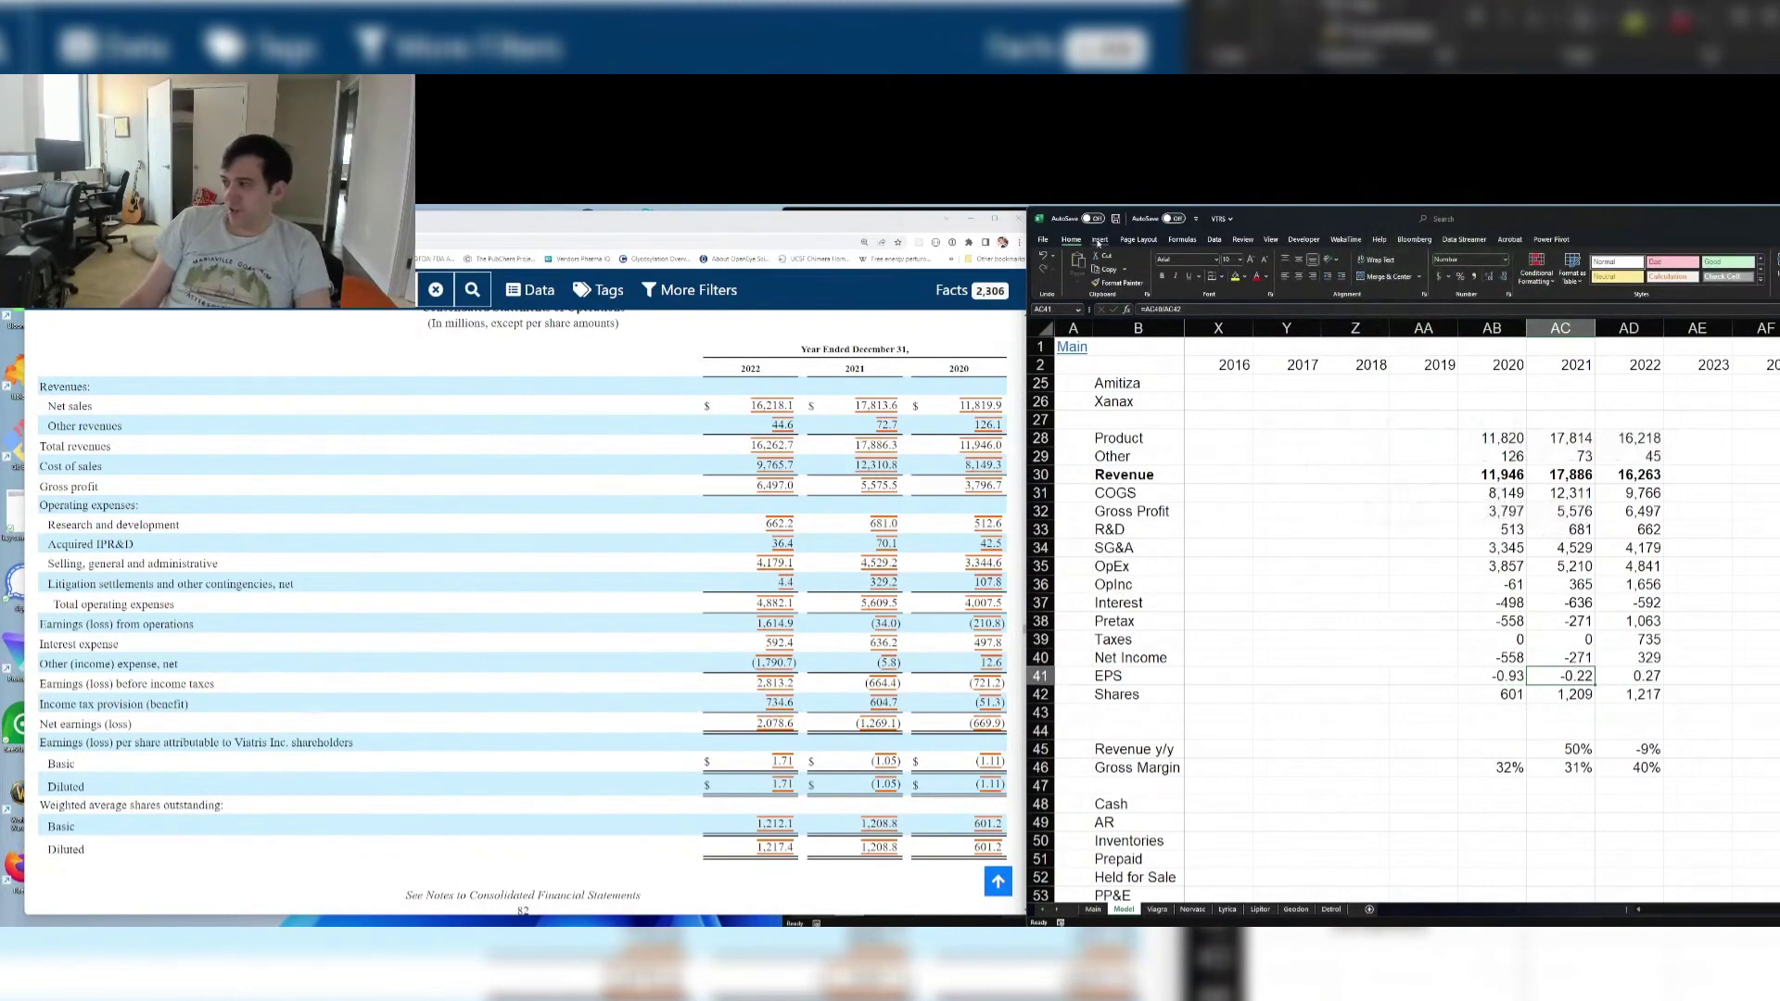
Open the Insert Shapes gallery, cancel drawing the shape, and save the workbook
click(1098, 239)
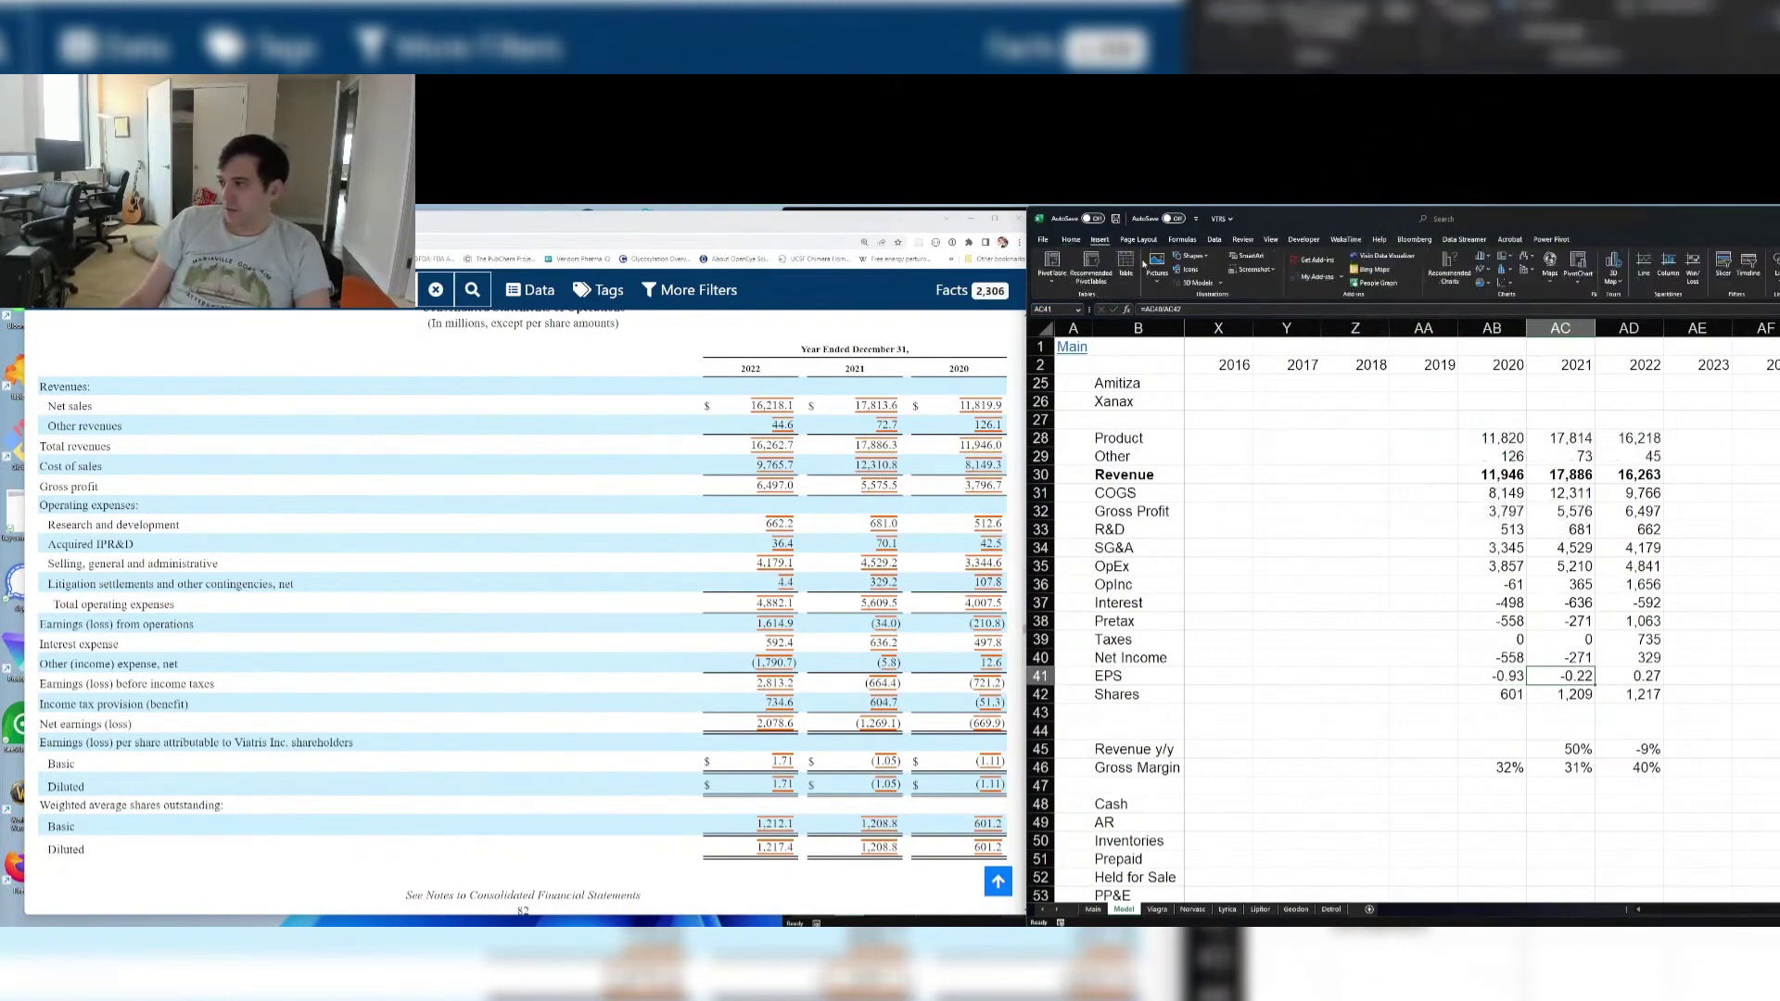
click(1191, 256)
click(1191, 282)
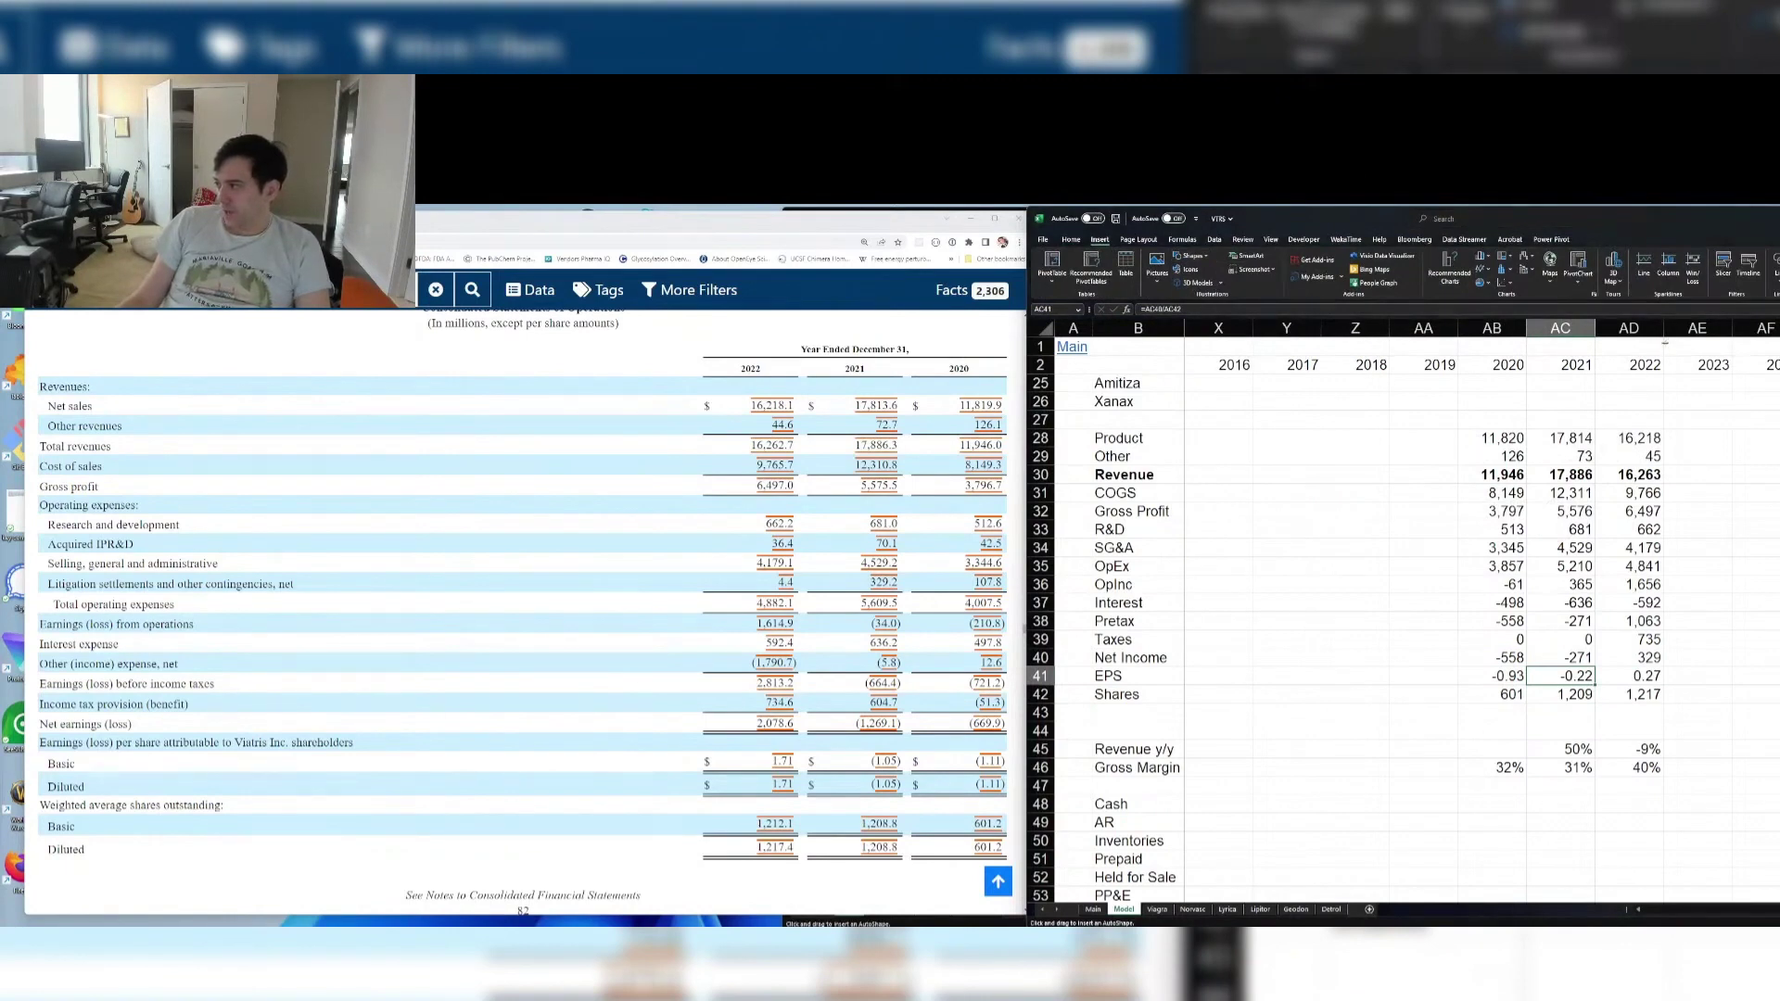
key(Escape)
click(1697, 640)
key(ctrl+s)
Check the 2022 Revenue formula and scroll to bring the Consolidated Balance Sheets into view
click(1627, 472)
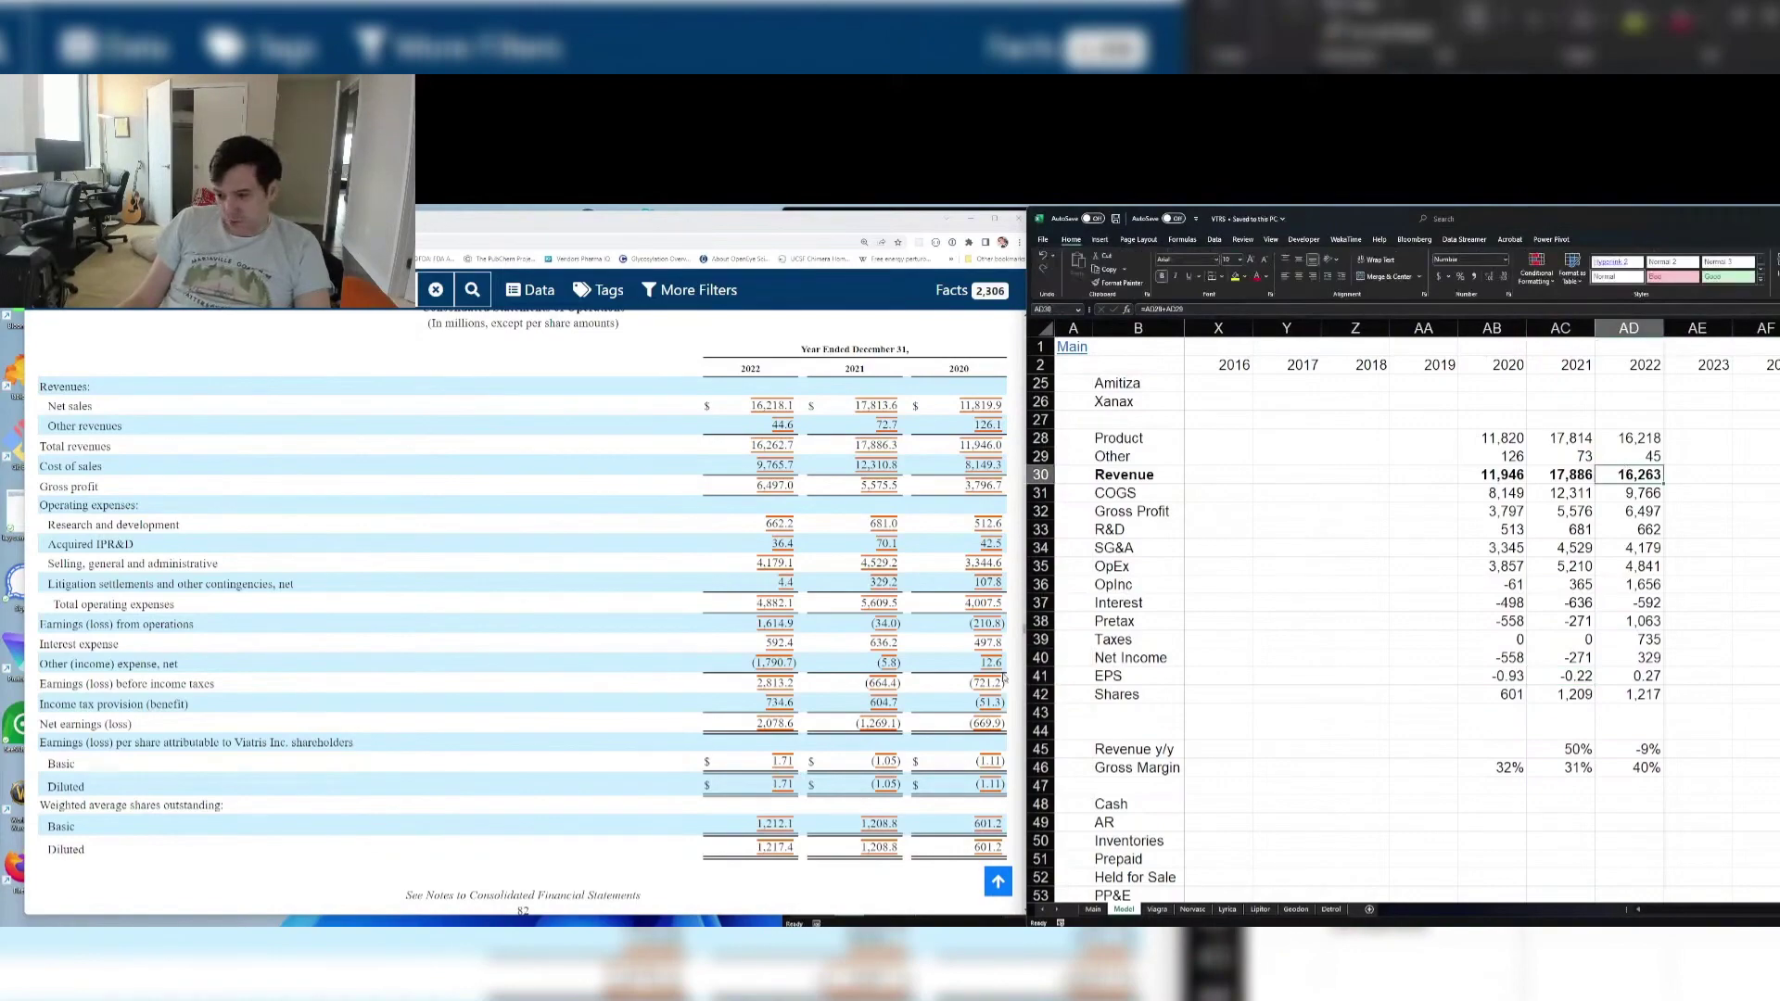
scroll(1005, 679, down, 3)
scroll(1004, 679, down, 4)
scroll(1007, 678, down, 3)
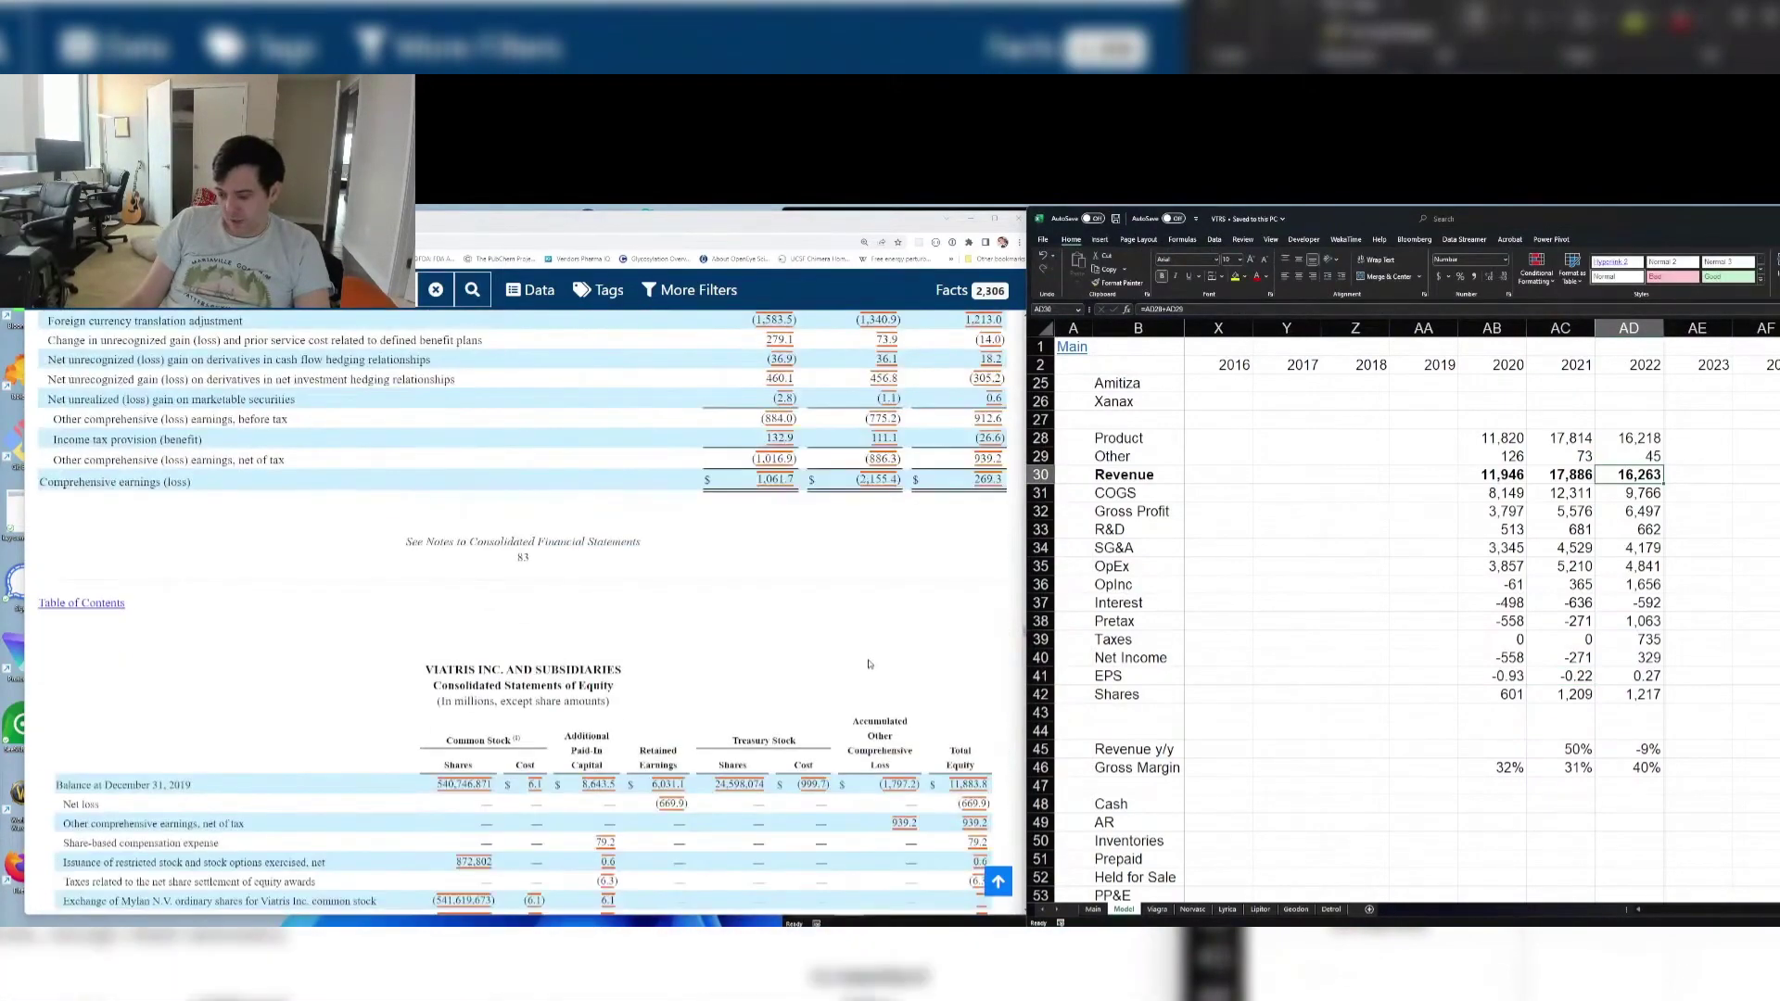
scroll(865, 666, down, 4)
scroll(865, 665, down, 4)
scroll(649, 603, up, 7)
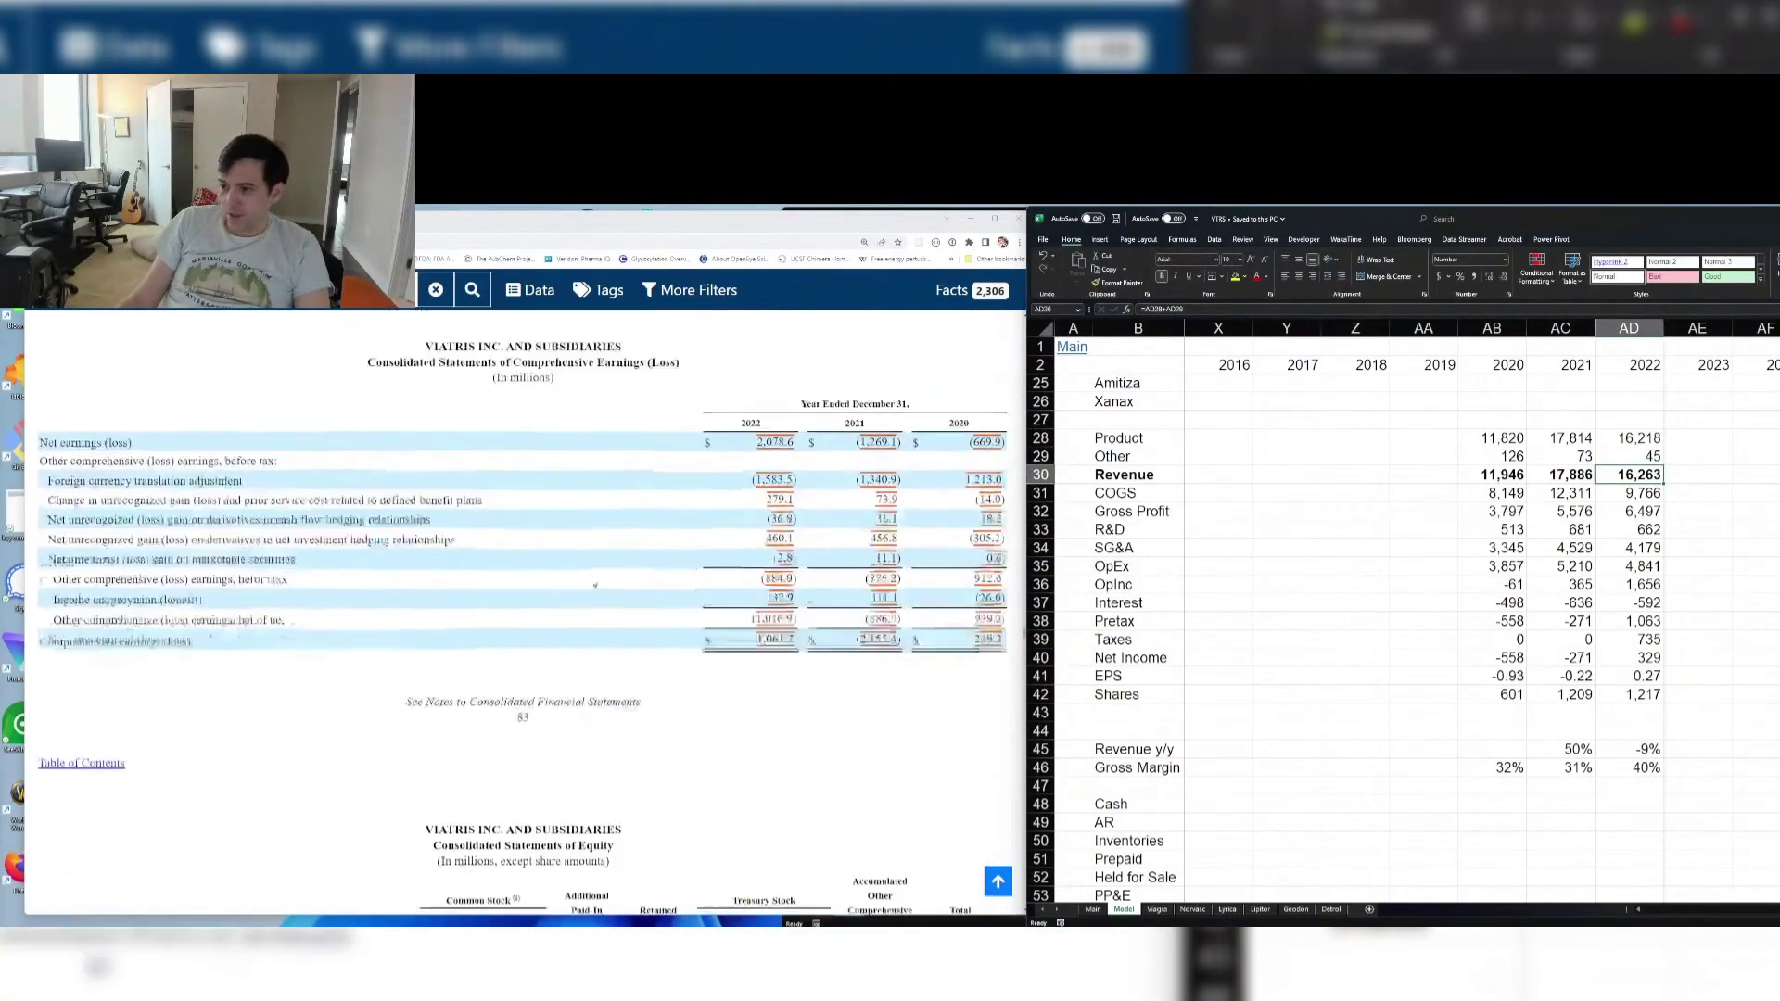
scroll(590, 579, up, 6)
scroll(591, 579, up, 5)
scroll(695, 547, up, 5)
scroll(816, 510, up, 5)
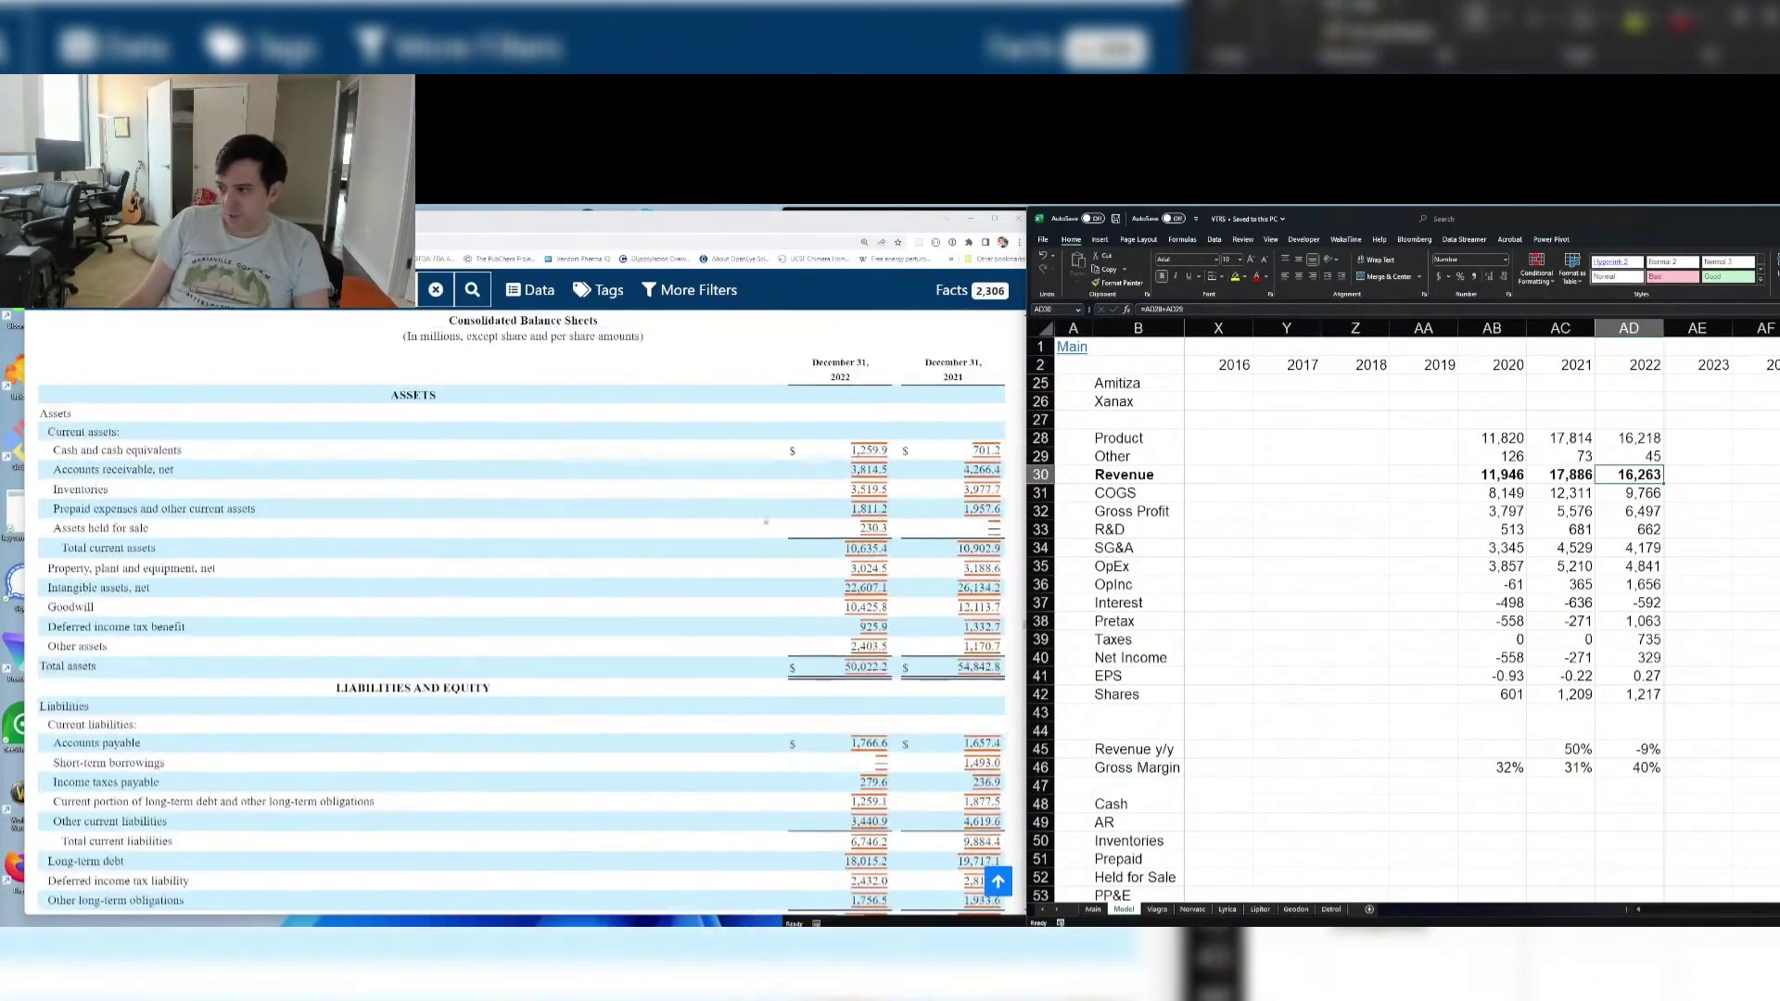
Review the income statement block, recheck 2022 Revenue, and select the Net Income row
mouse_move(1492, 419)
mouse_down()
mouse_move(1740, 731)
mouse_move(1700, 762)
mouse_up()
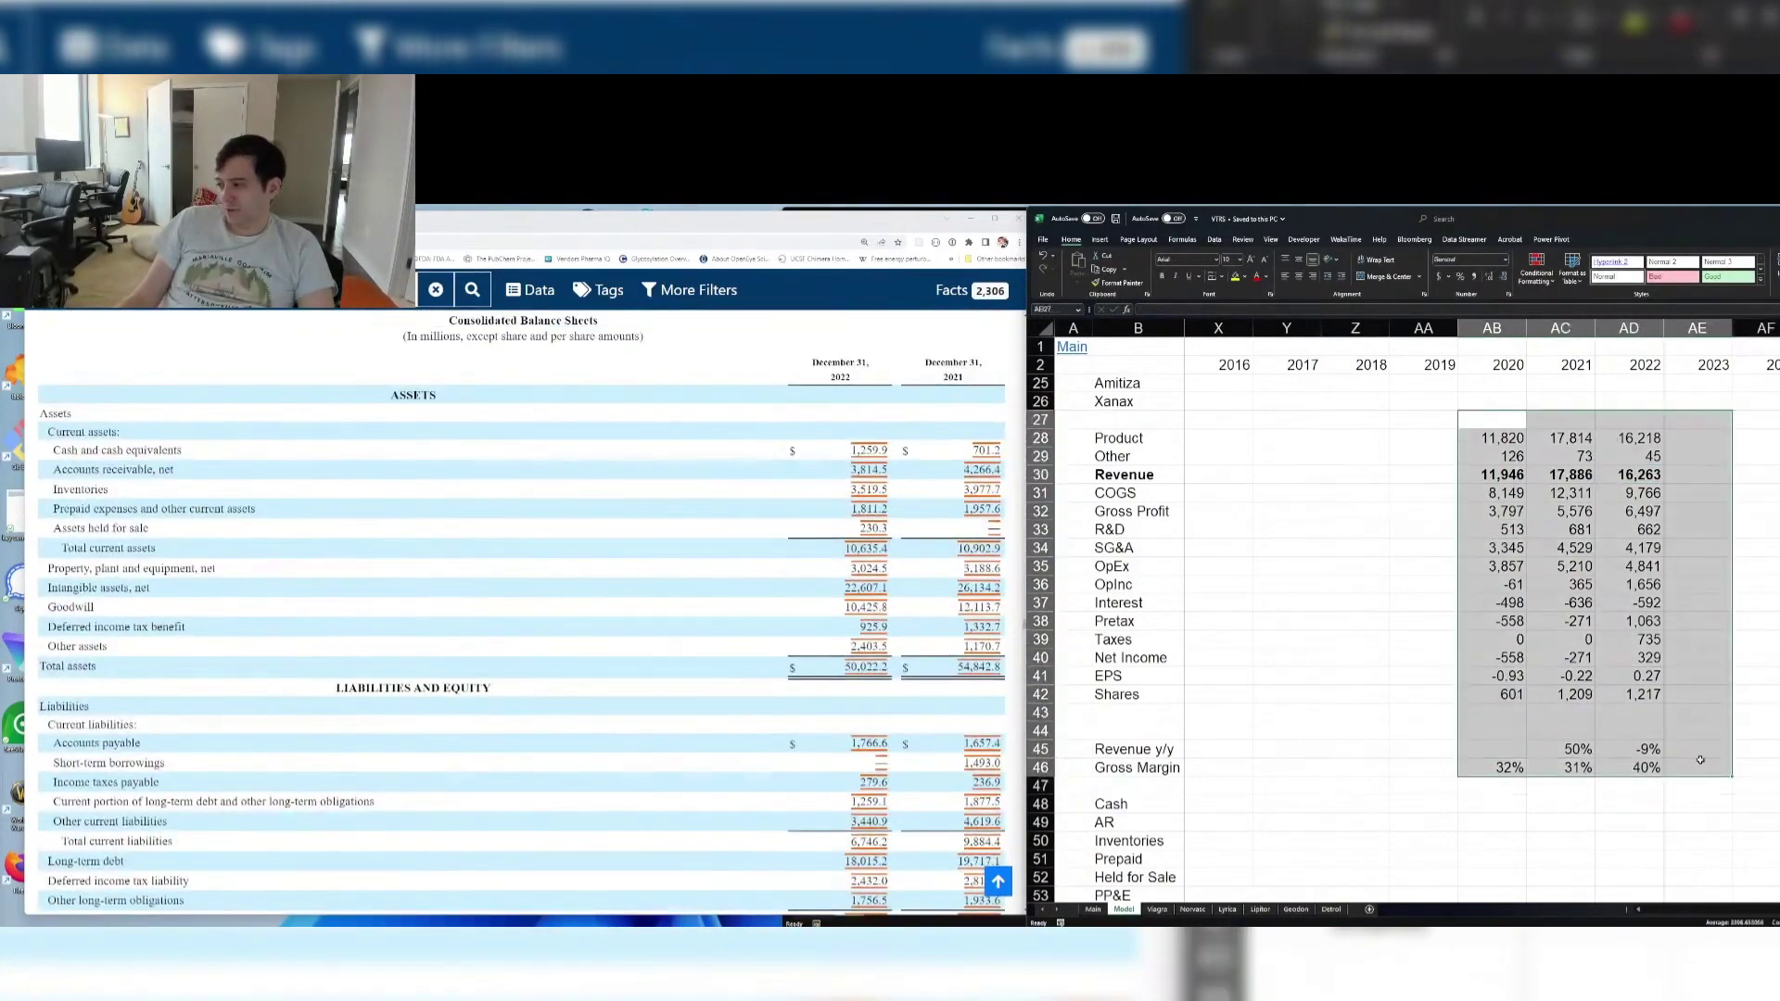
click(1388, 438)
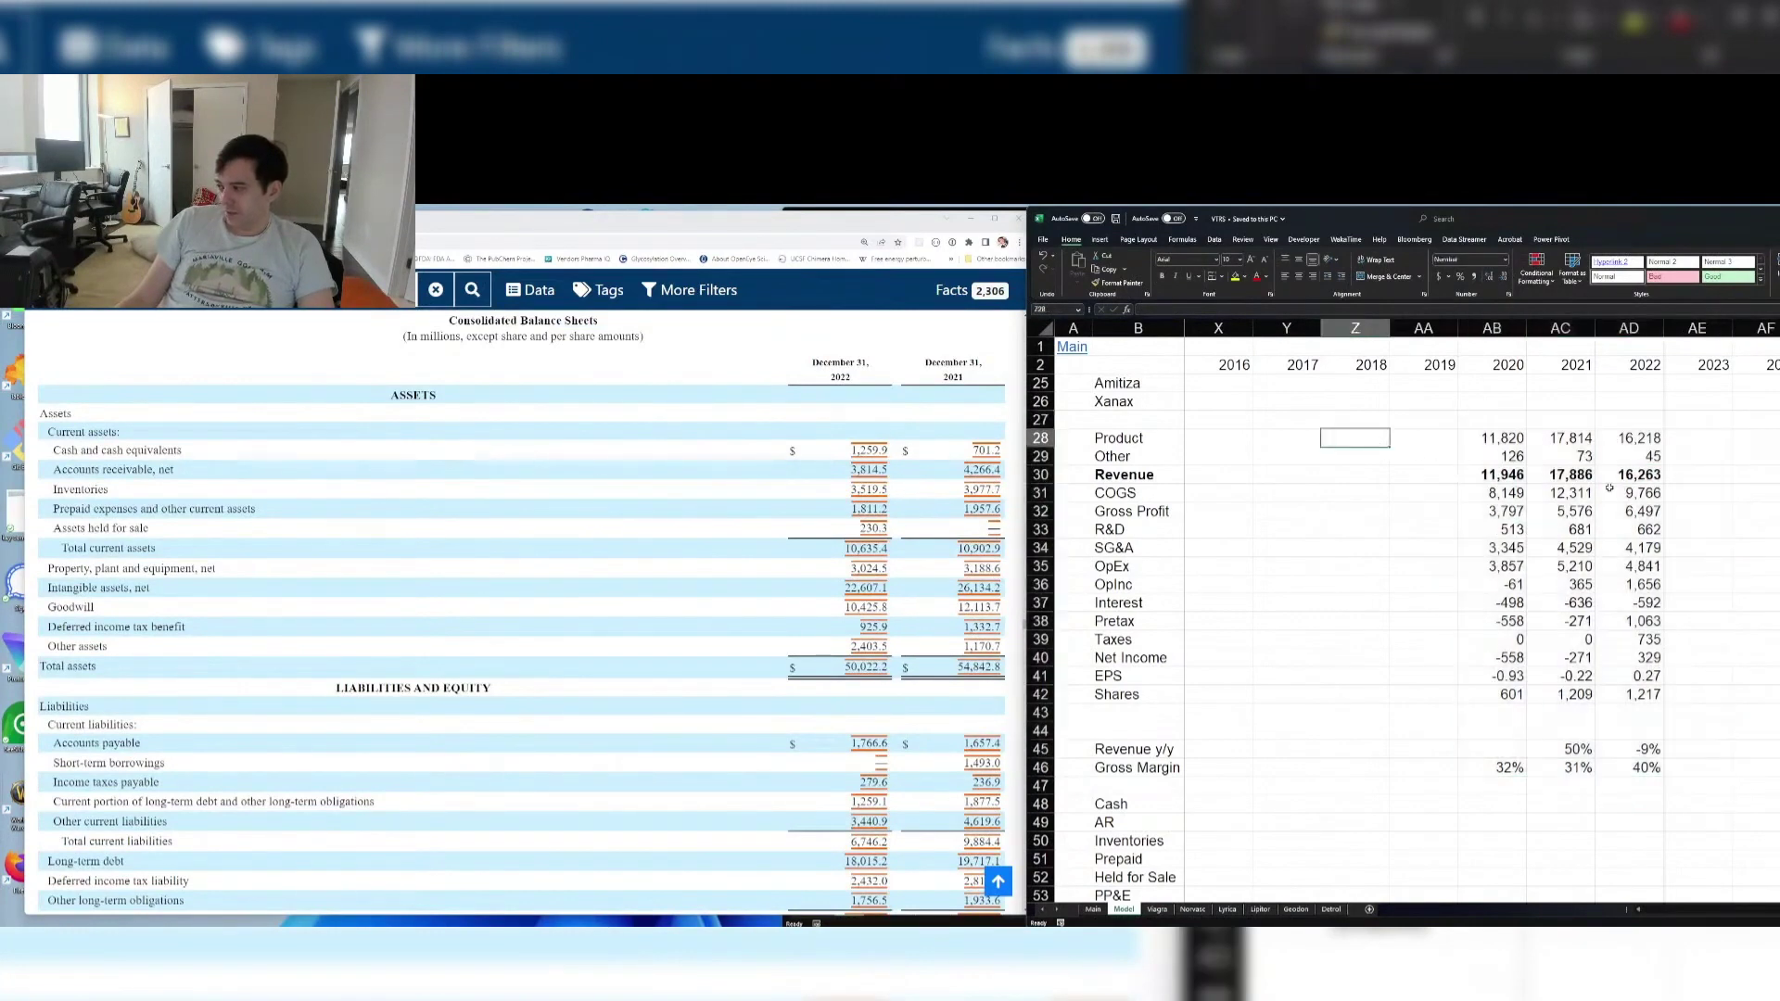
click(1641, 476)
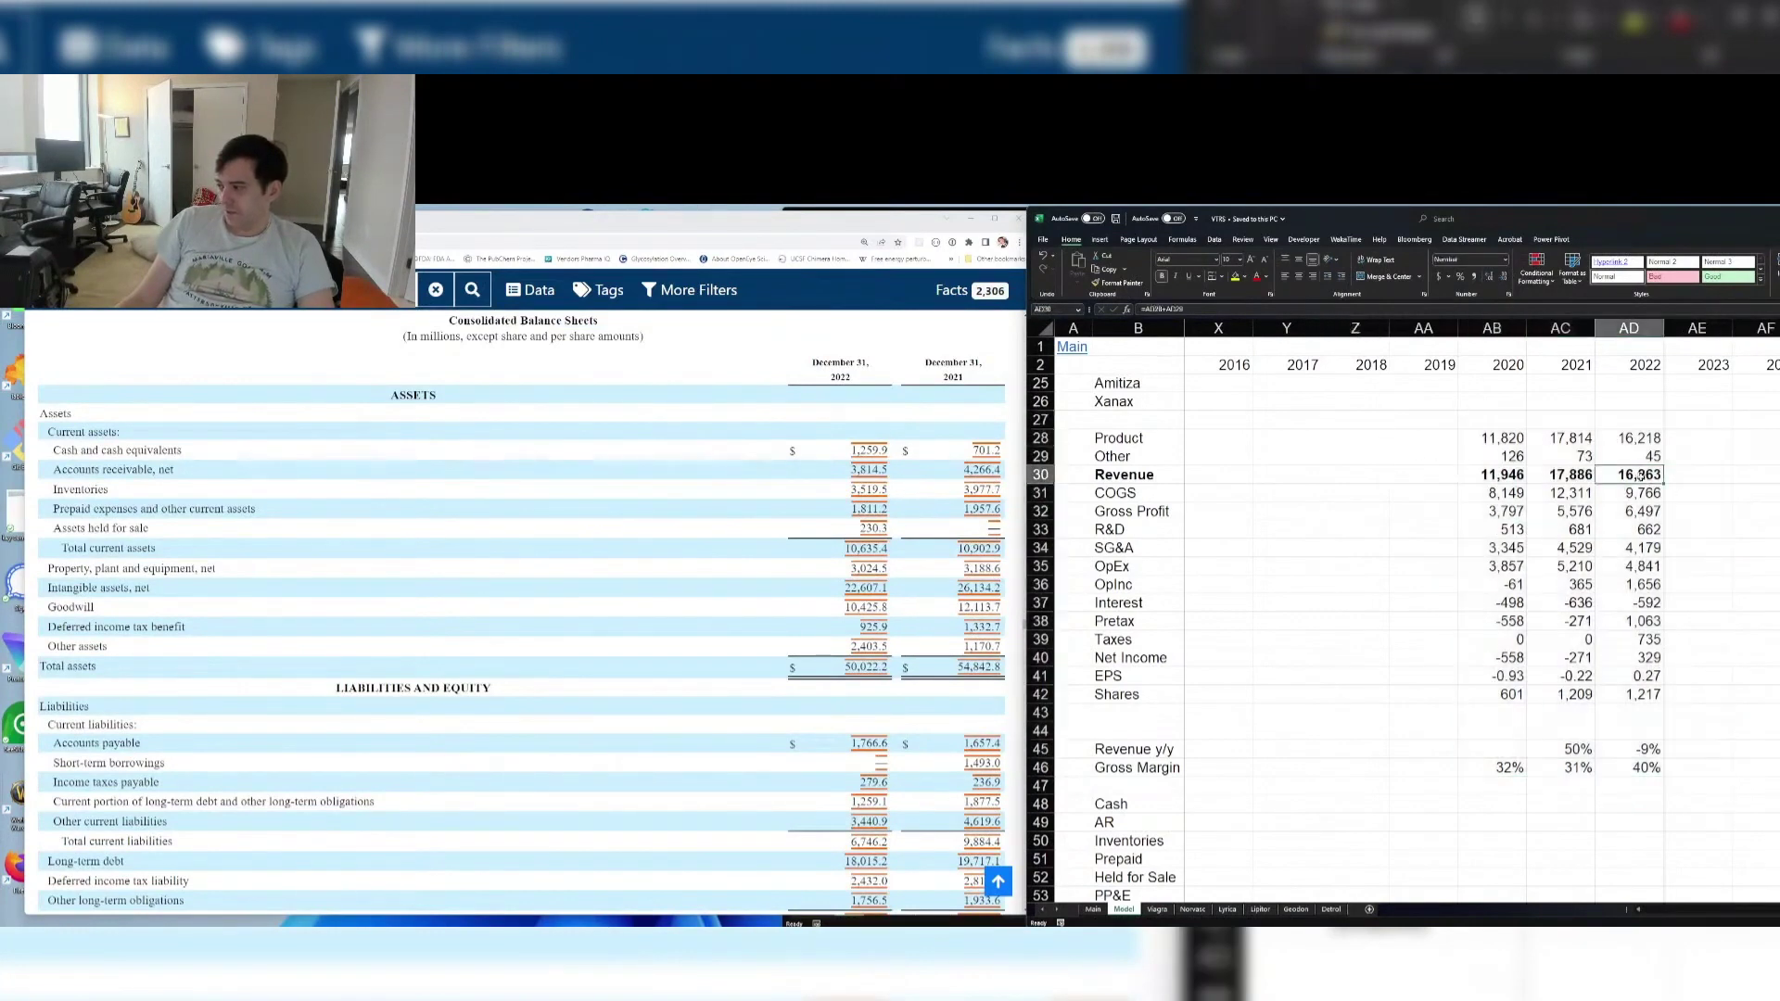
click(1099, 663)
key(shift+space)
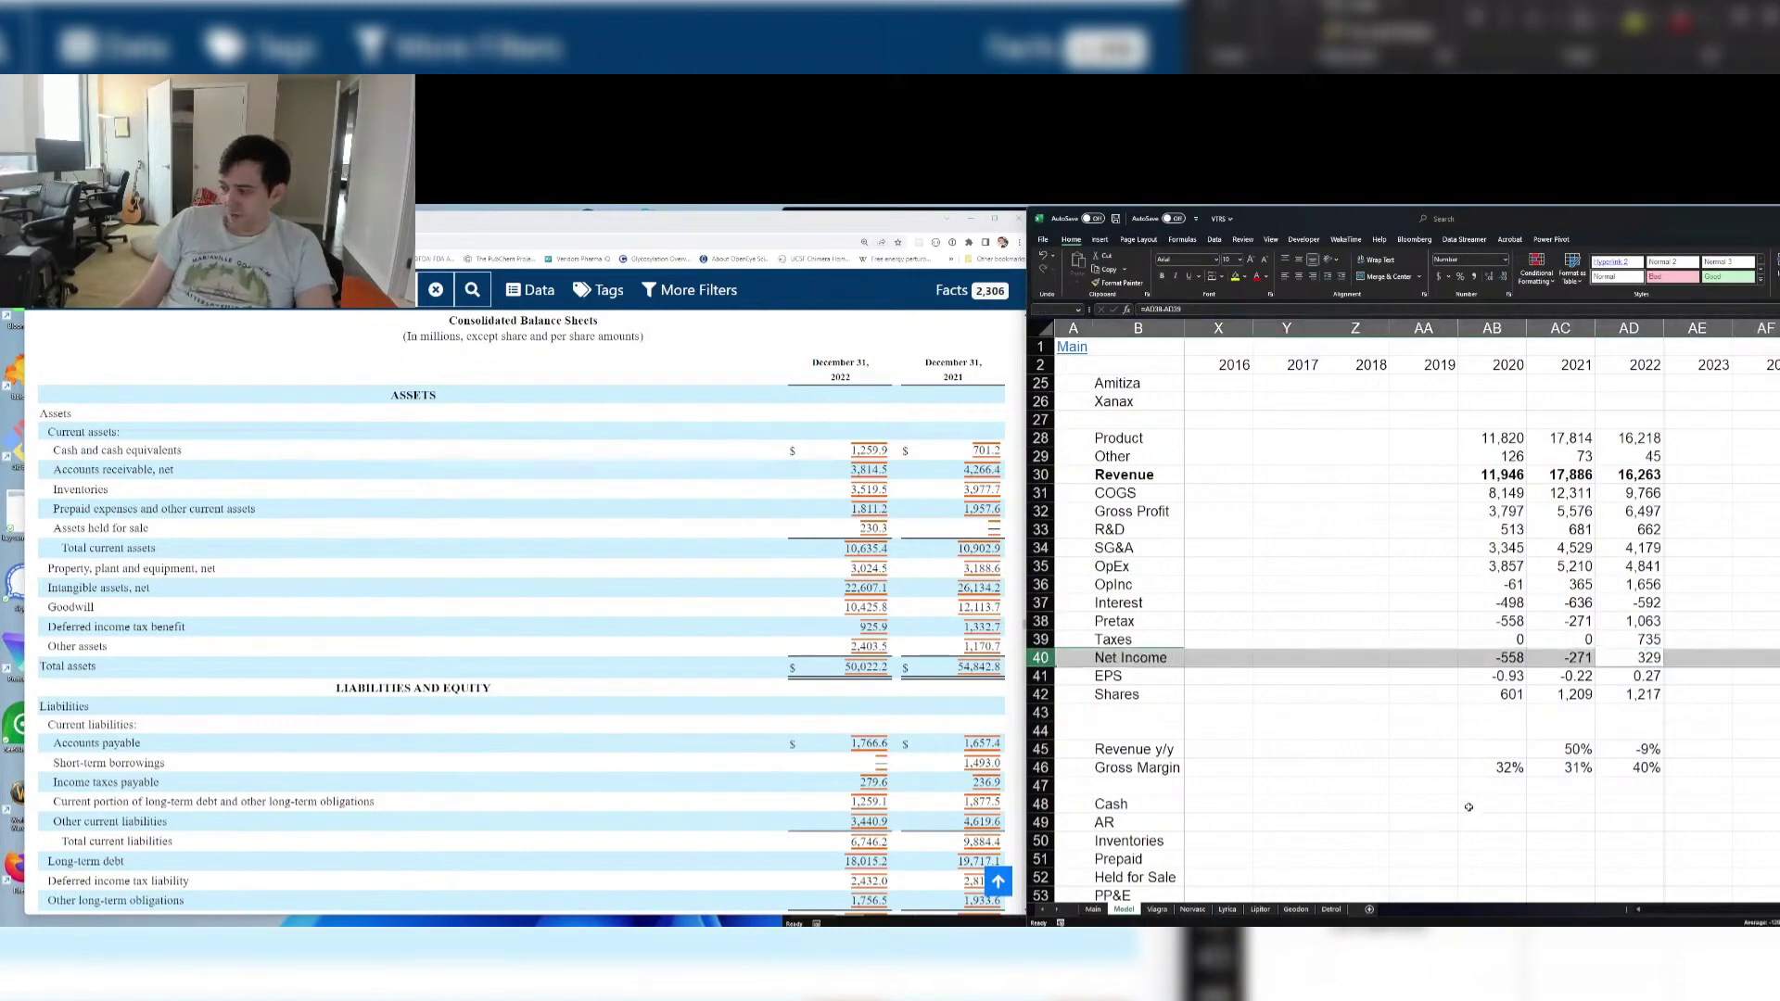
Select and review the 2020–2022 OpEx, R&D, SG&A and Net Income figures
click(1500, 803)
click(1596, 460)
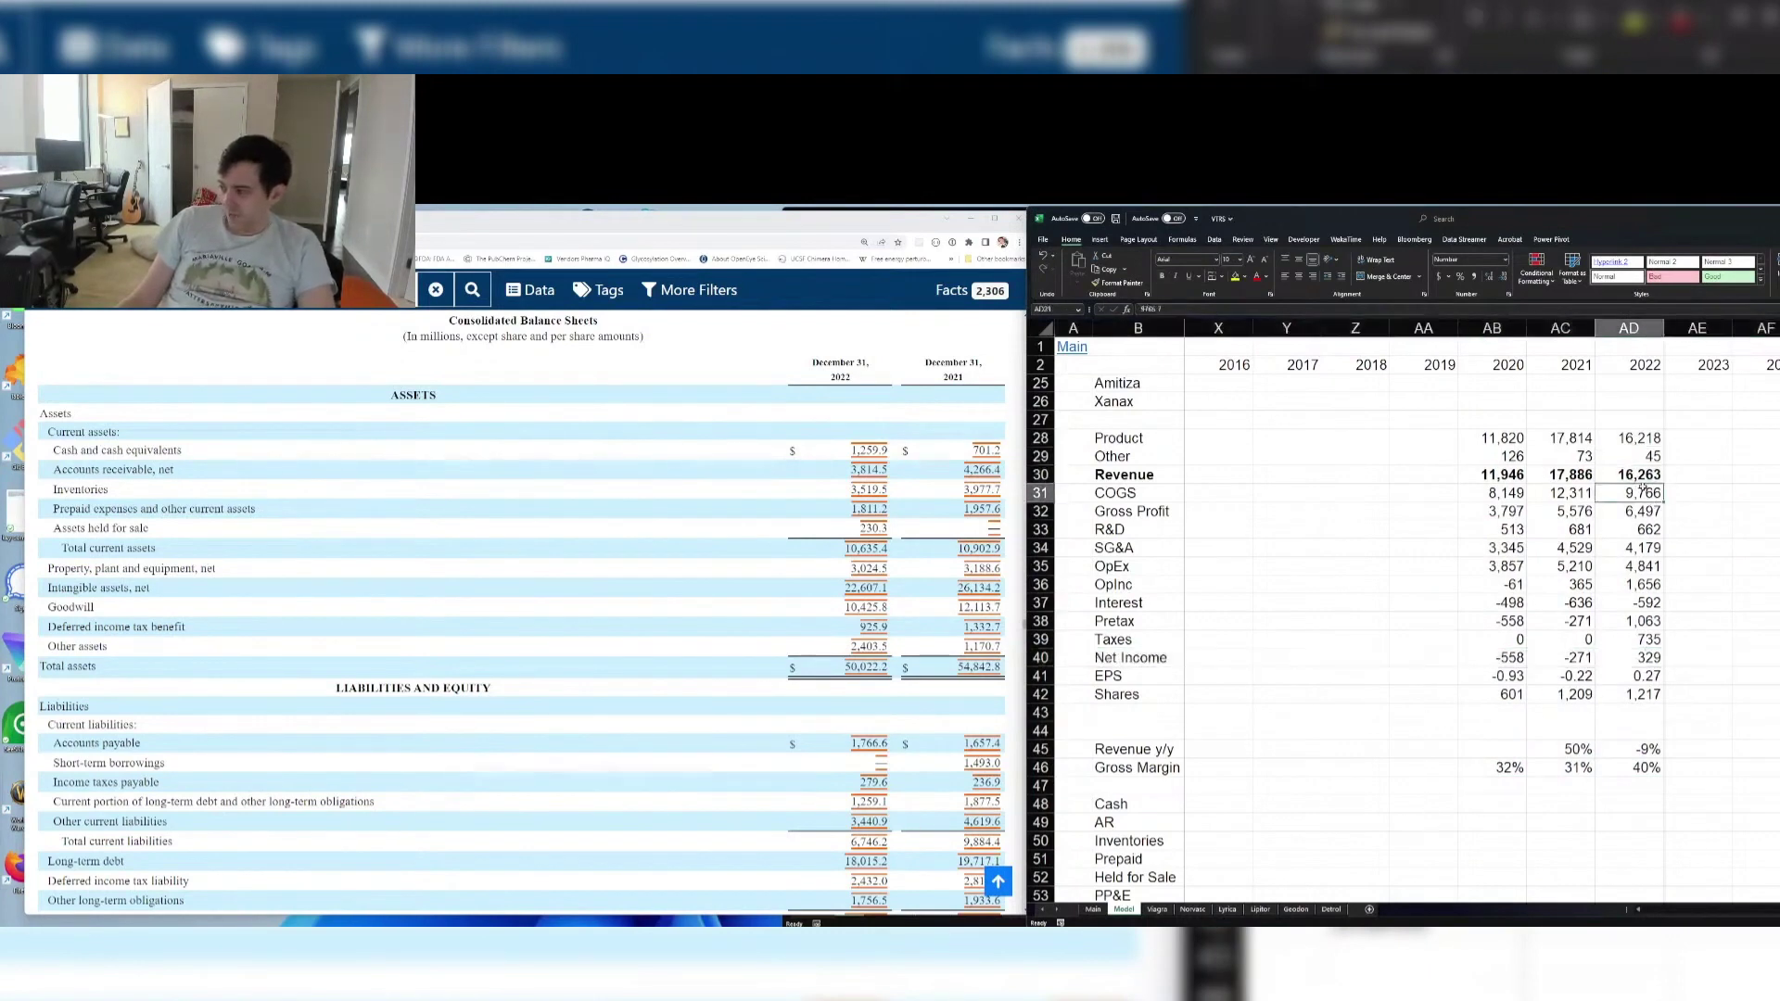
key(Down)
key(Down)
key(Down)
key(Down)
key(Down)
key(shift+Right)
drag(1493, 548, 1632, 529)
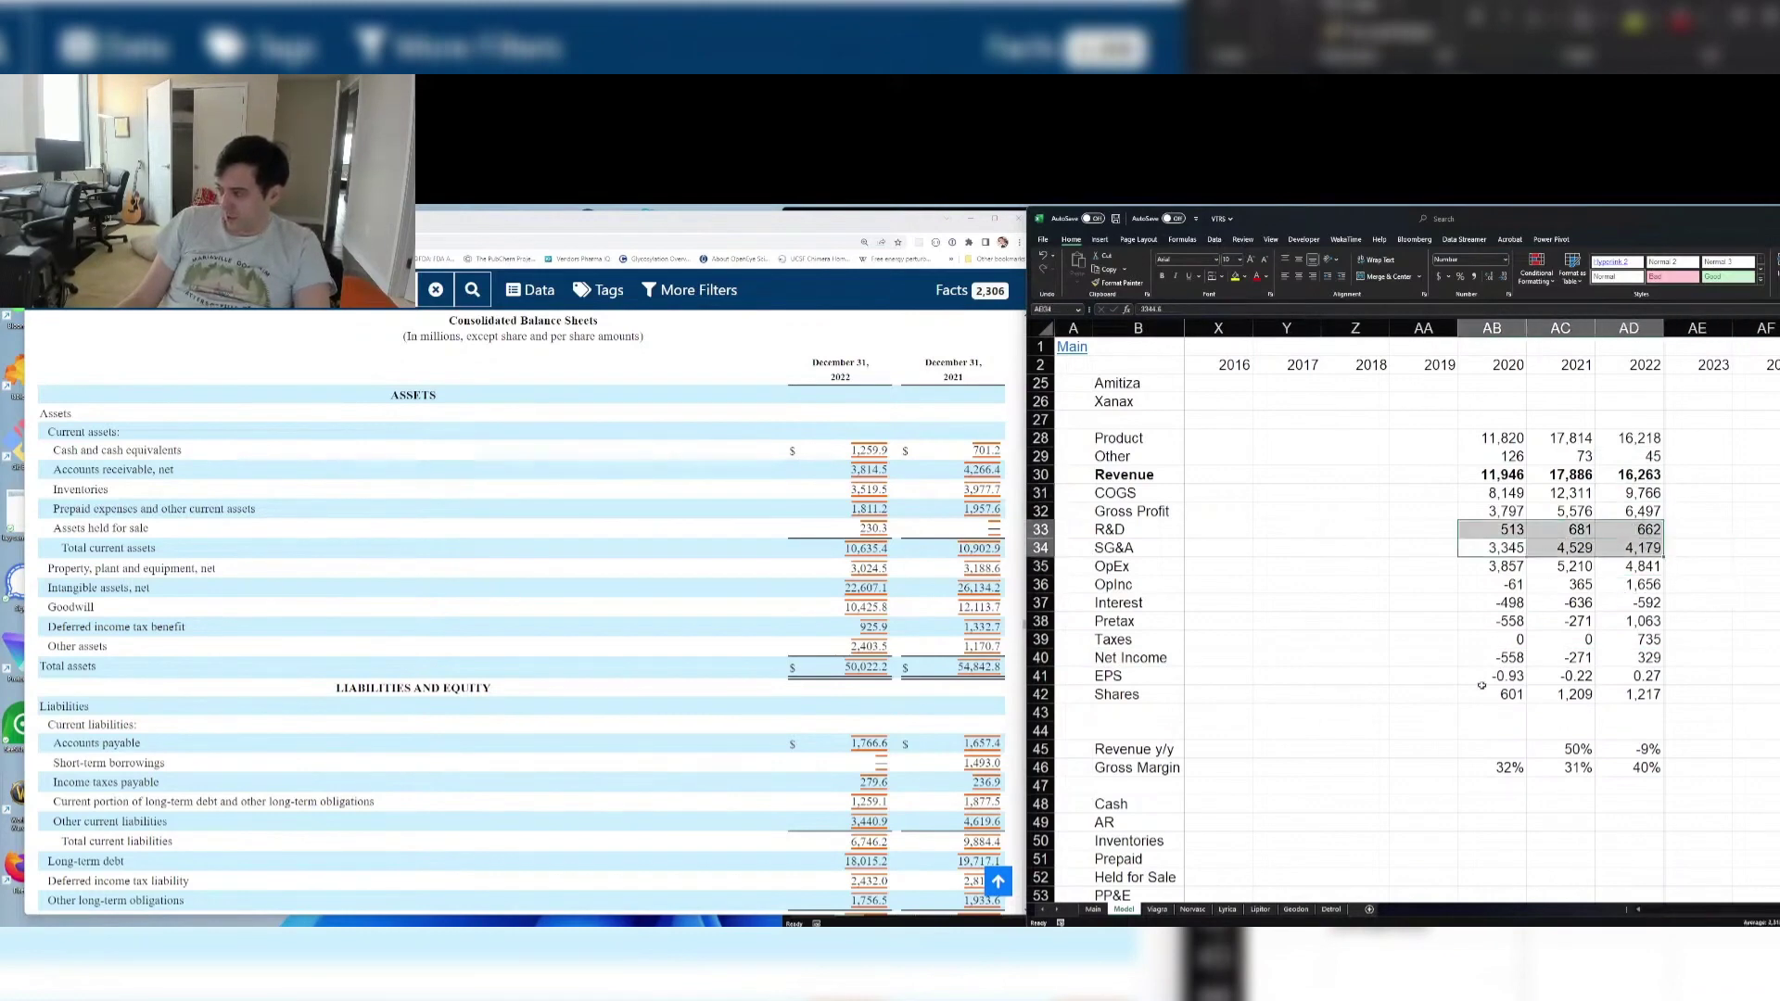
key(Right)
key(Right)
key(Down)
key(Down)
key(Down)
key(Down)
key(shift+Left)
key(shift+Left)
key(shift+Left)
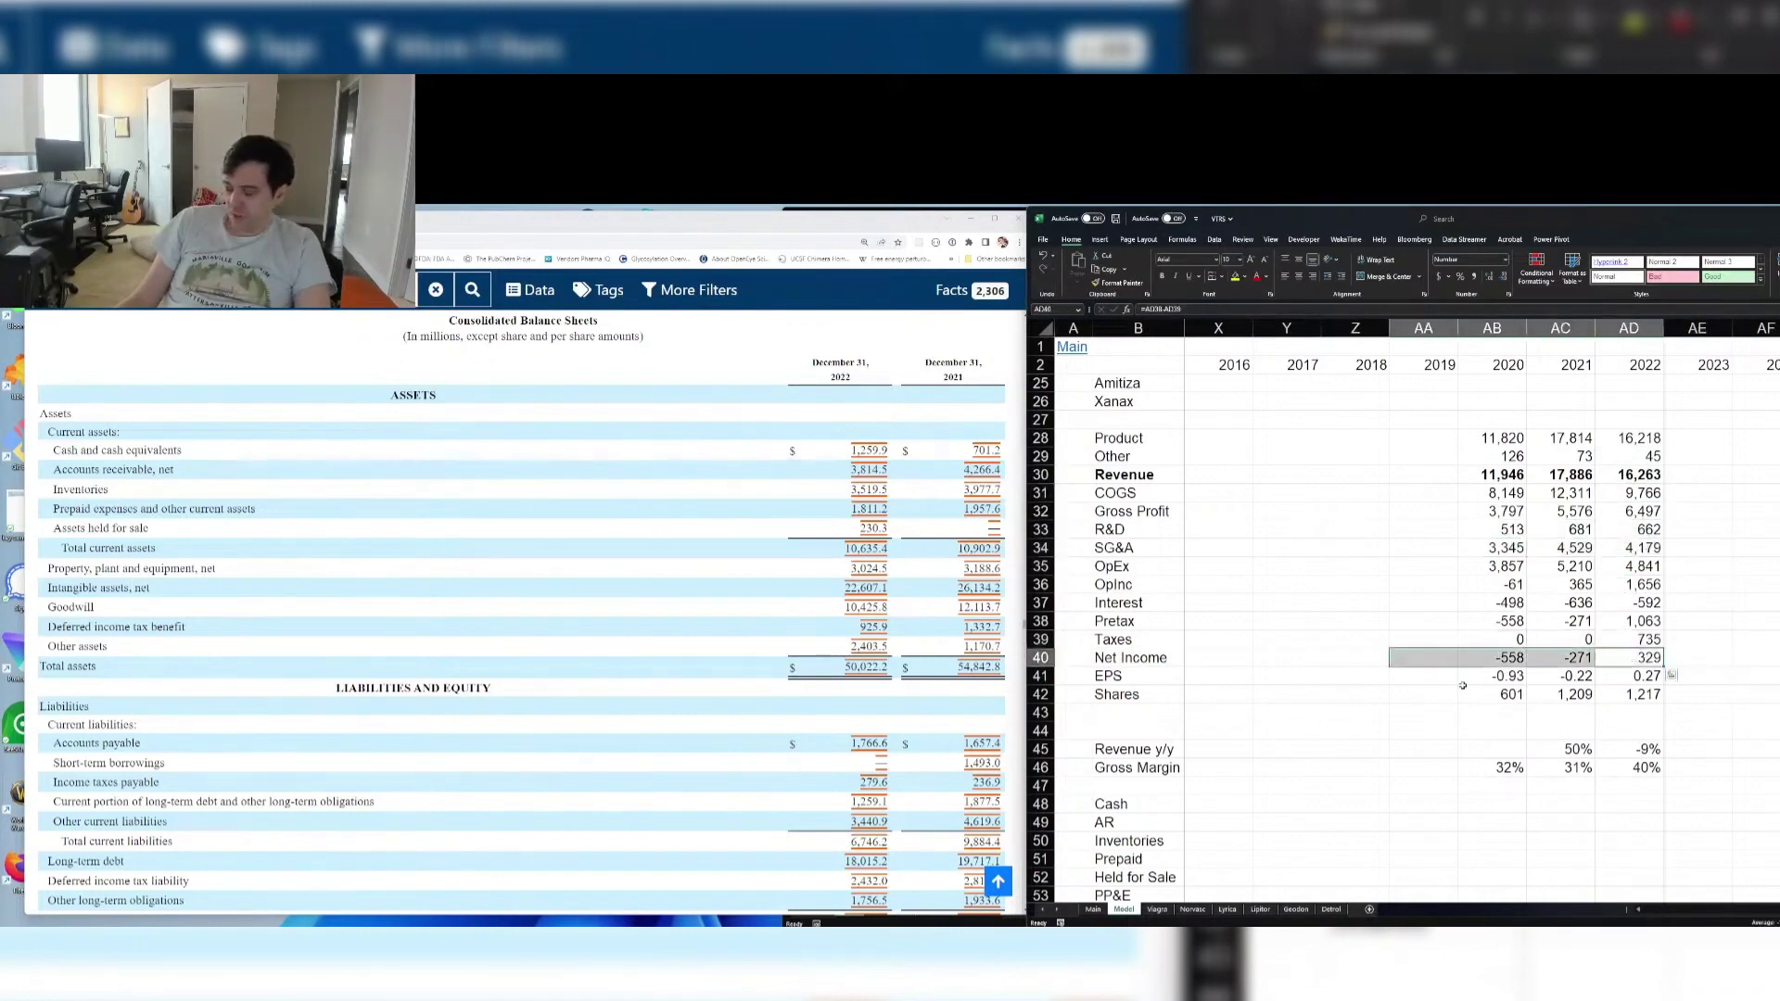
click(1521, 729)
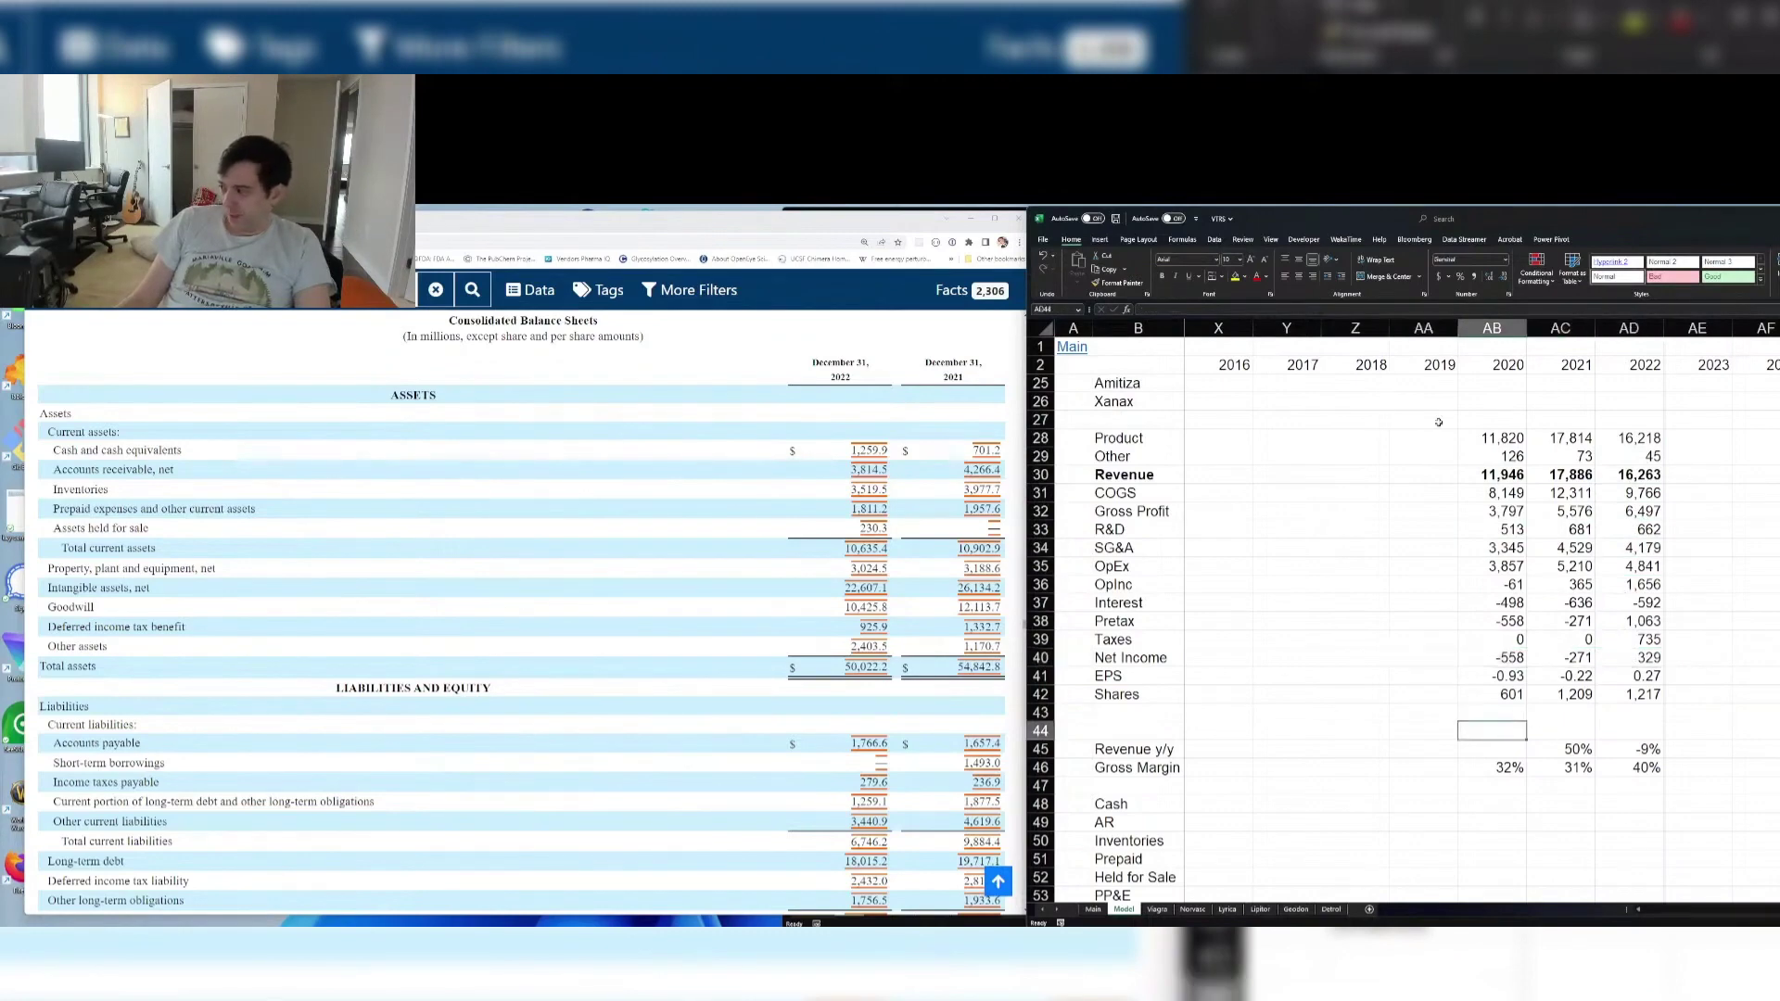
Move down to the balance sheet rows and draw a vertical divider line
key(Right)
key(Down)
key(Down)
key(Down)
scroll(1727, 779, down, 4)
scroll(1744, 730, down, 1)
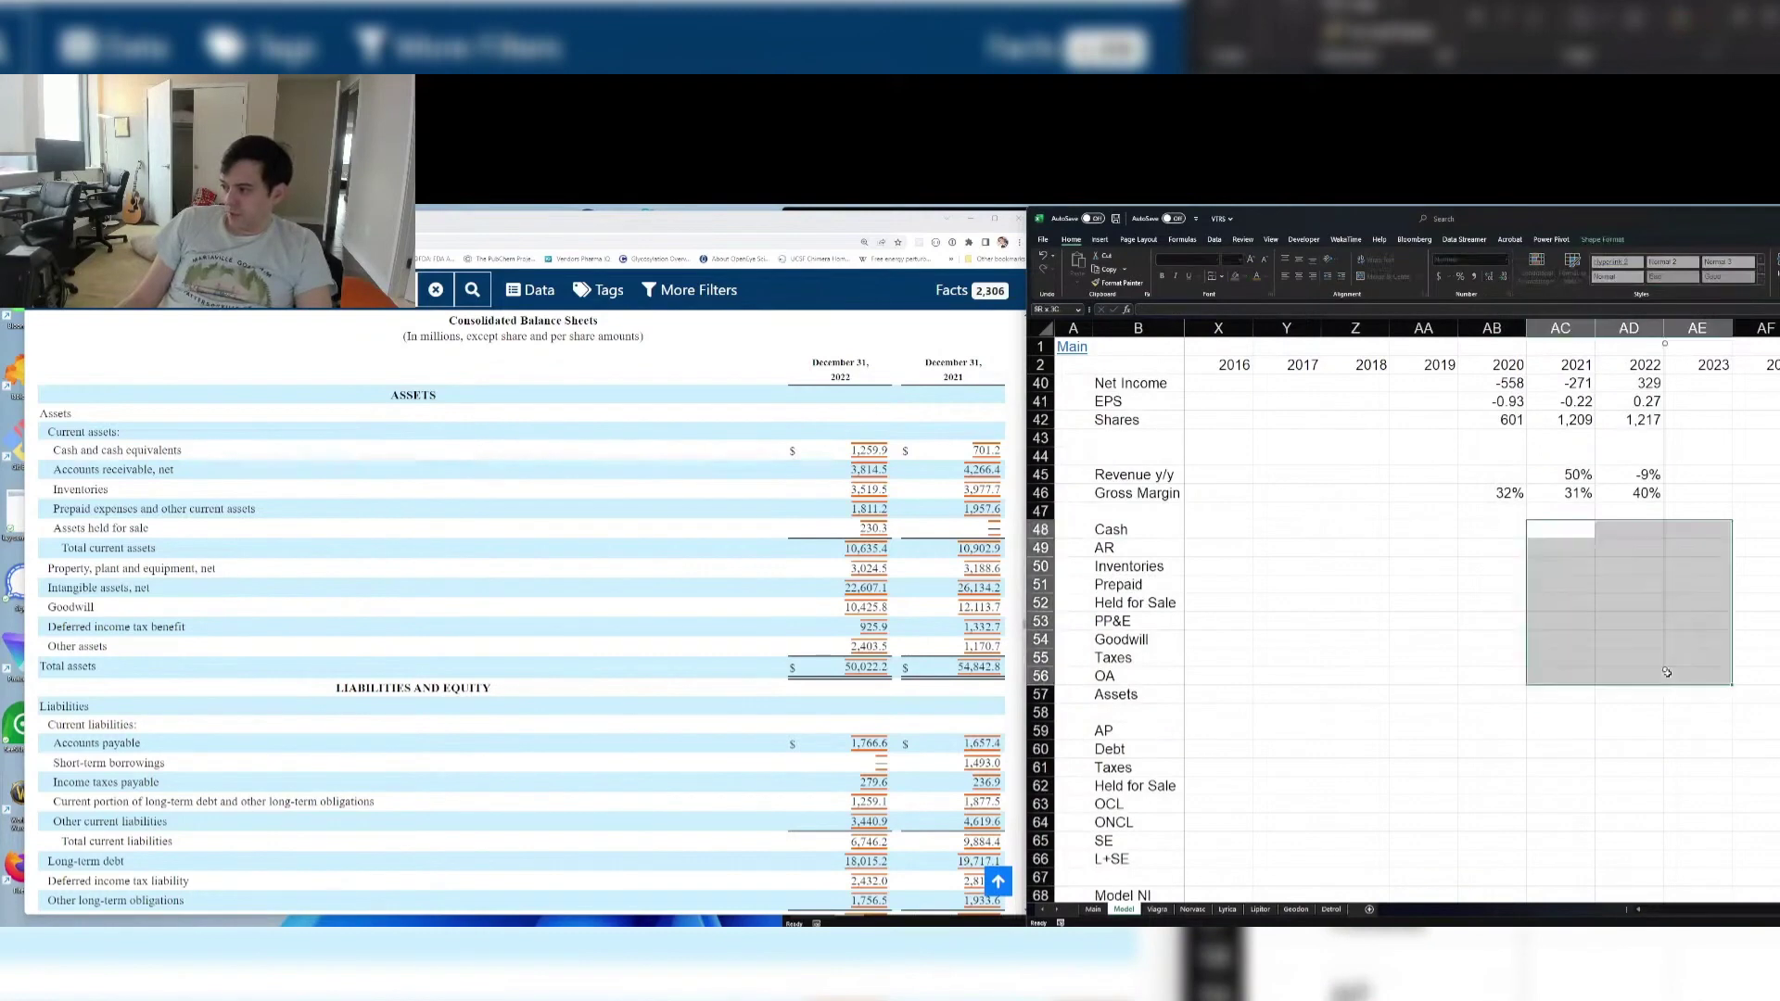
drag(1665, 344, 1665, 670)
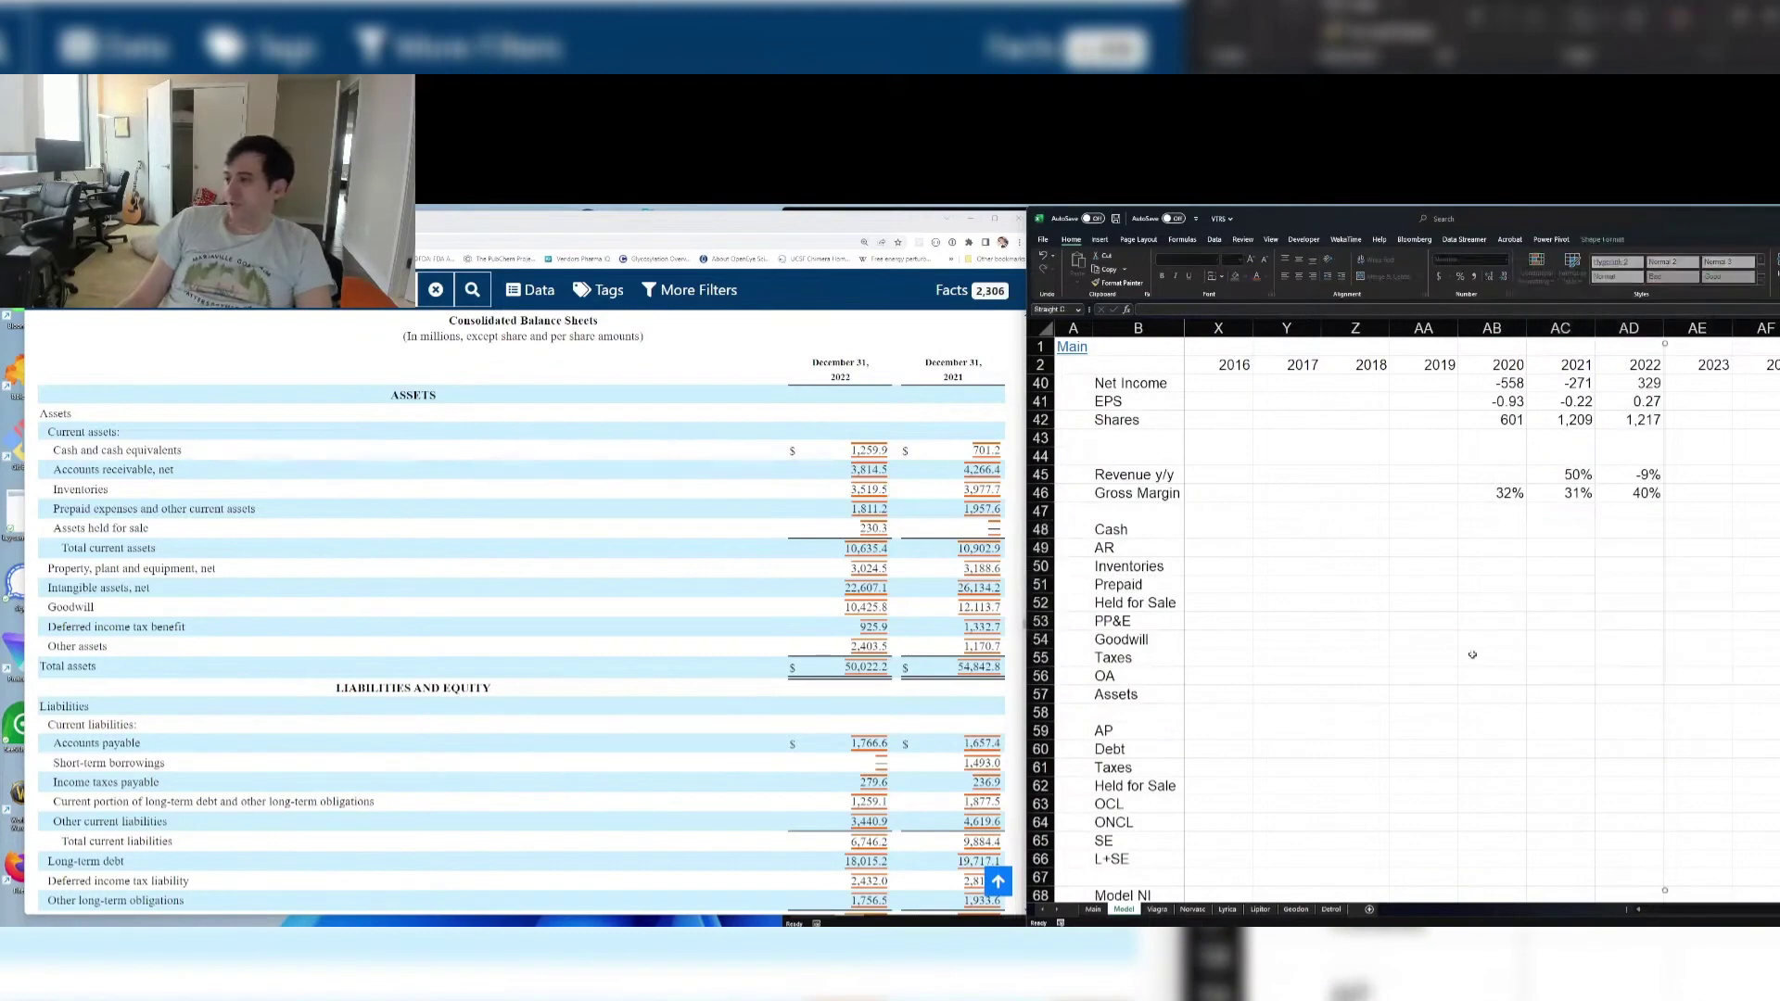
click(1629, 548)
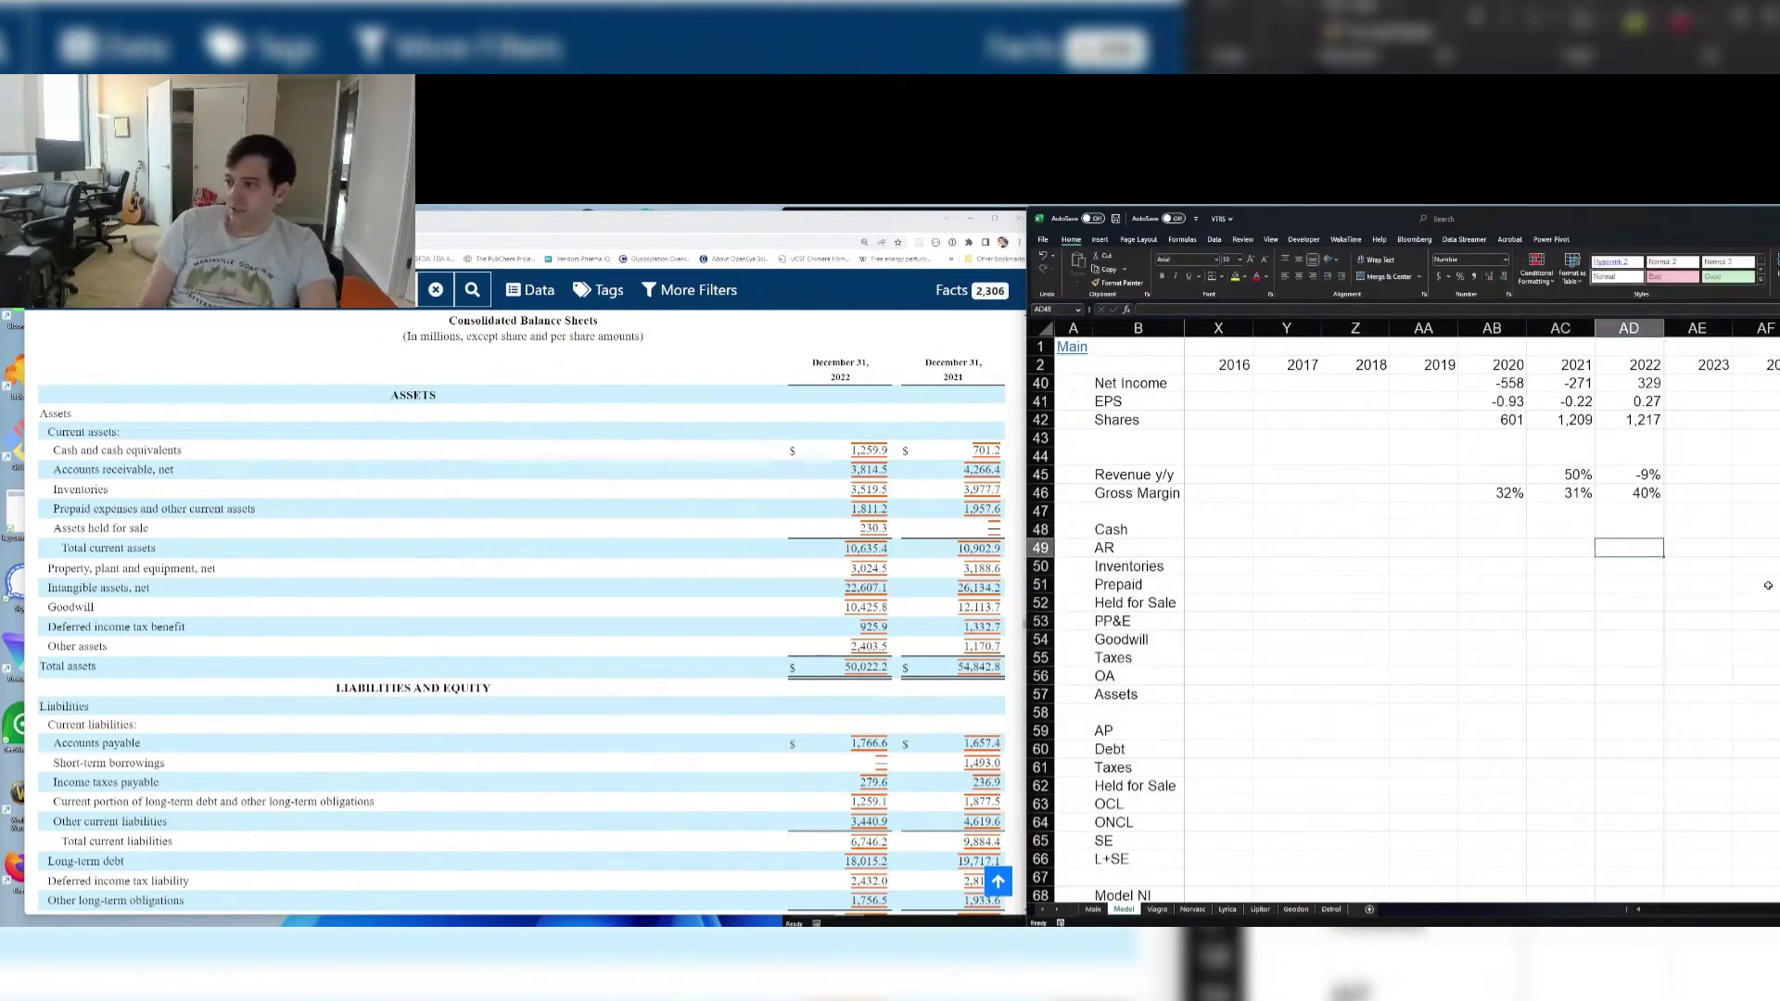
Enter 1,260 as the 2022 Cash balance
key(Up)
text(1260)
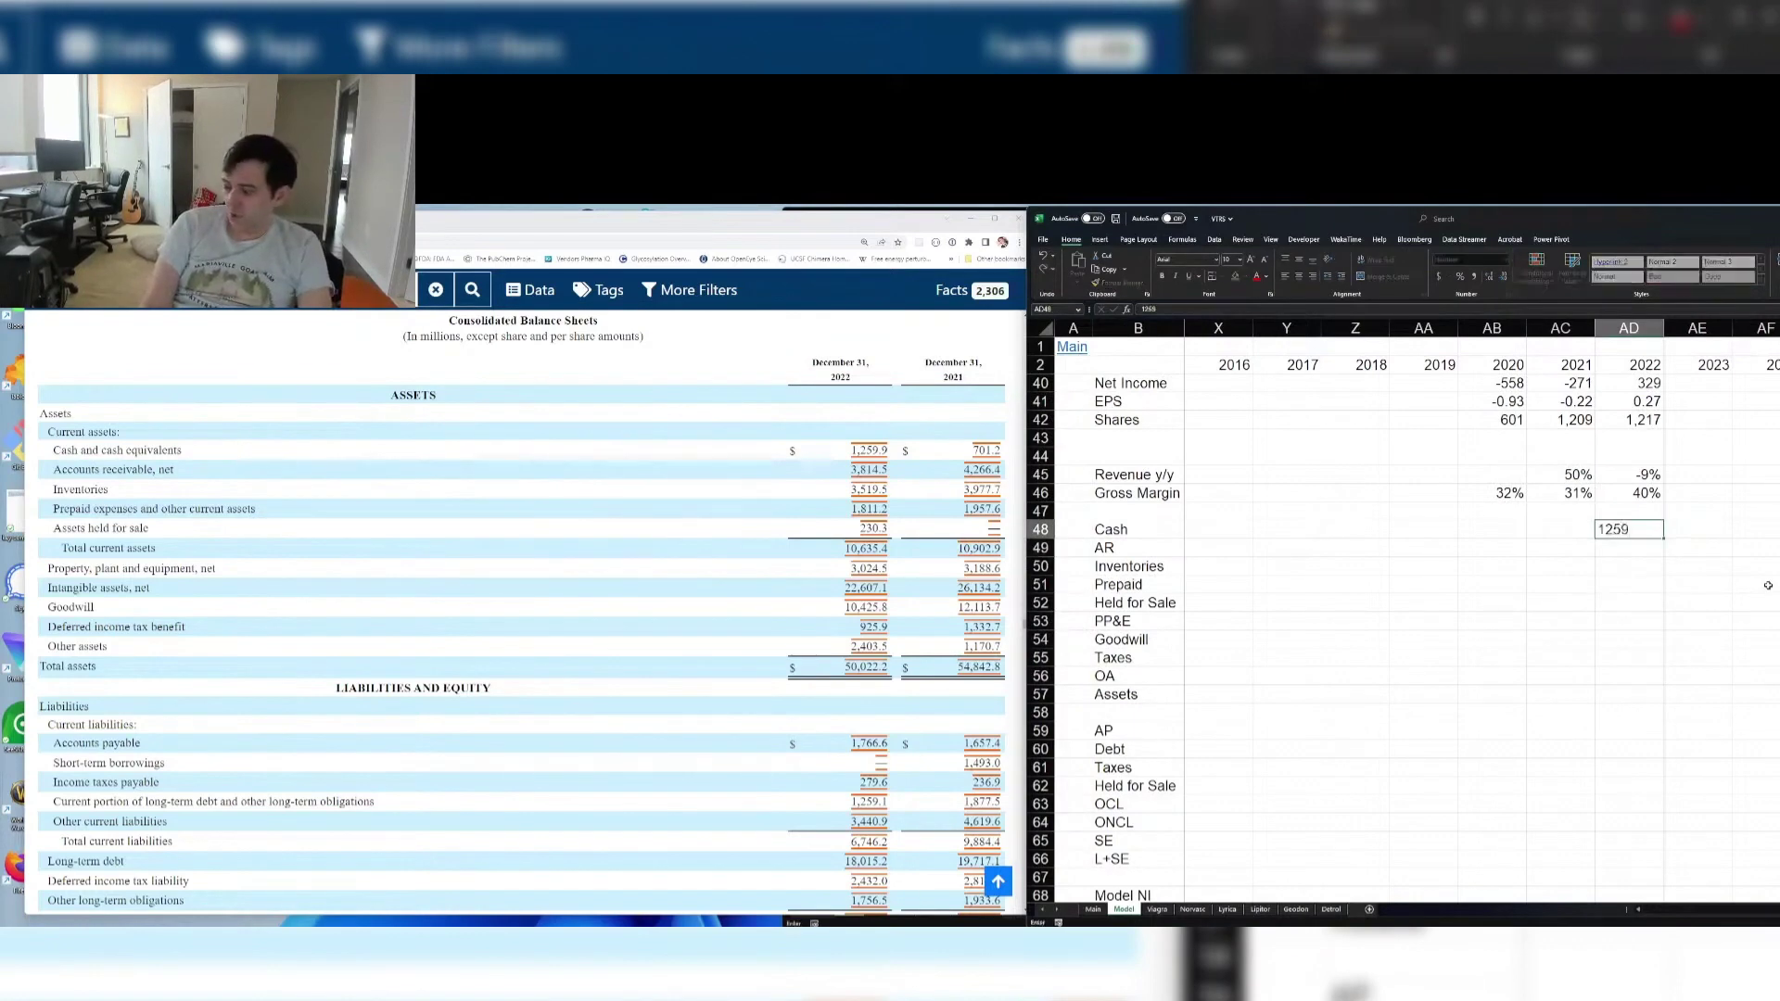
key(Return)
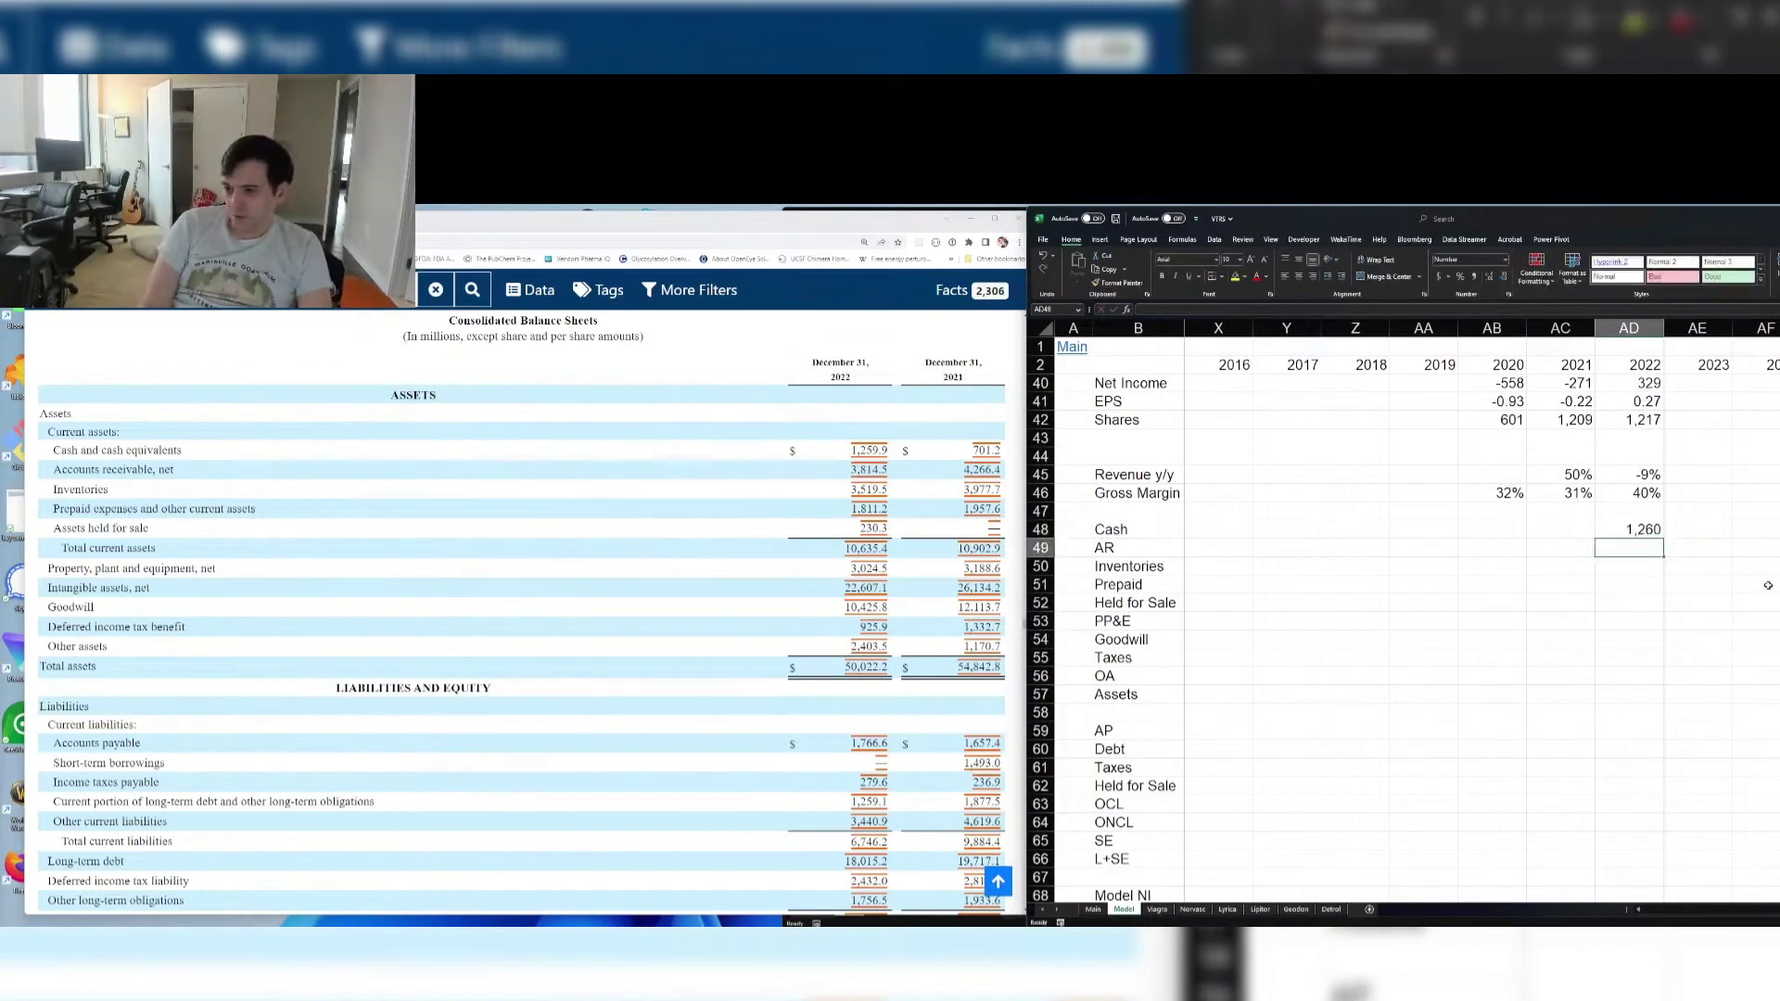
key(Up)
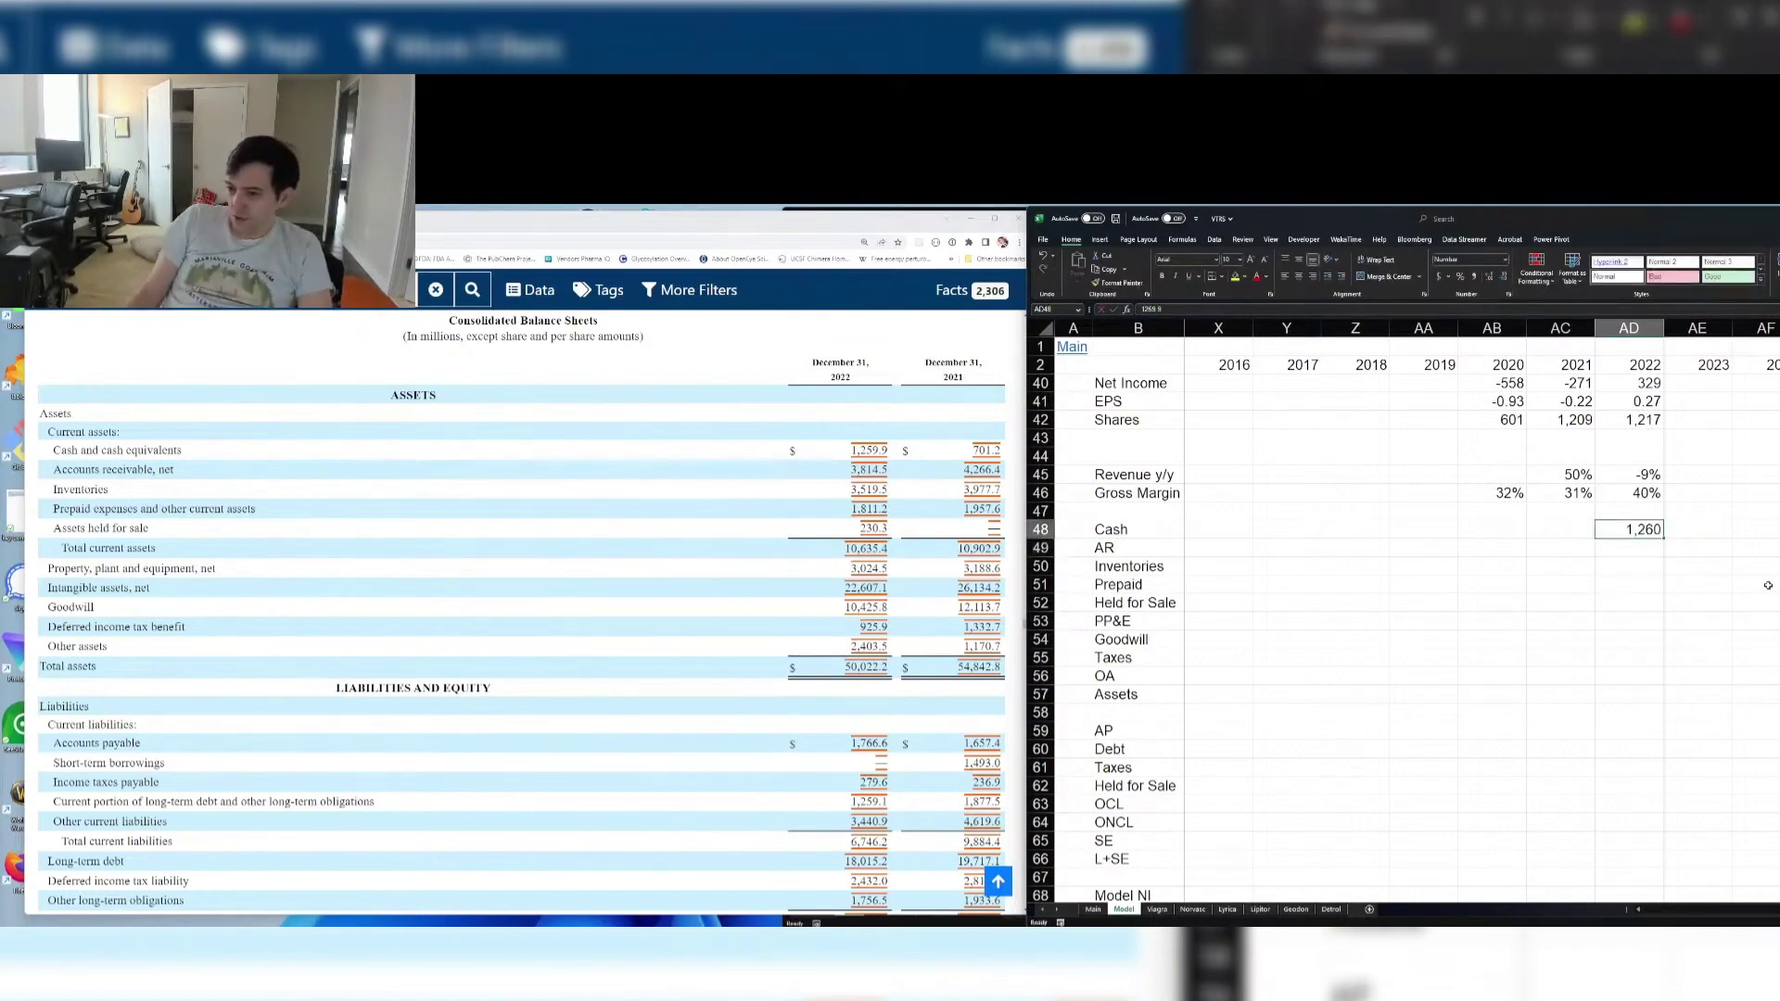
Move the filing window to the right and launch Windows Magnifier
drag(683, 227, 1613, 283)
key(super)
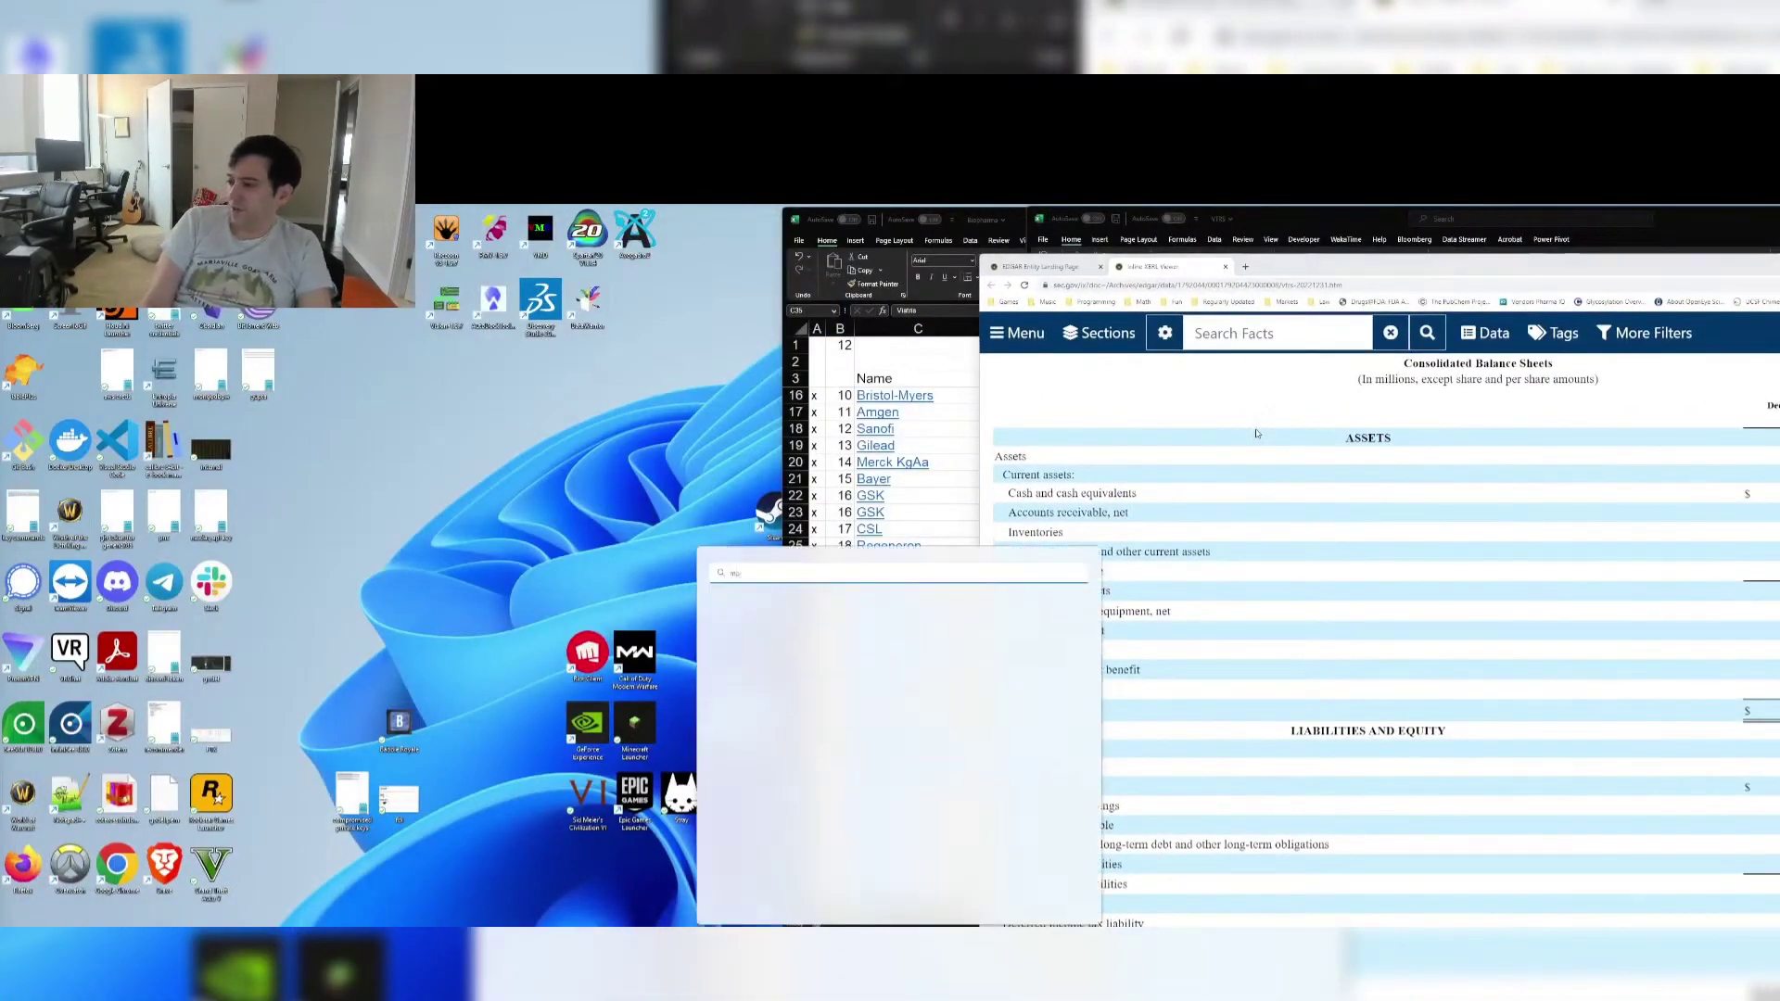
text(magnifier)
key(Return)
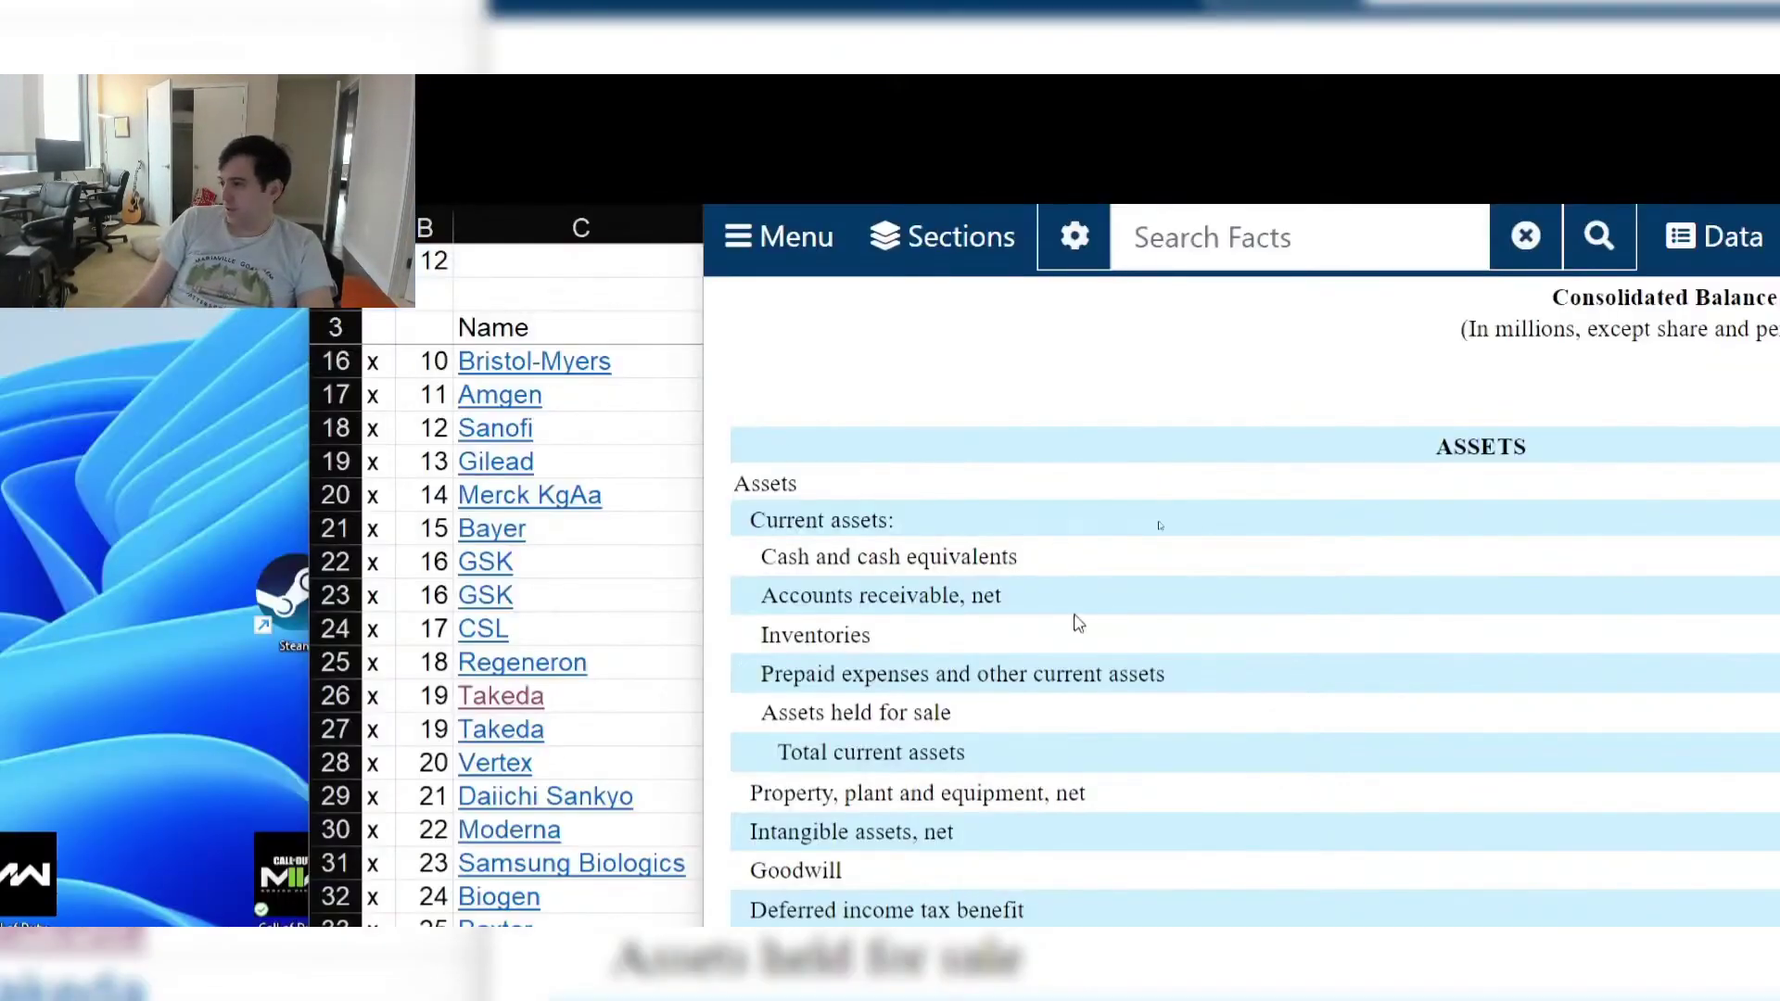
Highlight the Cash label, pan left, then reset magnification to 100%
drag(759, 559, 1083, 570)
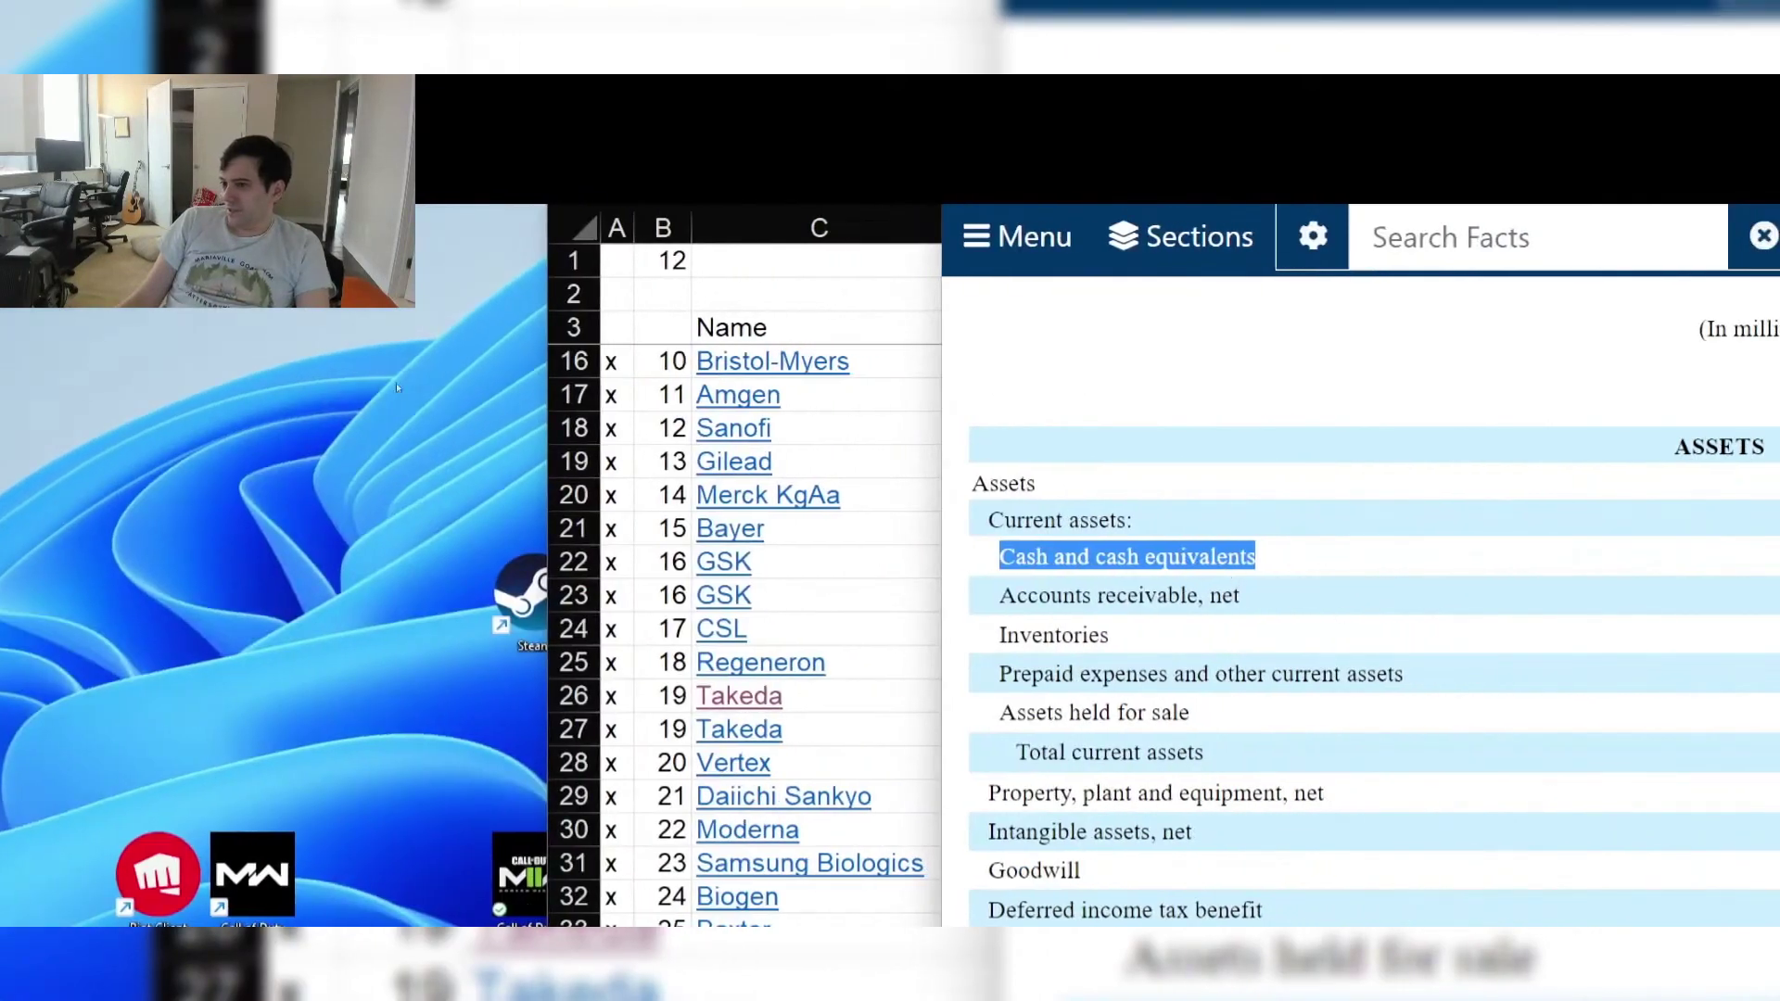
click(366, 399)
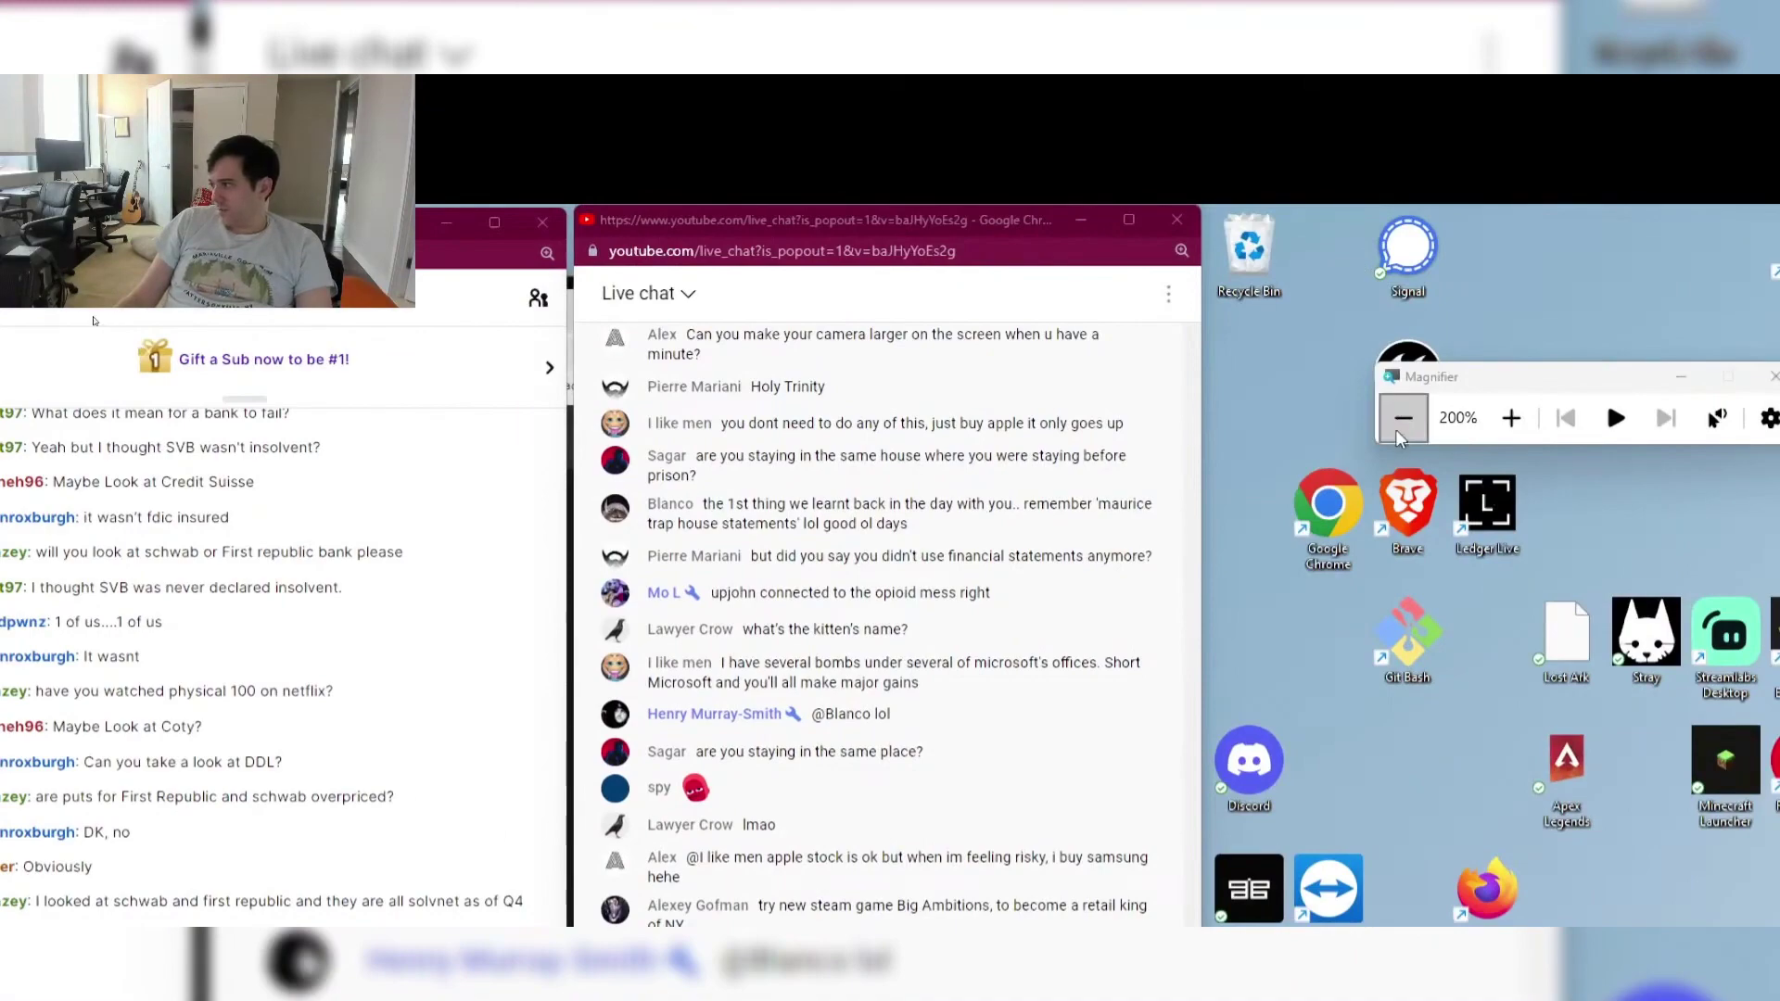
click(1400, 422)
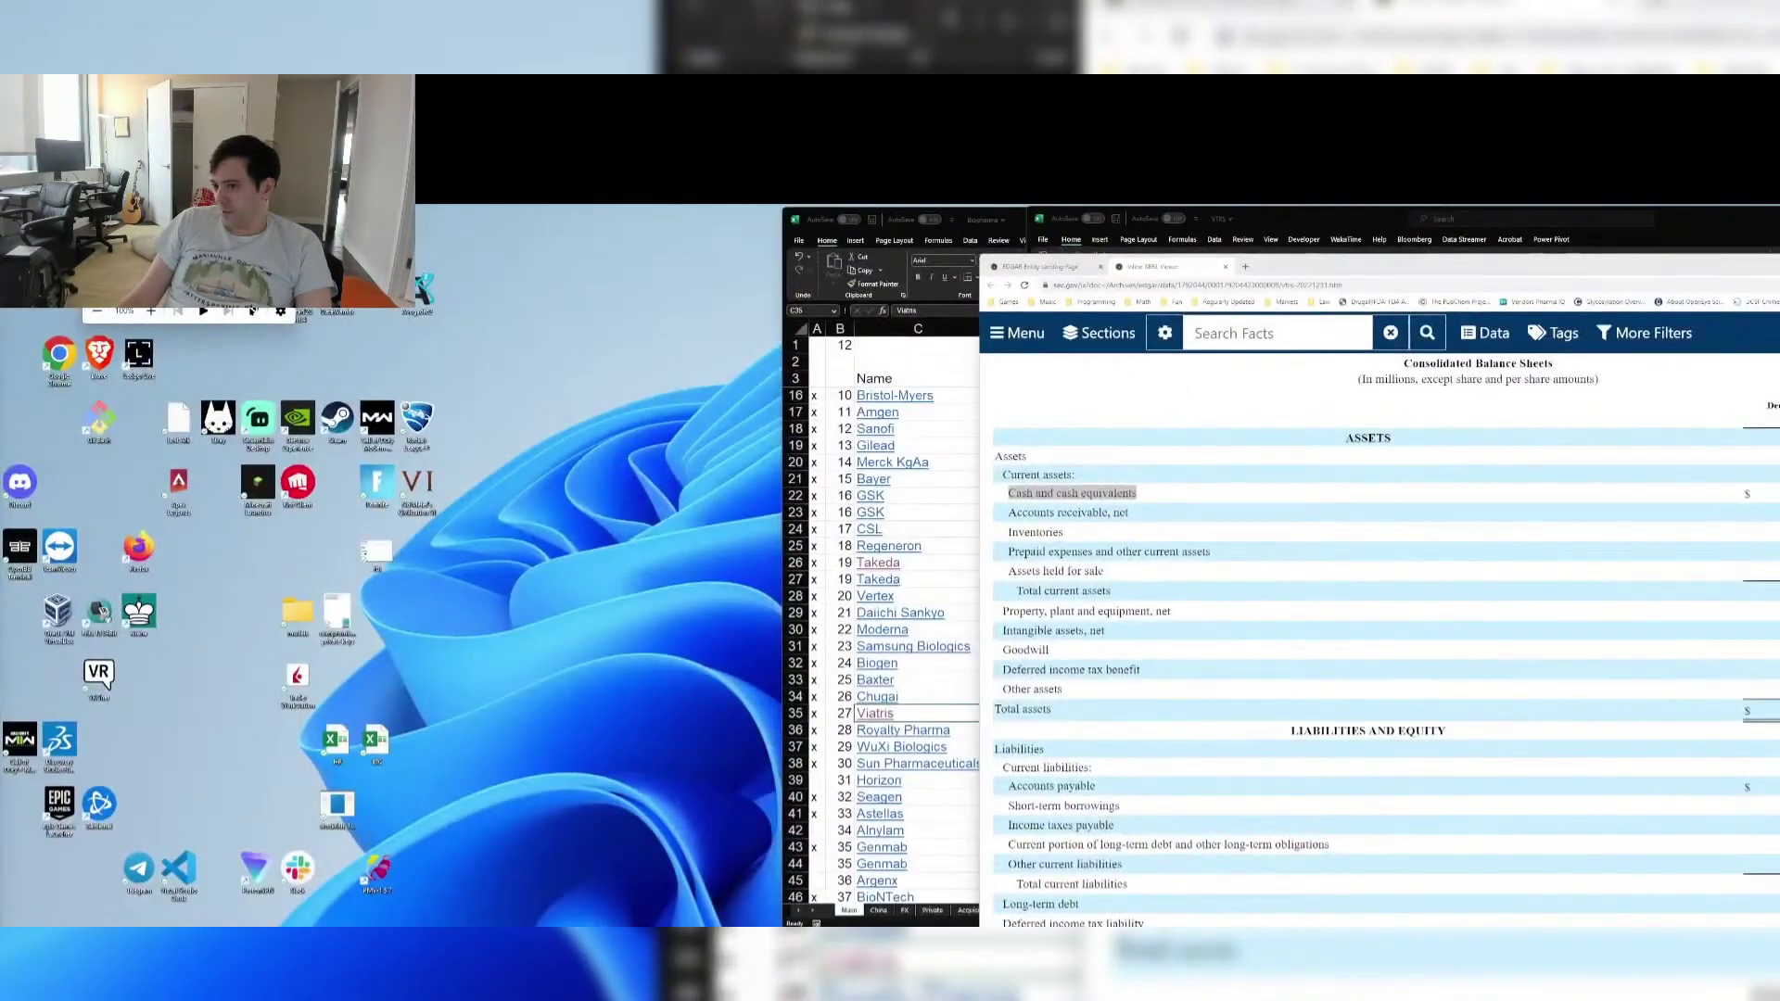
Arrange the filing over the model and highlight its 2022 cash line
drag(1435, 269, 1018, 266)
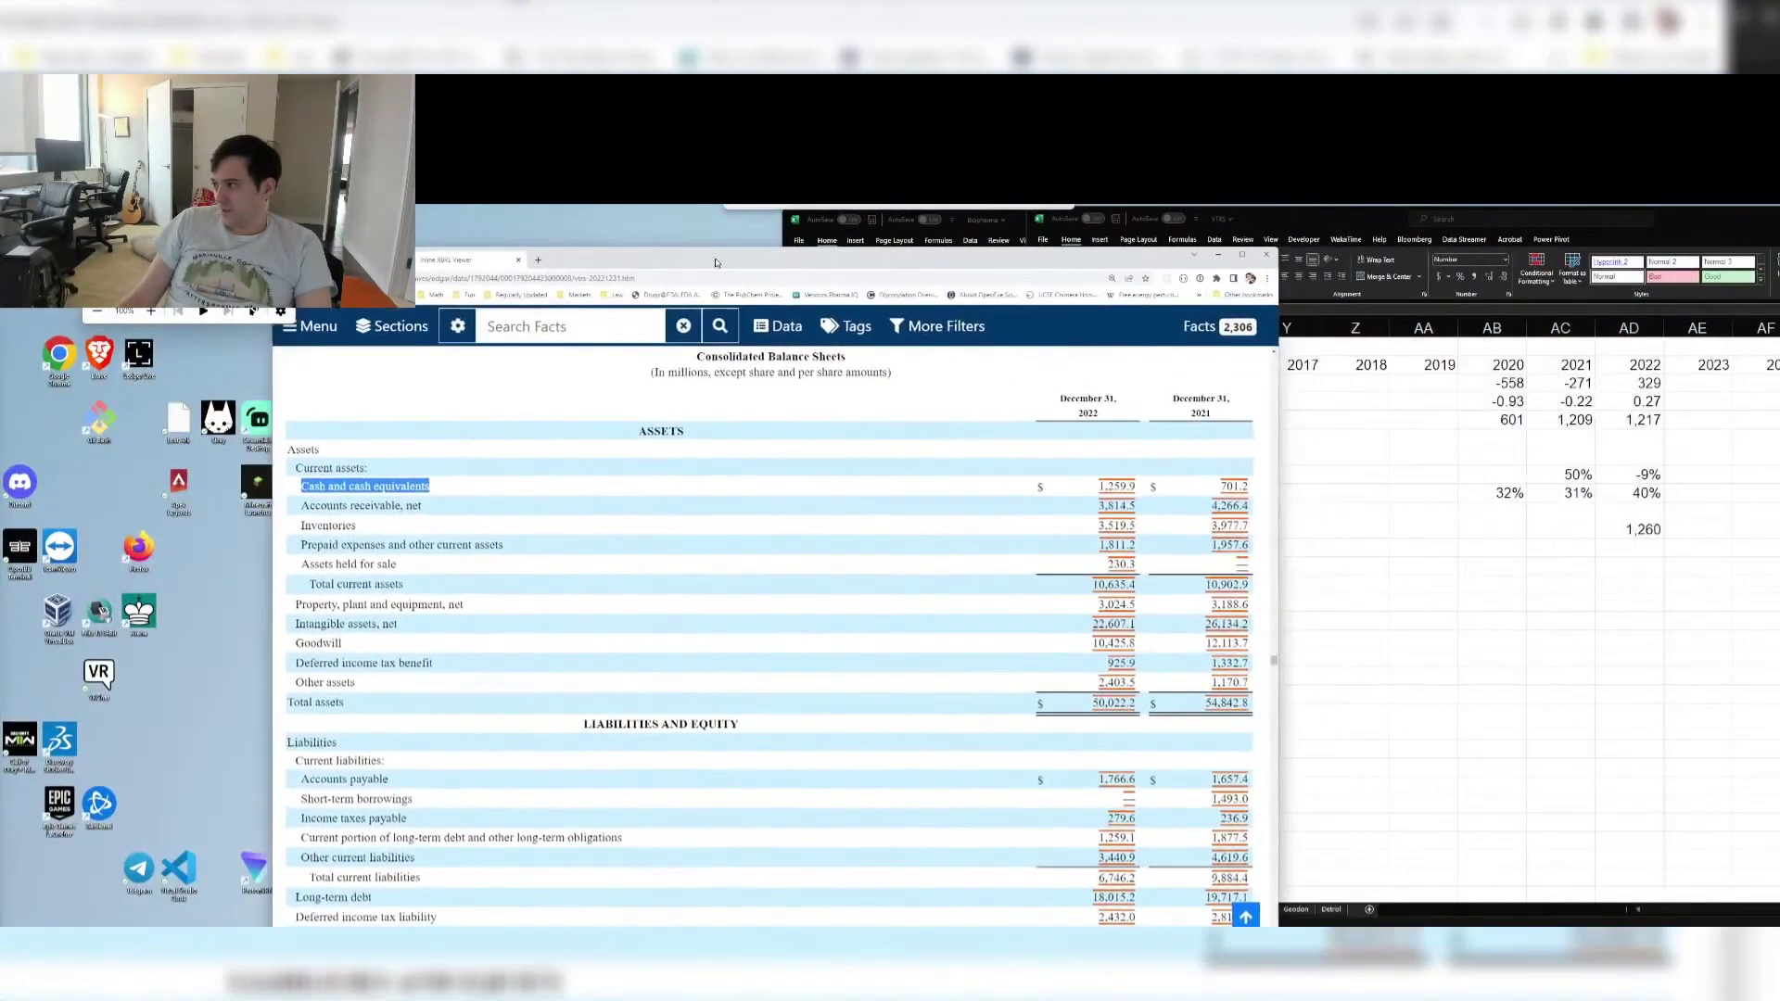
click(1655, 555)
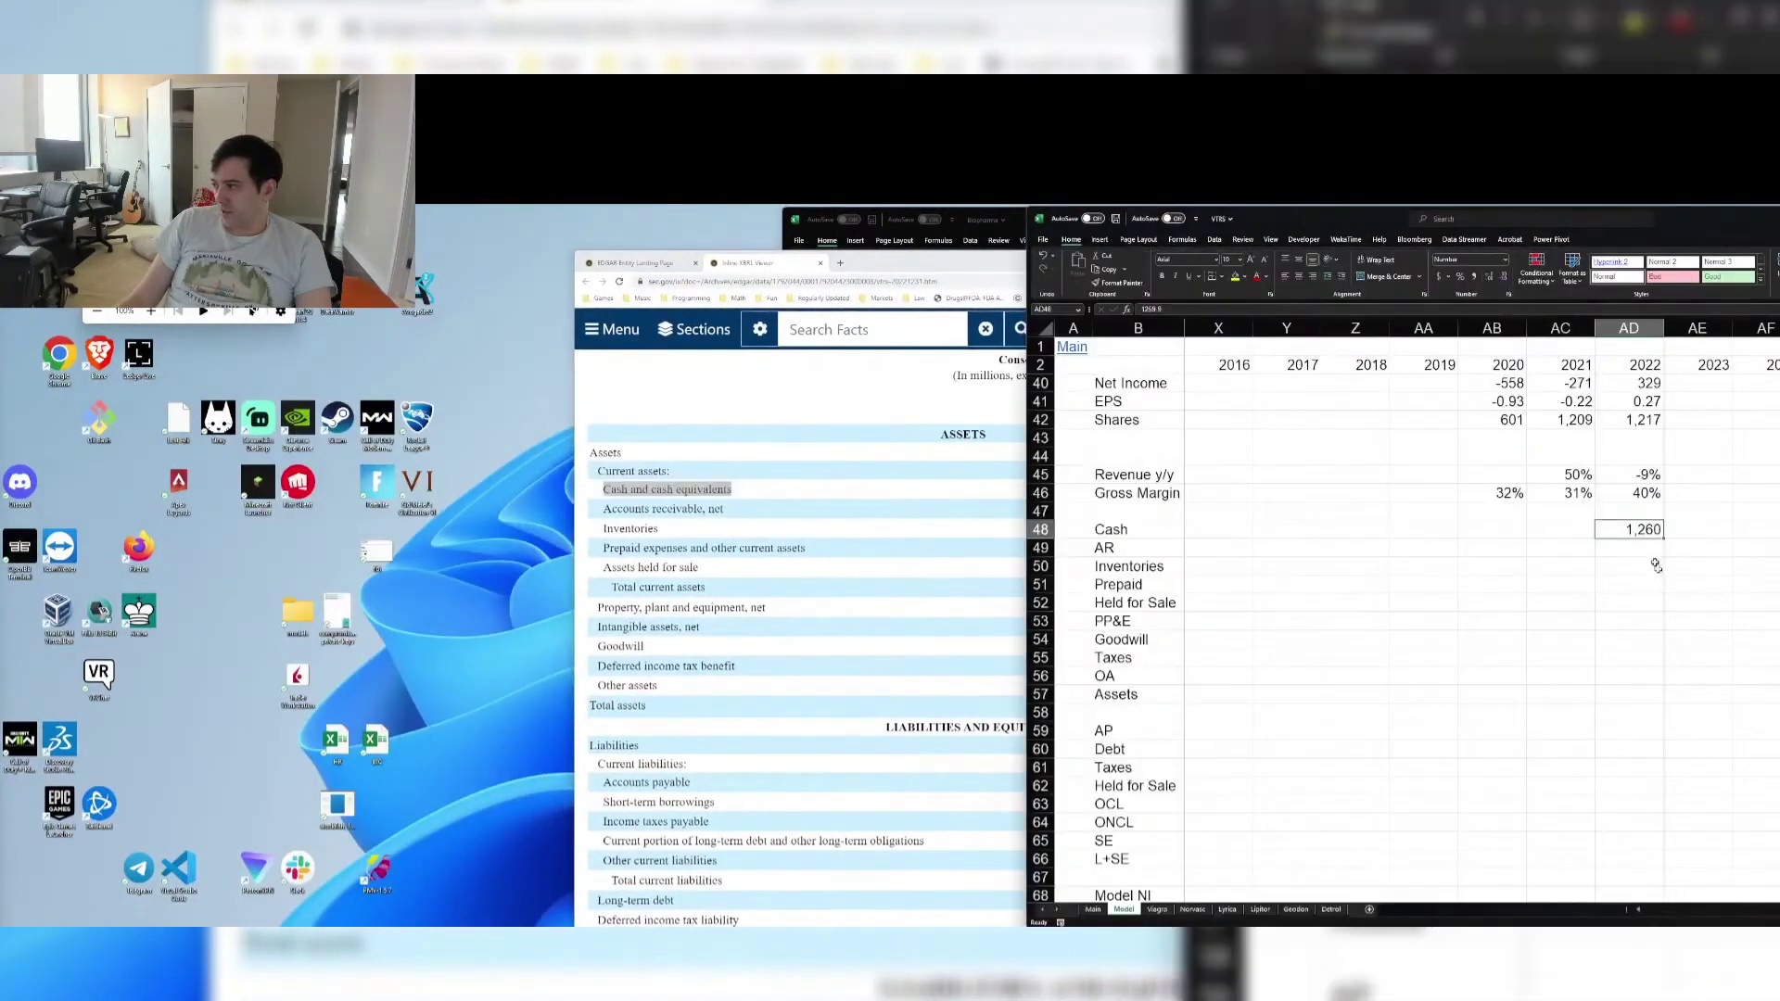
click(1613, 554)
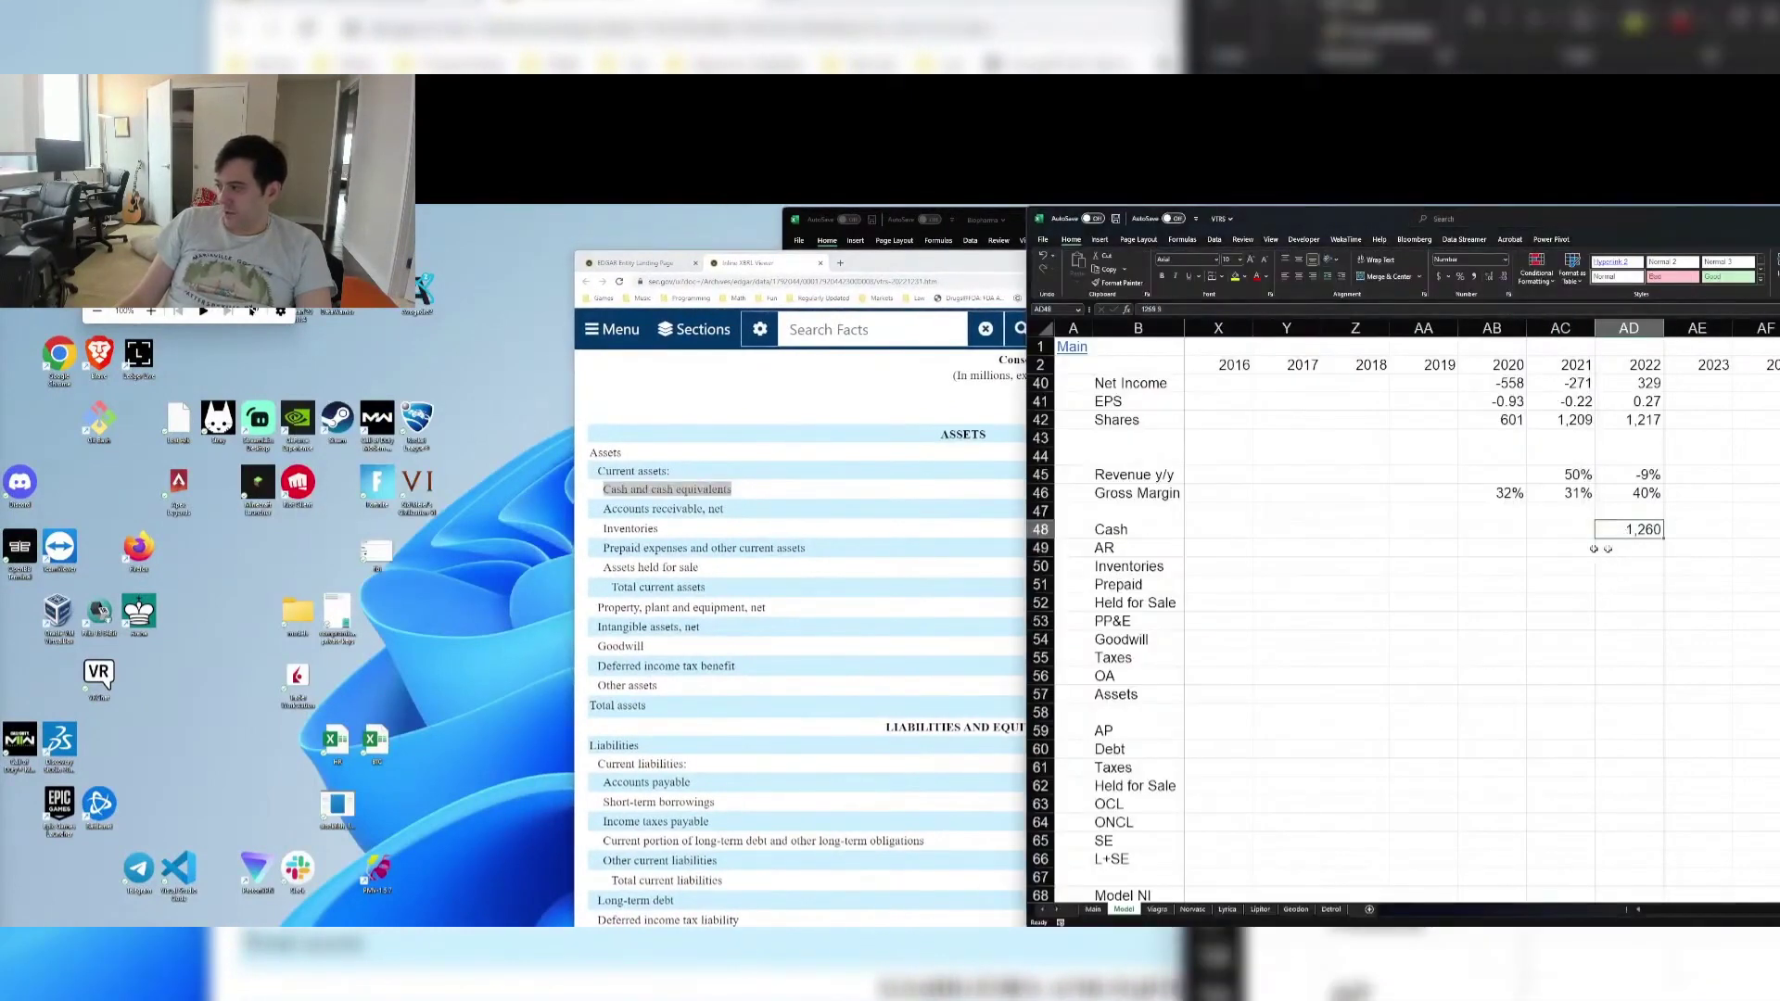
click(739, 461)
drag(603, 488, 1479, 489)
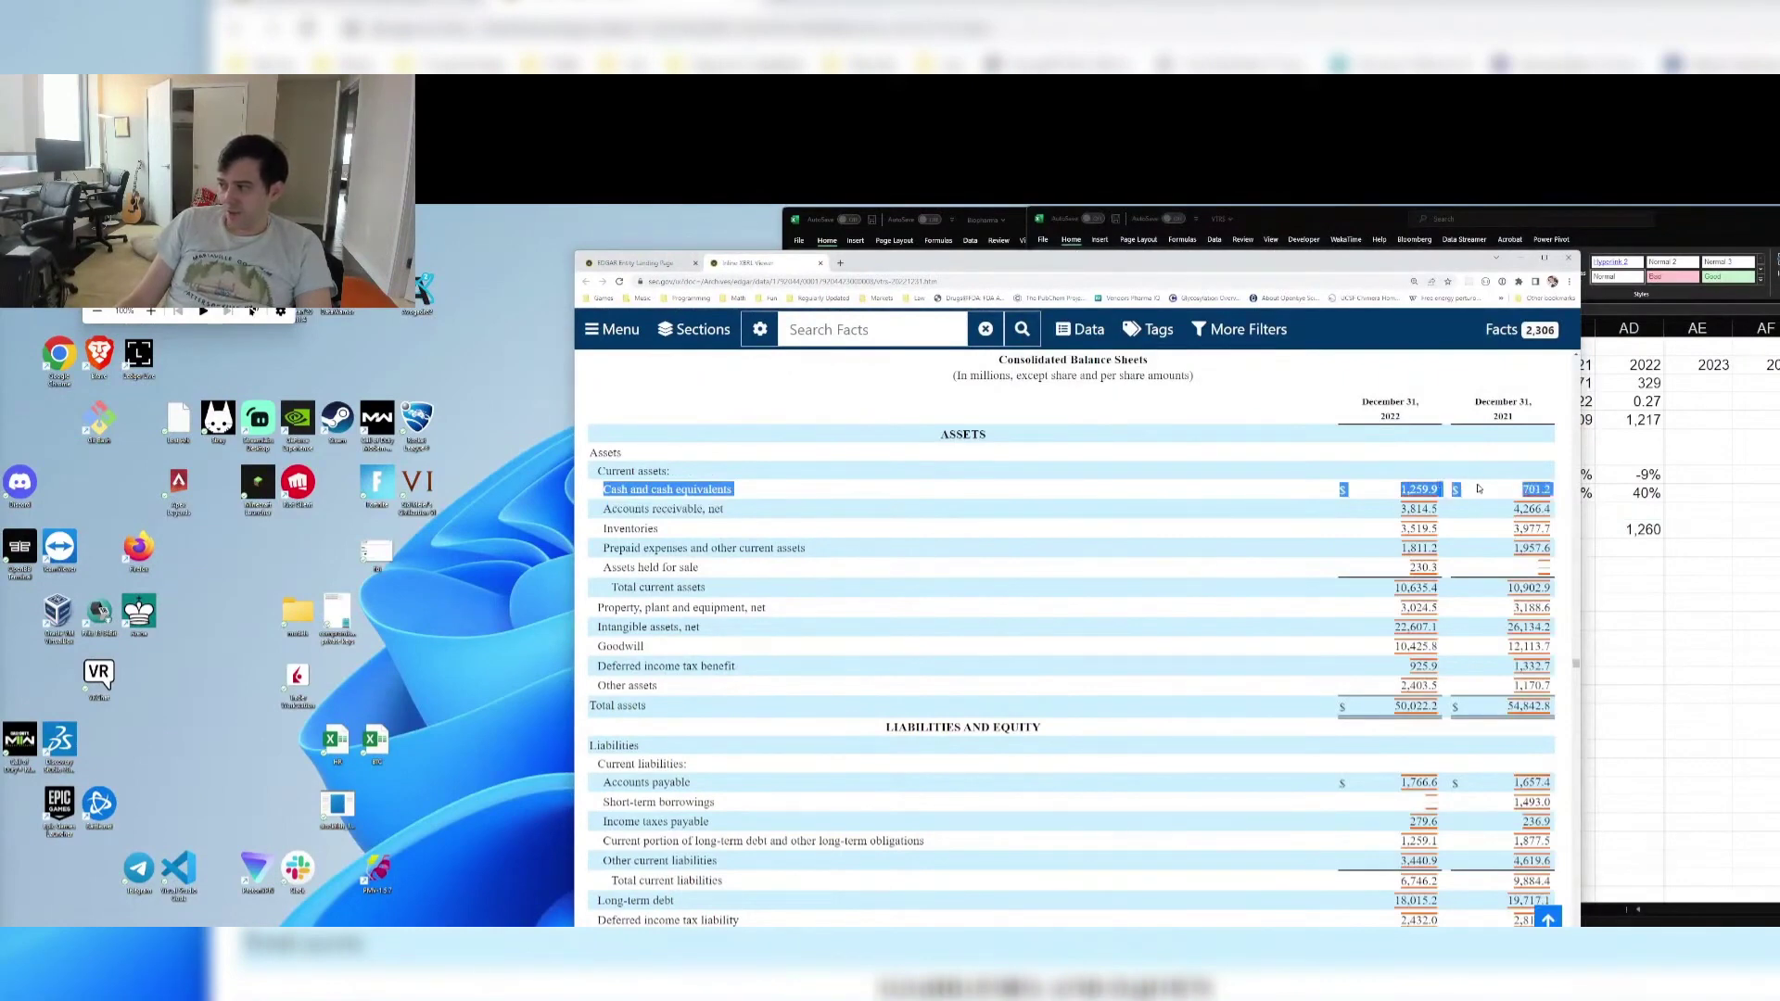
Enter 3,814.5 as 2022 accounts receivable in AD49
click(1632, 533)
click(1655, 549)
key(alt+Tab)
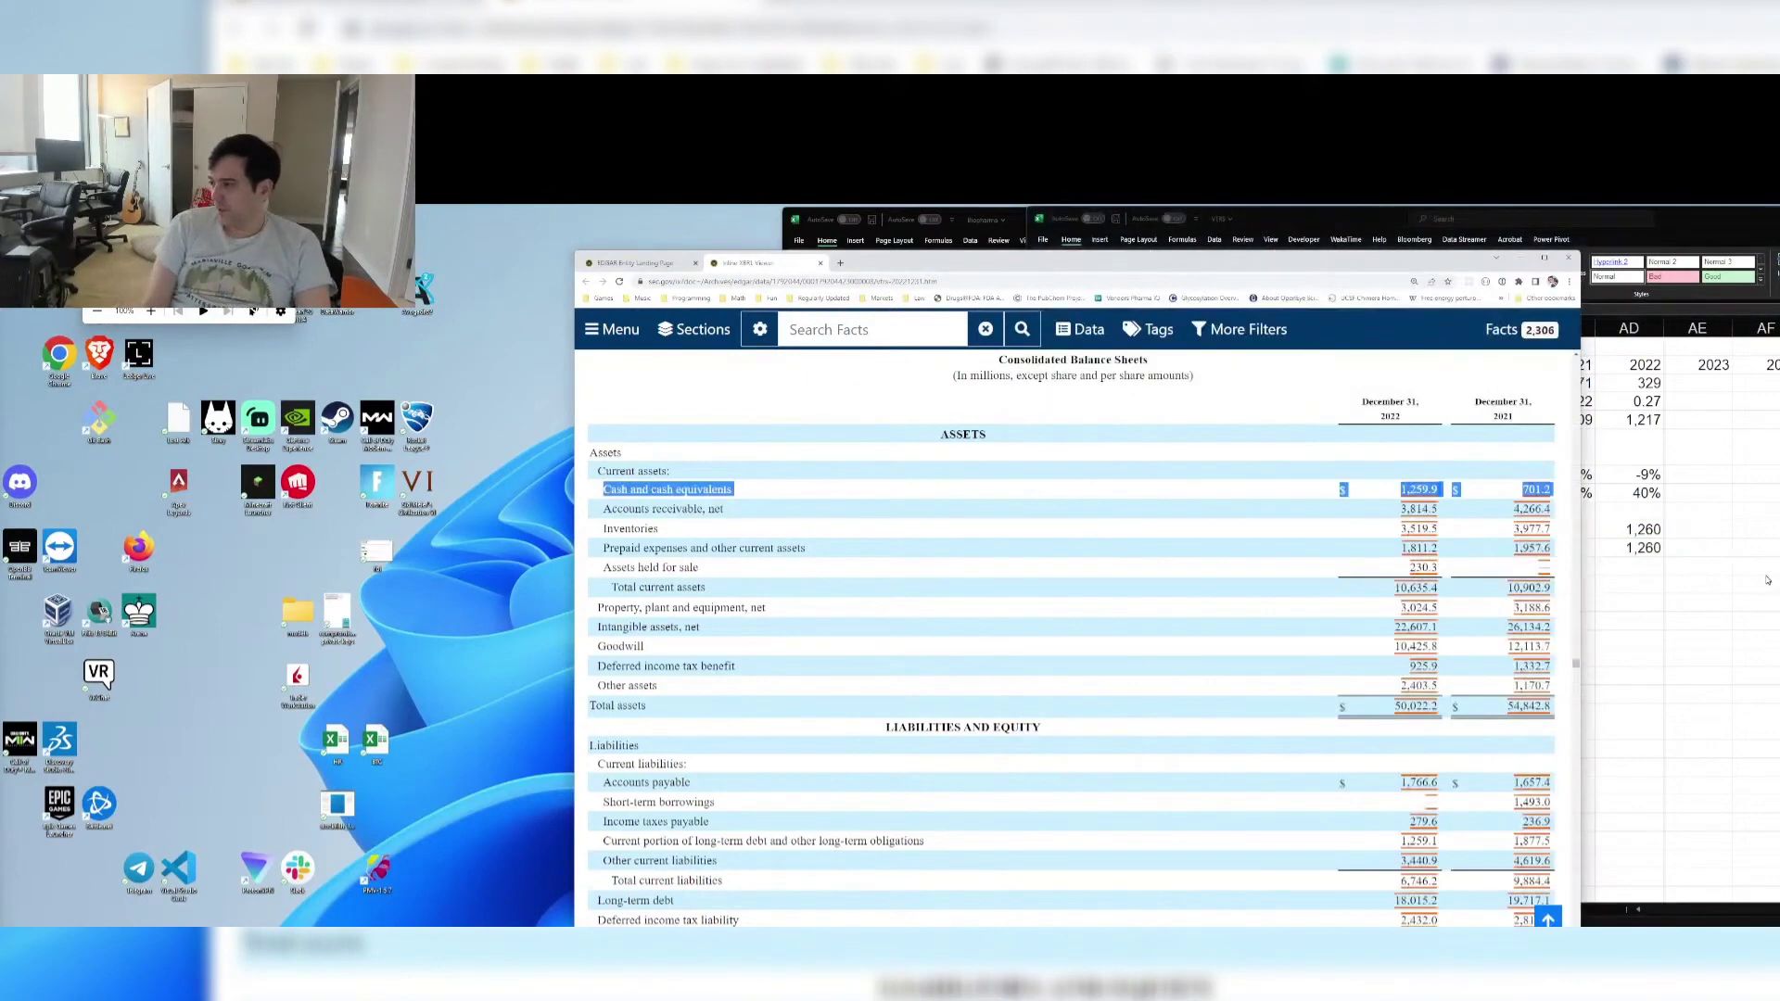
key(alt+Tab)
text(3814.5)
key(Return)
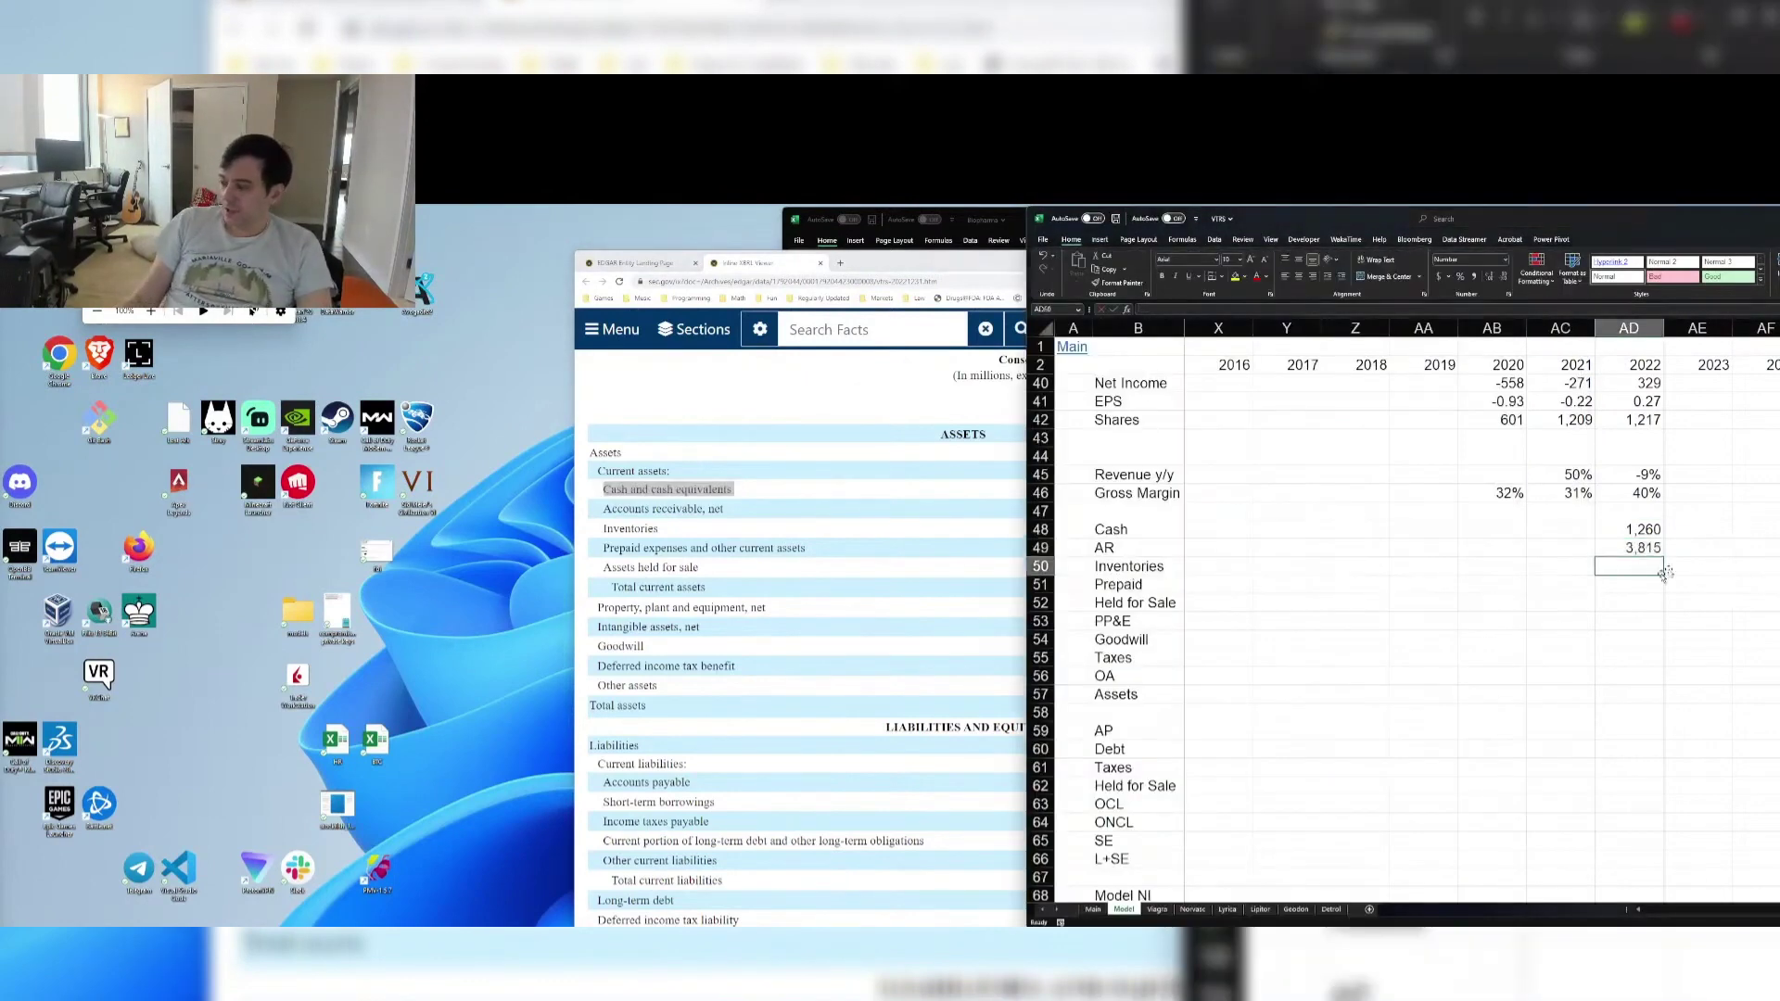
ctrl+scroll(1666, 587, up, 2)
scroll(1583, 613, right, 3)
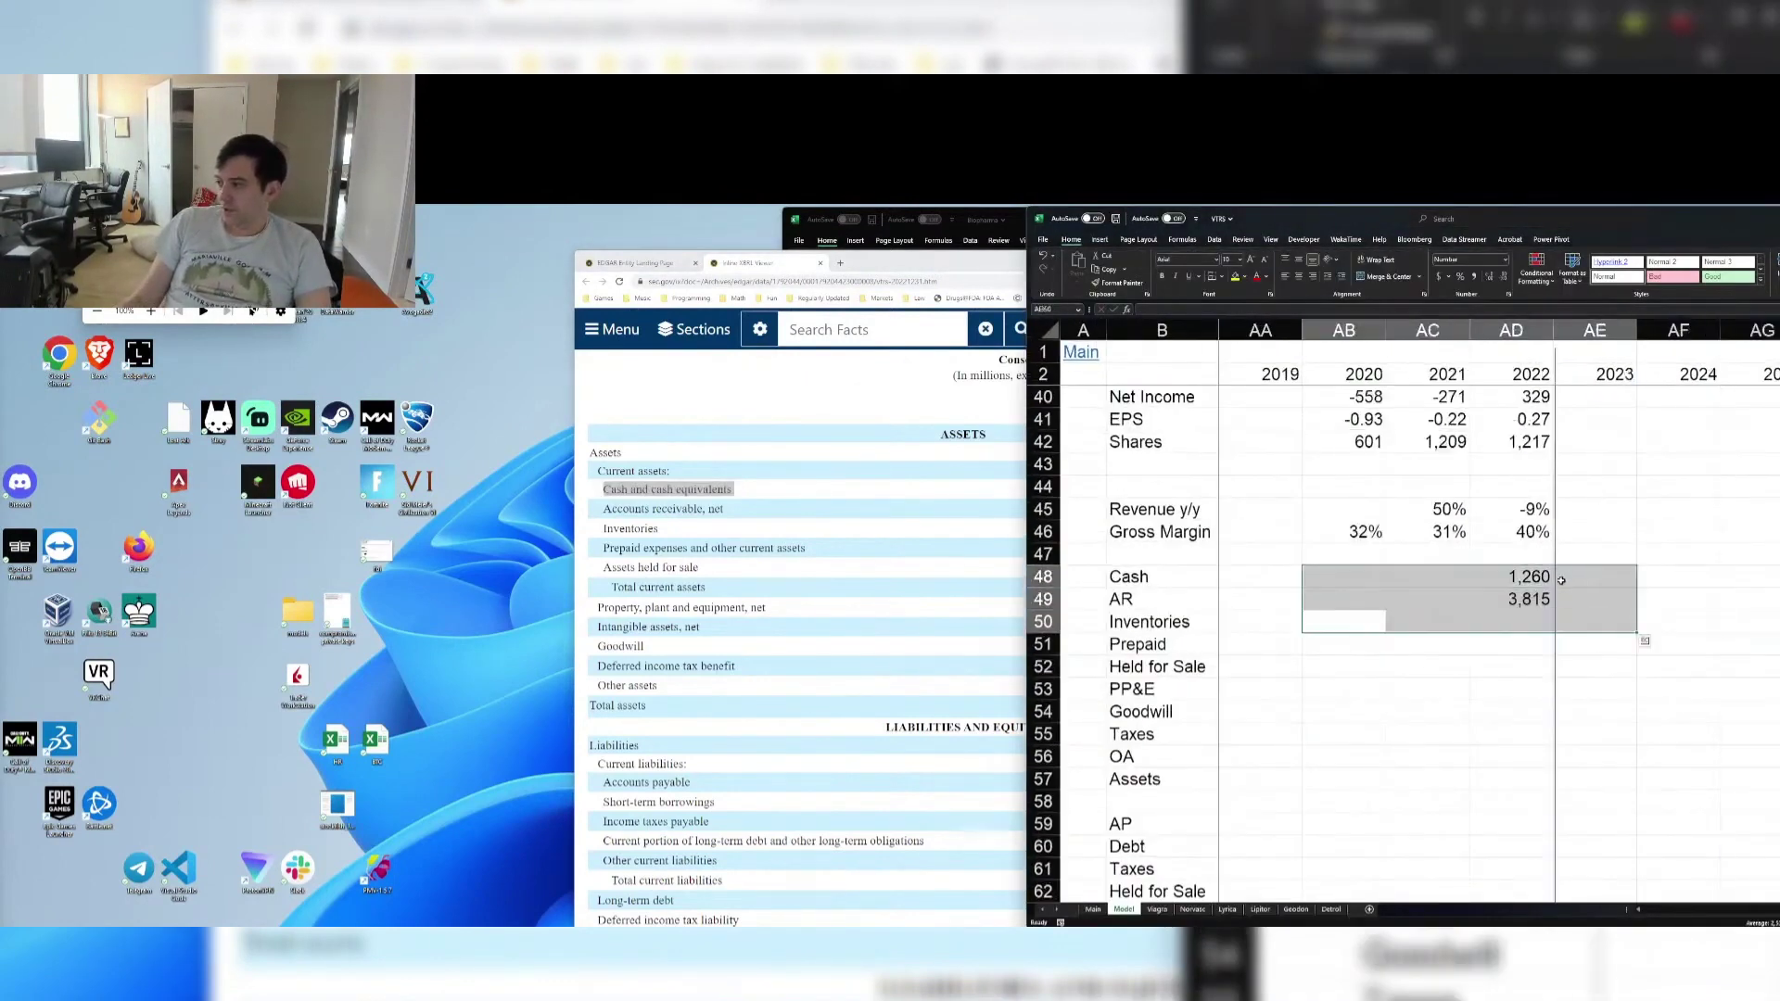
key(Up)
click(1532, 622)
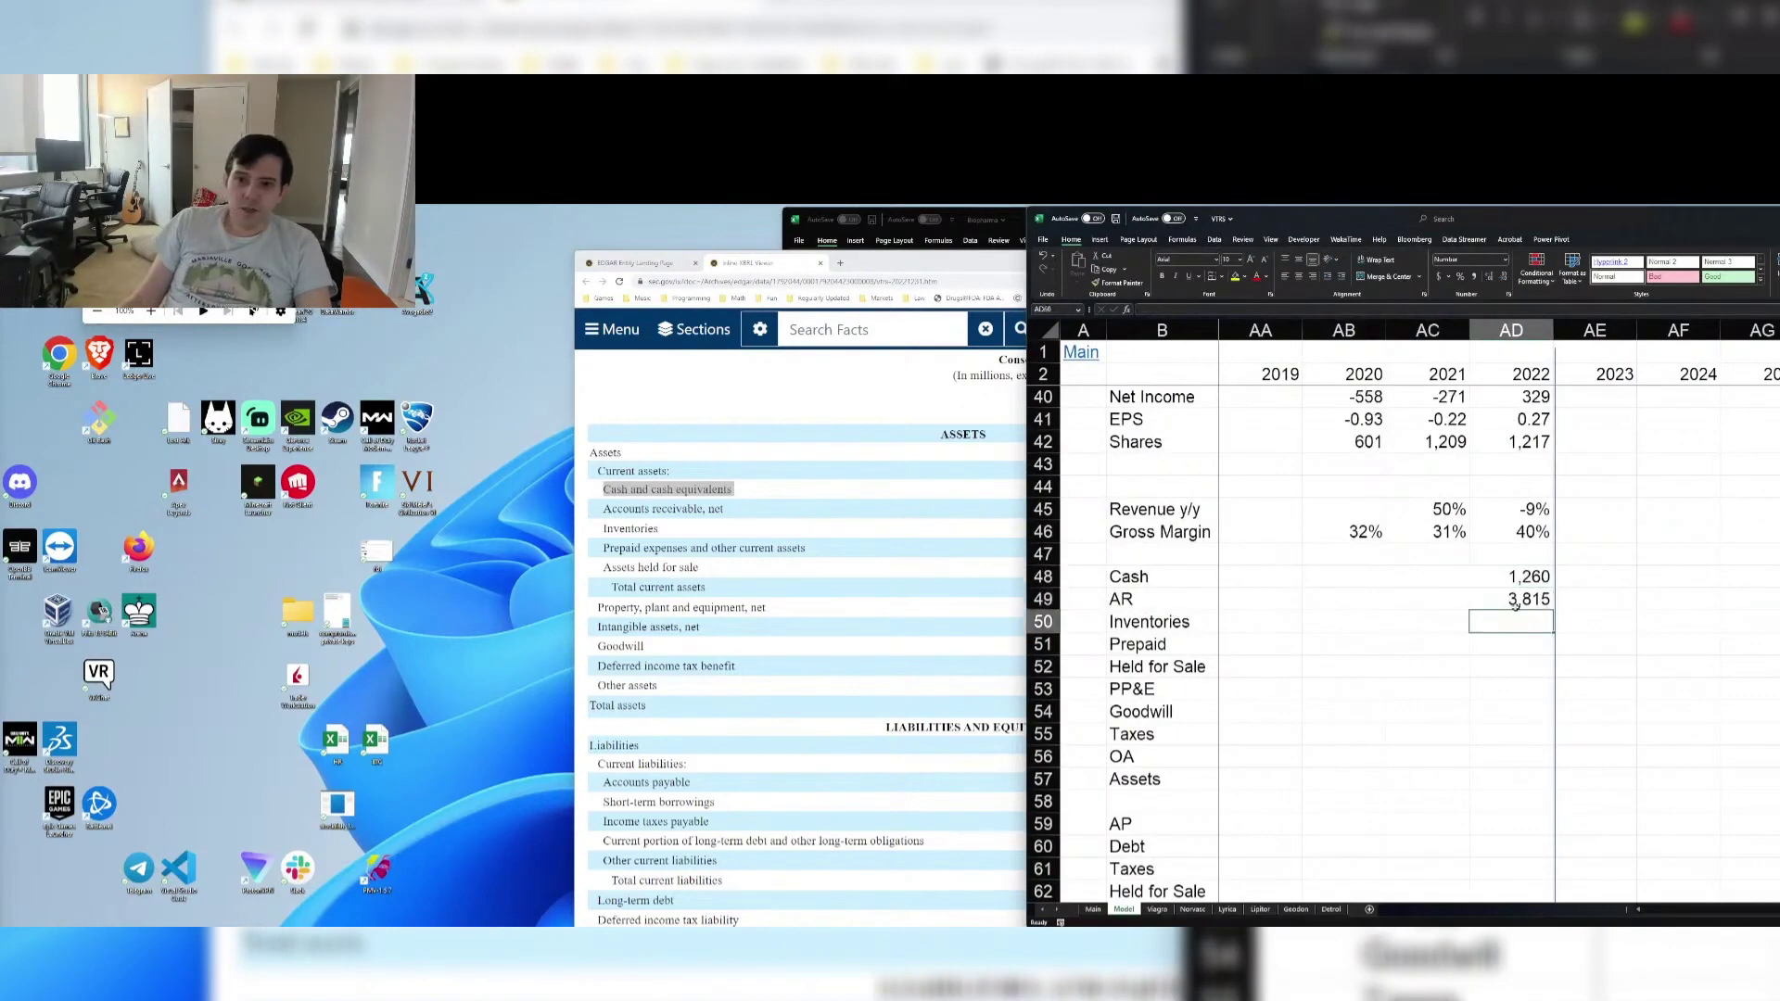
key(alt+Tab)
key(alt+Tab)
key(alt+Tab)
key(alt+Tab)
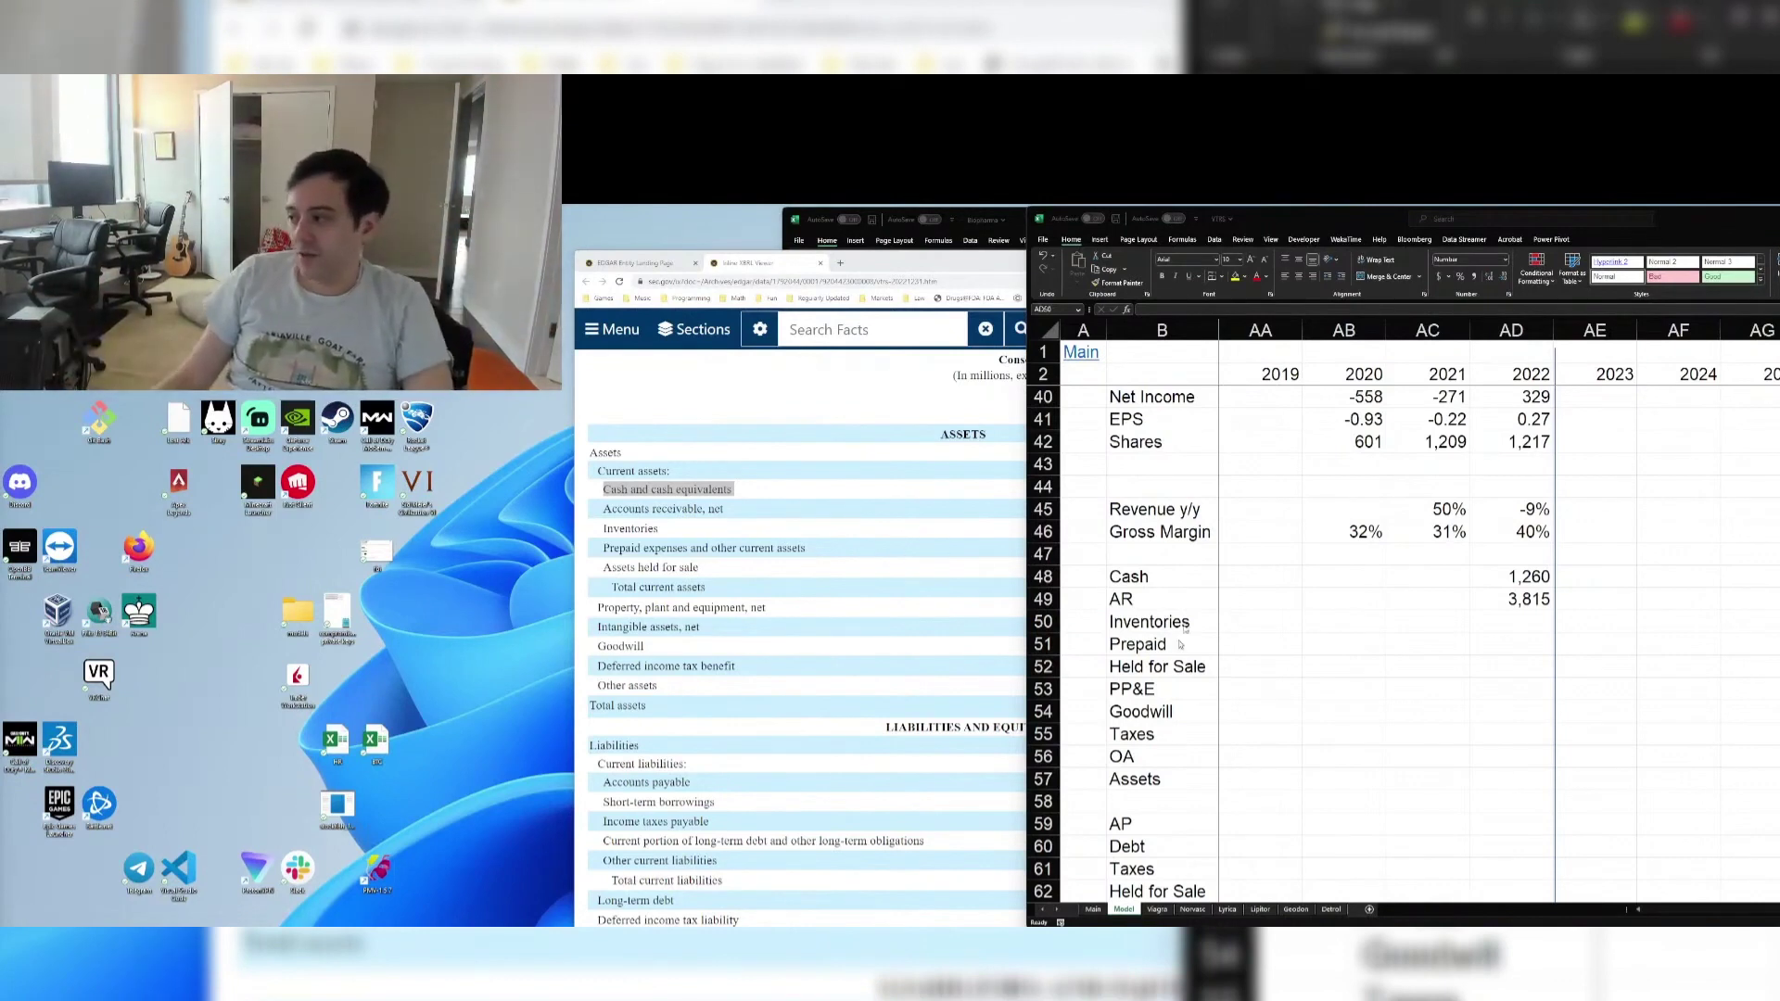
Look up Inventories in the filing and enter 3,519.5 in AD50
click(1483, 622)
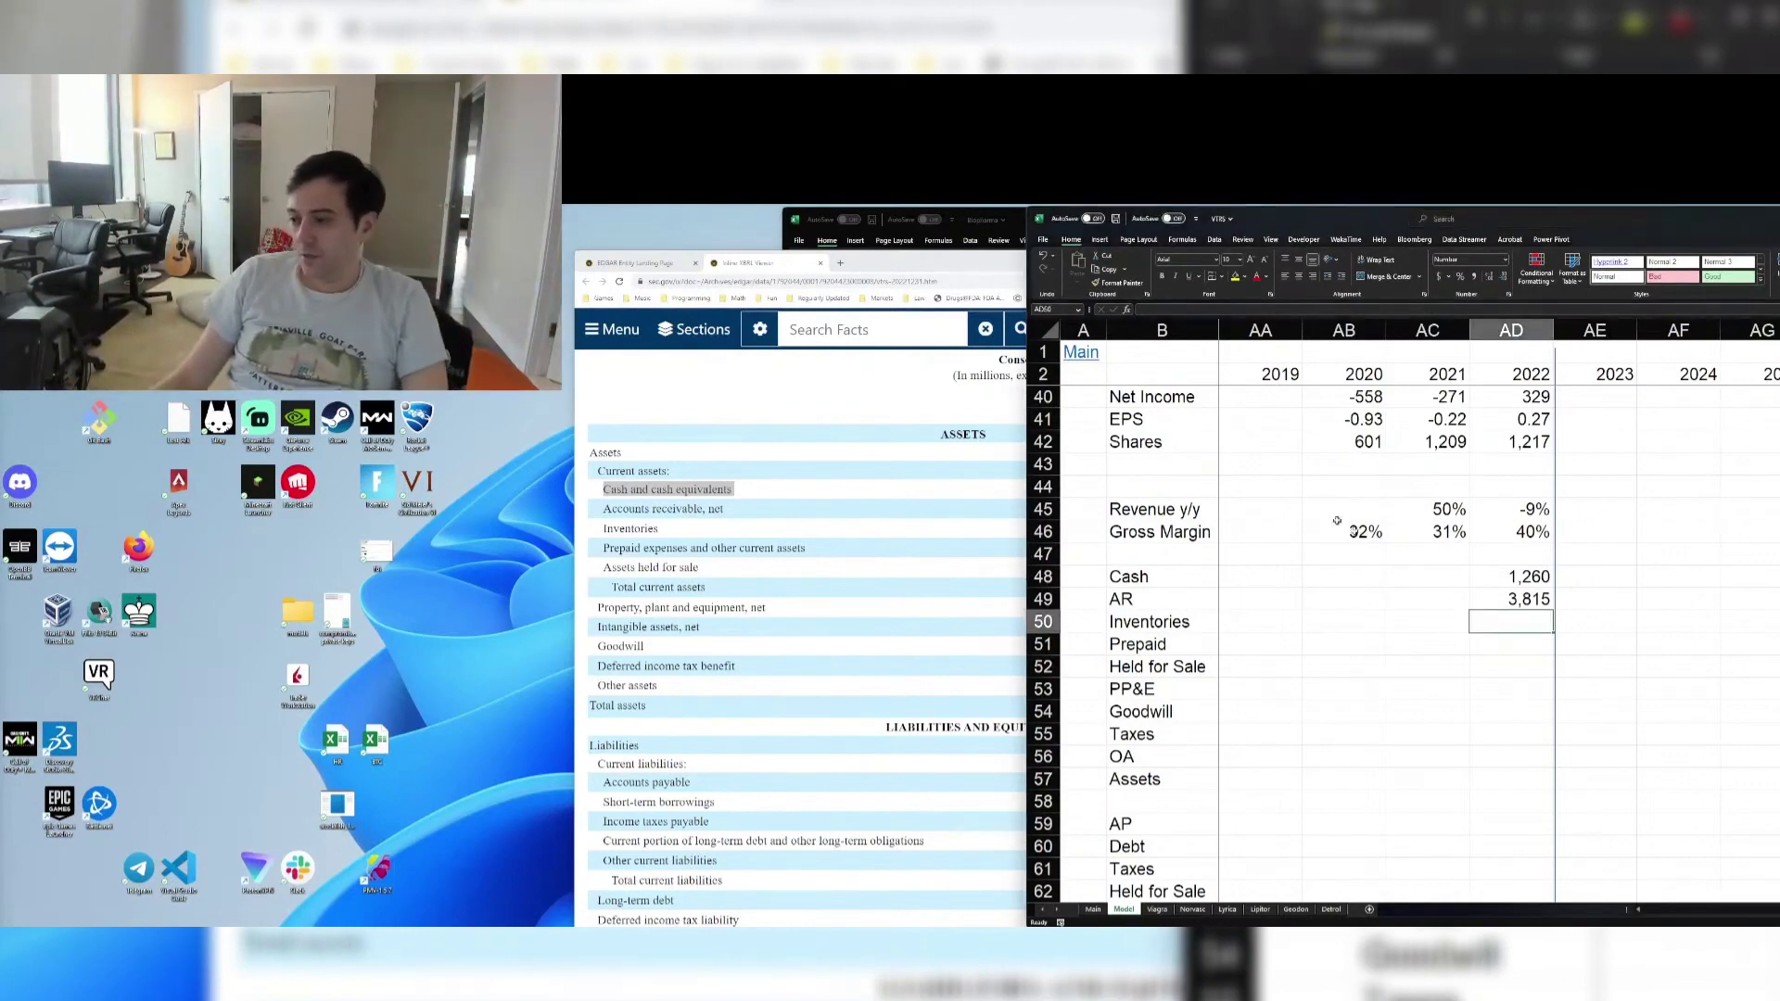
click(612, 526)
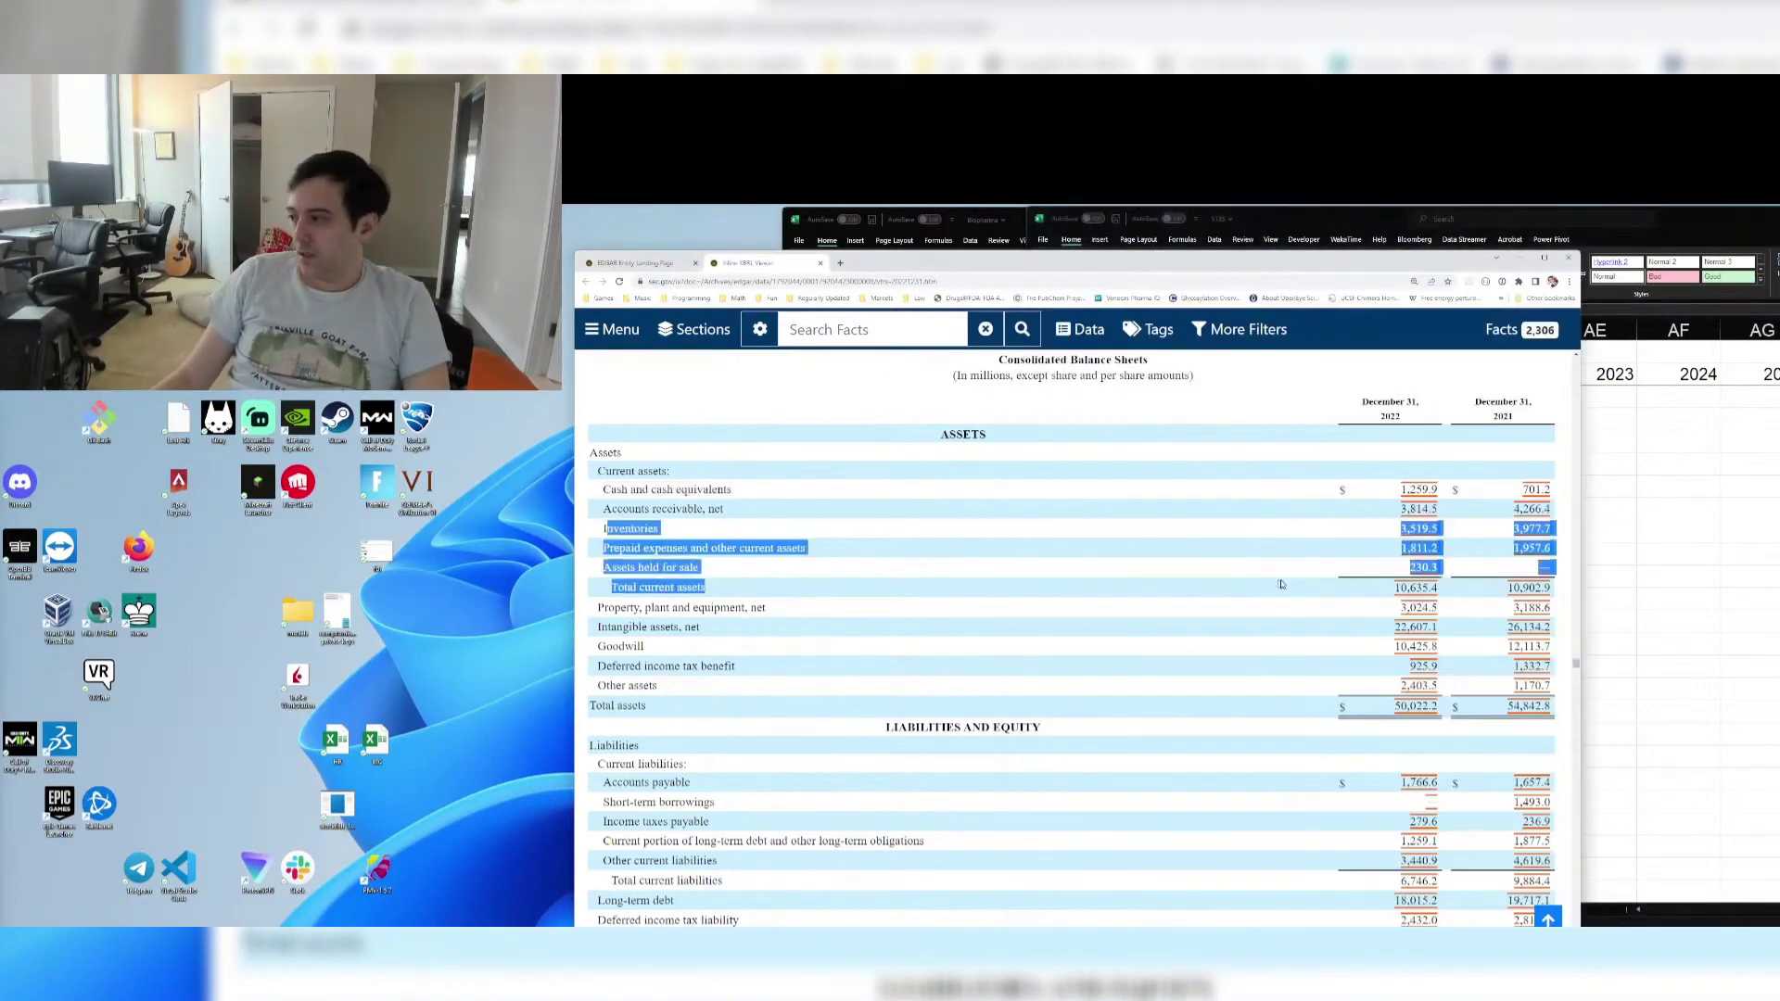
drag(606, 531, 1294, 536)
click(1294, 536)
key(alt+Tab)
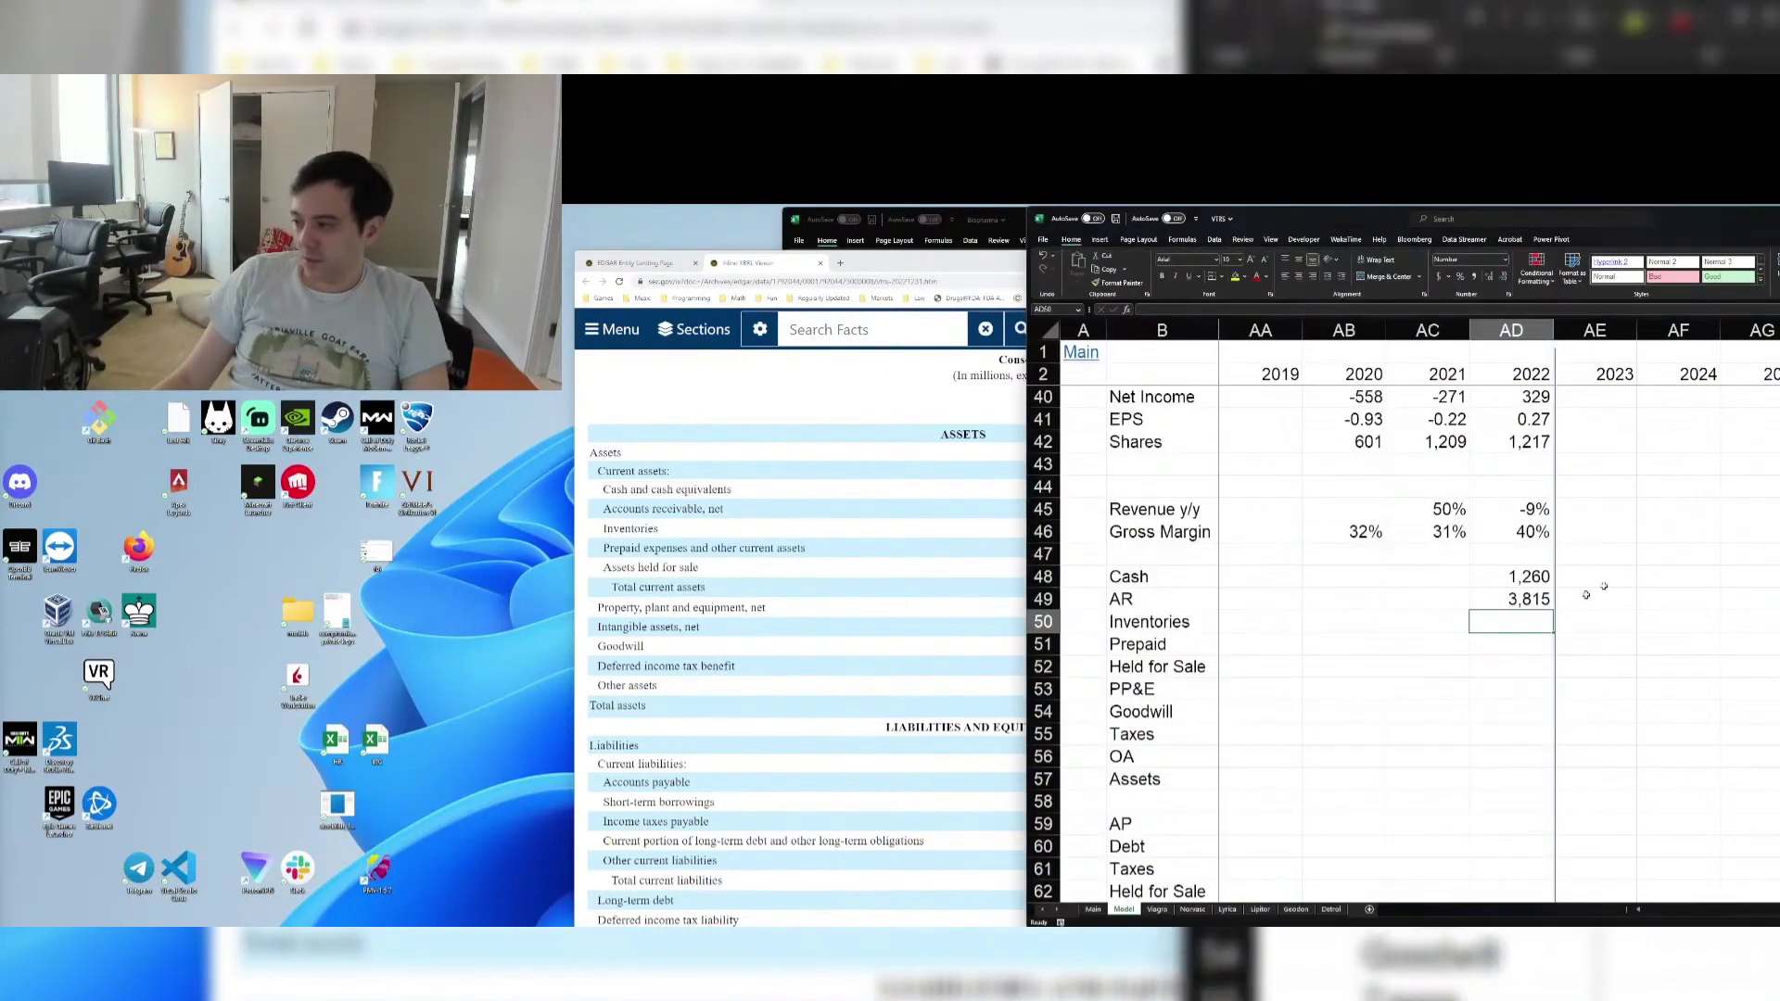
key(alt+Tab)
key(alt+Tab)
text(35)
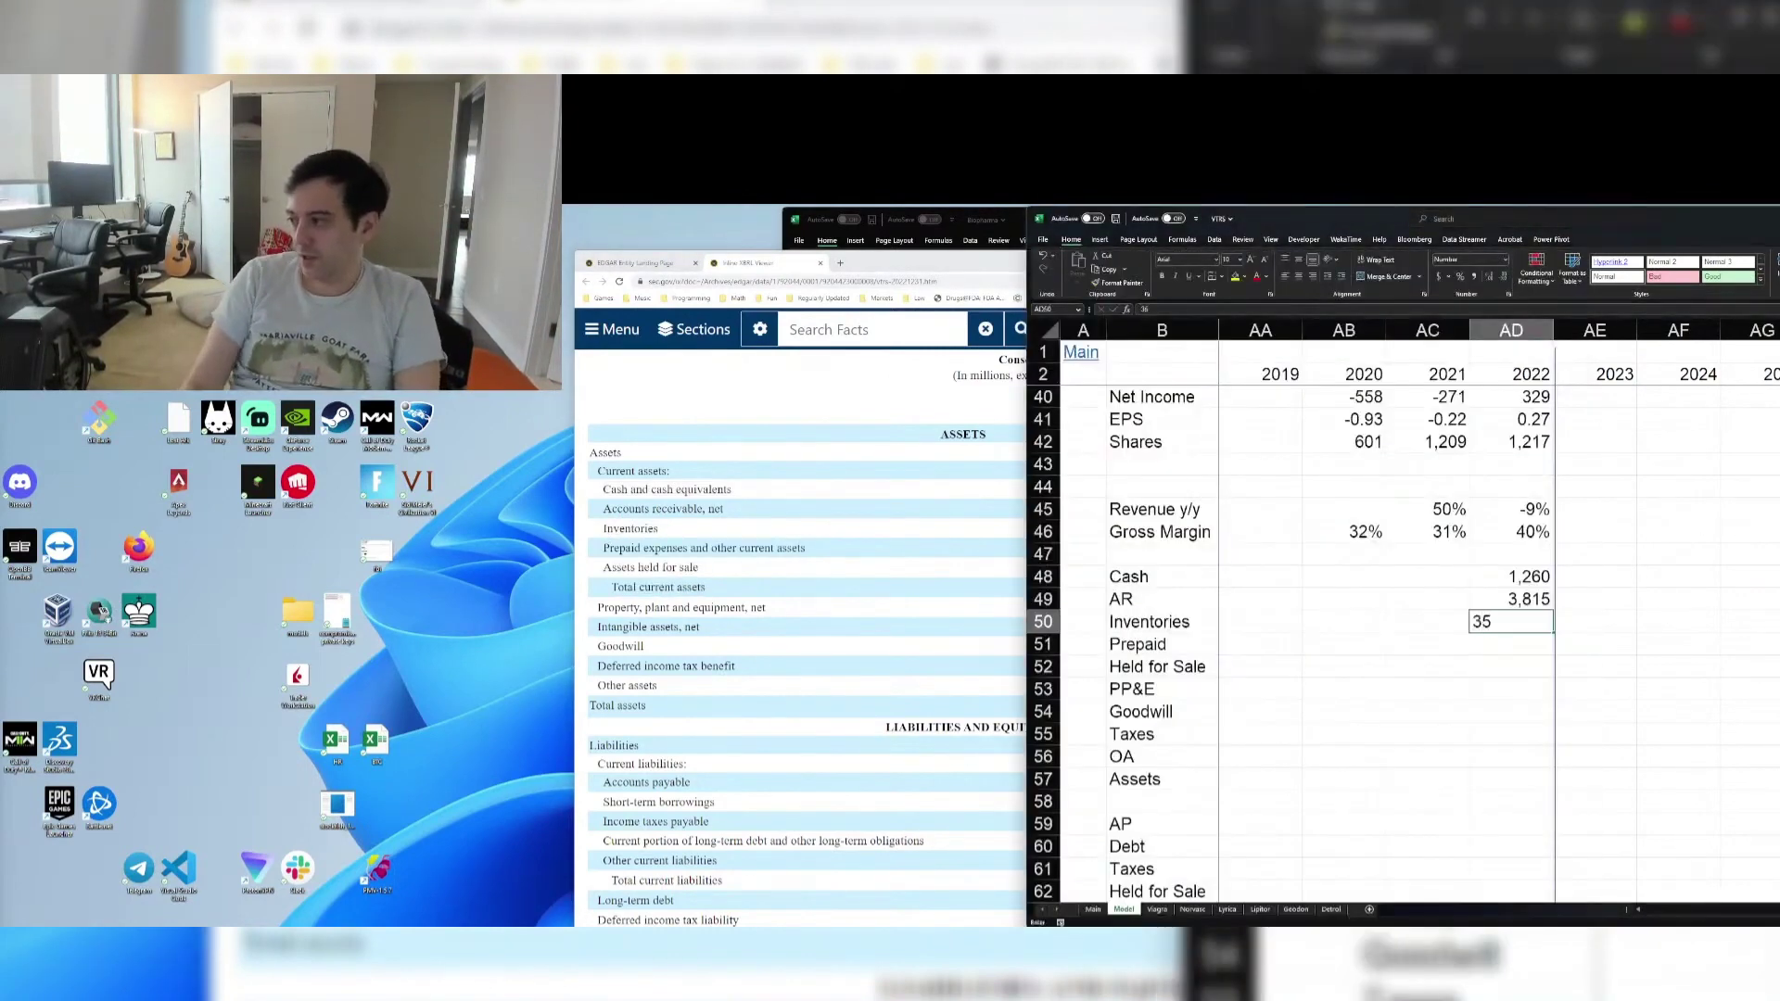
text(19.5)
key(Return)
key(Up)
scroll(1484, 622, left, 3)
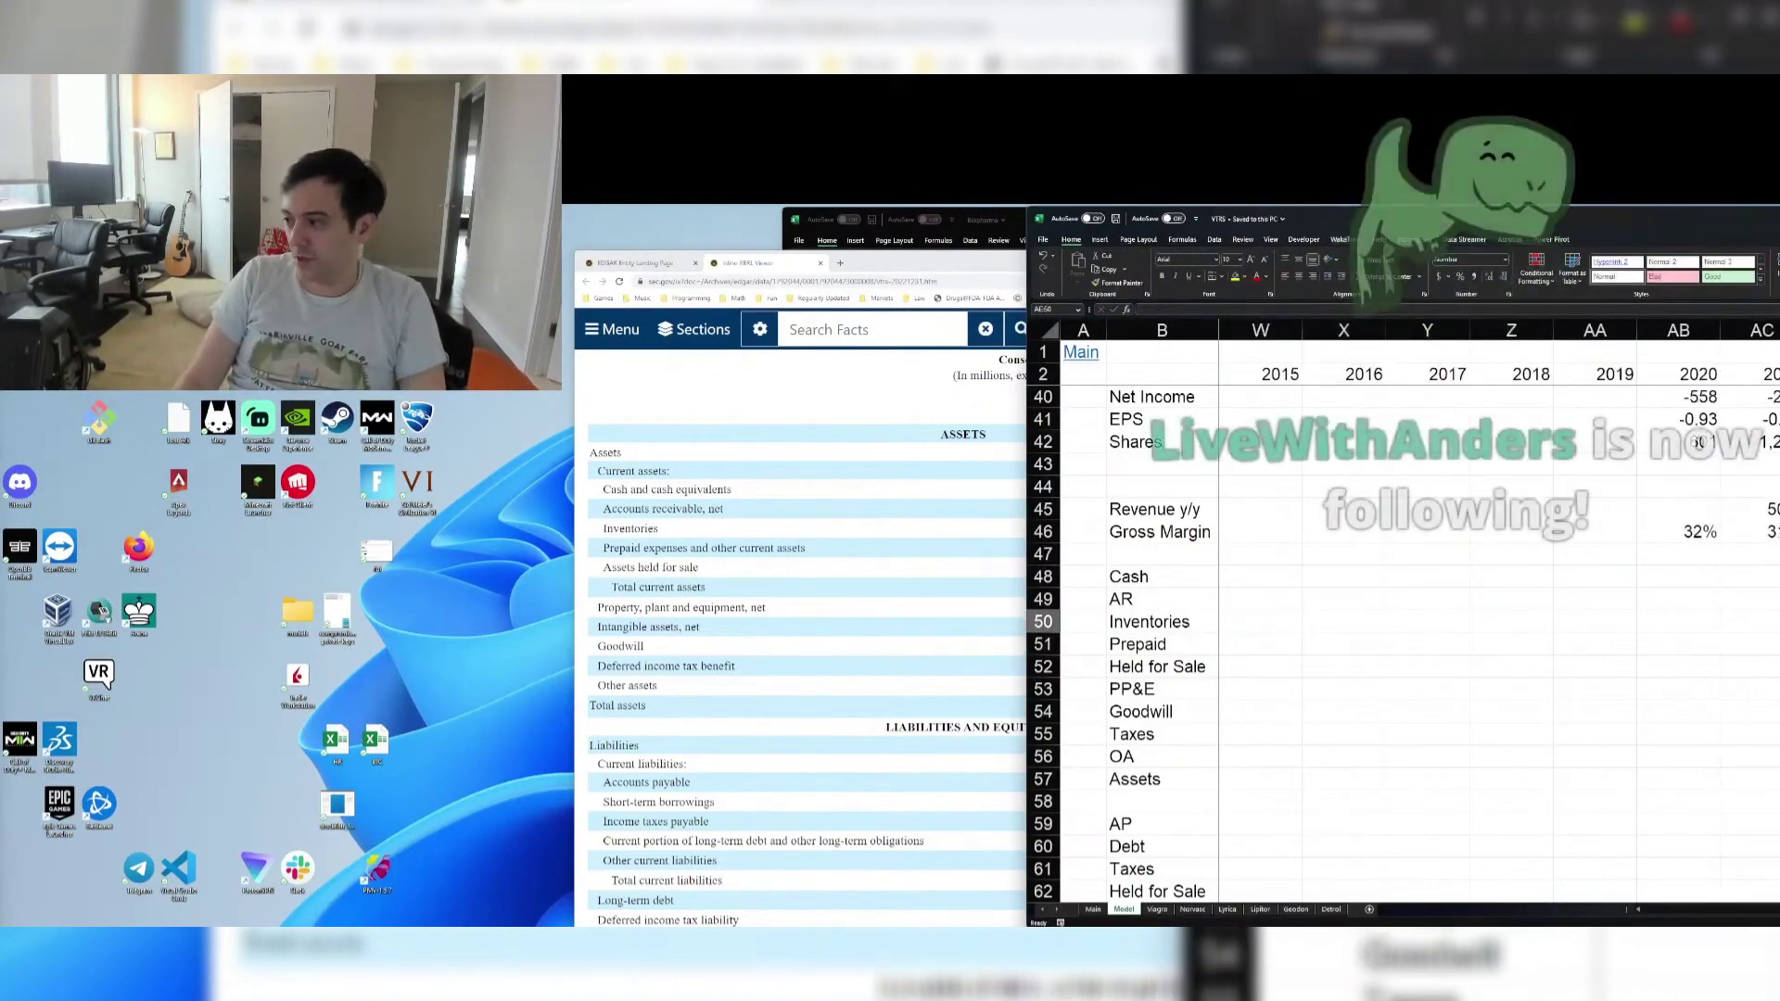
scroll(1484, 621, right, 4)
scroll(1484, 621, left, 1)
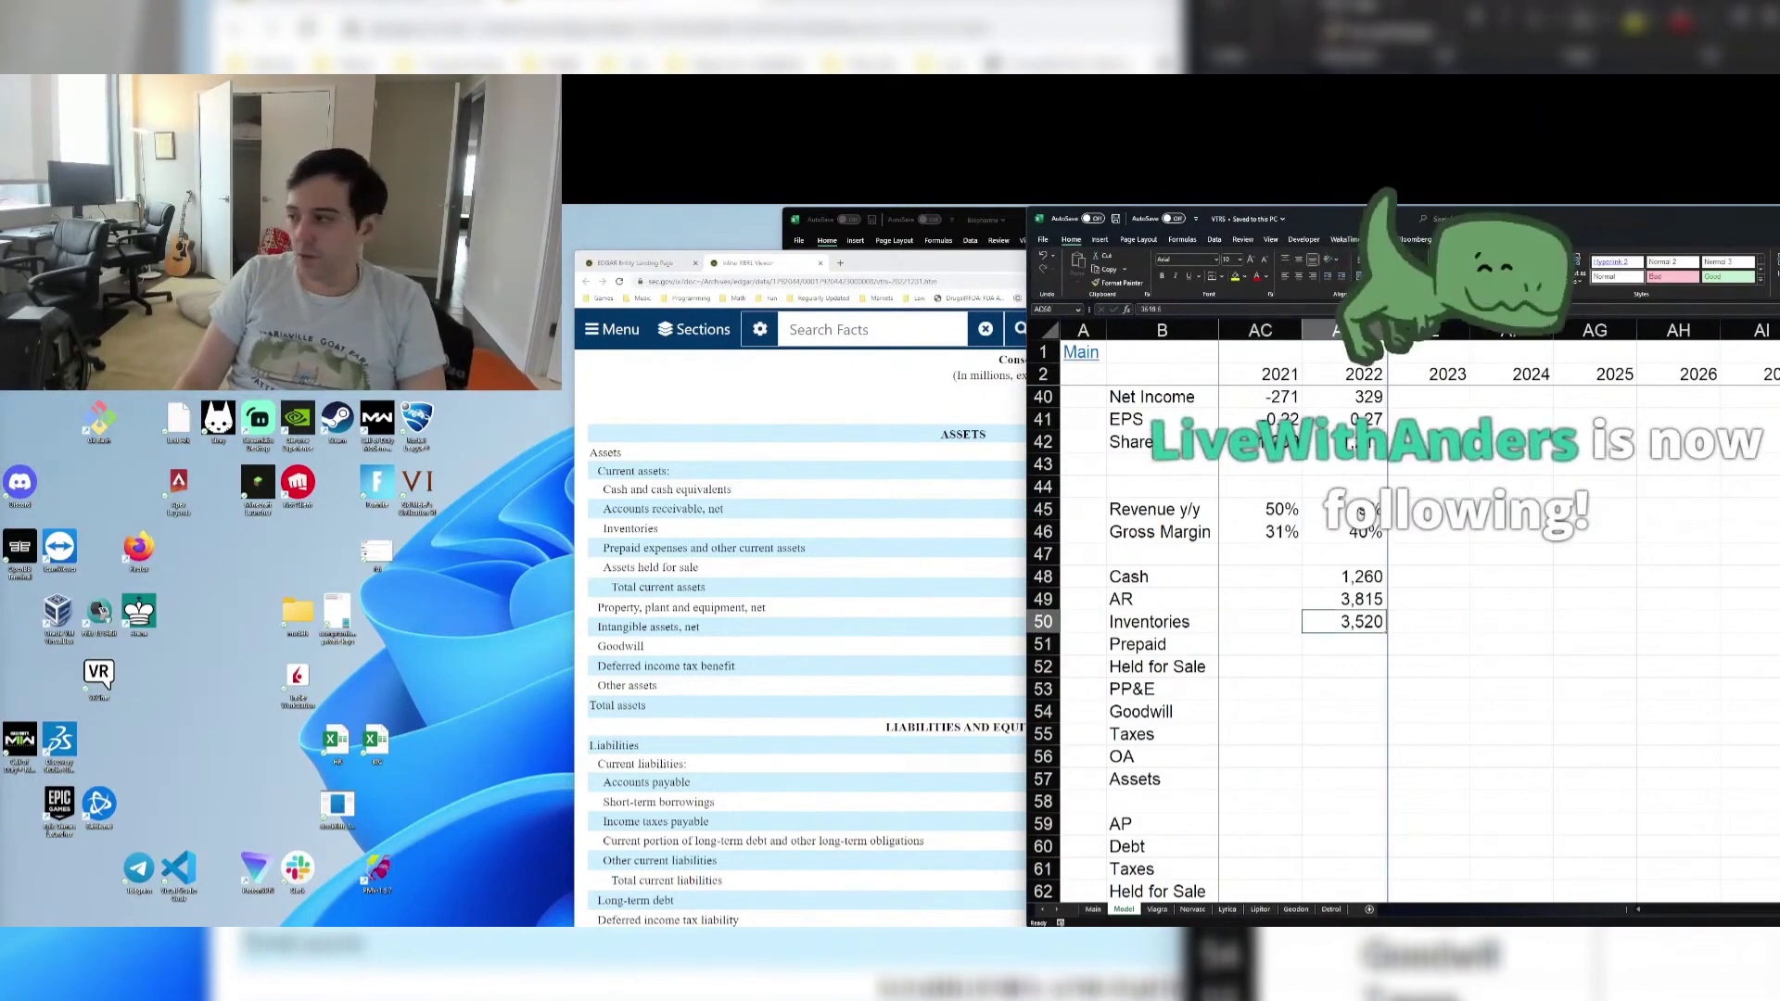
scroll(1483, 621, left, 1)
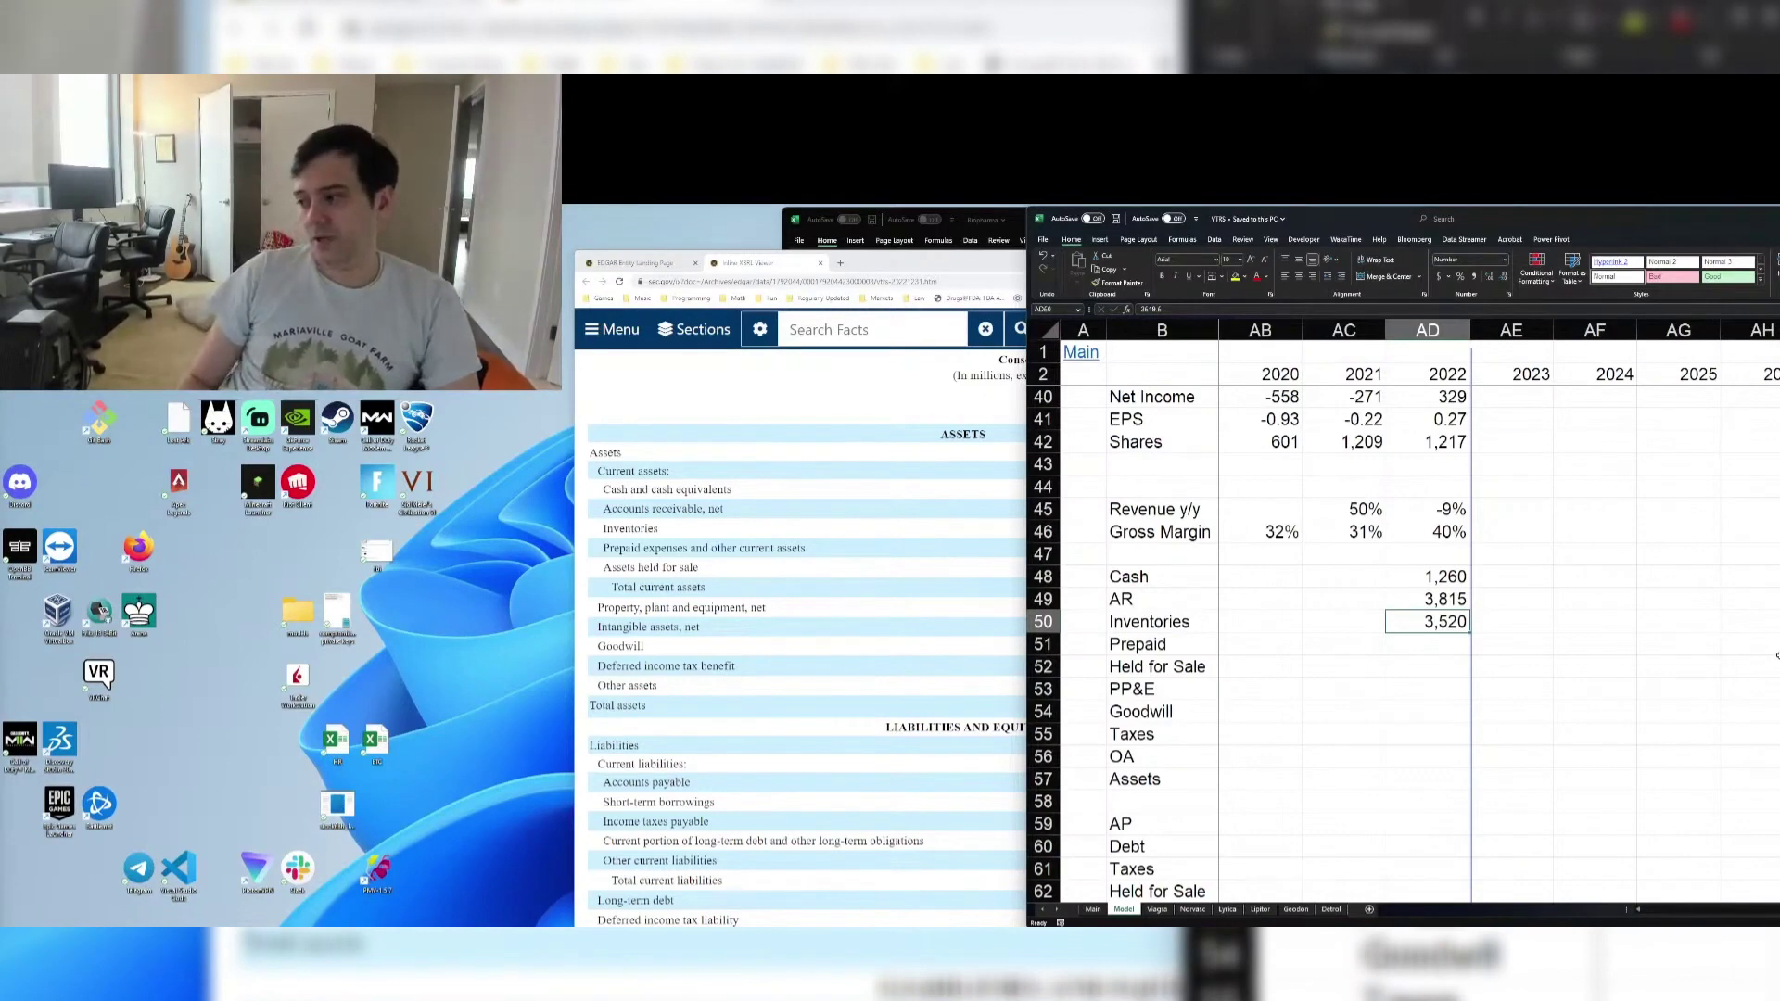
key(shift+Up)
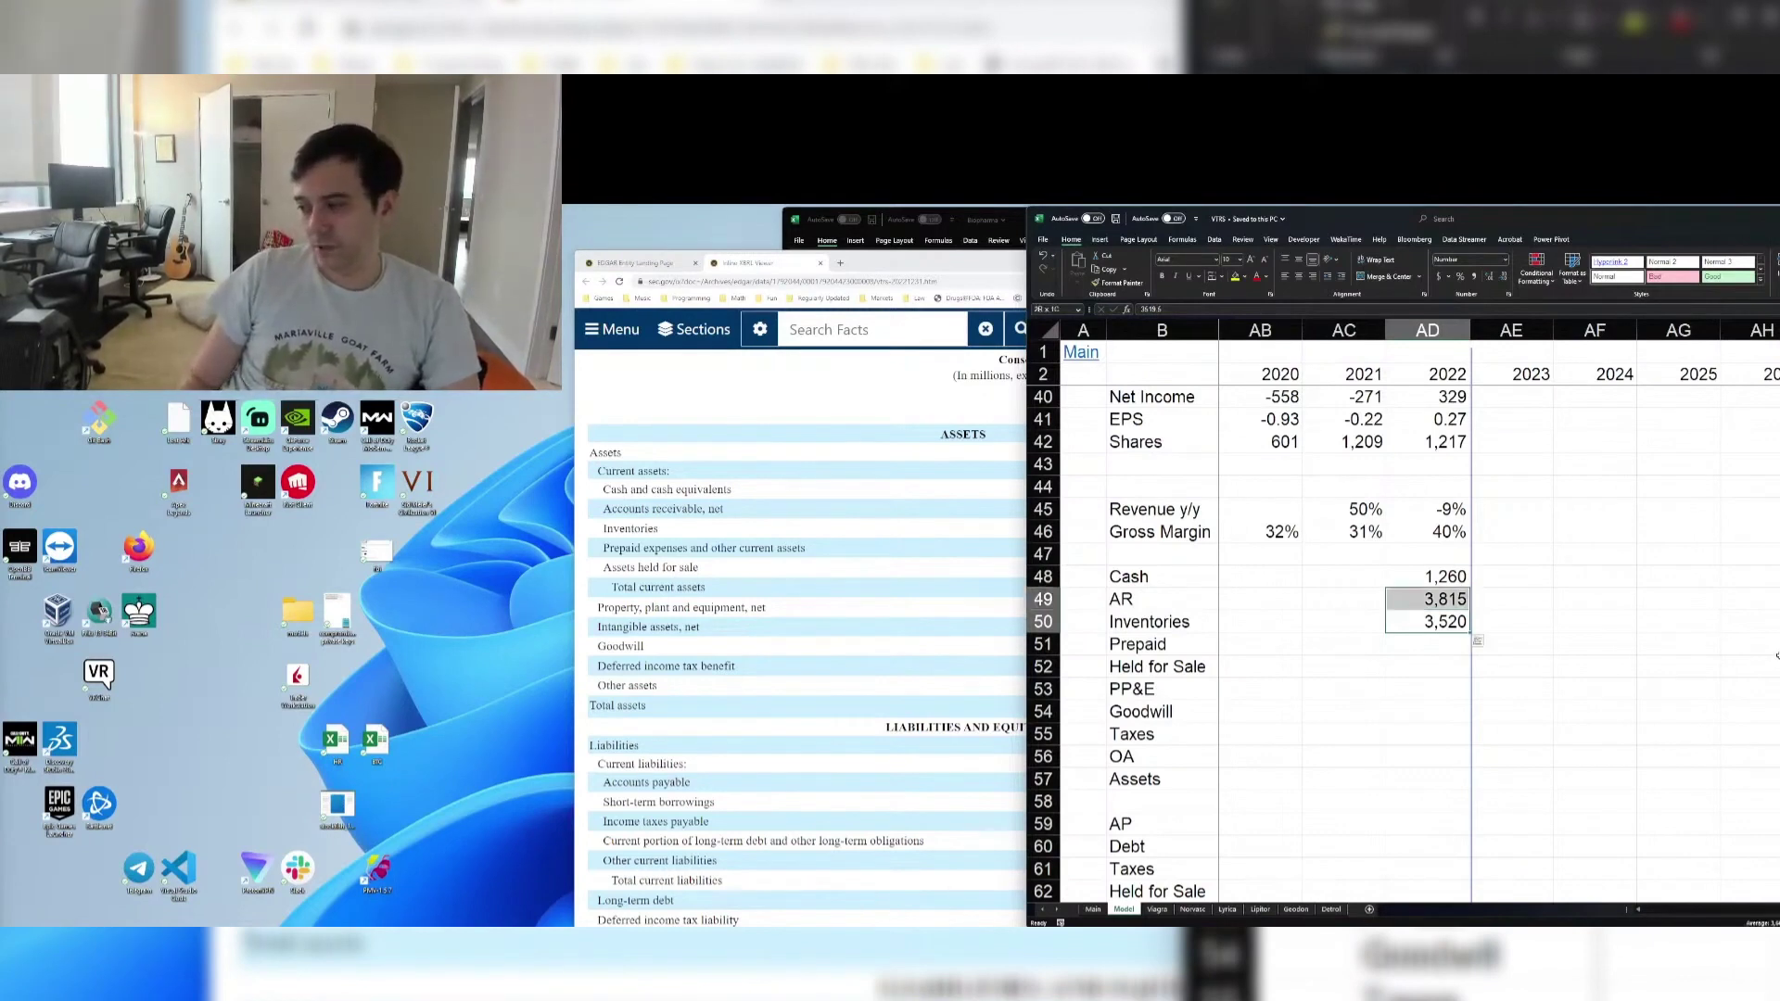
key(Up)
key(Up)
key(shift+Left)
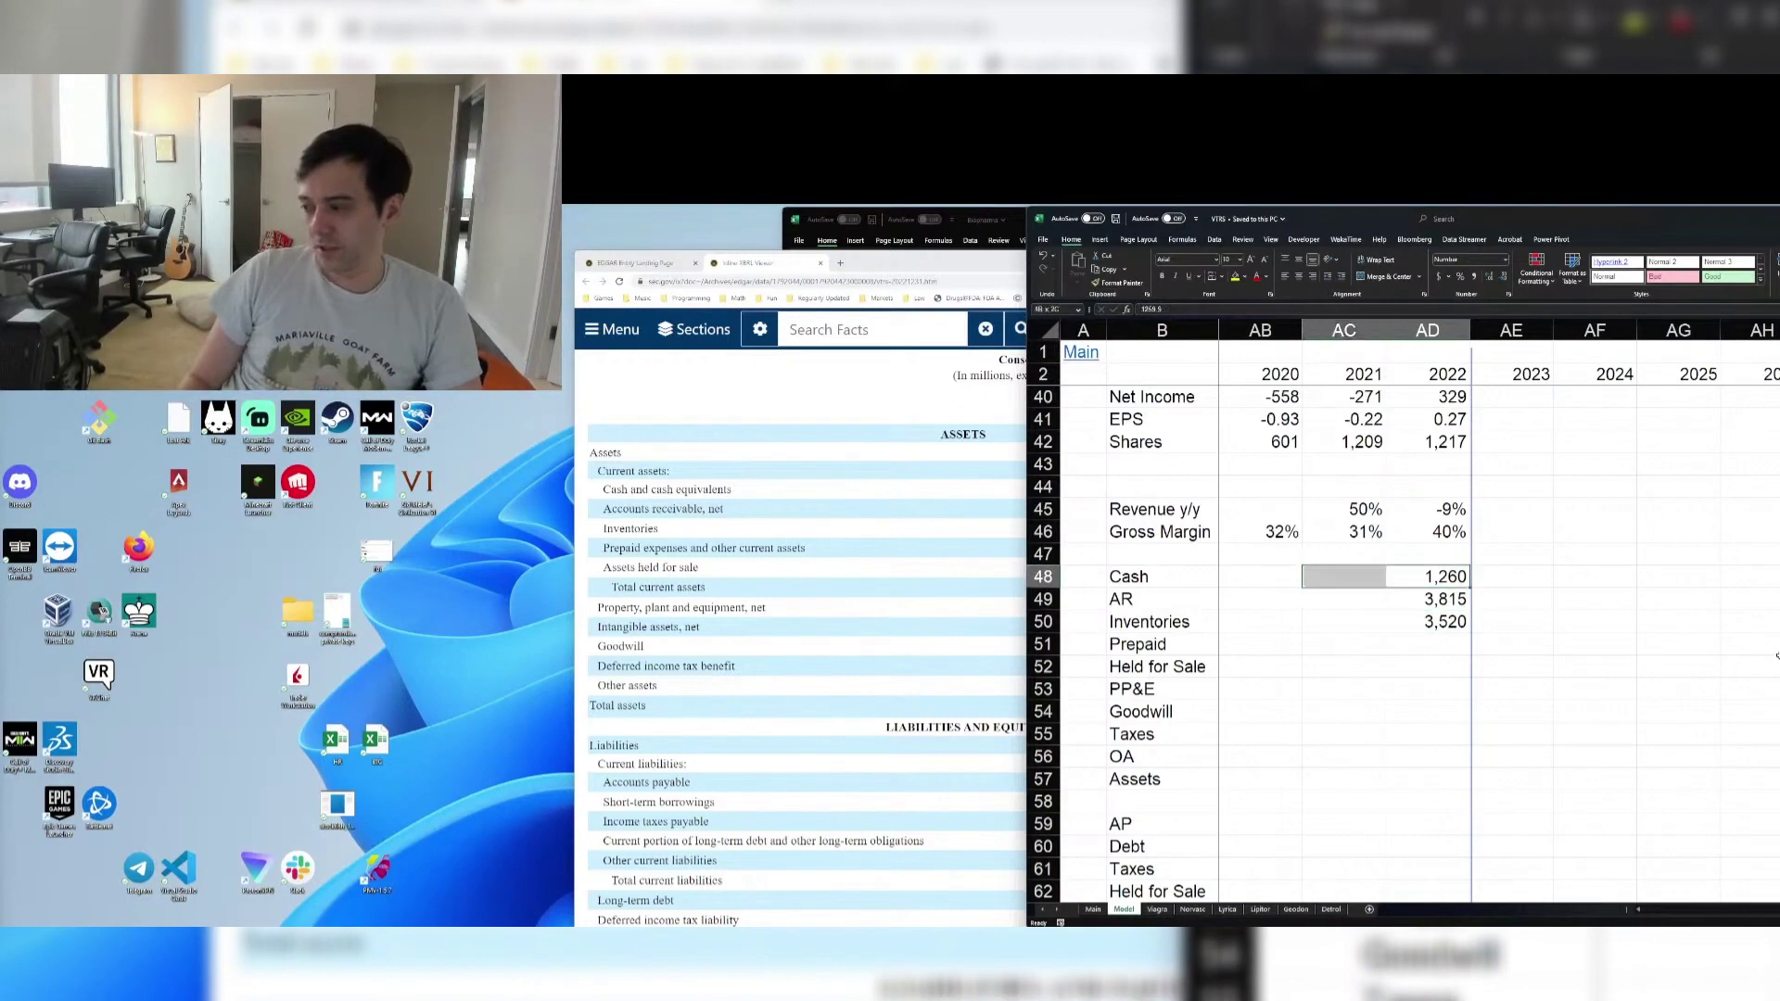
key(shift+Right)
key(shift+Left)
key(shift+Right)
key(shift+Right)
key(shift+Left)
key(shift+Right)
key(shift+Left)
key(Down)
key(Down)
key(Down)
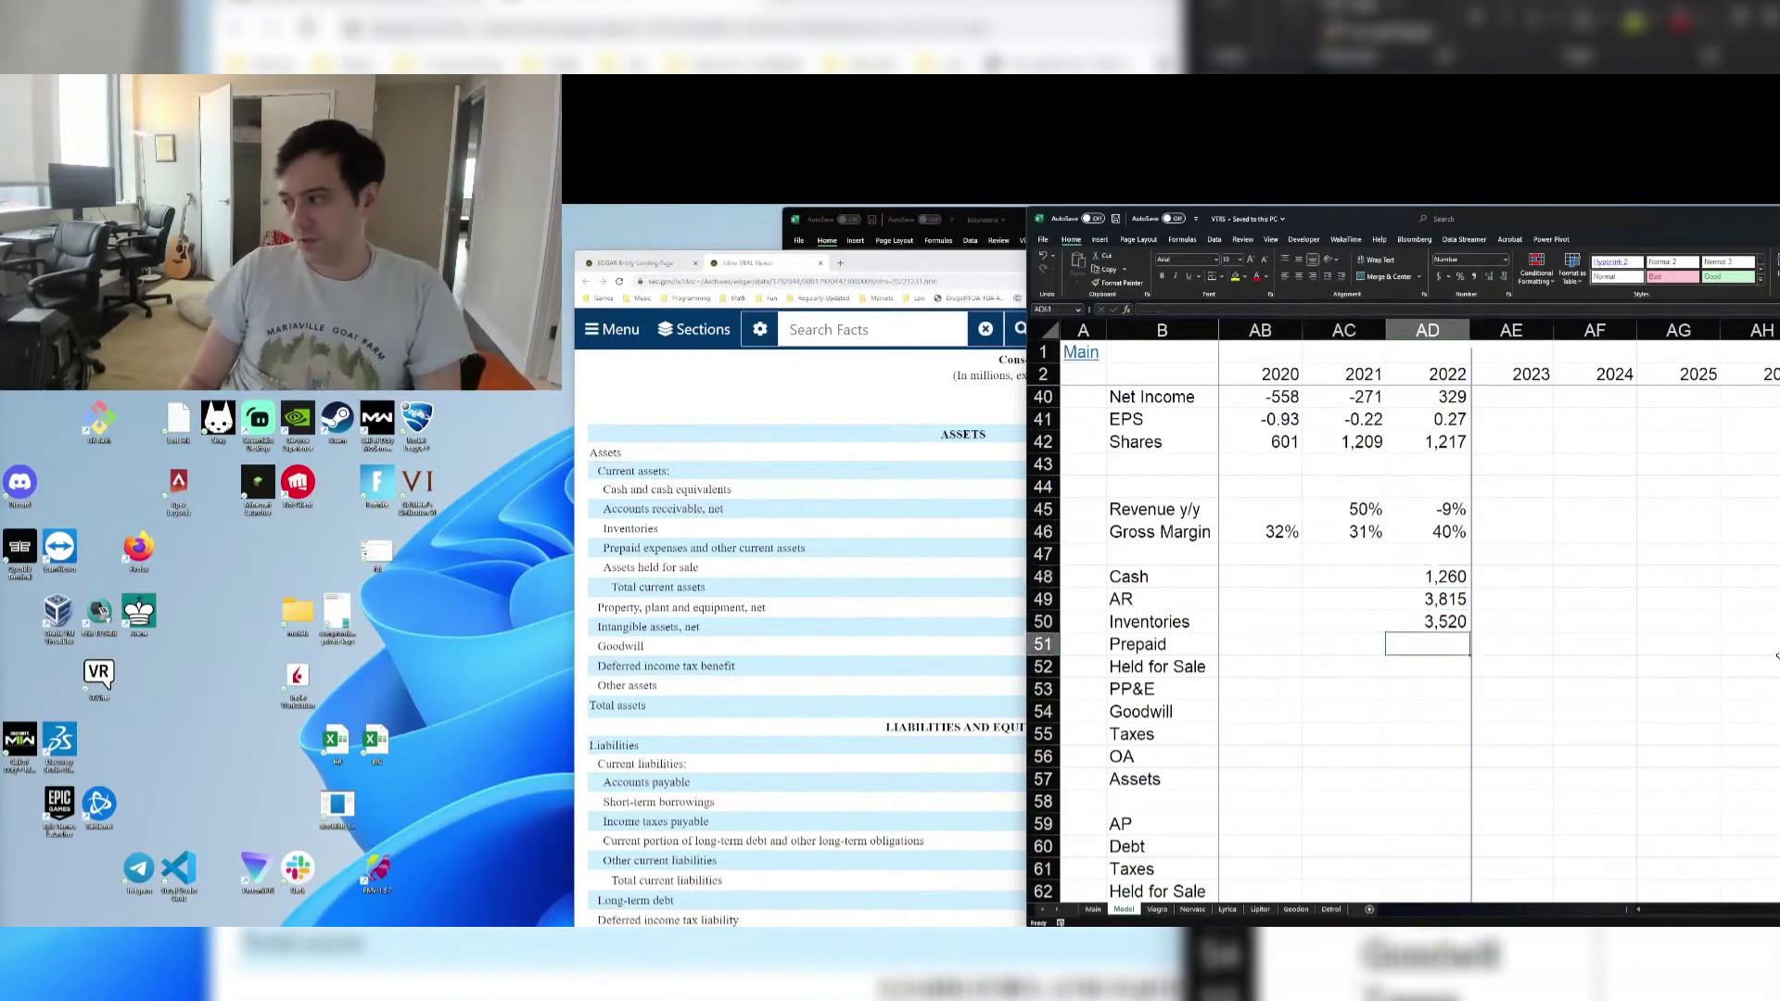
key(Up)
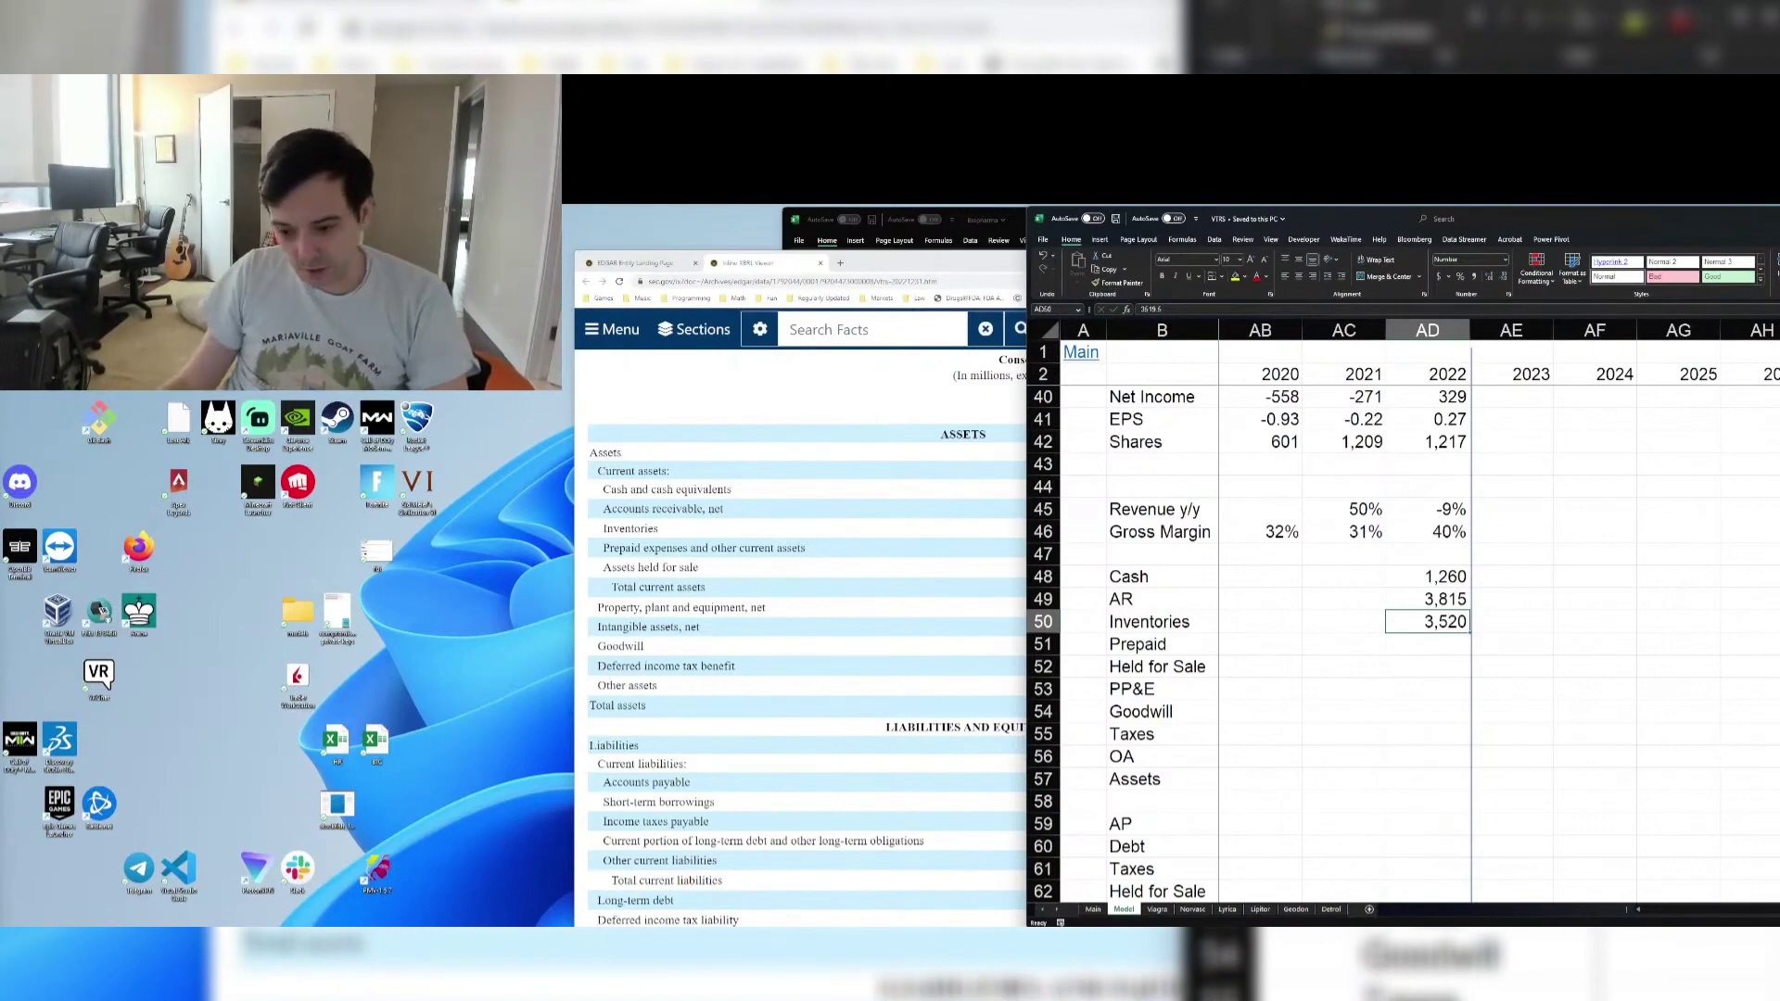
key(alt+Tab)
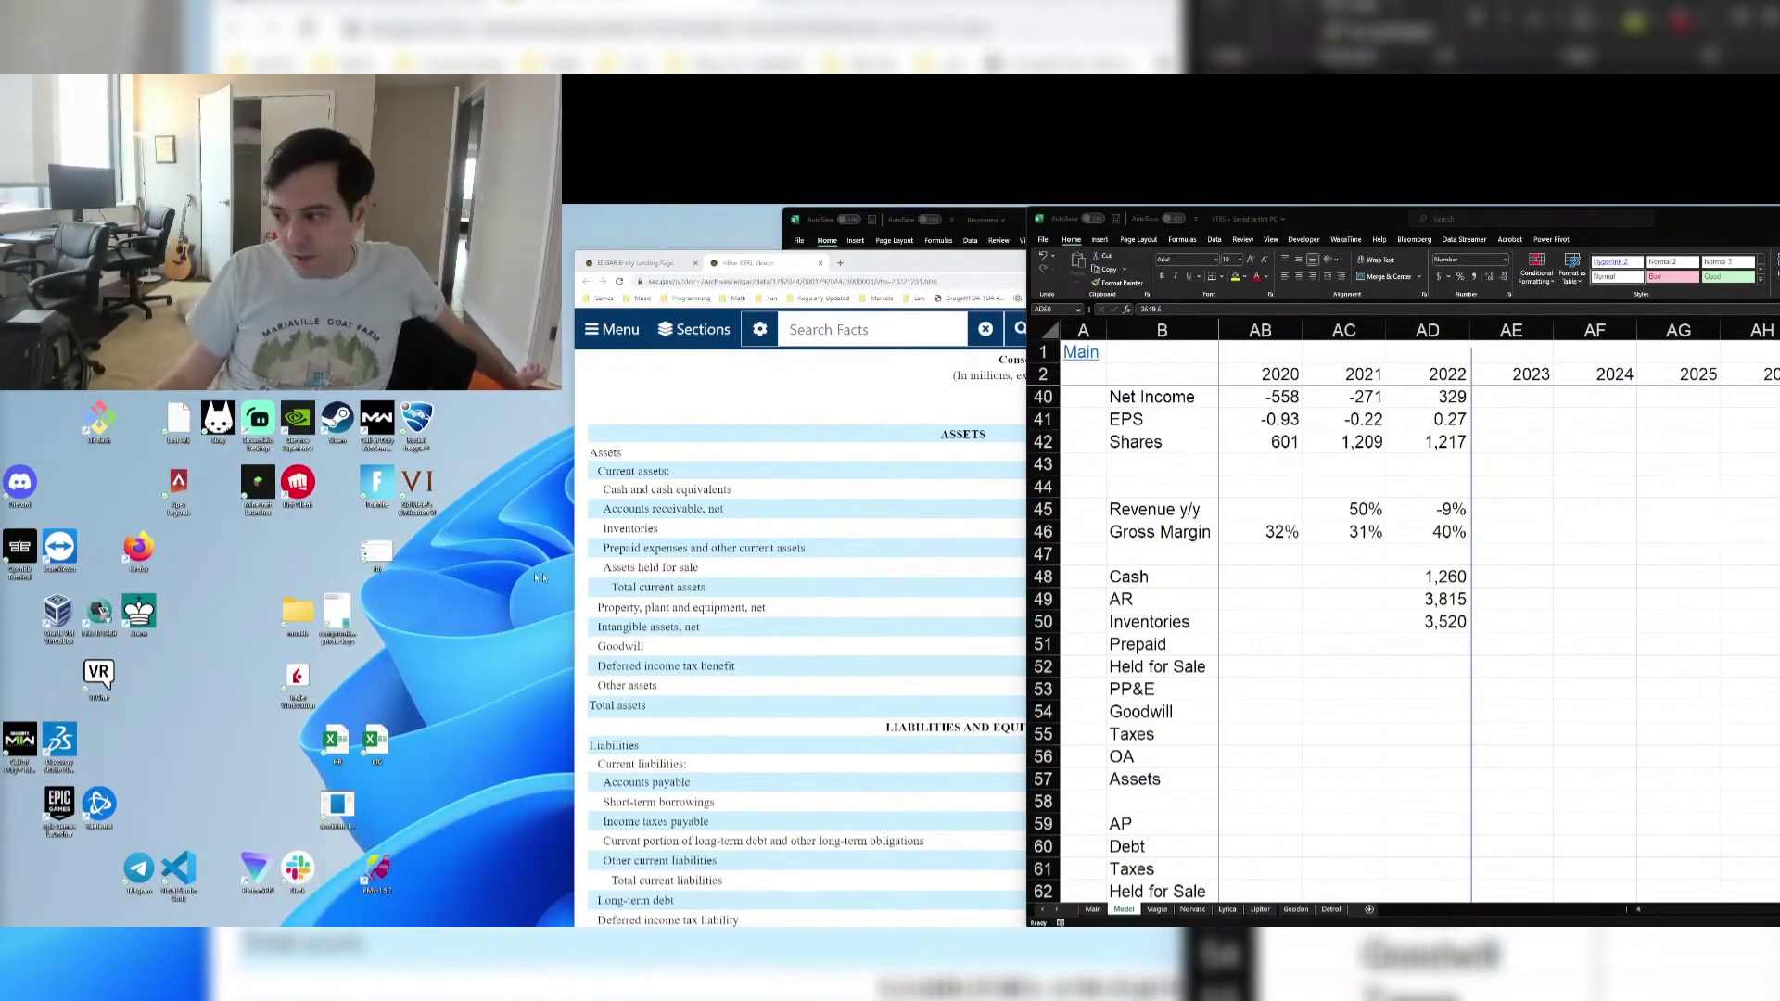
Enter 1,811.2 as 2022 prepaid expenses from the filing
click(1432, 645)
key(alt+Tab)
key(alt+Tab)
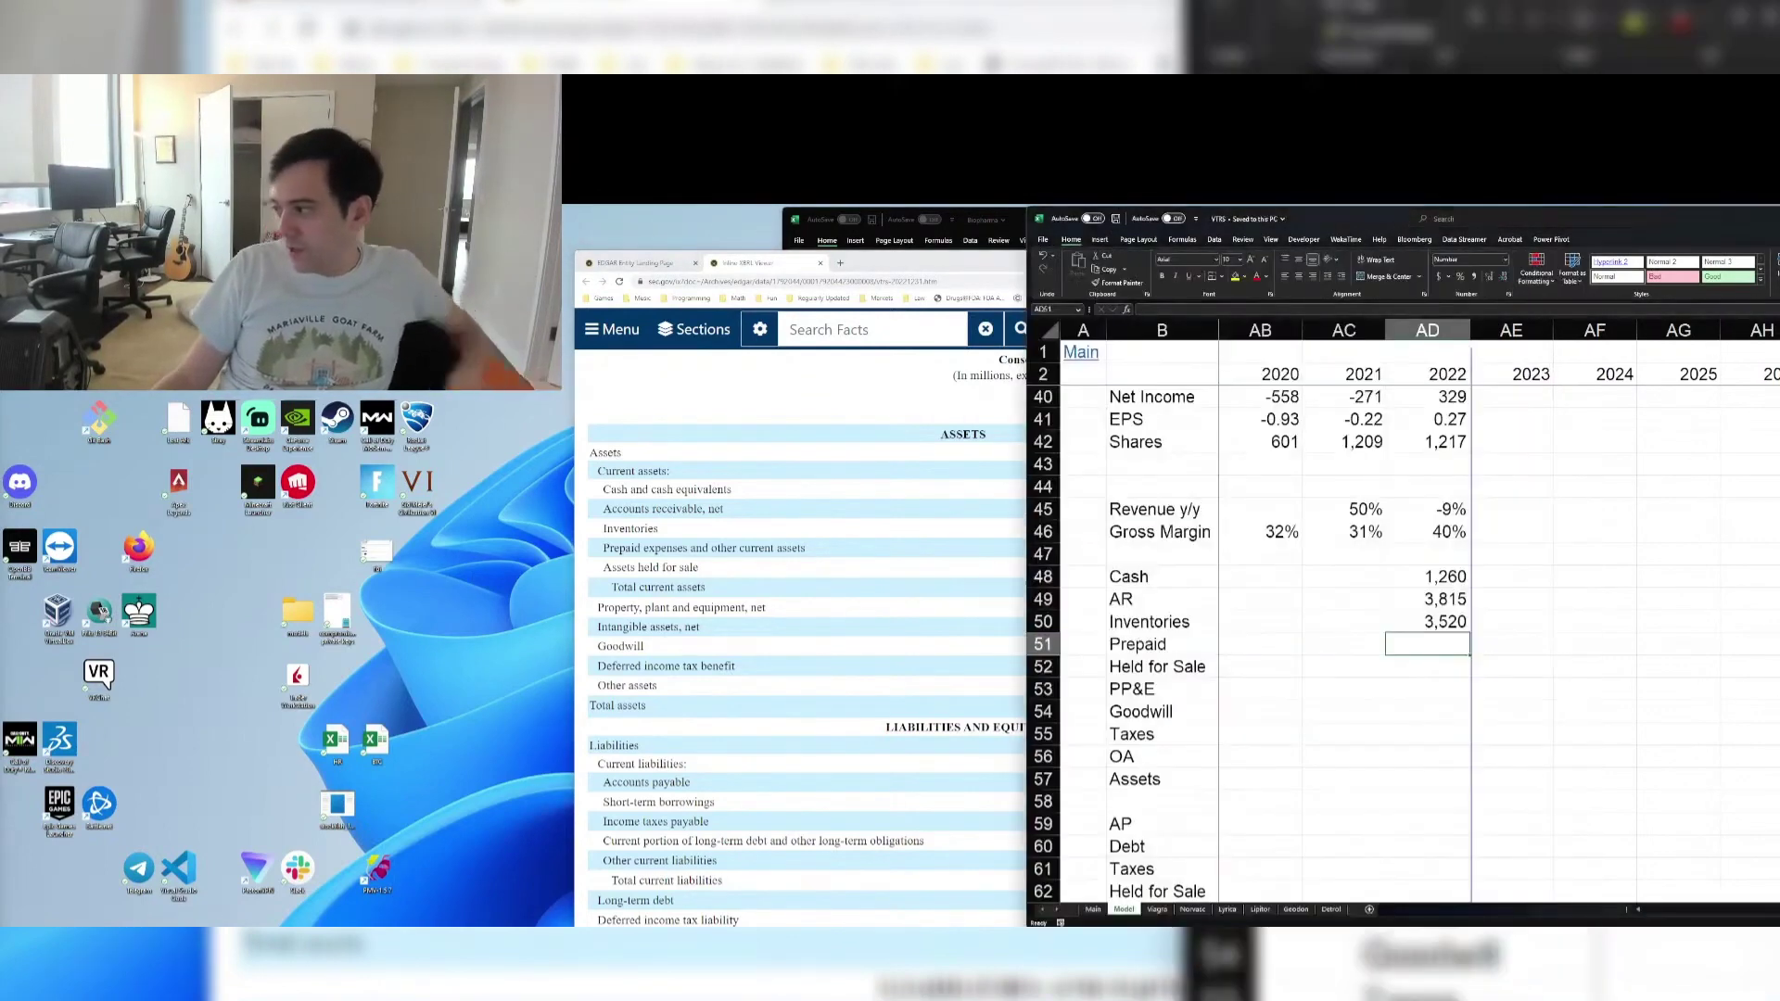
text(1,811.)
key(alt+Tab)
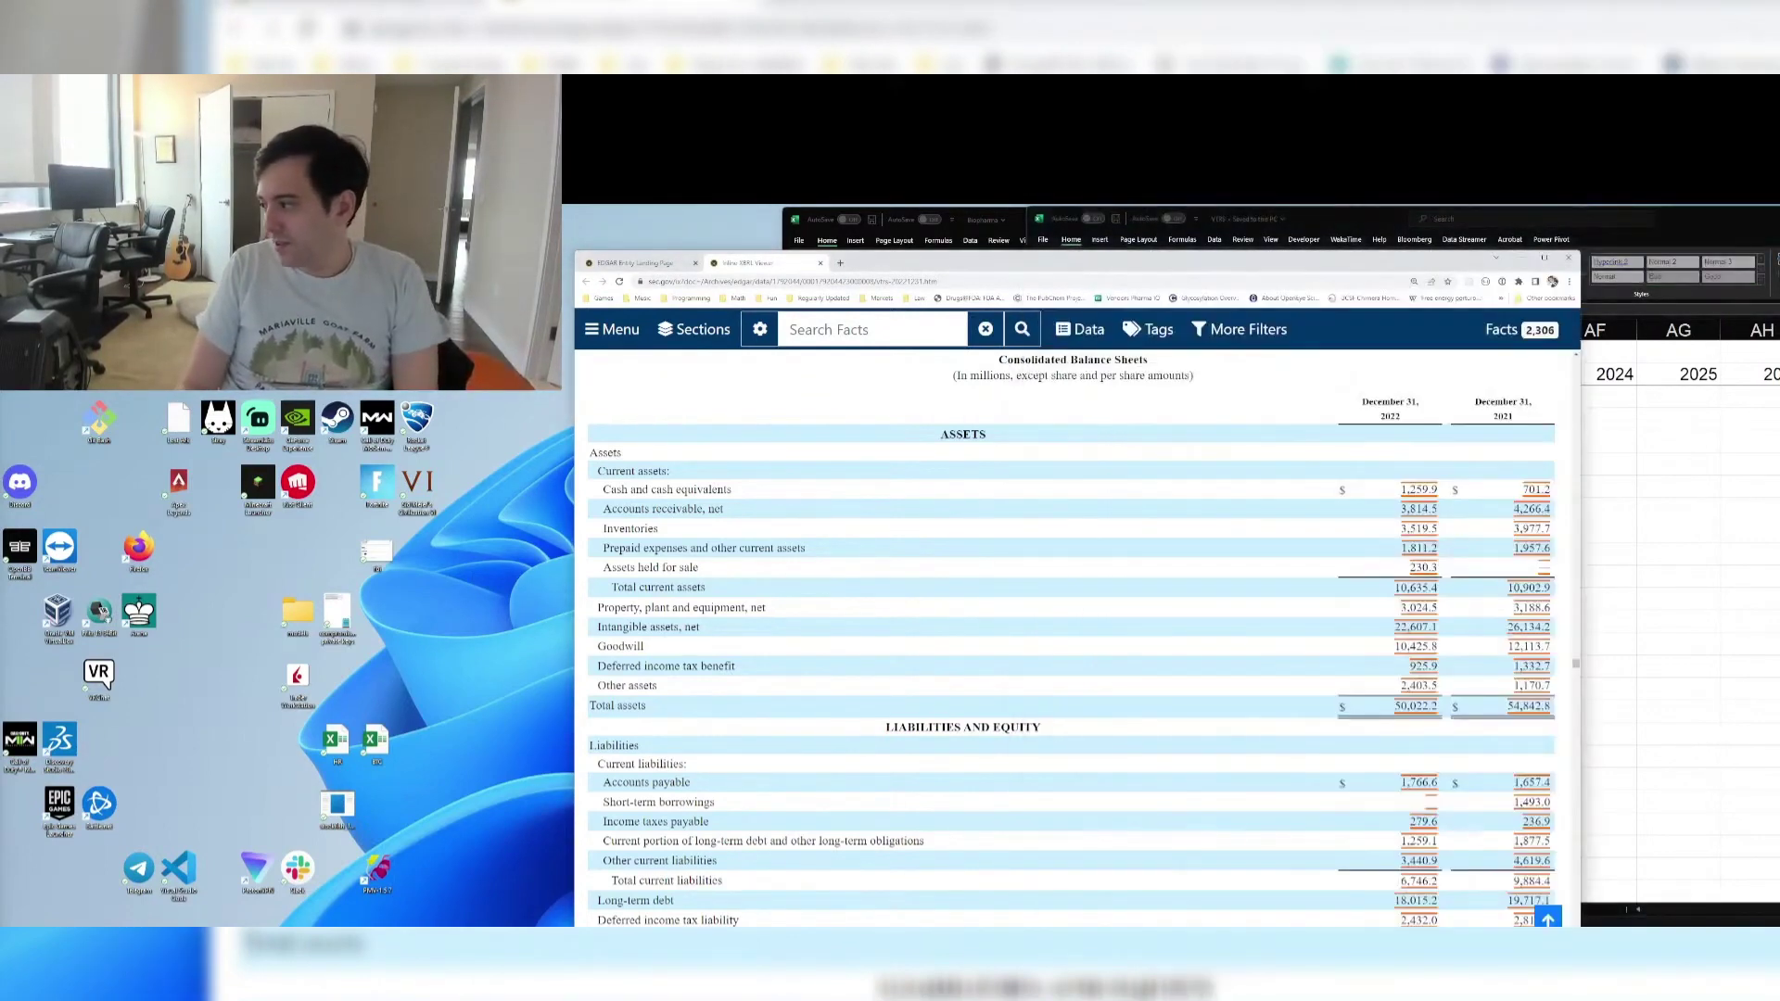
key(alt+Tab)
text(1811.2)
key(Return)
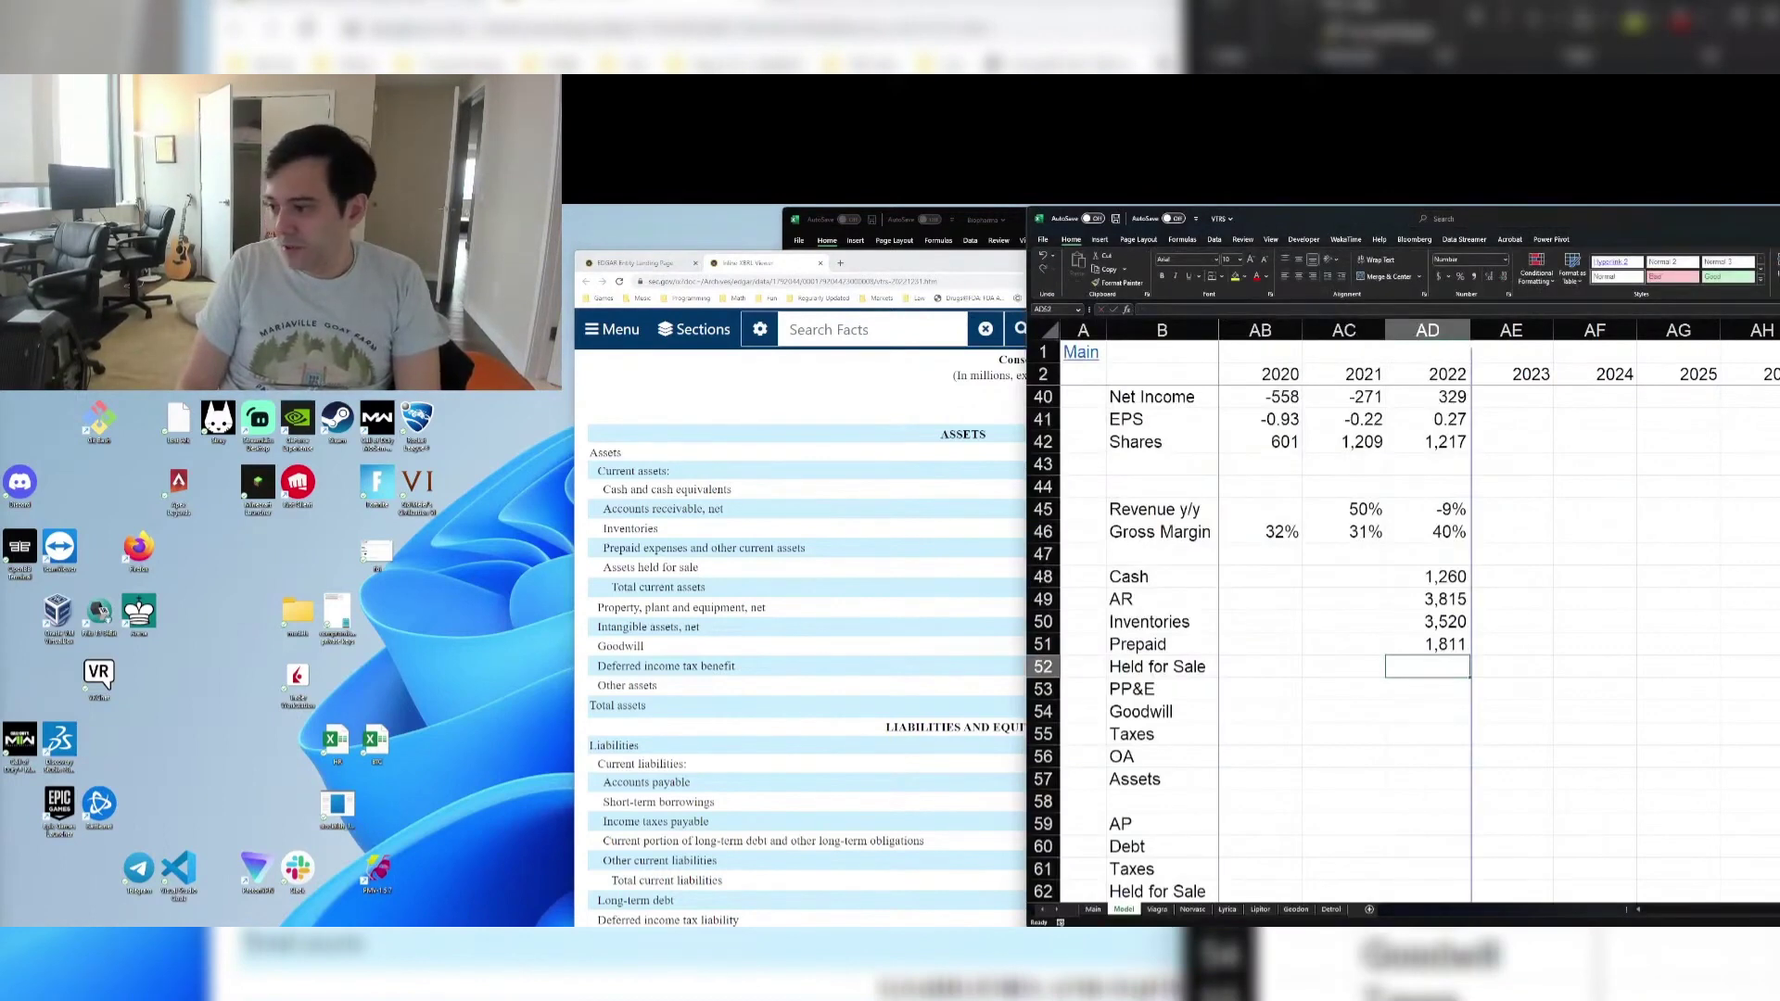
key(Up)
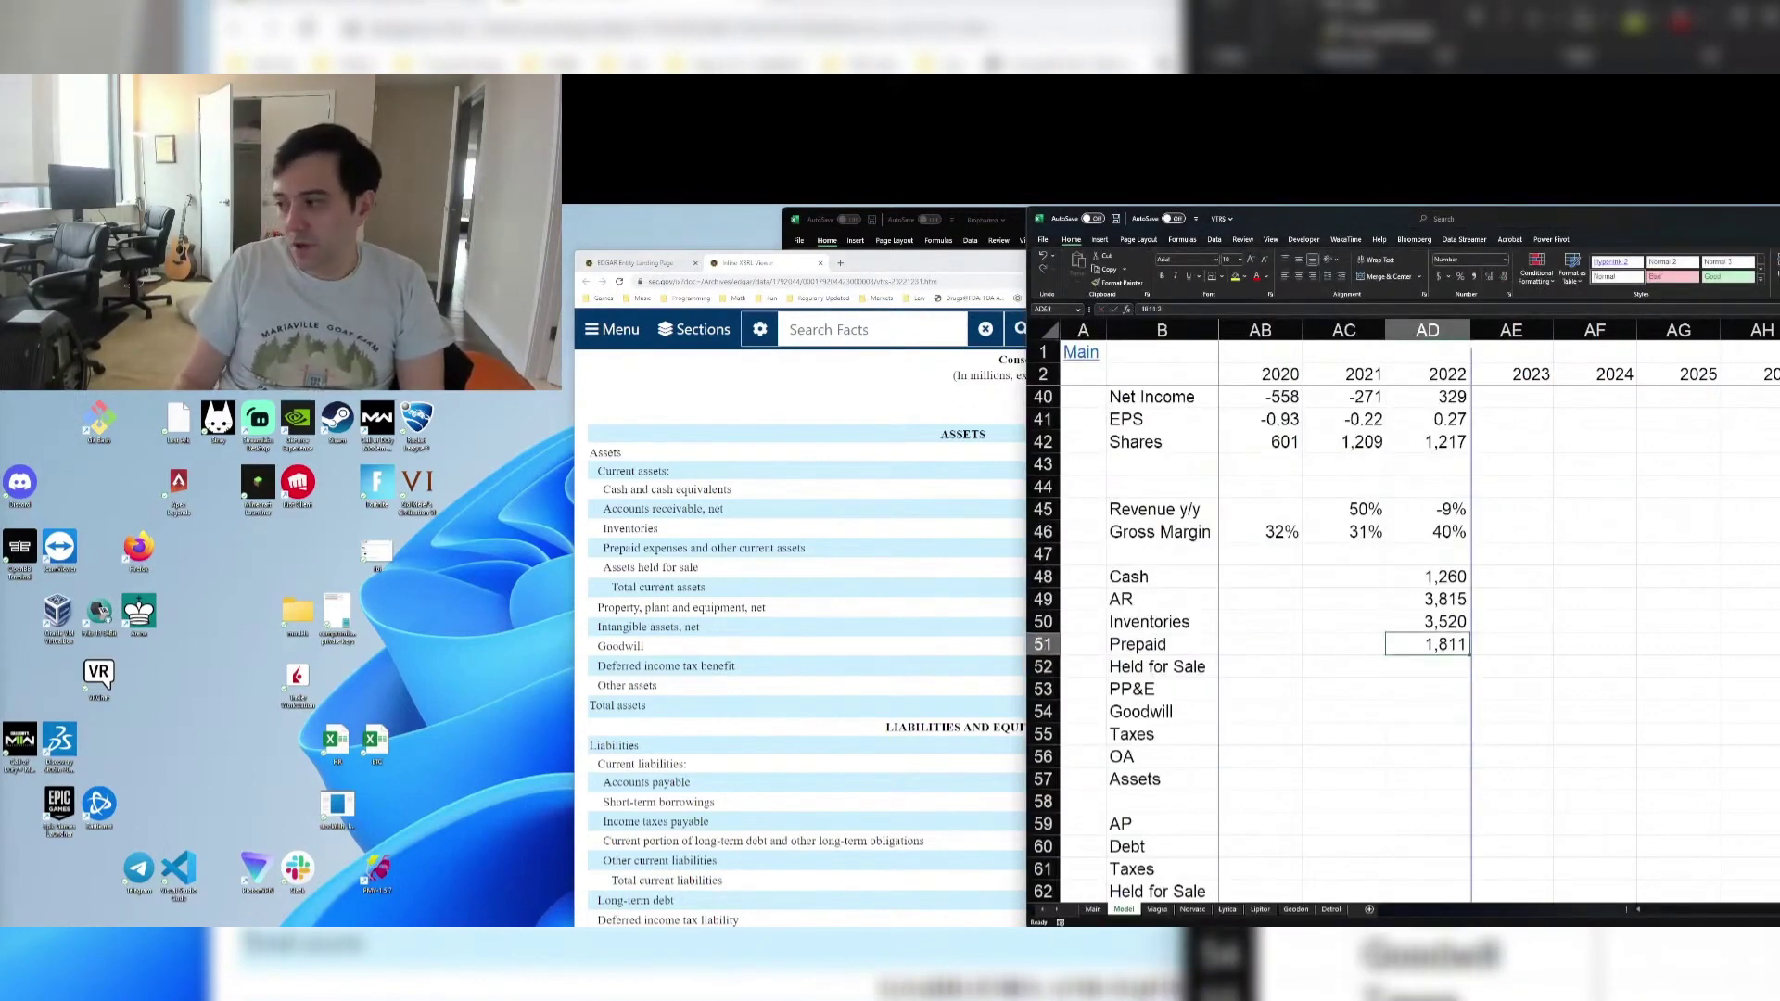
Compare the 2022 prepaid value against the 2021 figure in the row
key(ctrl+Right)
scroll(1391, 621, left, 10)
scroll(1391, 622, right, 4)
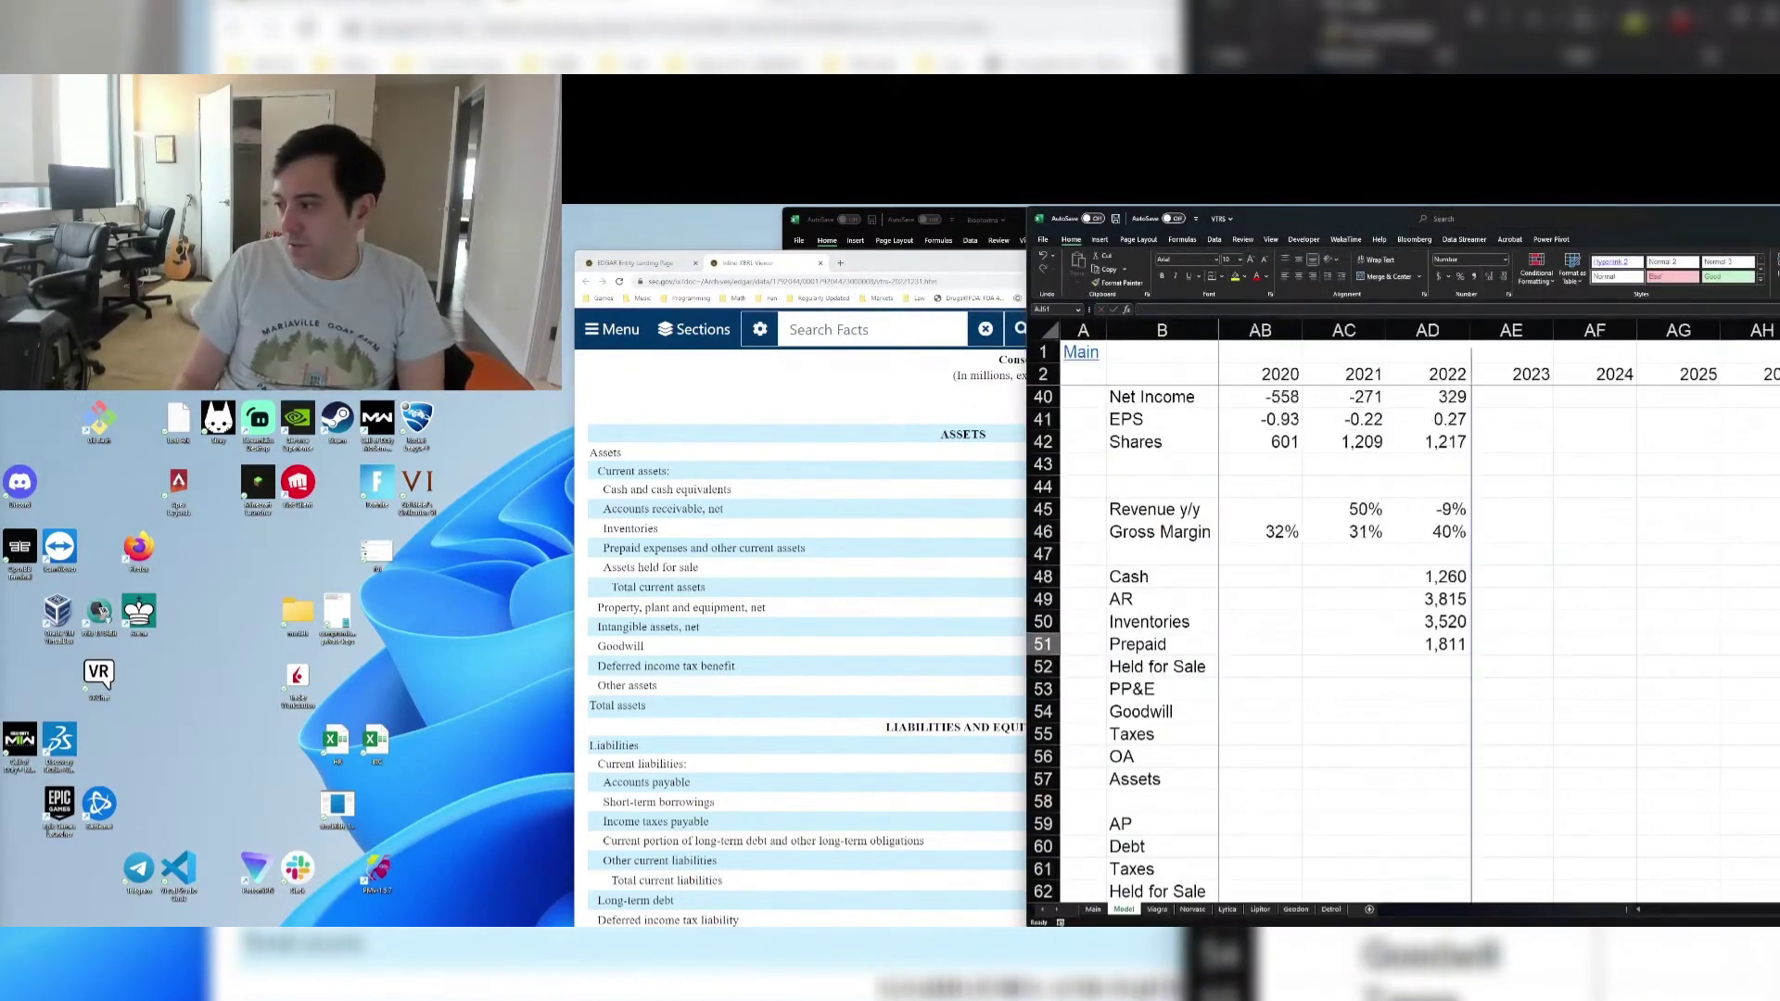
key(Left)
key(Left)
key(Left)
key(Left)
key(Right)
key(Left)
scroll(1391, 621, left, 1)
key(Right)
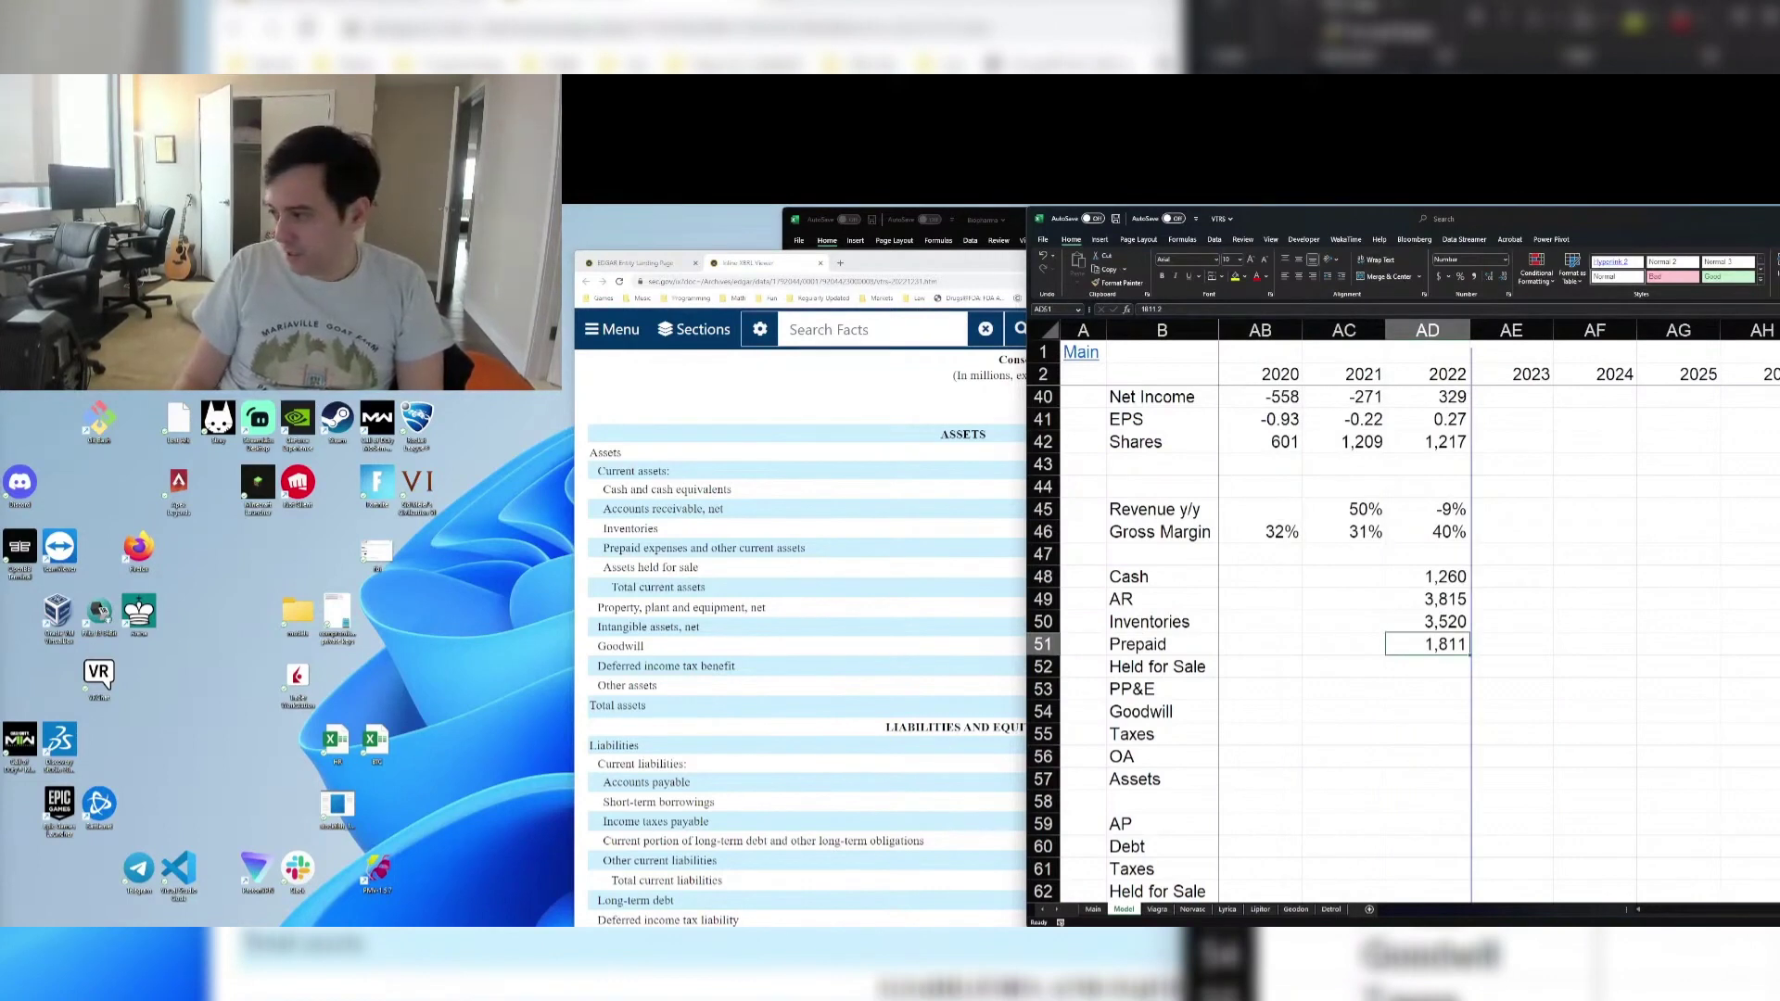
Record 230 as 2022 assets held for sale
key(Down)
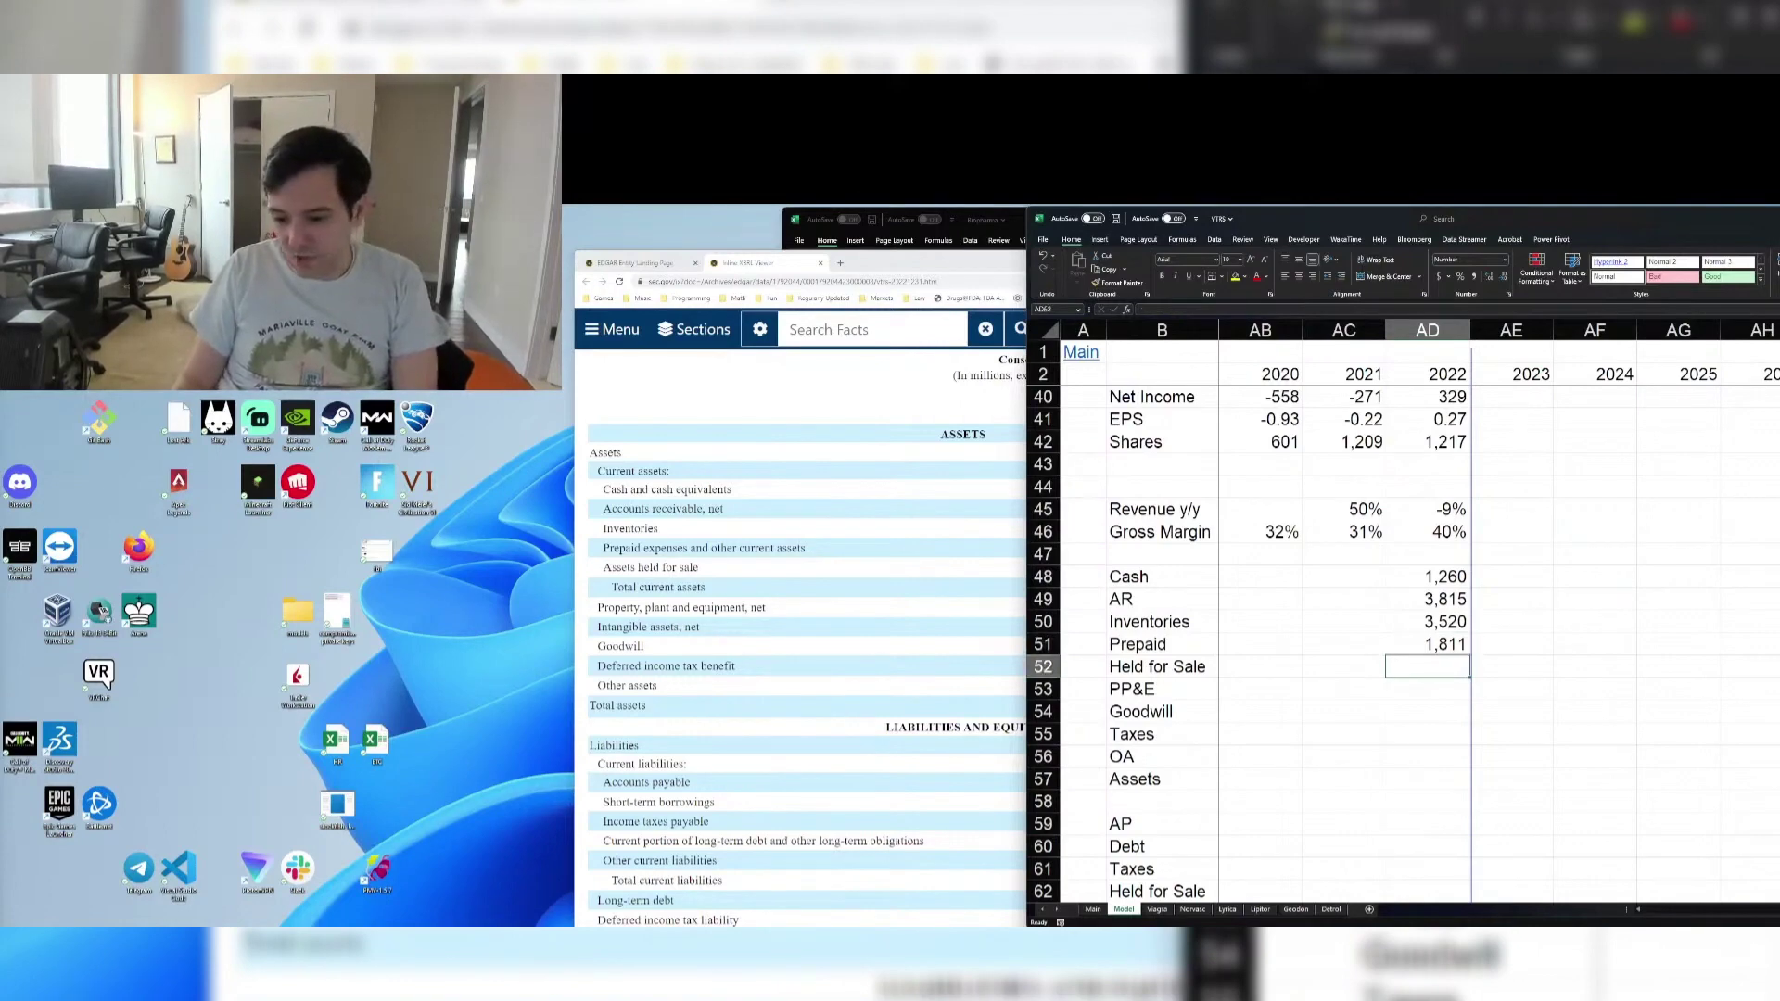
key(alt+Tab)
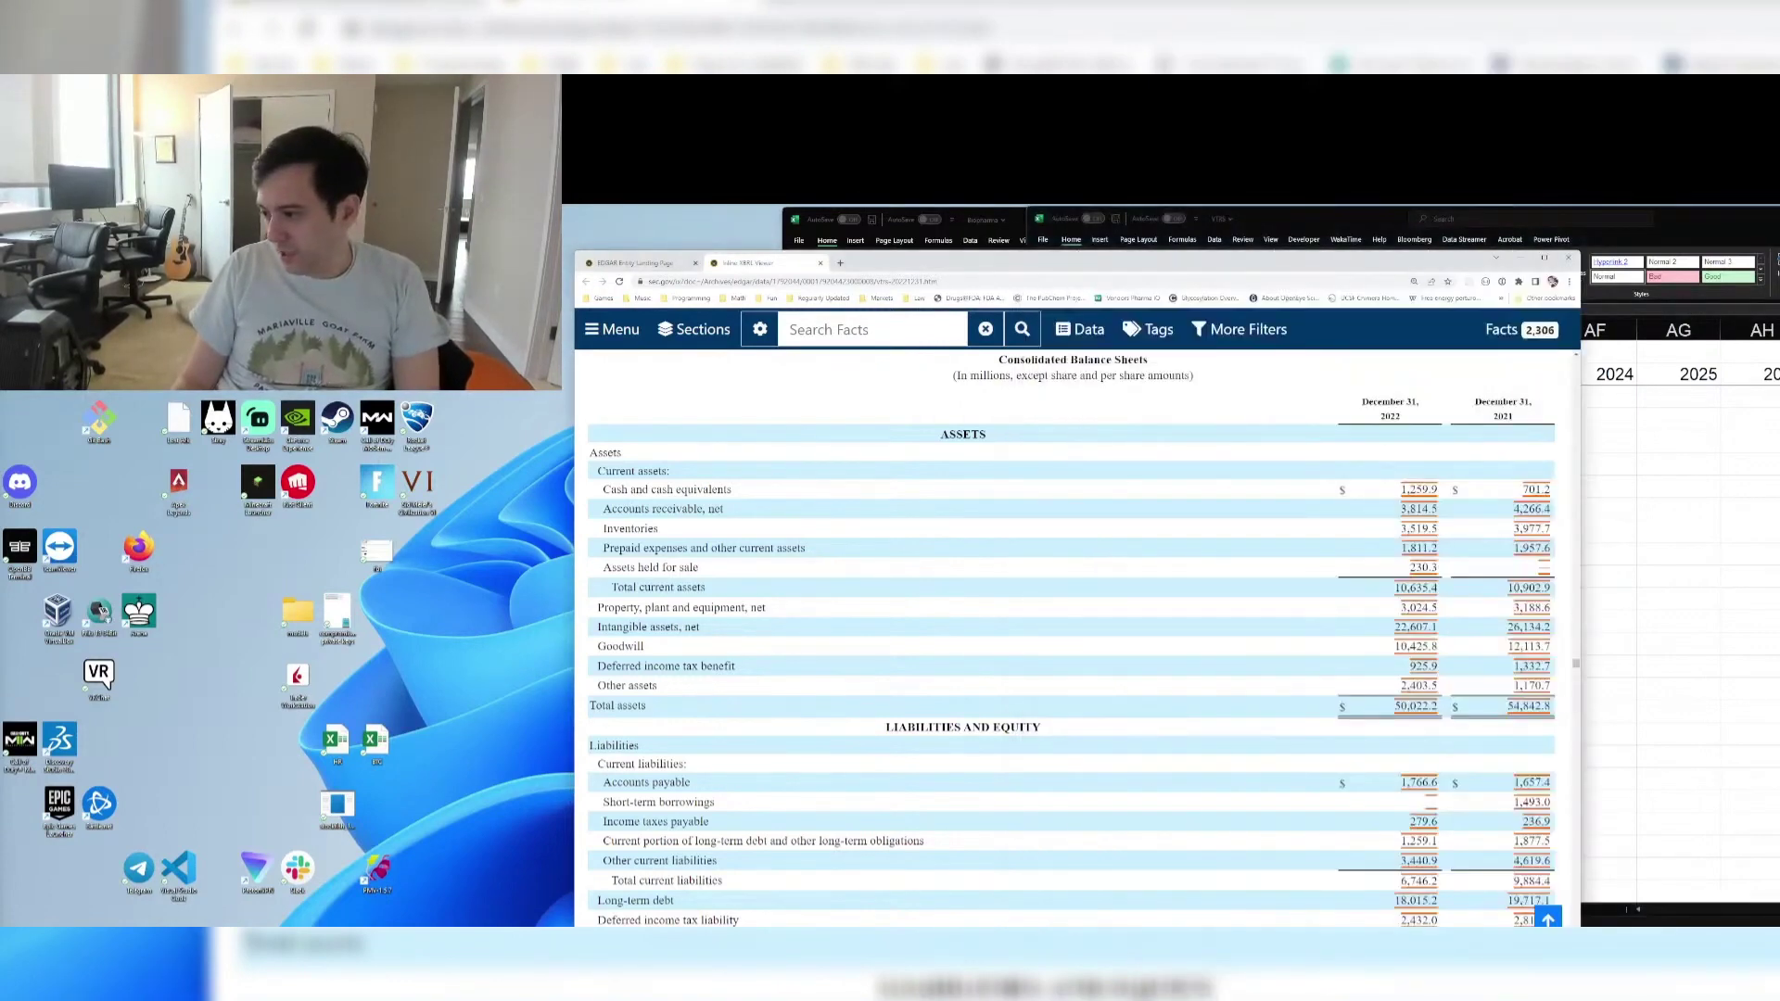
key(alt+Tab)
text(230.)
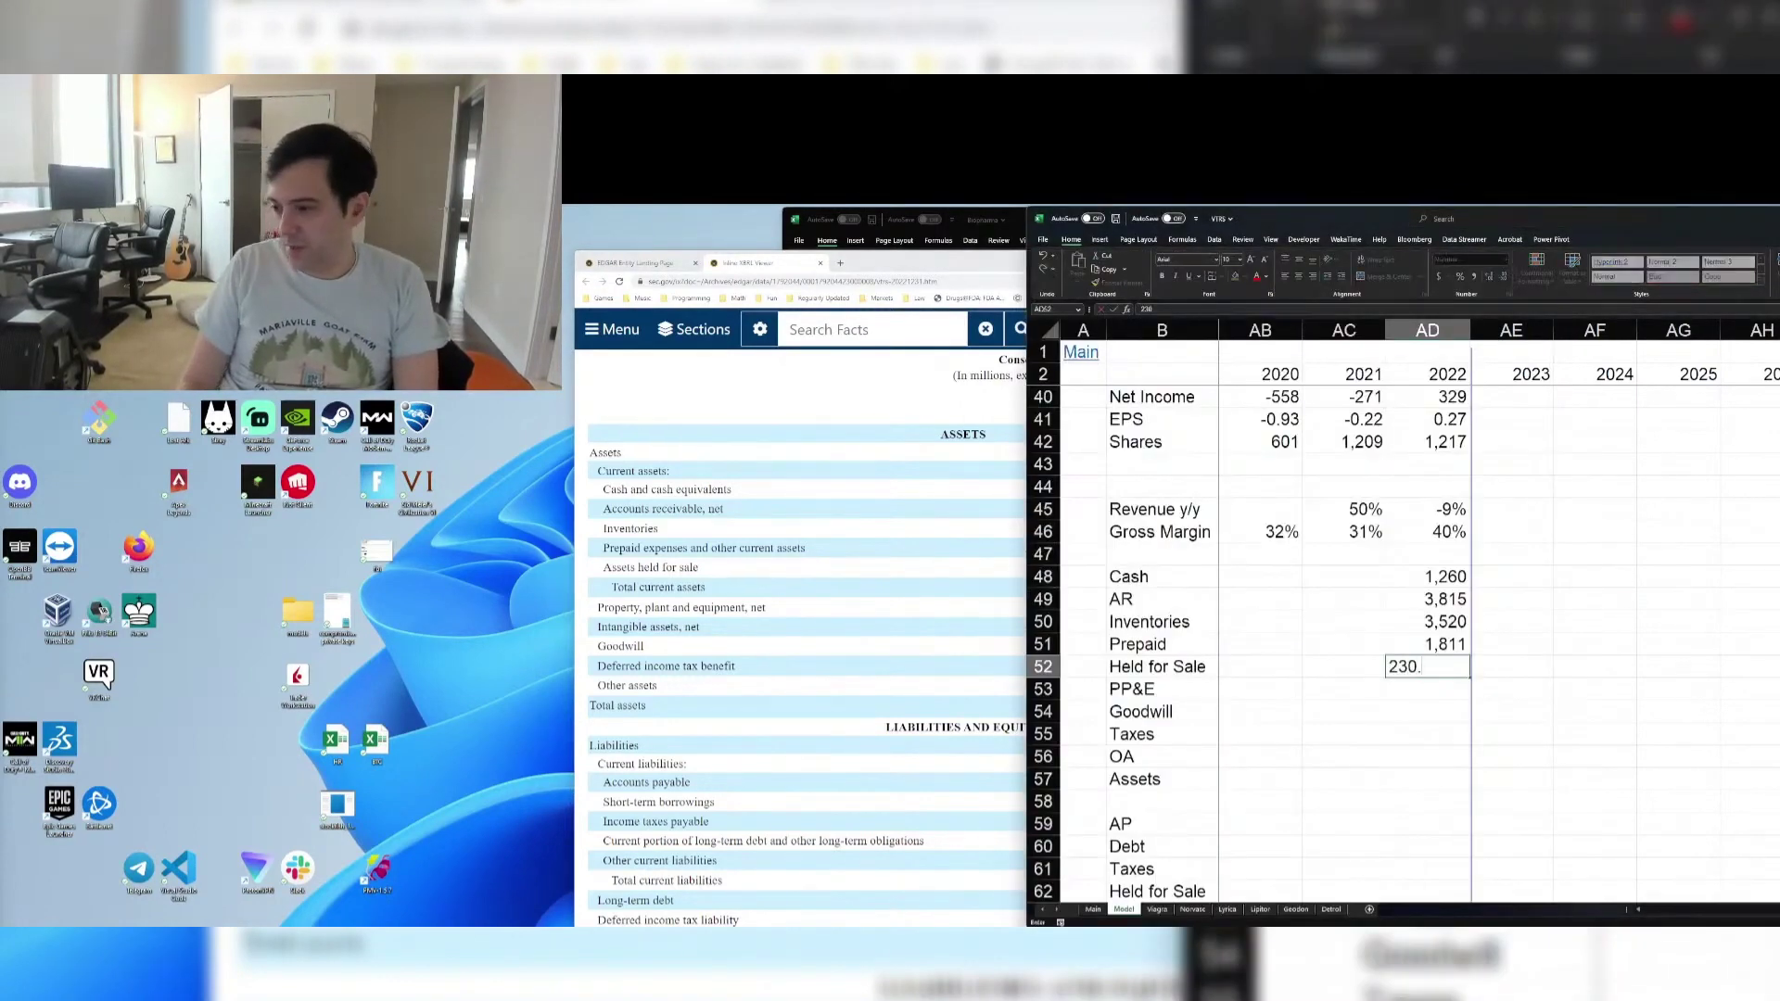
key(Return)
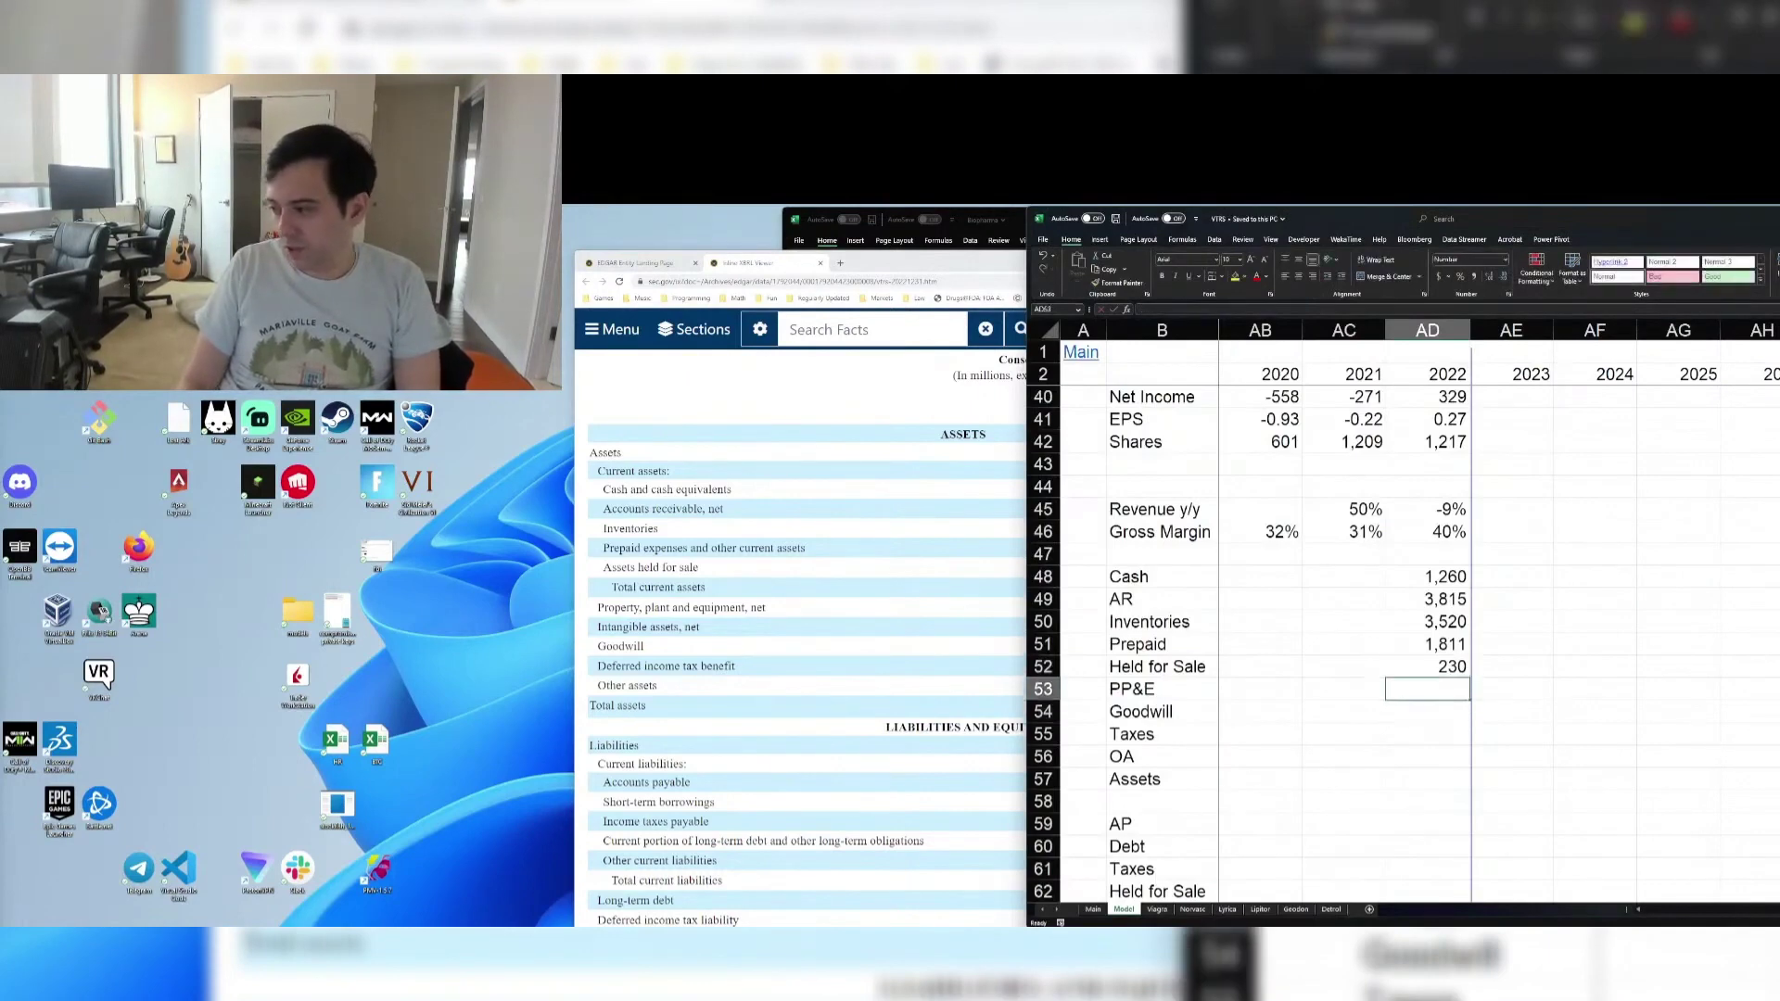
key(alt+Tab)
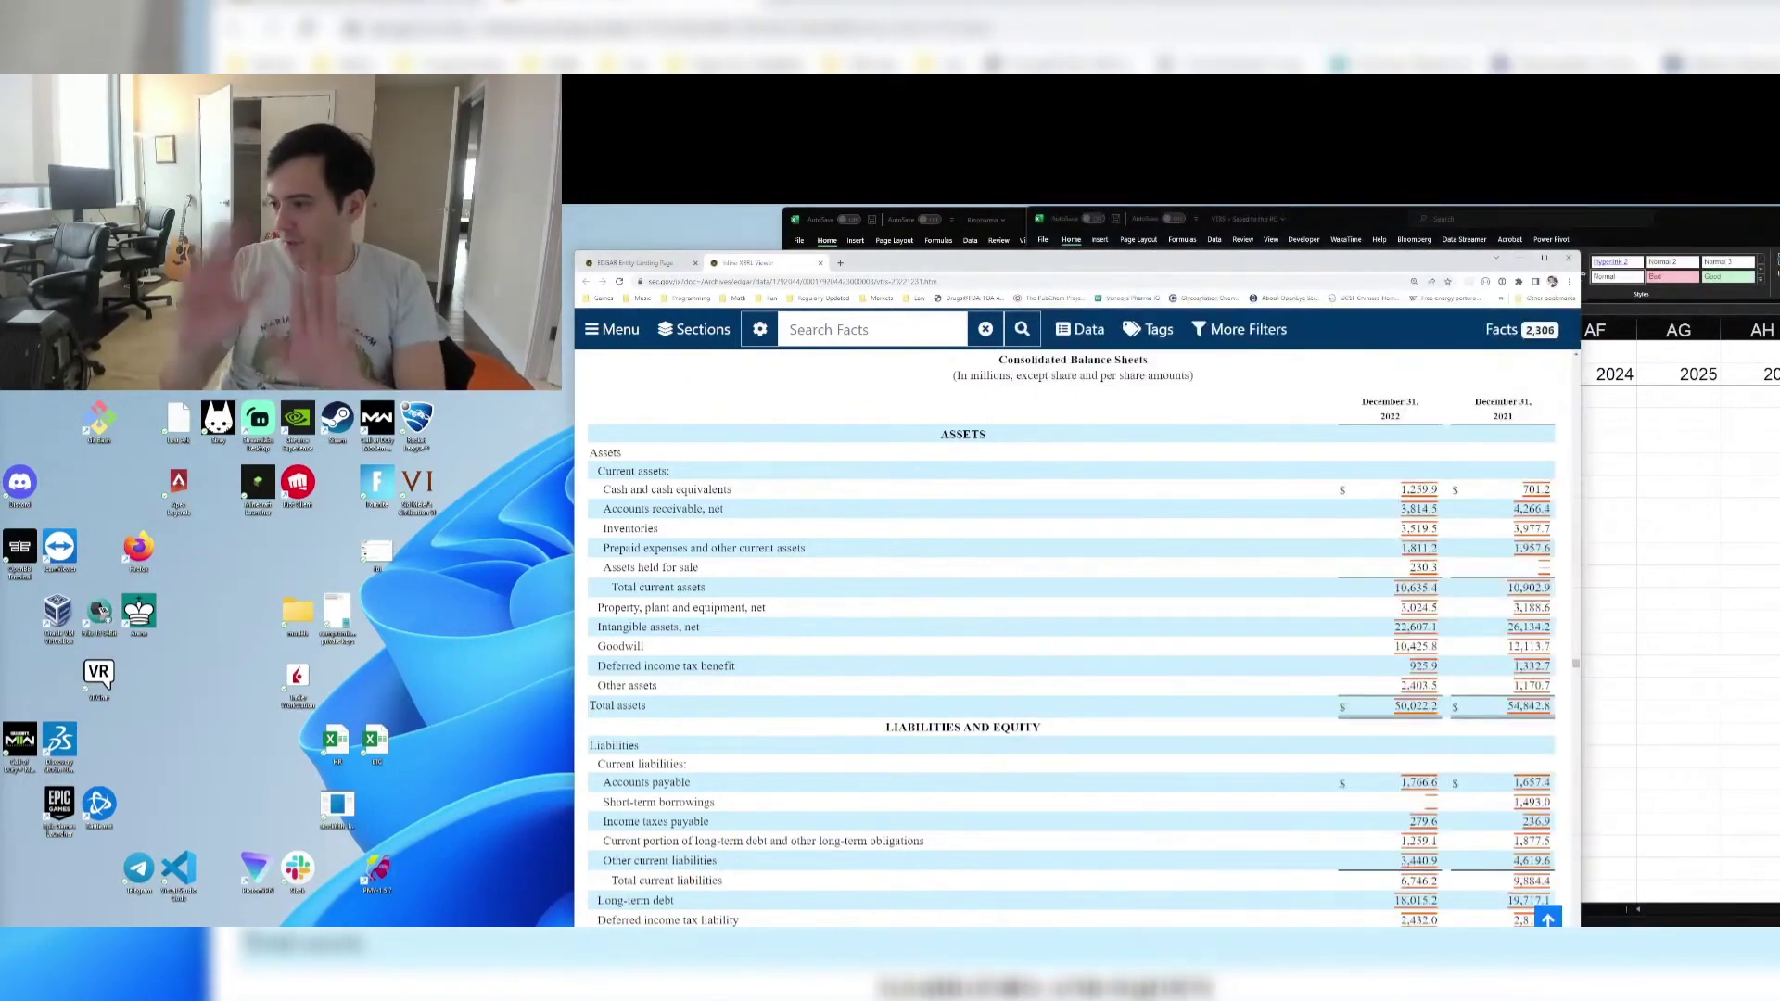
key(alt+Tab)
Enter 3,024.5 as 2022 PP&E and format it bold
text(3024.5)
key(ctrl+Return)
key(ctrl+b)
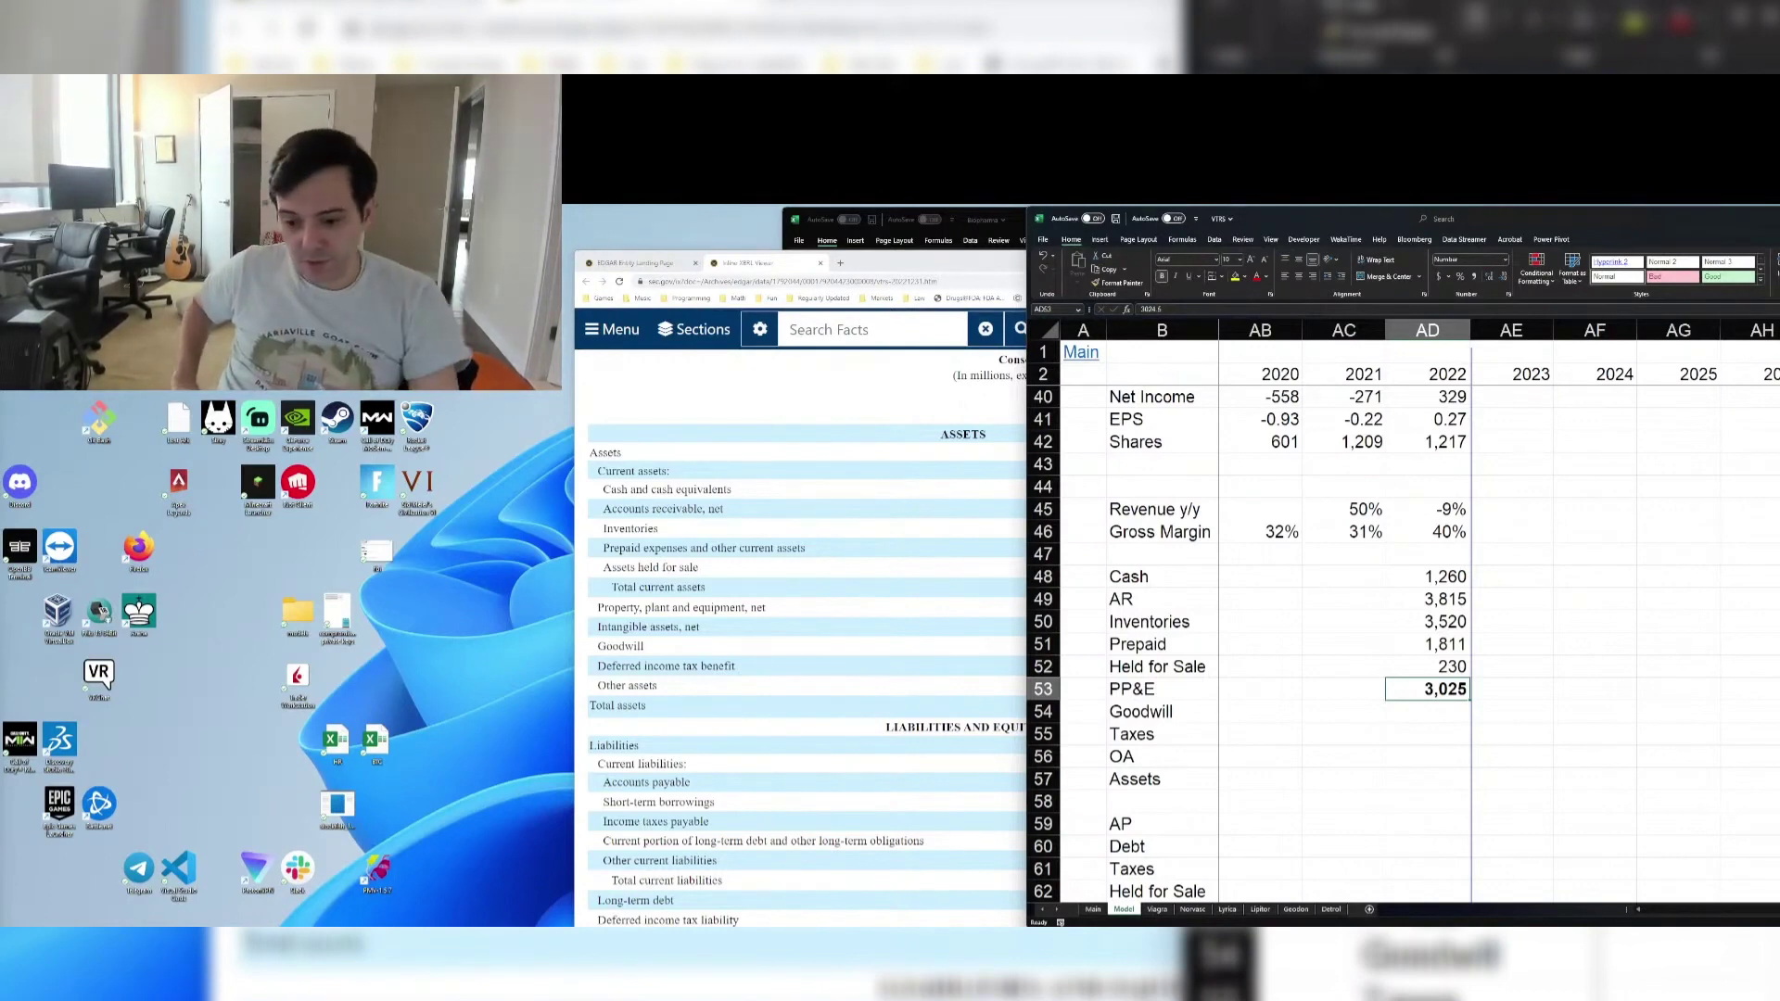
Enter 2022 Goodwill as =10425.8 plus net intangibles, totaling 33,033
key(Down)
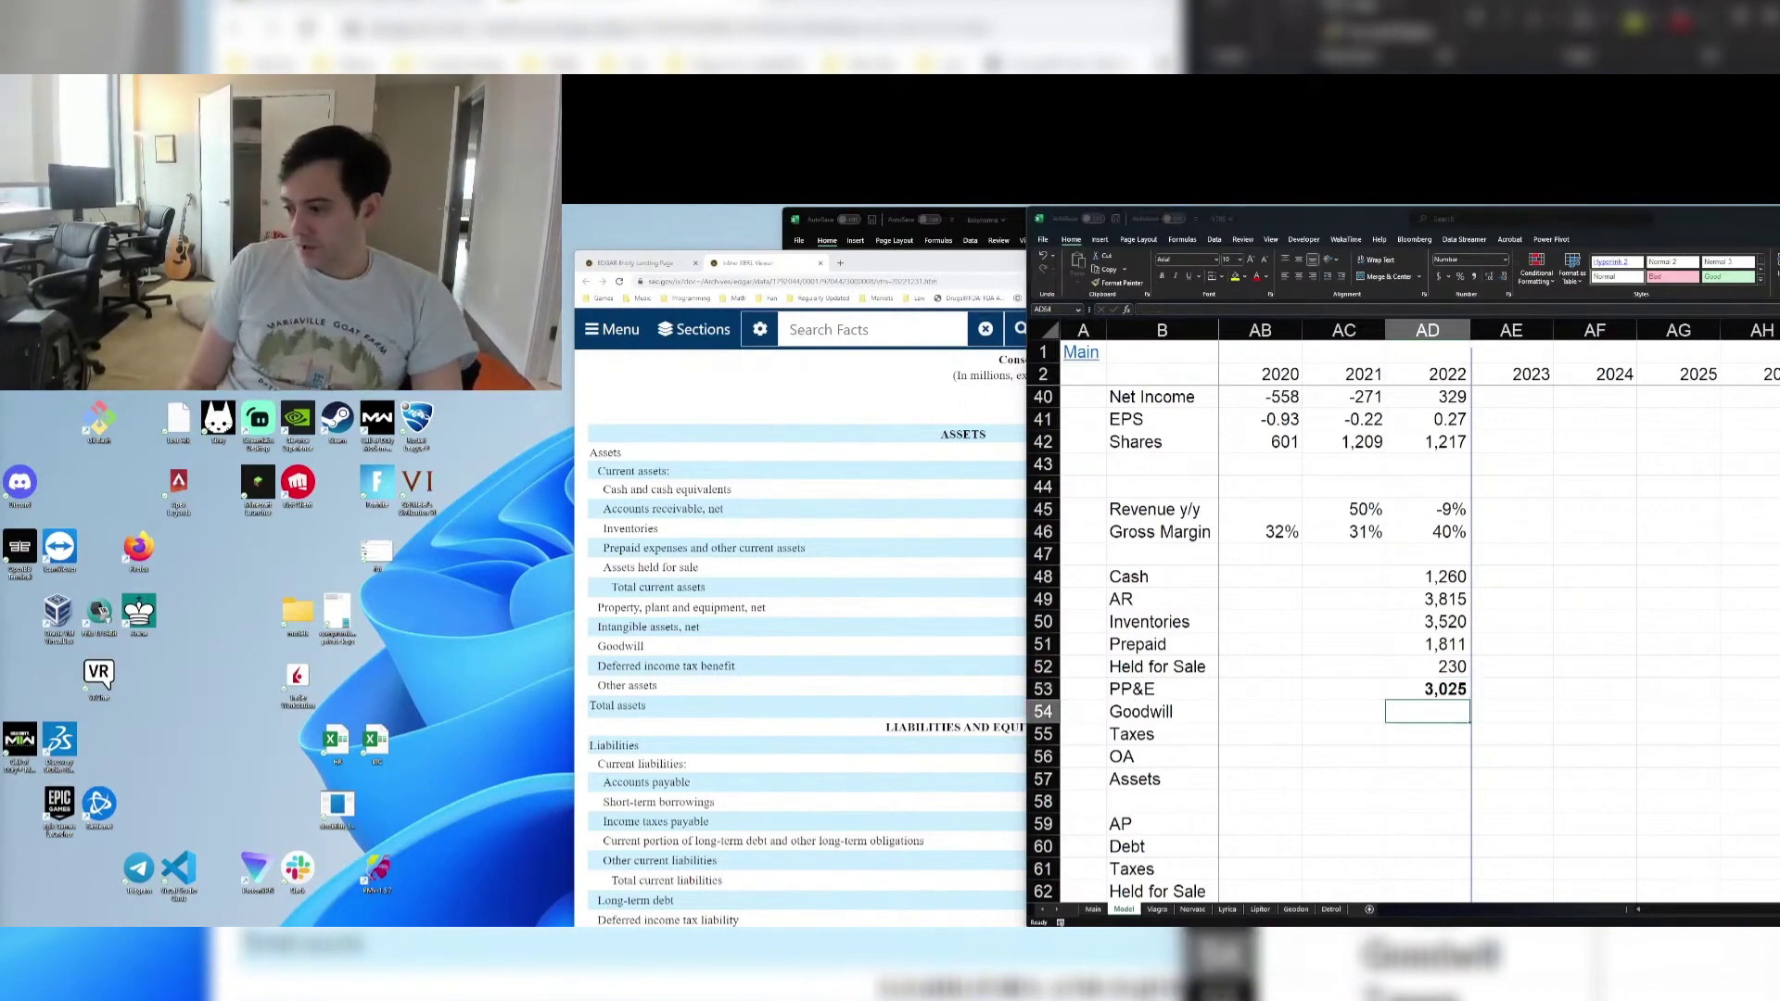
key(alt+Tab)
key(alt+Tab)
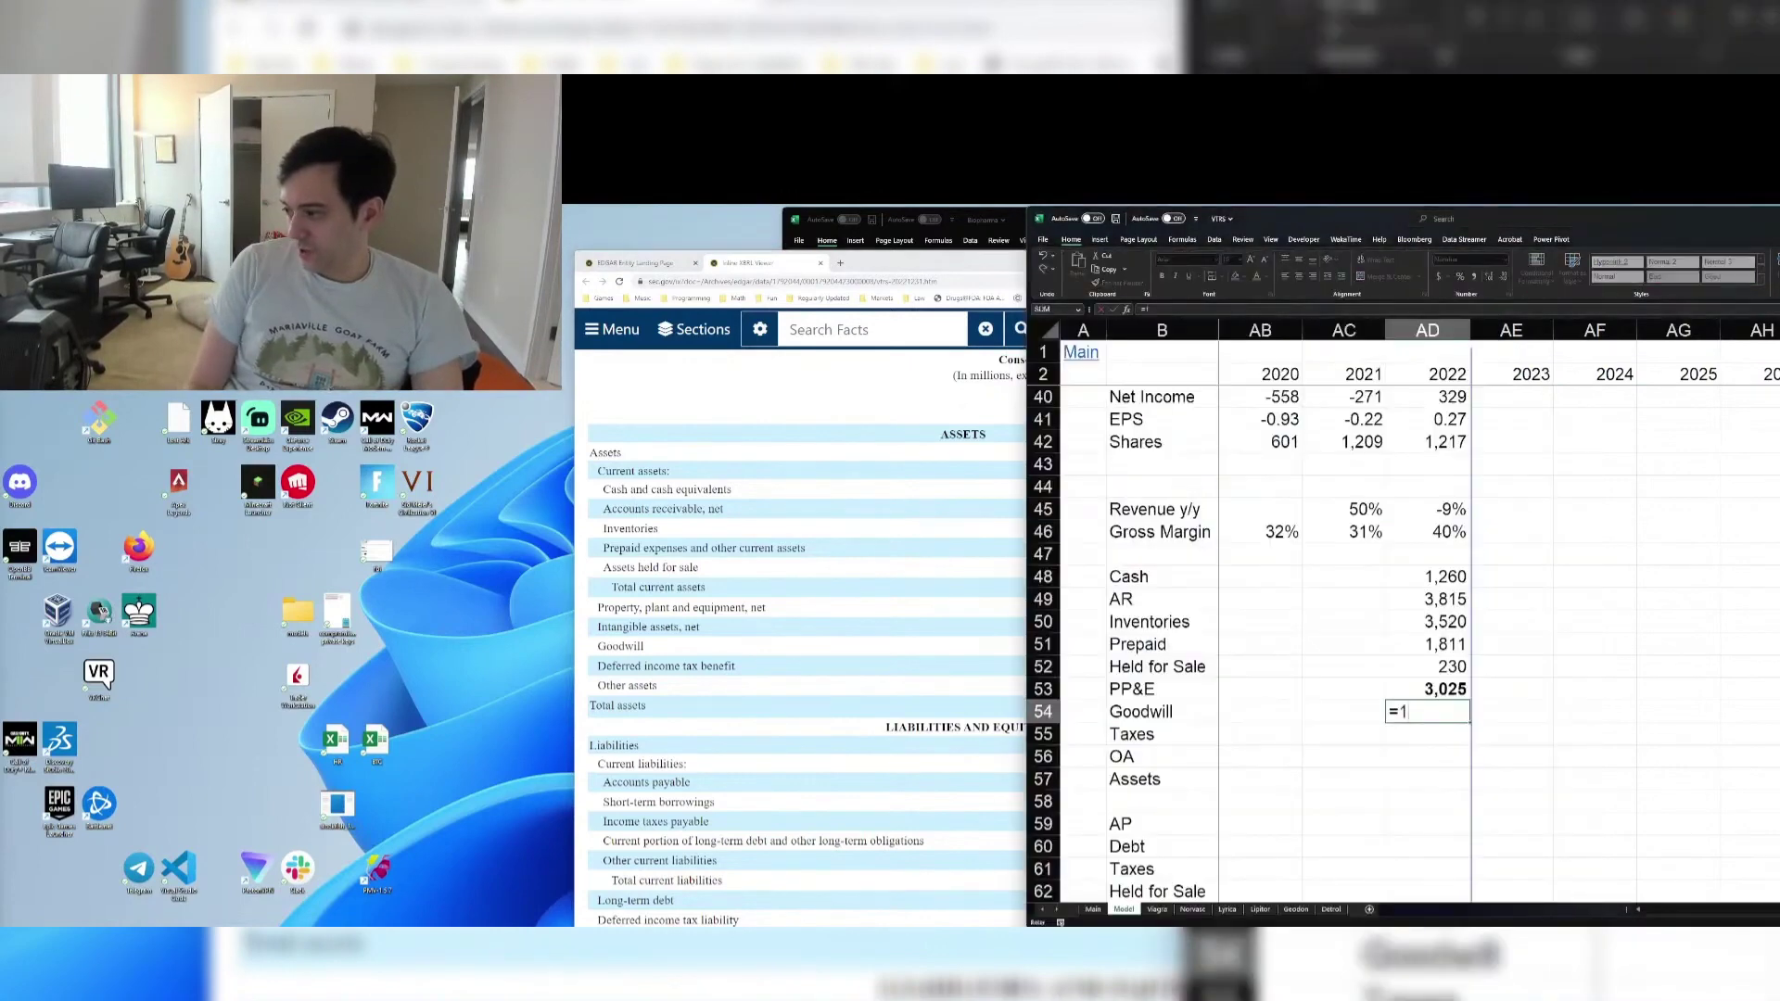
key(alt+Tab)
key(alt+Tab)
text(=10425.)
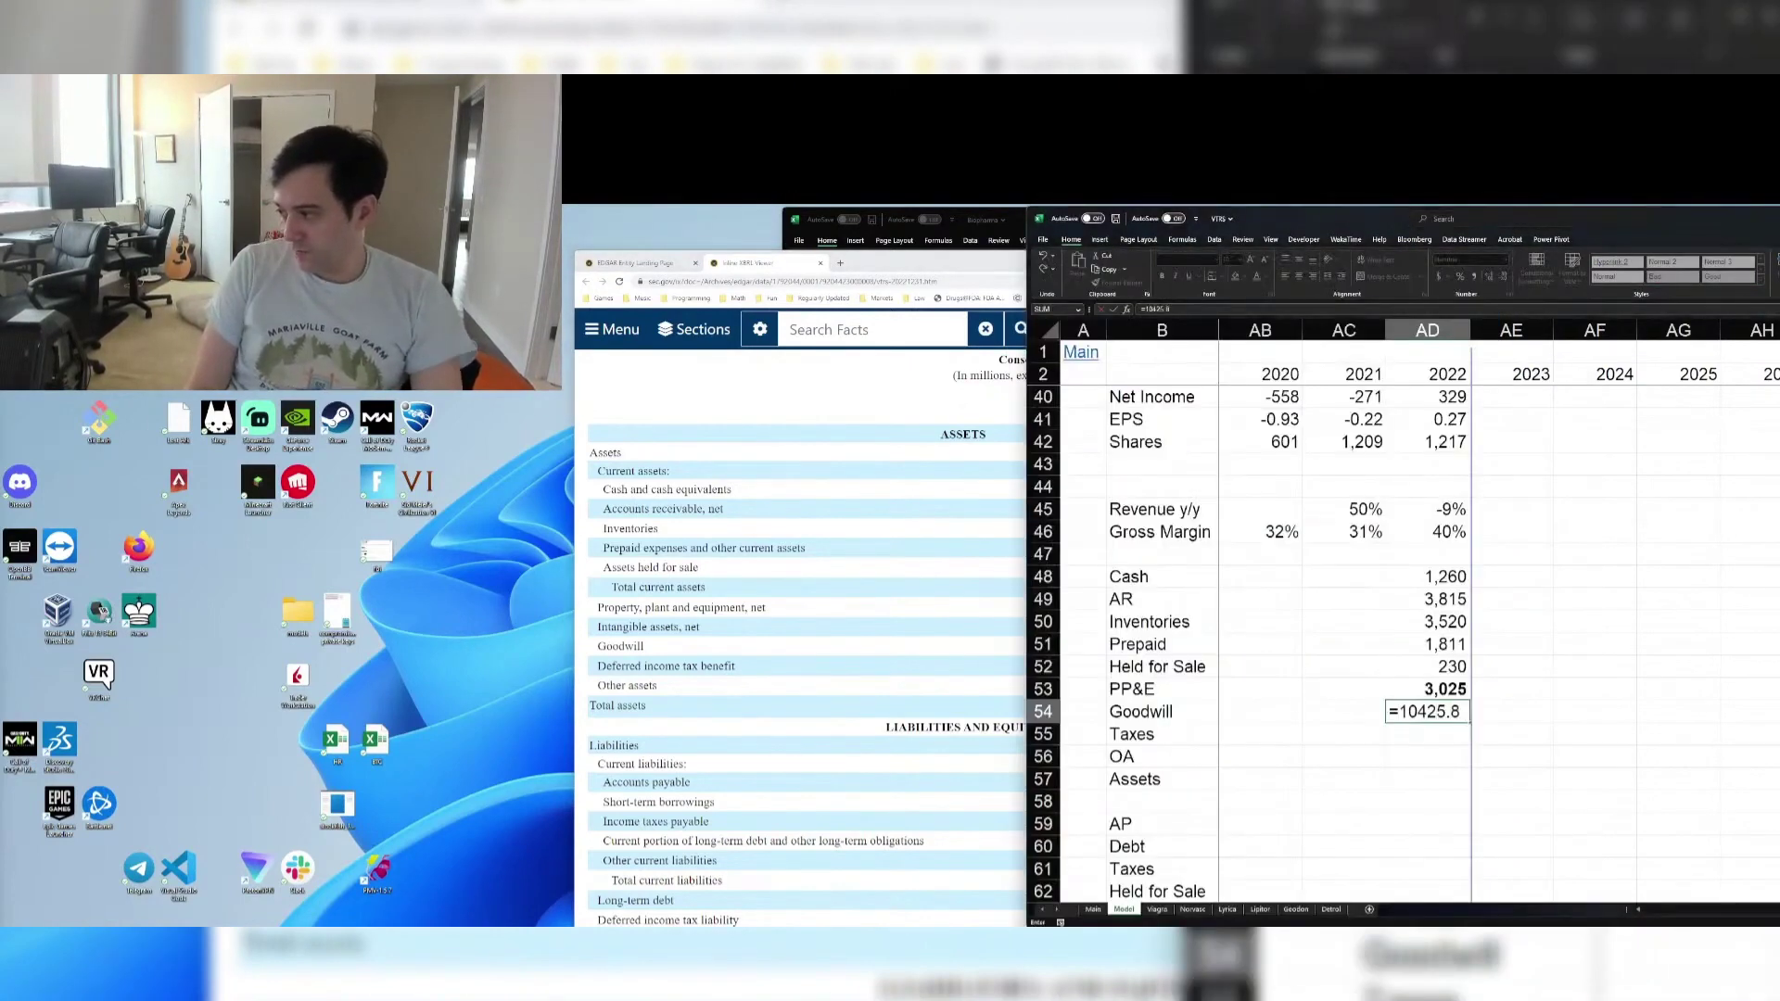
key(alt+Tab)
key(alt+Tab)
text(8+2)
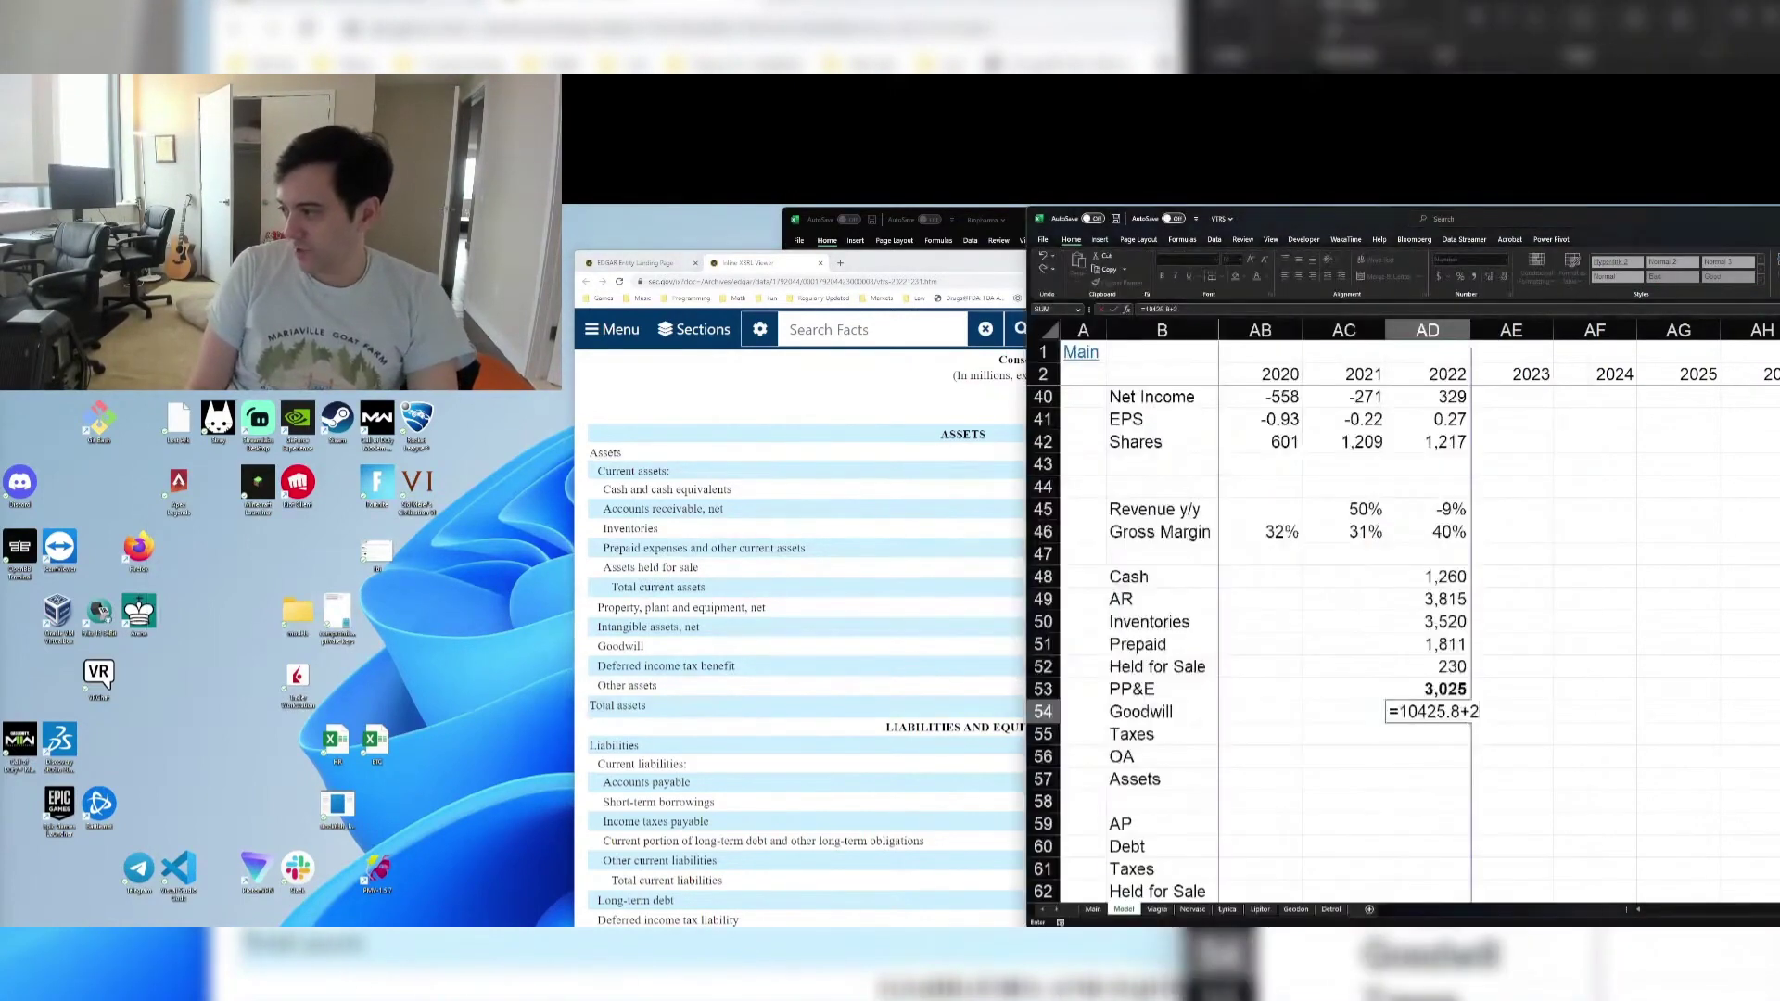
key(alt+Tab)
key(alt+Tab)
key(Return)
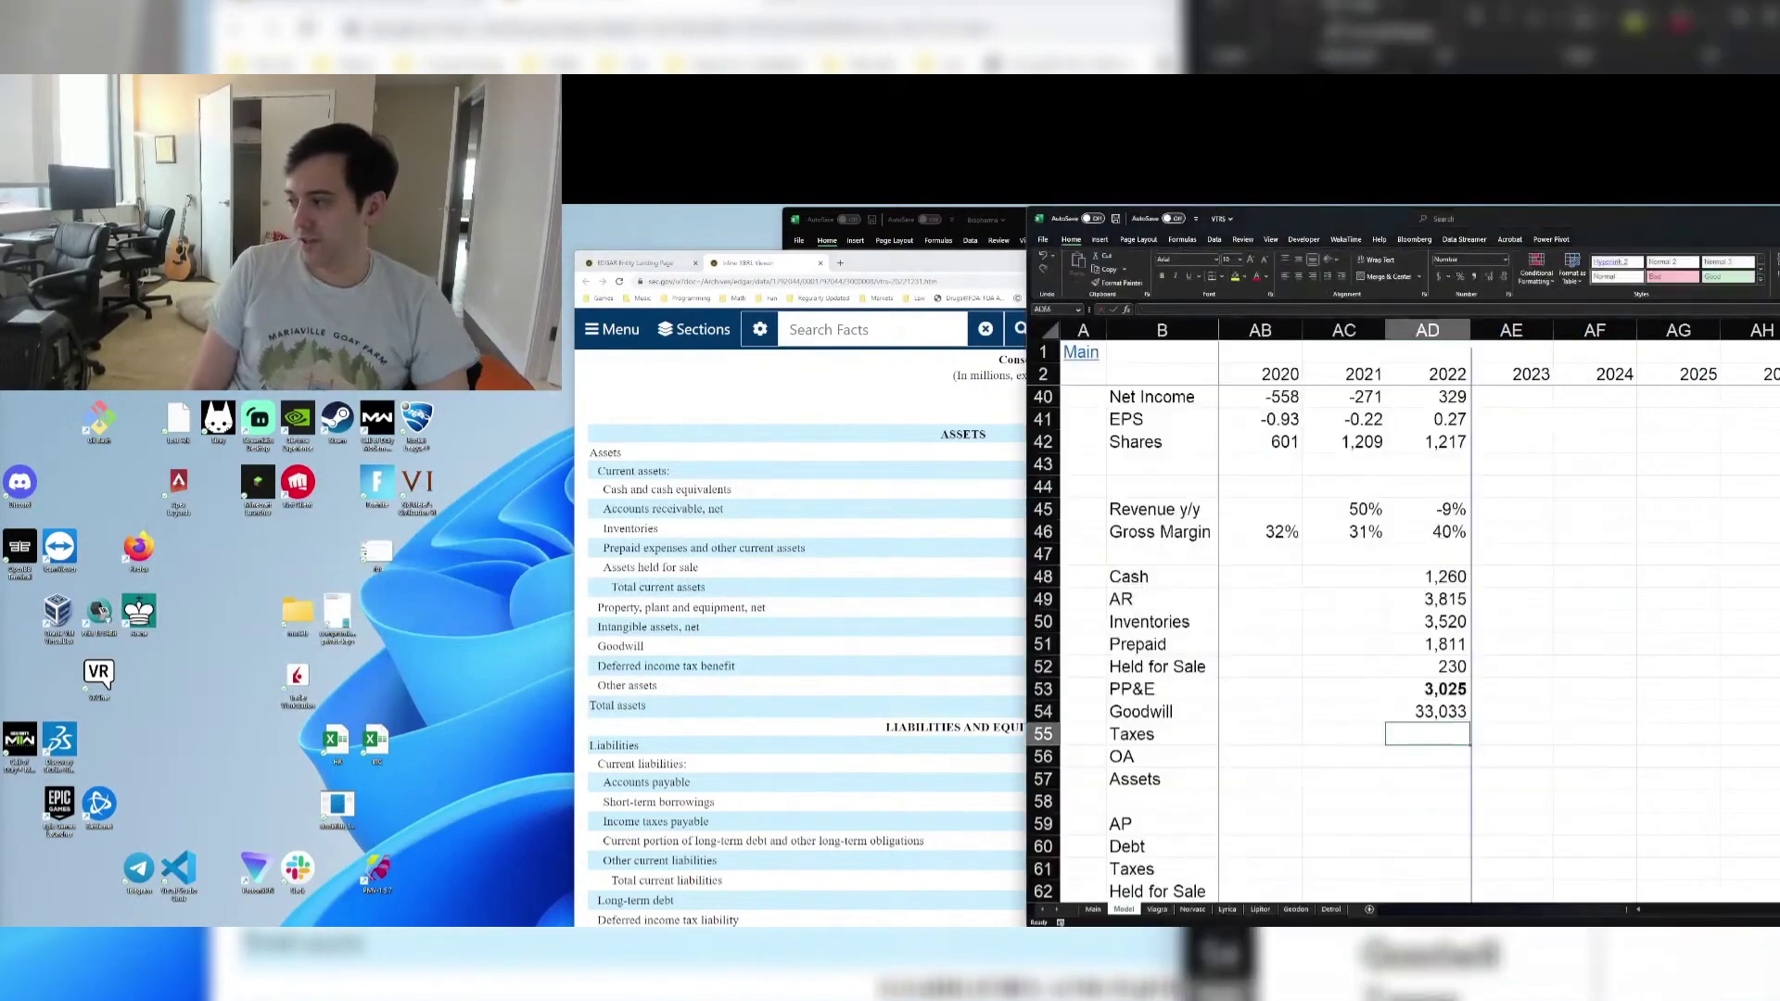
Save the workbook and bold the Goodwill row
key(Up)
key(ctrl+s)
key(shift+Left)
key(ctrl+b)
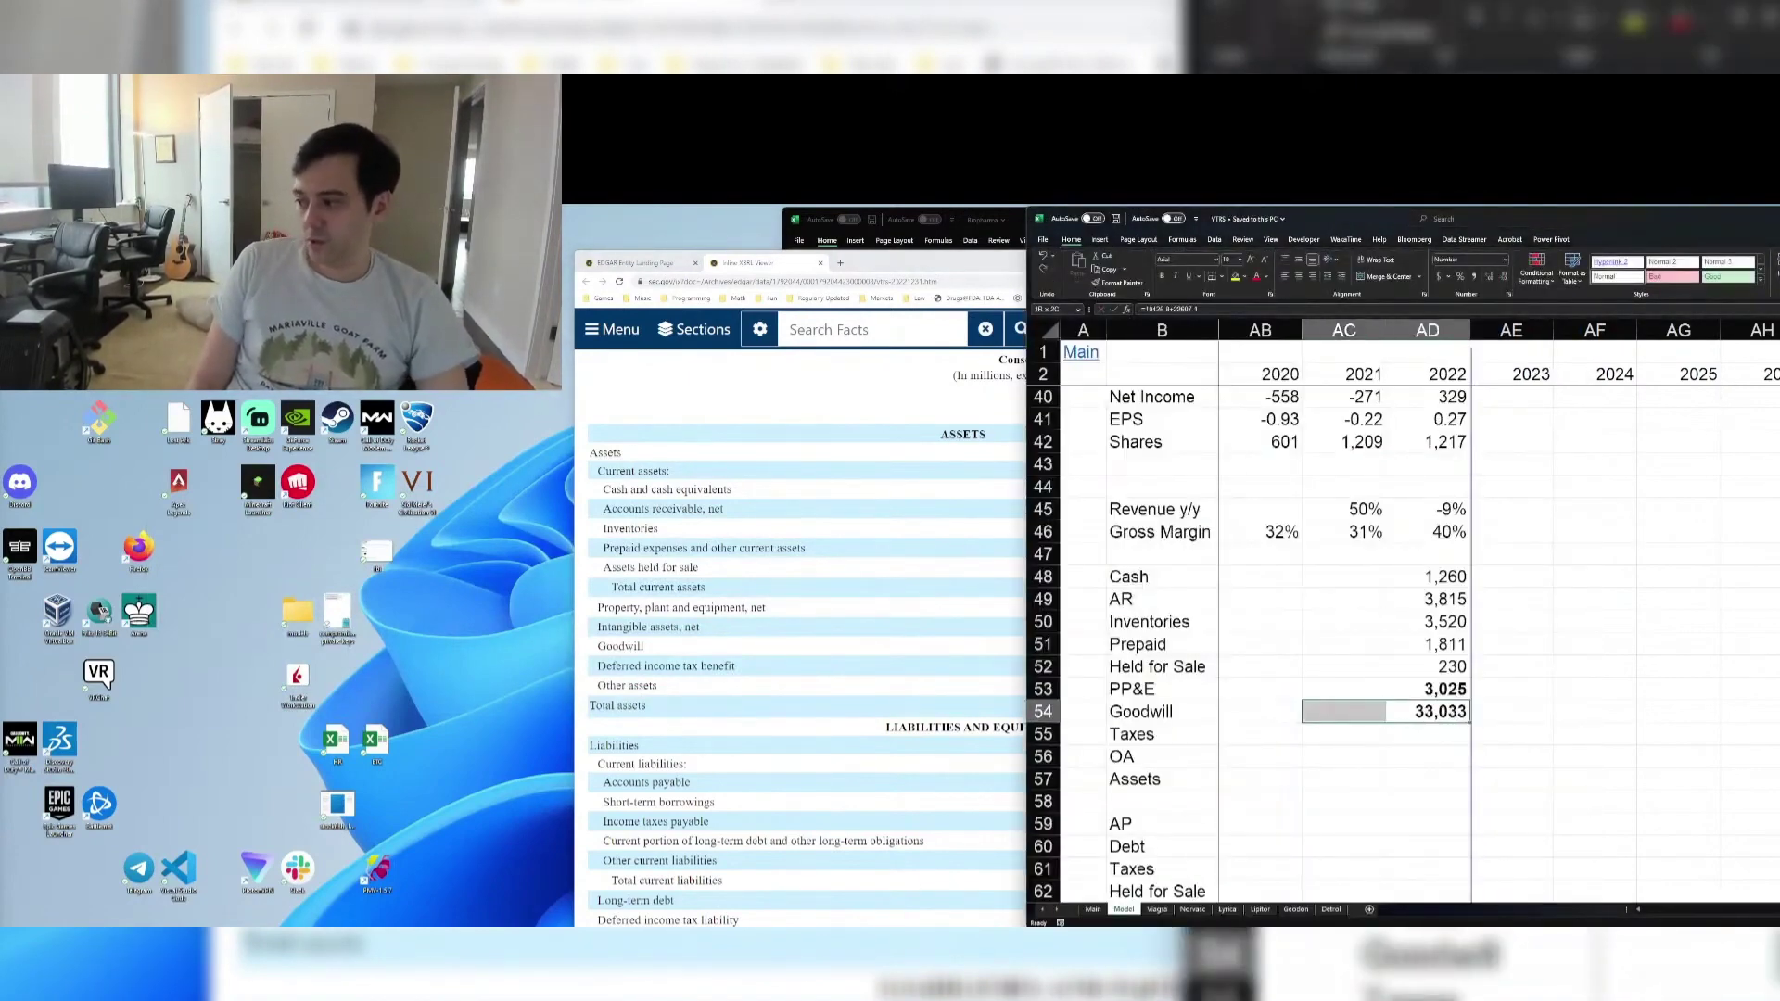
key(shift+Right)
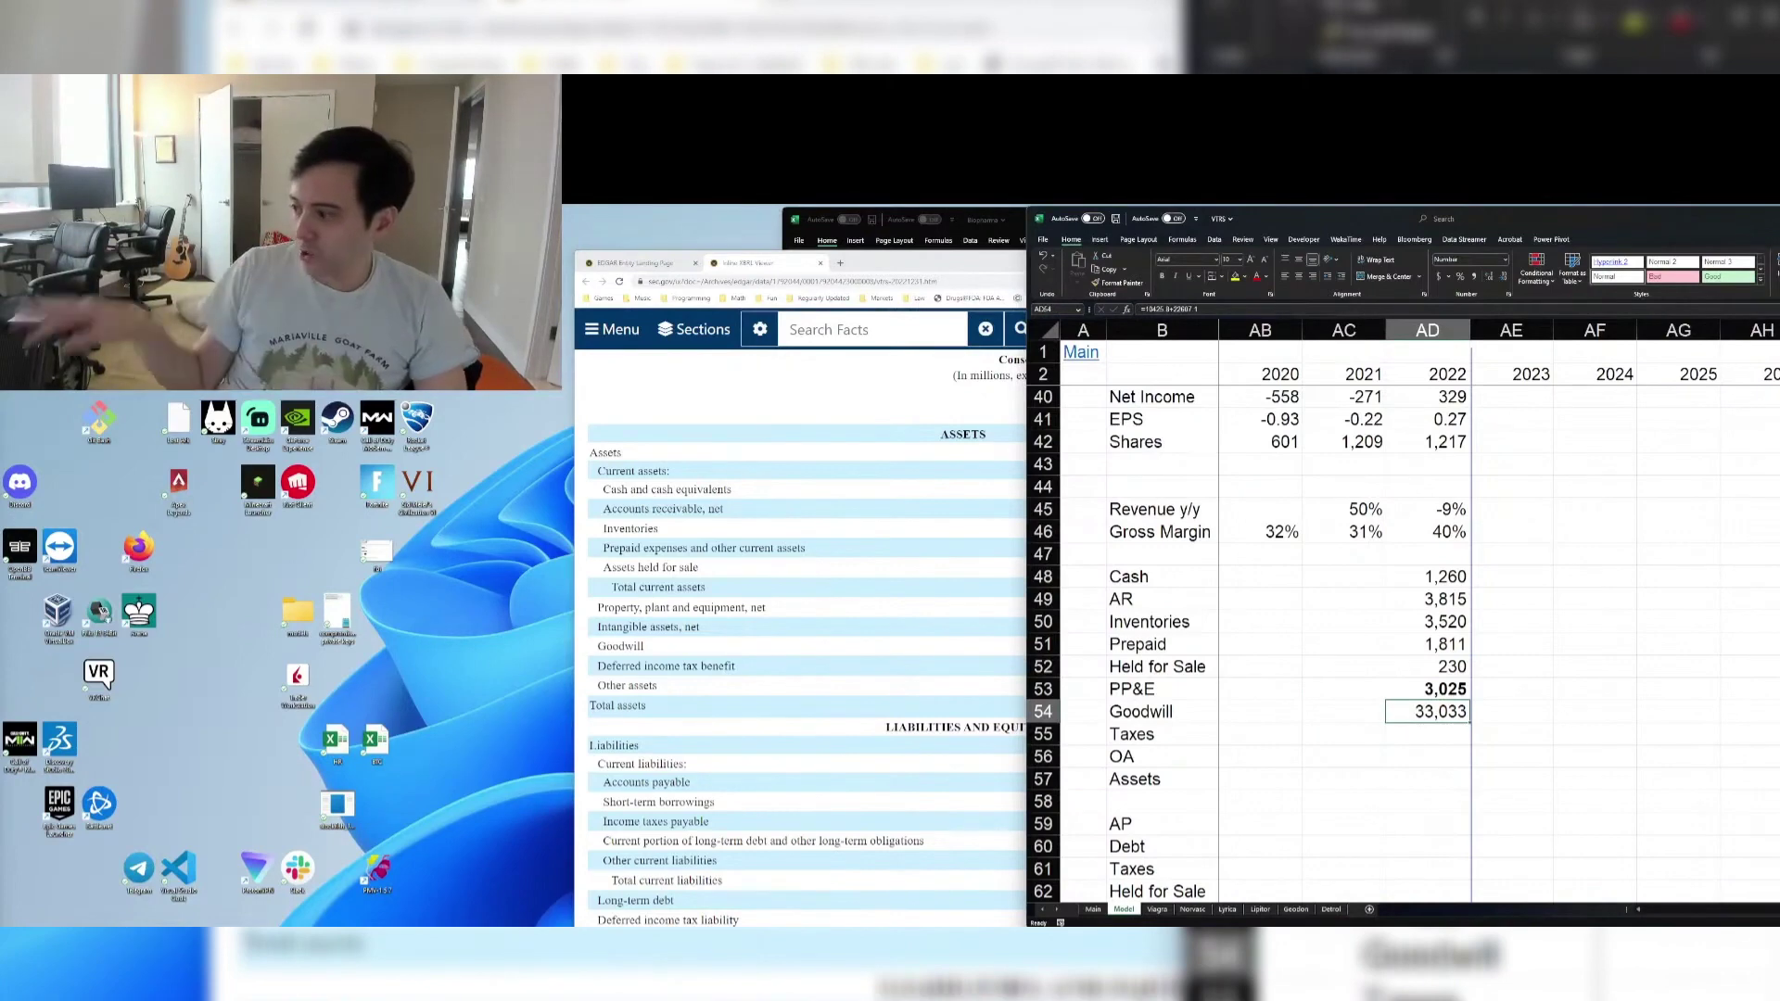
Bold the 33,033 Goodwill total and scroll to review the model
key(ctrl+b)
ctrl+scroll(1568, 491, up, 2)
scroll(1456, 668, up, 3)
scroll(1455, 667, down, 9)
scroll(1449, 662, up, 4)
ctrl+scroll(1642, 720, up, 2)
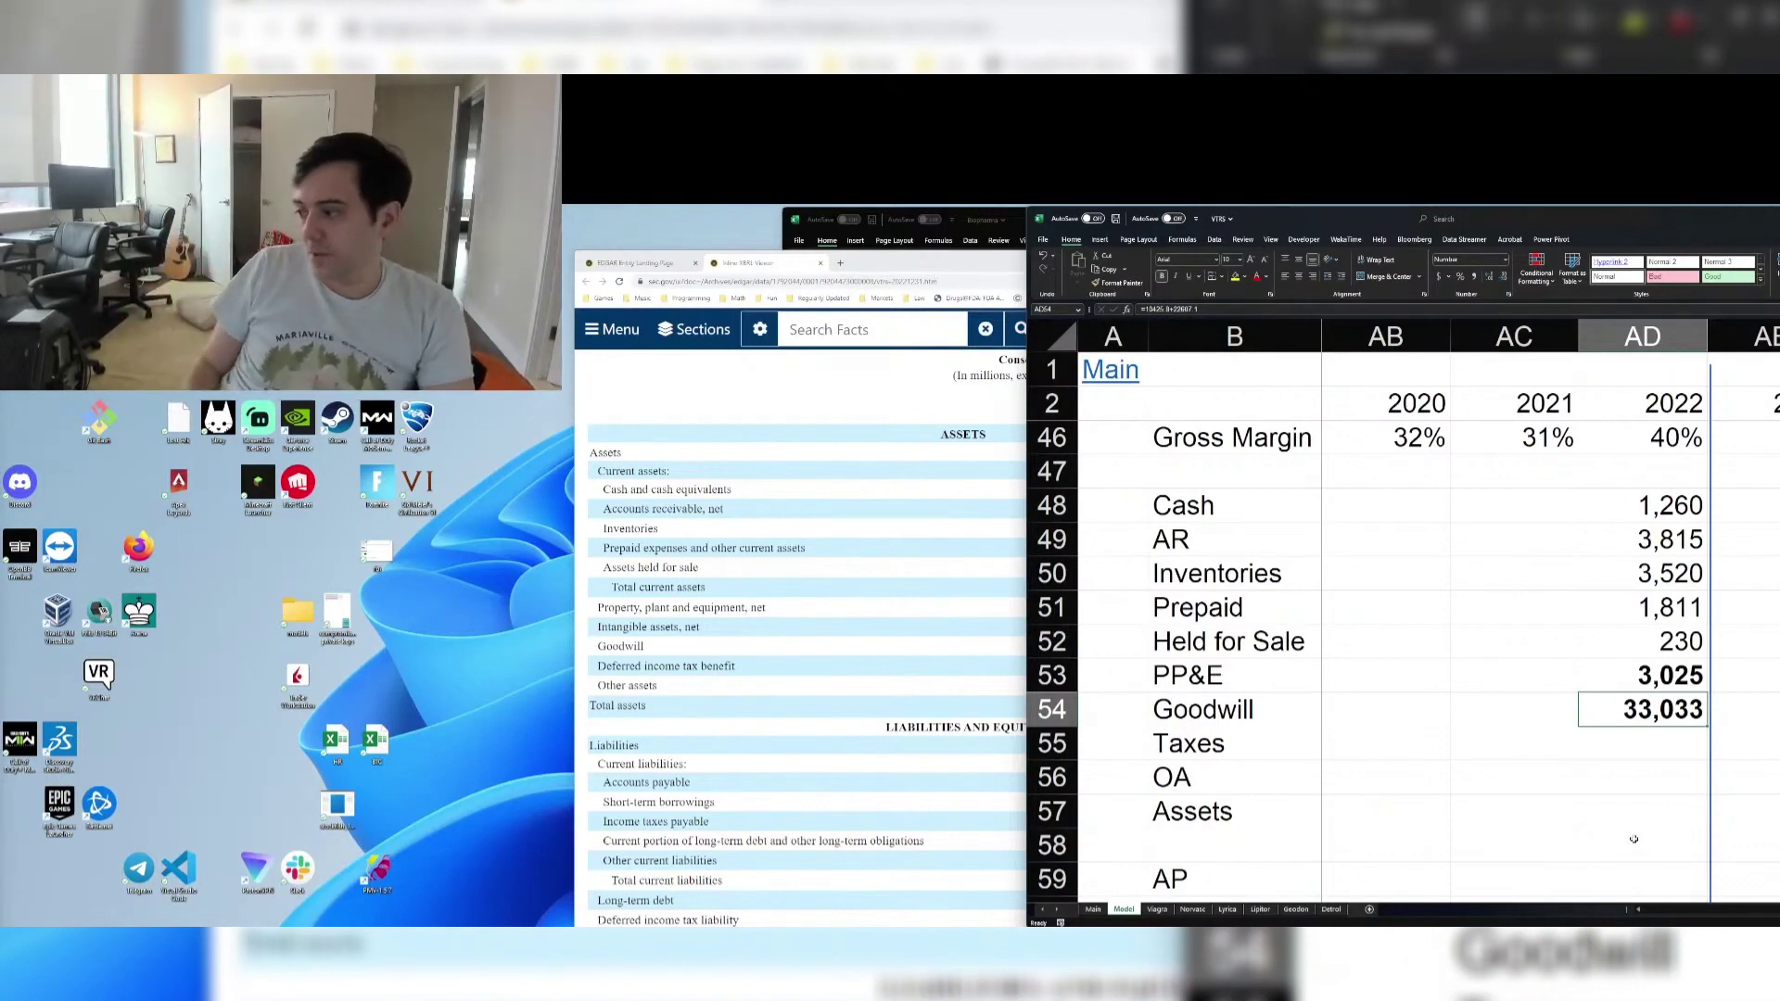
Start a TANGIBLE BOOK label in column AC, then discard it
key(Down)
key(Down)
key(Down)
key(Down)
key(Left)
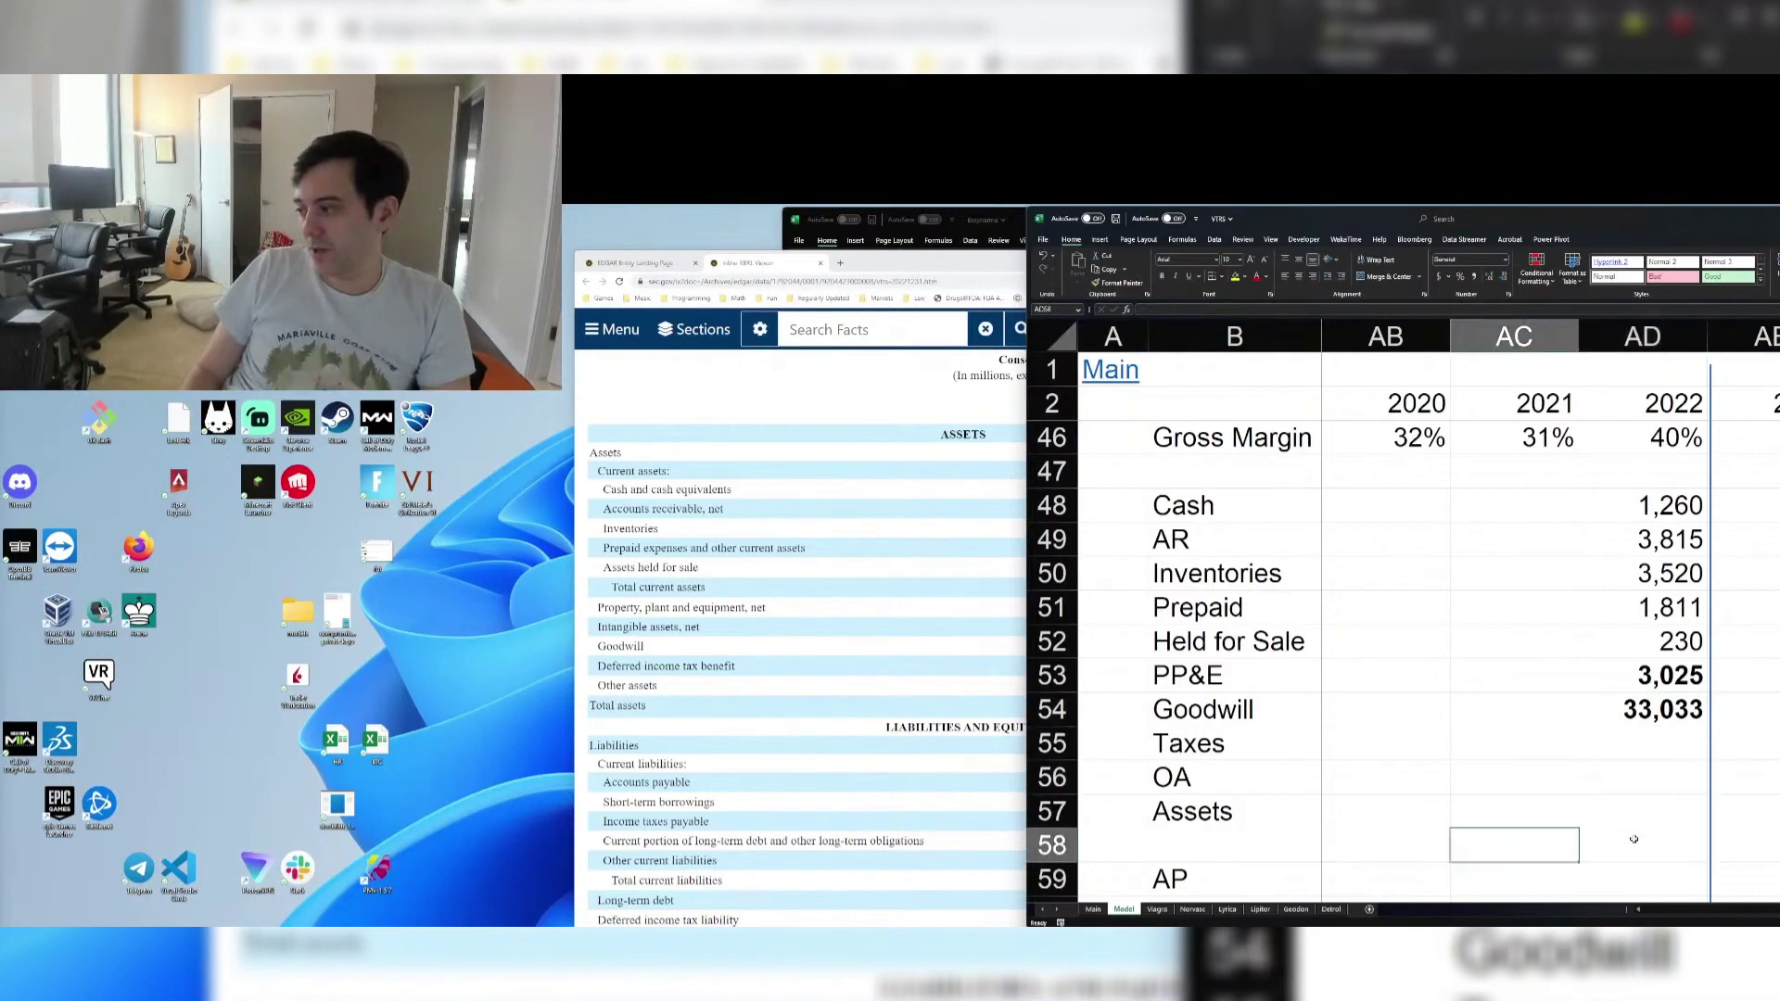
text(TANGIBLE BOOK)
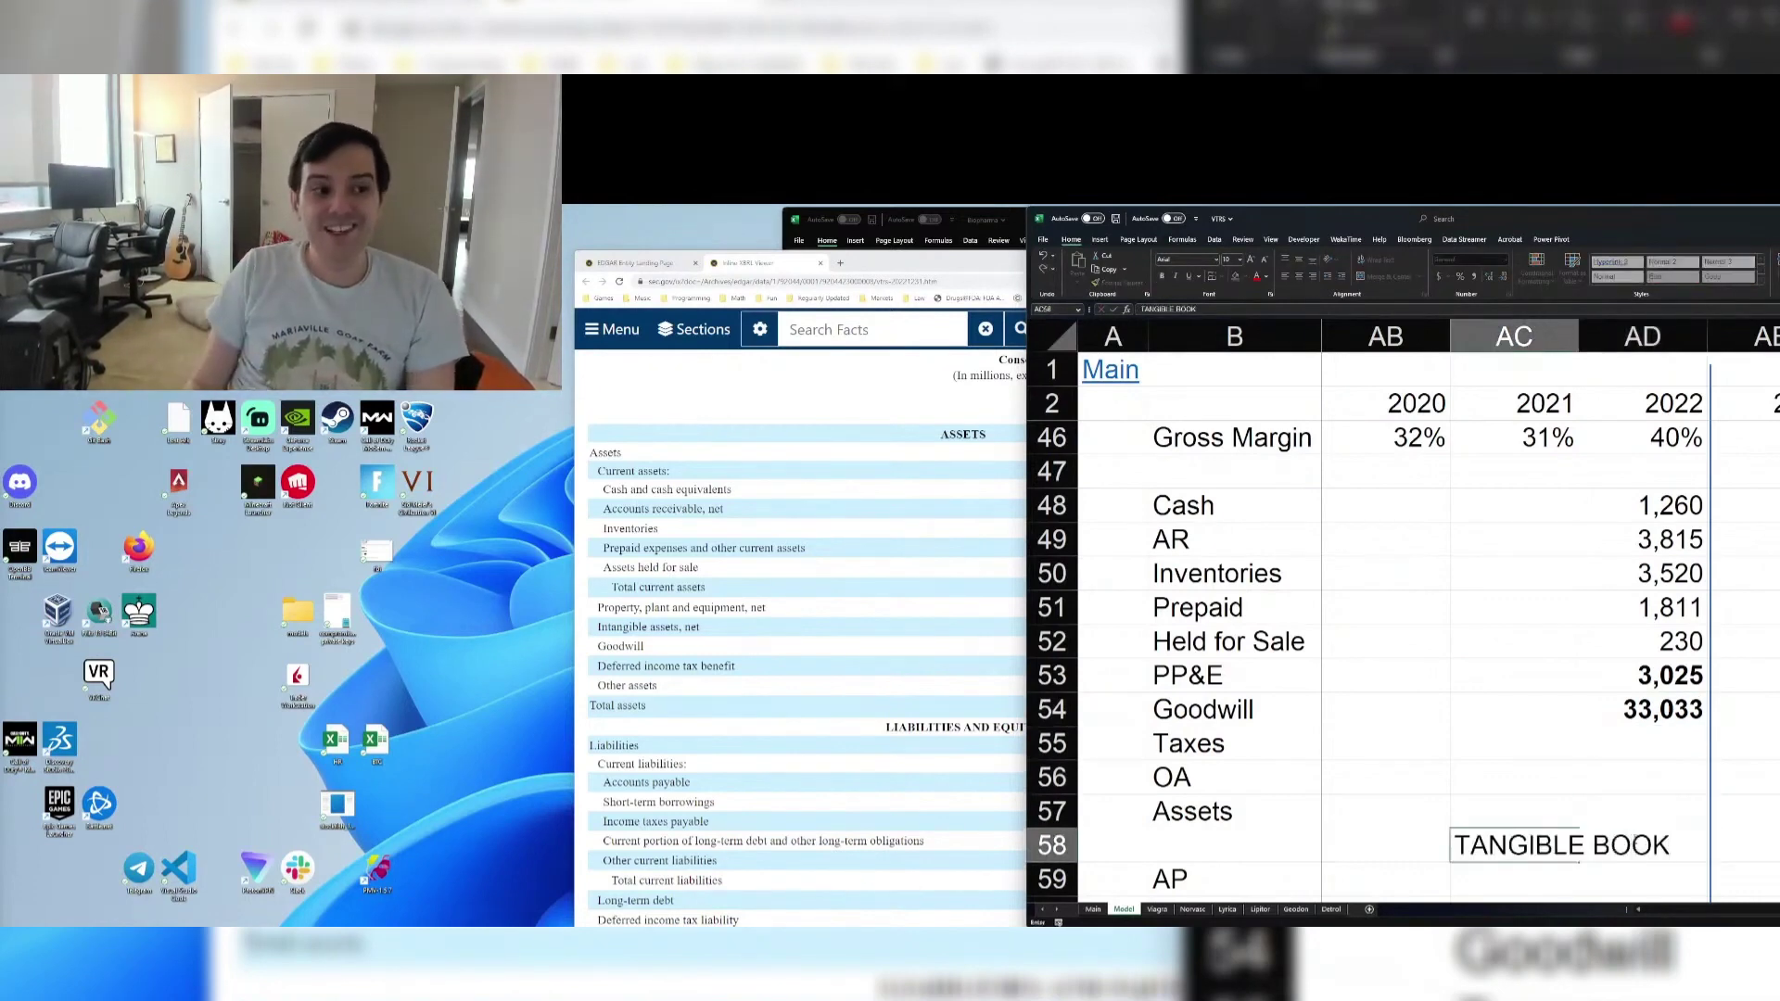
key(Escape)
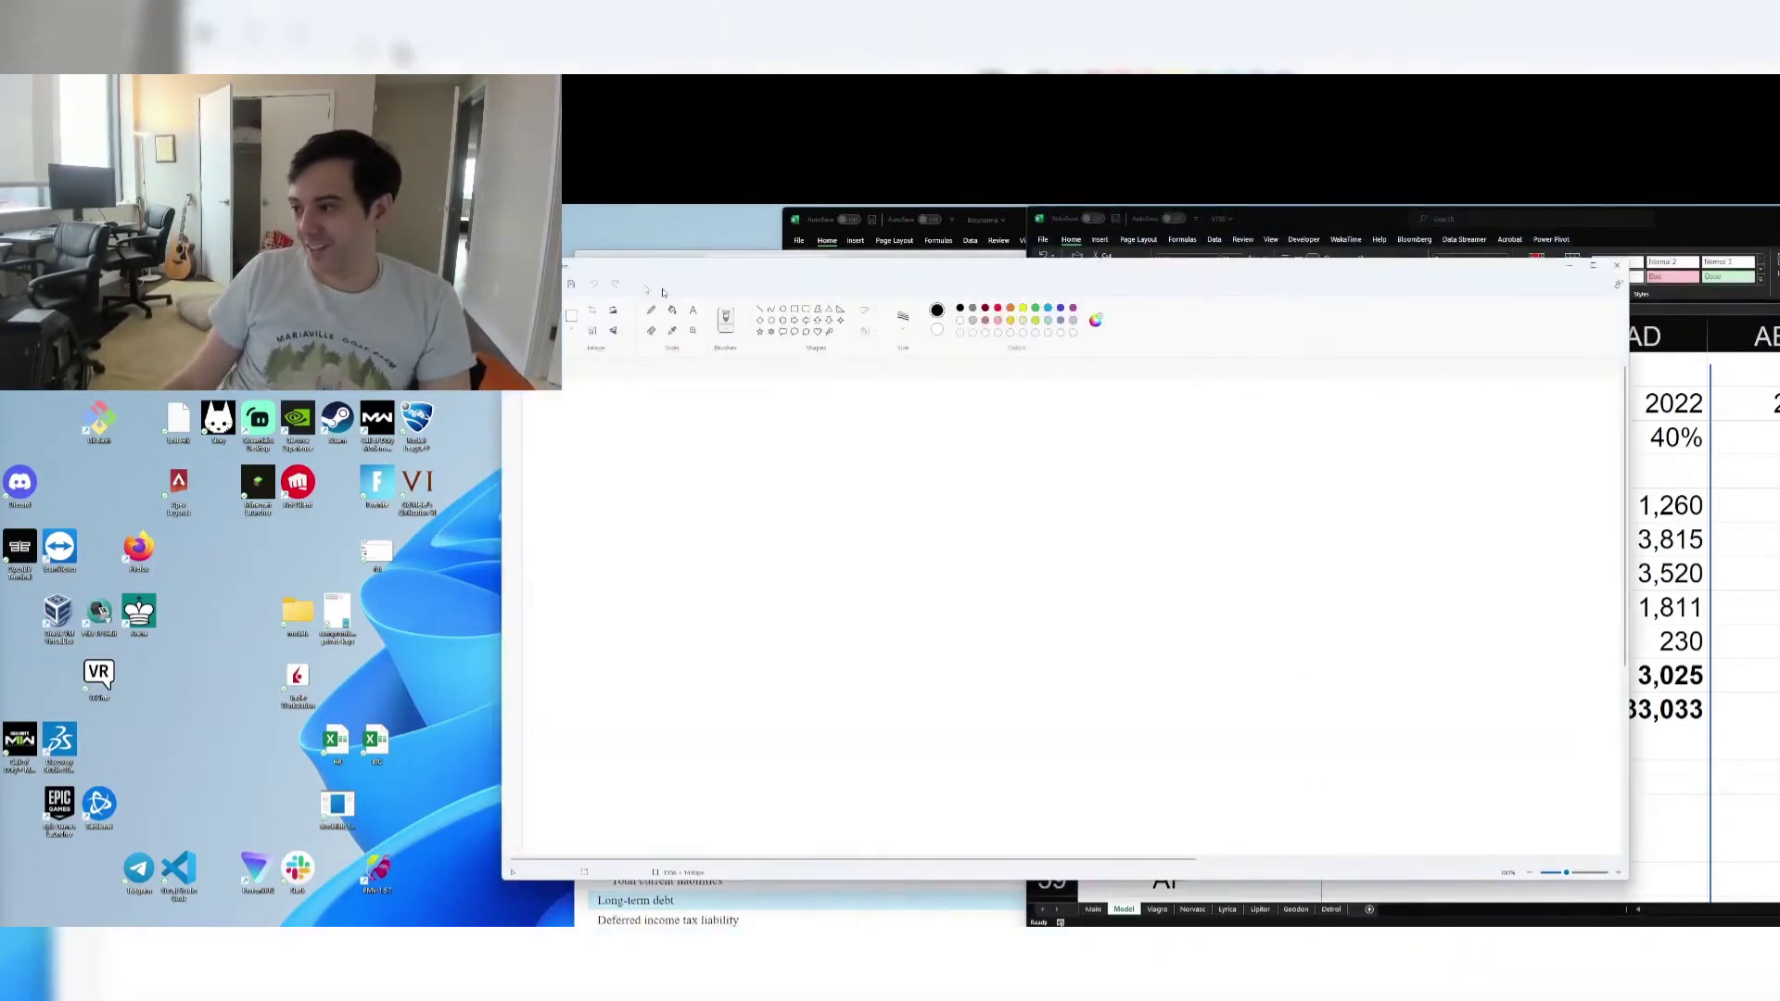
Write 'BOOK VALUE = ASSETS - LIABILITIES' on the canvas at a large font size
click(610, 416)
text(BOOK VALUE = ASSETS - L)
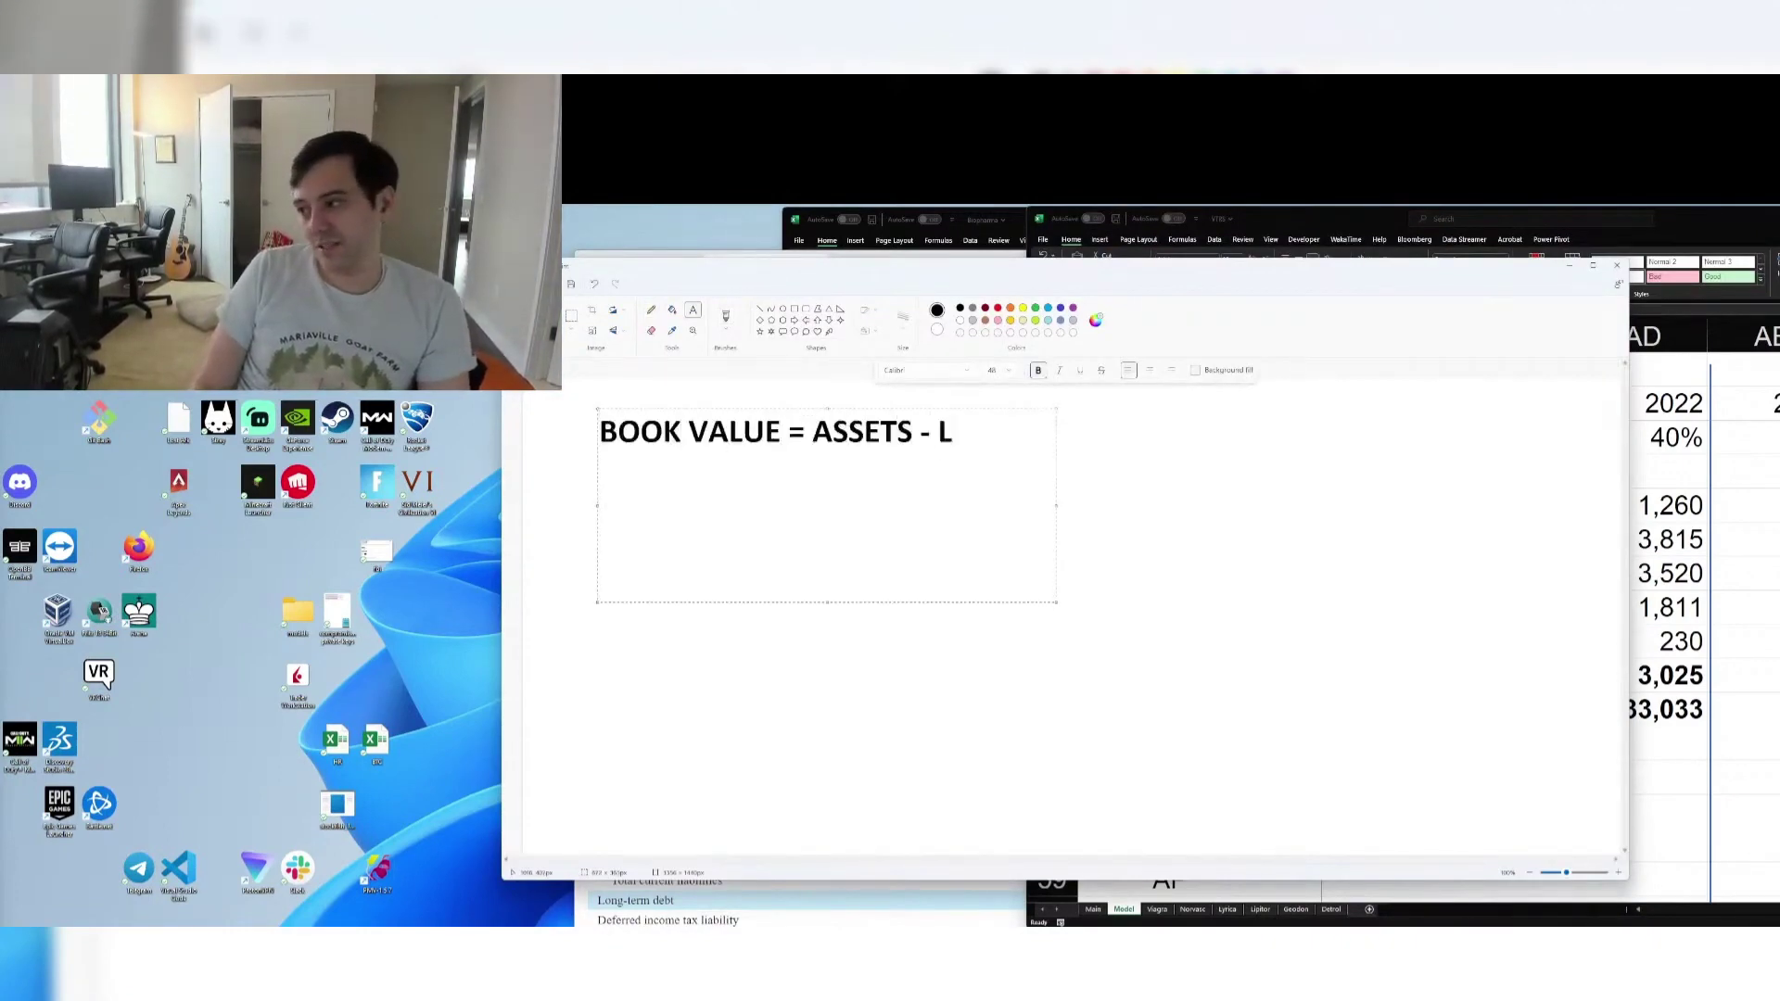
text(IABILITIES)
key(Return)
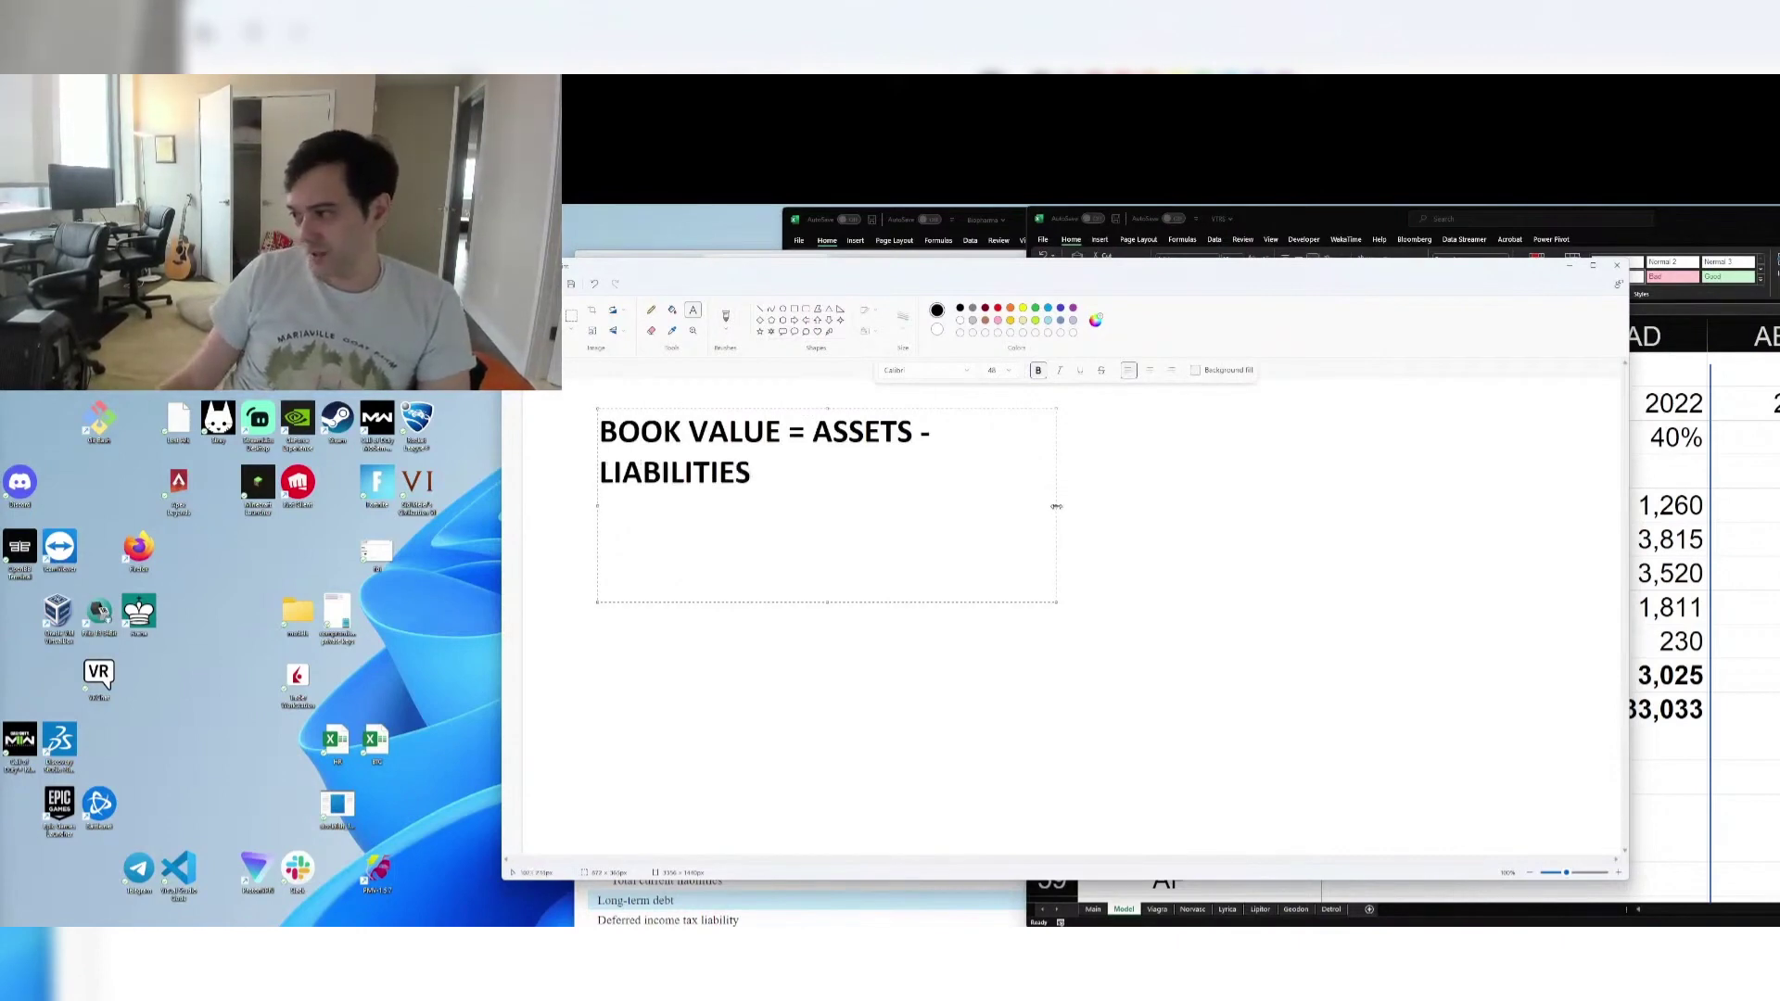
drag(1056, 506, 1469, 506)
key(ctrl+a)
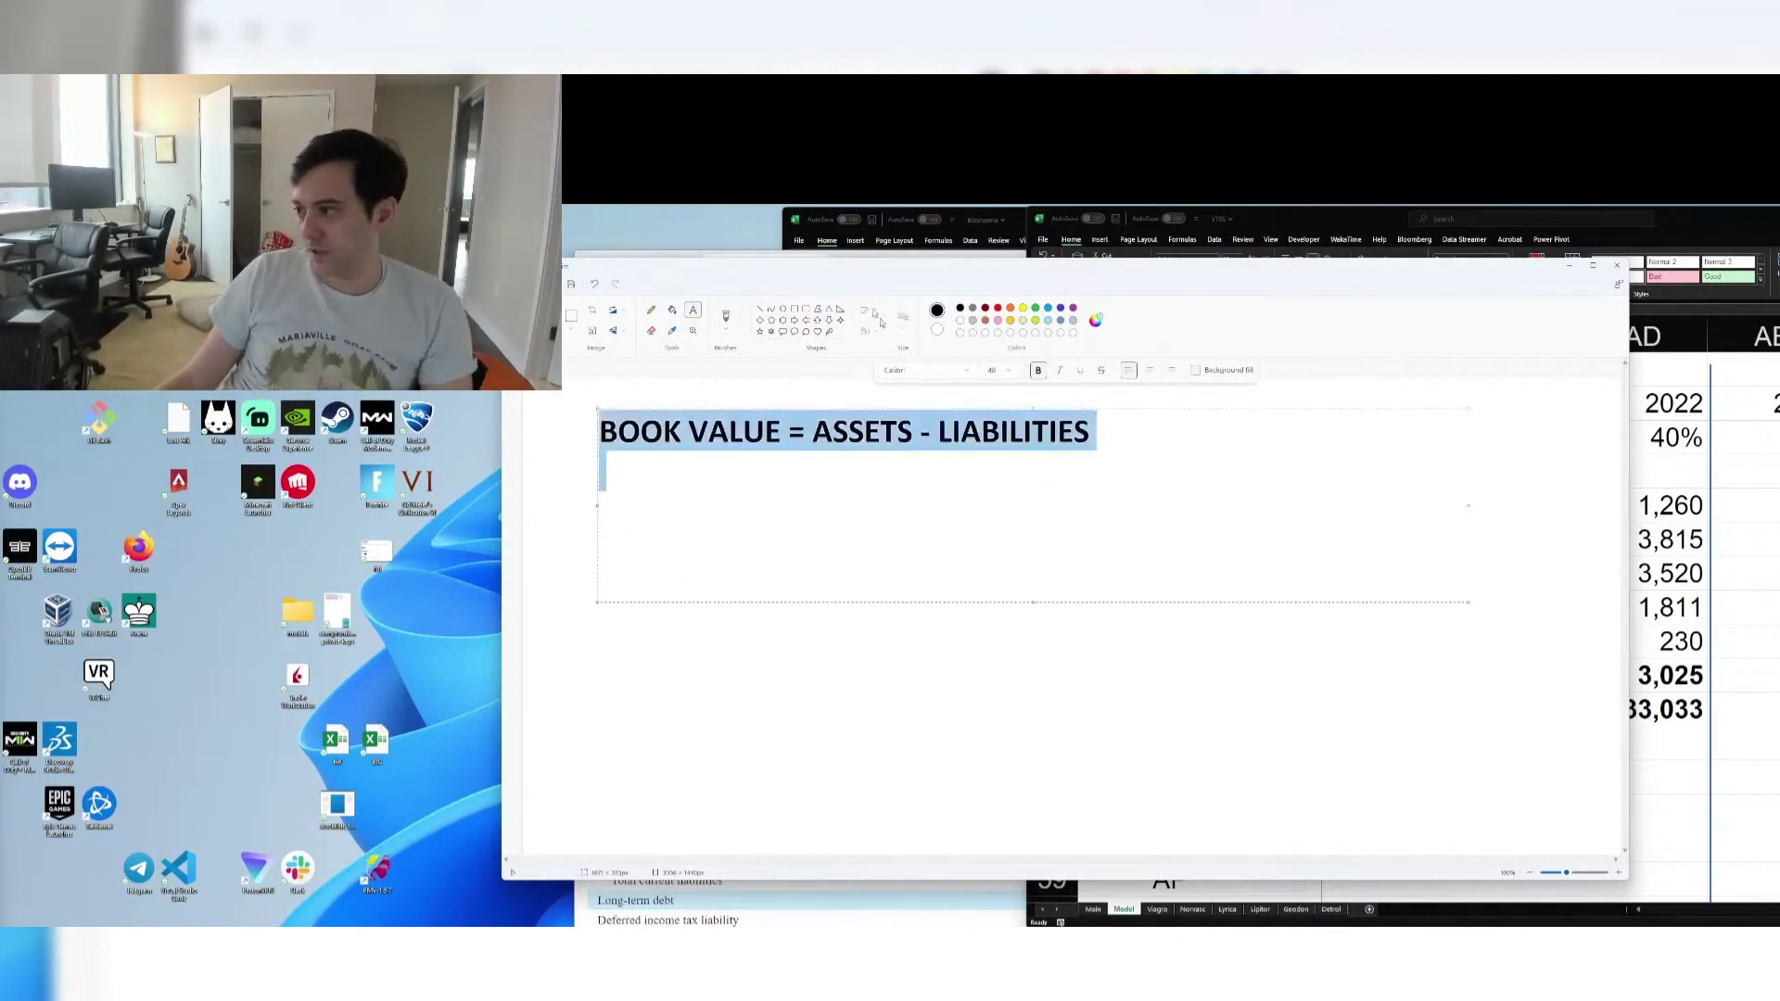
click(1010, 373)
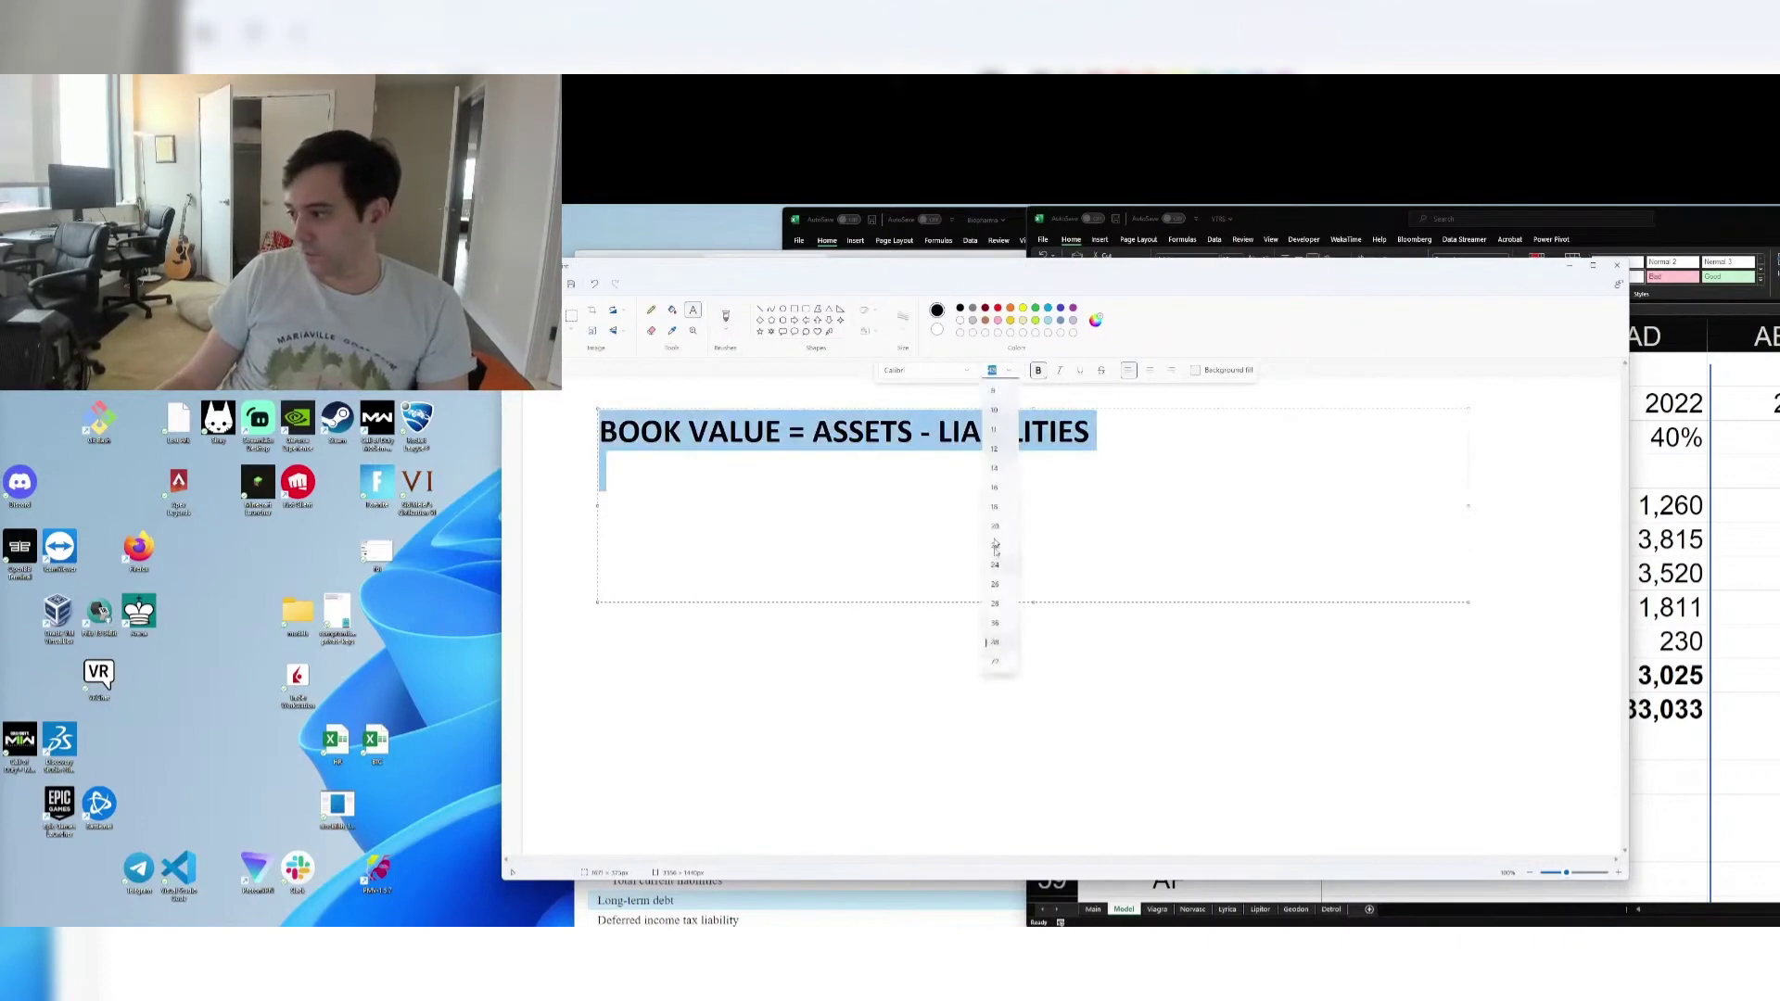
click(1001, 666)
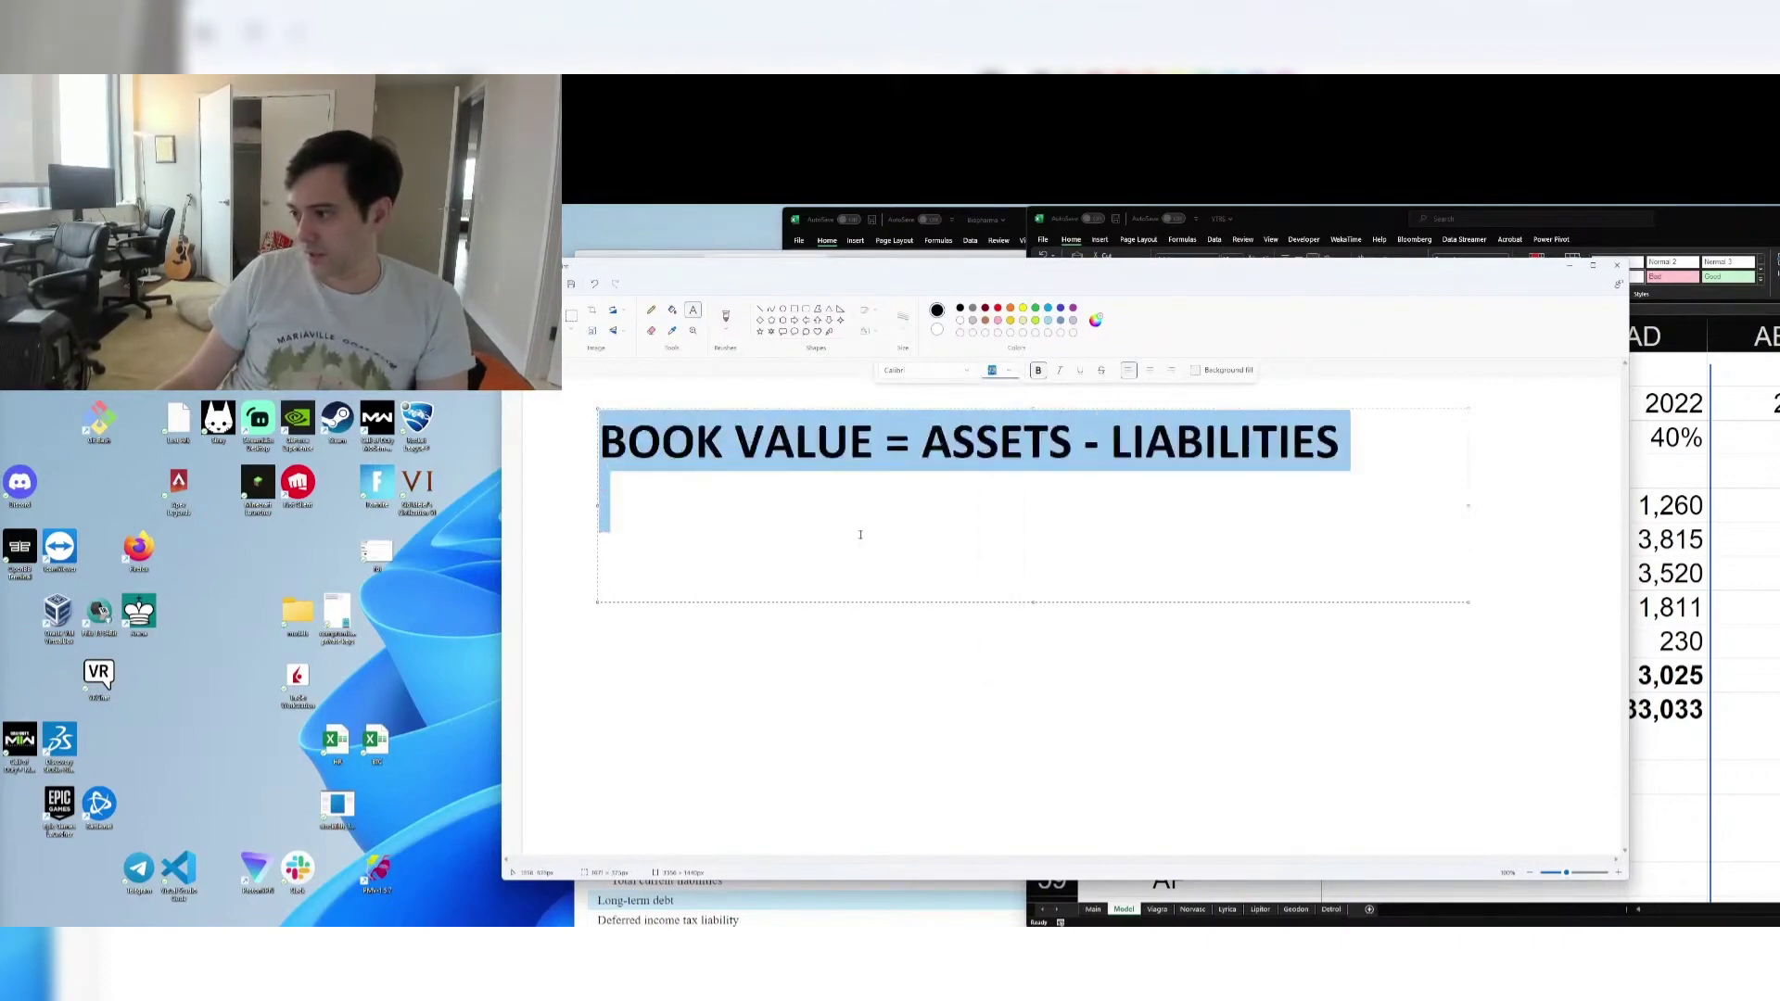
Add 'TANGIBLE BOOK - TANGIBLE ASSETS - LIABILITIES' as a second line, widening the box
click(1191, 535)
text(TANGIBLE BOOK - TANGIB)
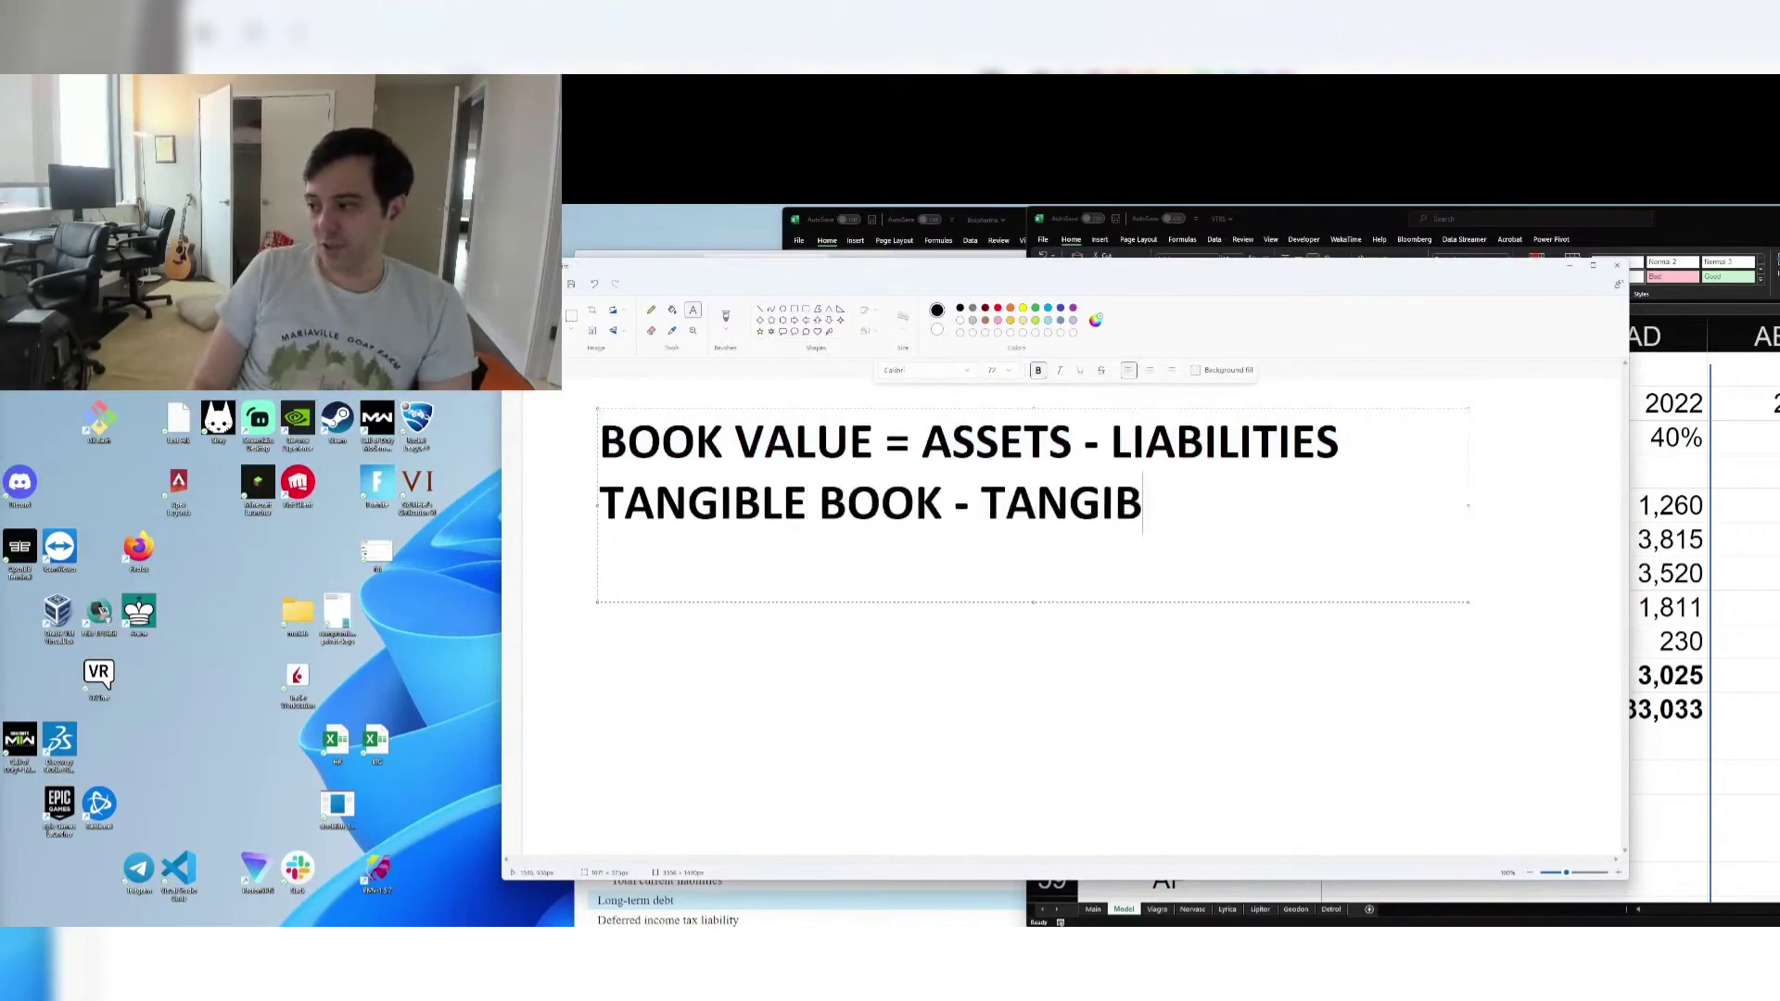
text(LE ASSETS - )
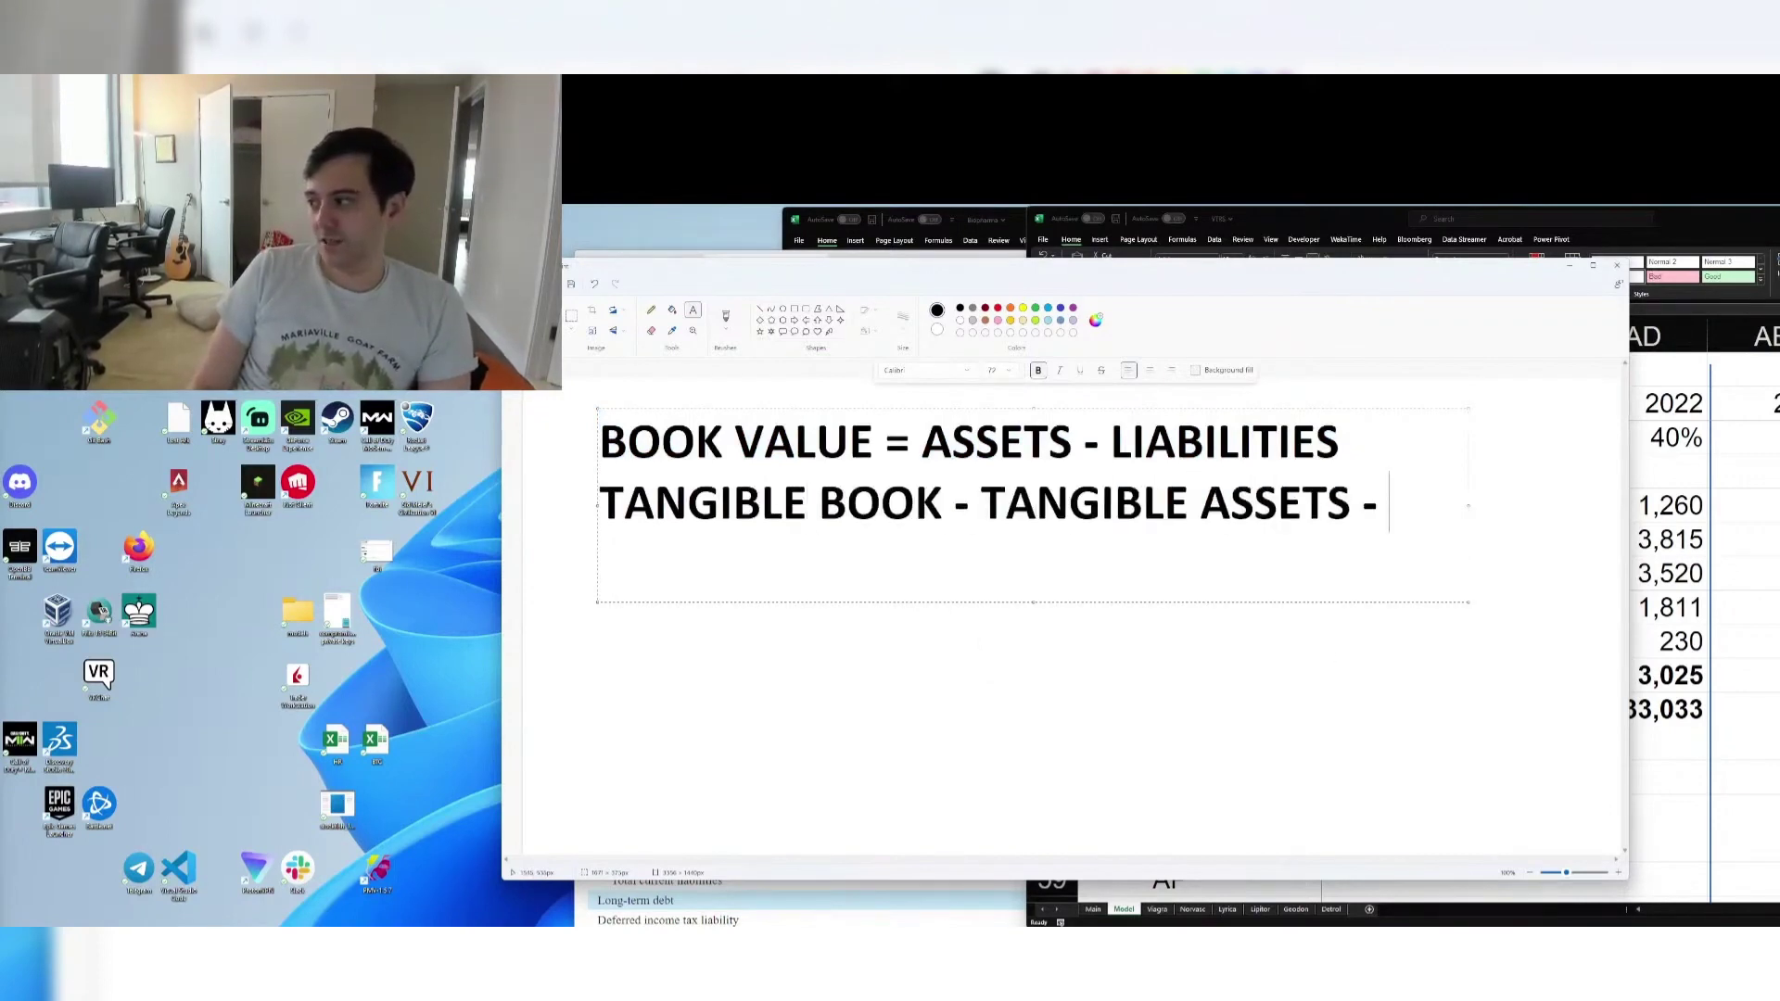
text(LIABILITIES)
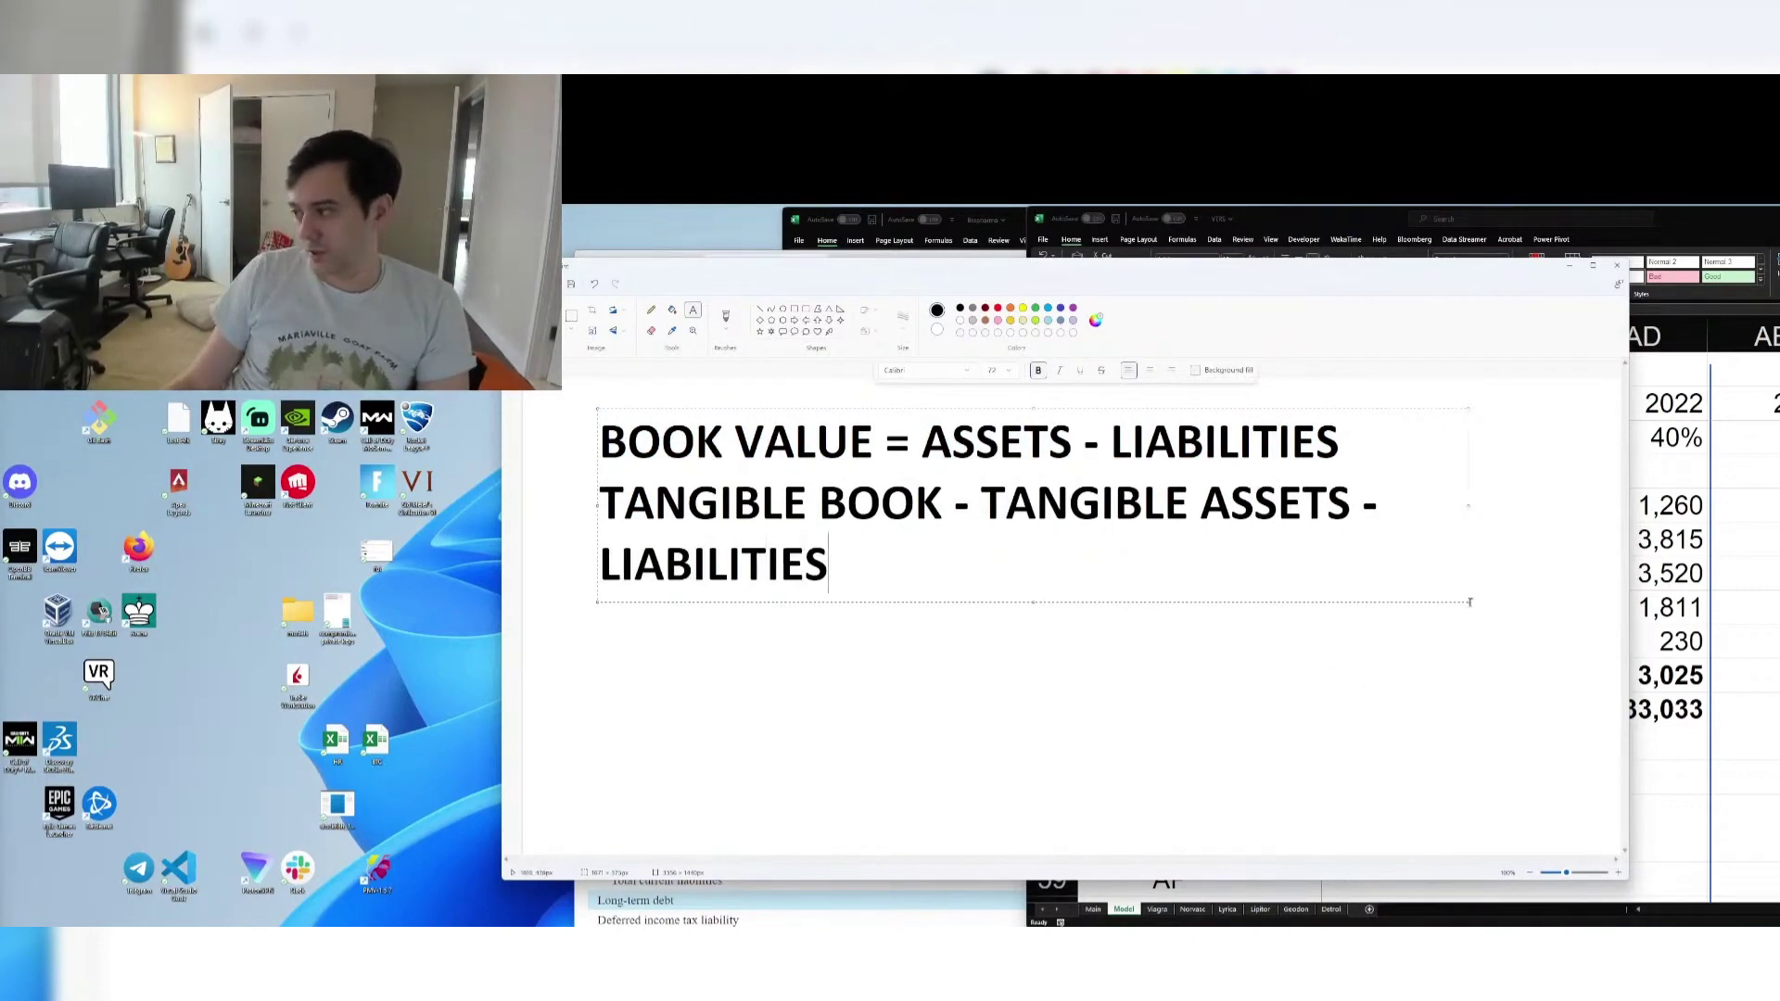
drag(1469, 603, 1620, 625)
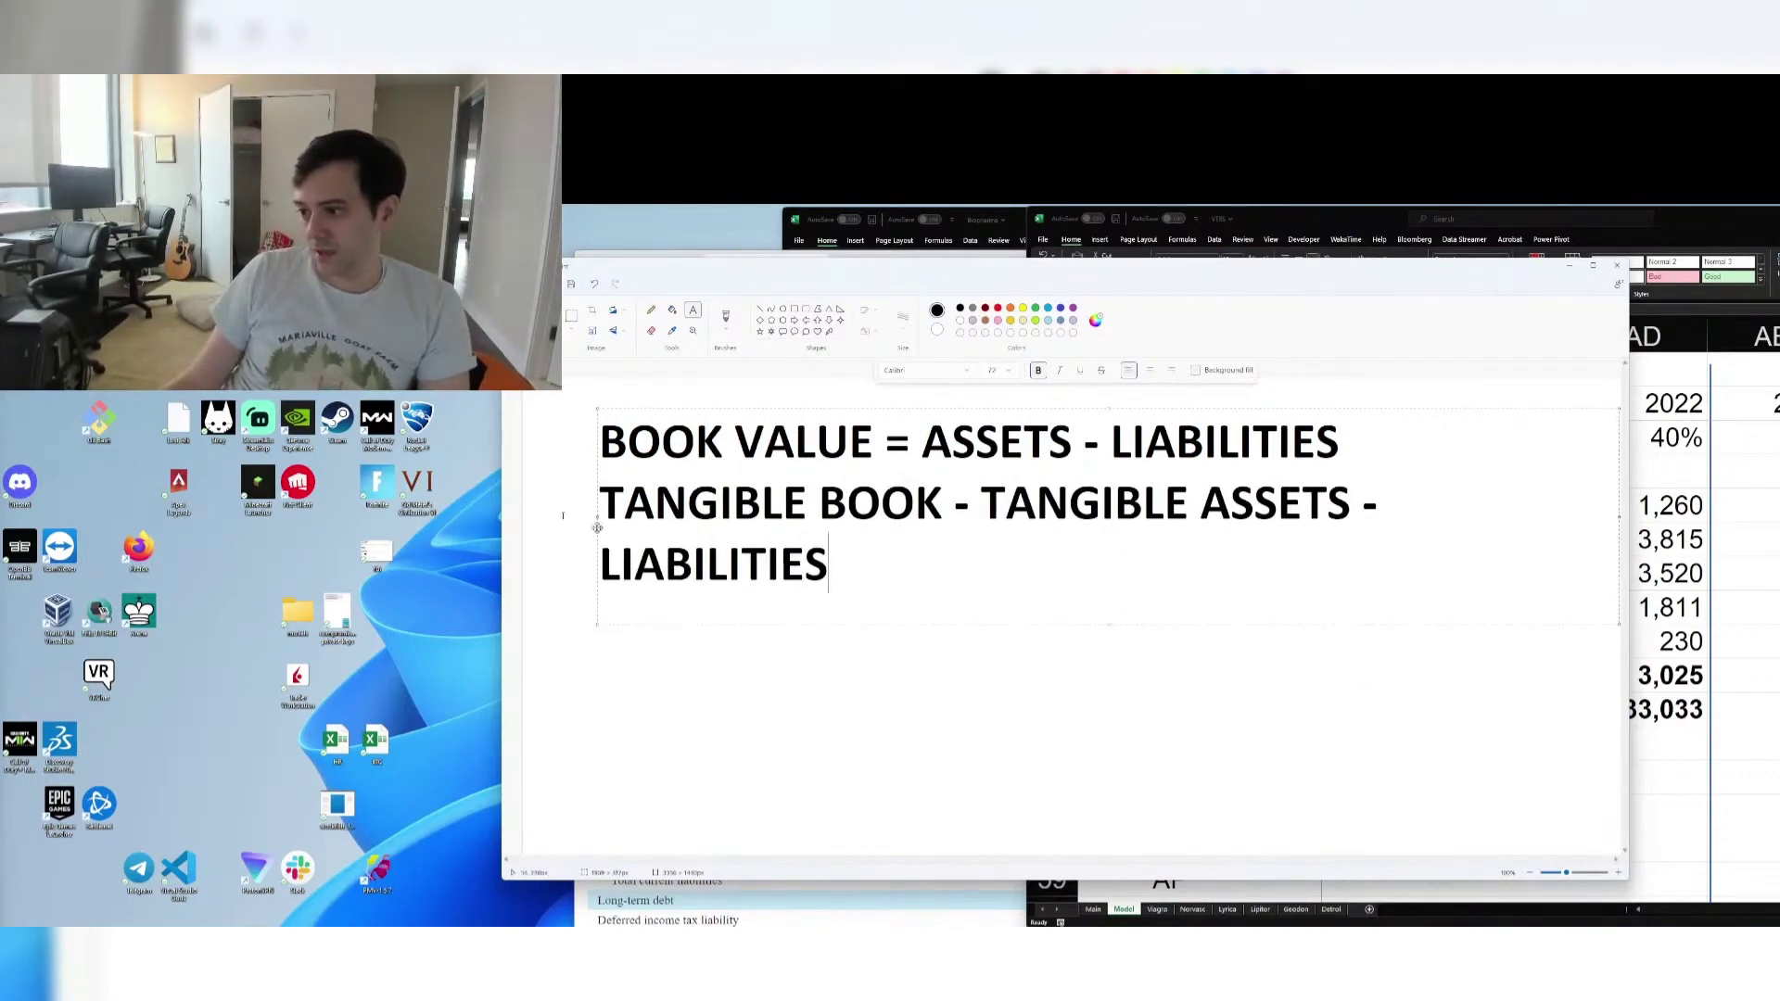
drag(597, 516, 537, 516)
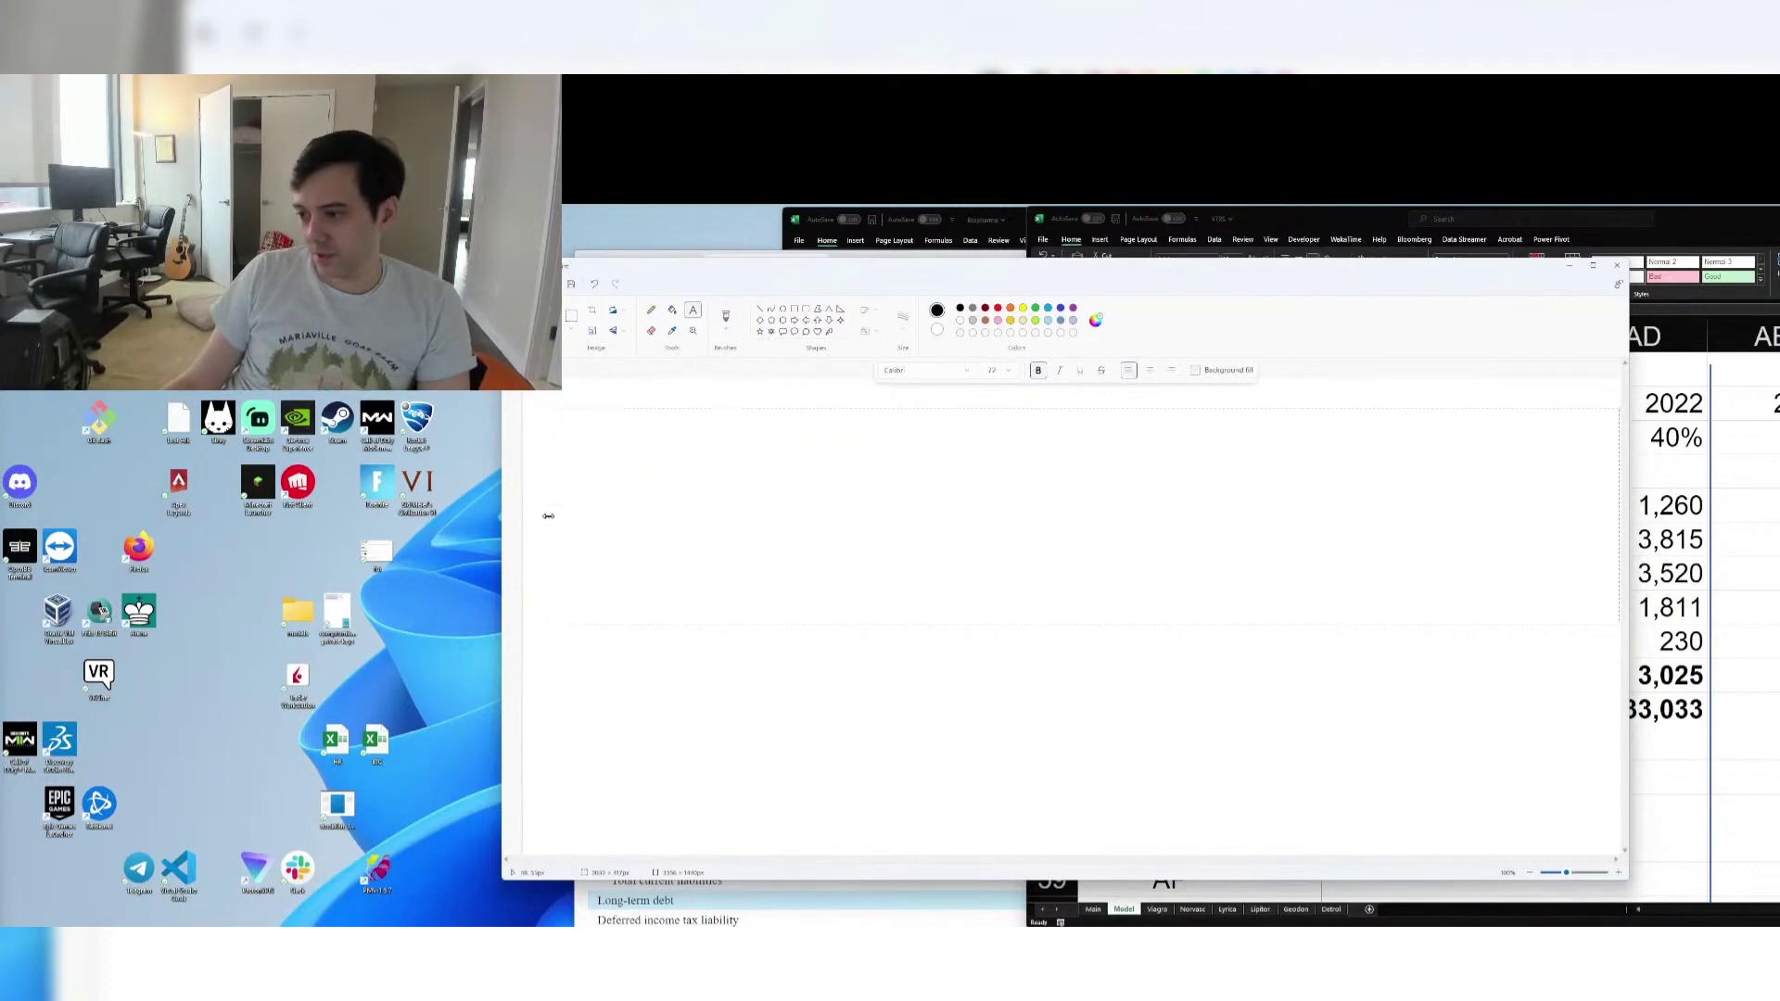
Toggle bold formatting on the 2022 AR and Inventories labels and values
key(alt+Tab)
click(1670, 540)
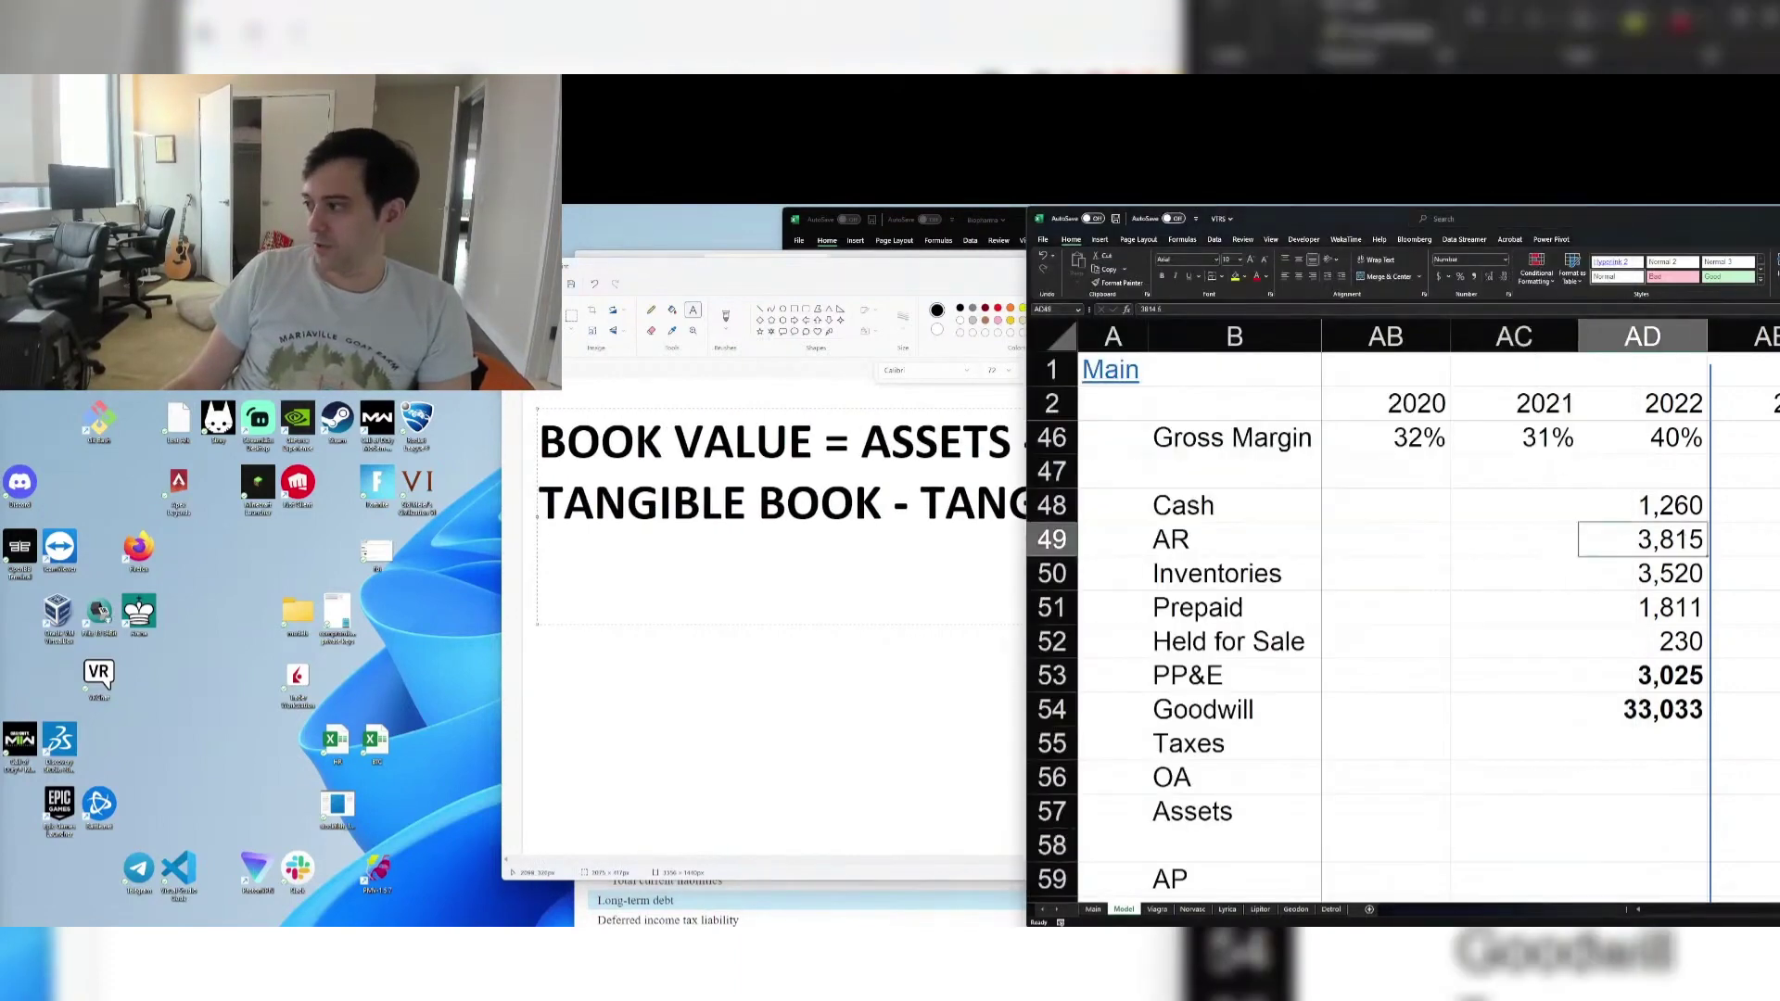
key(ctrl+b)
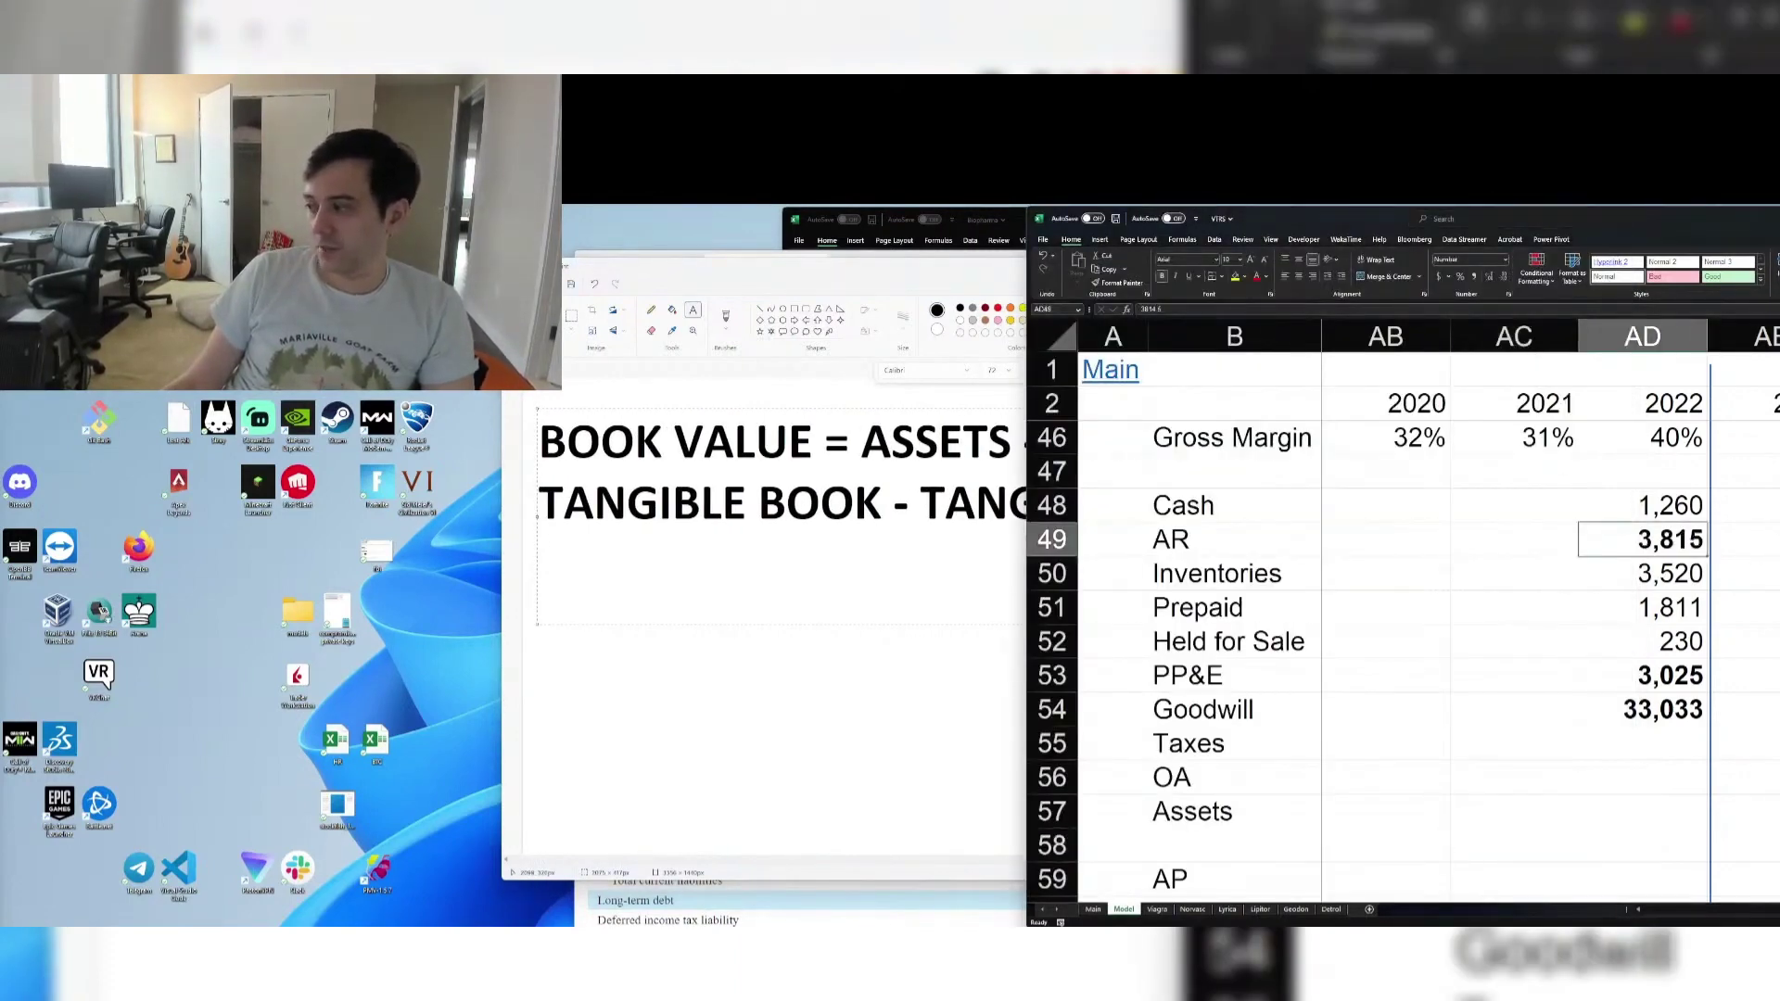
key(ctrl+b)
key(ctrl+b)
key(ctrl+b)
key(ctrl+b)
key(ctrl+b)
key(ctrl+b)
key(ctrl+b)
ctrl+click(1199, 542)
key(ctrl+b)
key(ctrl+b)
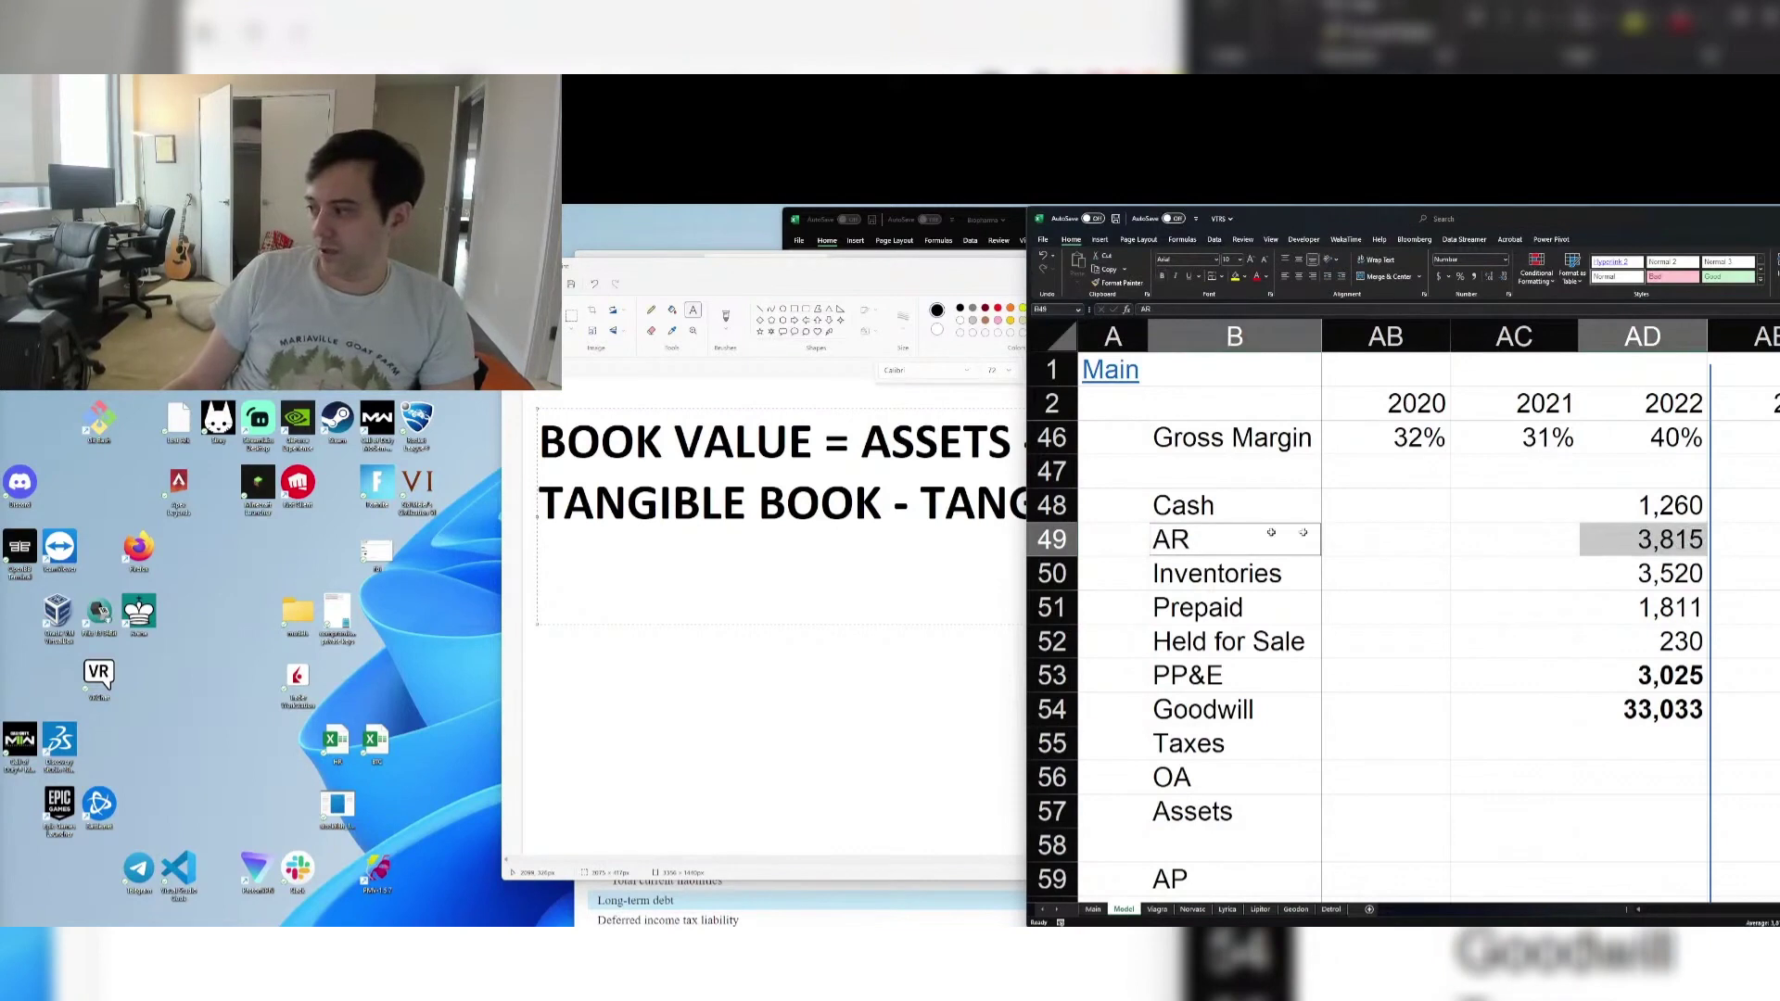
key(ctrl+b)
key(ctrl+b)
key(ctrl+b)
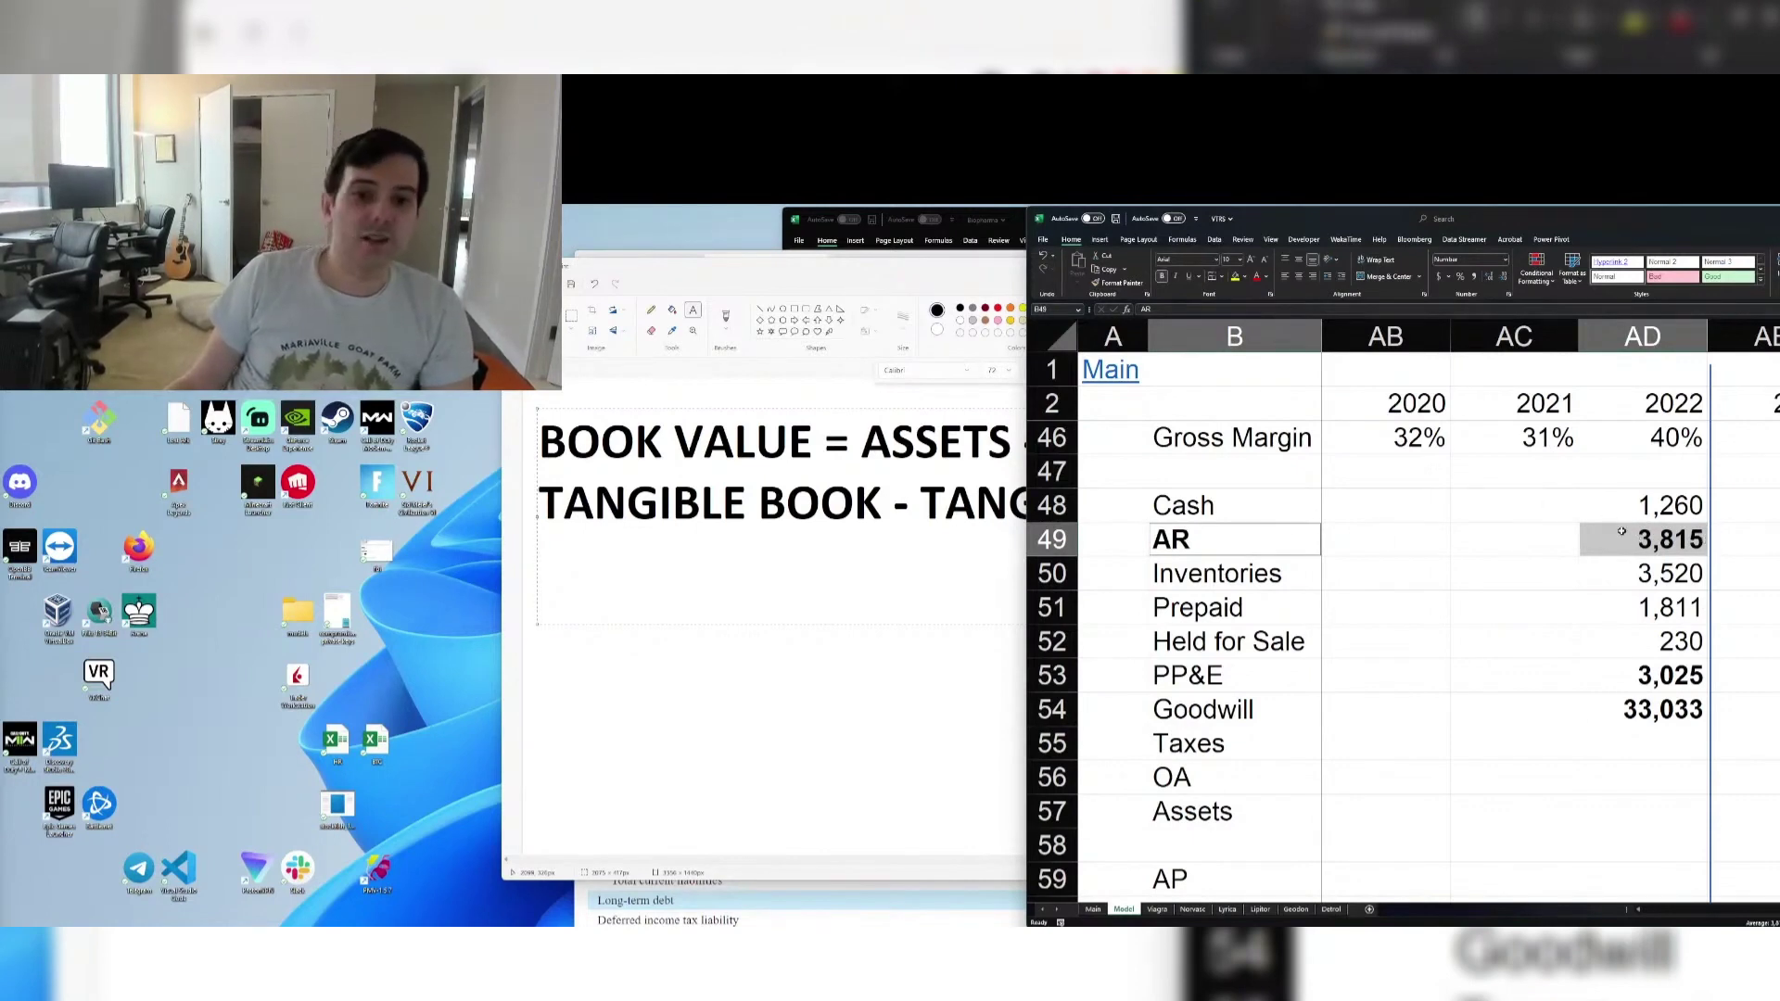
key(ctrl+b)
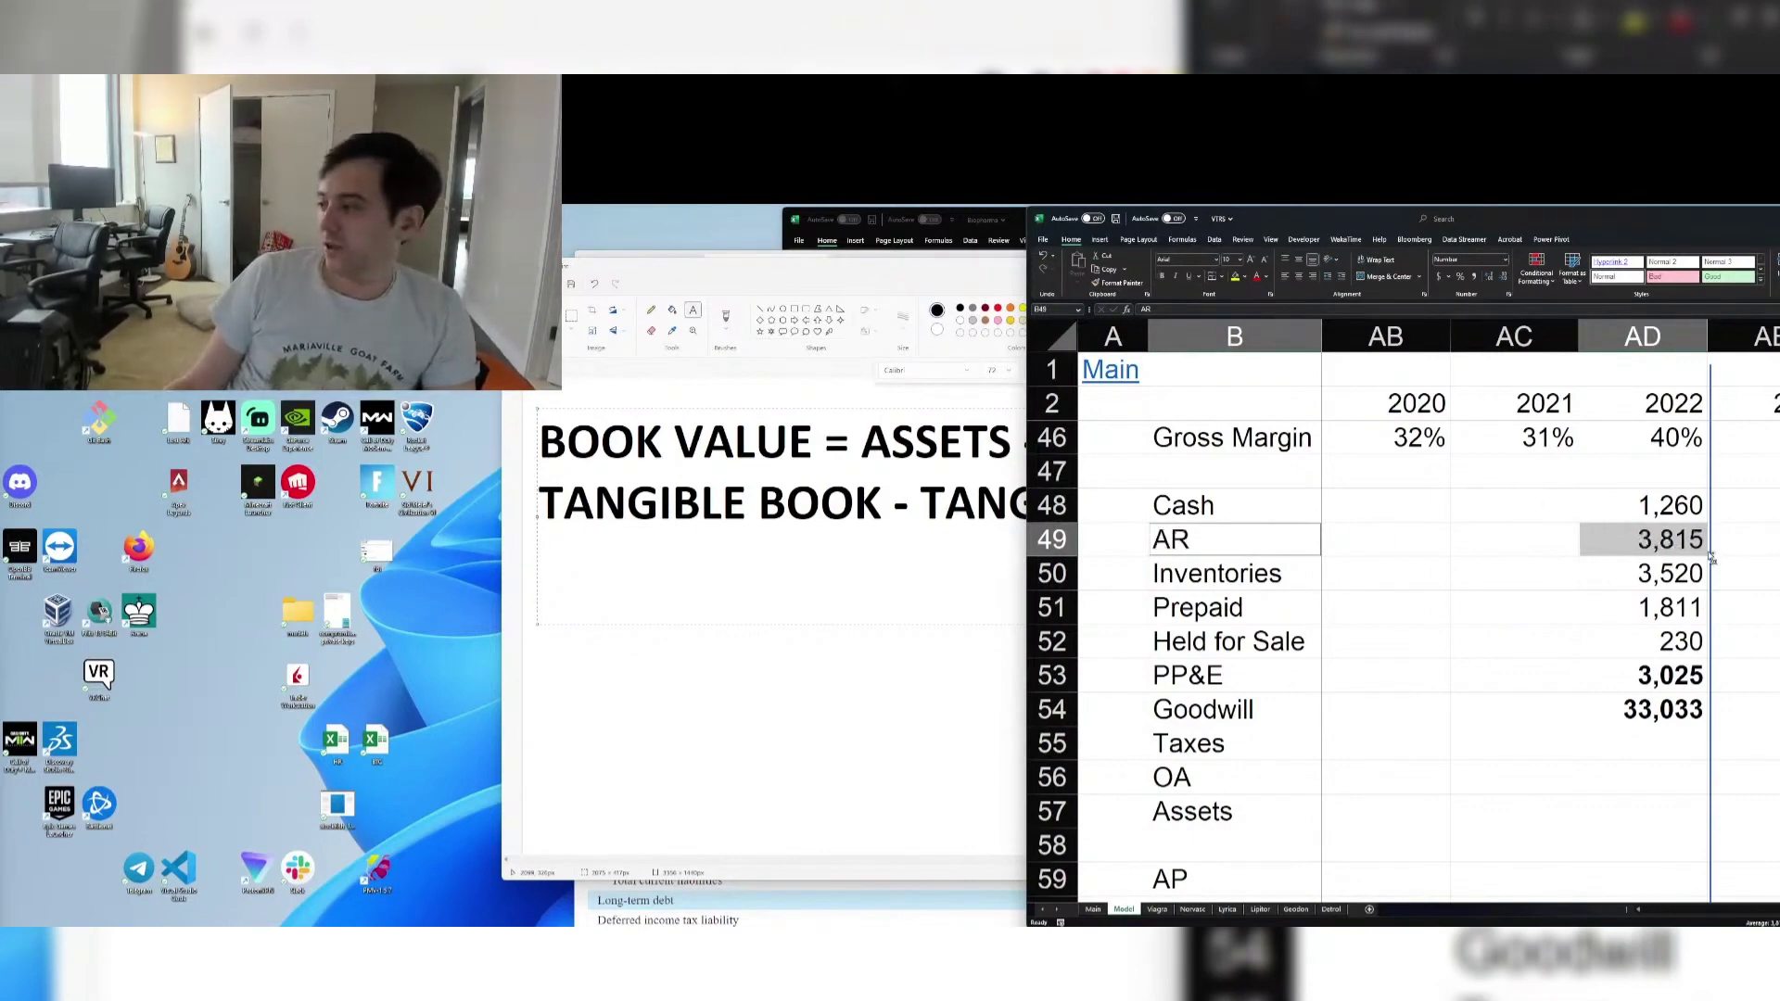
key(ctrl+b)
key(Tab)
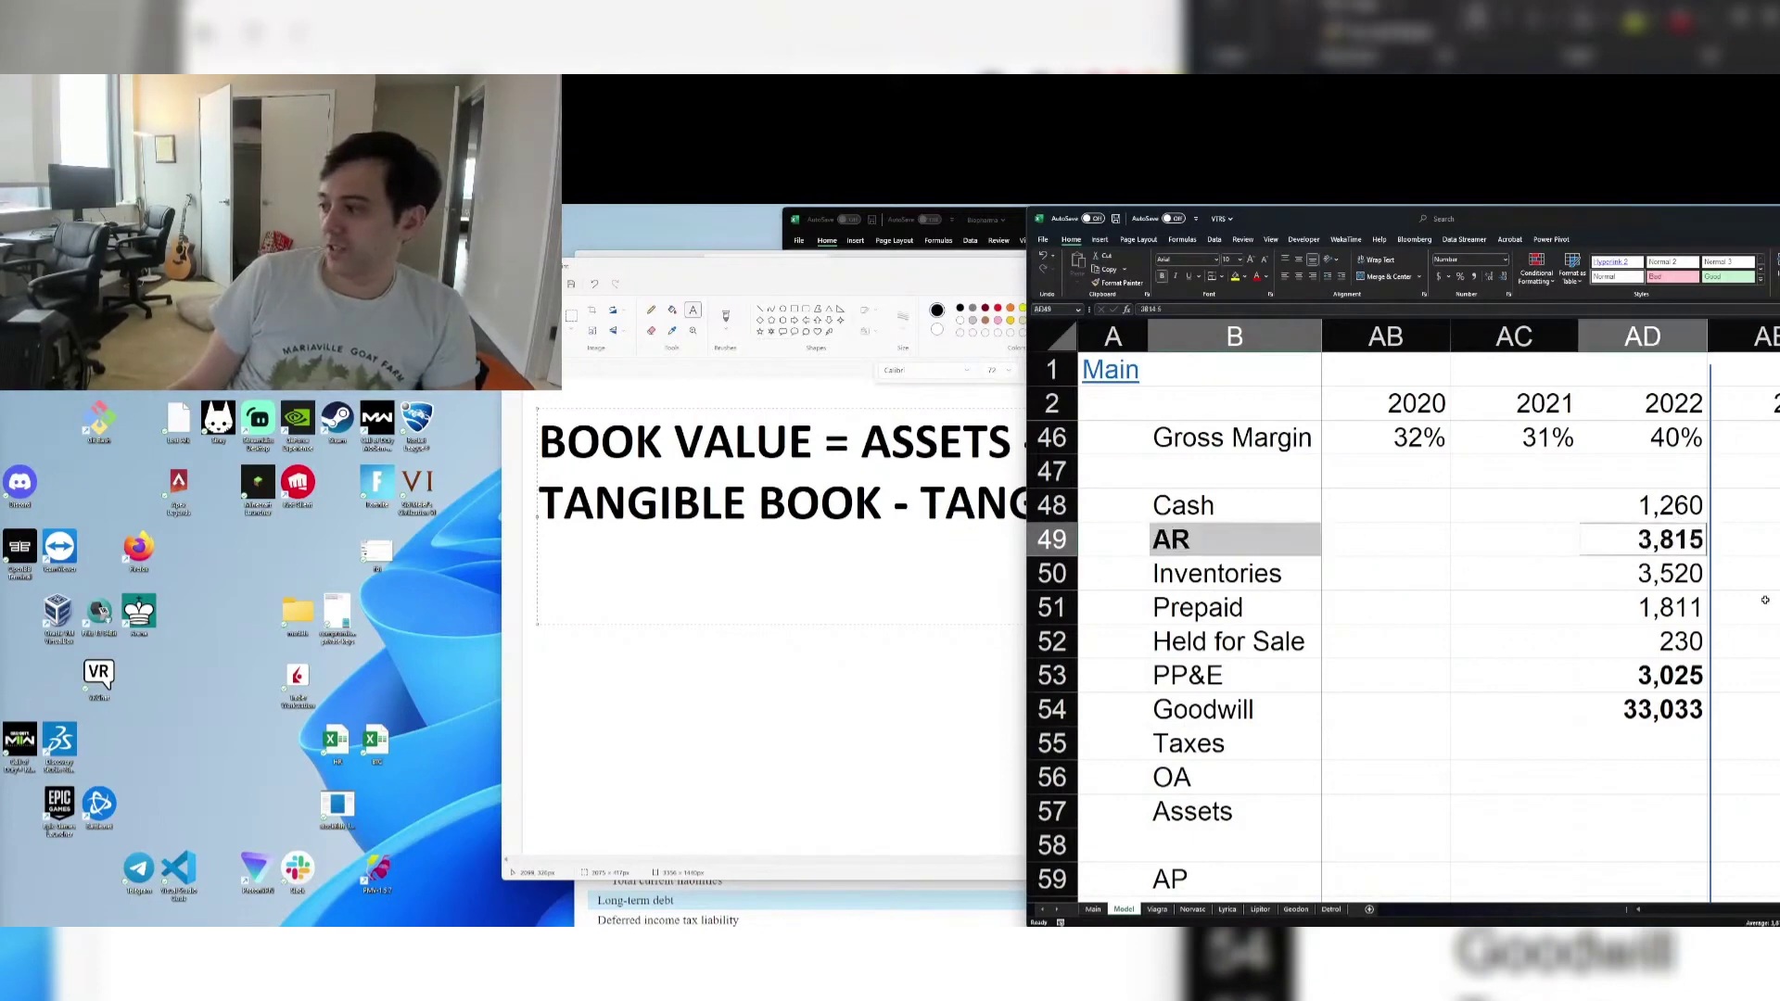
click(1654, 575)
ctrl+click(1224, 573)
key(ctrl+b)
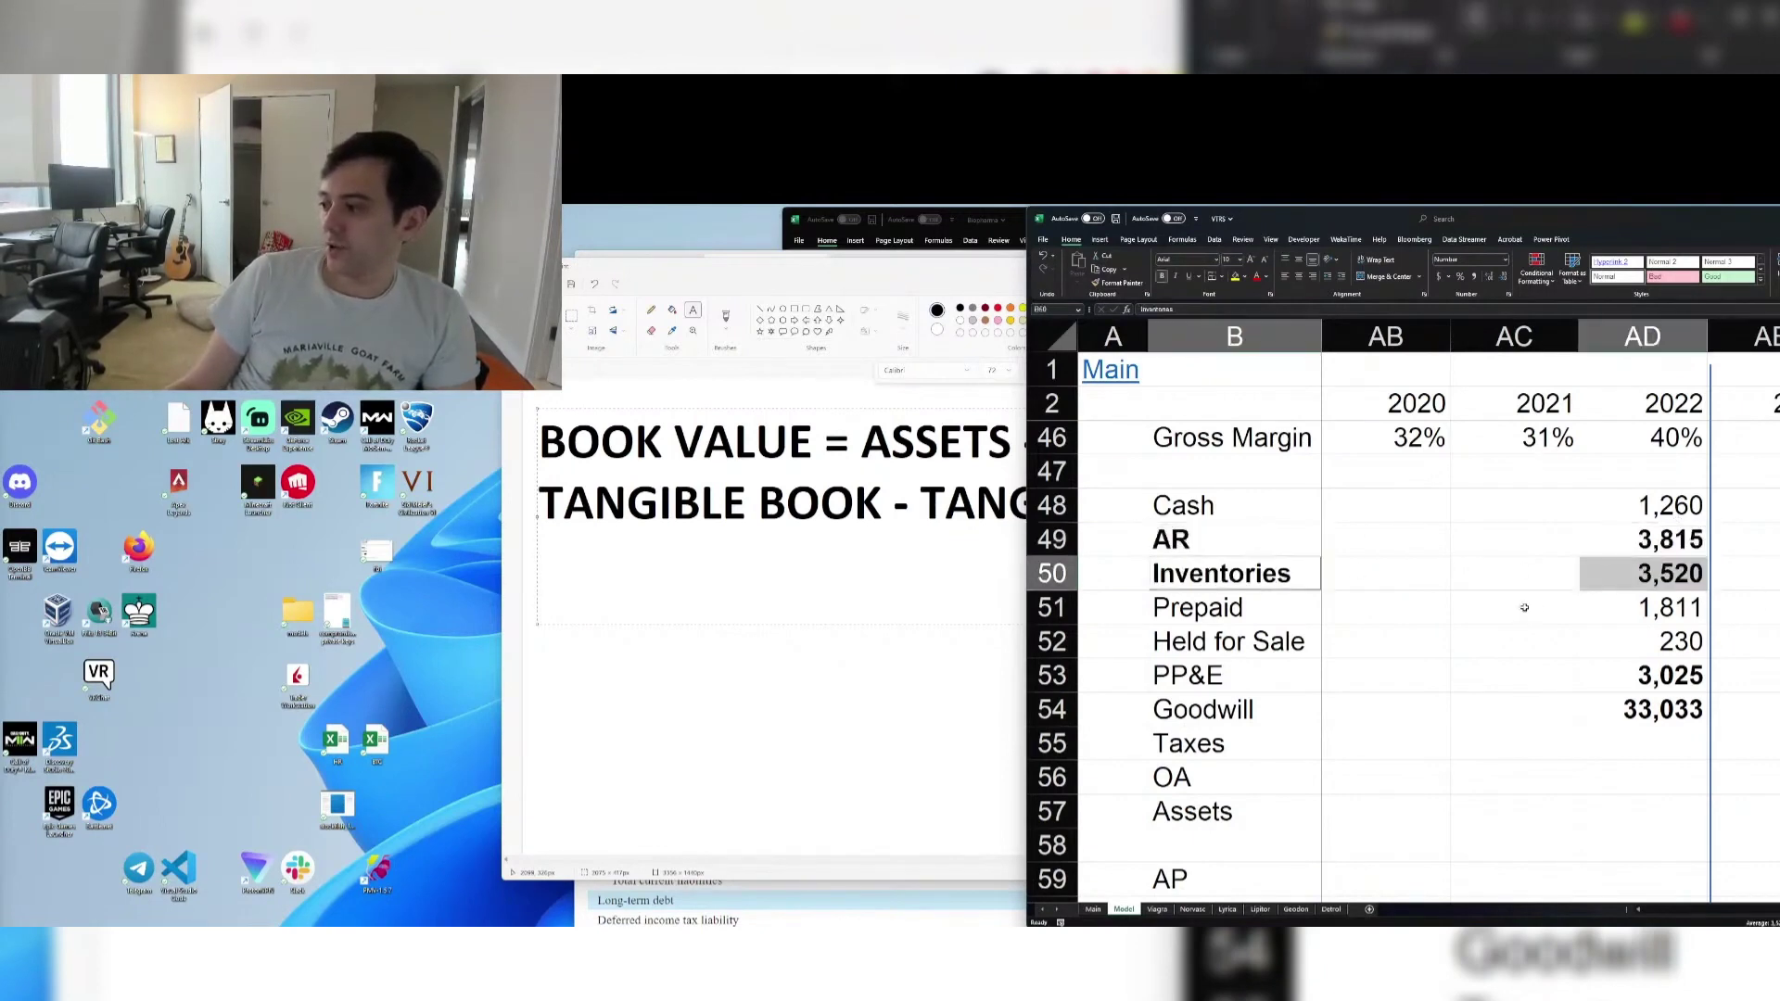
Remove bold from the AR, Inventories and Prepaid asset rows to match the Cash row
click(1679, 543)
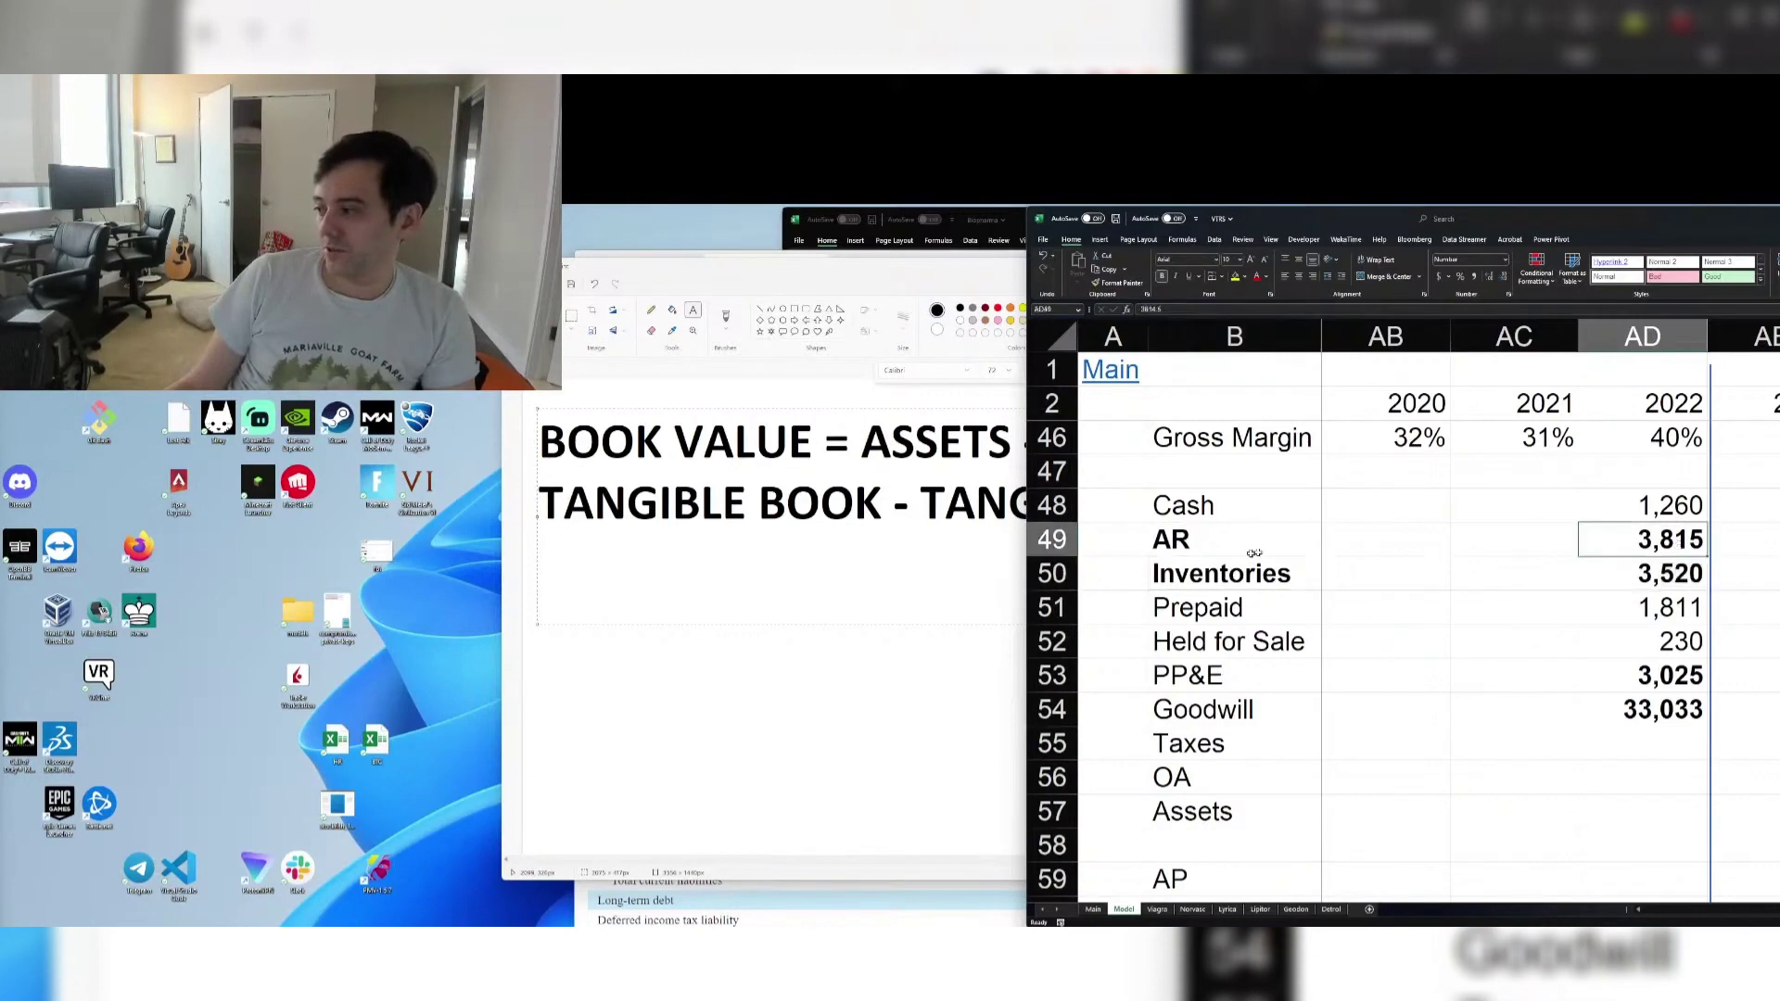
ctrl+click(1195, 553)
click(1624, 497)
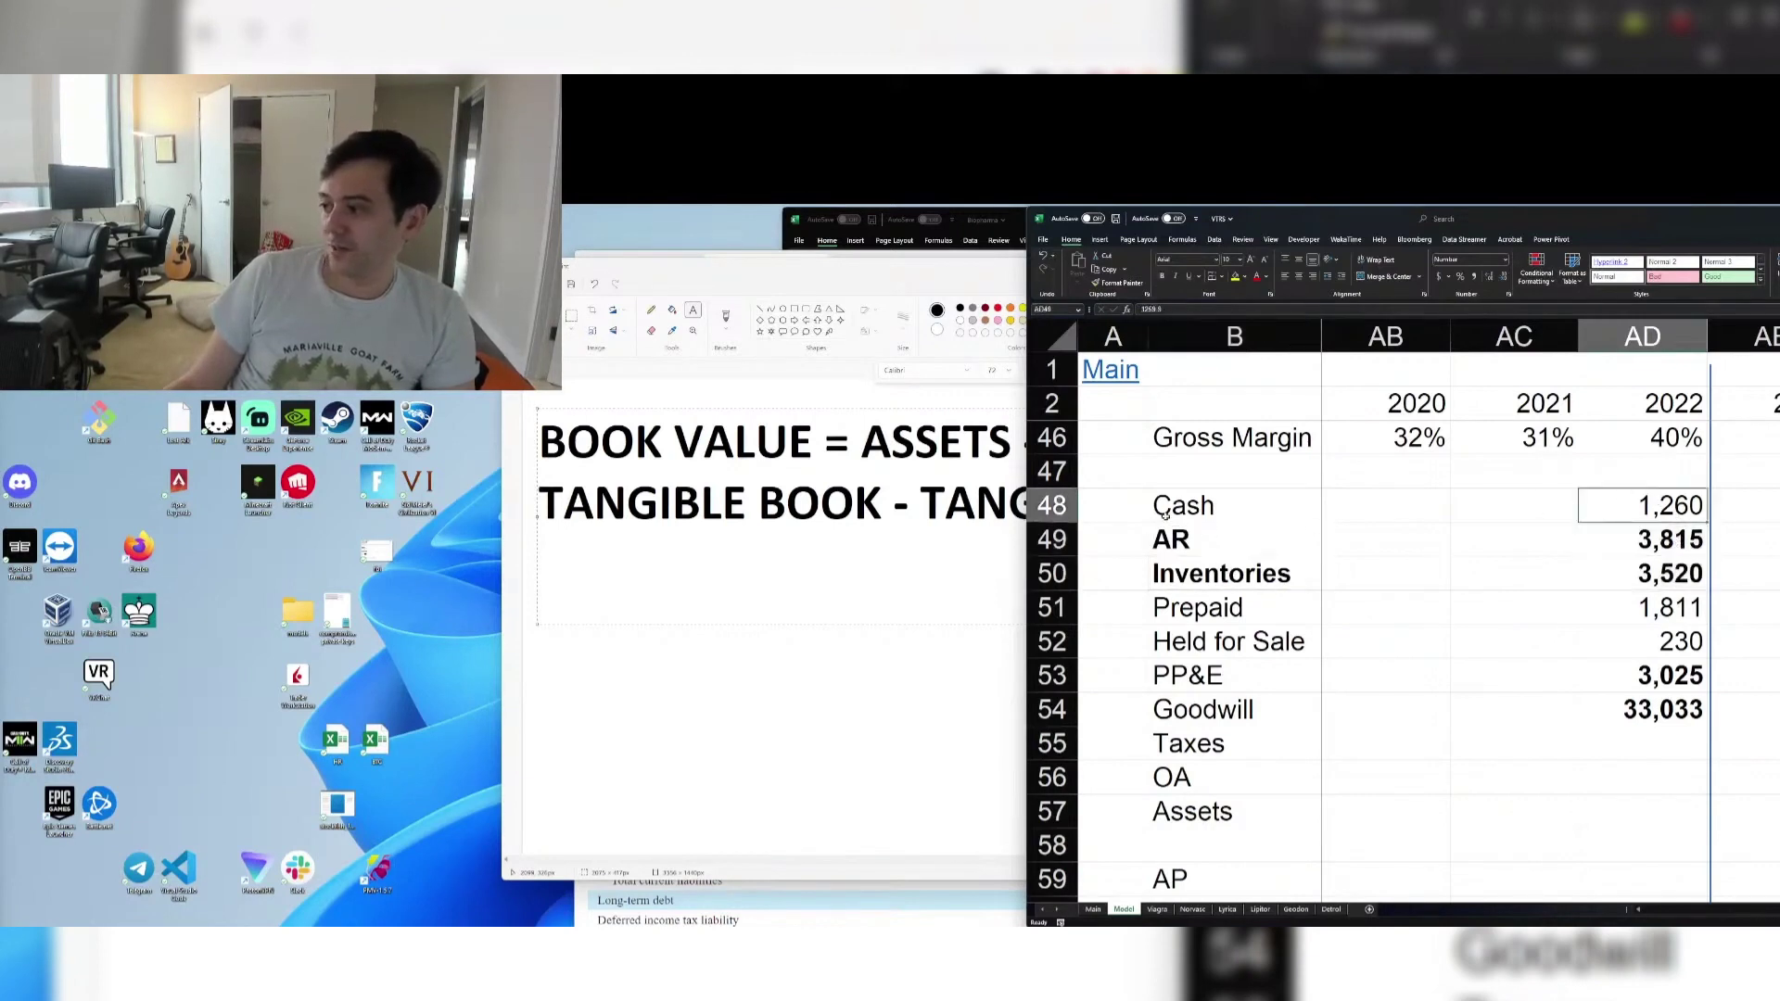
ctrl+click(1166, 515)
click(1226, 547)
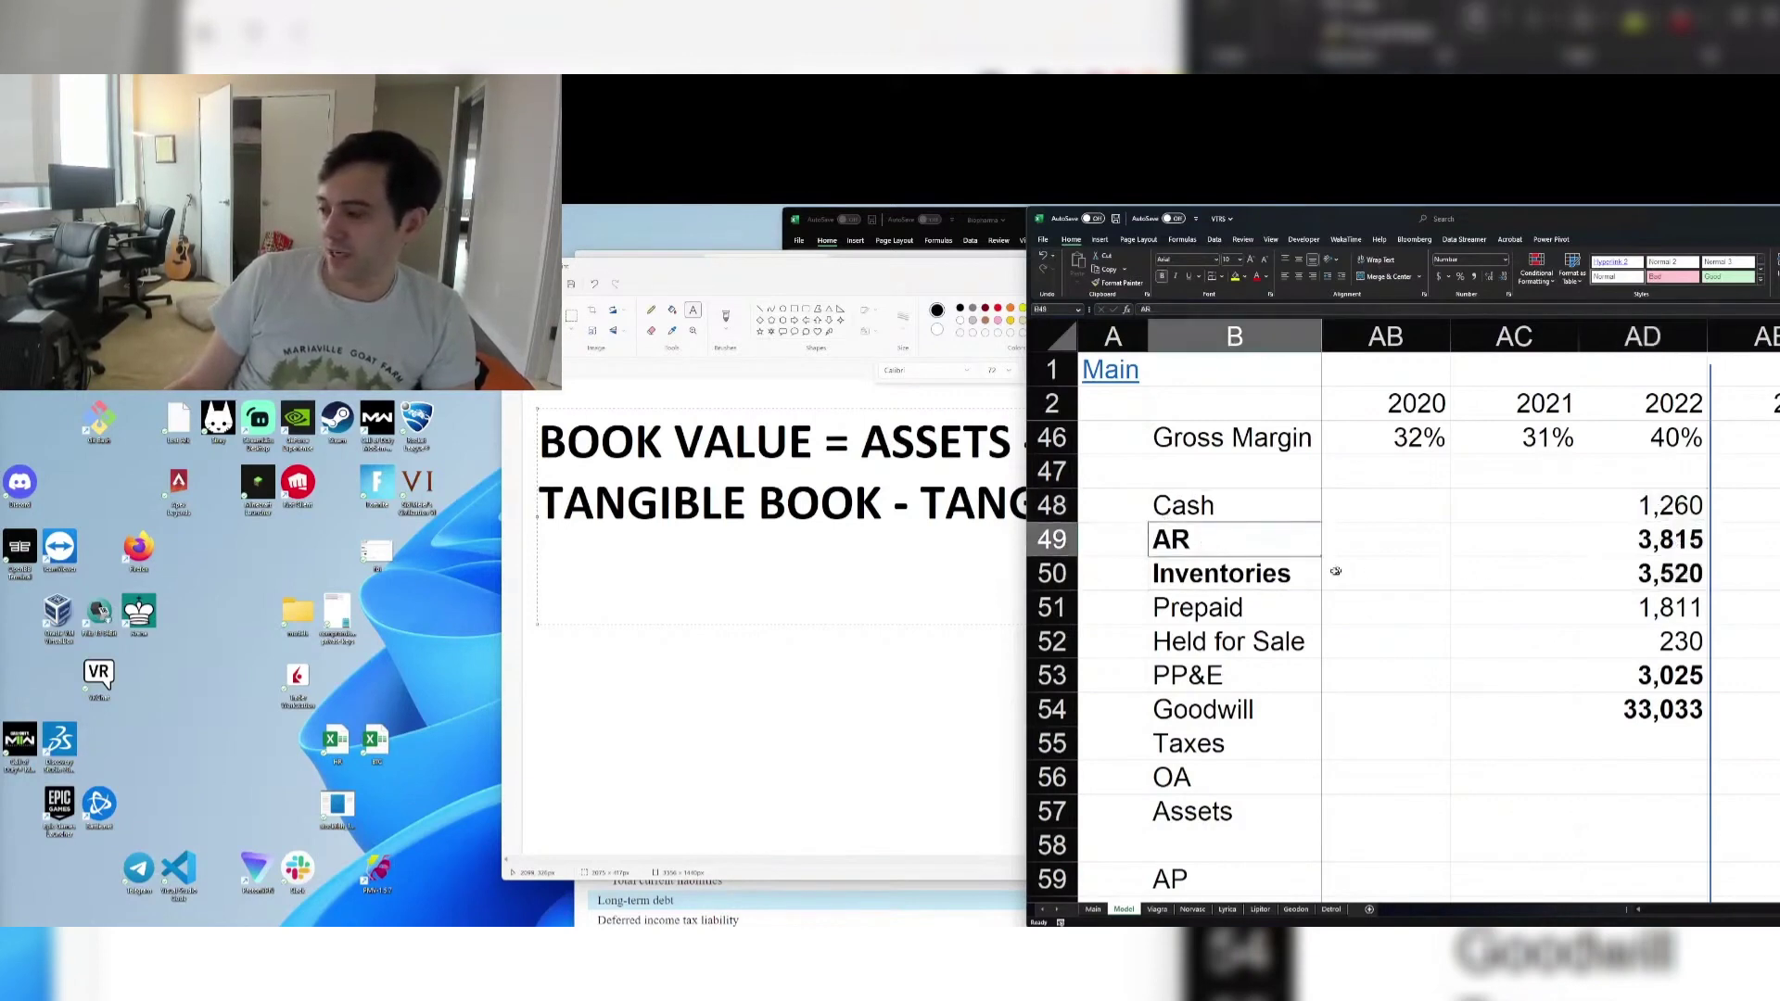
ctrl+click(1276, 578)
ctrl+click(1644, 580)
key(ctrl+b)
click(1641, 663)
click(1667, 608)
ctrl+click(1147, 614)
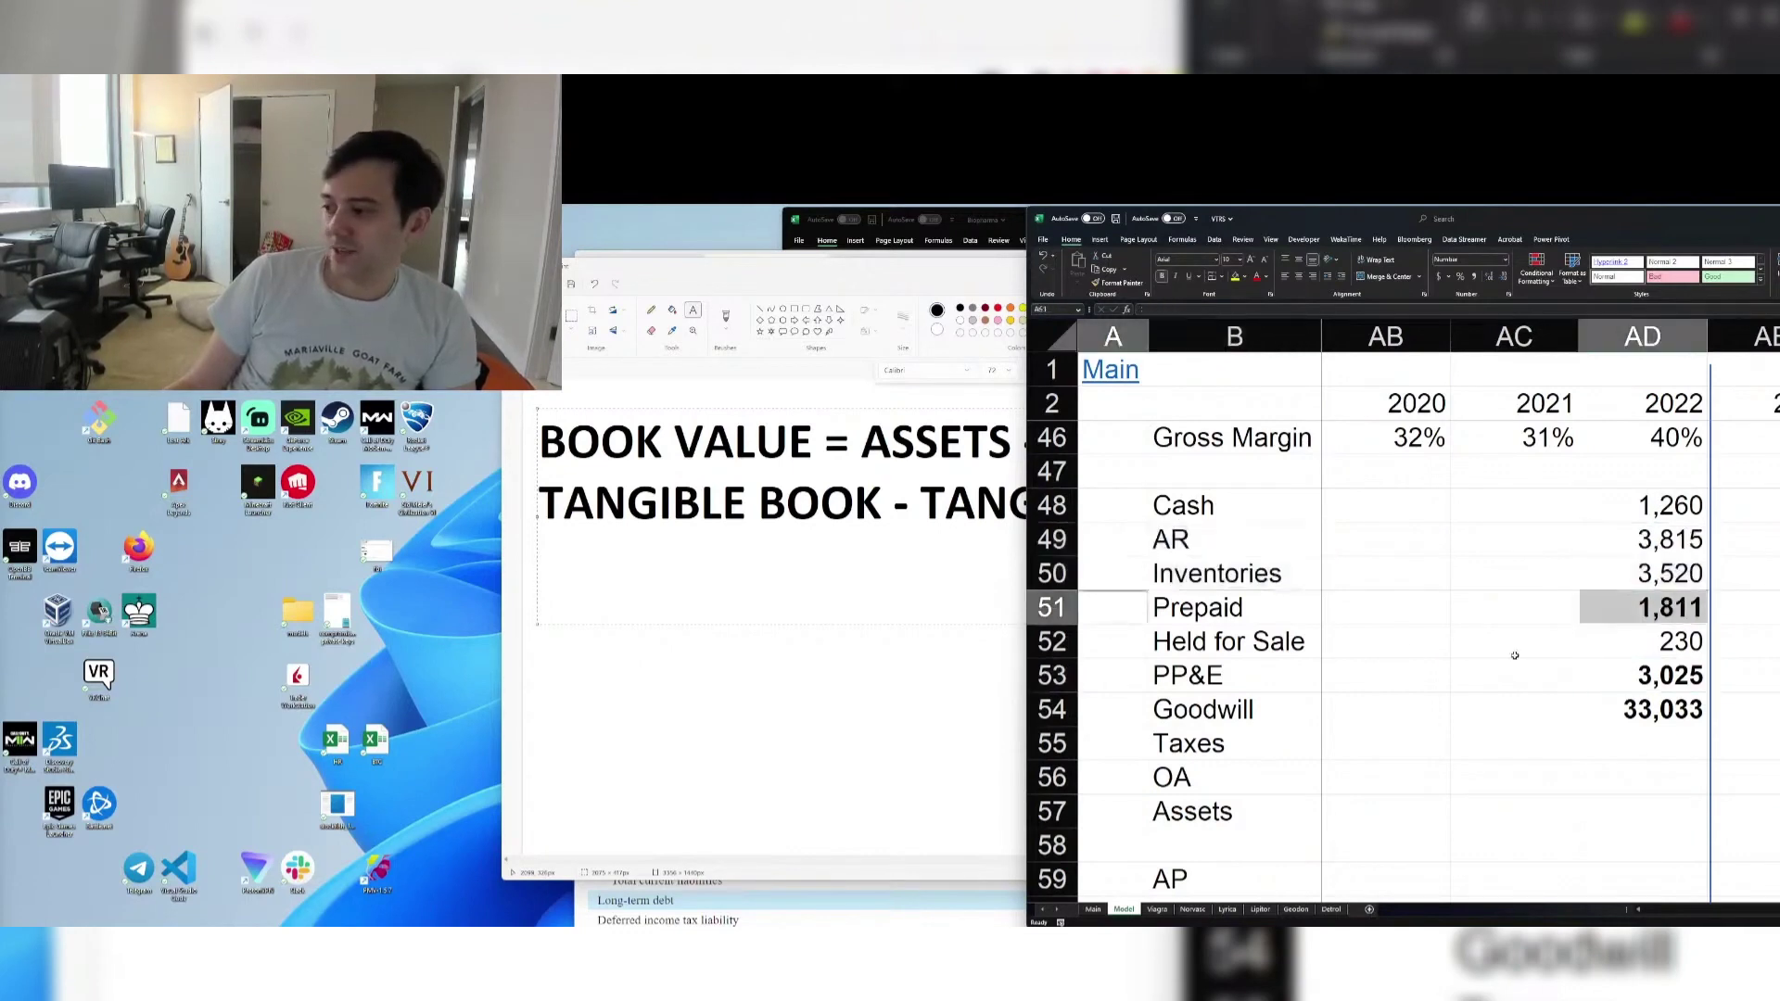
ctrl+click(1190, 610)
key(ctrl+b)
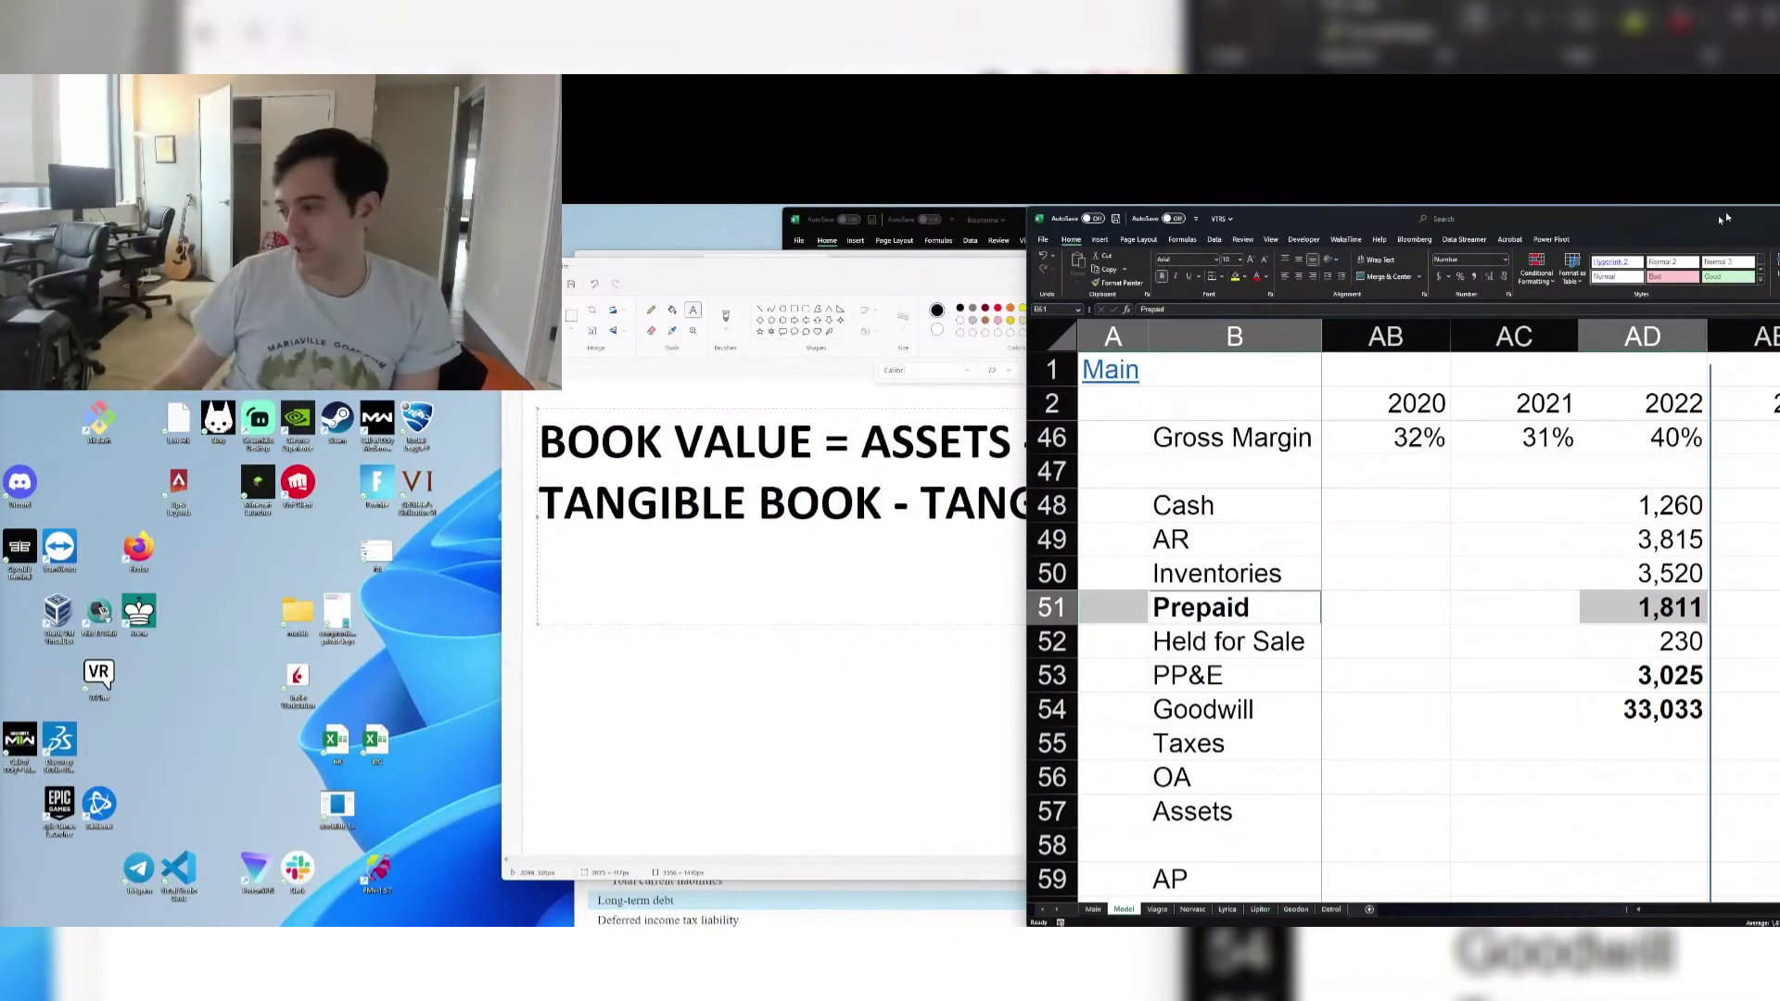
key(ctrl+b)
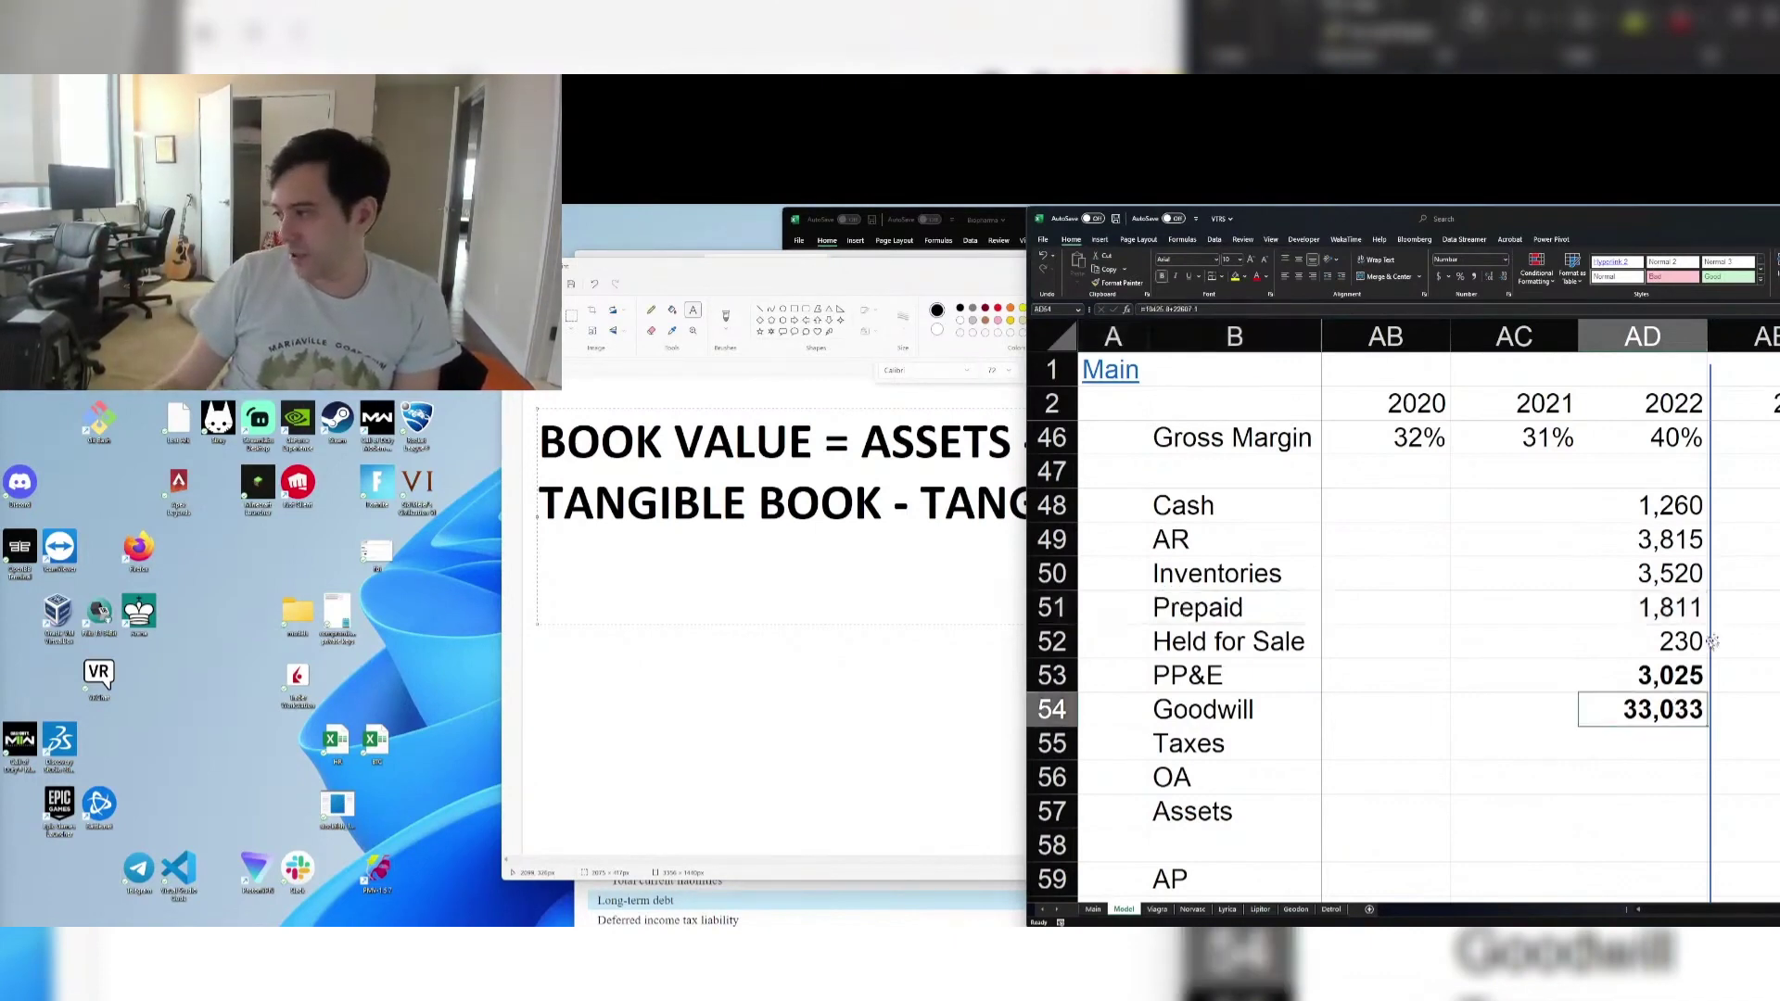
Total the 2022 asset lines in AD57 with =SUM(AD48:AD56)
scroll(1660, 695, down, 2)
click(1669, 626)
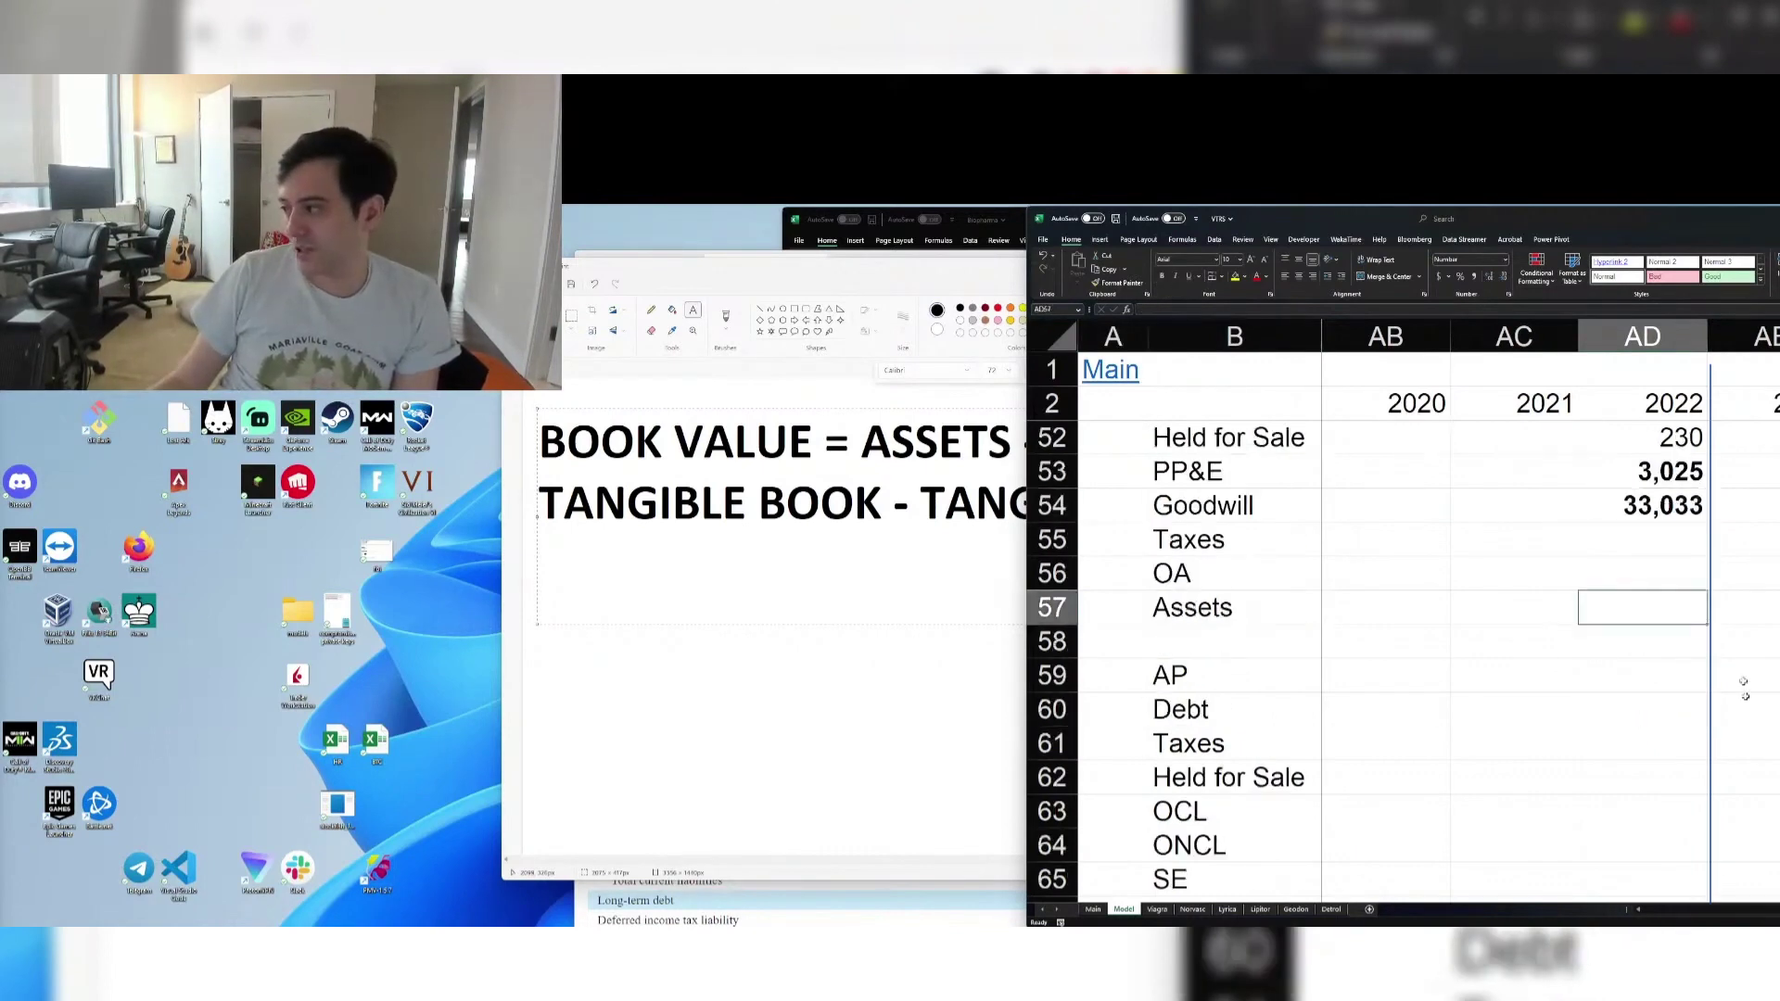
text(=sum()
drag(1687, 540, 1701, 719)
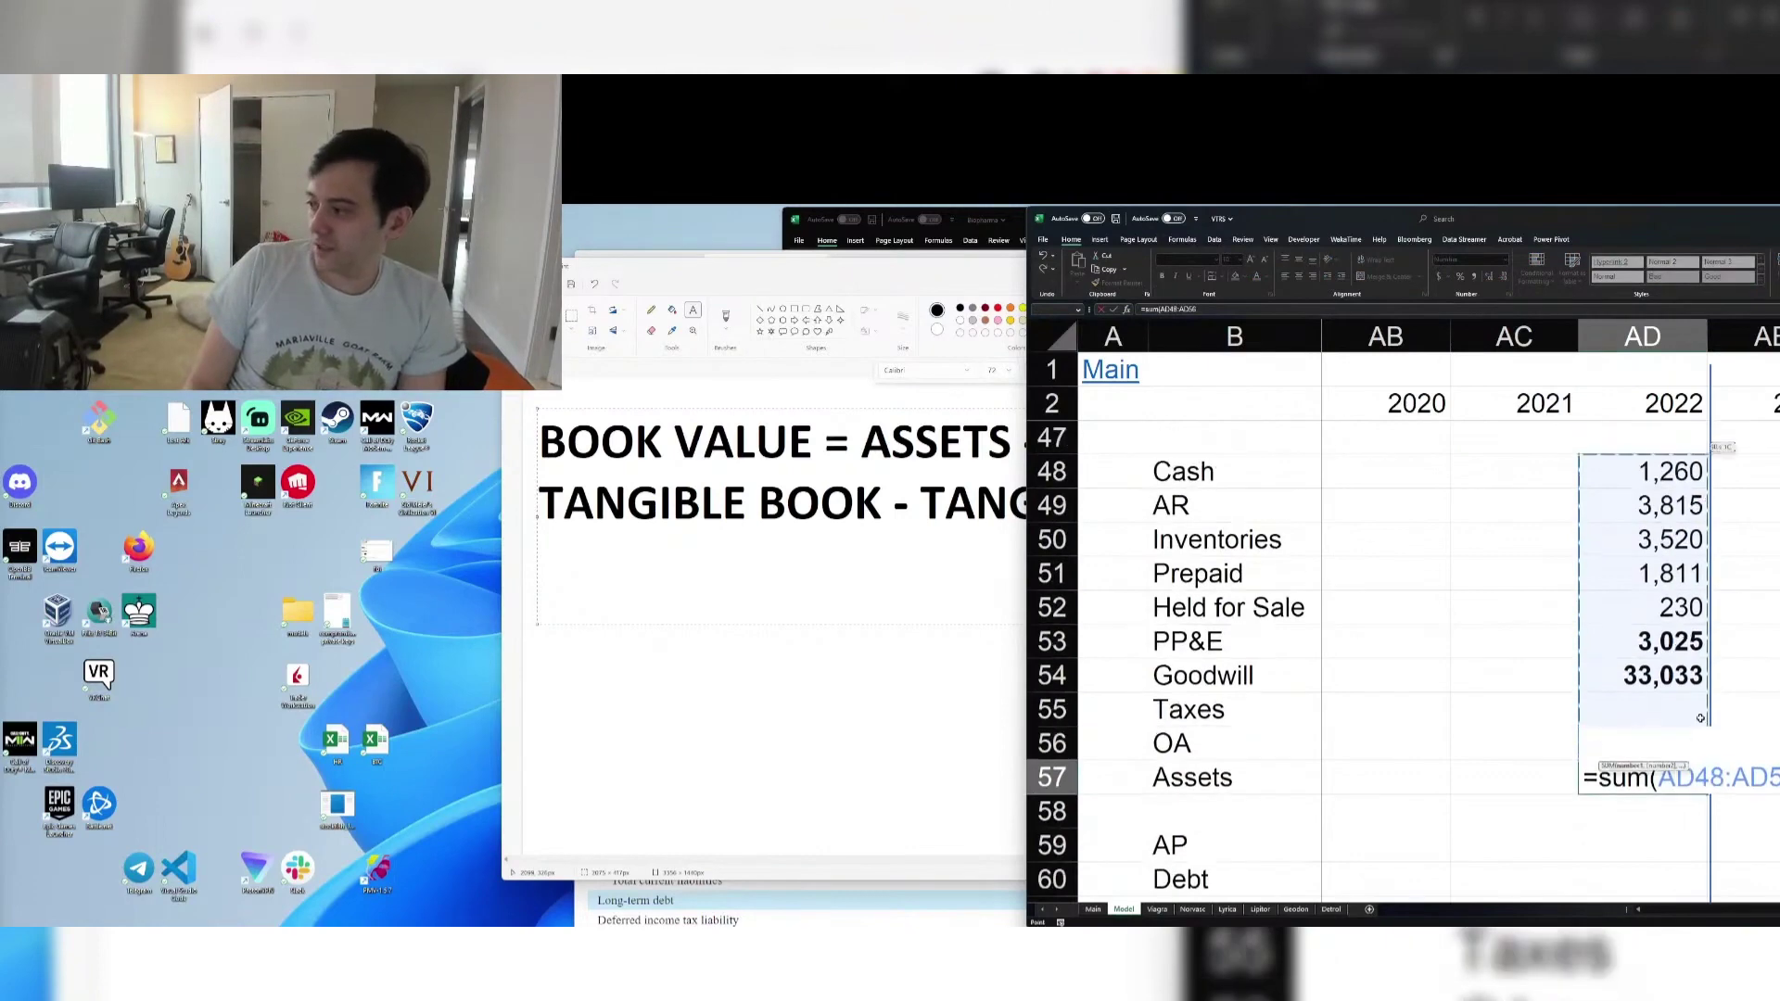
key(Return)
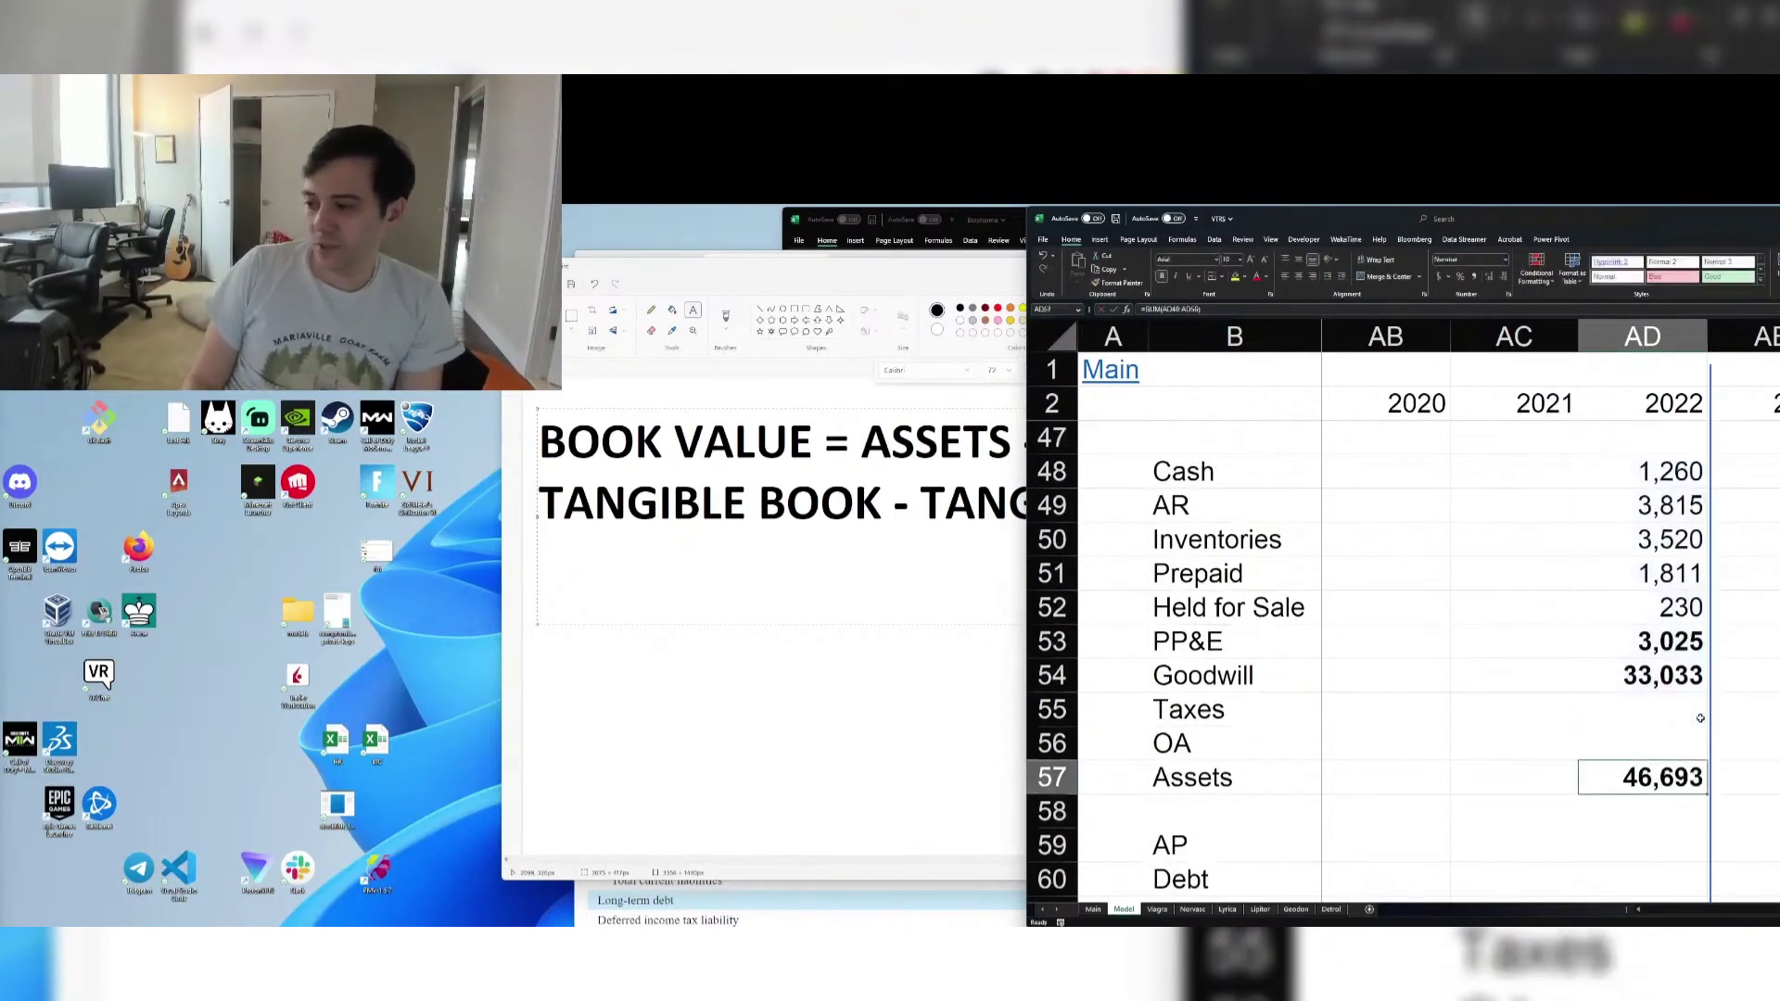
Close the Paint book-value notes drawing without saving and return to the spreadsheet
click(816, 797)
key(alt+F4)
key(n)
click(834, 688)
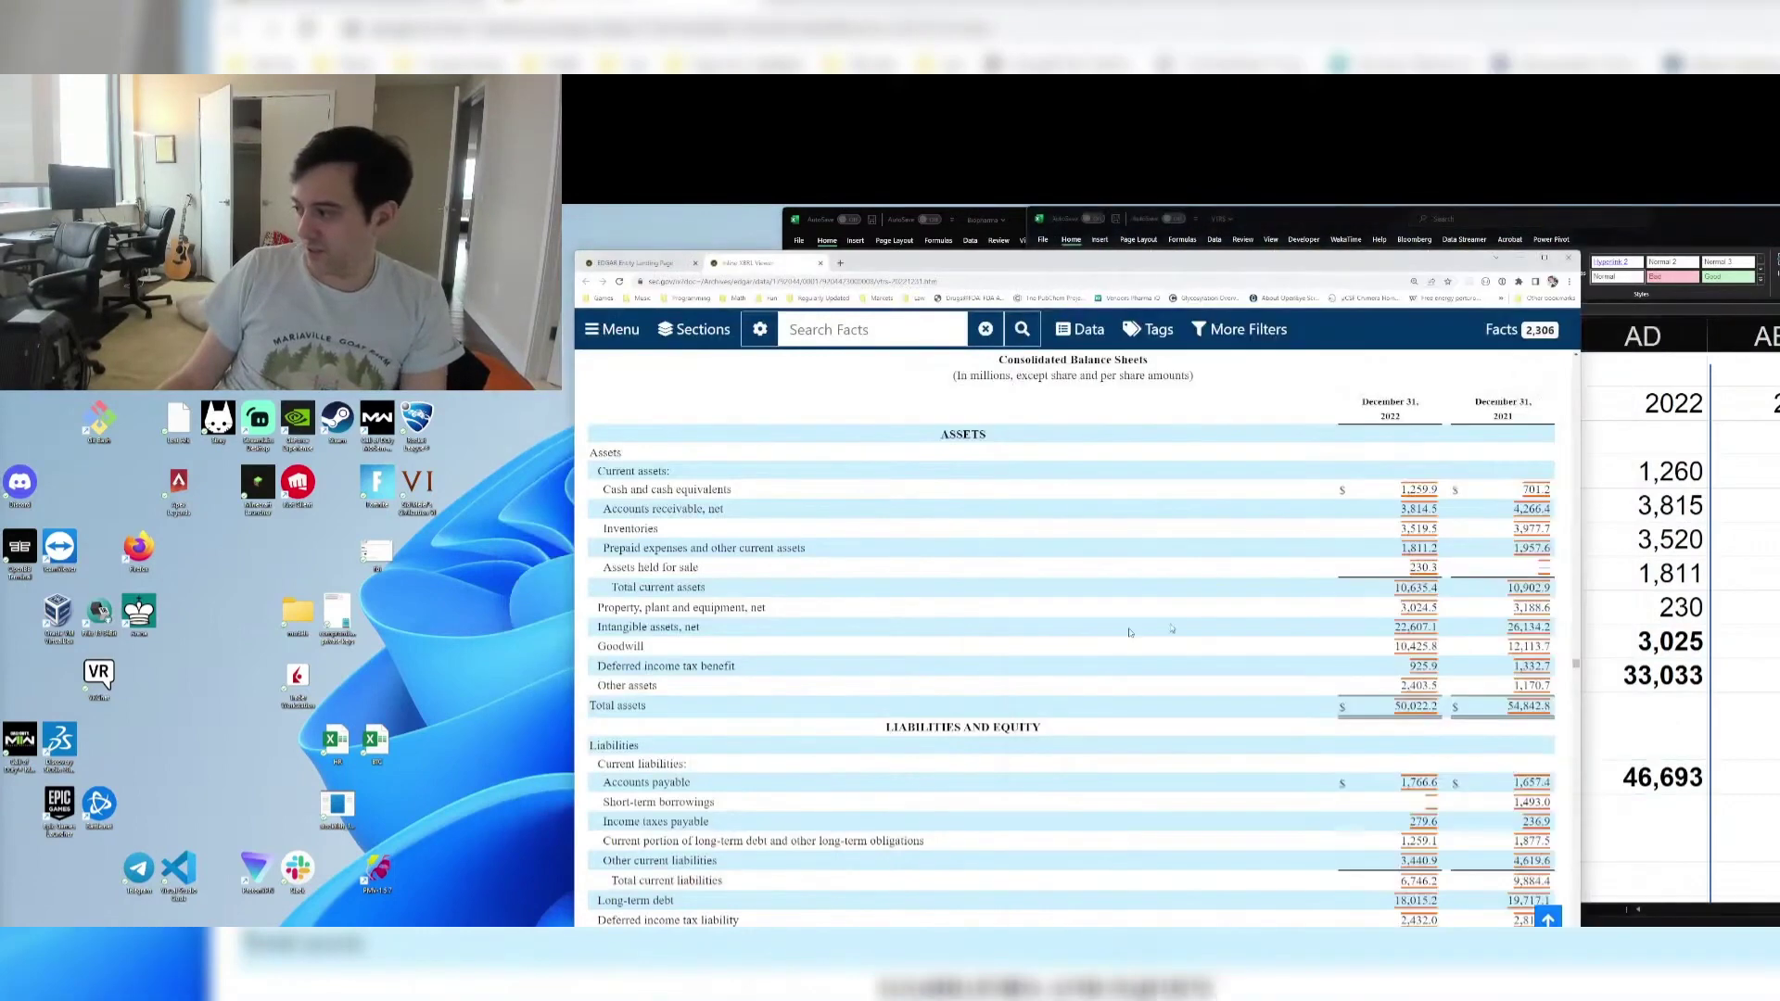
click(1709, 680)
Enter 2022 deferred Taxes of 925.9 after briefly clearing and restoring Goodwill
click(1656, 688)
key(Delete)
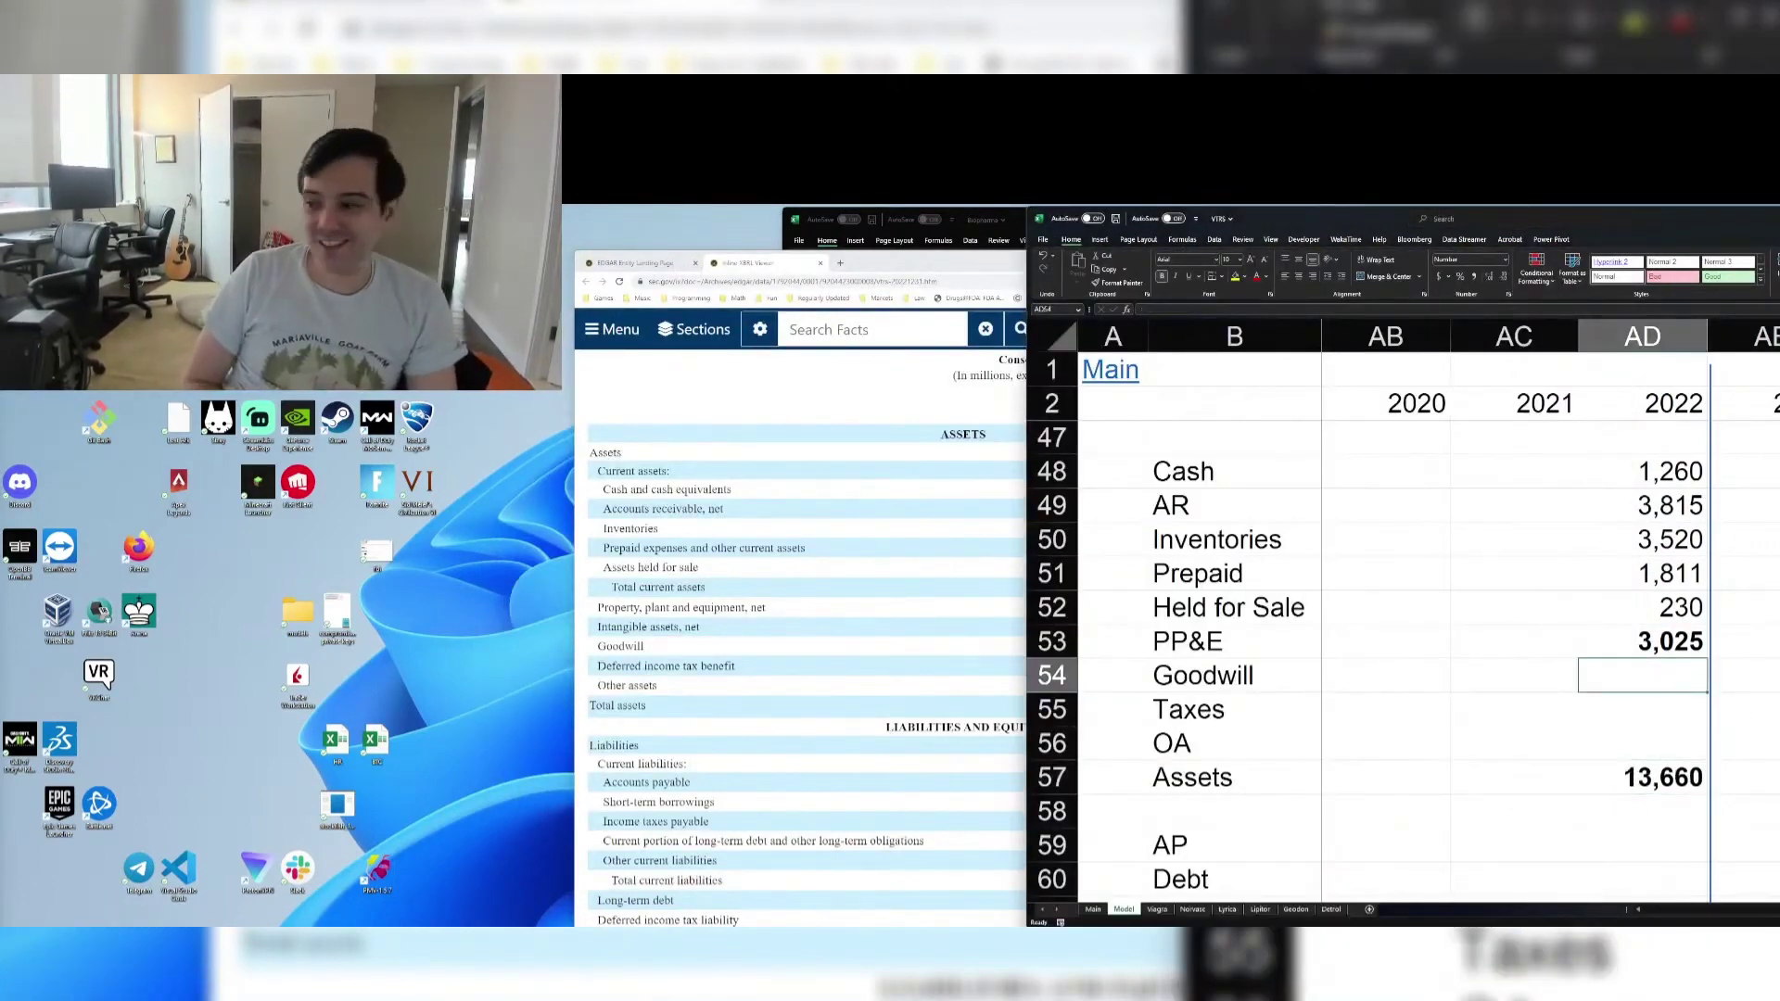
key(ctrl+z)
key(Down)
key(alt+Tab)
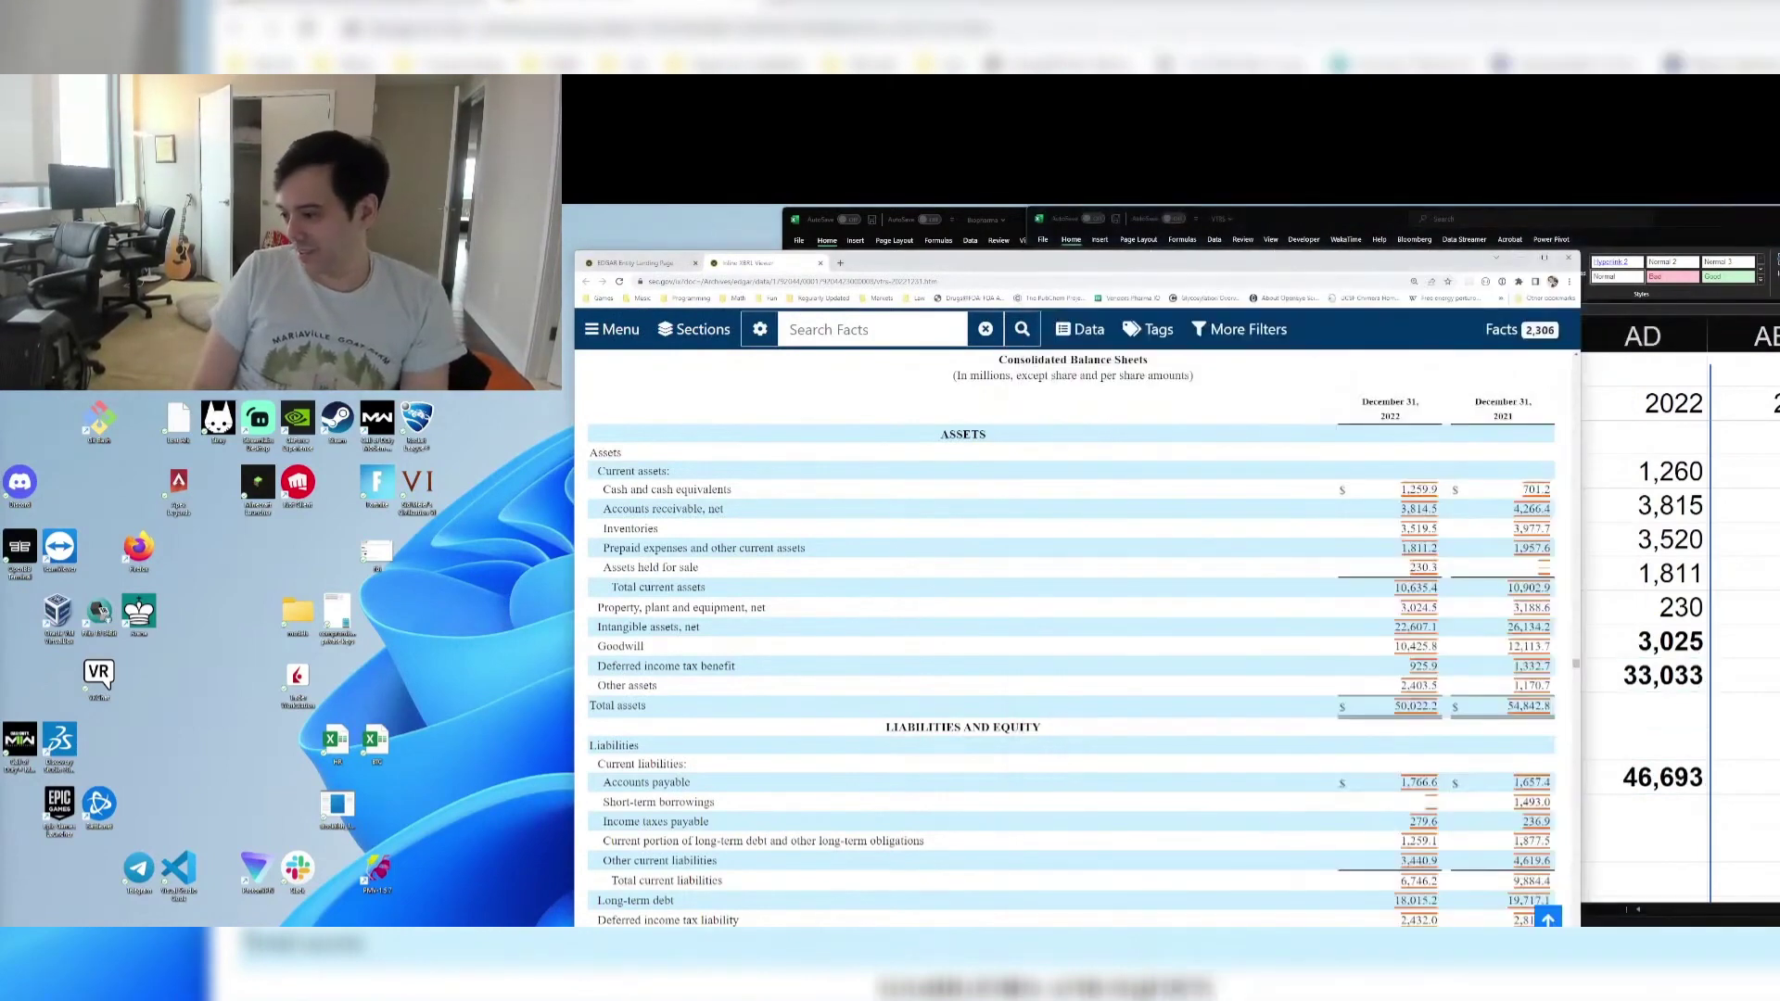
key(alt+Tab)
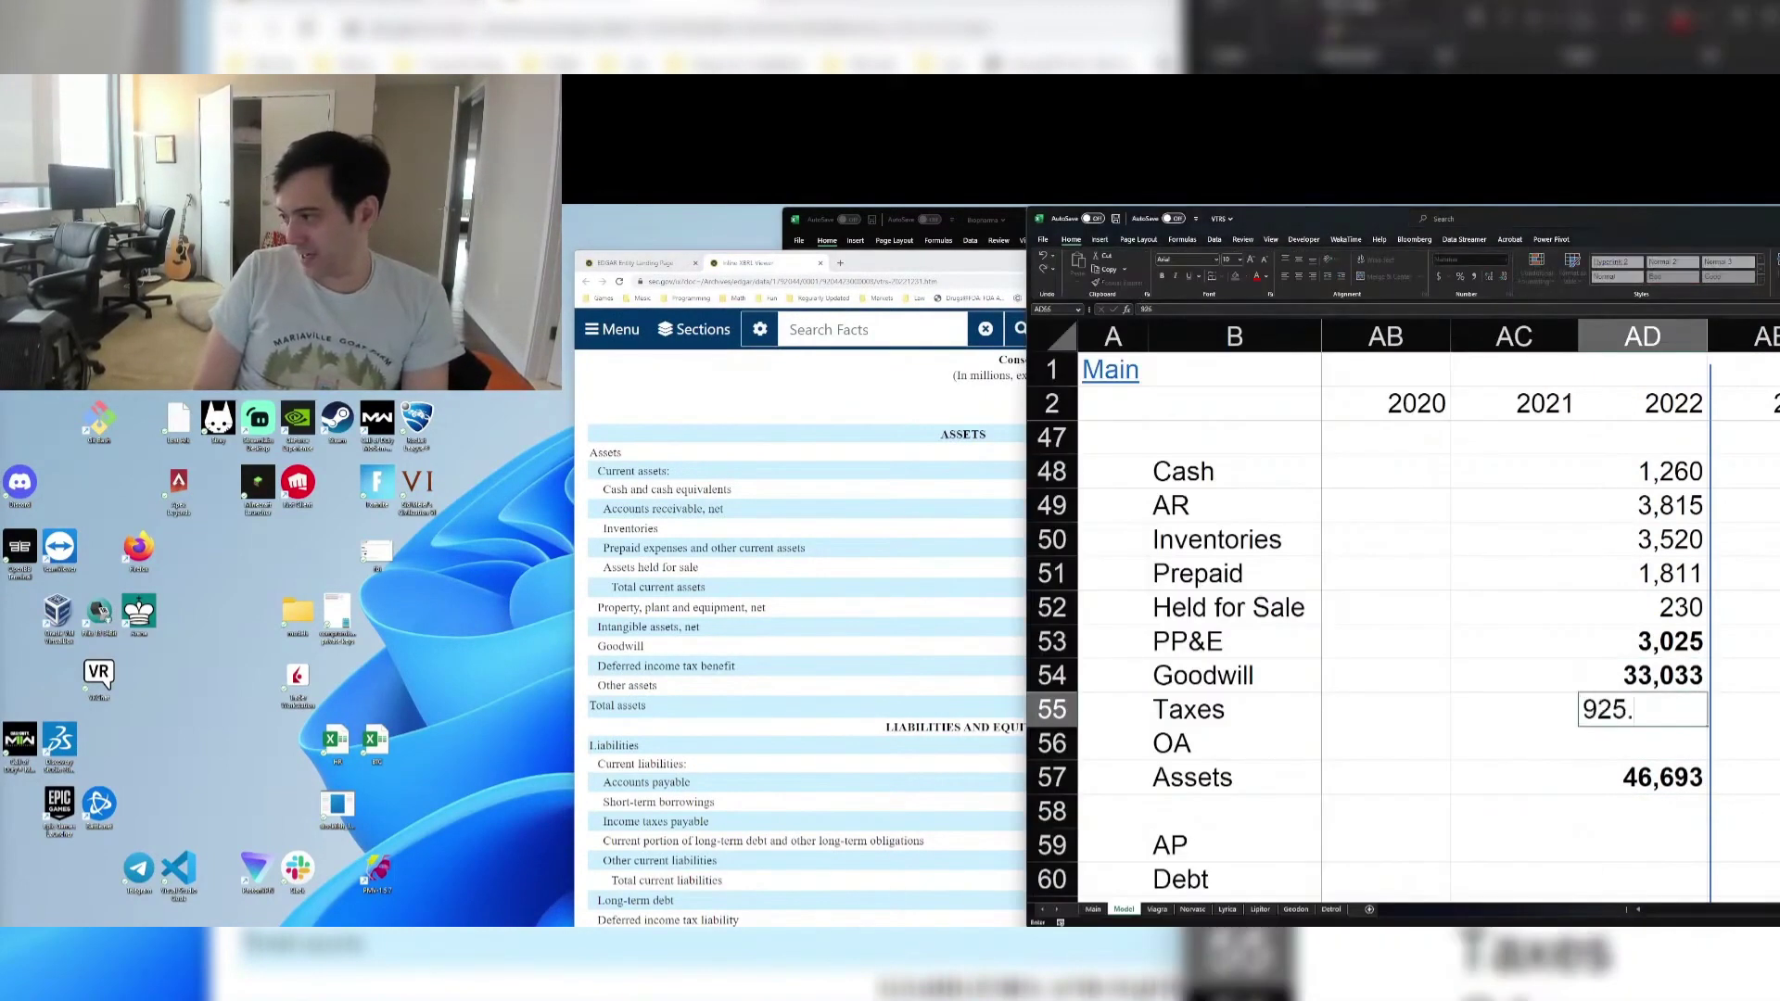
text(9)
key(Return)
Enter 2022 Other Assets of 2403.5 from the filing
key(alt+Tab)
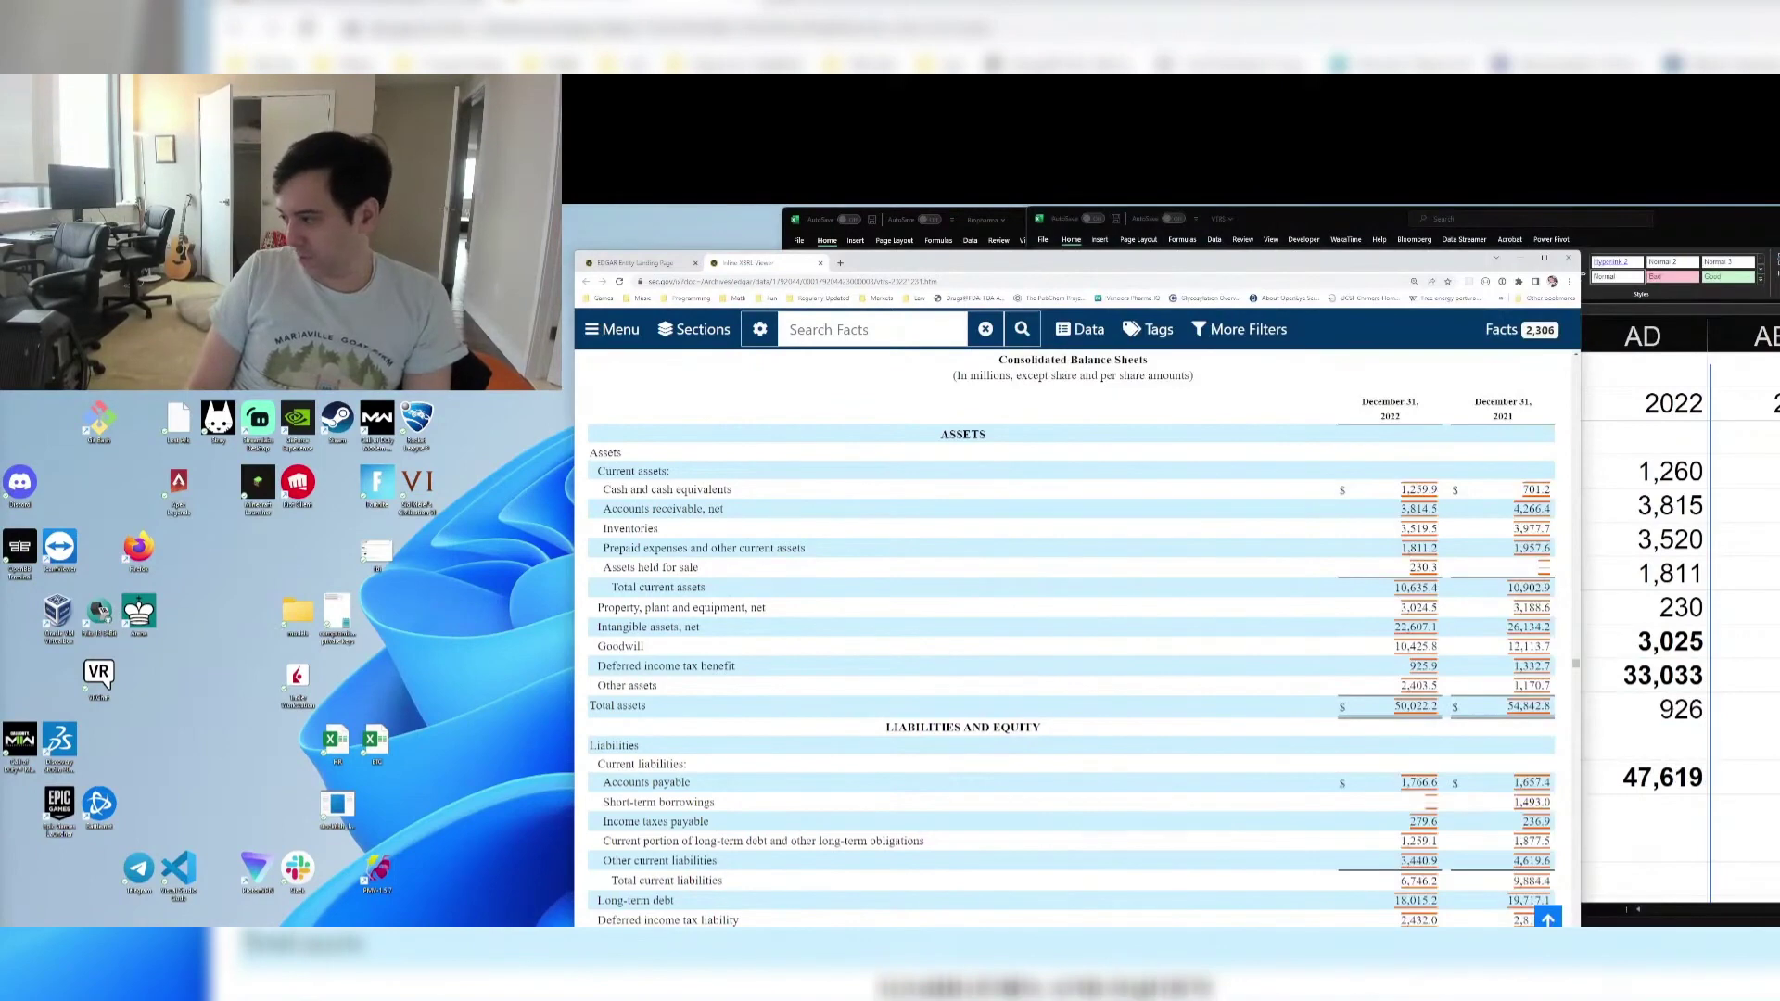
key(alt+Tab)
text(2403.5)
key(ctrl+Return)
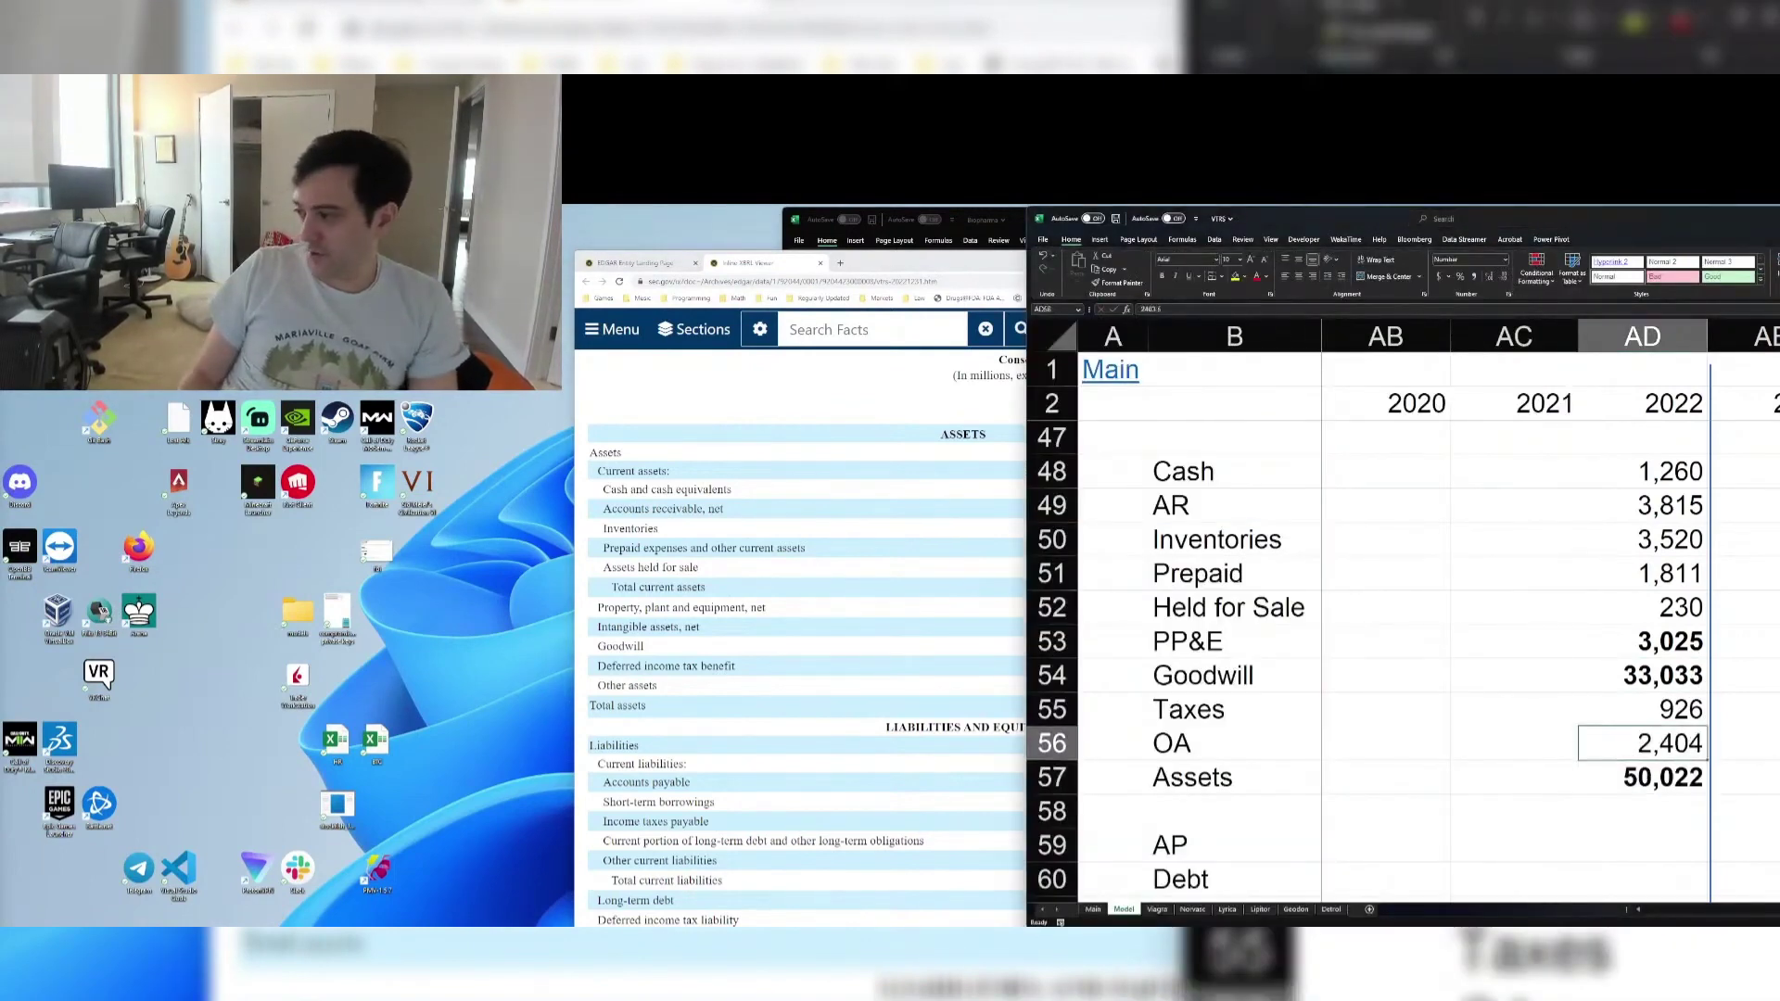
key(Down)
Check total assets of 50,022 against the filing and test Goodwill's share by clearing and restoring it
key(alt+Tab)
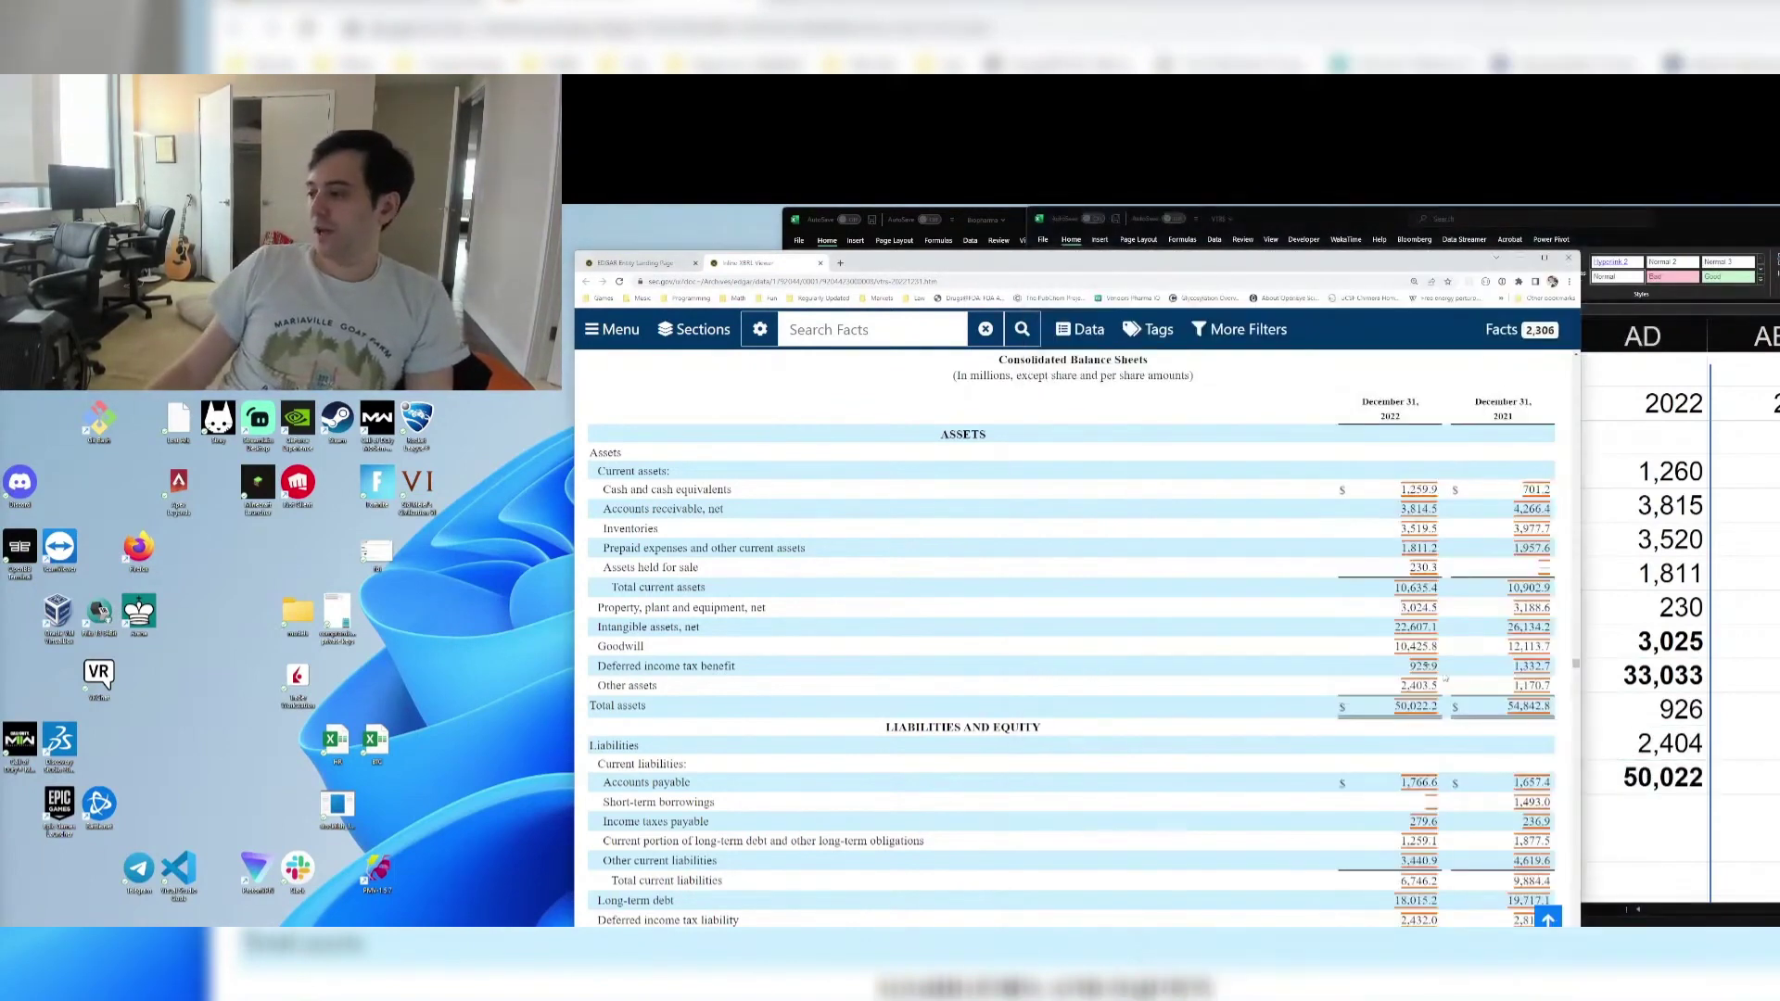
drag(1332, 708, 1443, 706)
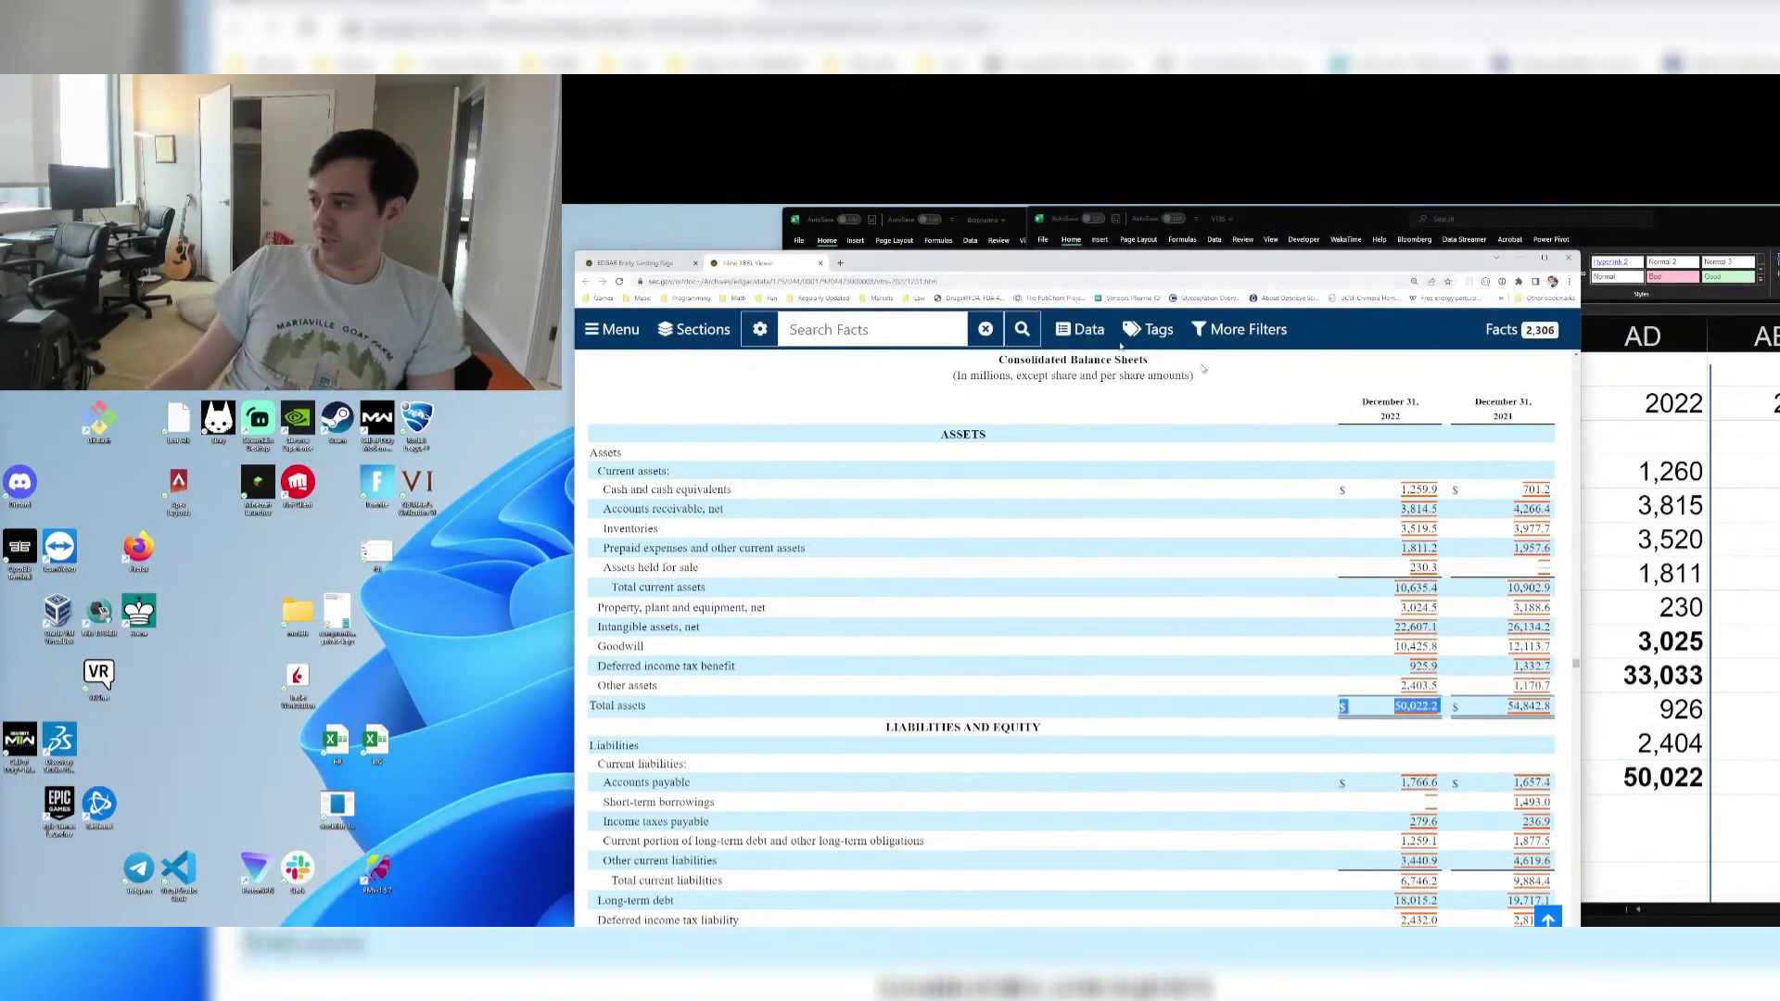
key(alt+Tab)
scroll(1634, 696, down, 2)
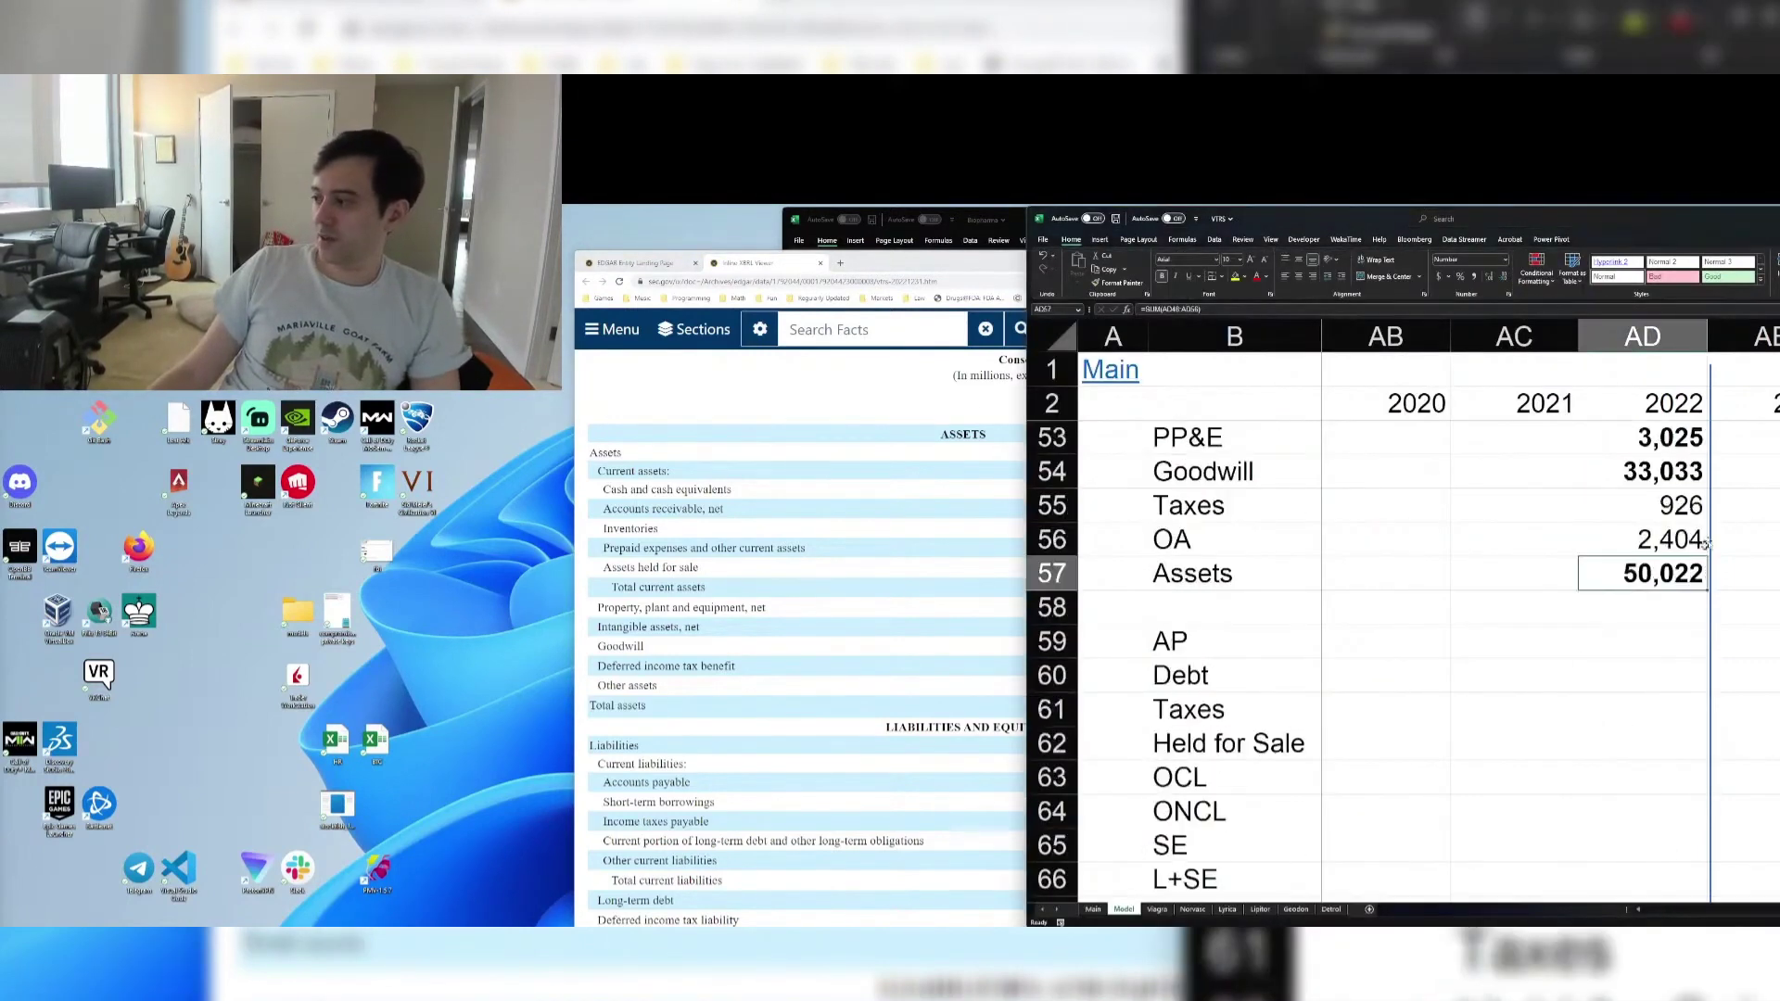
scroll(1641, 618, up, 2)
click(1652, 643)
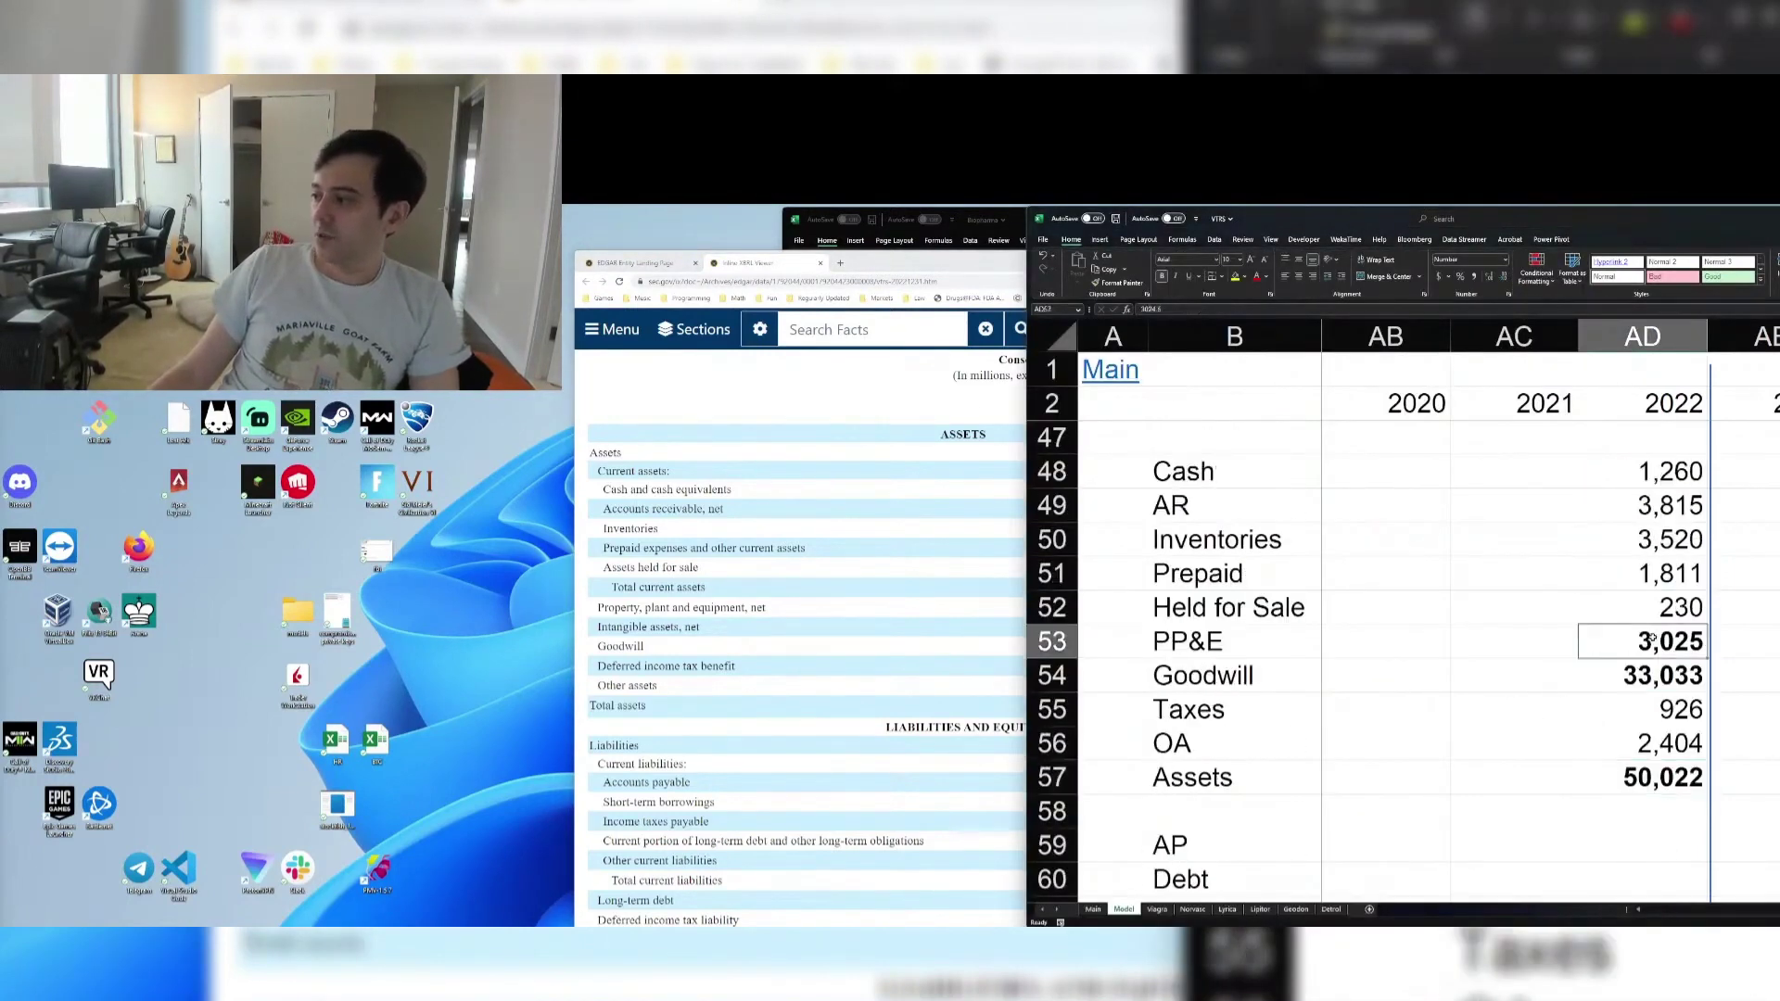
click(1655, 675)
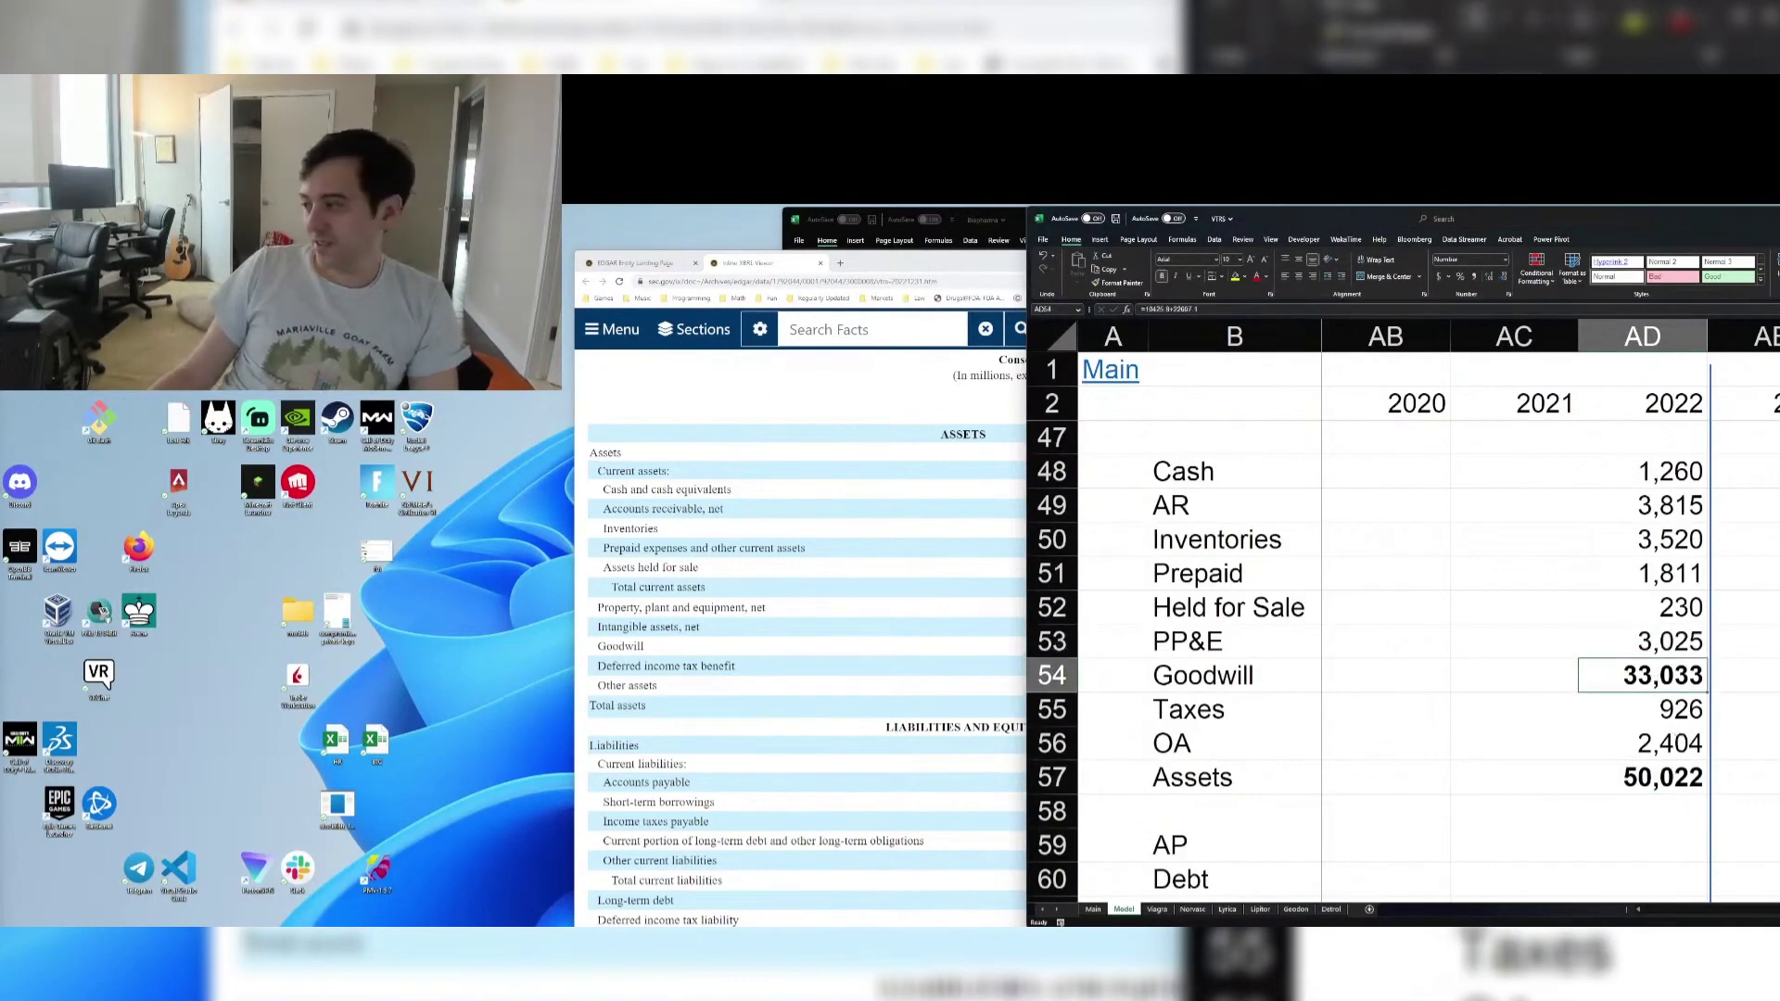
key(Delete)
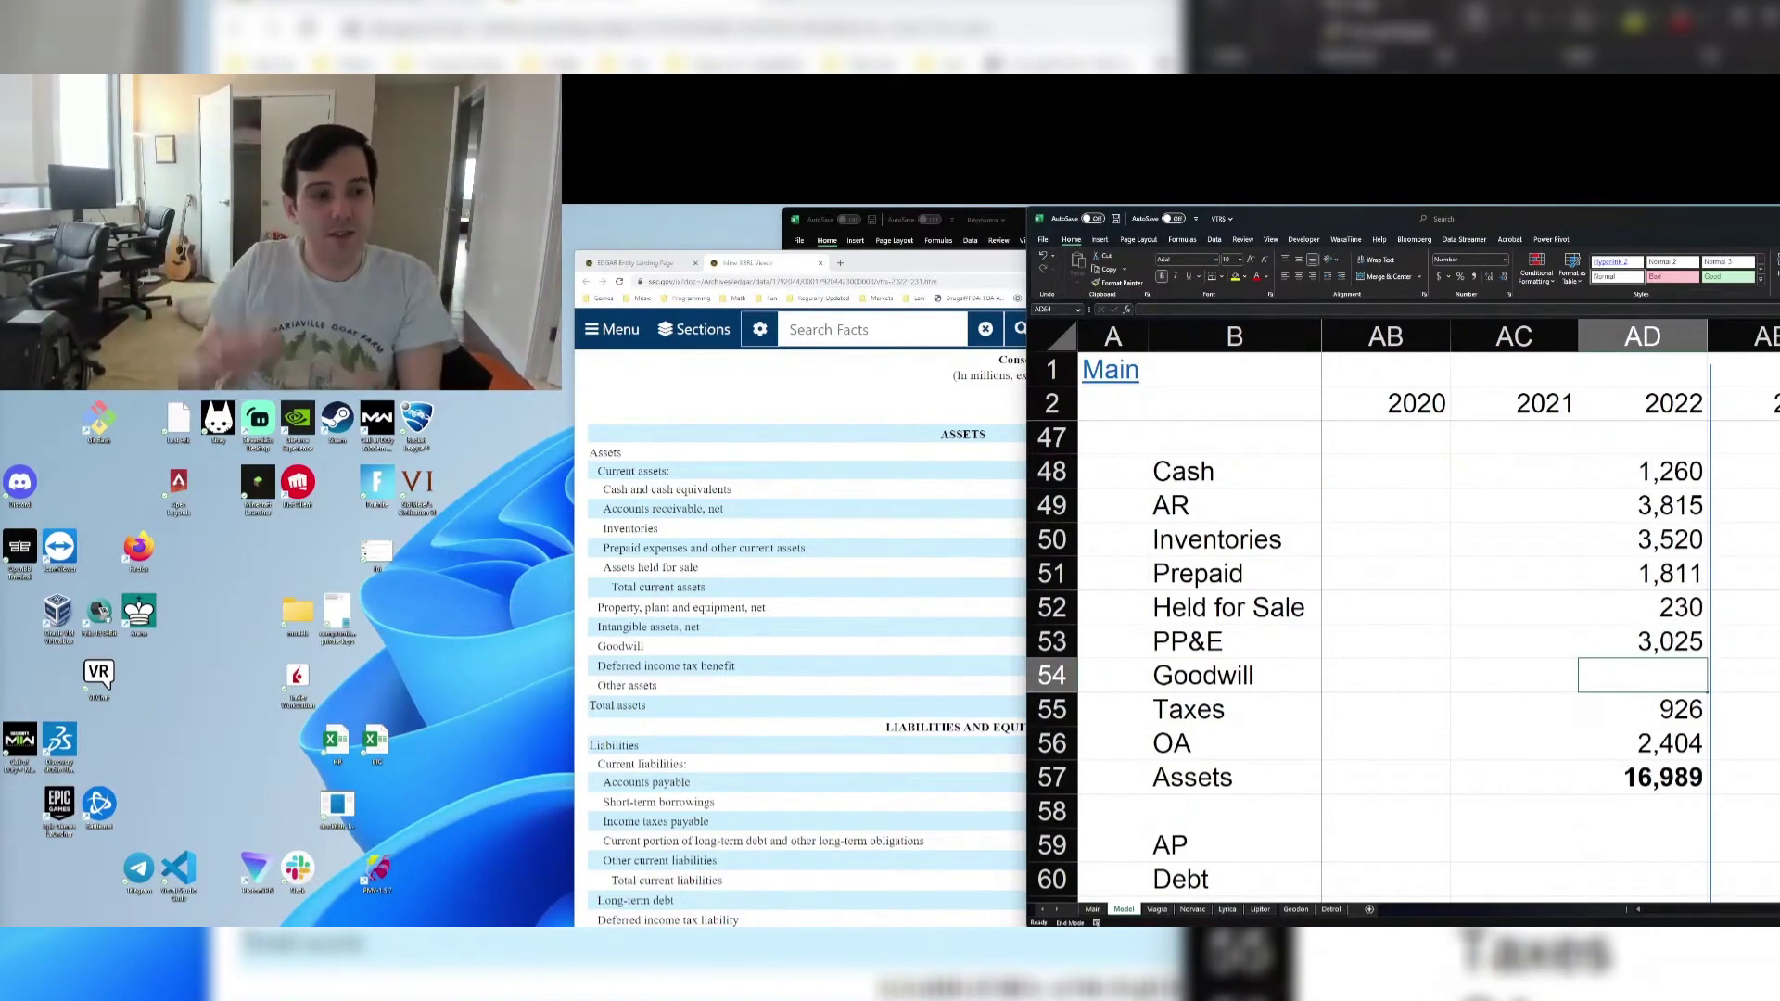
key(ctrl+z)
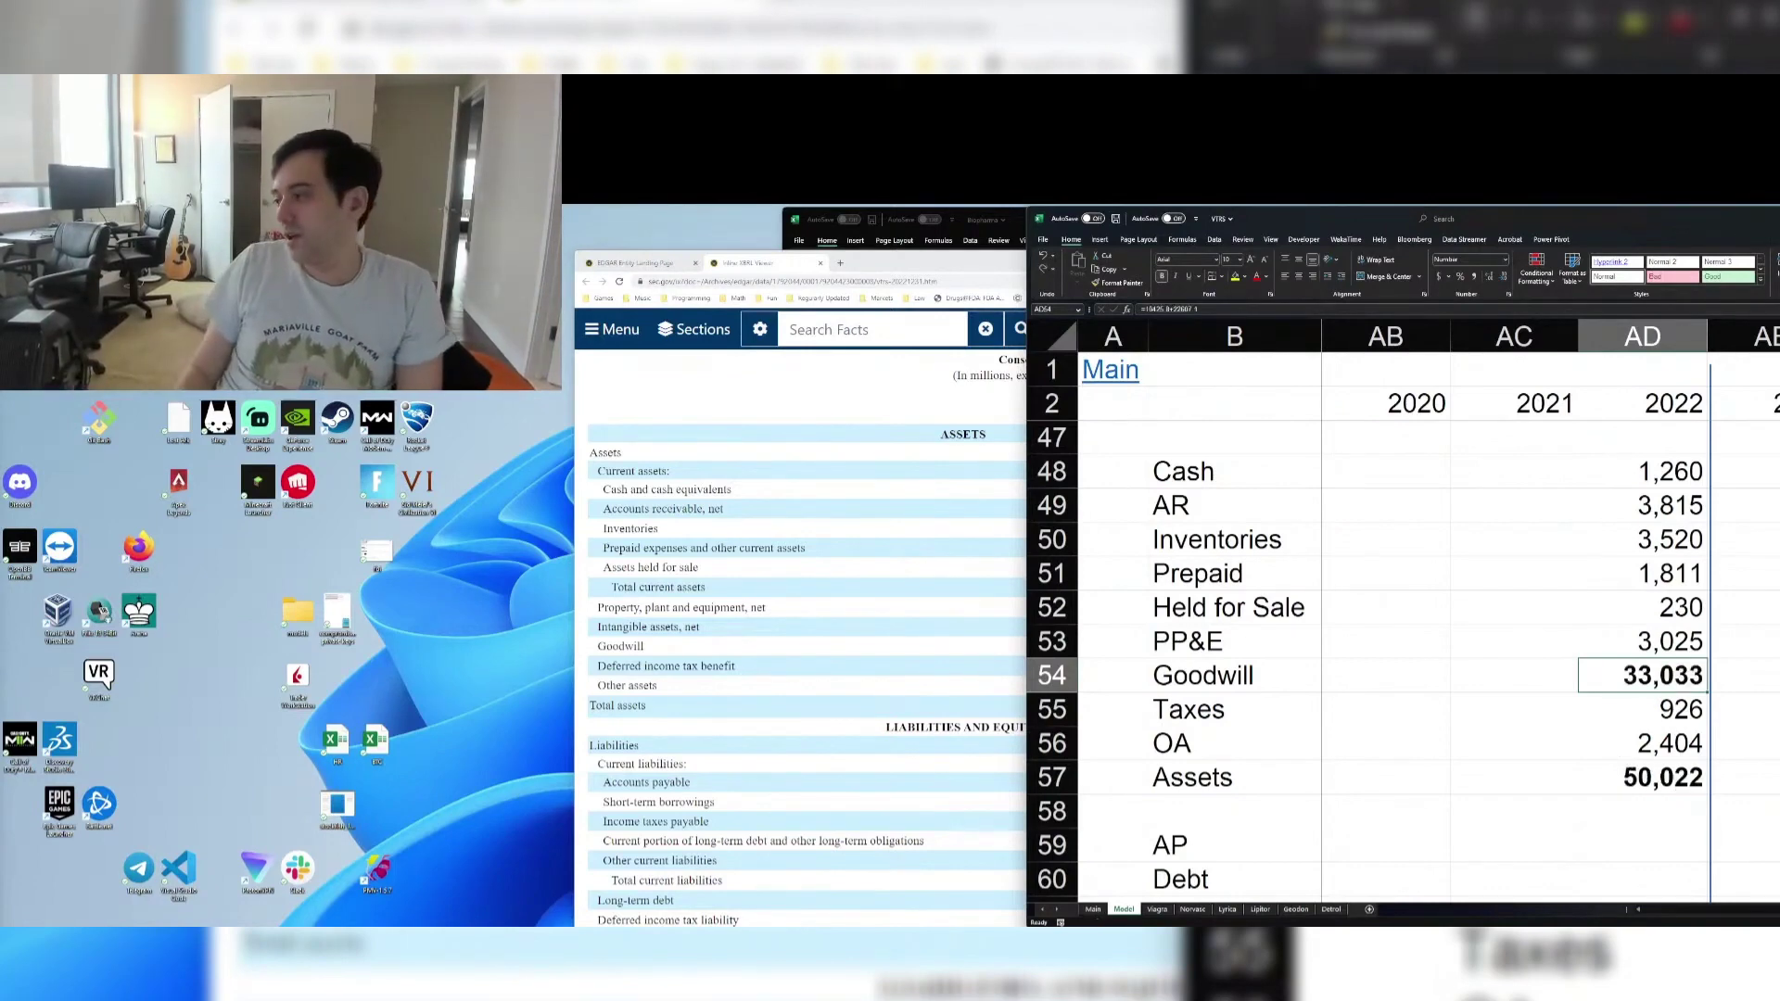
ctrl+scroll(1546, 521, down, 1)
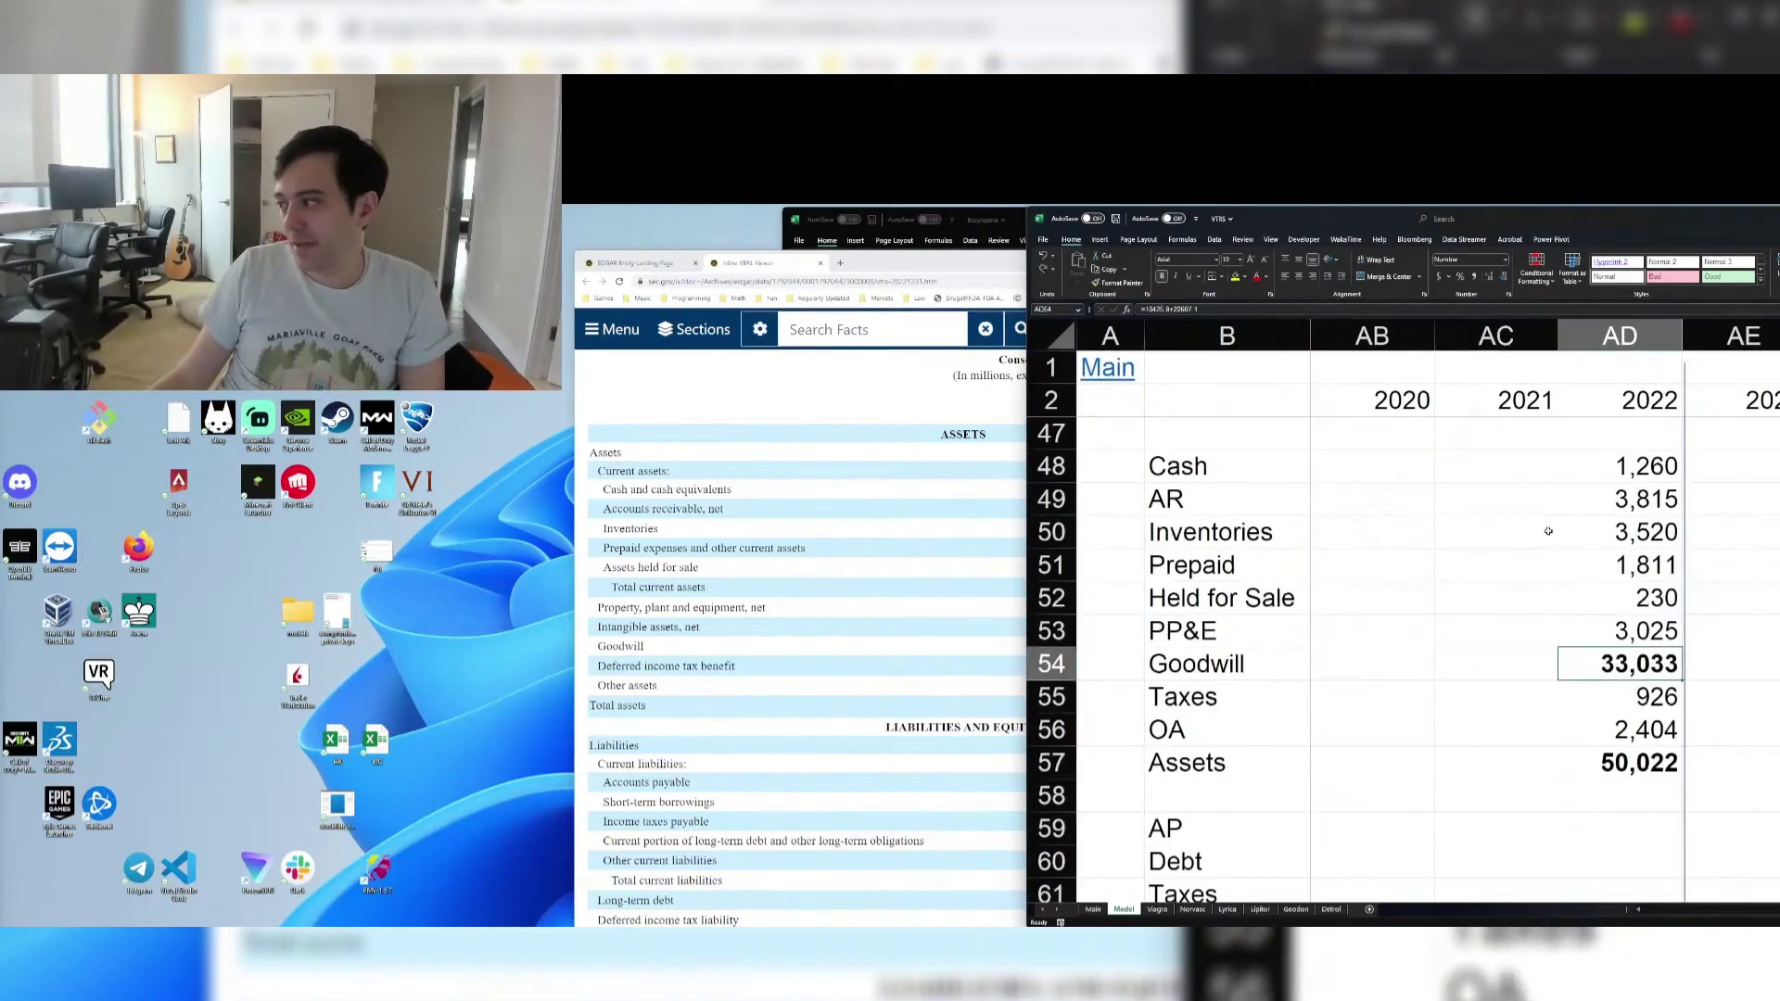
scroll(1560, 722, down, 1)
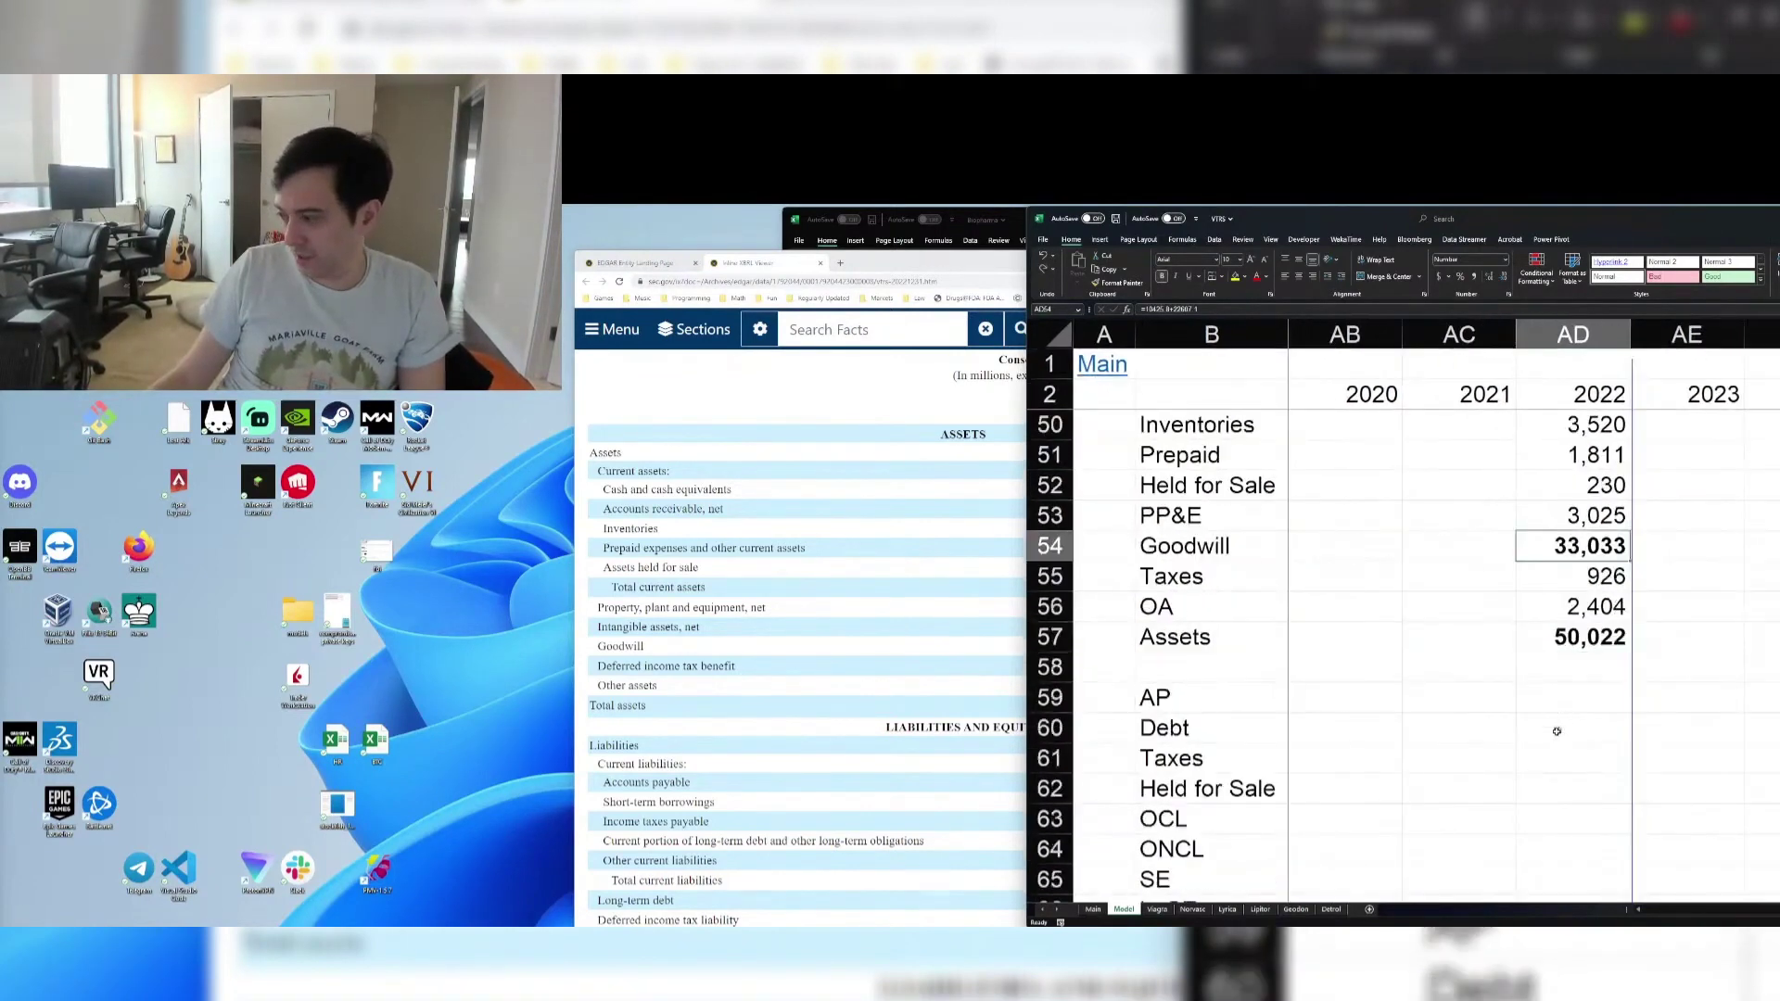
Enter 2022 accounts payable of 1,767 from the filing's liabilities section
click(1571, 728)
click(1566, 695)
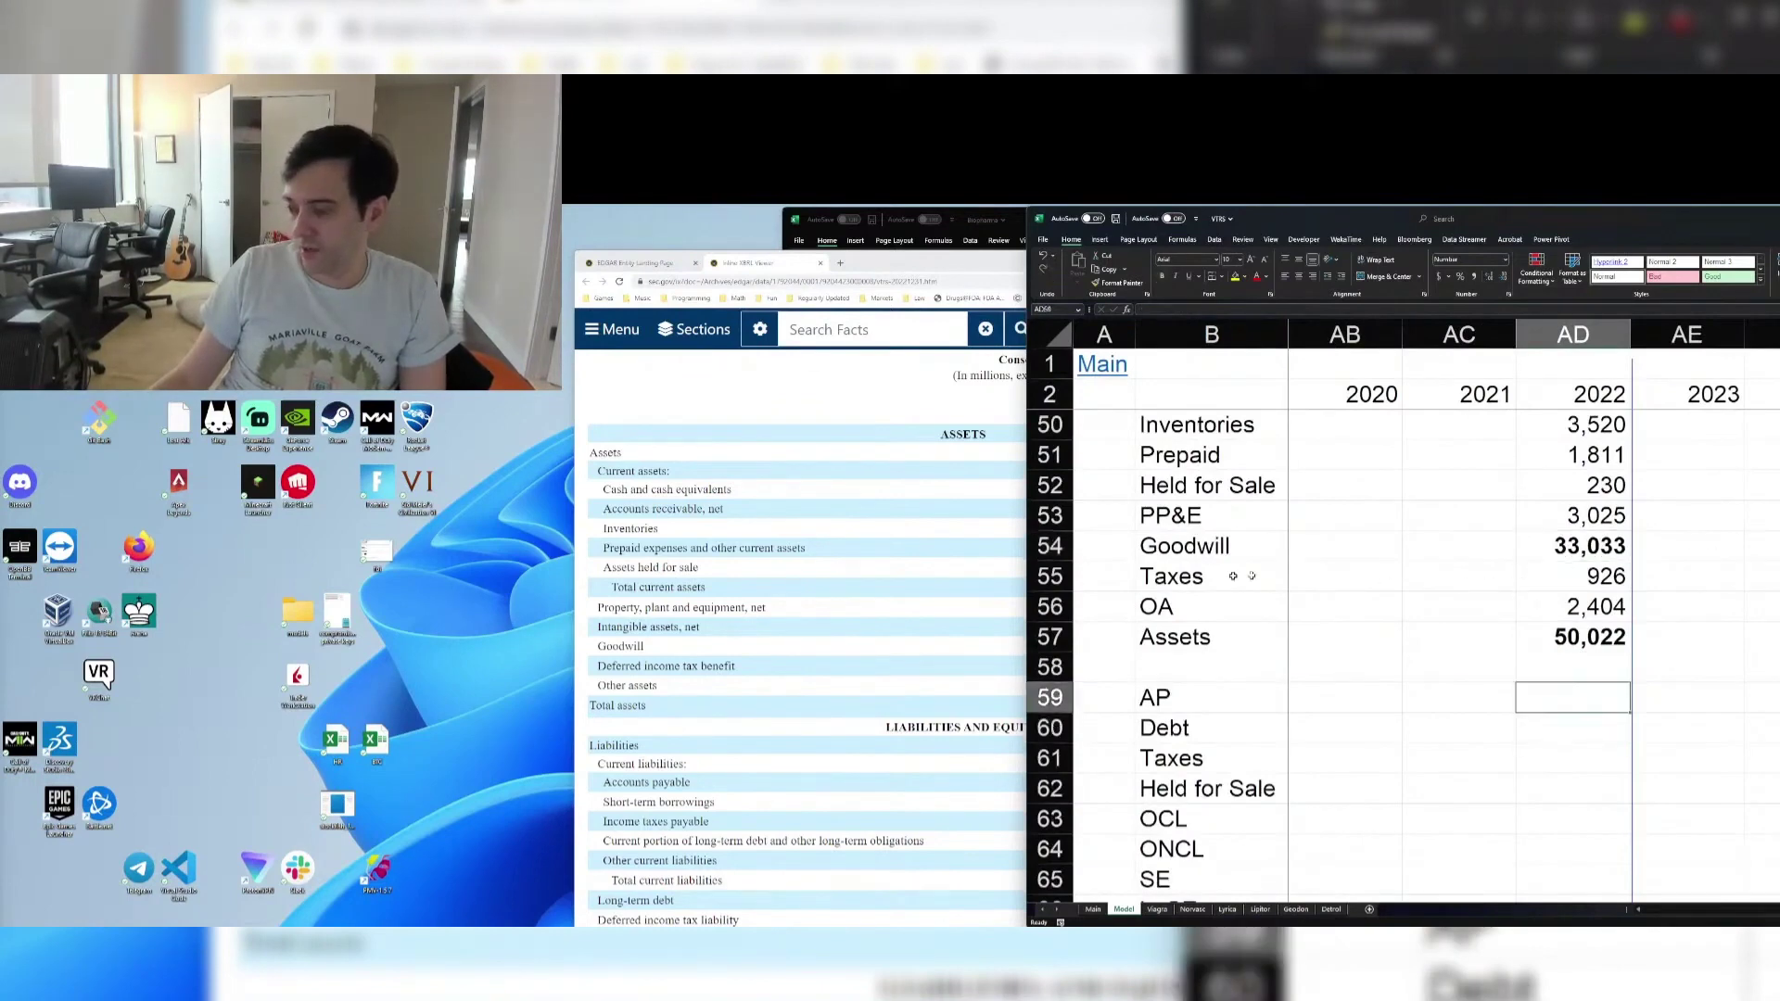
click(865, 627)
scroll(909, 618, down, 3)
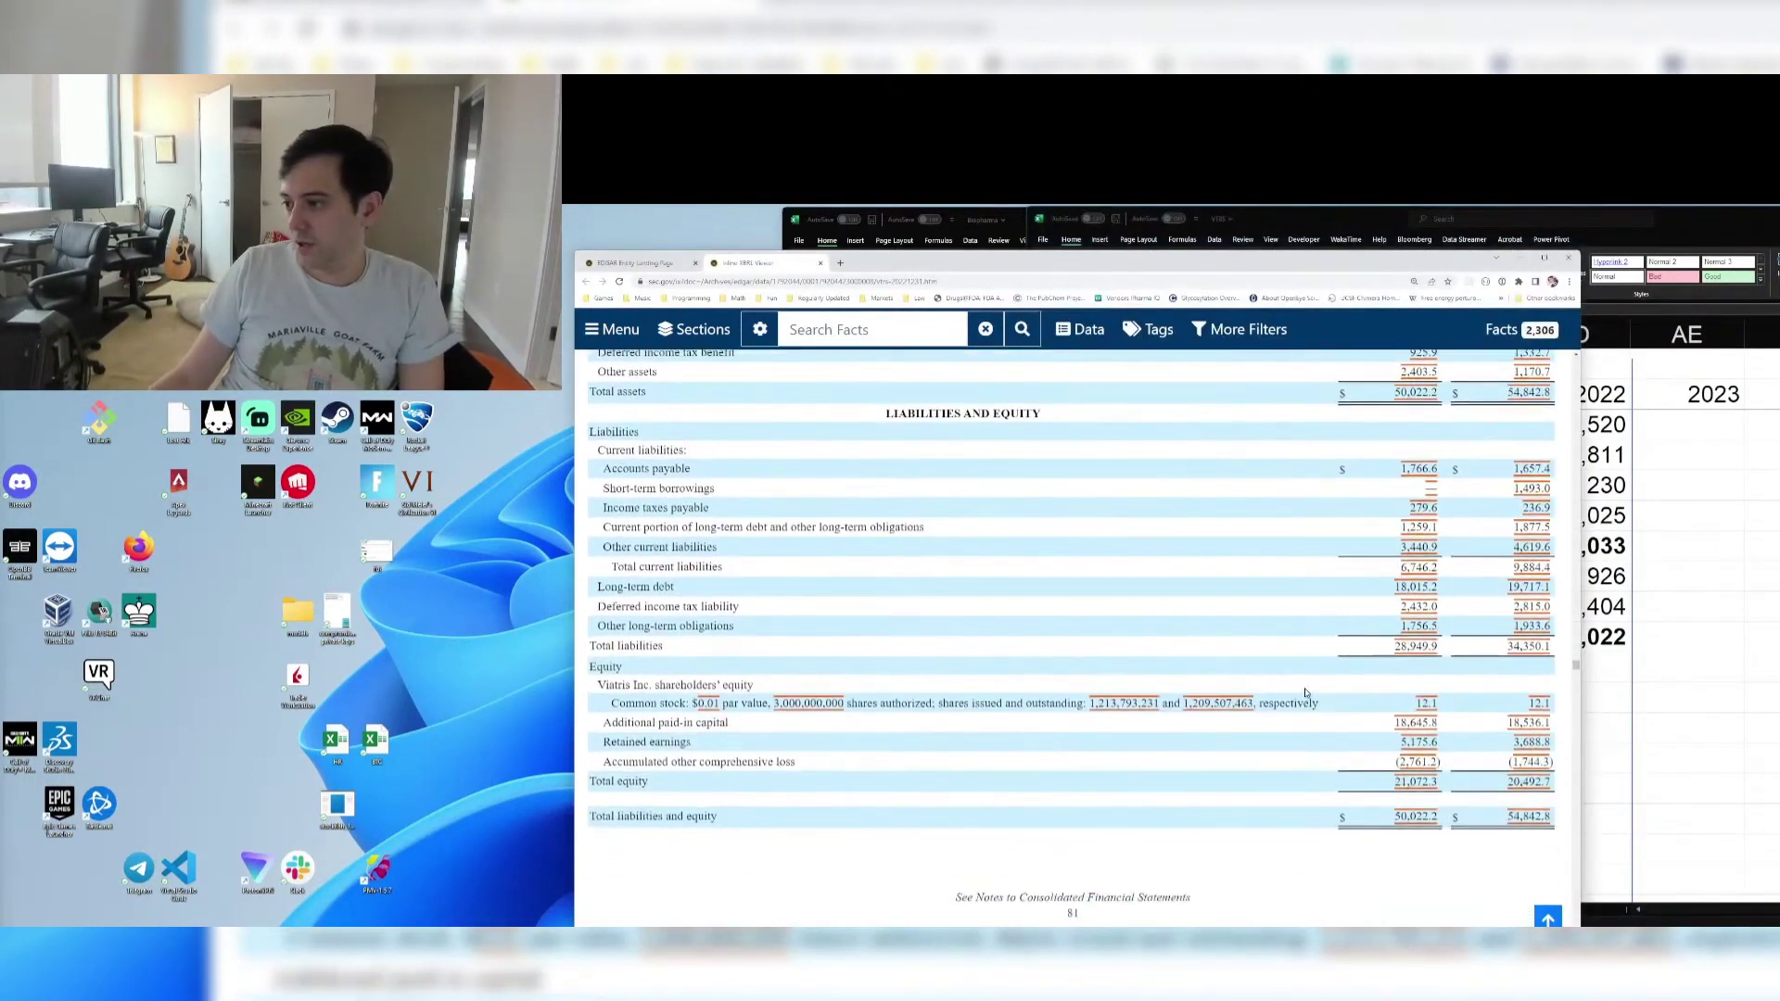
key(alt+Tab)
text(17)
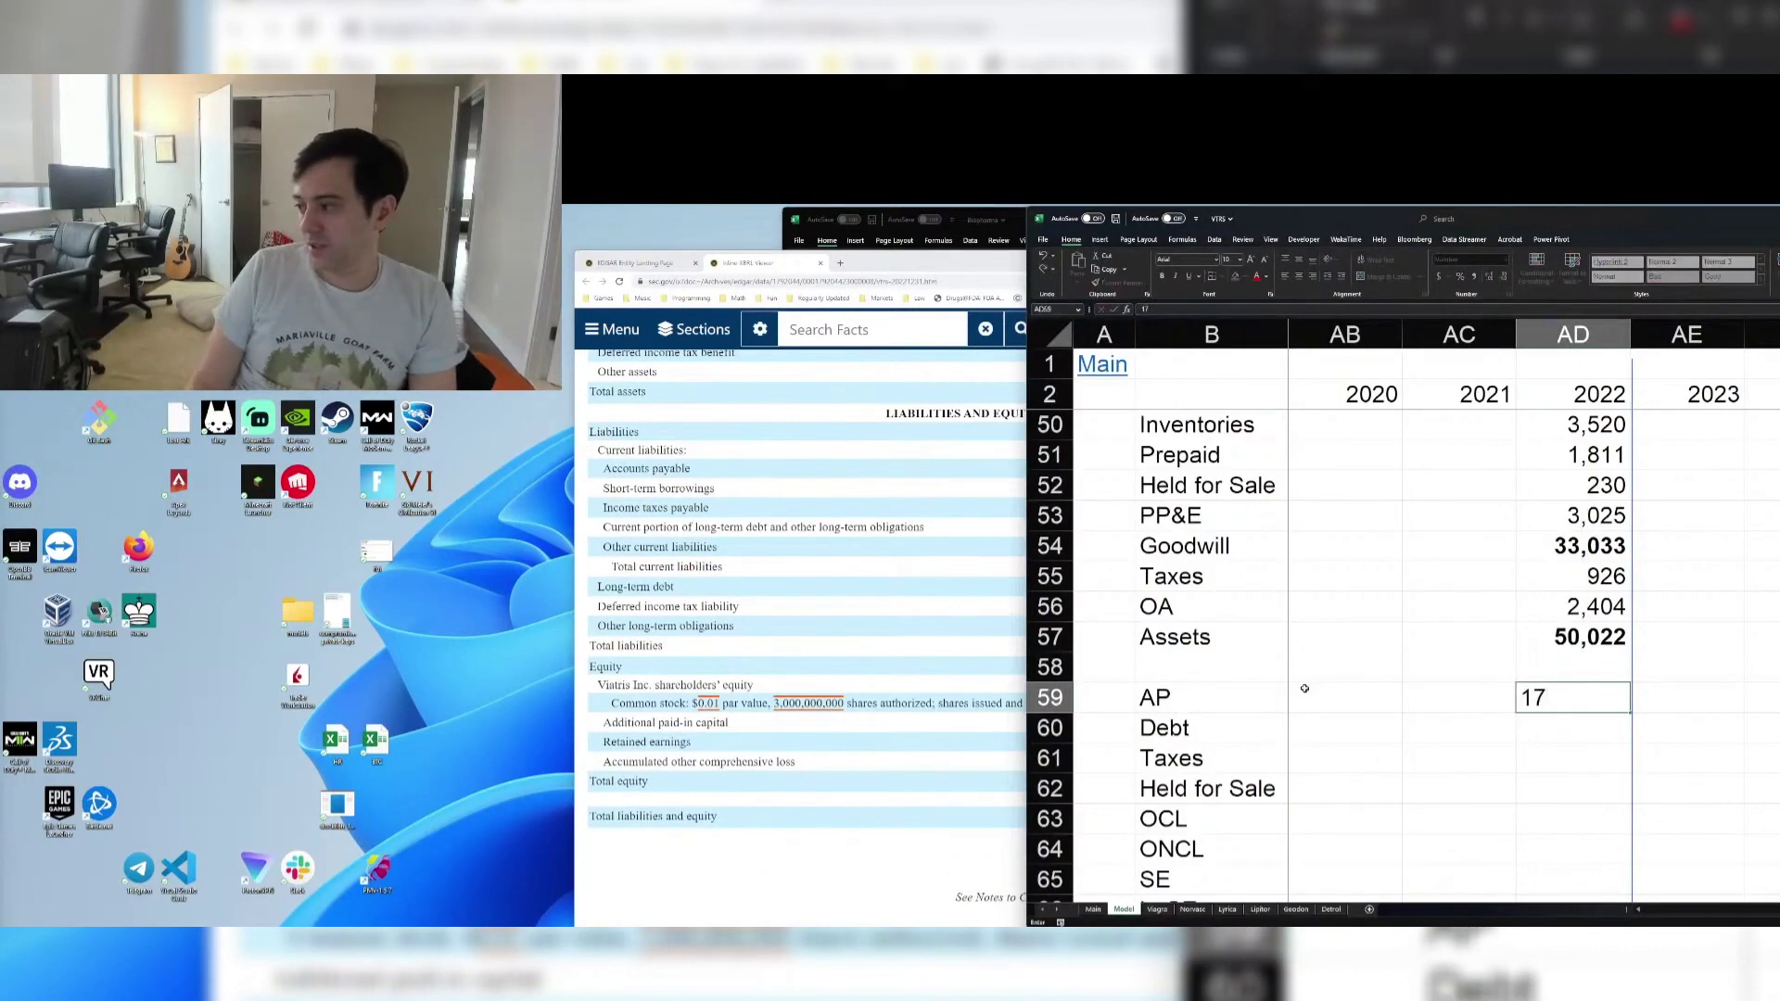
key(alt+Tab)
key(alt+Tab)
text(67)
key(Return)
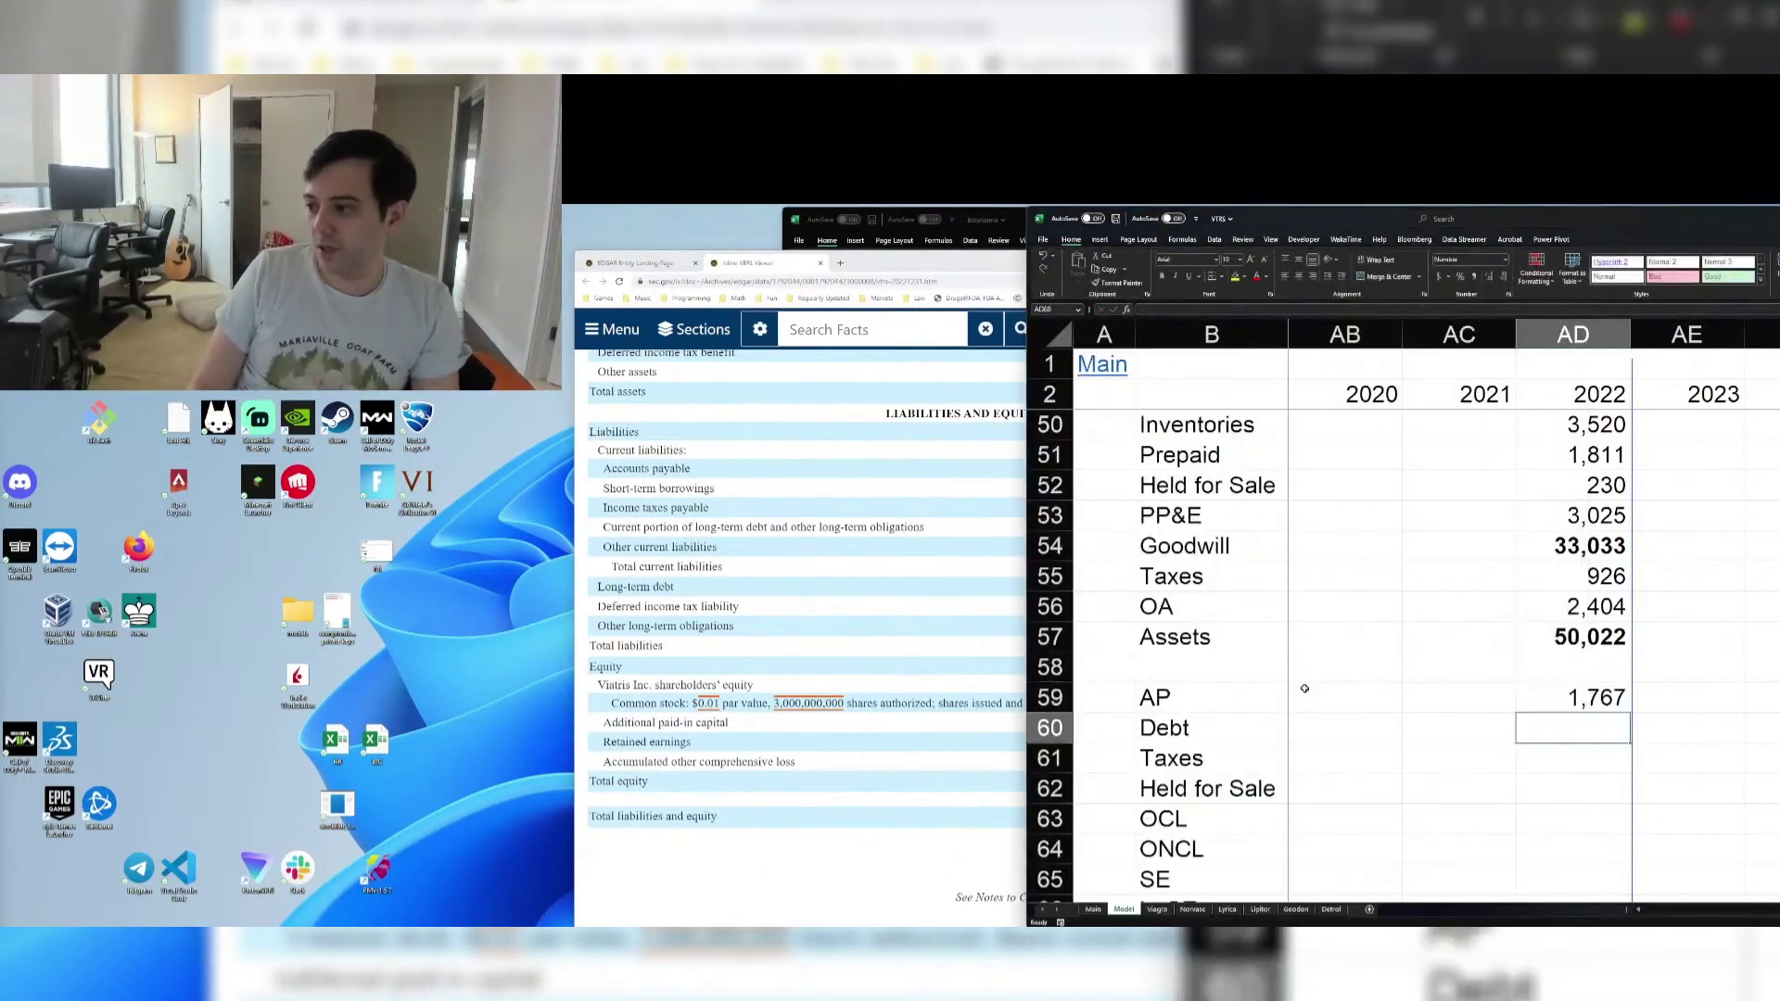
Enter 2022 long-term debt of 18,015 in bold
key(alt+Tab)
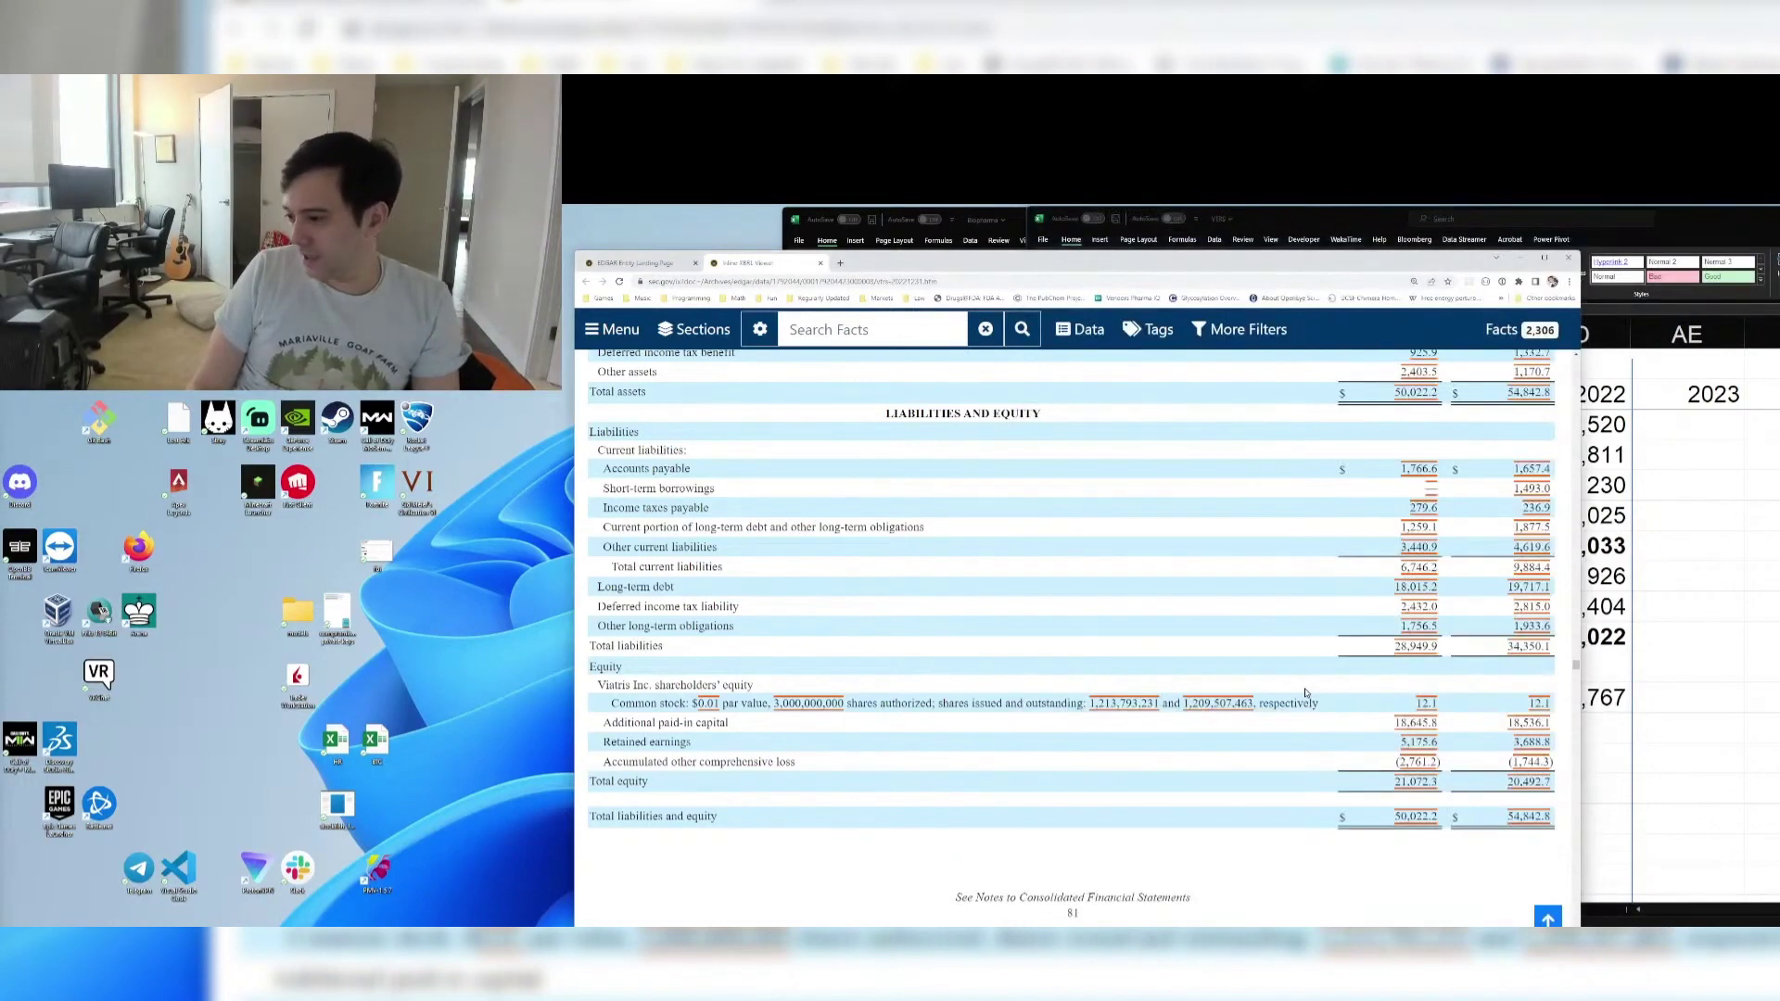
key(alt+Tab)
text(=18)
key(alt+Tab)
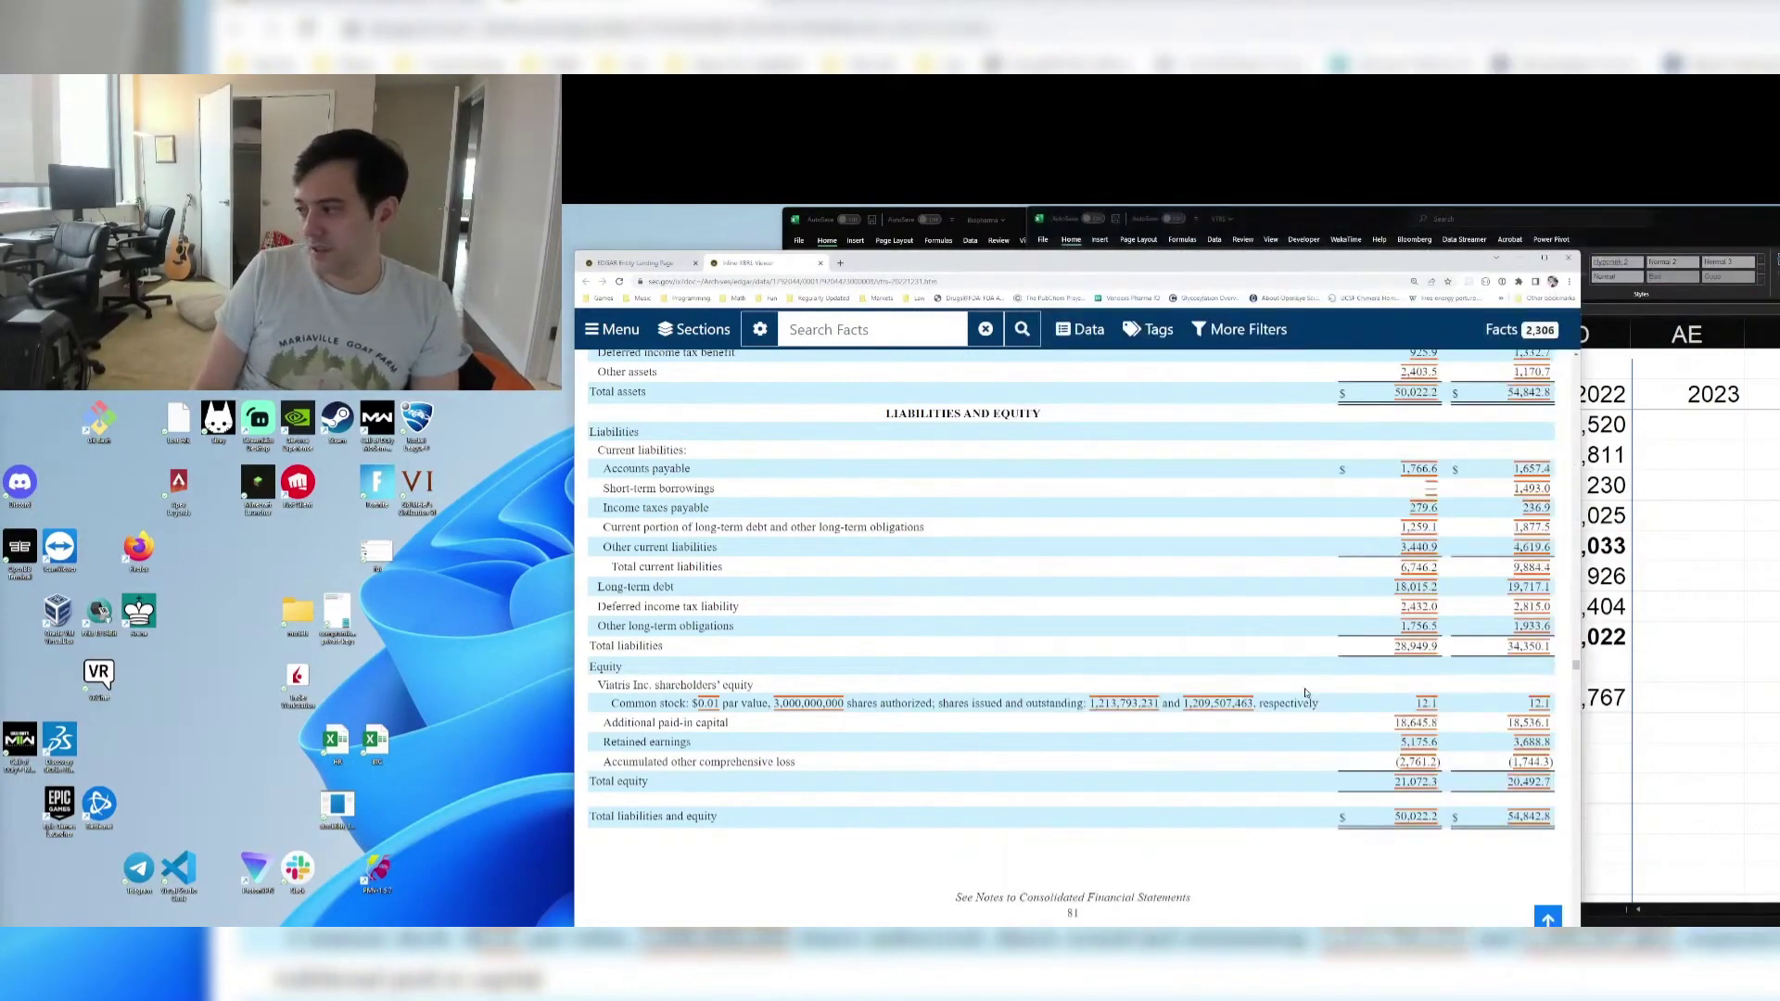
key(alt+Tab)
text(01)
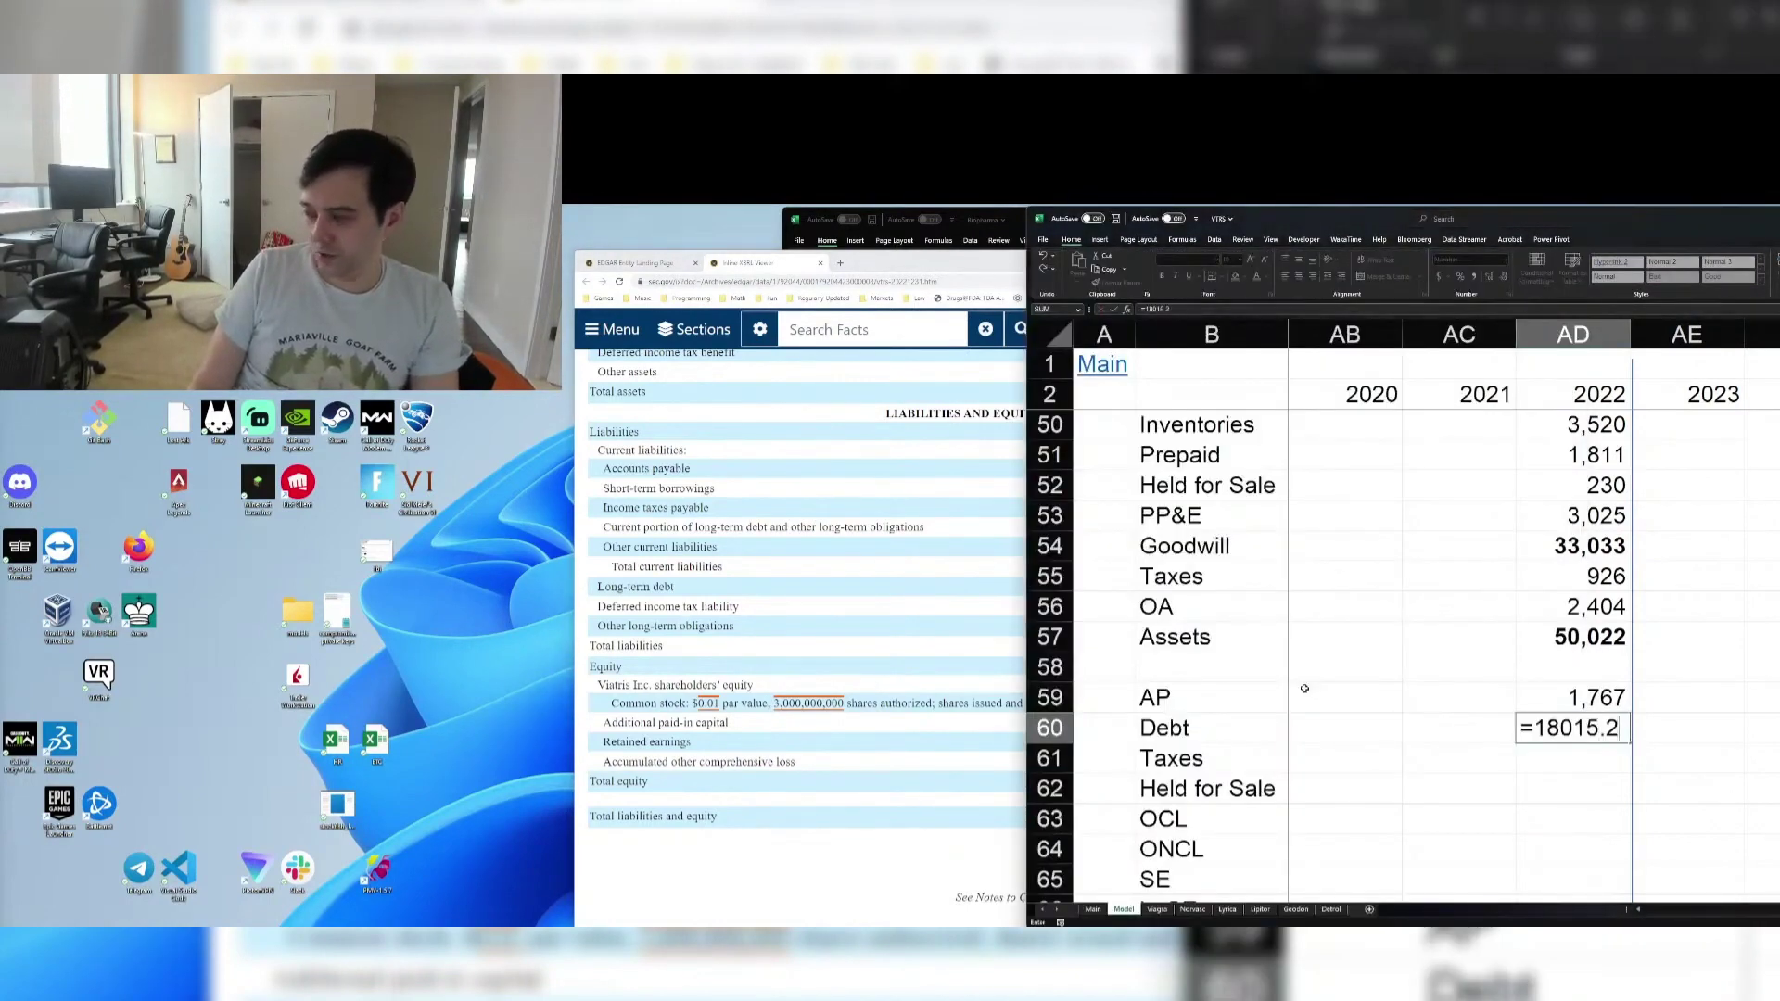
key(ctrl+Return)
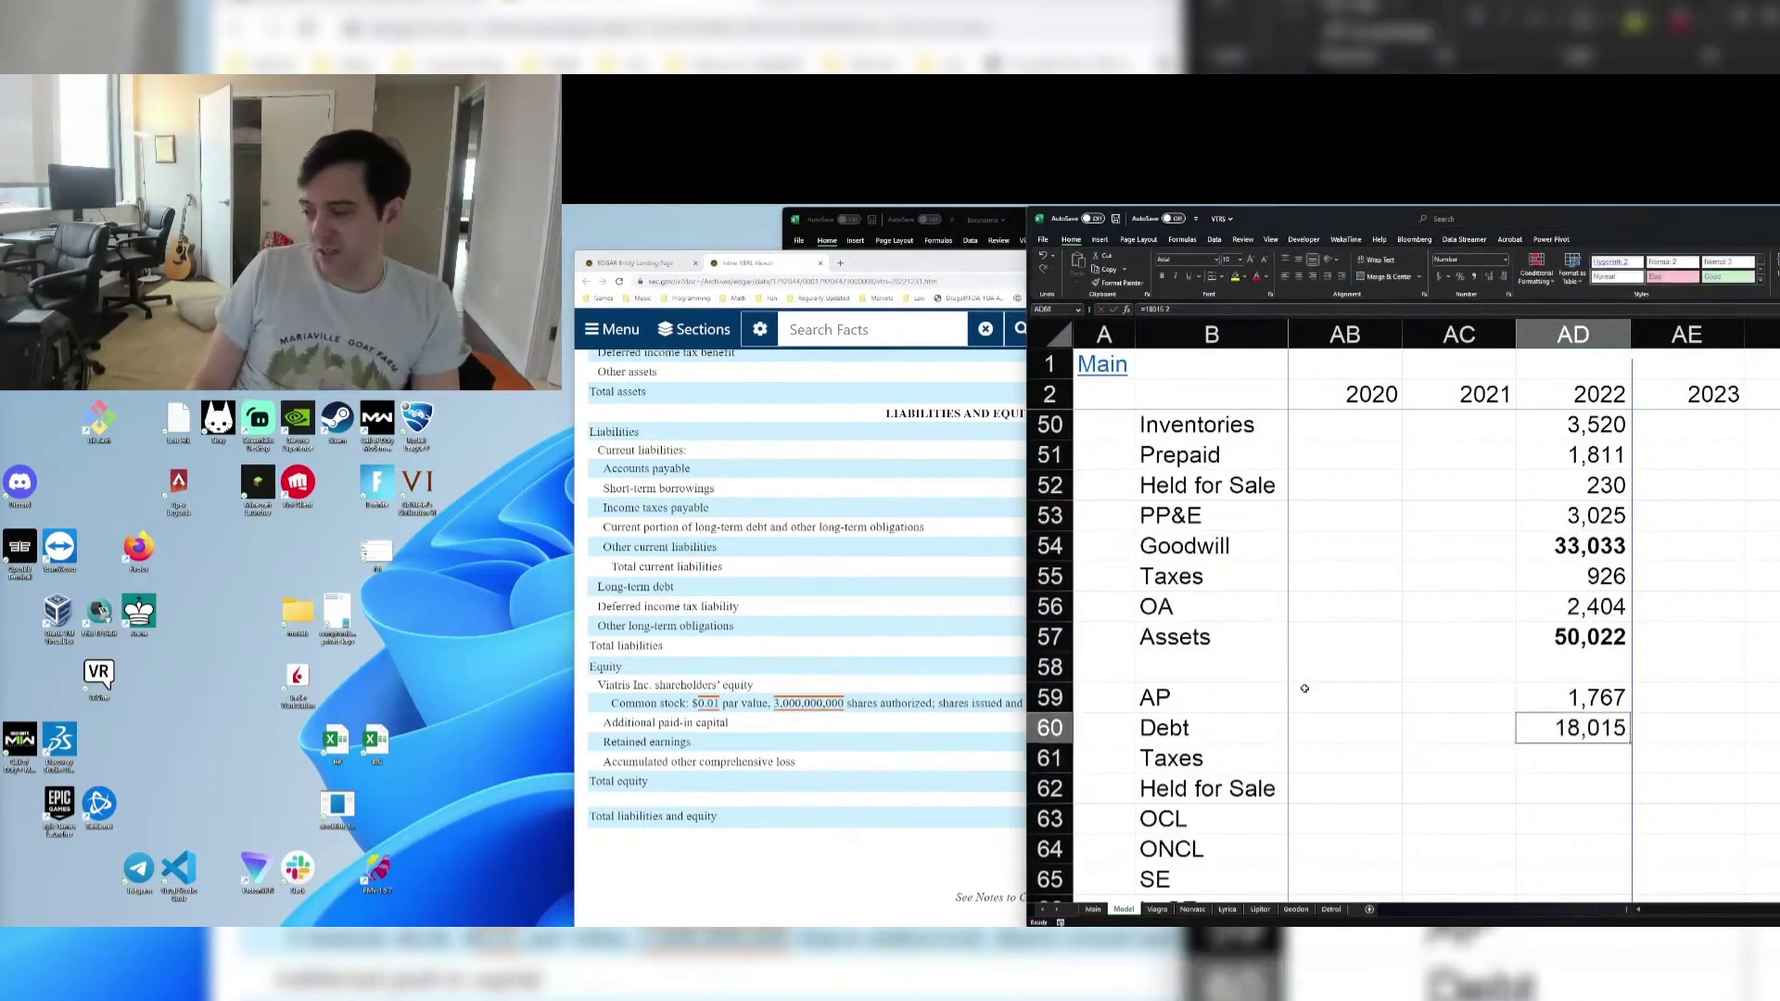
key(ctrl+b)
key(ctrl+b)
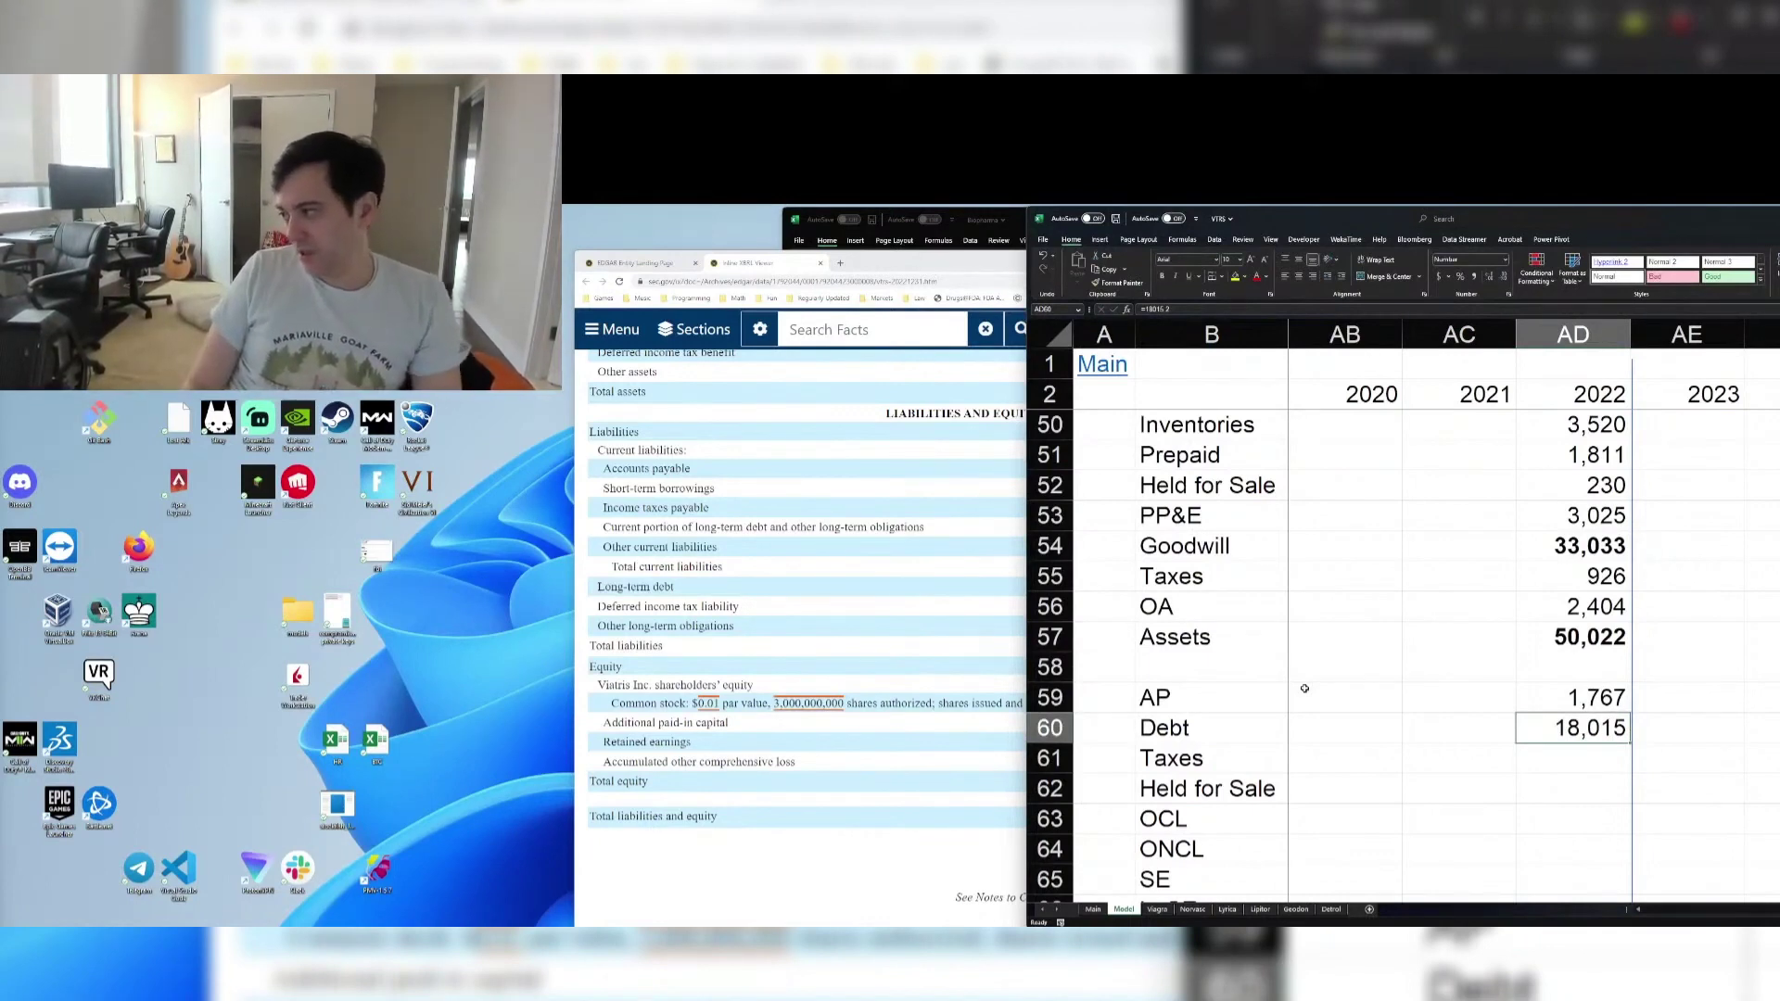
key(Up)
key(Up)
key(Up)
key(Up)
key(Down)
key(Down)
key(Down)
Insert a blank row above Cash and label it 'Net Cash'
key(shift+space)
key(ctrl+shift+plus)
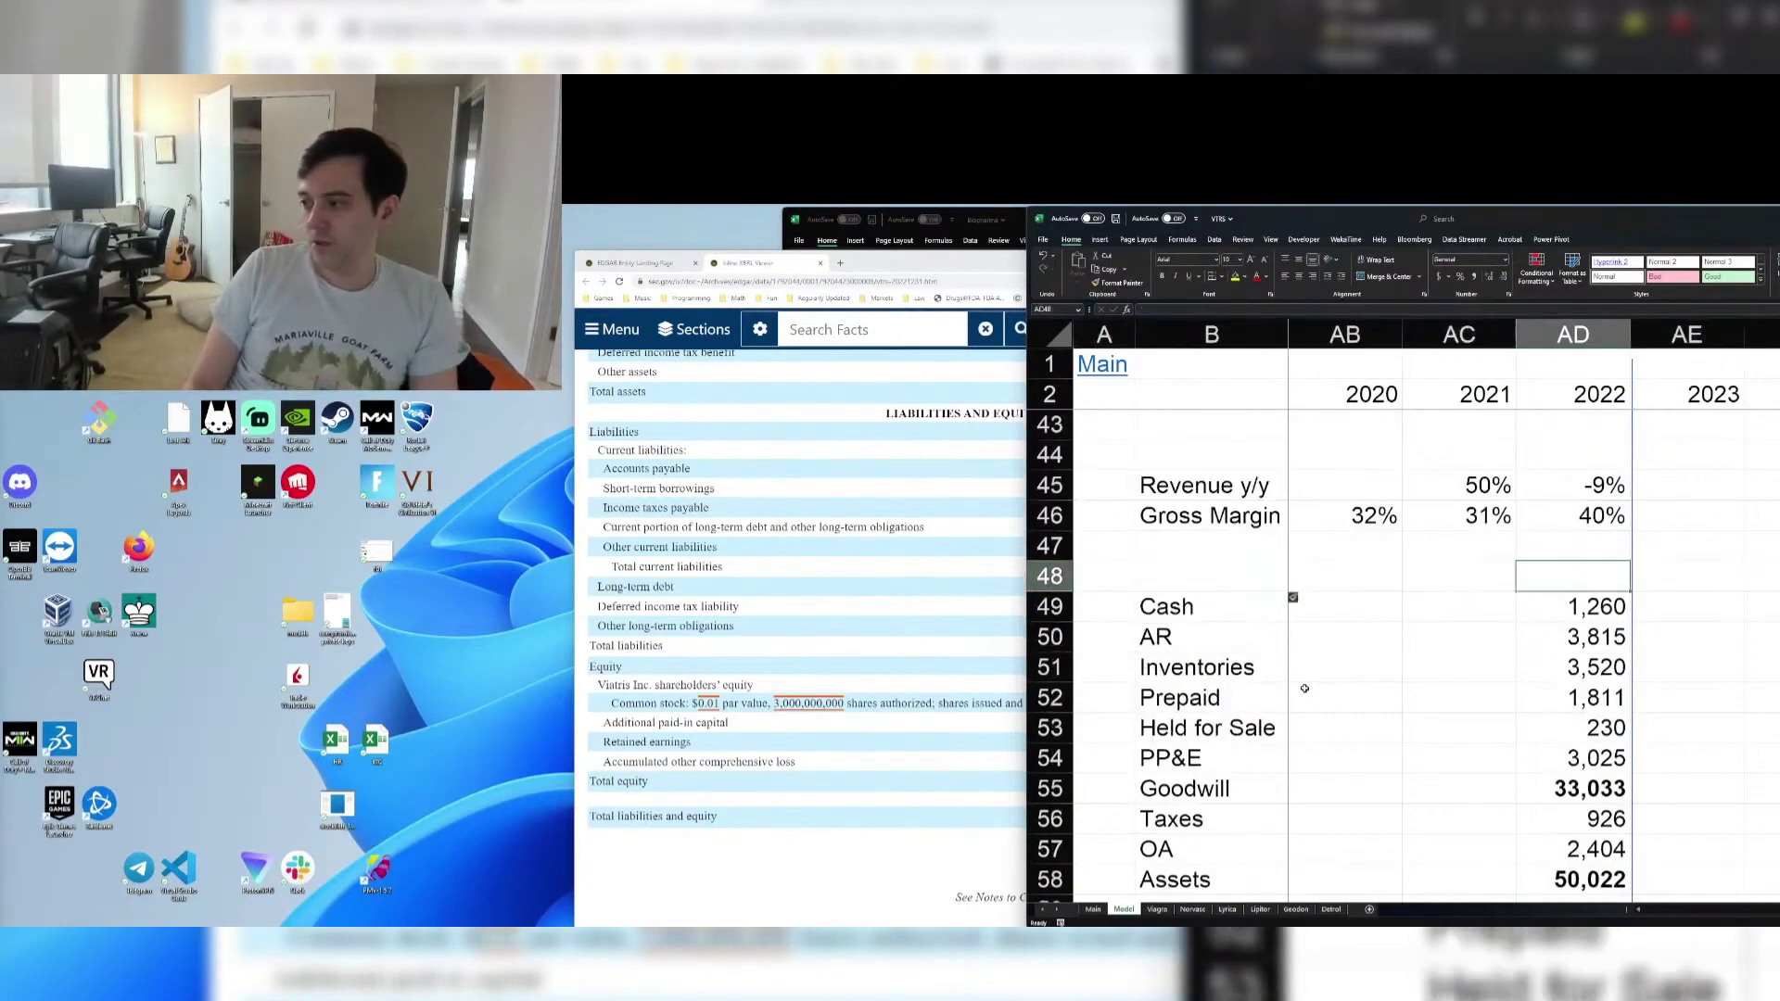
key(Home)
key(Right)
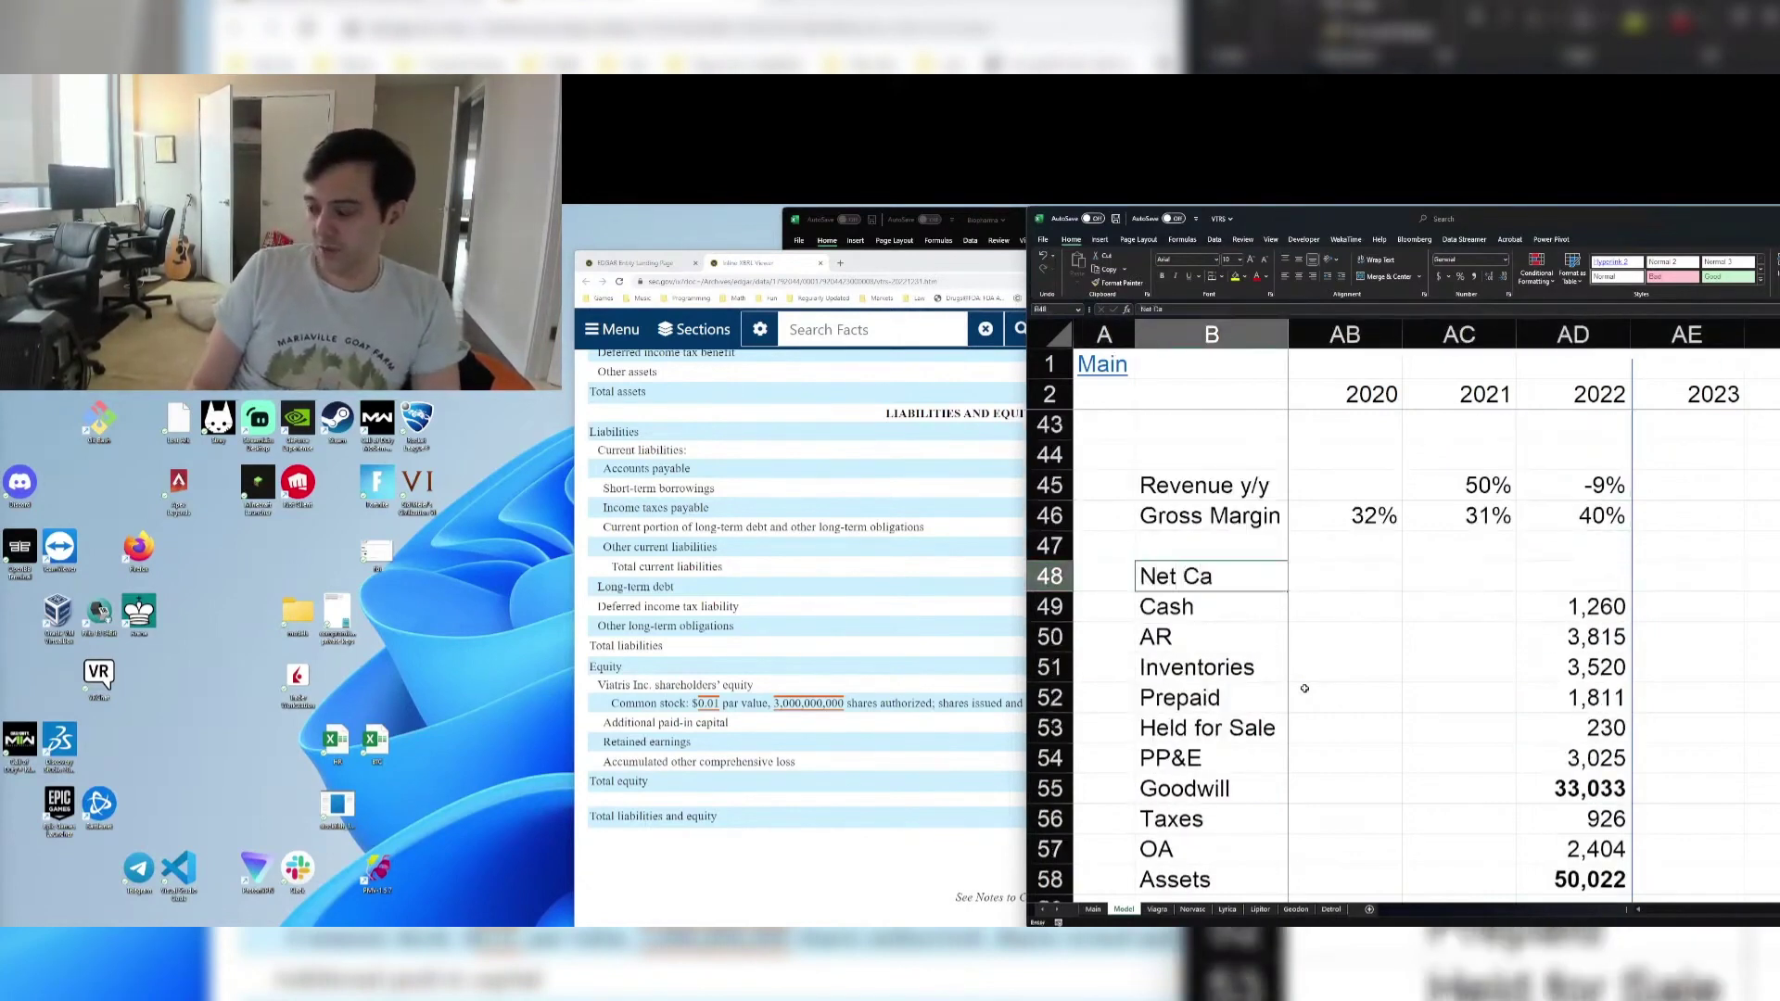
text(sh)
Compute 2022 Net Cash as Cash minus Debt (-16,755) and bold it
click(1565, 590)
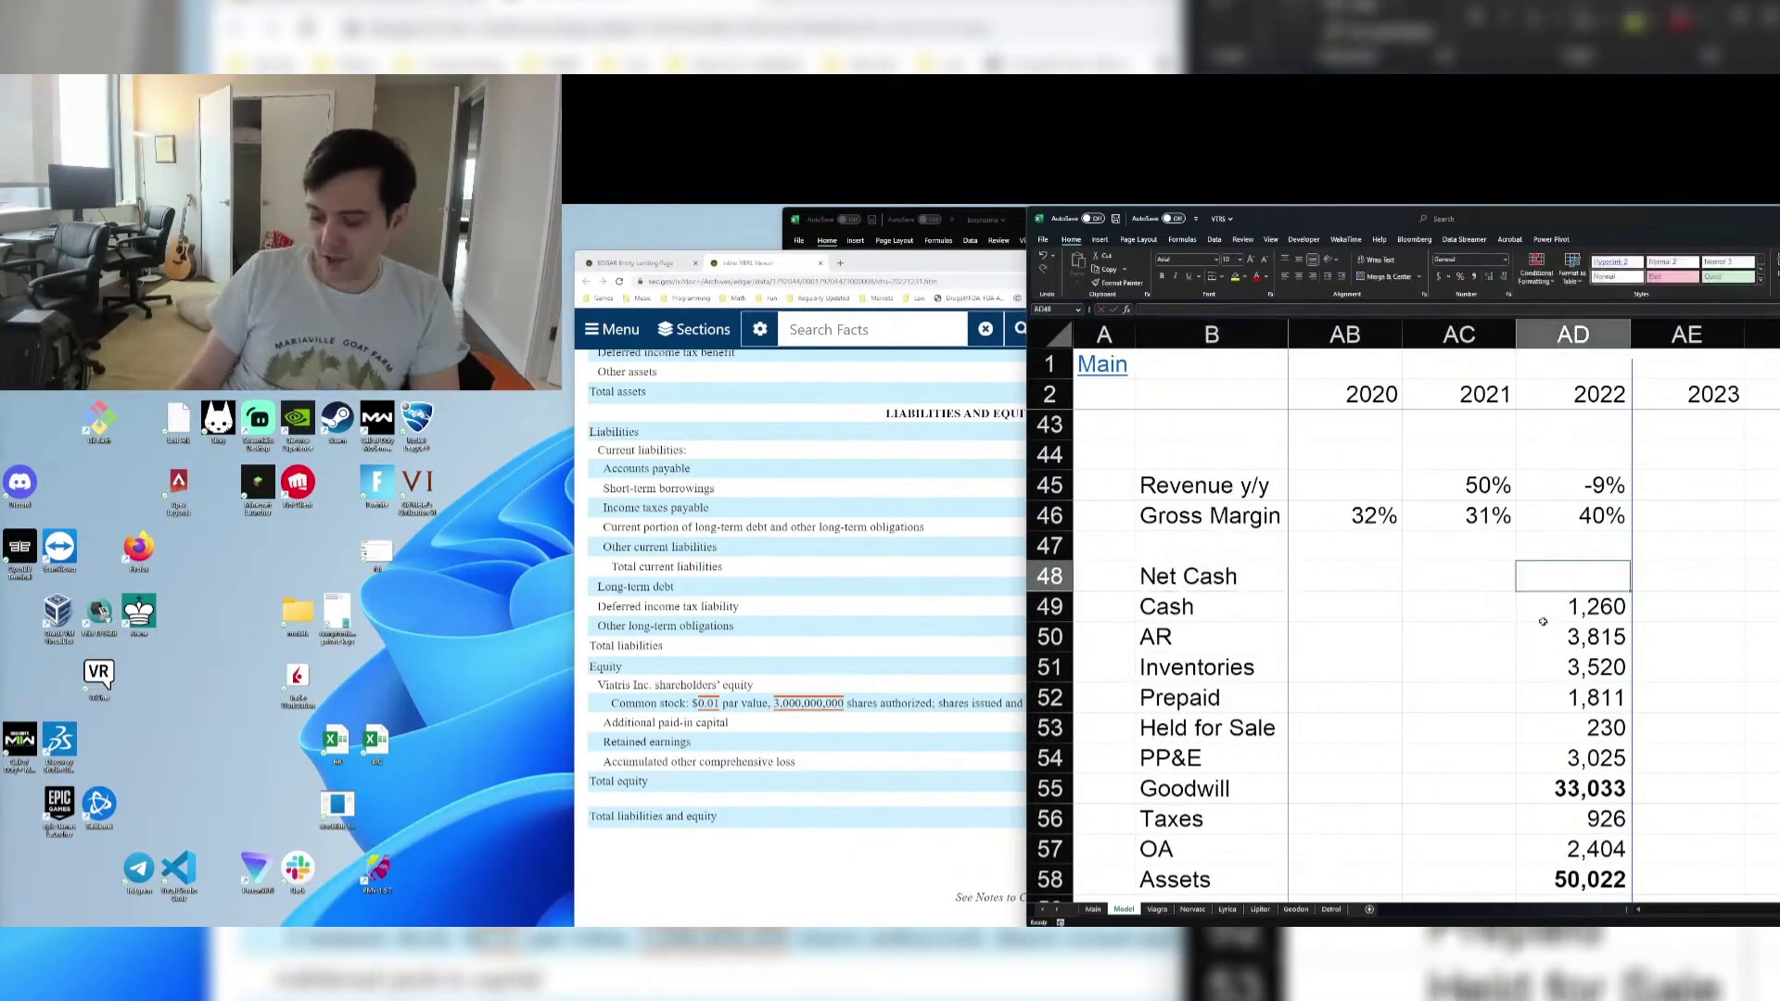
text(=)
click(1544, 623)
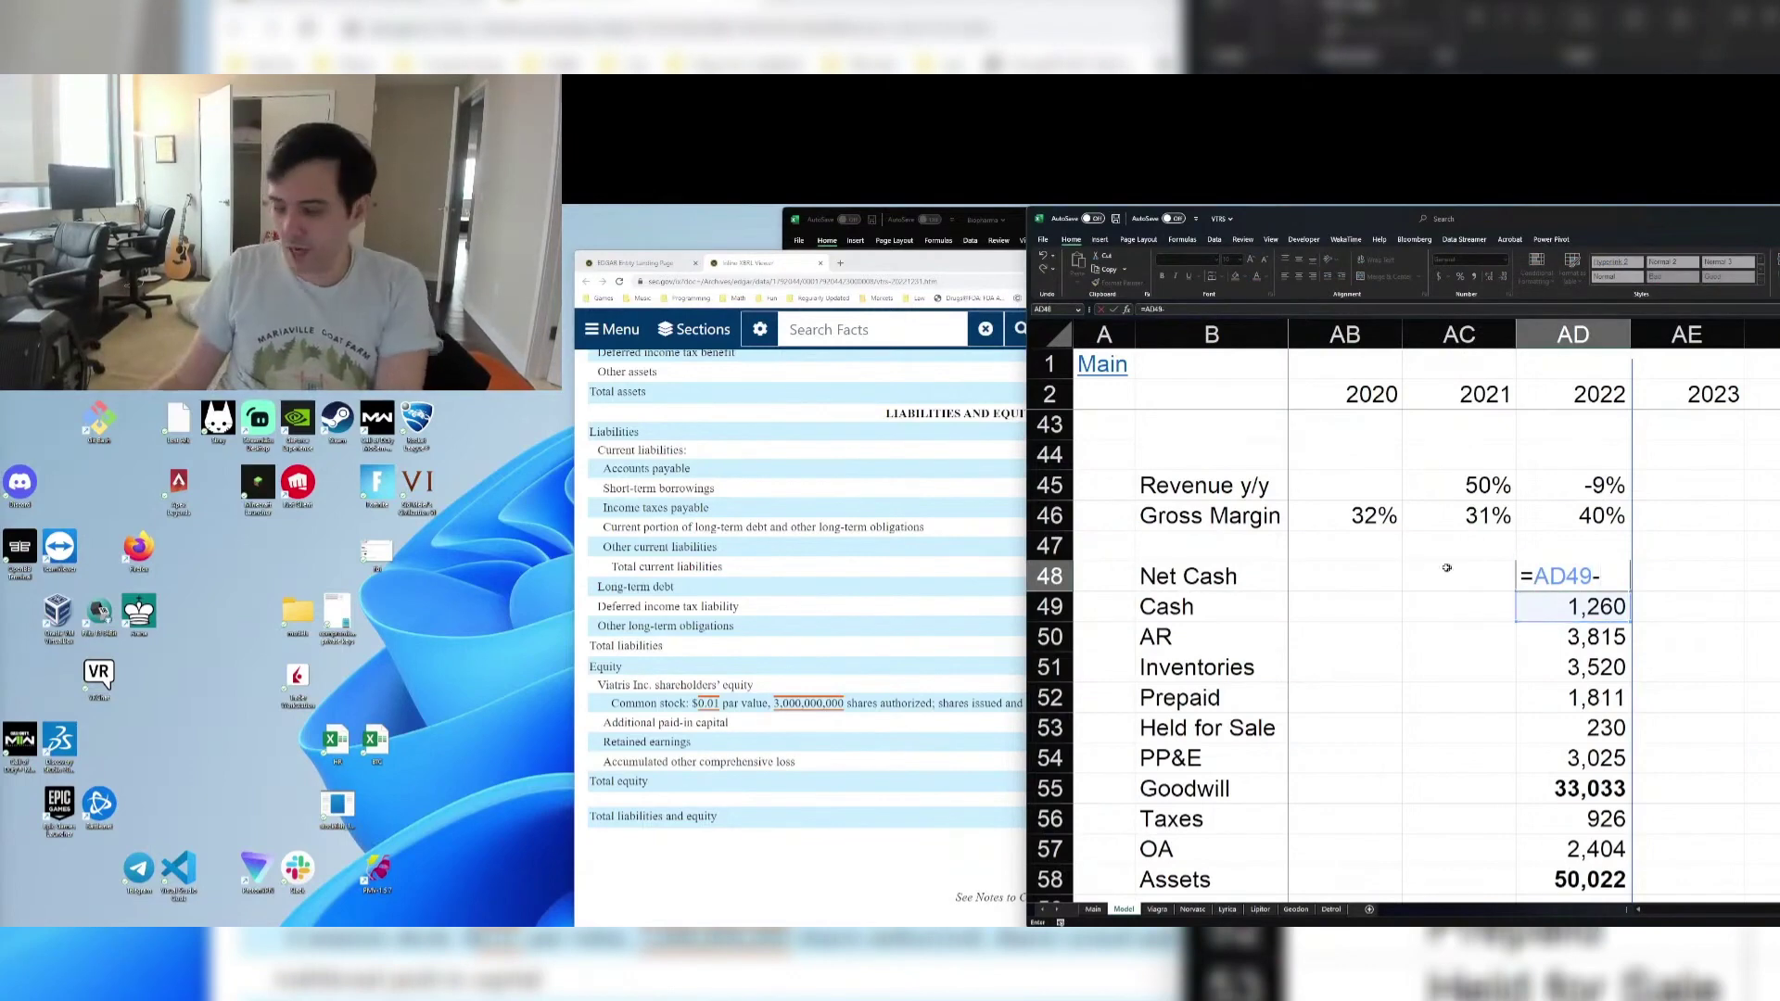
scroll(1463, 621, down, 2)
scroll(1484, 618, down, 2)
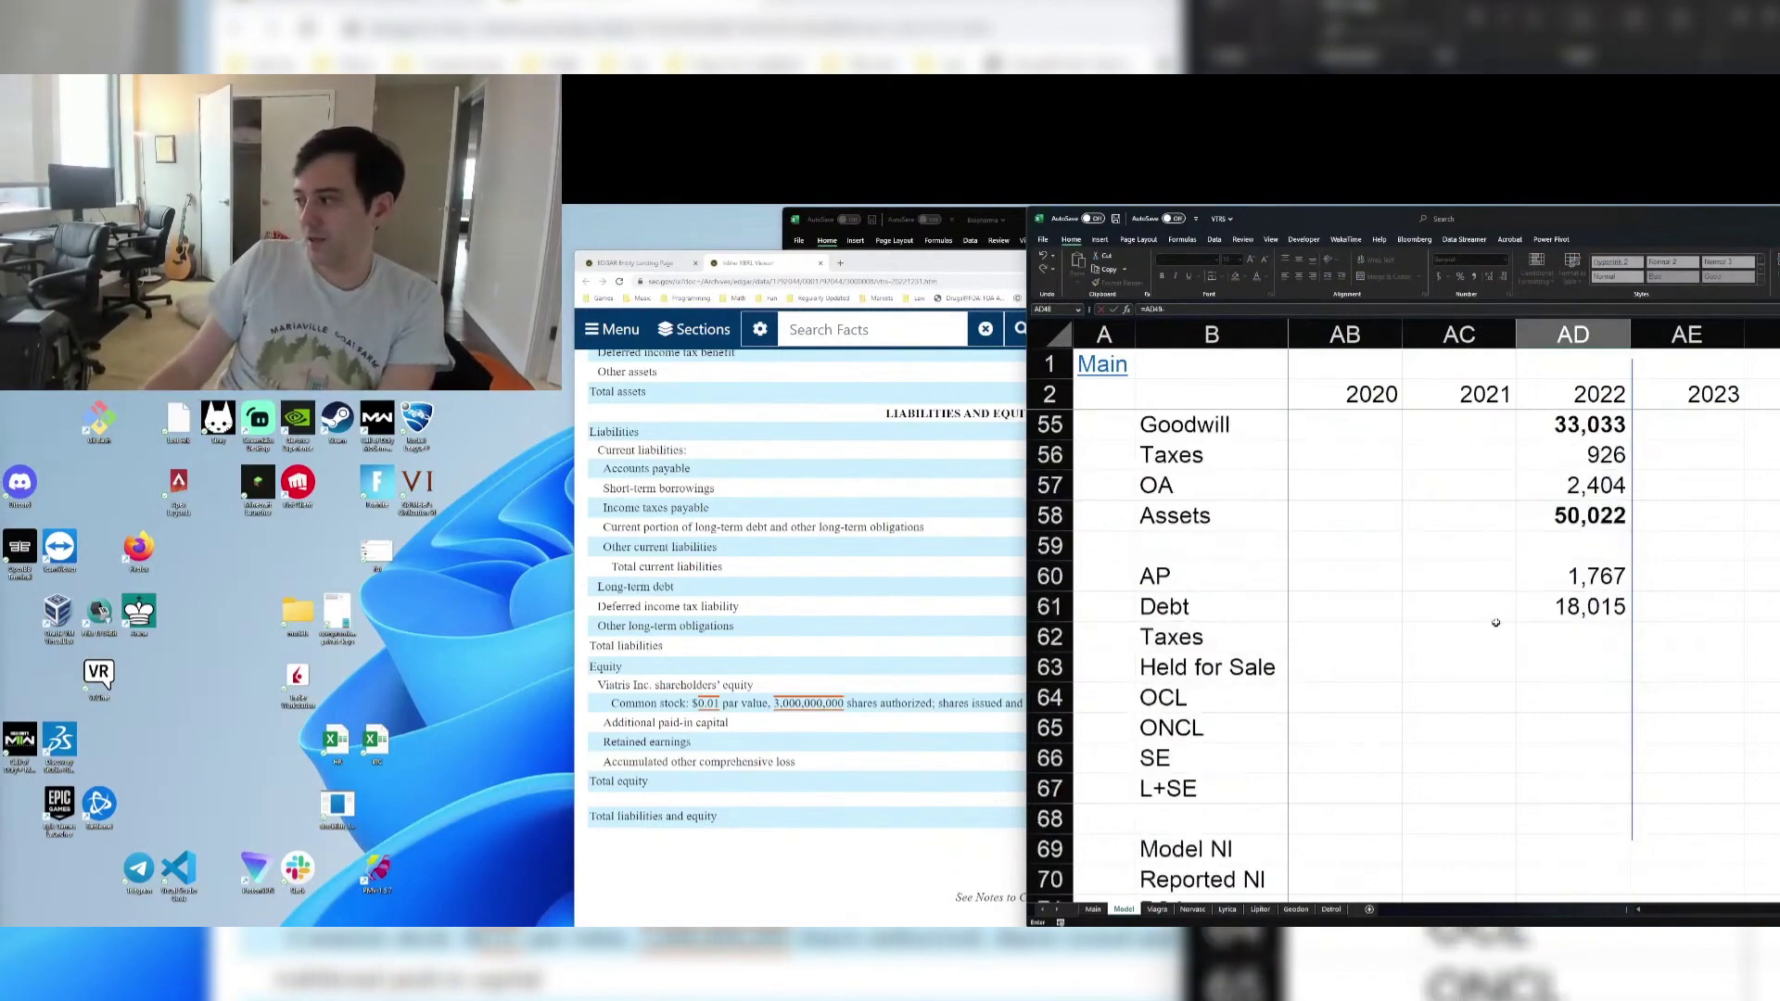
click(1588, 608)
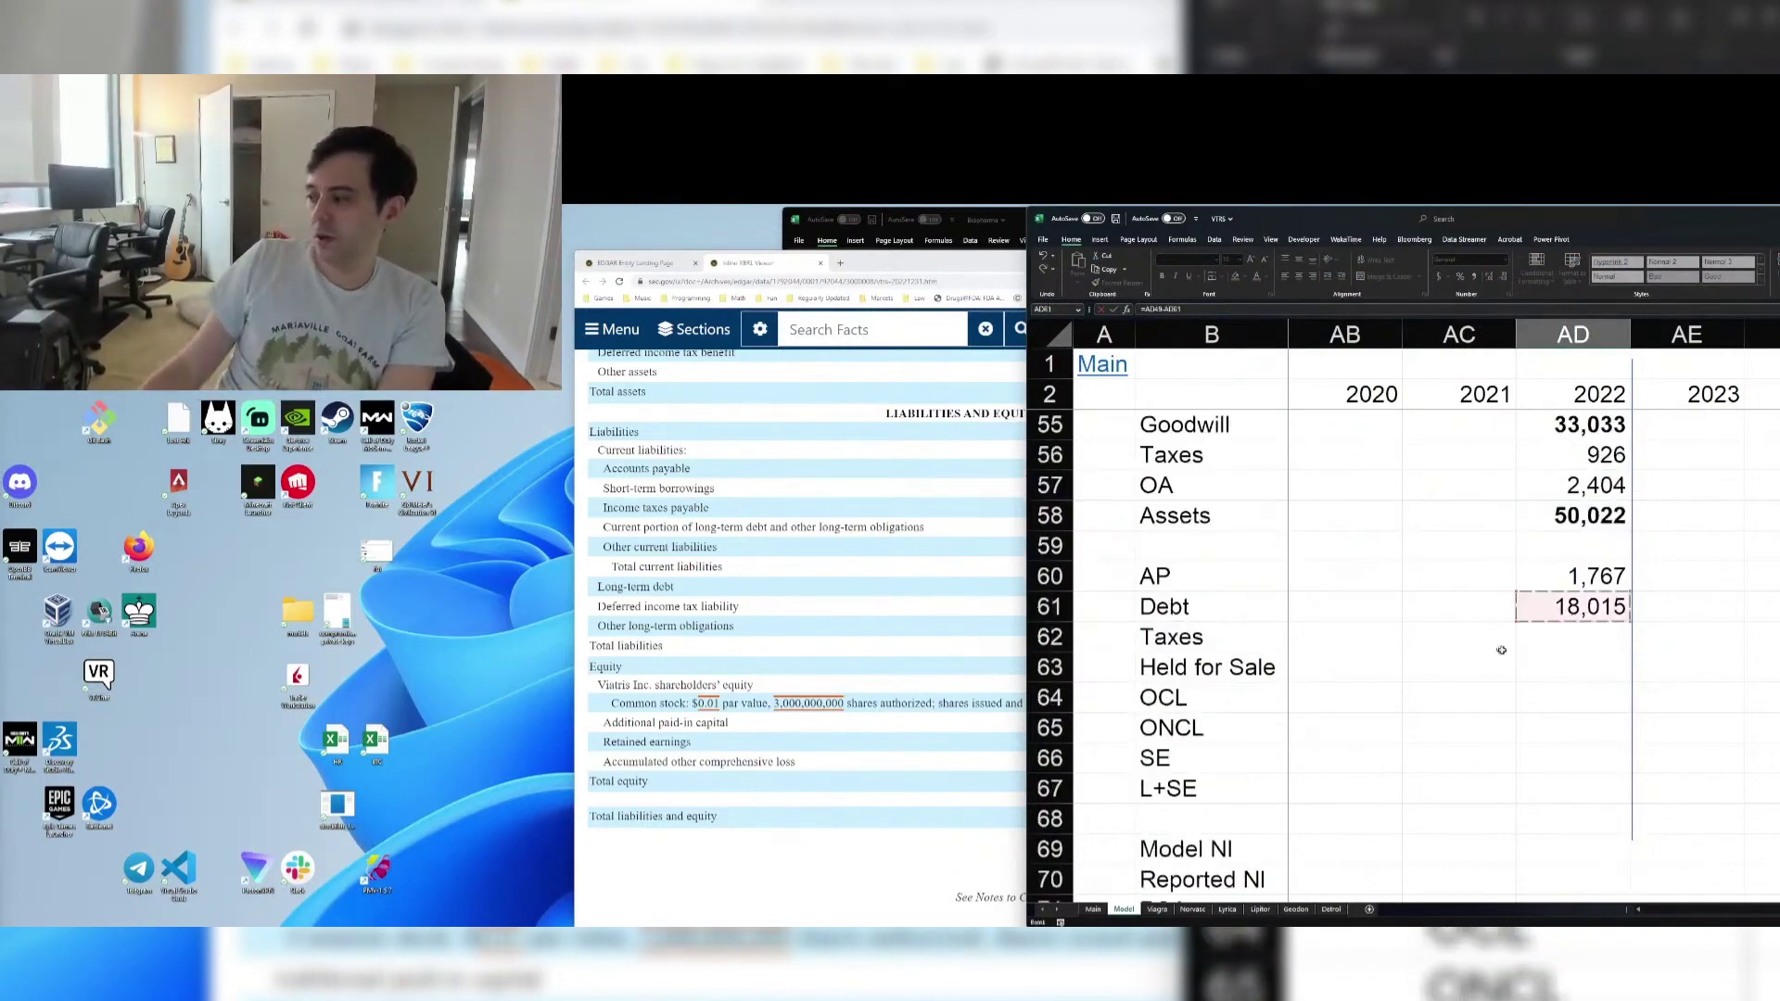
key(Return)
scroll(1522, 621, up, 3)
key(Up)
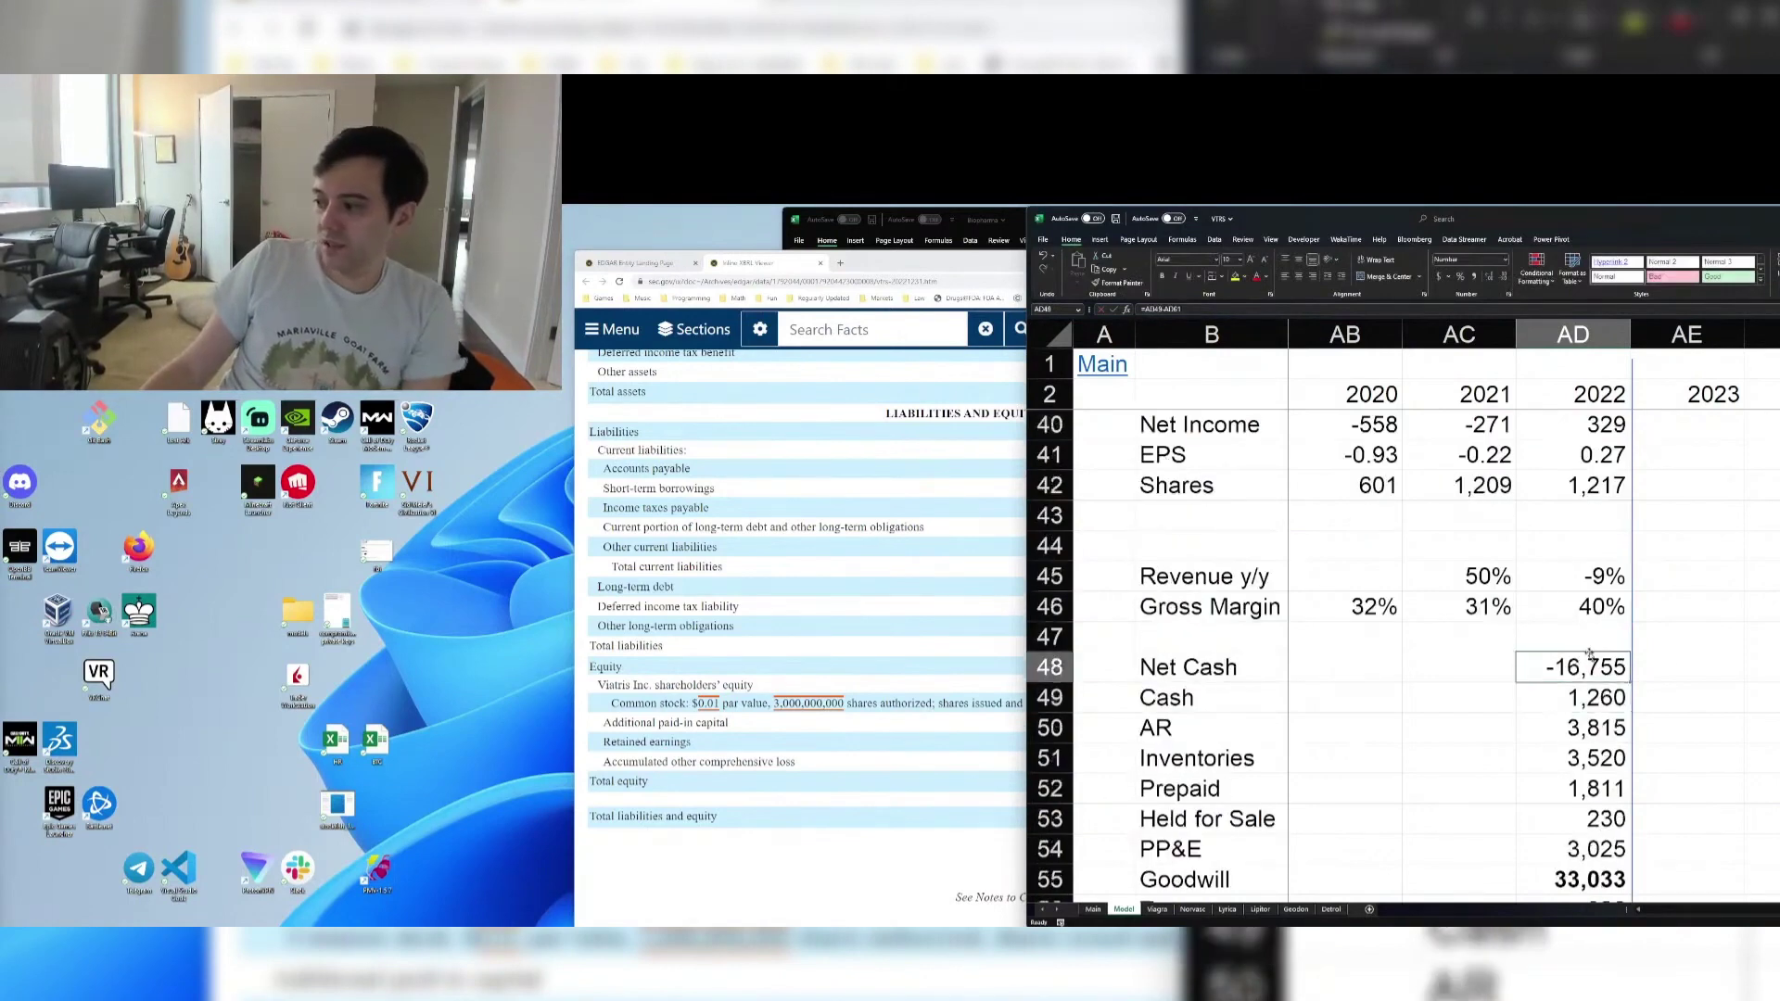
key(ctrl+b)
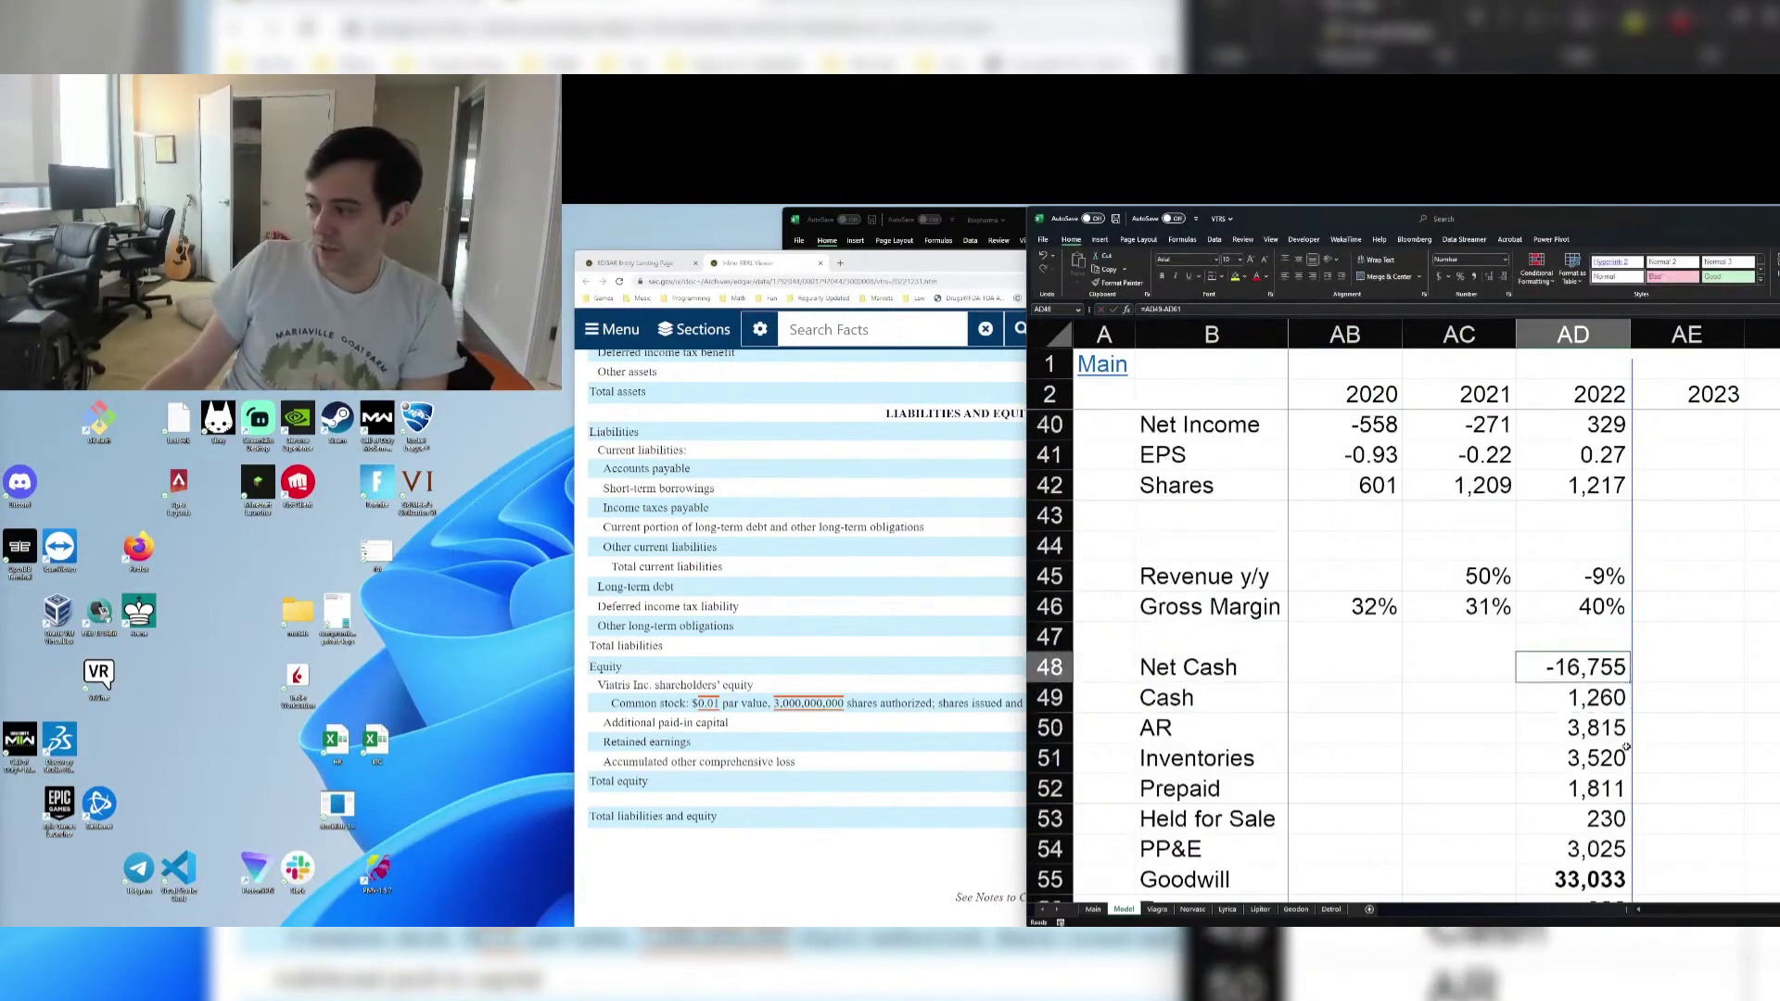
scroll(1771, 709, down, 3)
scroll(1623, 677, down, 2)
Enter a preliminary 2022 Taxes liability read from the filing's balance sheet
click(1577, 638)
key(alt+Tab)
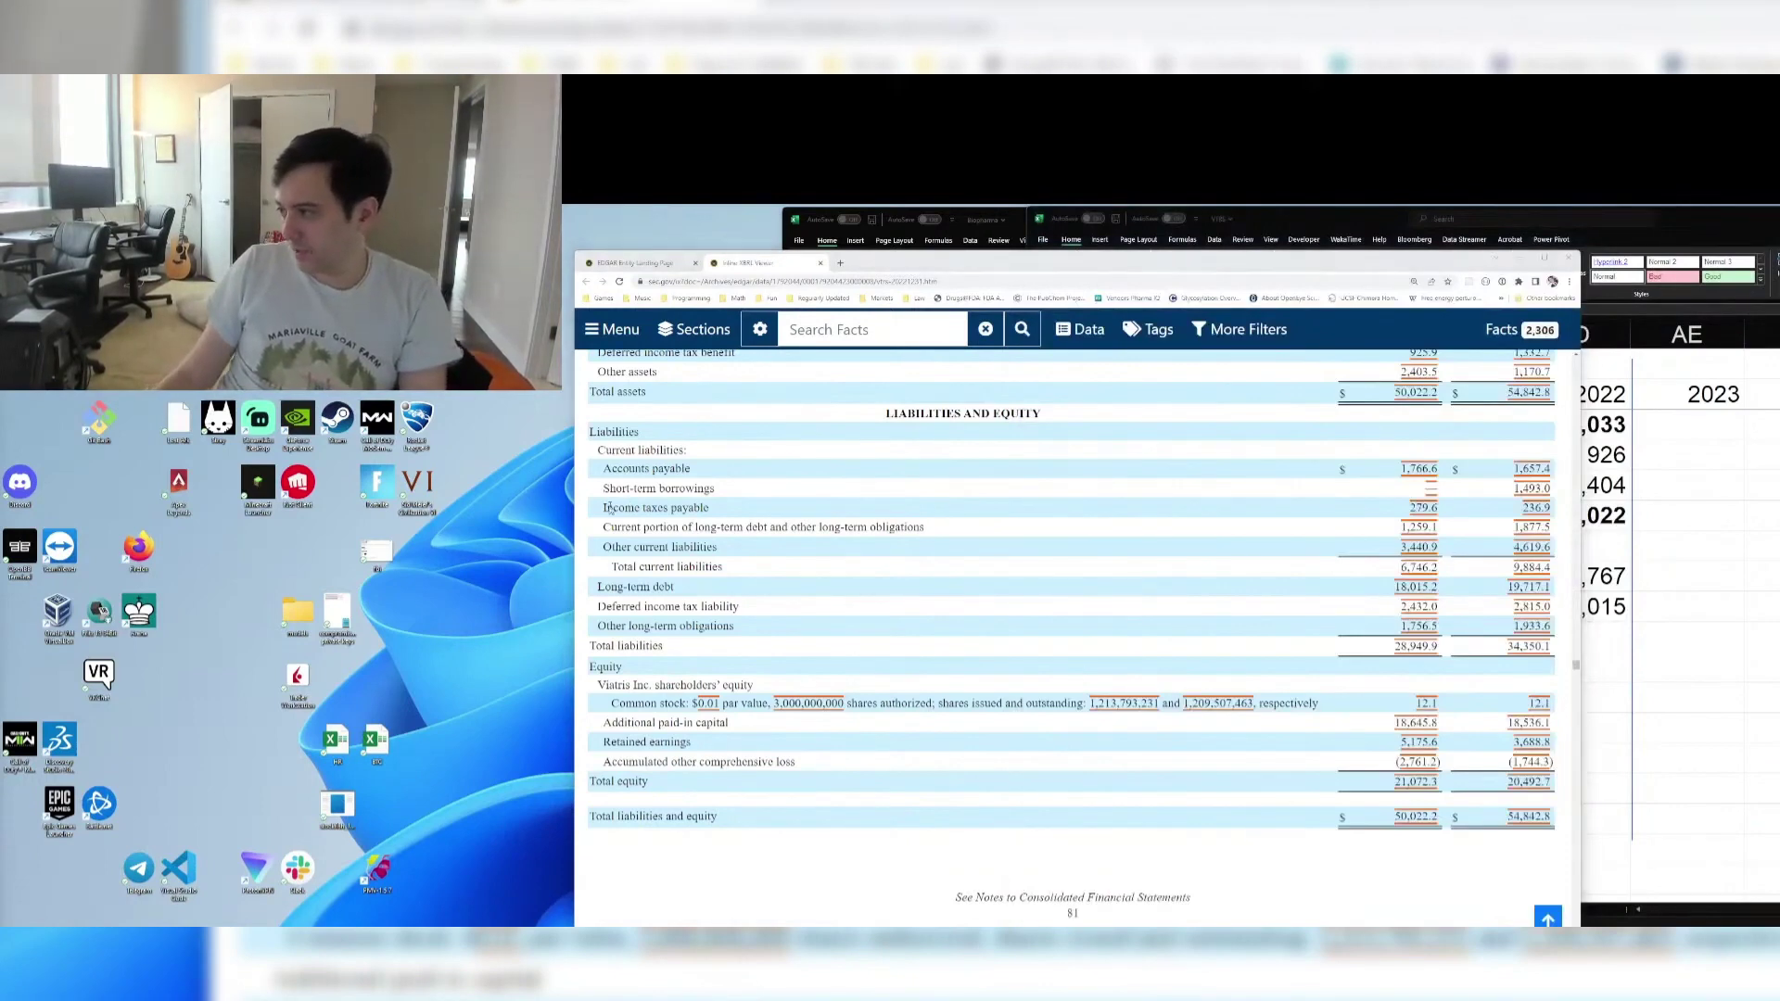
key(alt+Tab)
text(2)
key(alt+Tab)
key(alt+Tab)
text(.6)
key(Return)
key(alt+Tab)
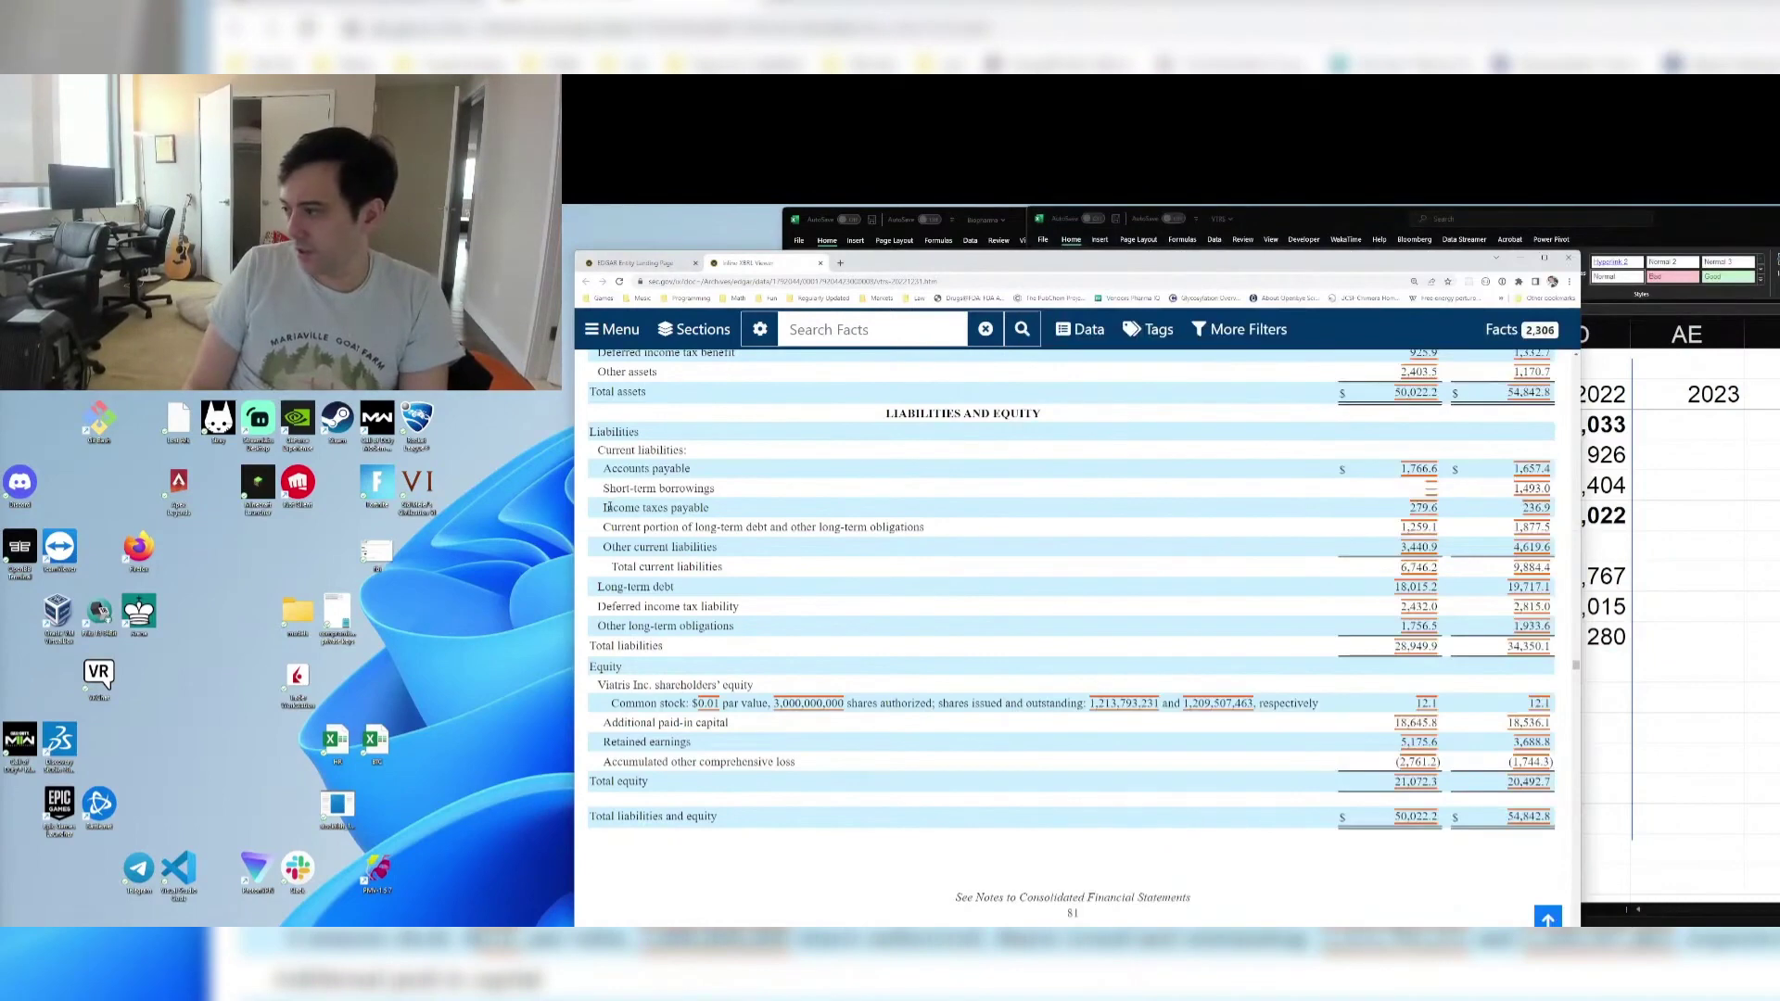
Add the 1,259 current debt portion to the 2022 Debt formula, making 19,274
key(alt+Tab)
key(Up)
key(Up)
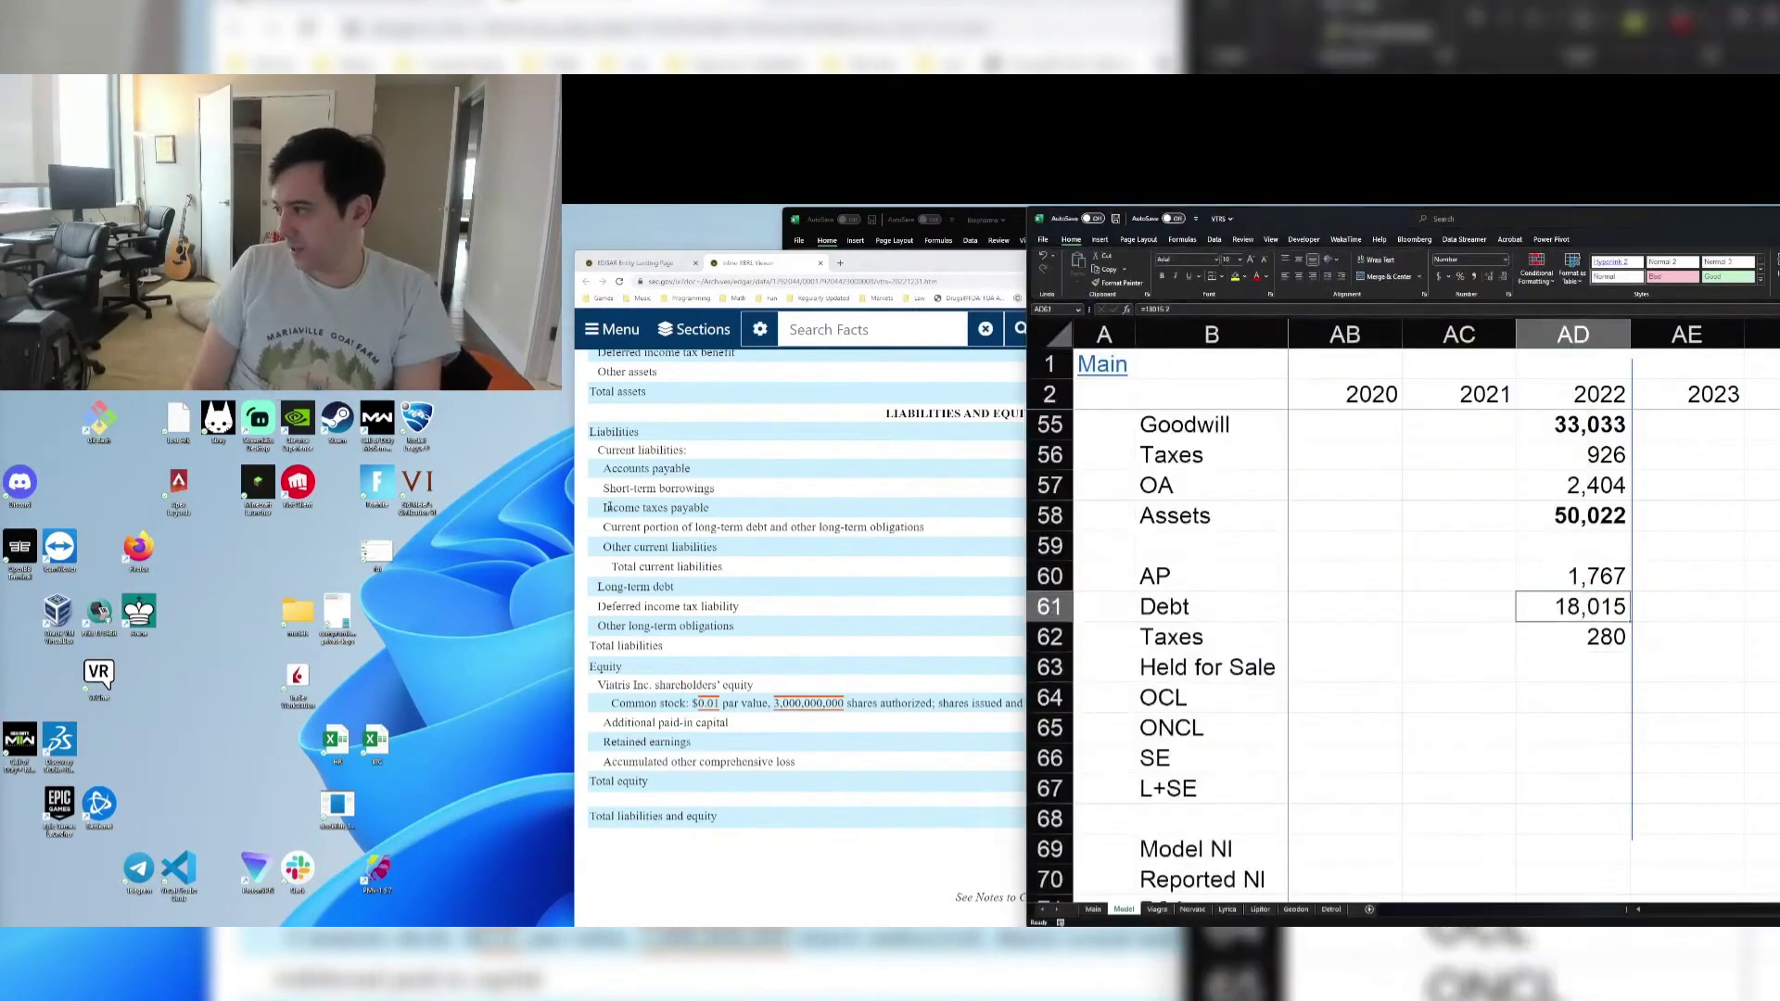
key(F2)
text(+)
key(alt+Tab)
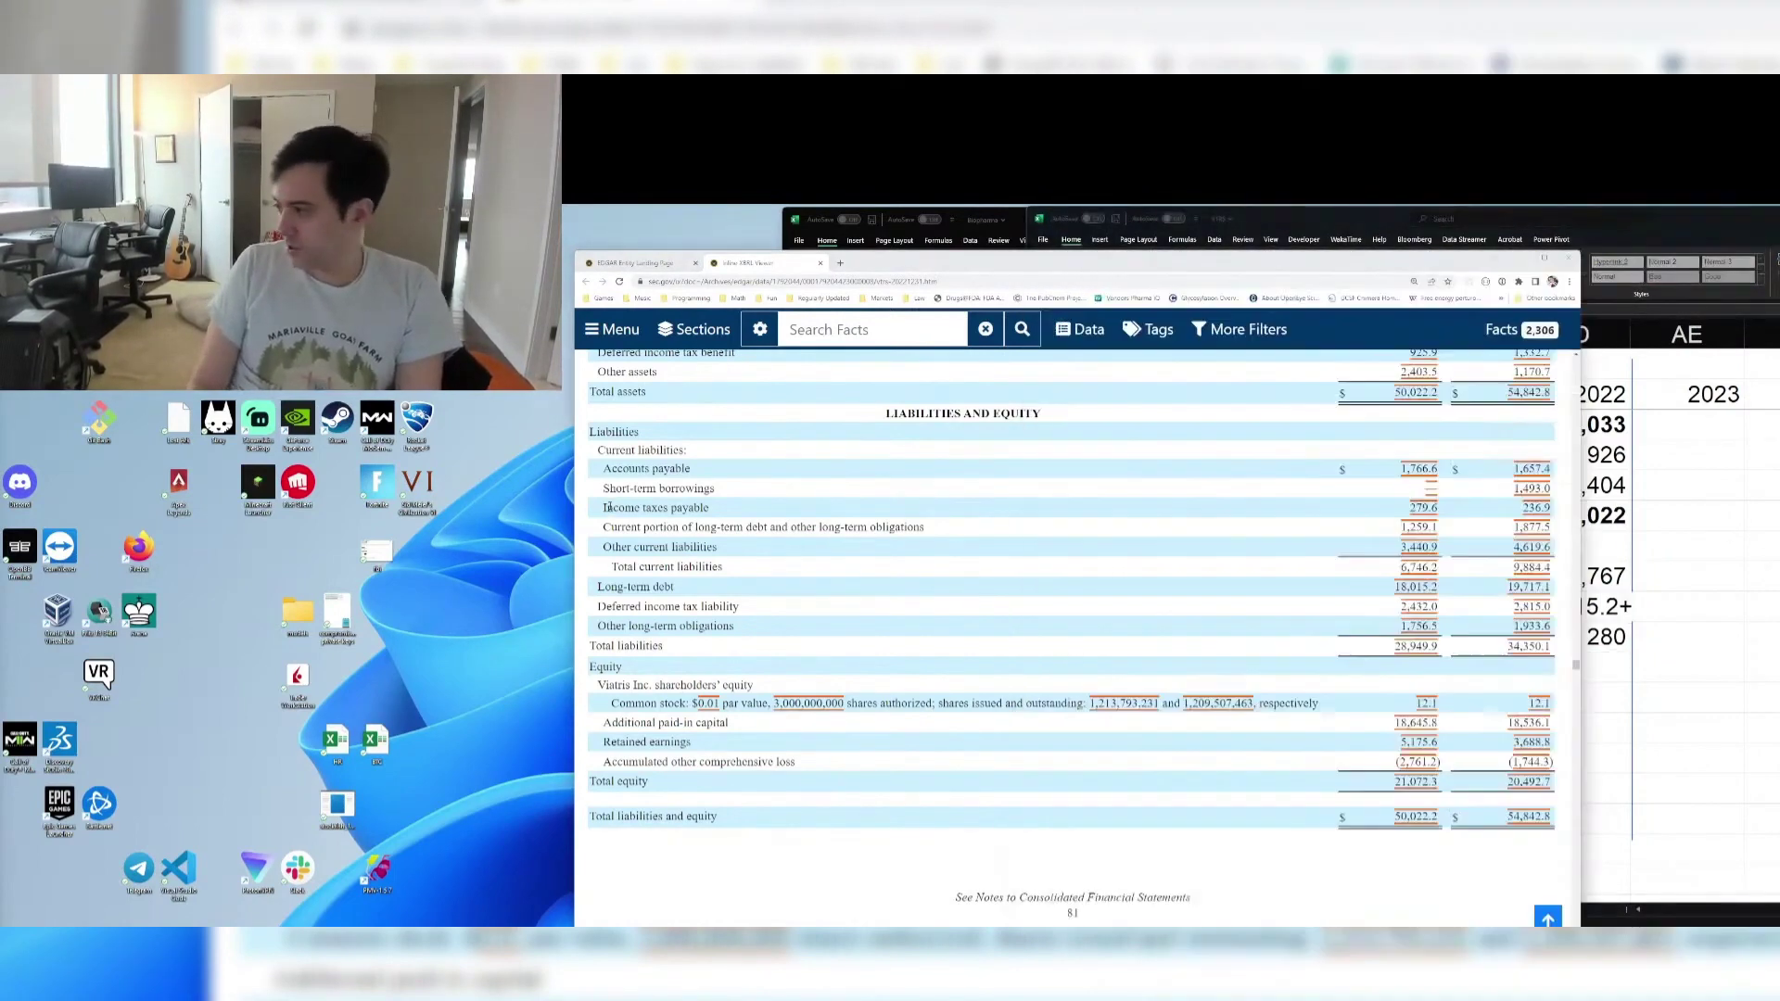
key(alt+Tab)
text(1259)
key(alt+Tab)
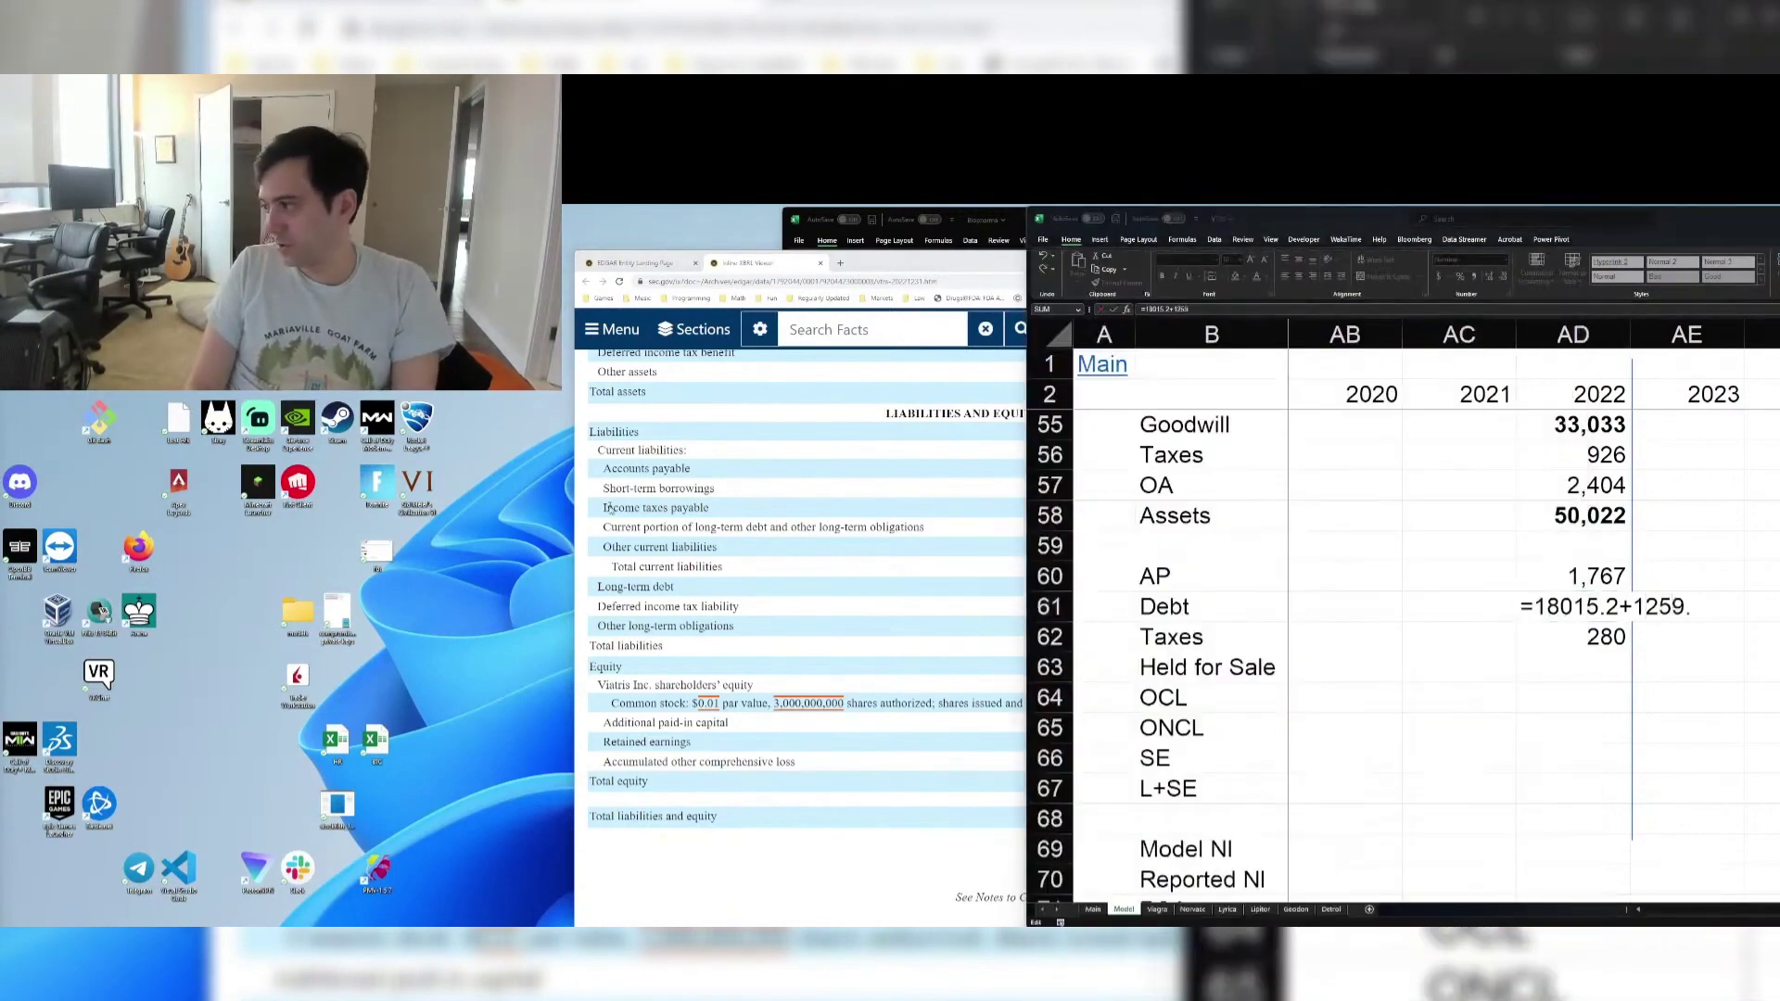
key(alt+Tab)
key(Return)
Enter 0 for the 2022 Held for Sale liability
key(Up)
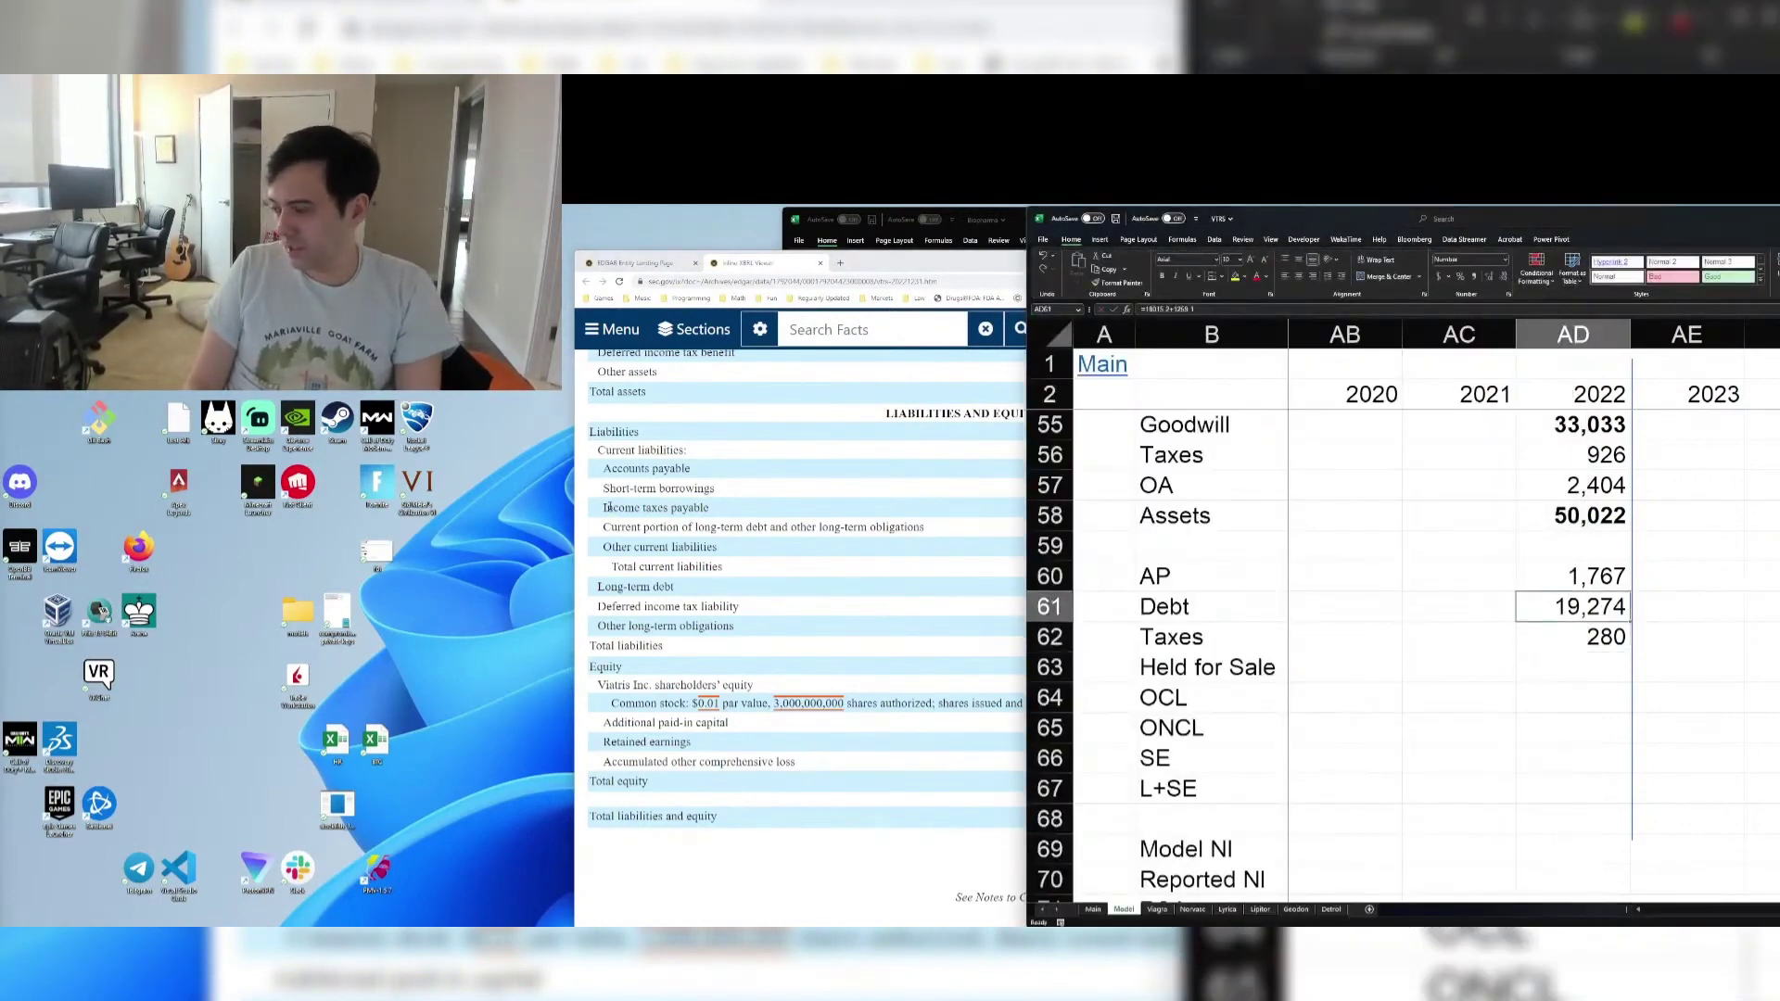
key(Down)
key(Down)
key(alt+Tab)
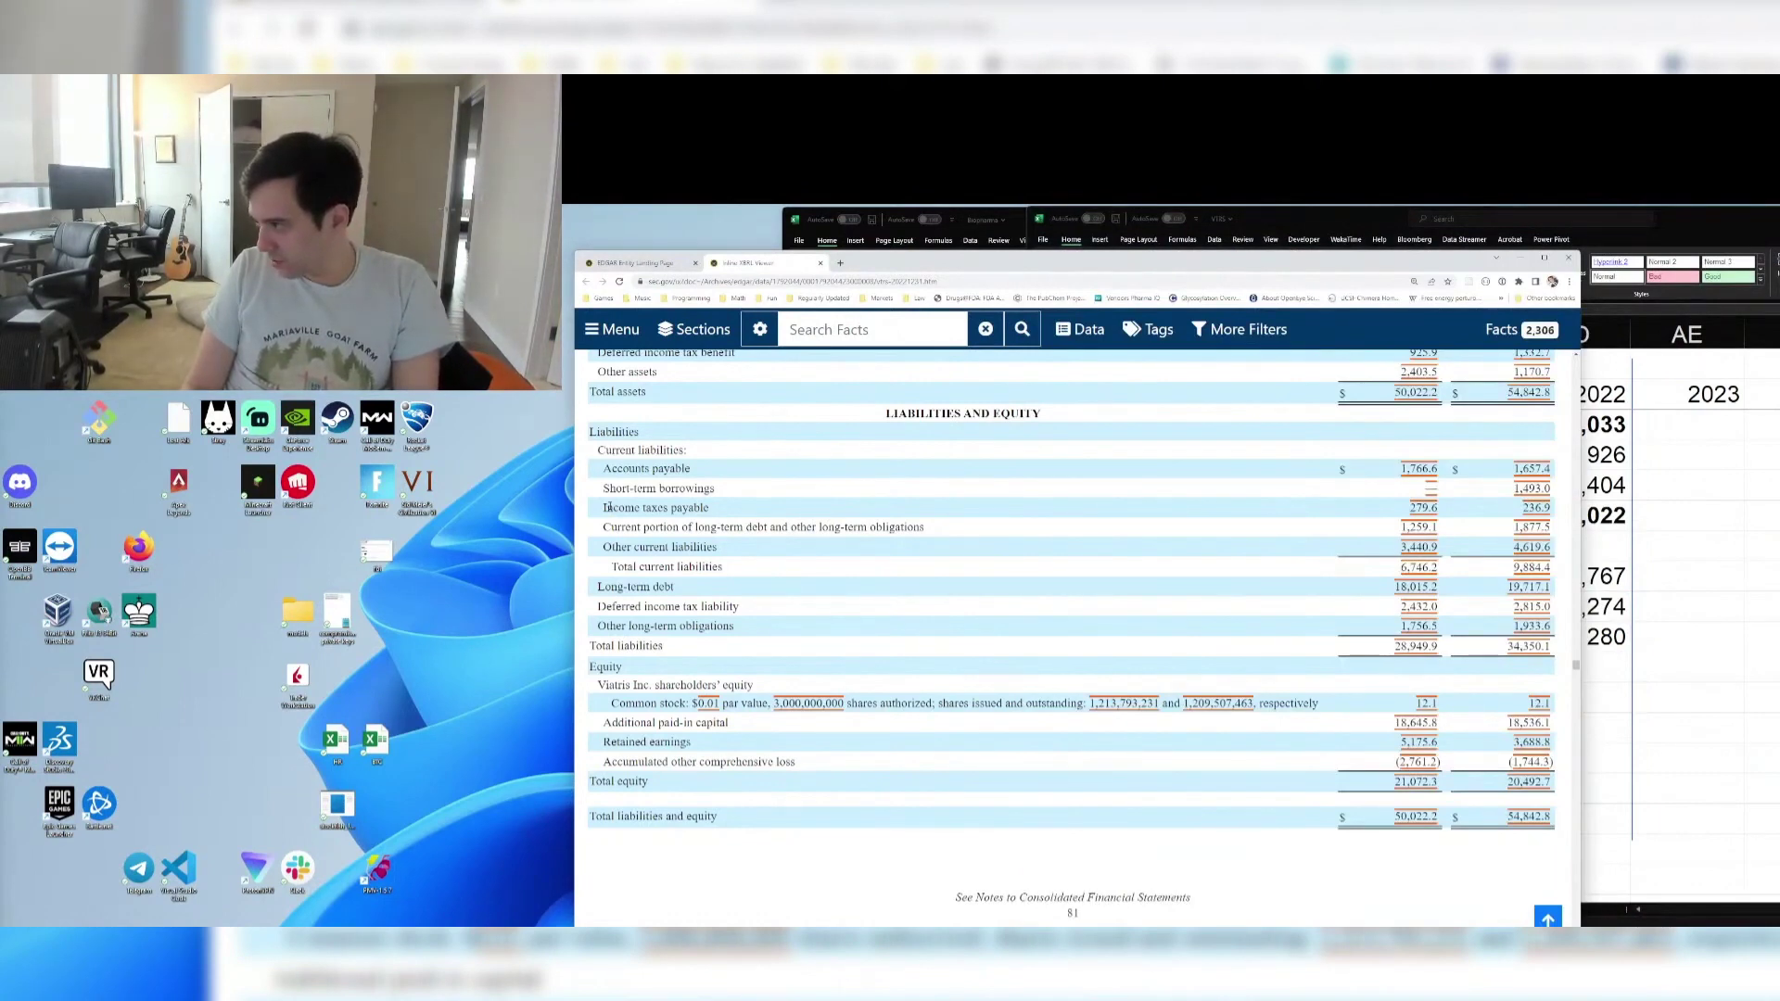
key(alt+Tab)
key(Down)
key(Up)
text(0)
key(Return)
Enter 2022 other current liabilities 3,440.9 and other non-current liabilities 1,757
key(alt+Tab)
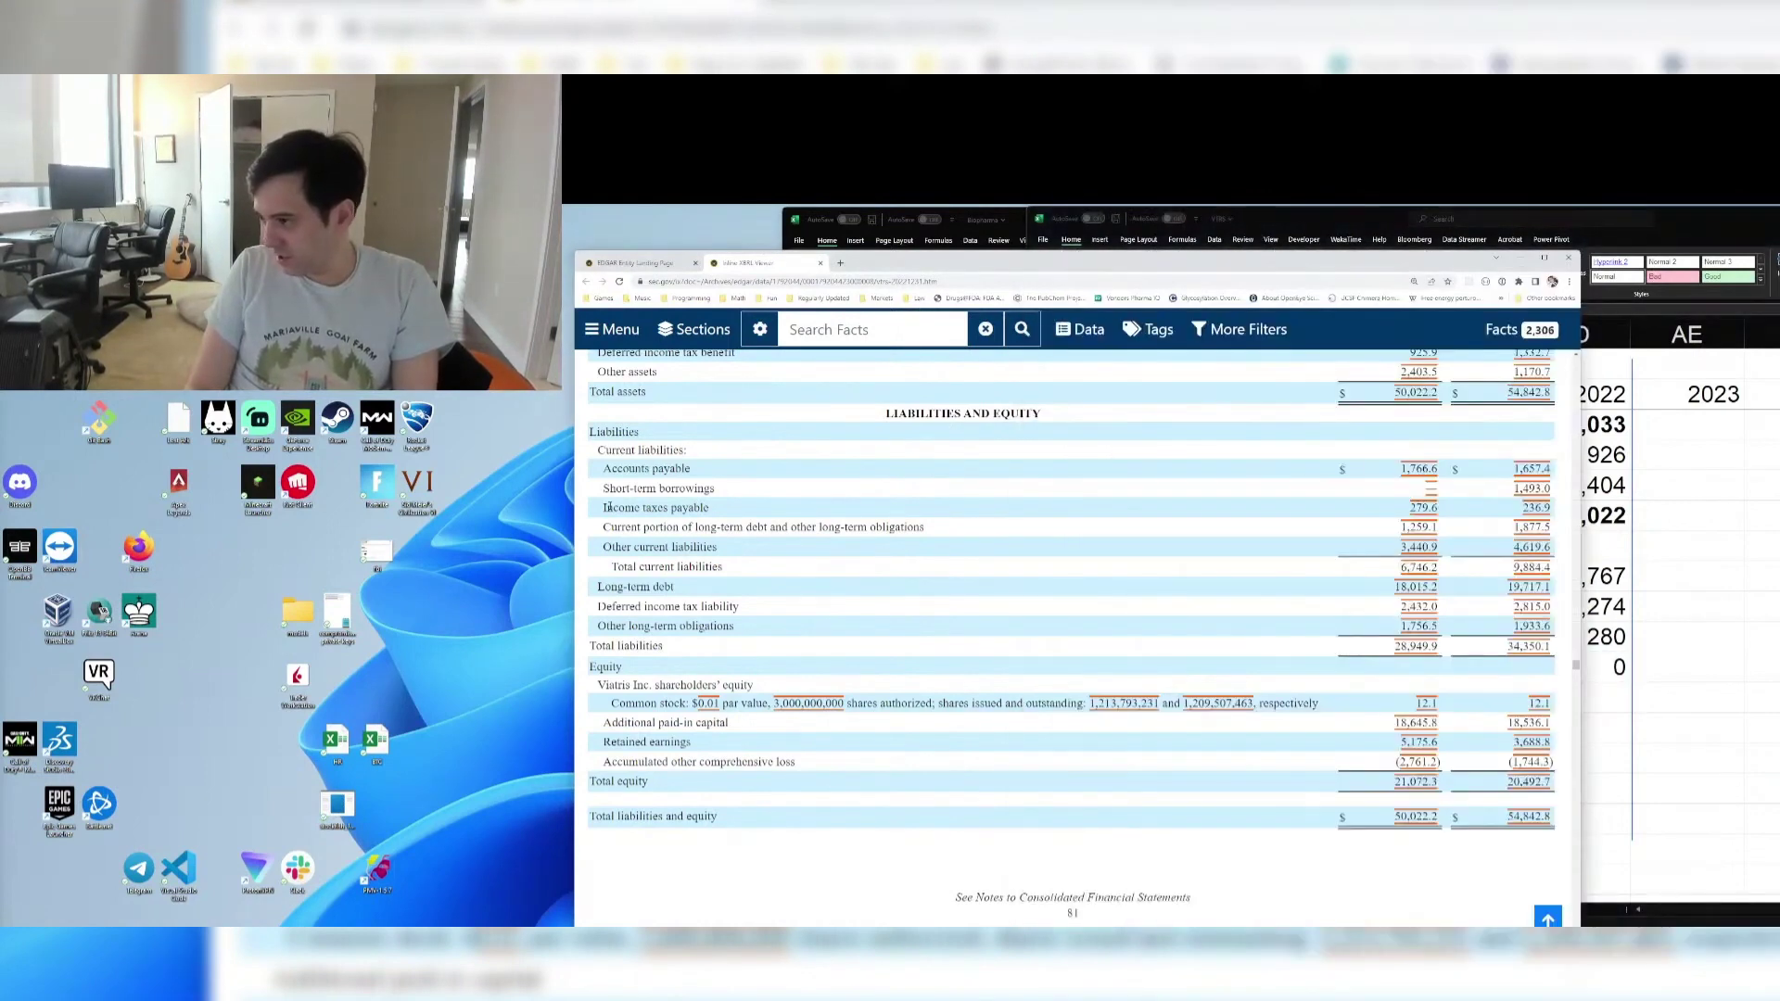
key(alt+Tab)
text(3440.)
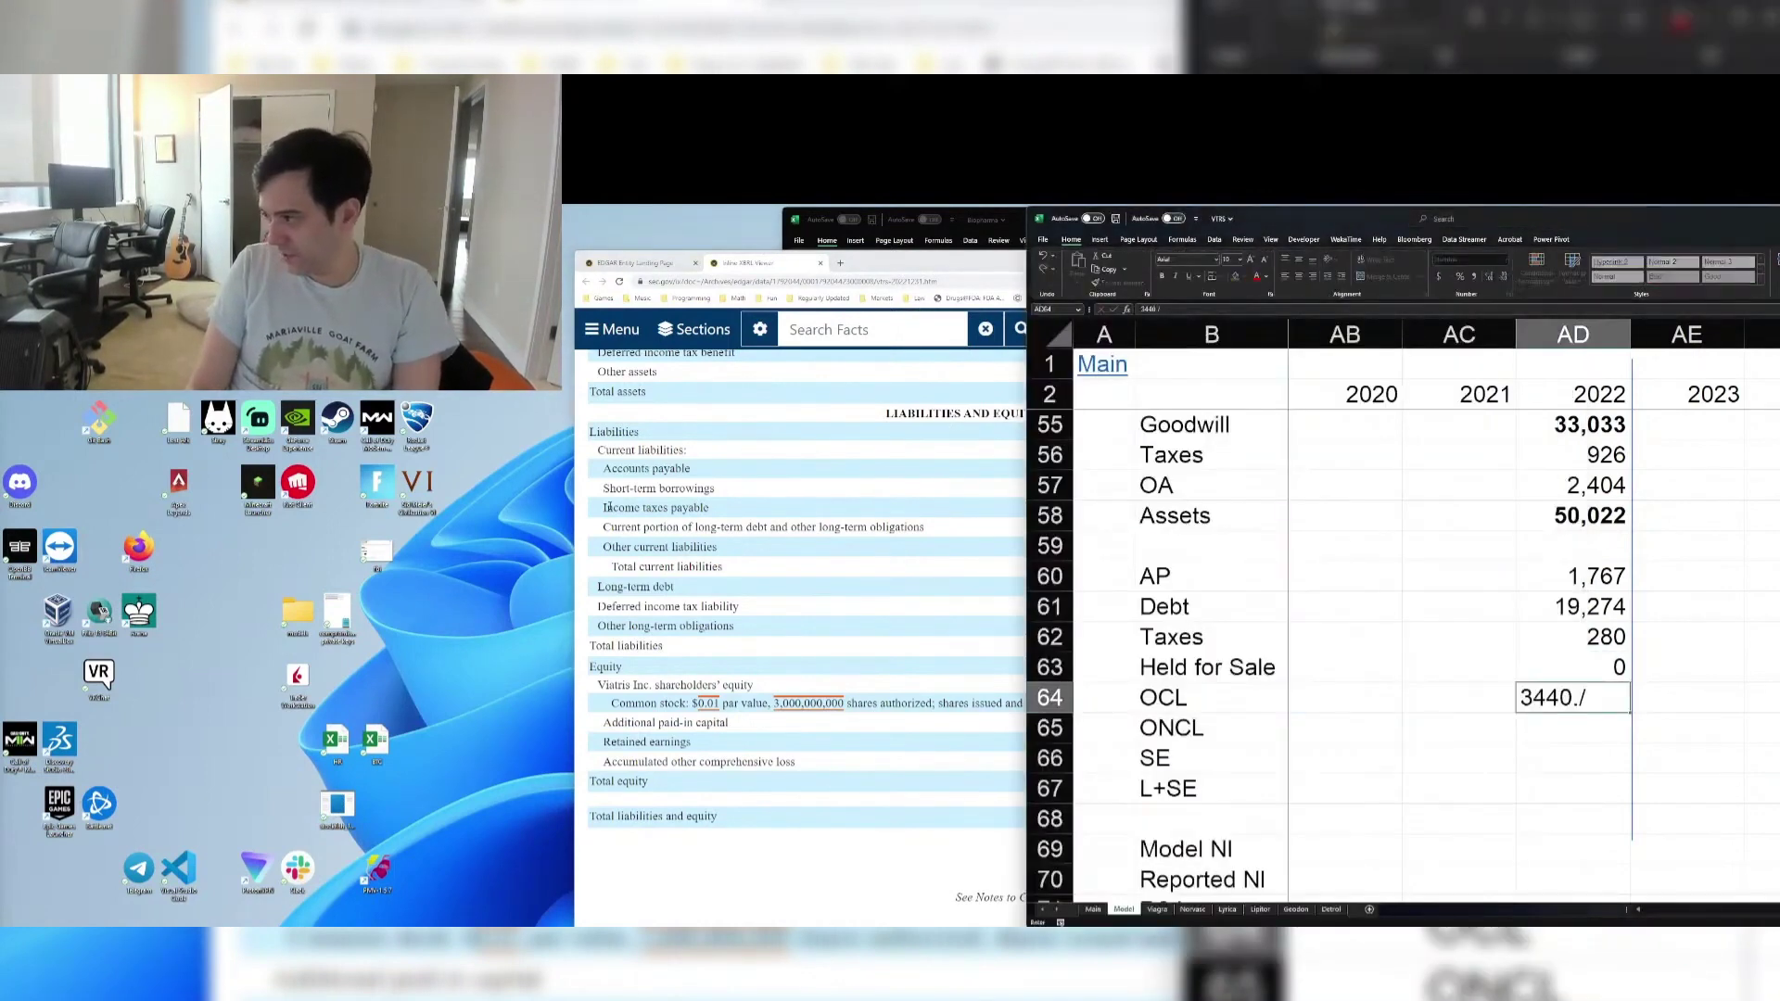
text(9)
key(Return)
key(alt+Tab)
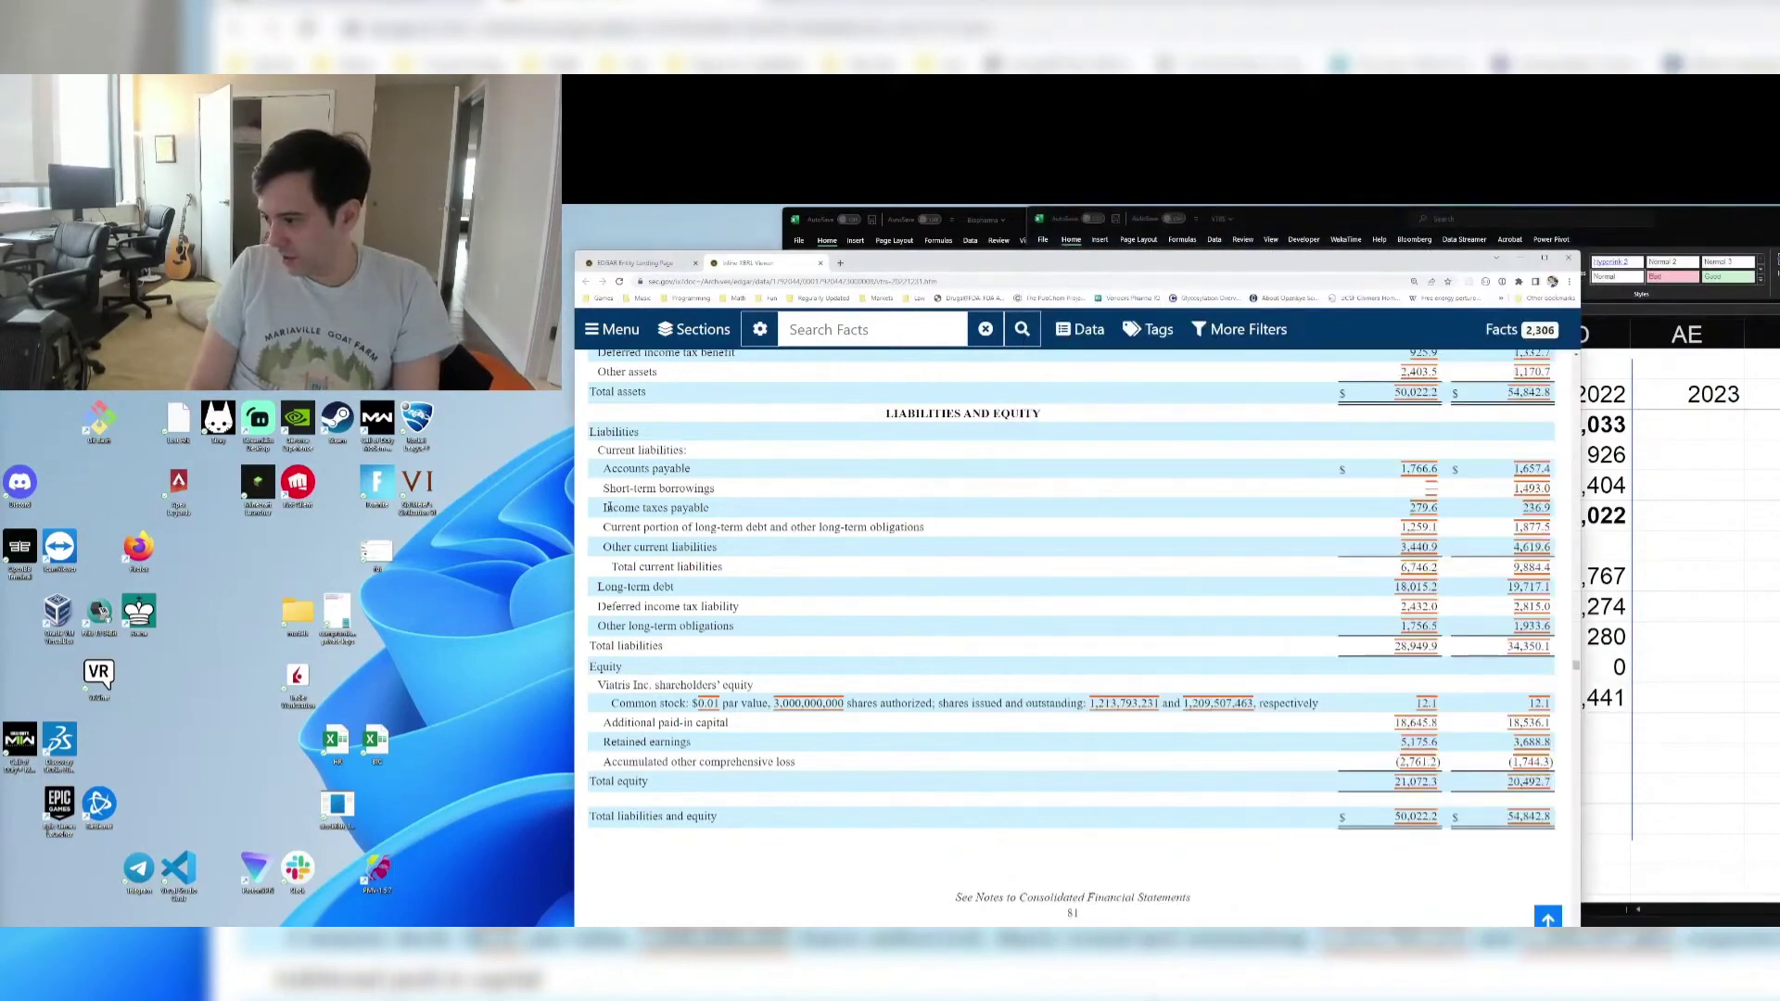
key(alt+Tab)
text(1)
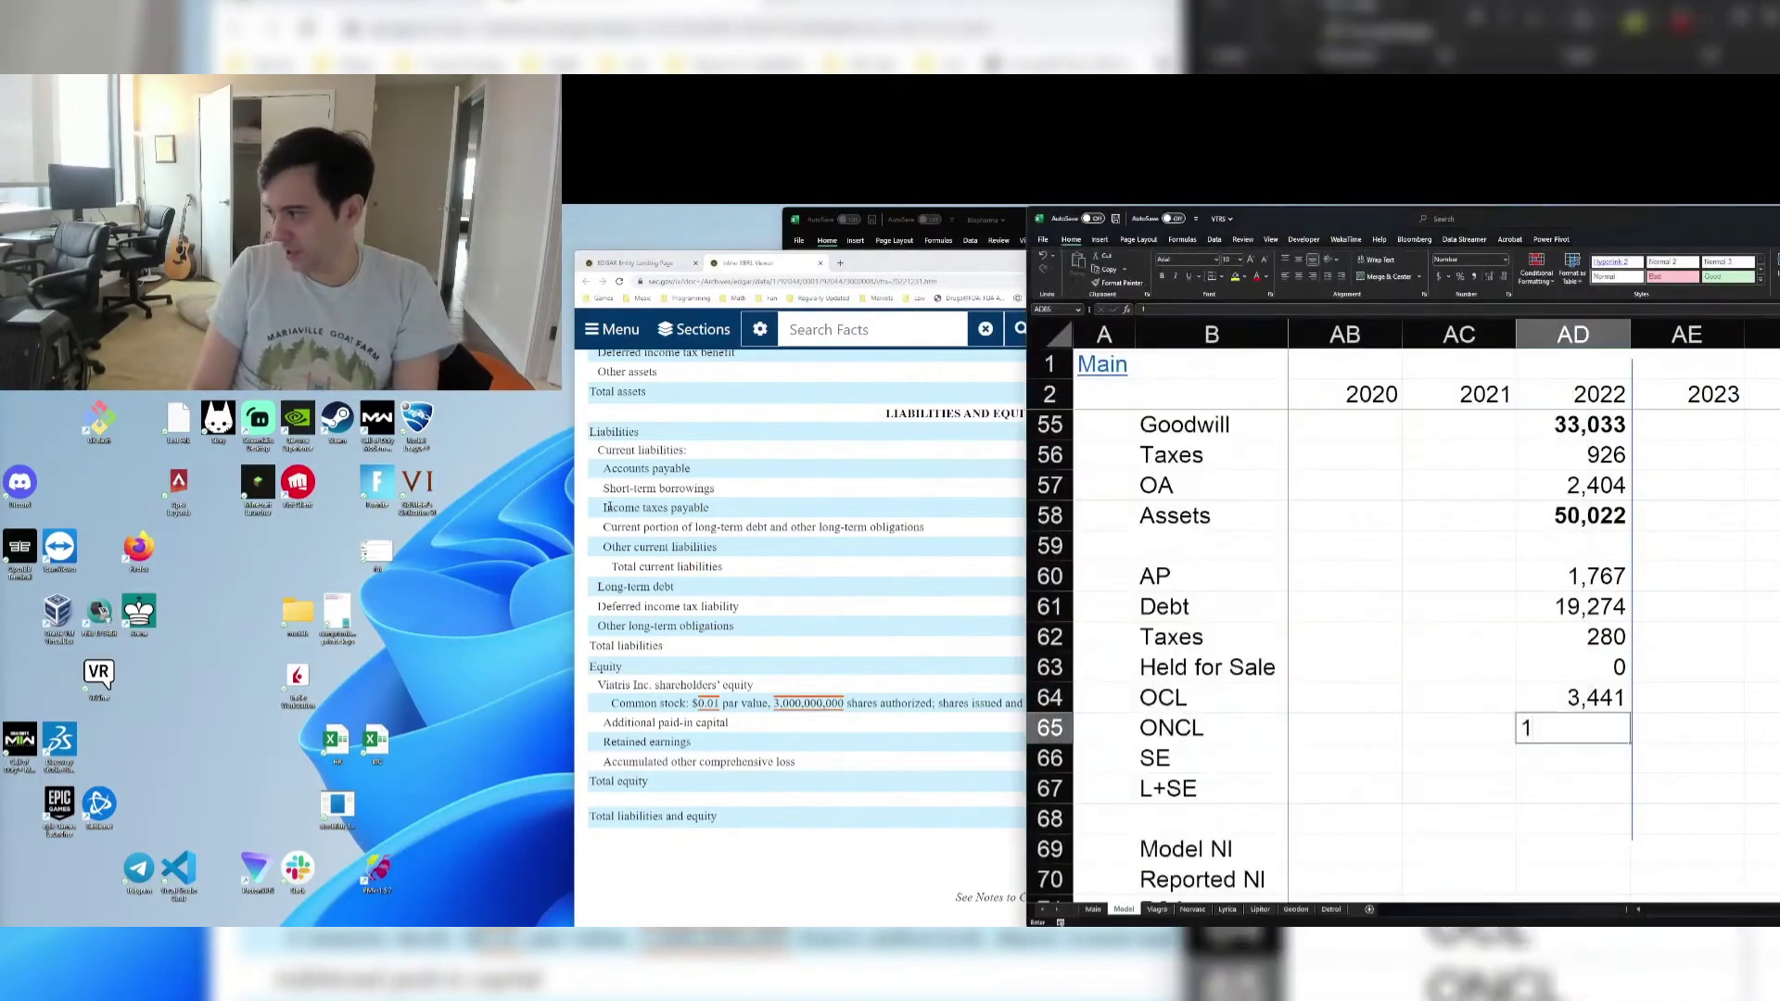
text(,757)
key(Return)
key(Up)
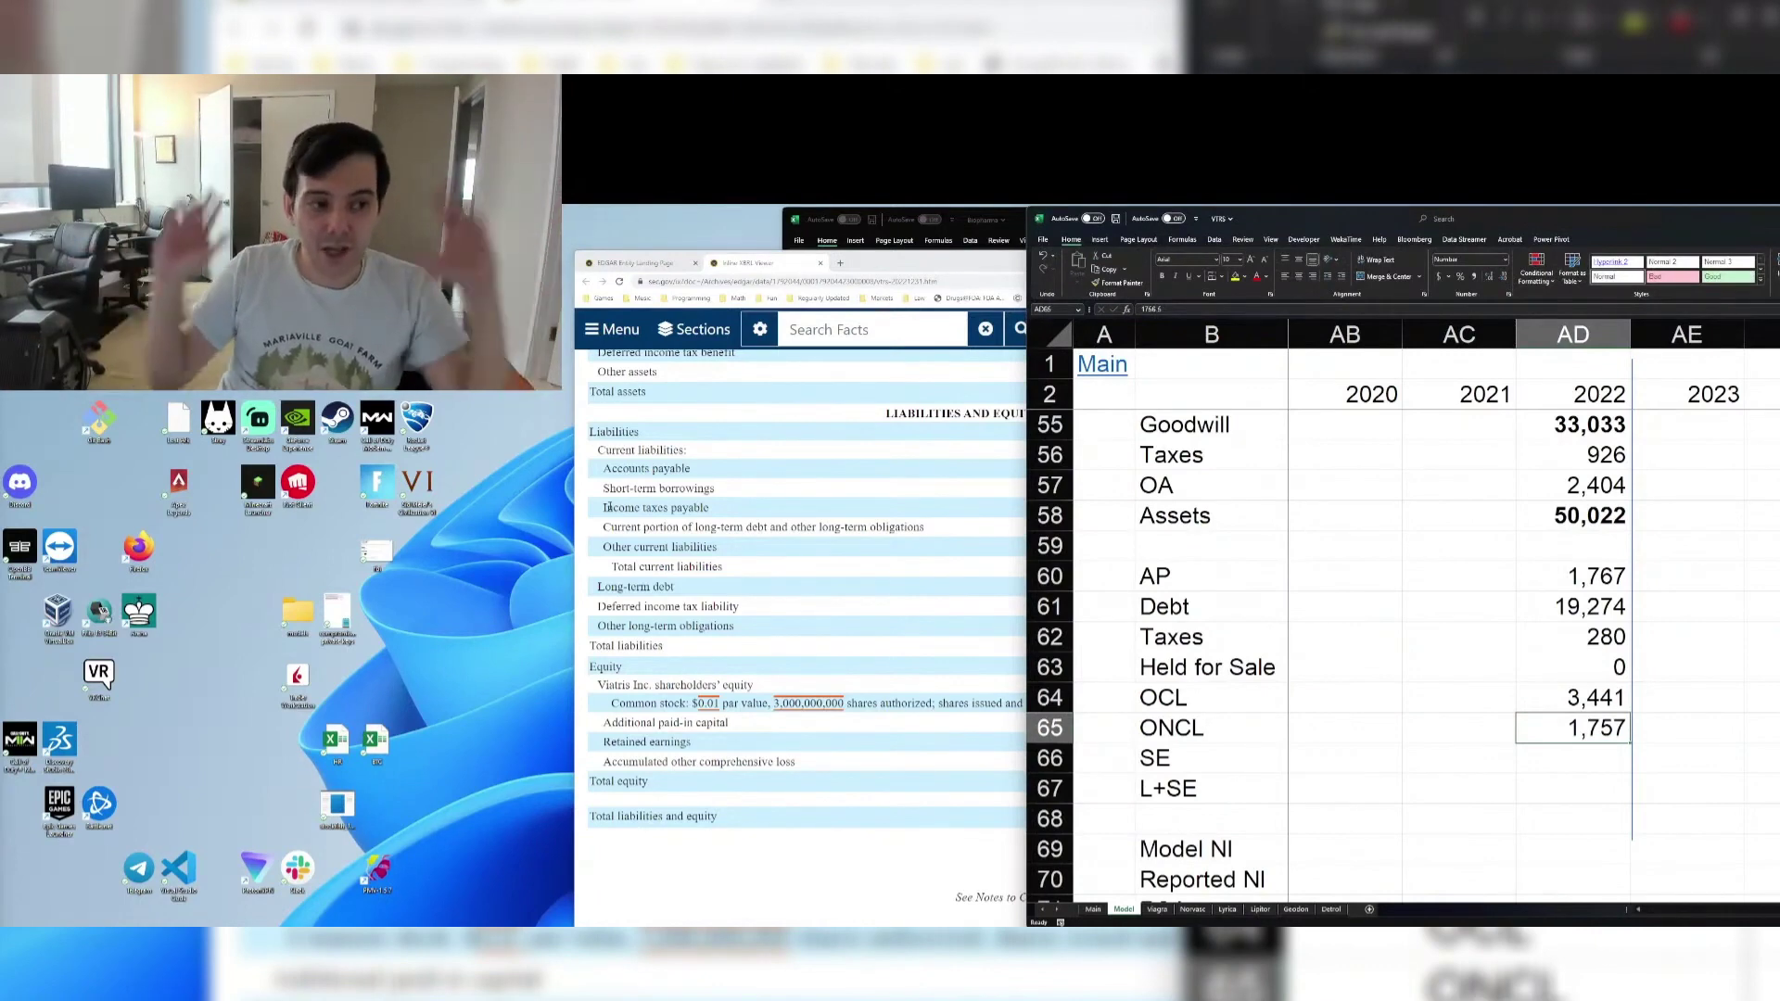
key(Return)
Set 2022 Taxes to 279.6 plus 2,432 deferred tax, totalling 2,712
click(609, 507)
key(alt+Tab)
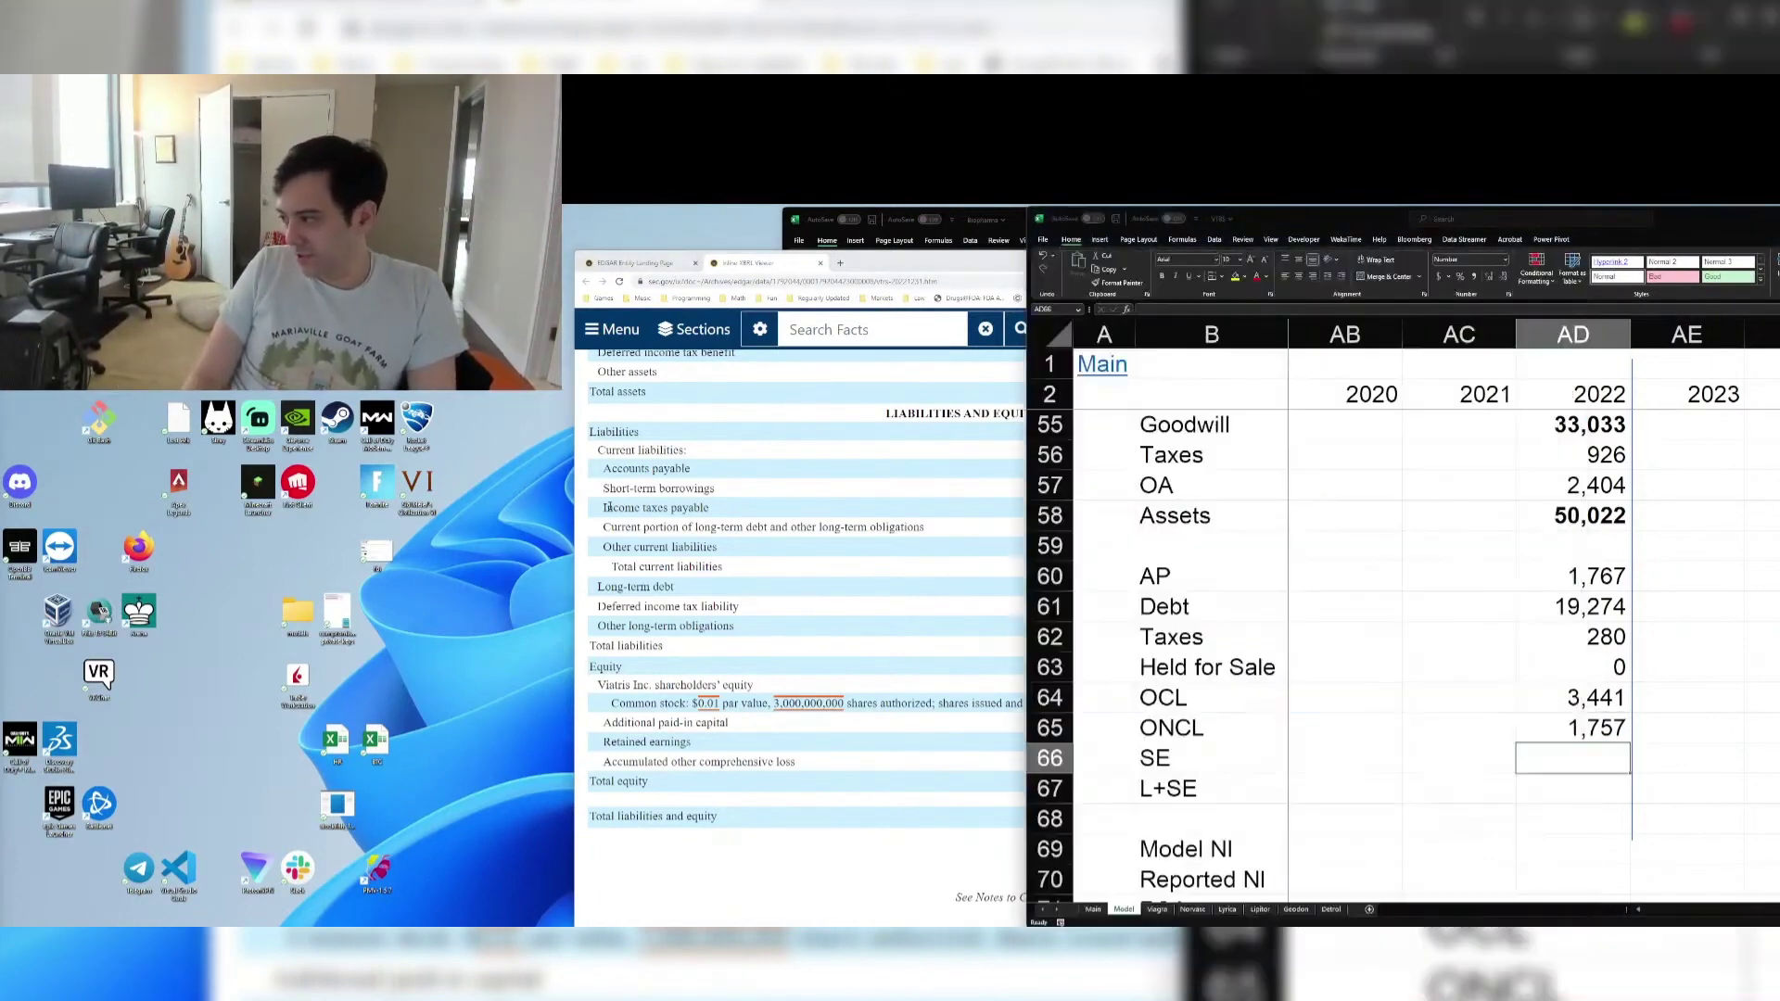
key(Up)
key(Up)
key(Up)
key(Up)
text(279.6)
key(F2)
key(Home)
text(+)
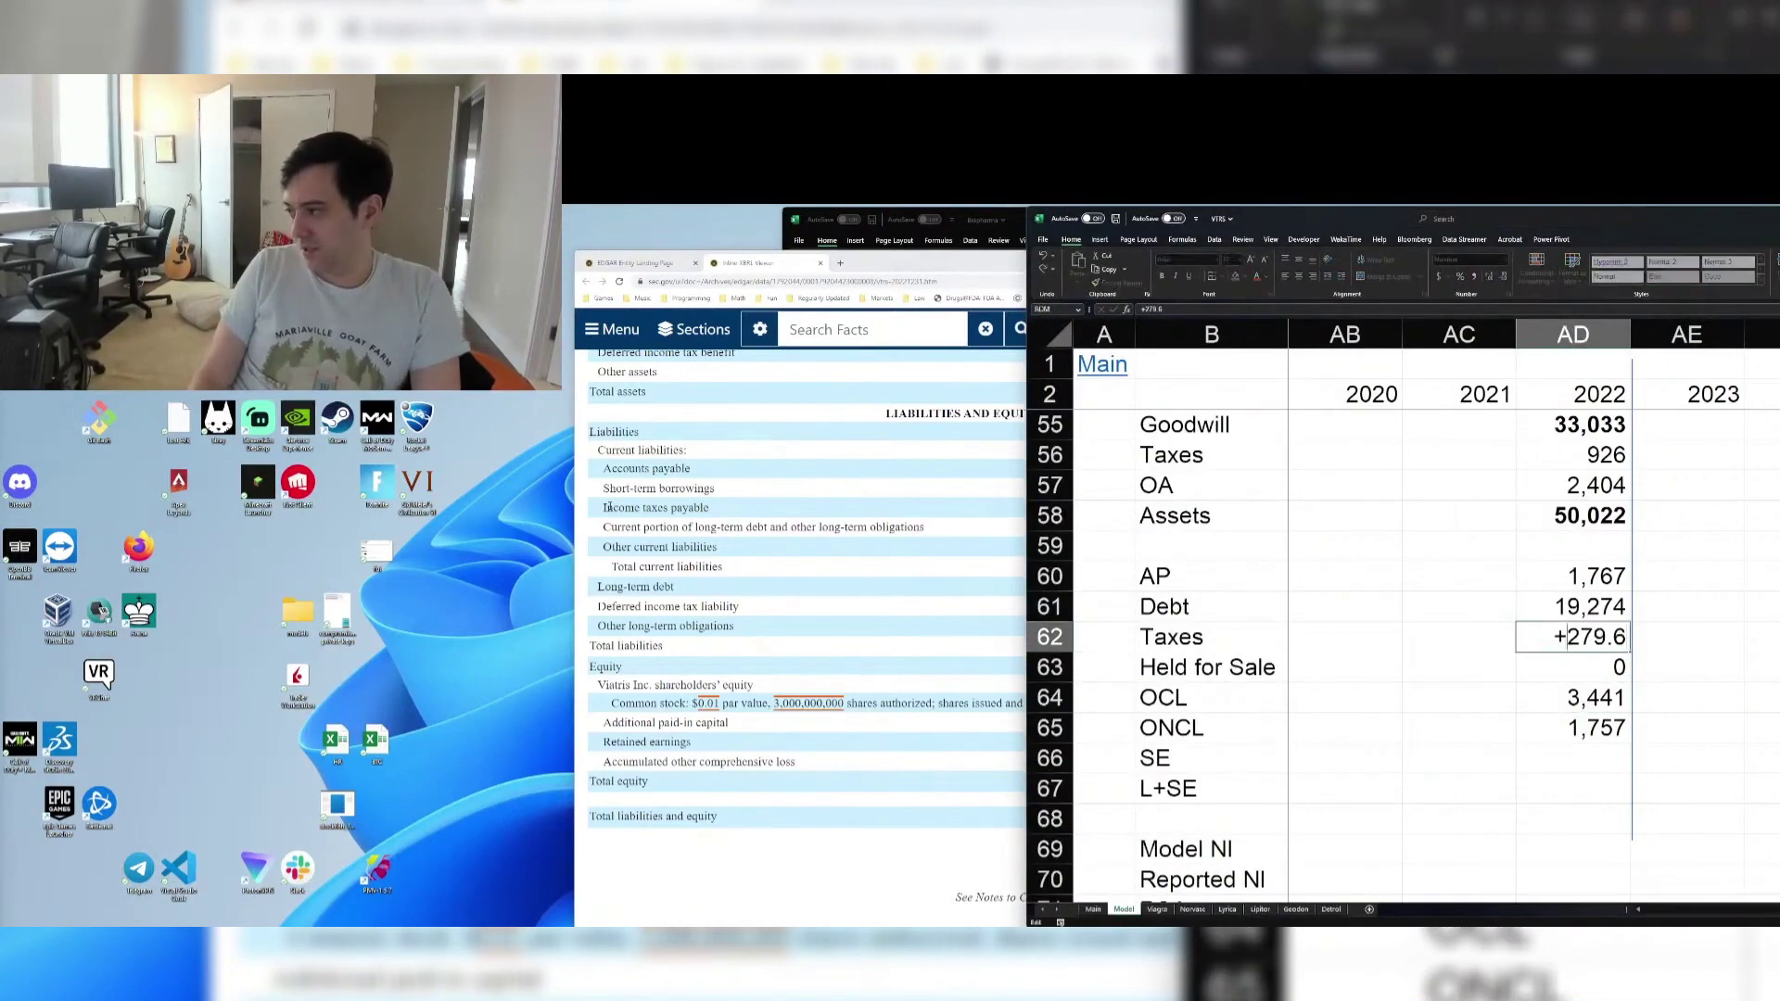
text(+)
key(alt+Tab)
key(alt+Tab)
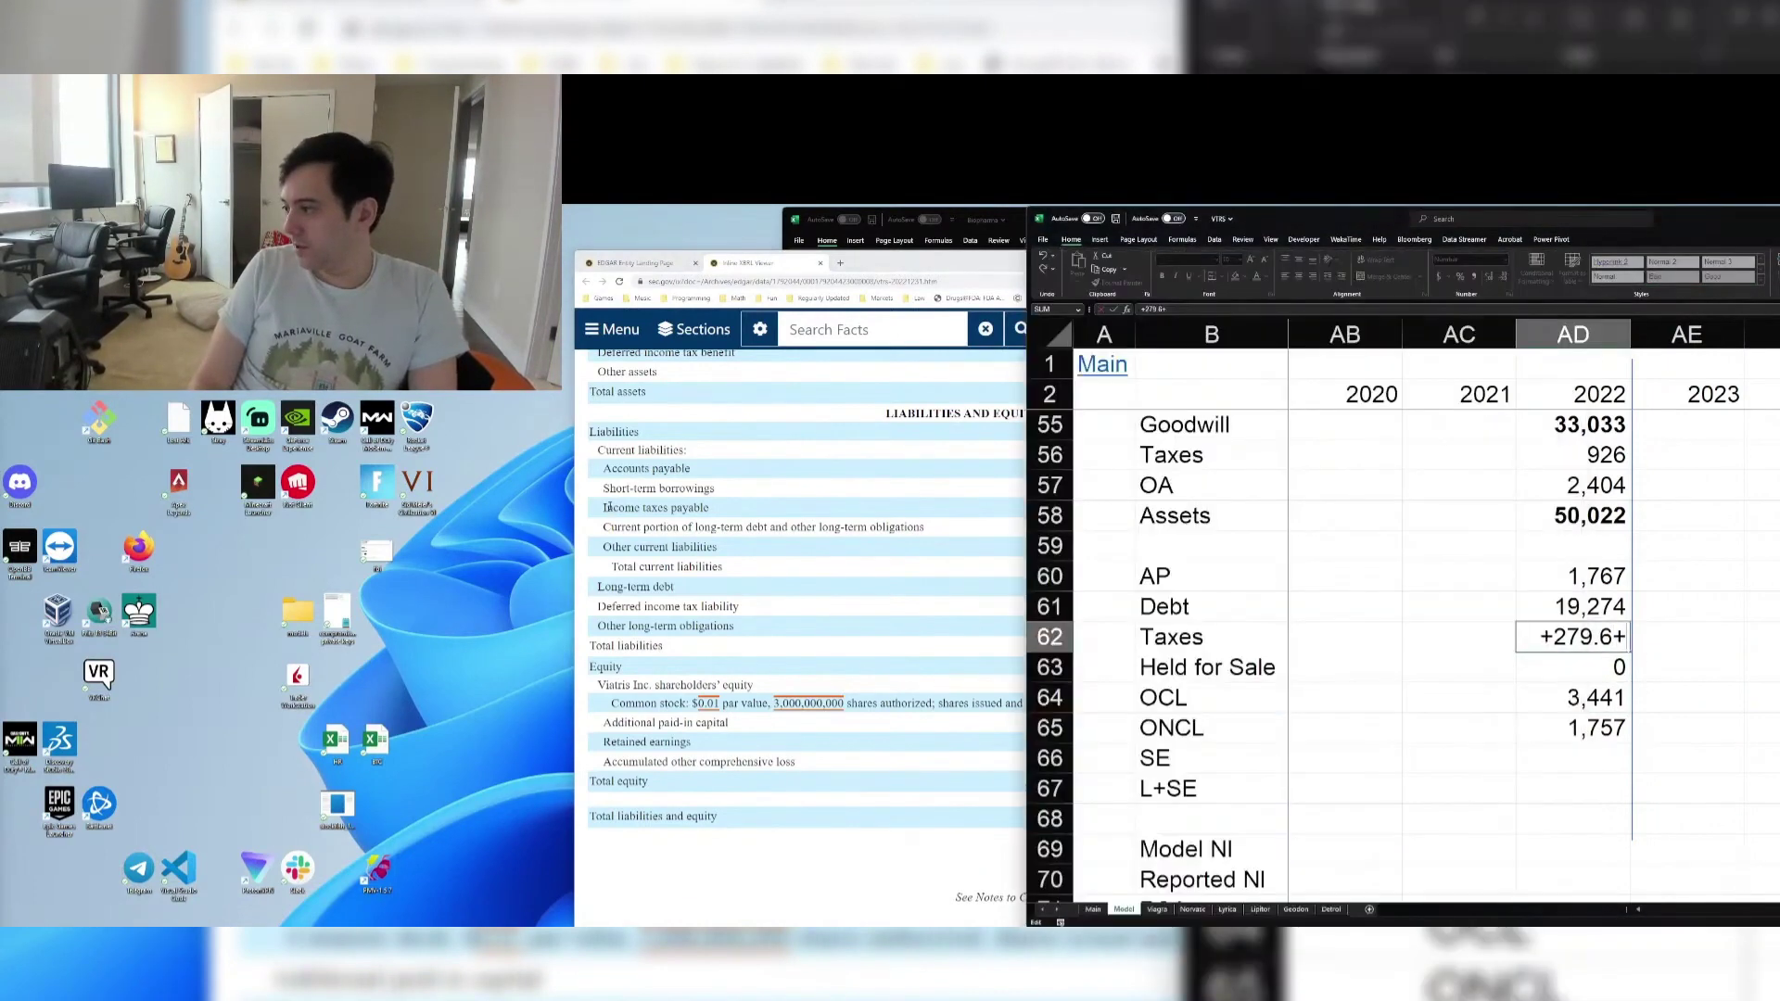
text(2432)
key(Return)
Select the 2022 liabilities from AP to ONCL and compare with the filing's total
key(Down)
key(Down)
key(shift+Up)
key(shift+Up)
key(shift+Up)
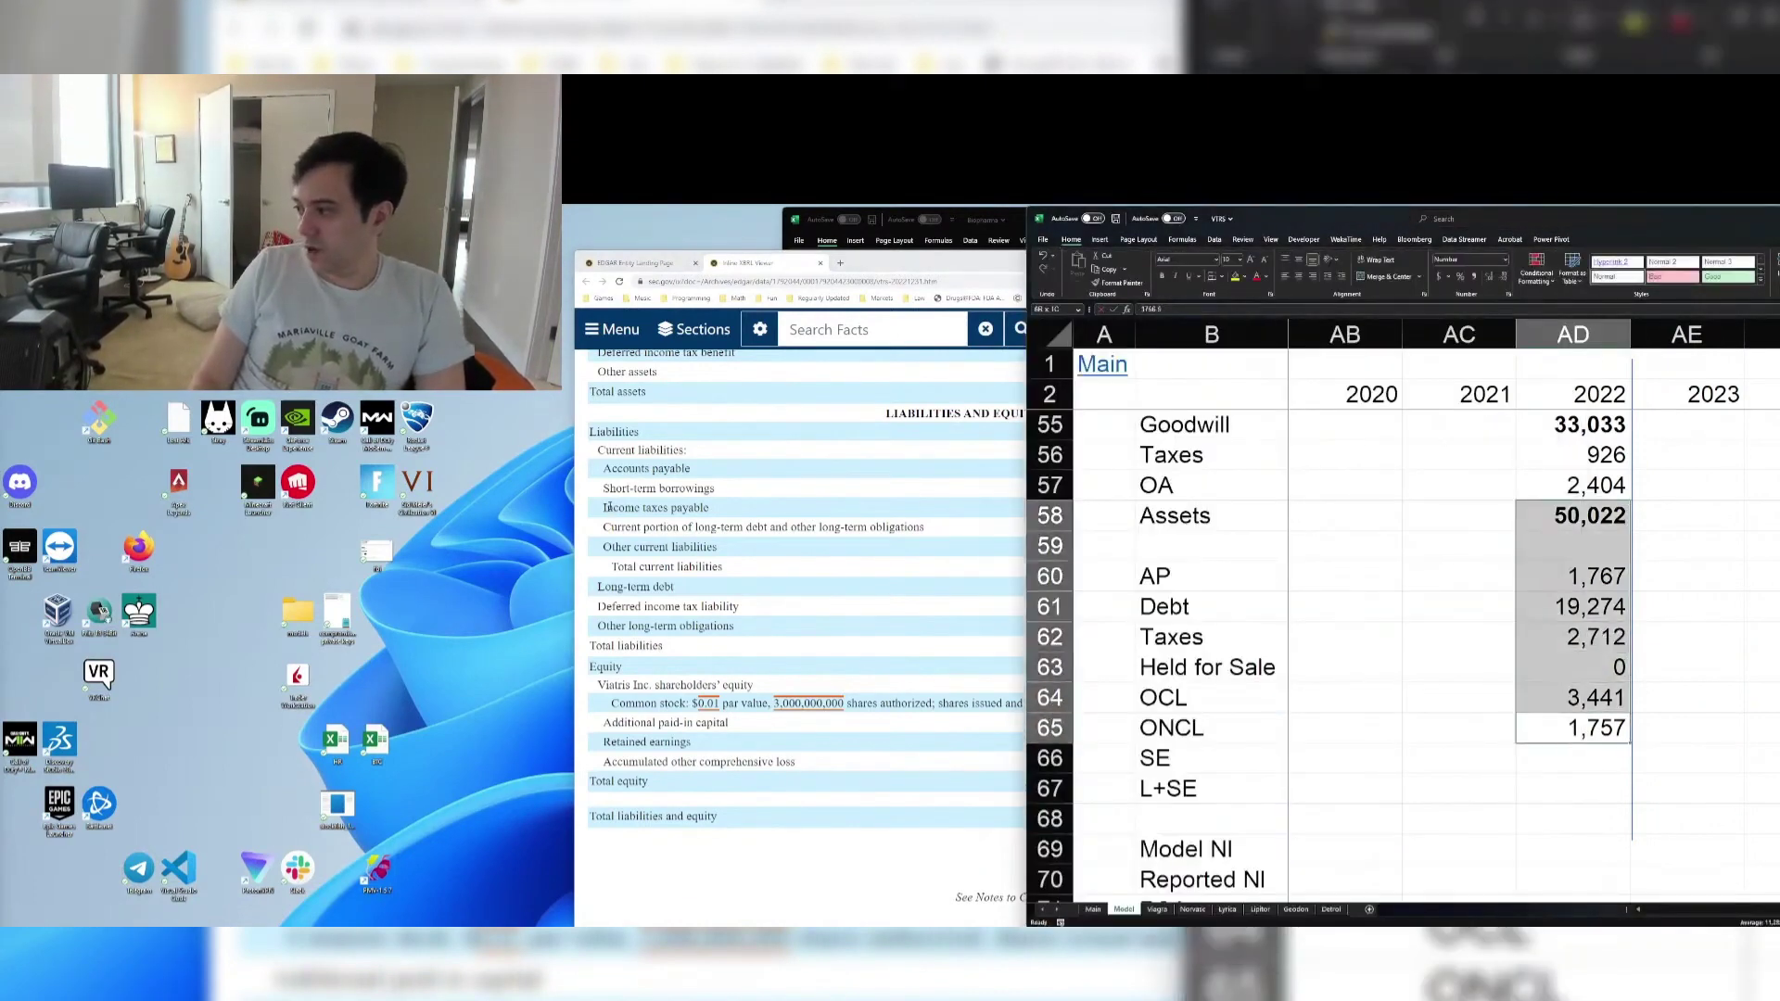
key(shift+Down)
key(shift+Down)
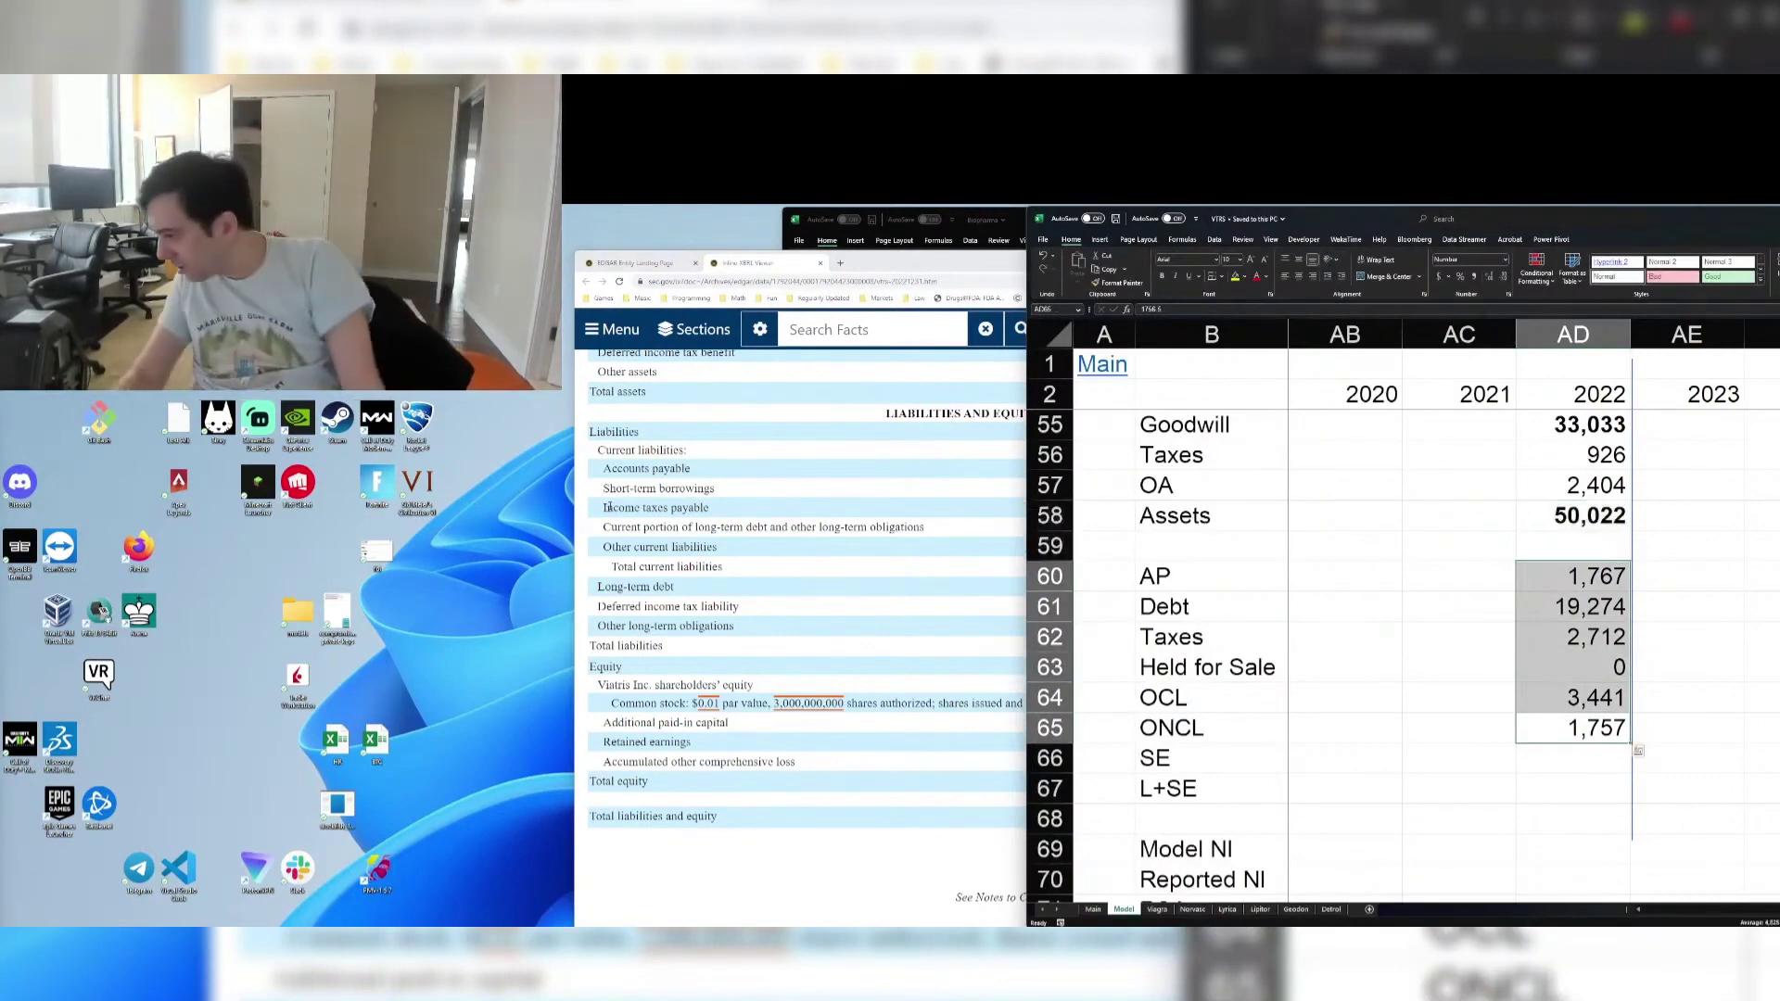
key(alt+Tab)
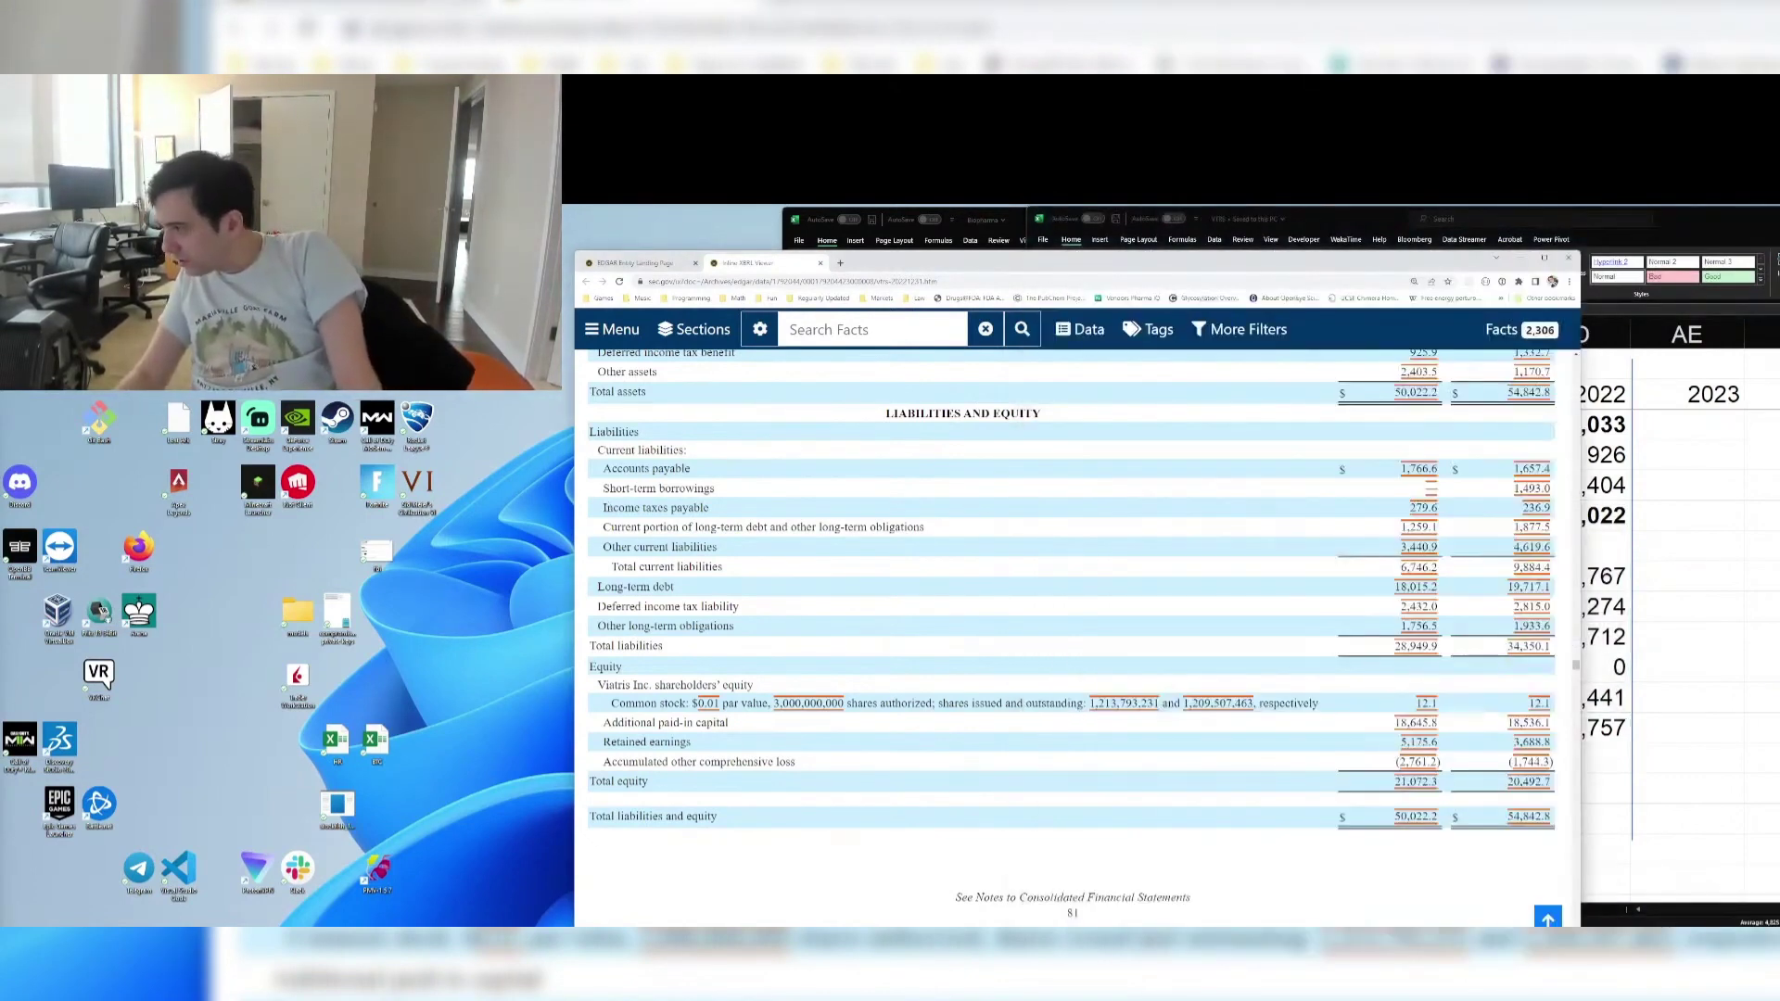
Insert a new blank row above the 2022 SE row
key(alt+Tab)
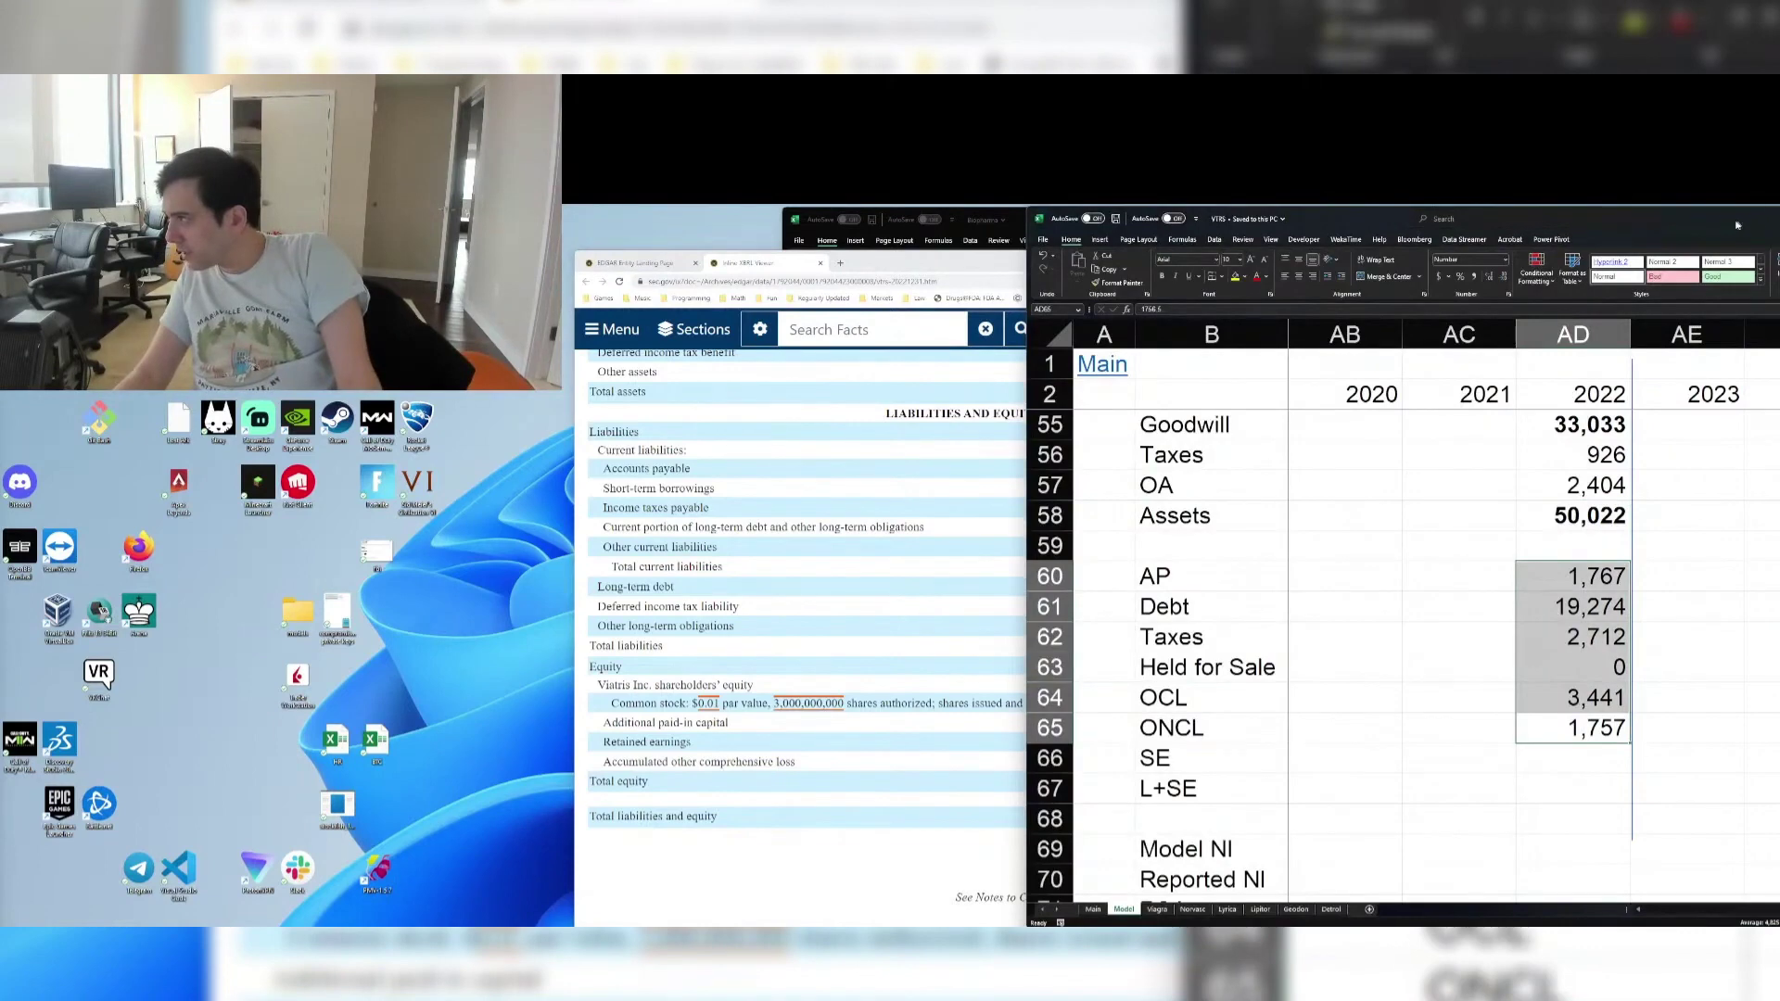
drag(1736, 225, 1488, 219)
key(alt+Tab)
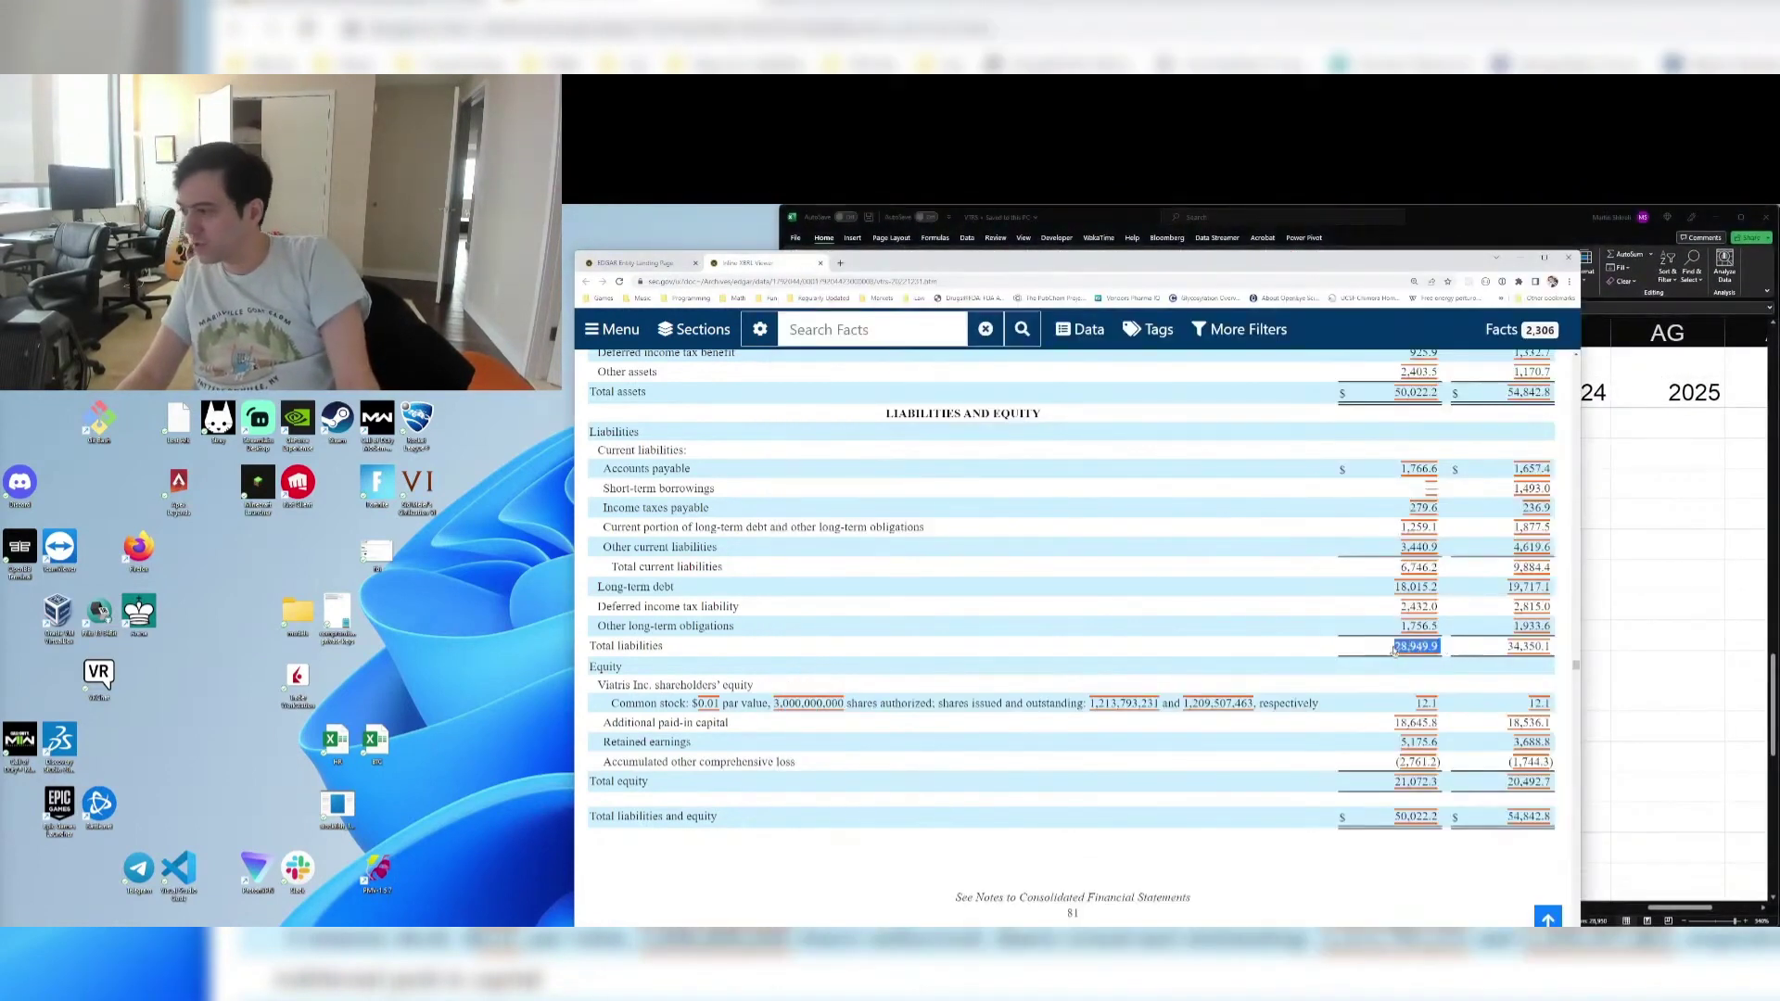
key(alt+Tab)
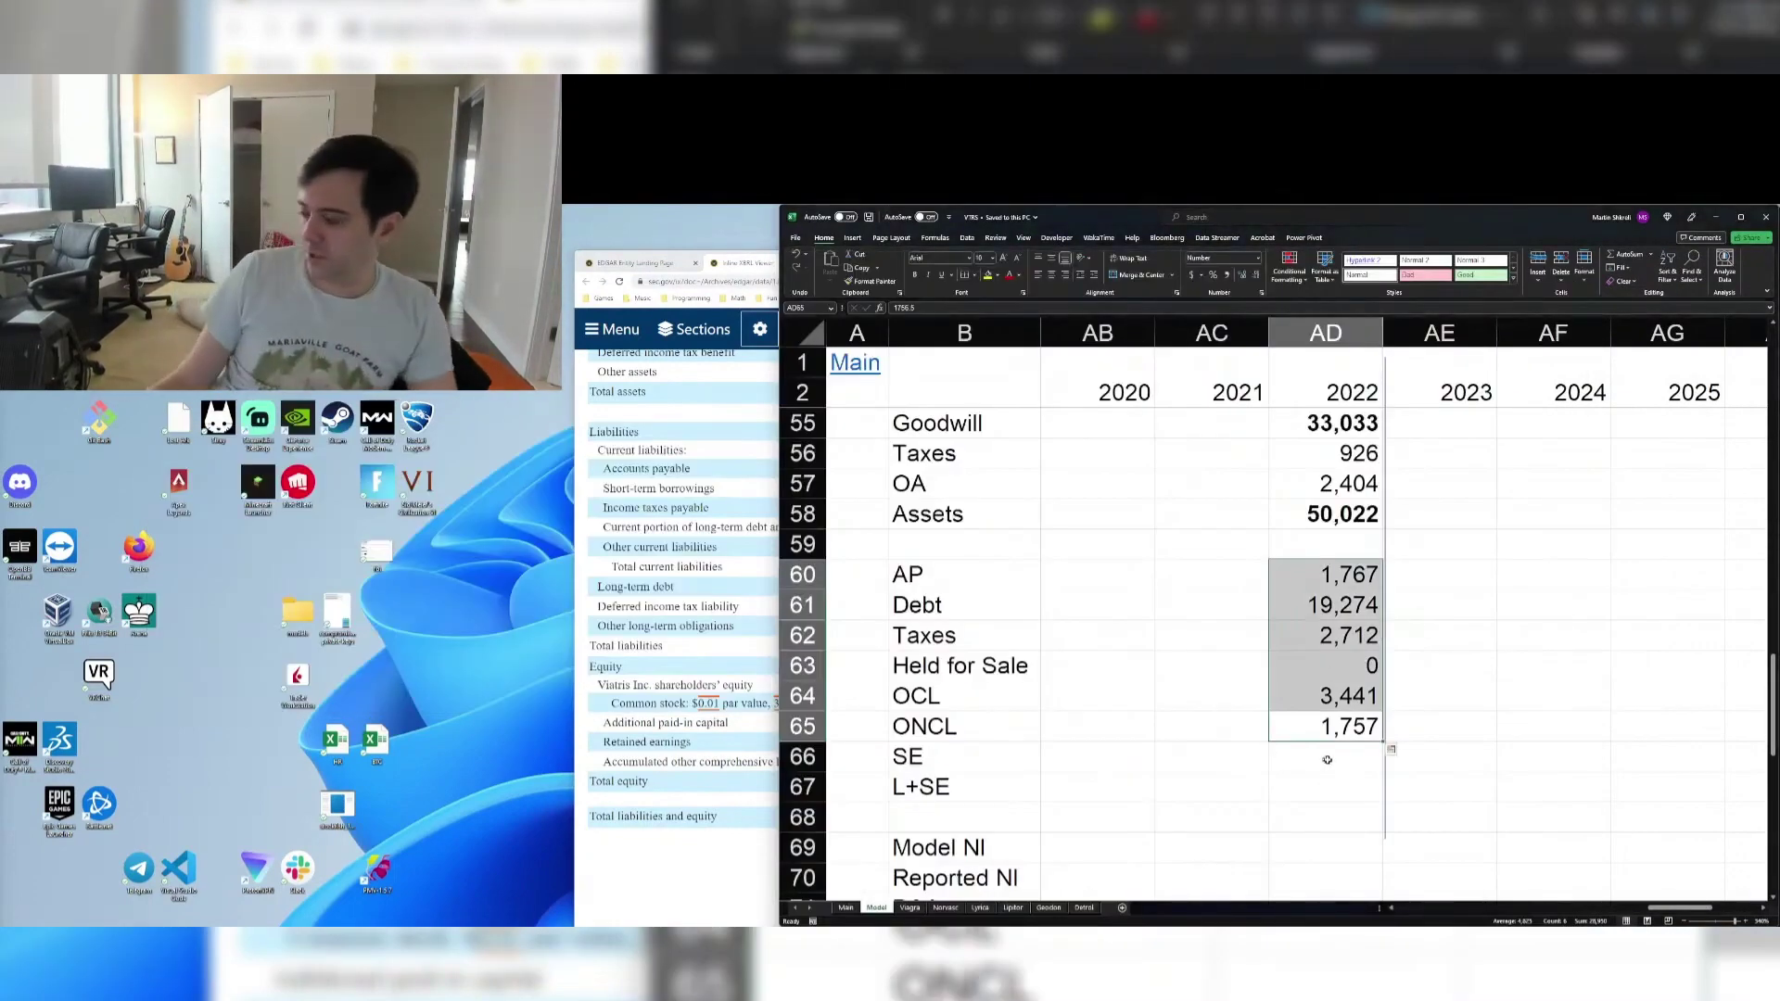
click(1376, 753)
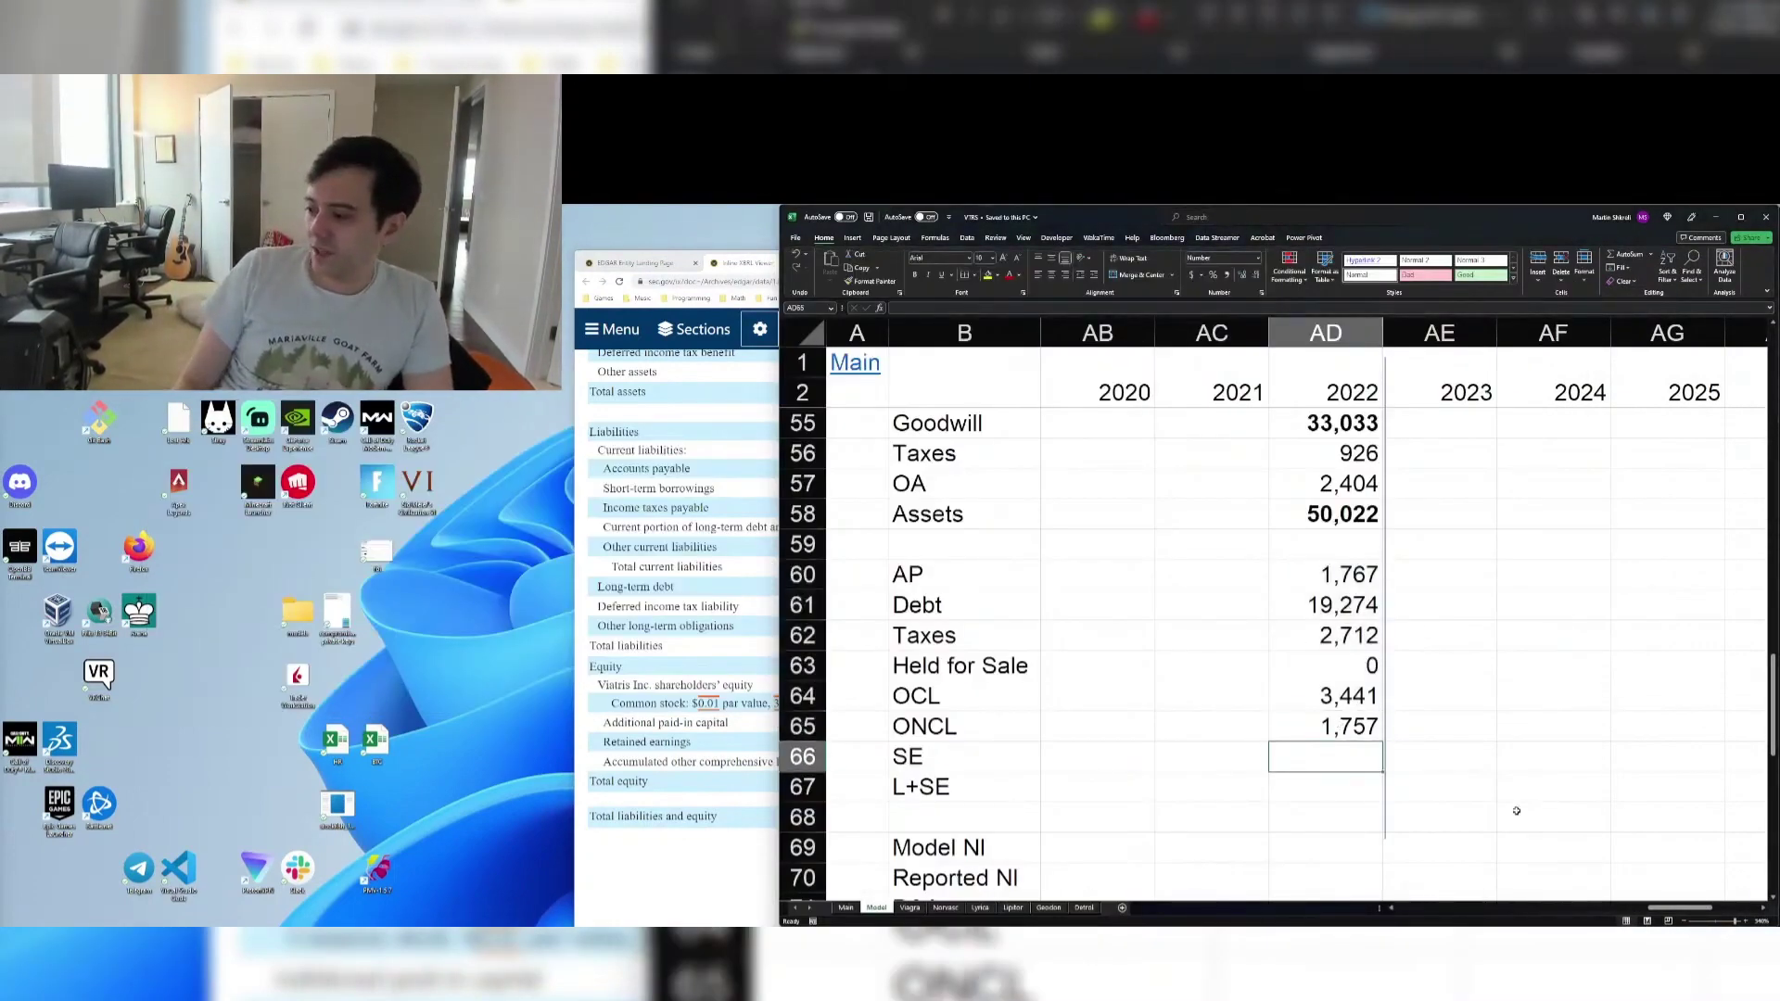
key(shift+space)
key(ctrl+plus)
Label the row 'Liabilities' and total AD60:AD65 as a bold 28,950
key(Home)
text(Liabilities)
click(1291, 751)
text(=sum()
key(Up)
key(shift+Up)
key(shift+Up)
key(shift+Up)
key(ctrl+Return)
key(ctrl+b)
click(1339, 517)
click(1321, 745)
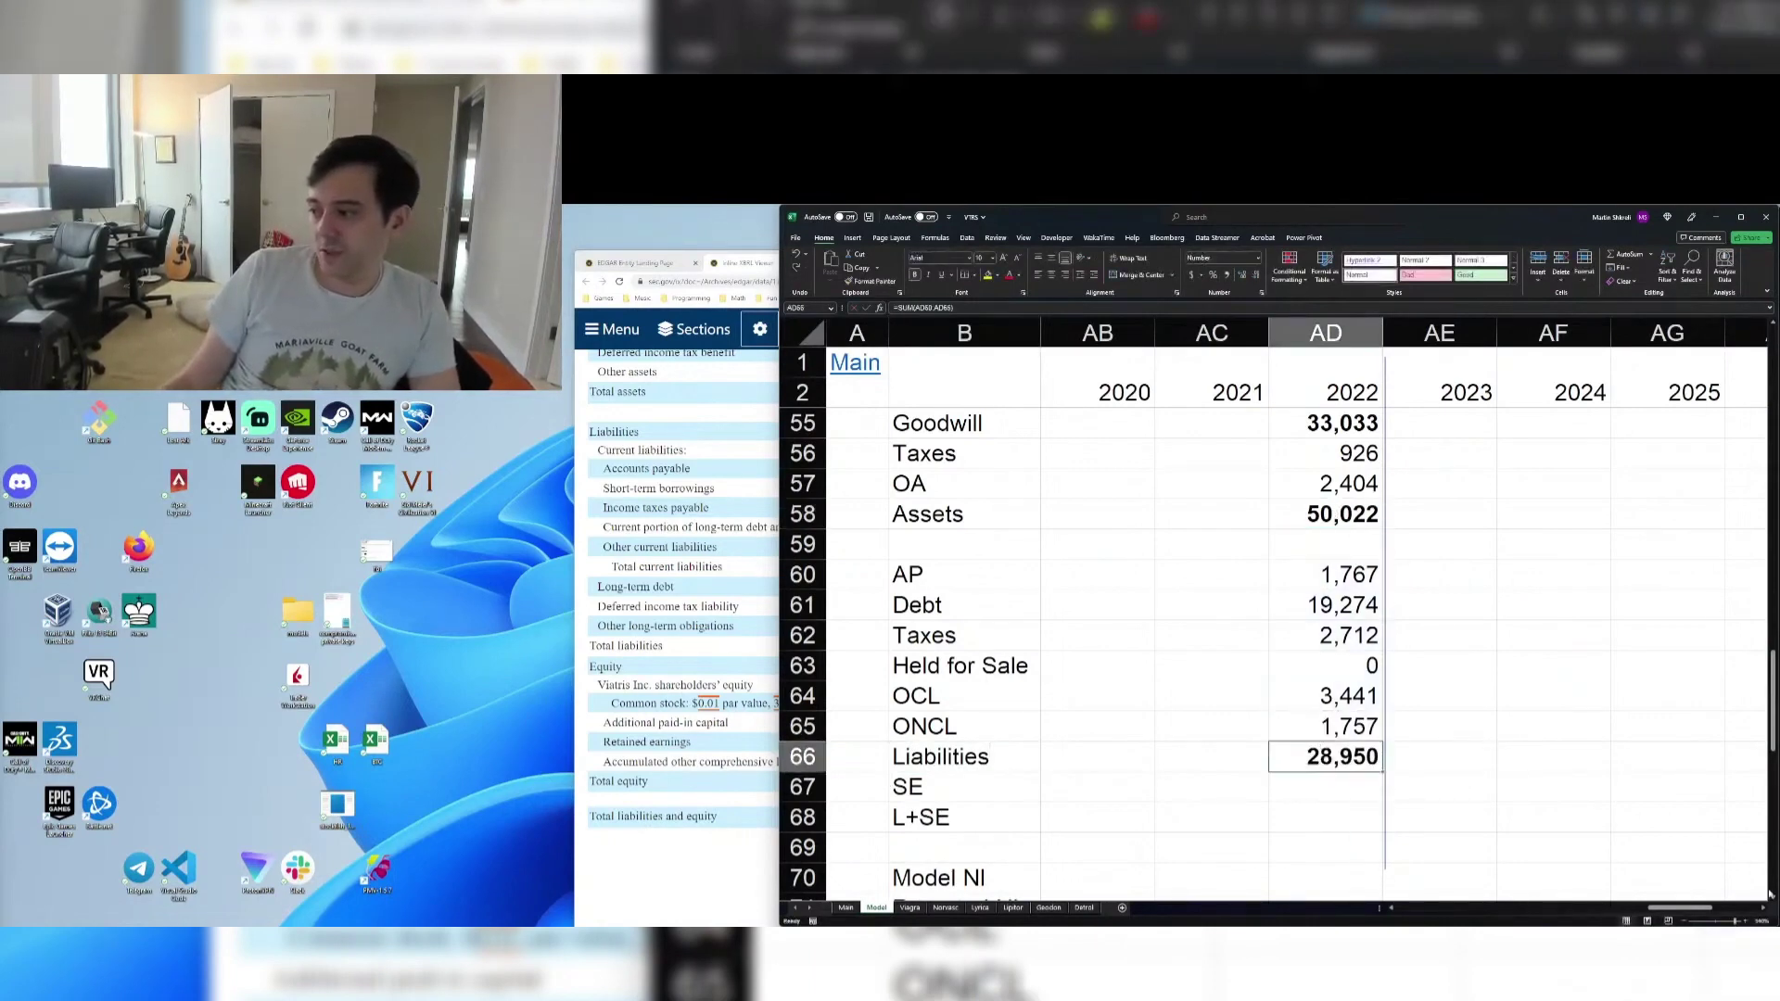
scroll(1189, 671, up, 1)
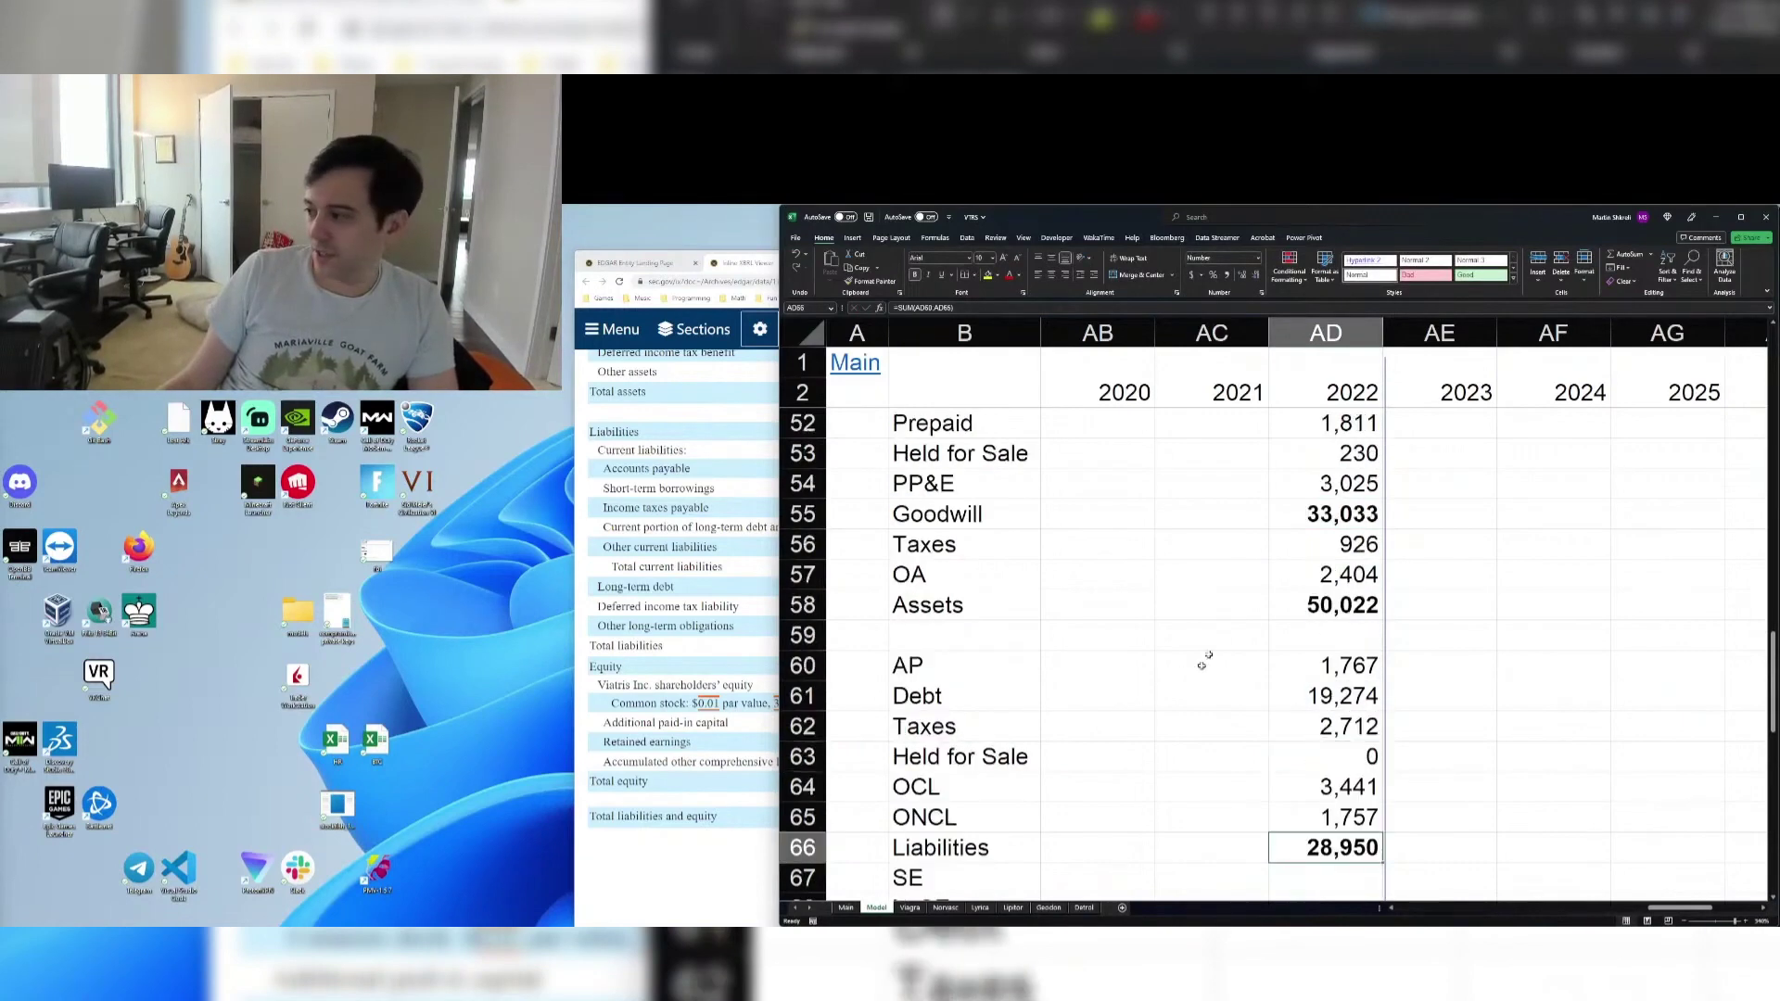
click(1317, 527)
key(Delete)
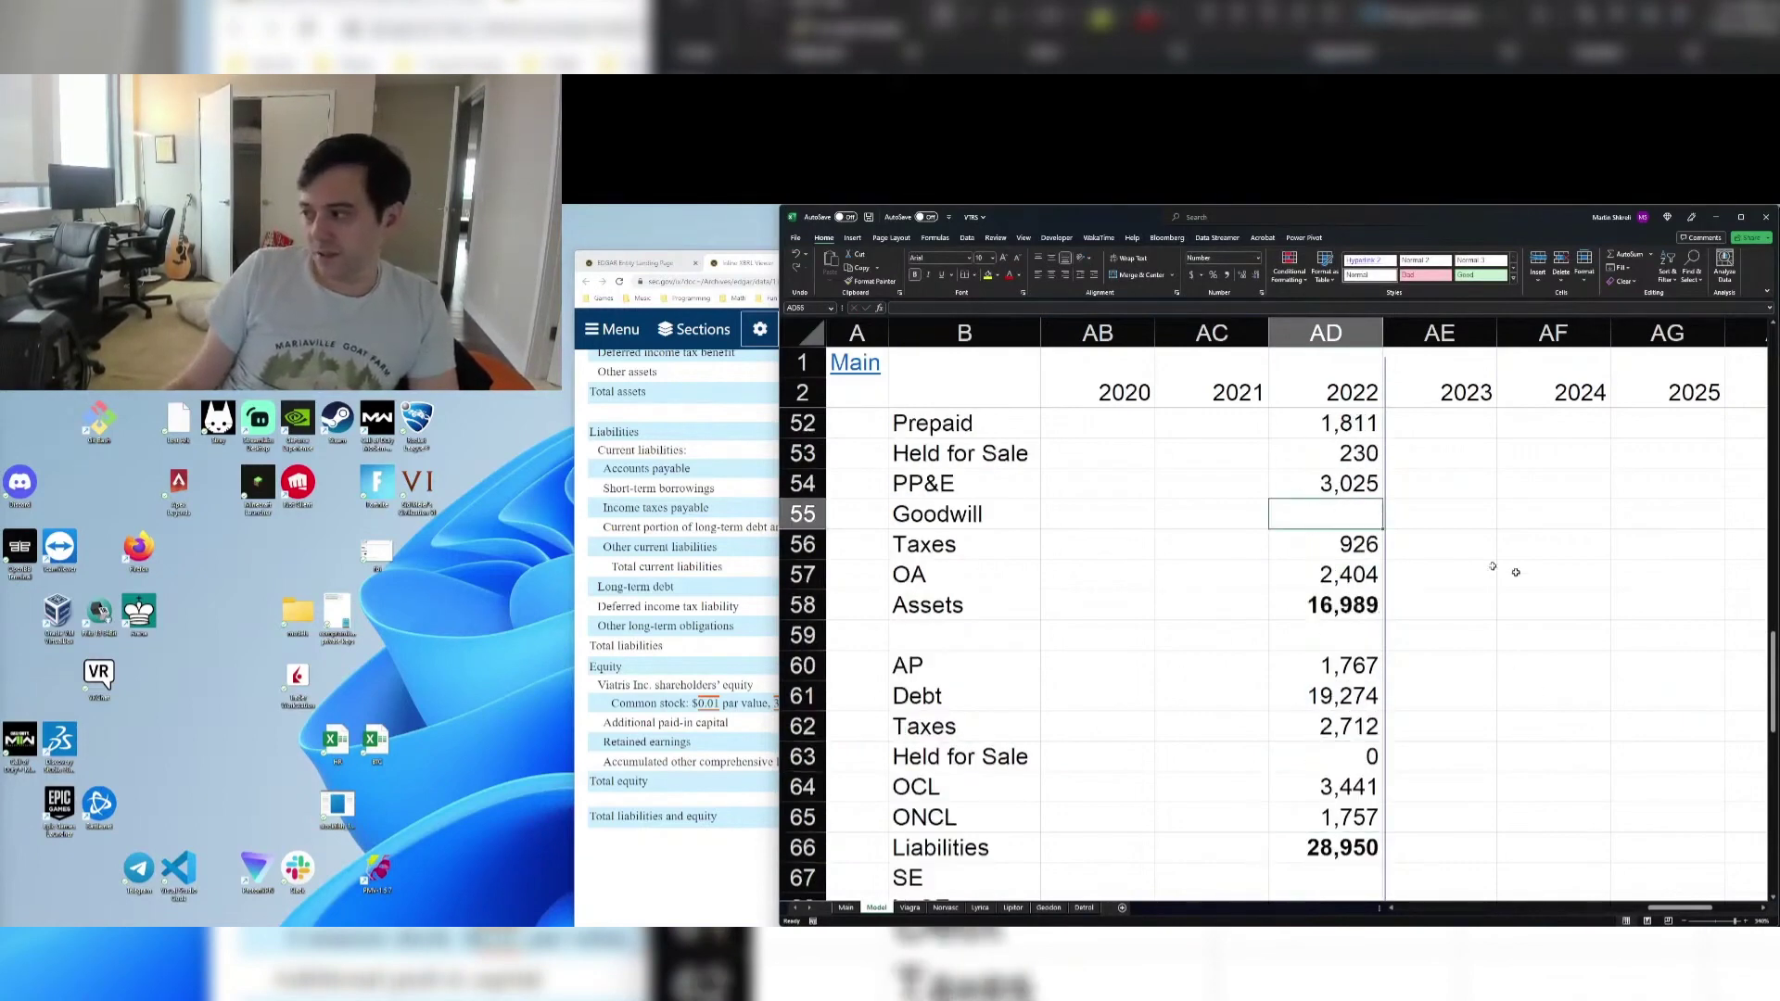
scroll(1235, 543, down, 1)
key(Down)
key(Down)
key(Down)
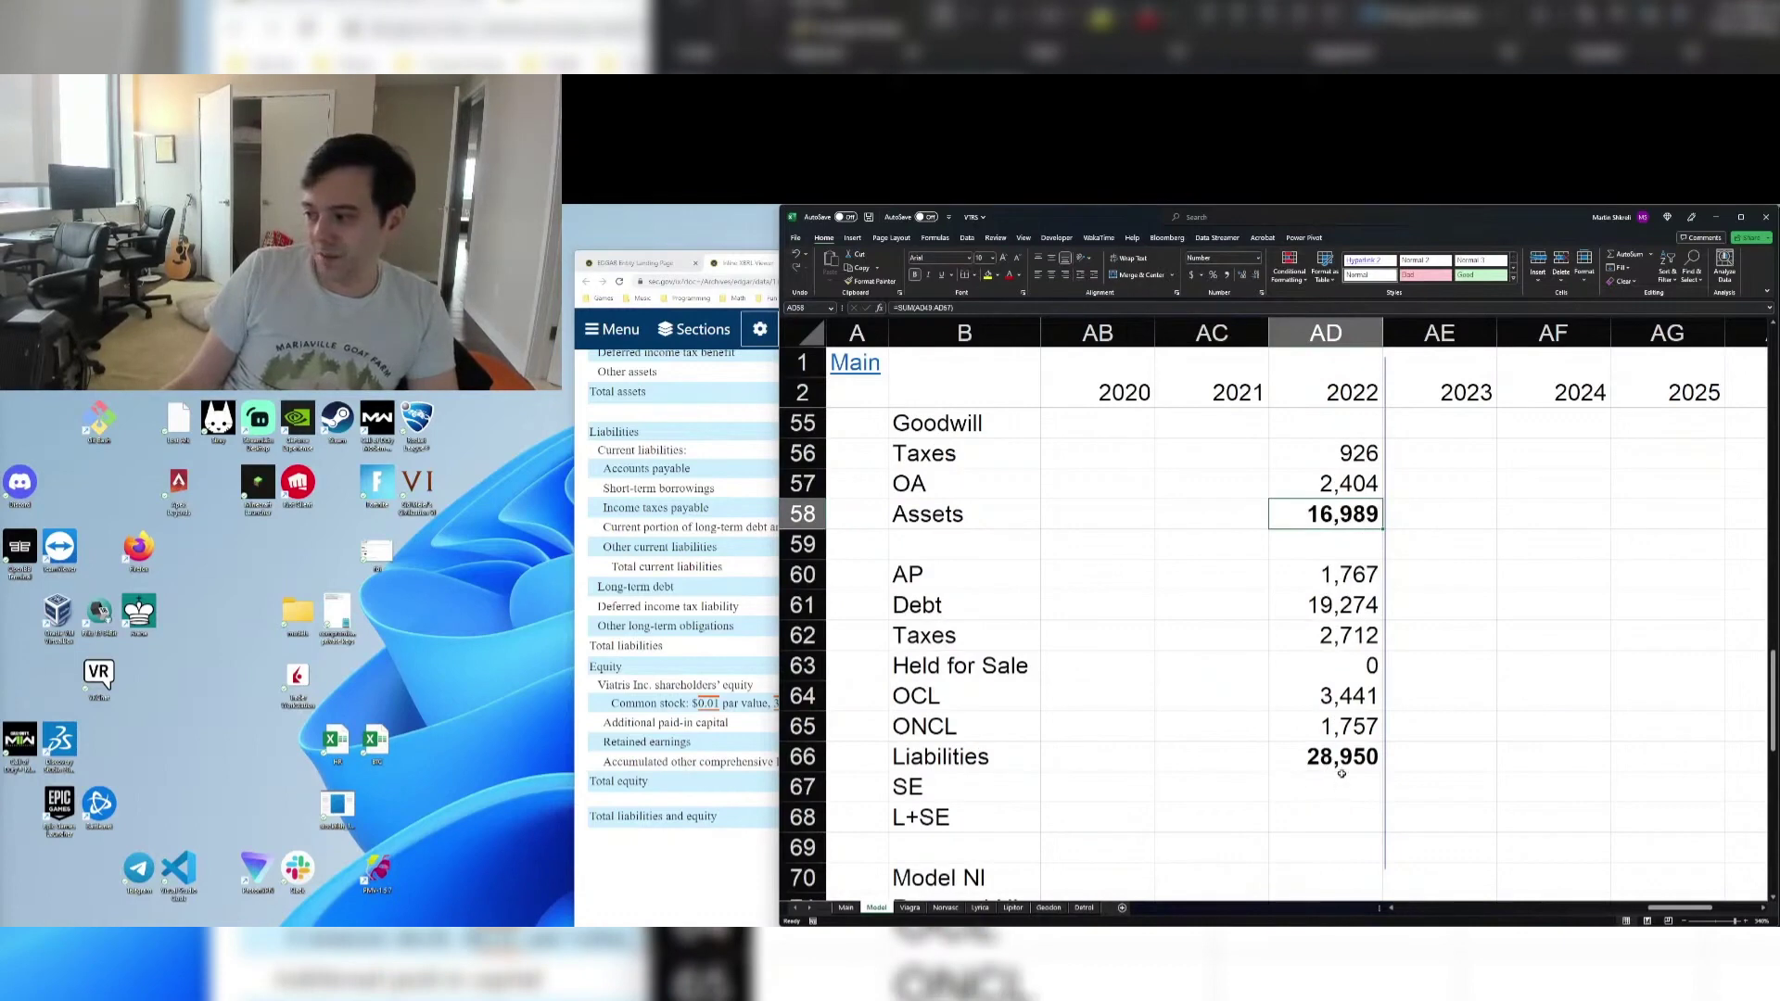
scroll(1521, 806, down, 1)
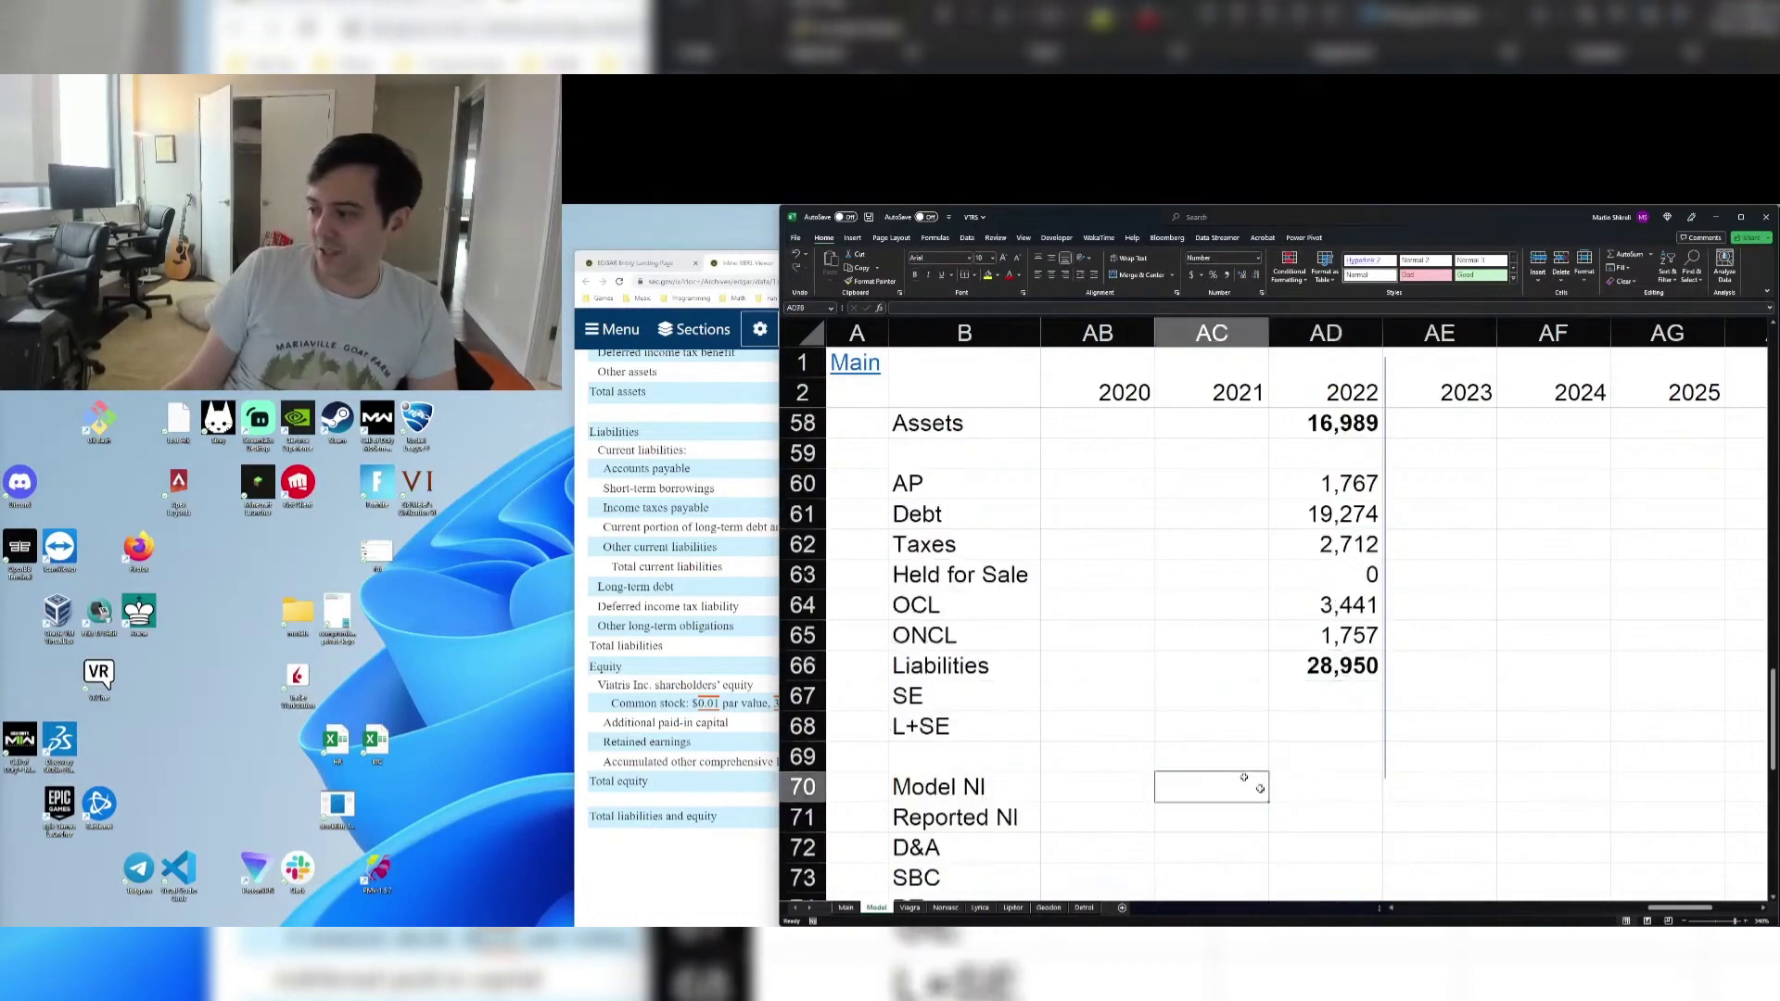
drag(1212, 786, 1669, 786)
key(ctrl+plus)
key(ctrl+plus)
key(ctrl+plus)
key(Home)
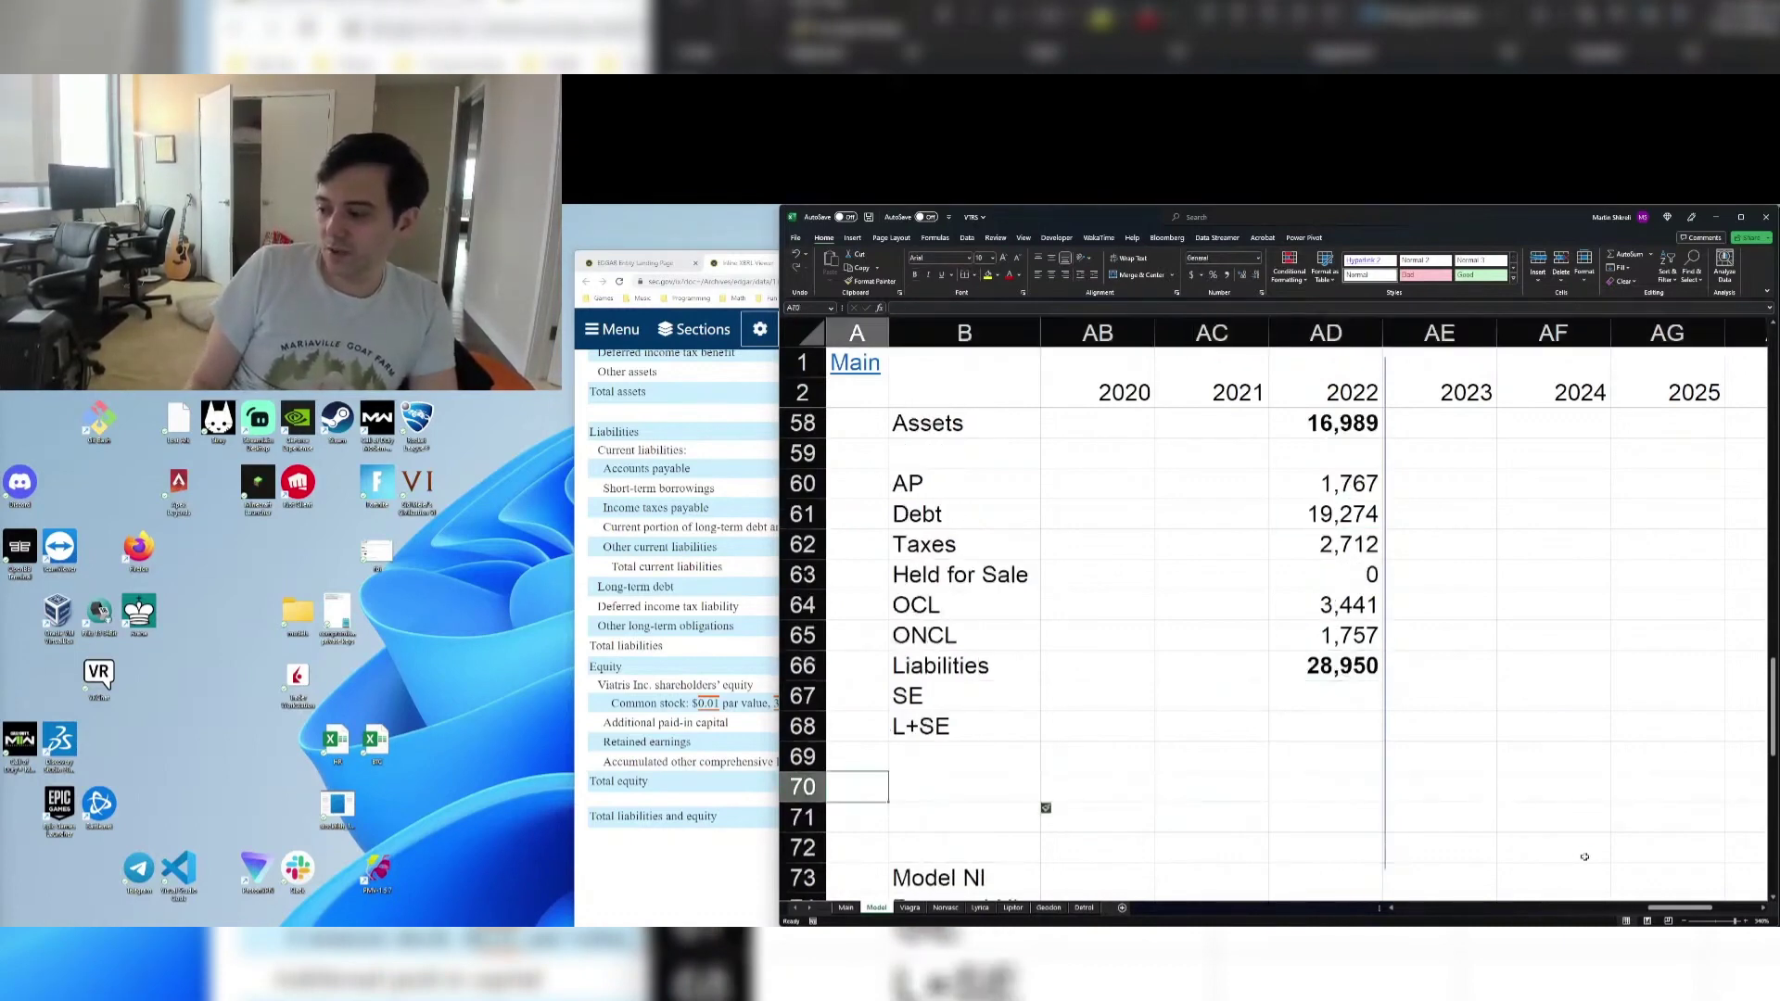
key(Right)
text(Book Value)
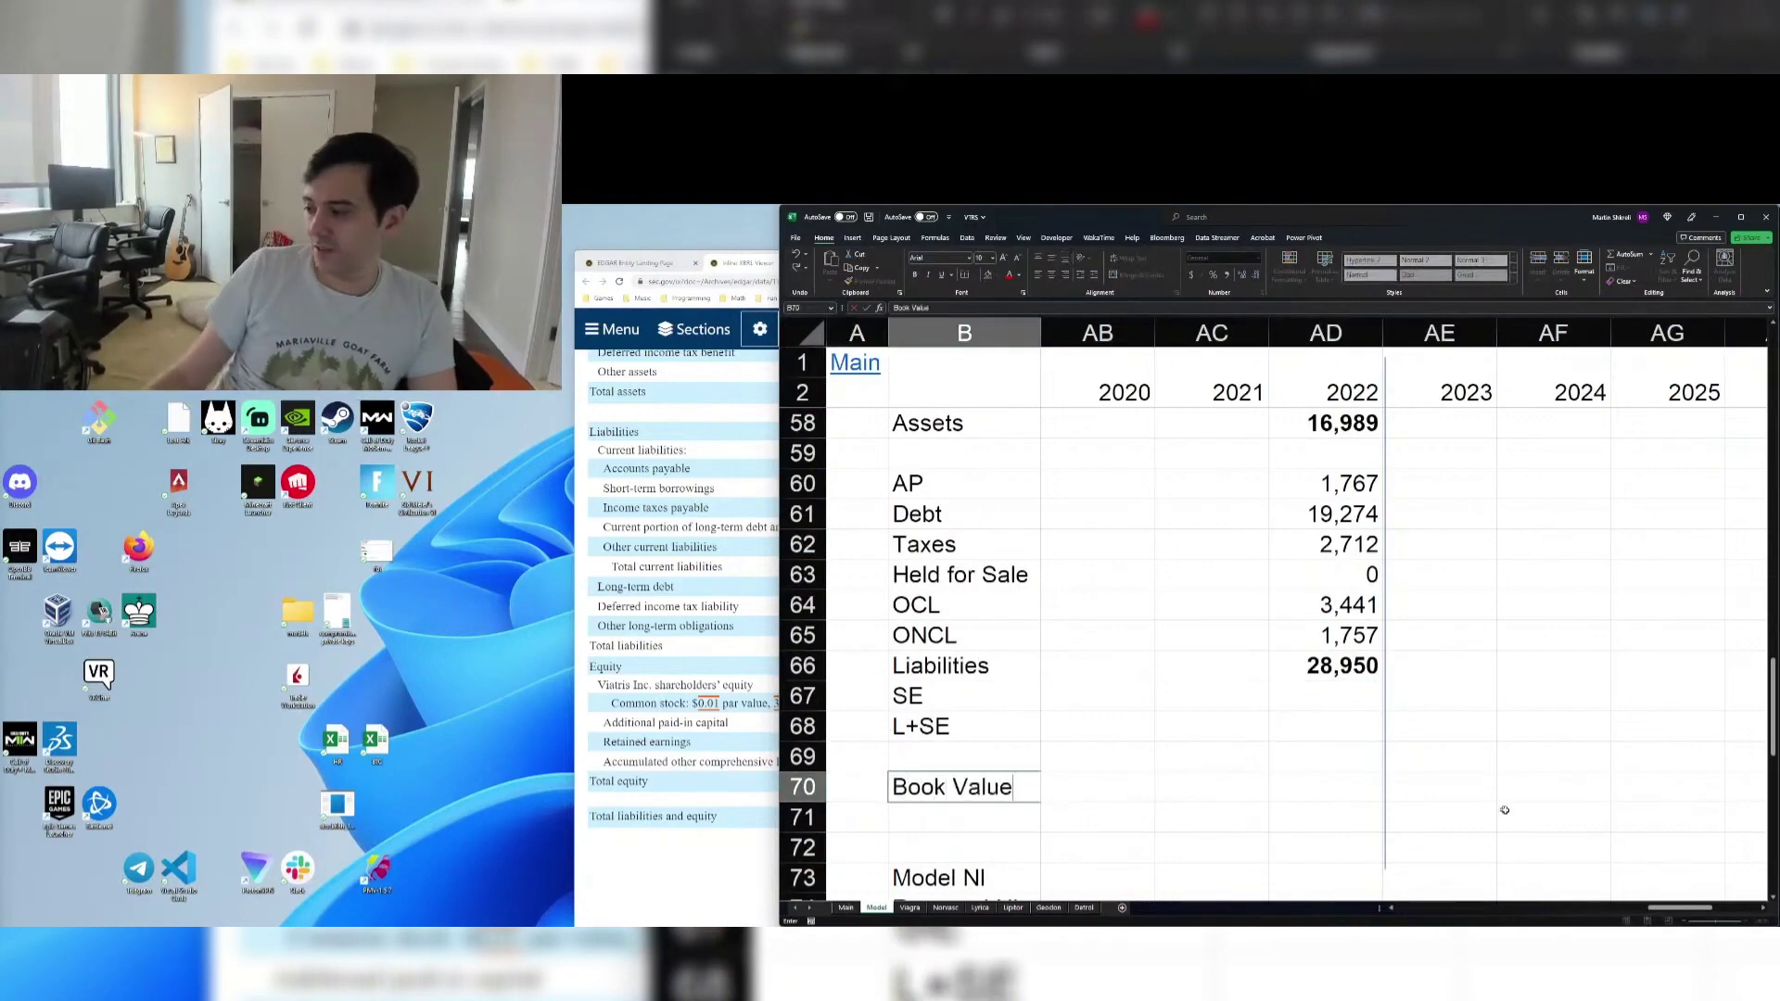
key(Tab)
key(Tab)
key(Tab)
scroll(1373, 657, up, 3)
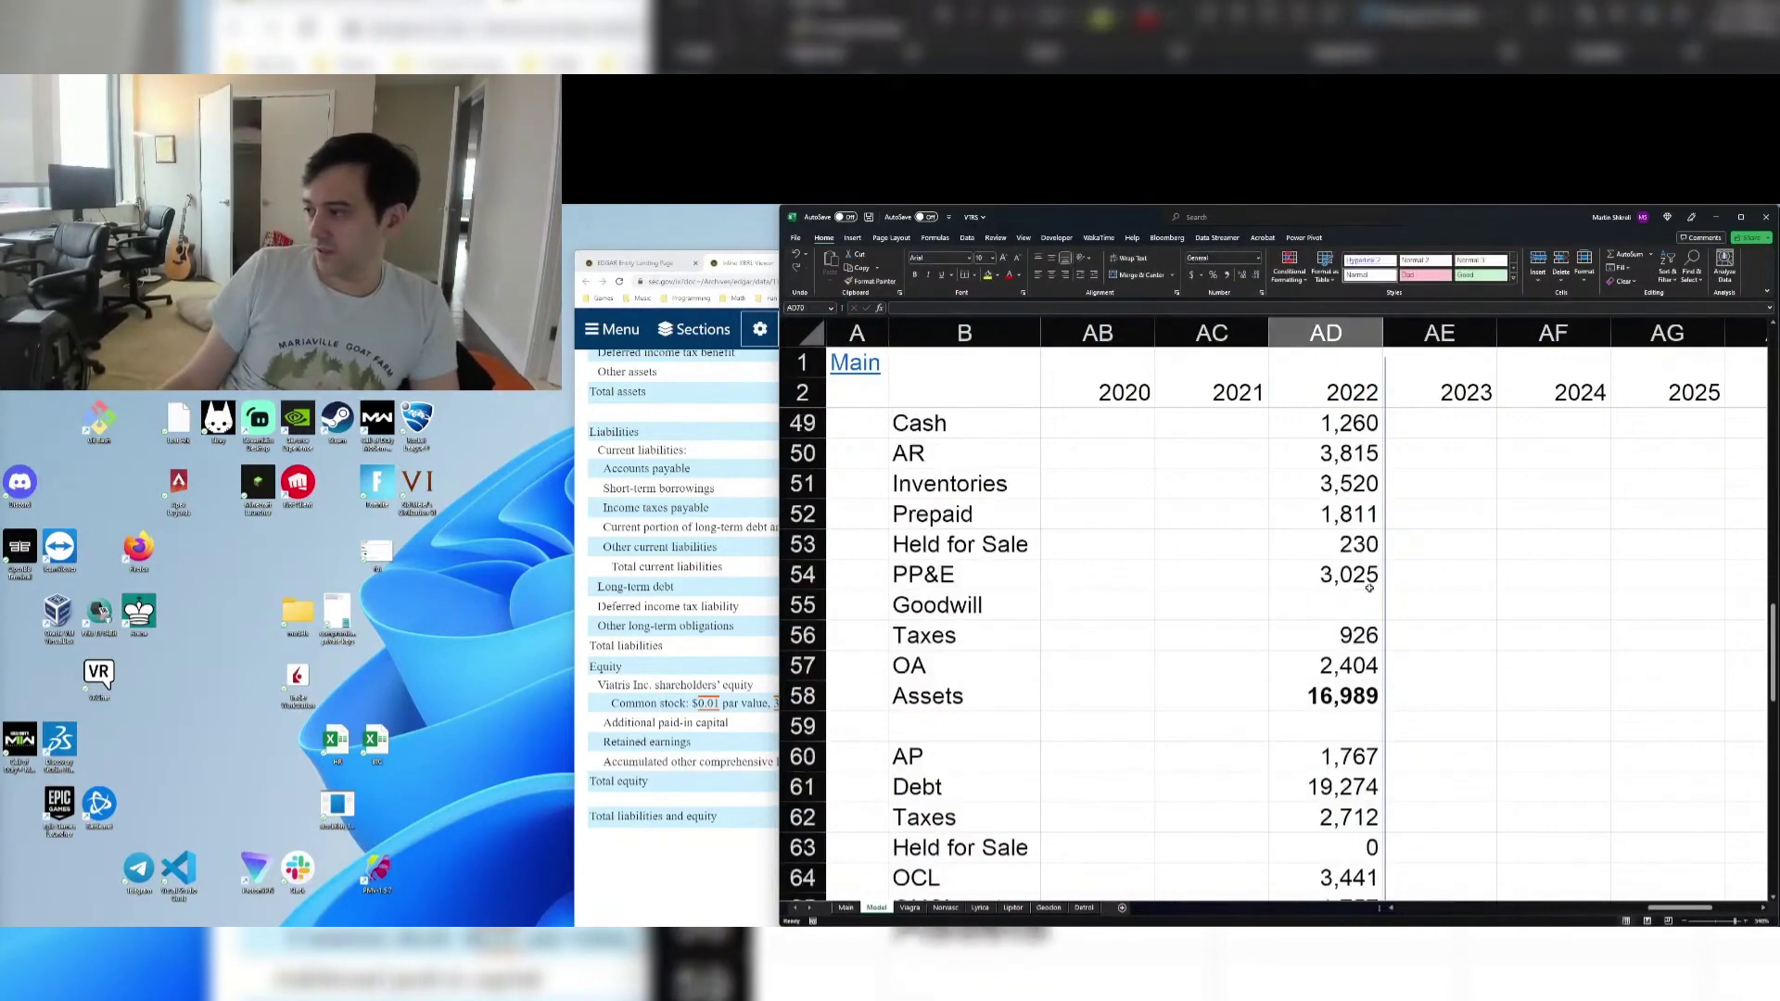
key(shift+space)
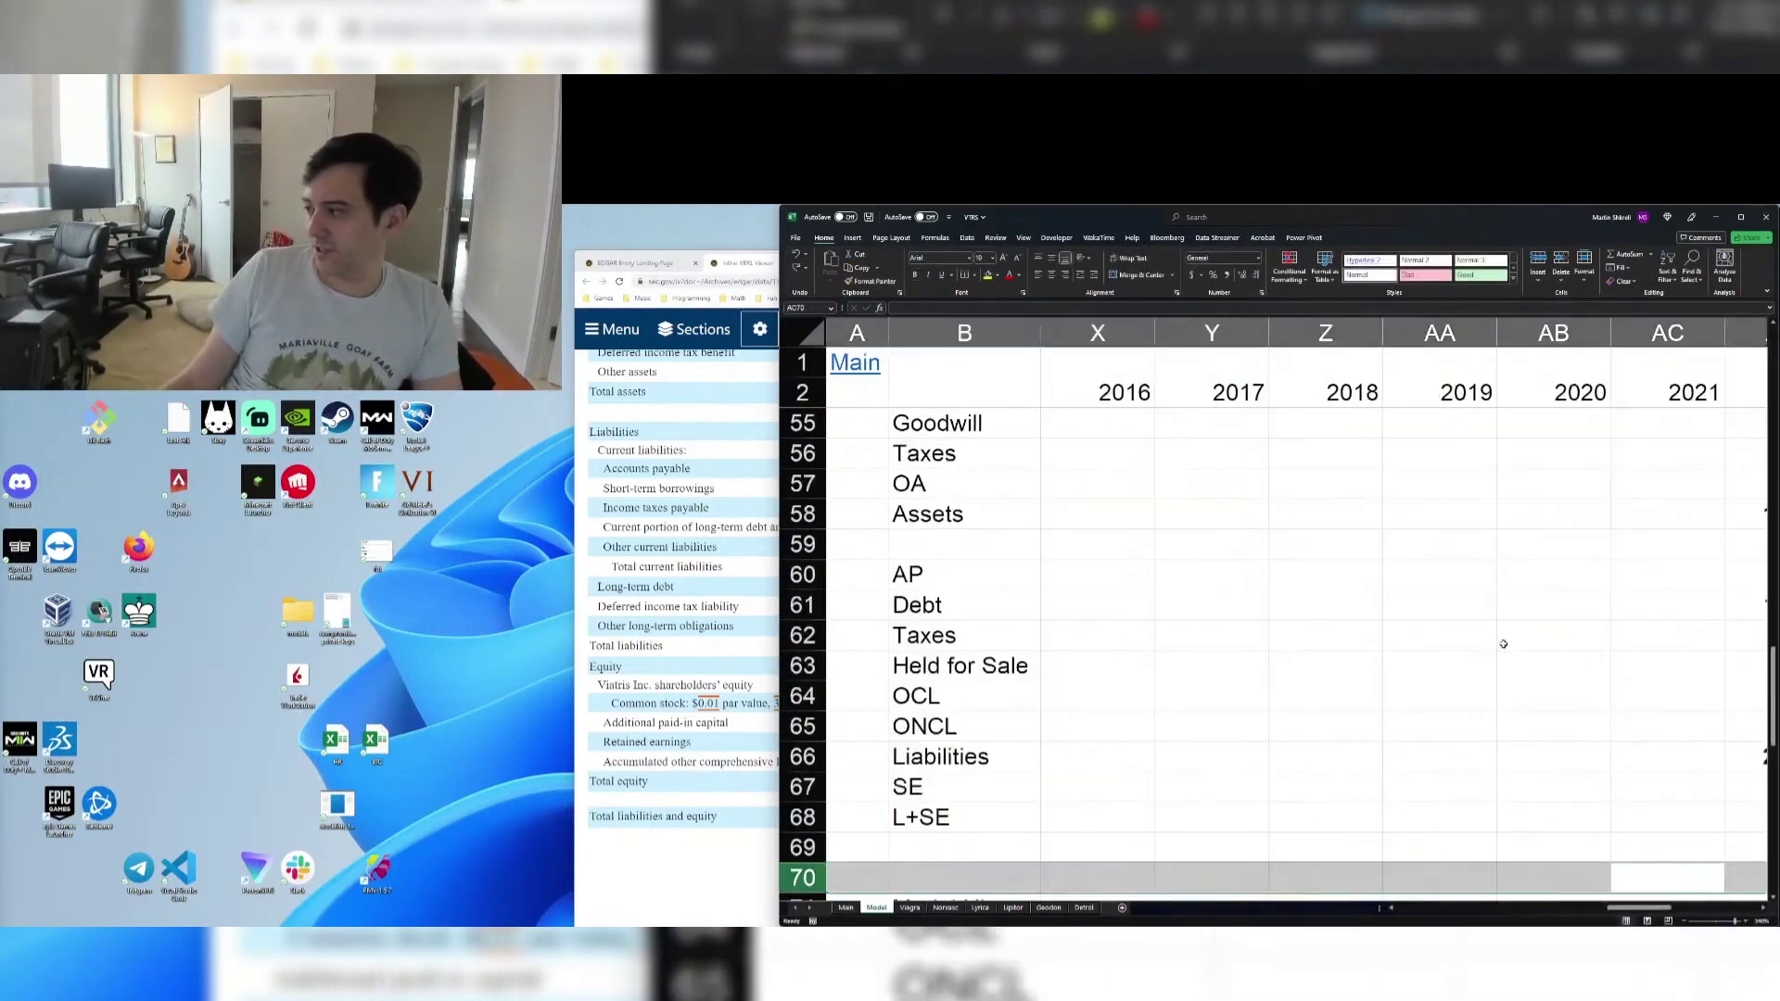
key(ctrl+minus)
scroll(1465, 668, down, 1)
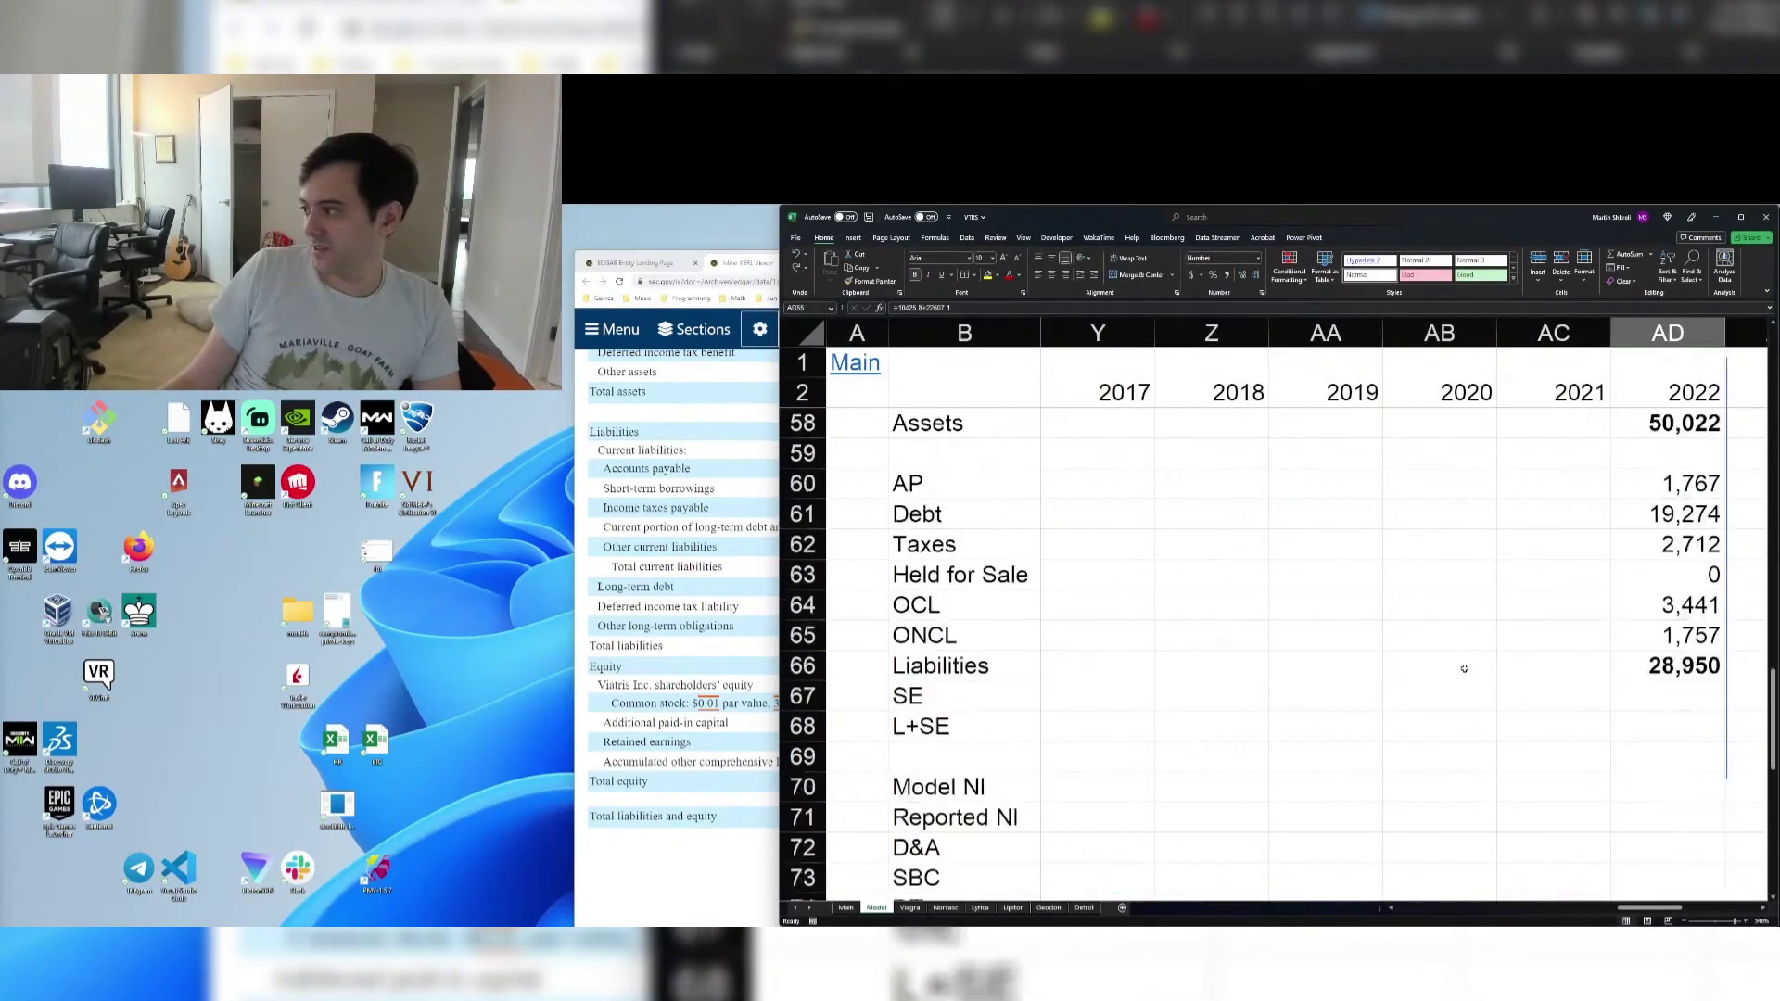
Insert three blank rows below the L+SE row
click(1407, 696)
key(shift+space)
key(Down)
key(shift+space)
key(Down)
key(Down)
key(shift+space)
key(ctrl+shift+plus)
key(ctrl+shift+plus)
key(ctrl+shift+plus)
key(Down)
Label the new rows 'Book Value' and 'Tangible Book Value' and widen column B
key(Home)
key(Right)
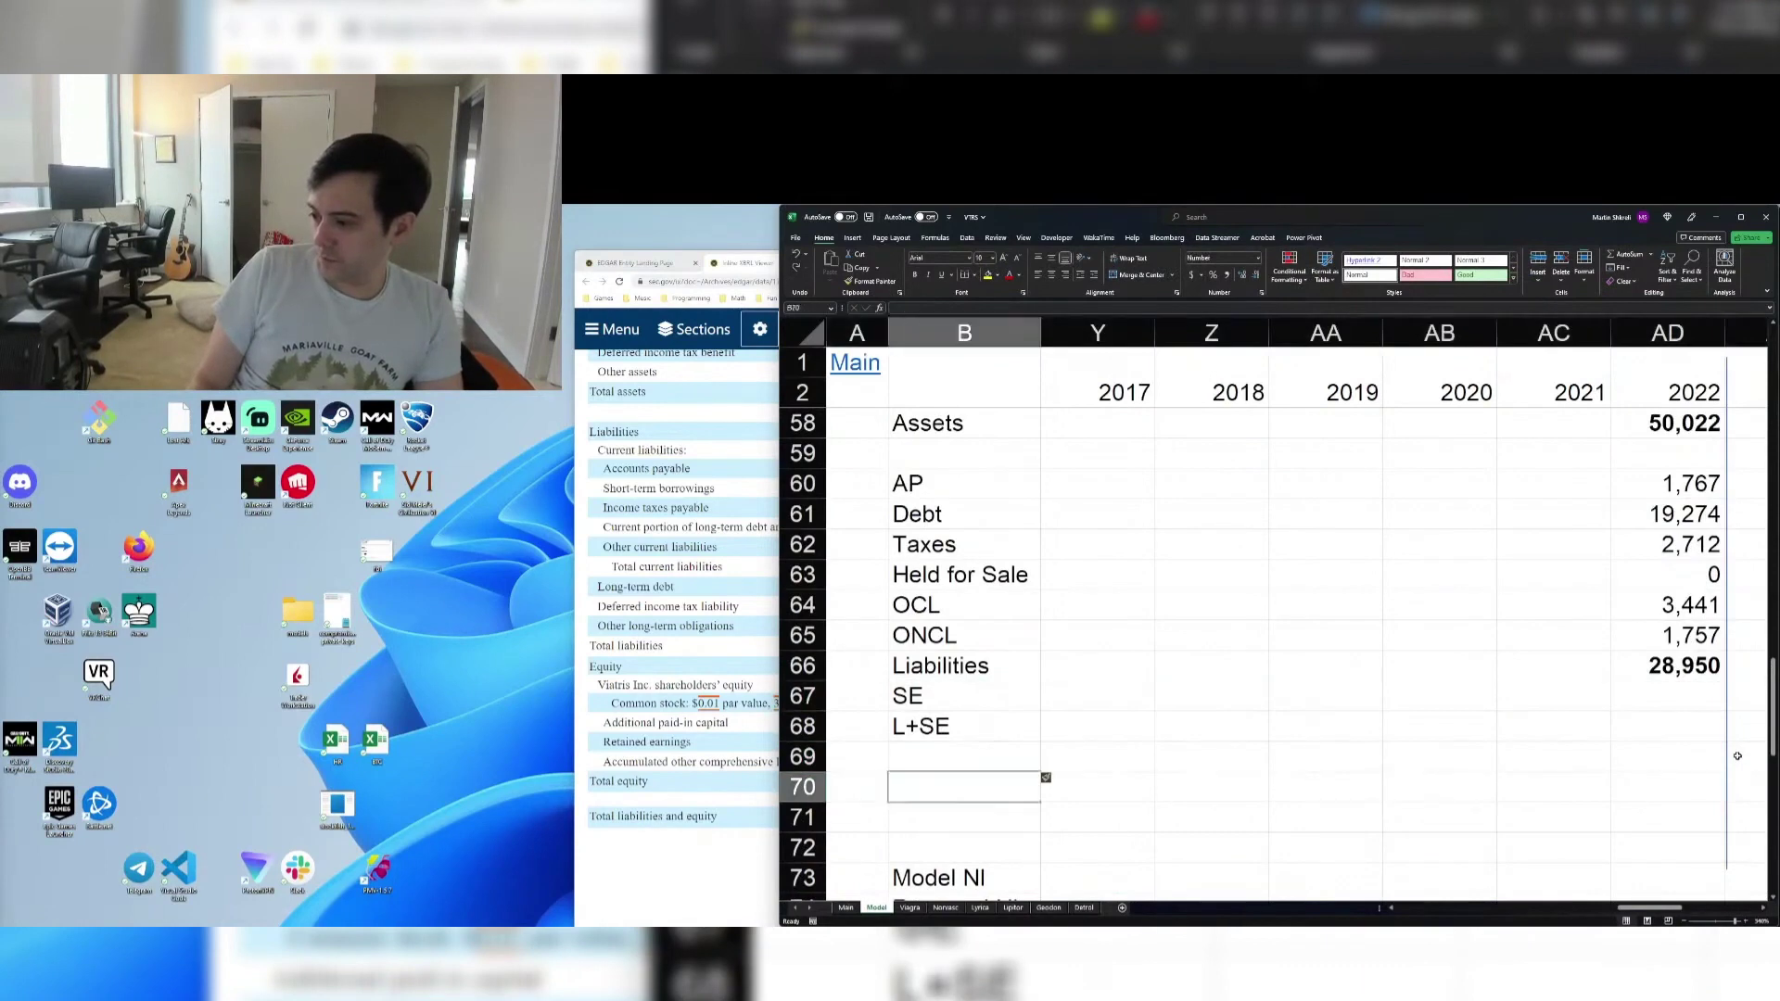
key(Return)
text(Tang)
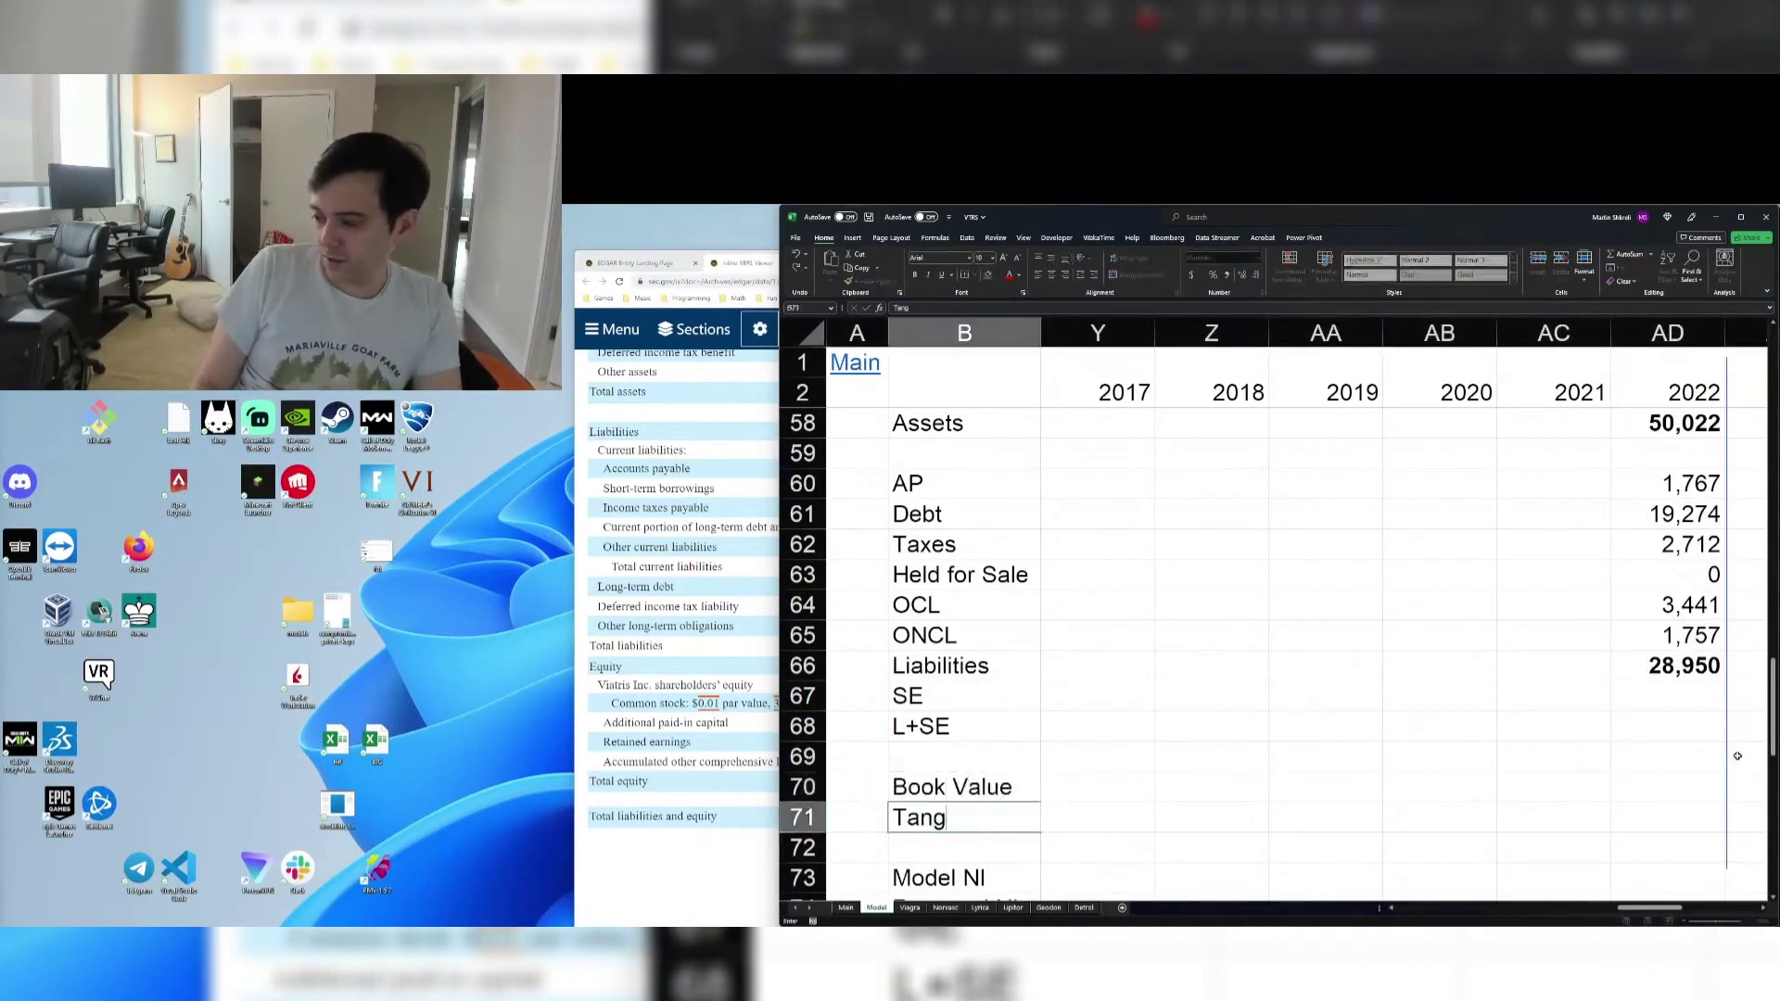
text(ible Book V)
text(alue)
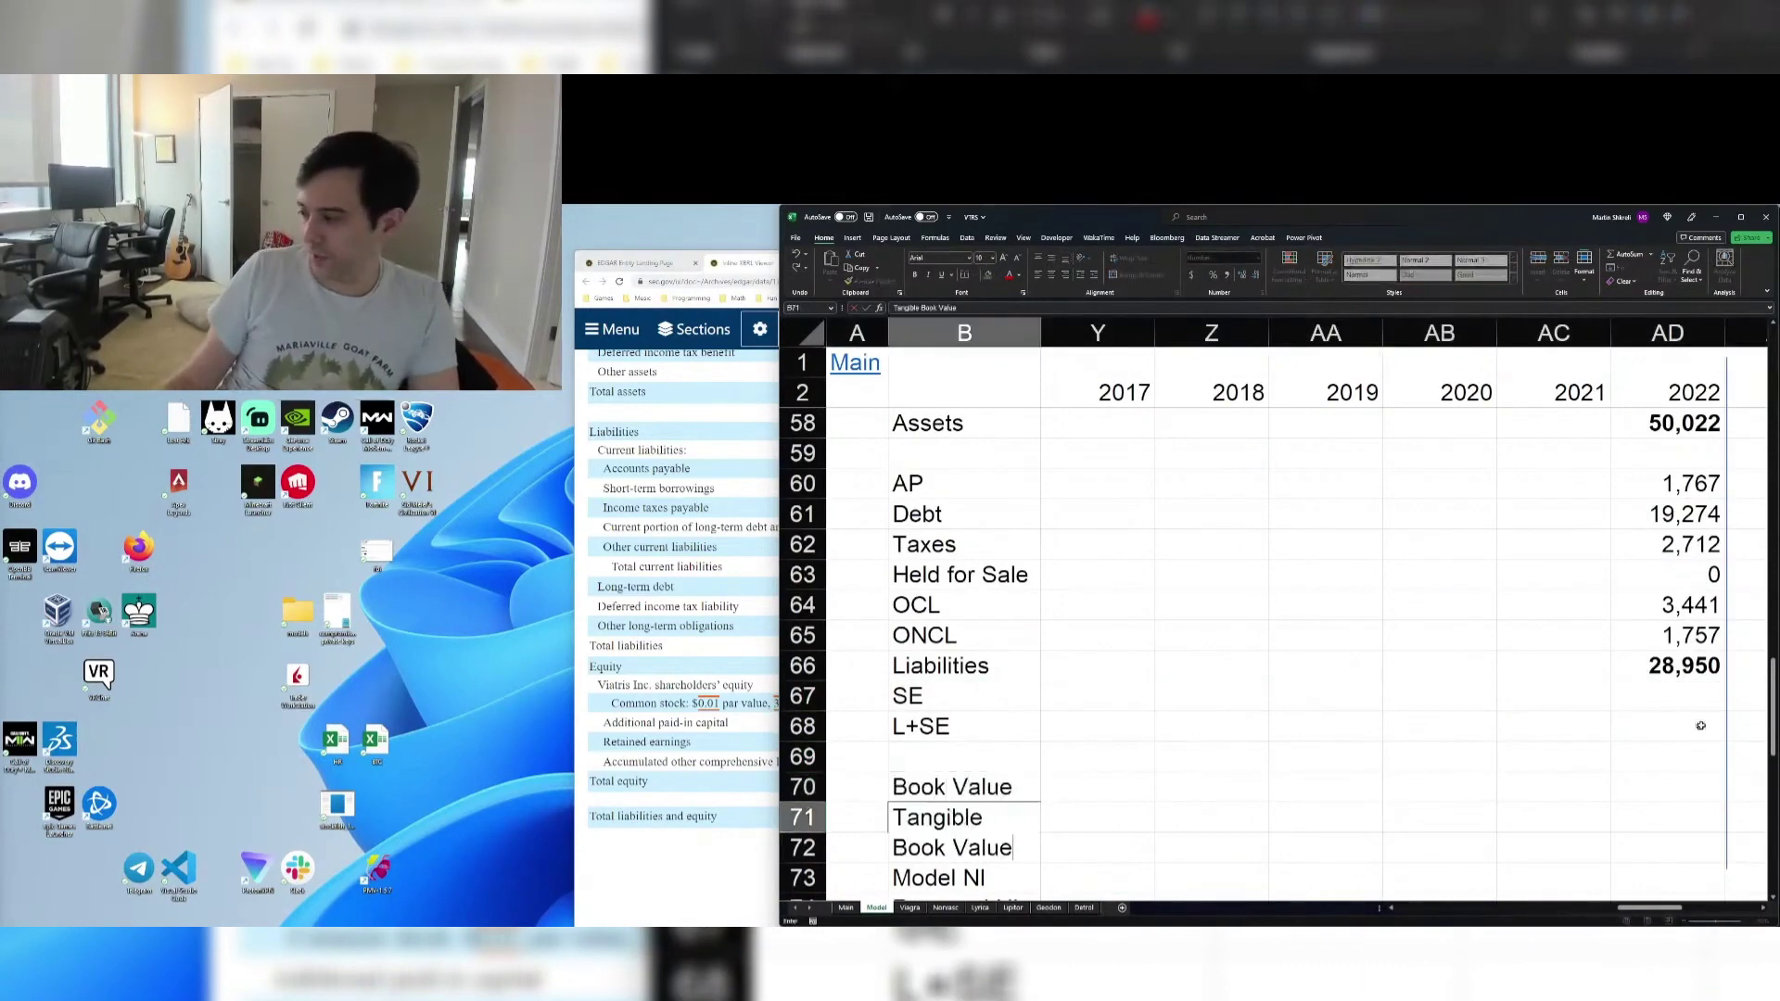
click(1665, 786)
key(Right)
key(Right)
key(Right)
ctrl+scroll(1465, 647, down, 2)
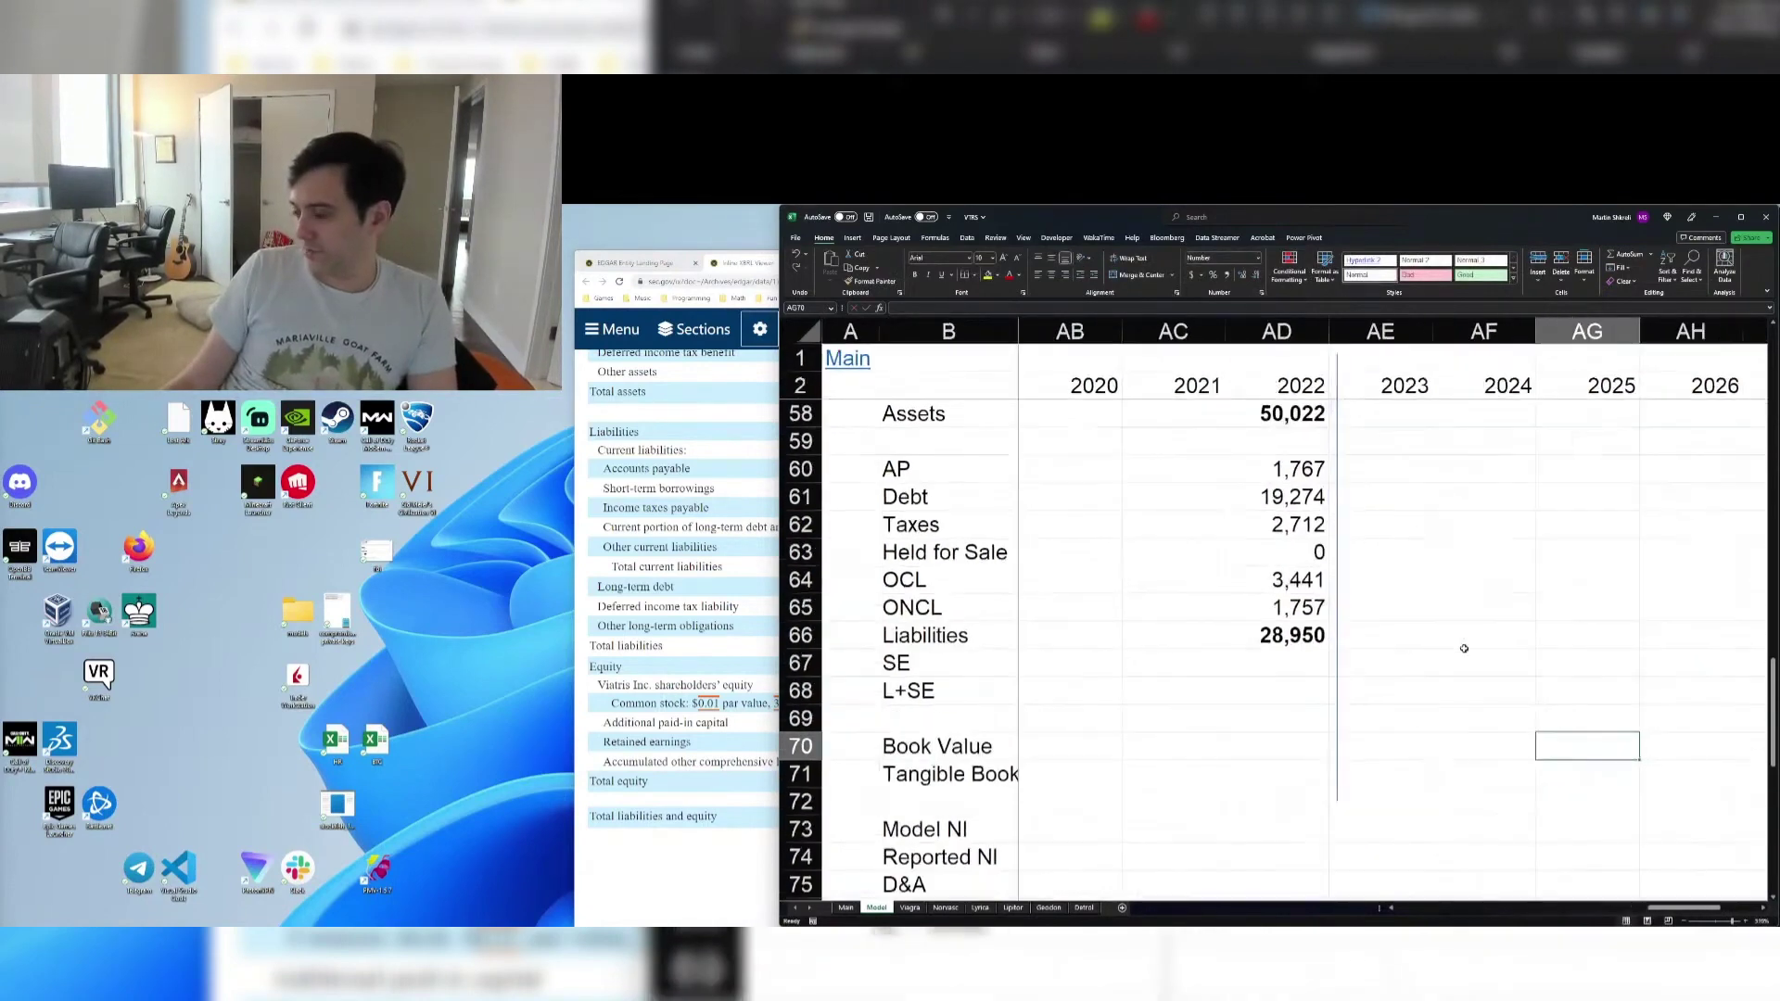
ctrl+scroll(1462, 650, down, 1)
click(965, 551)
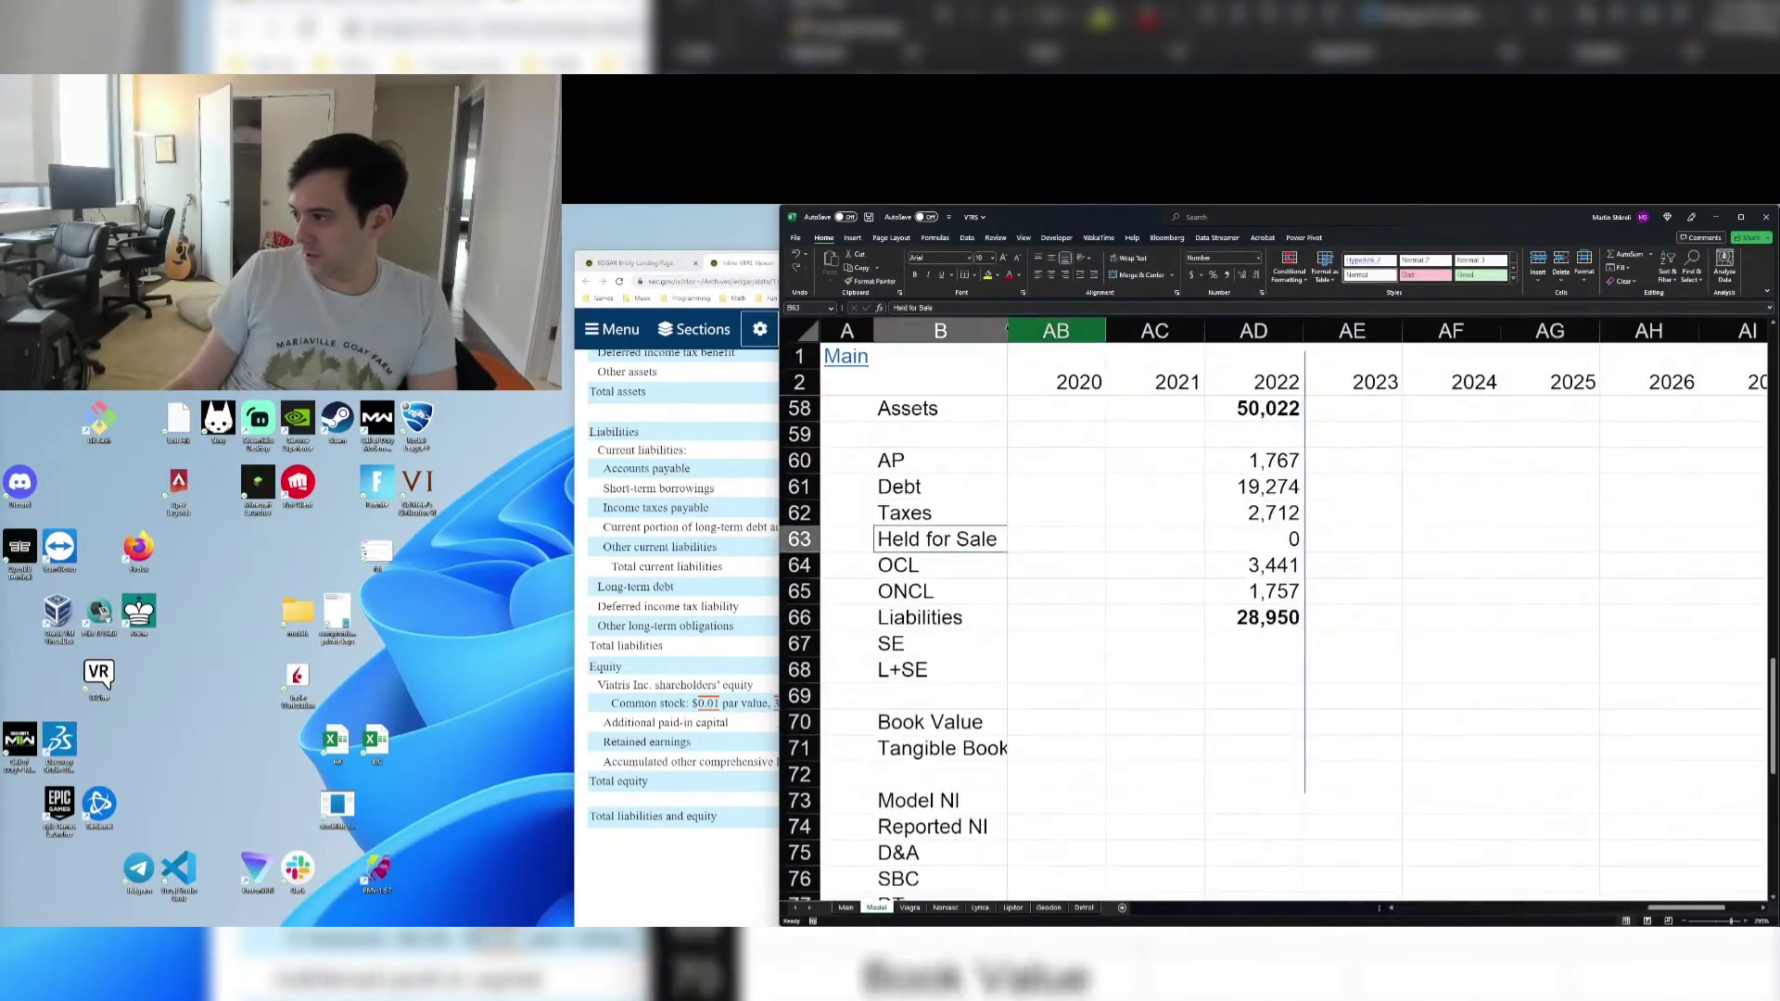
click(962, 382)
drag(1002, 324, 1054, 329)
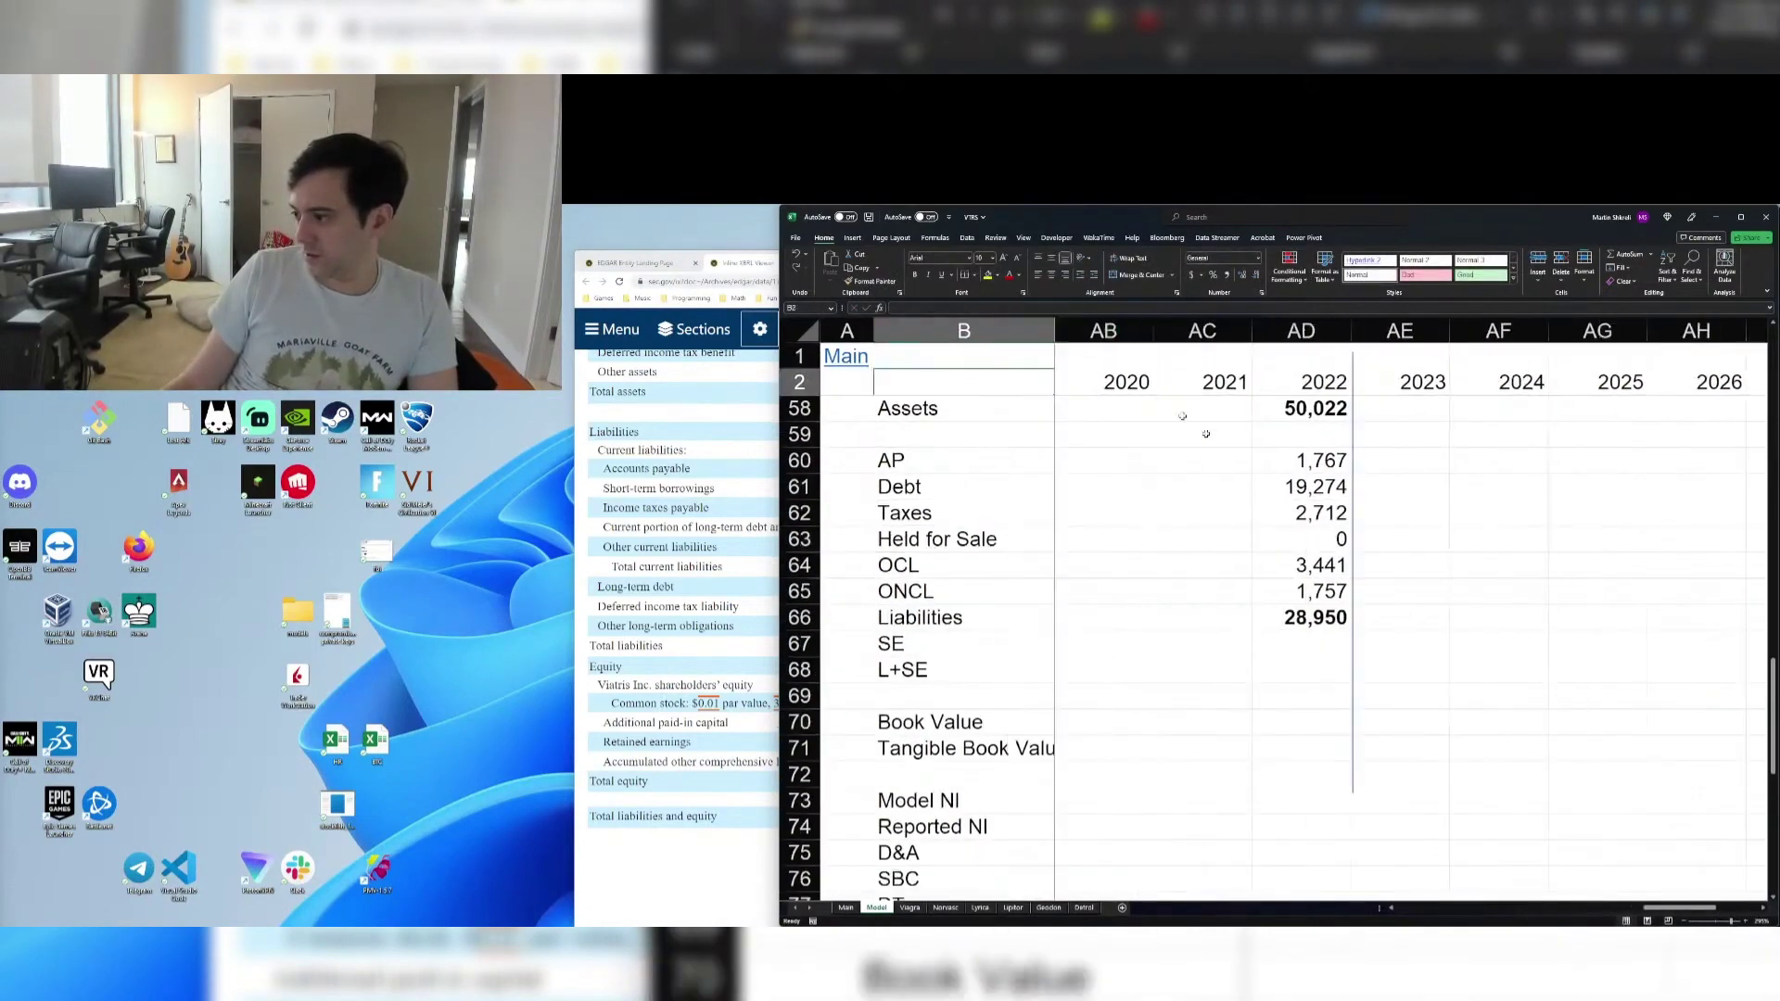
Enter 2022 Book Value as =AD58-AD66, giving 21,072, in bold
click(1275, 714)
scroll(1576, 798, up, 1)
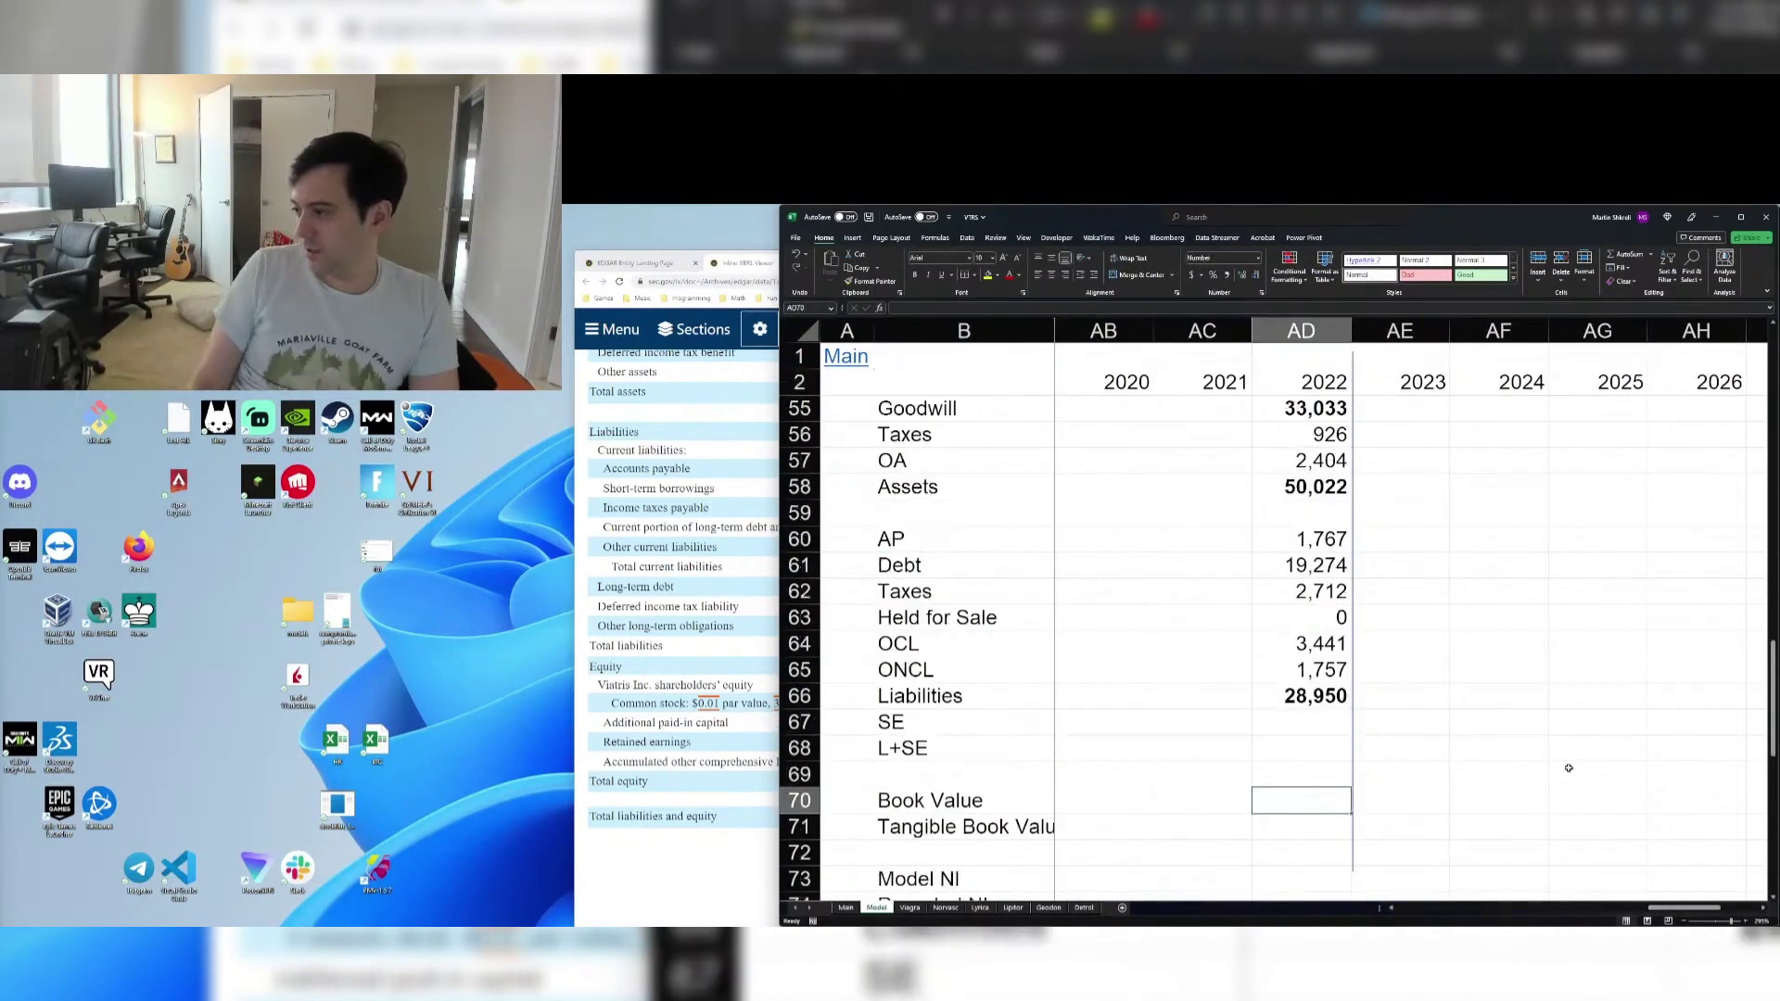
text(=)
key(Up)
key(Up)
key(Up)
key(Up)
key(Up)
text(-)
key(Up)
key(Up)
key(Up)
key(Down)
key(Down)
key(Down)
key(Return)
Enter 2022 Tangible Book Value as =AD70-AD55, giving -11,961
key(Up)
key(ctrl+b)
key(ctrl+b)
key(Down)
text(=)
key(Up)
key(Up)
key(Up)
key(Down)
key(Down)
key(Up)
key(Up)
key(Up)
key(Up)
key(Up)
key(Up)
key(Up)
key(Up)
key(Return)
key(Up)
key(ctrl+b)
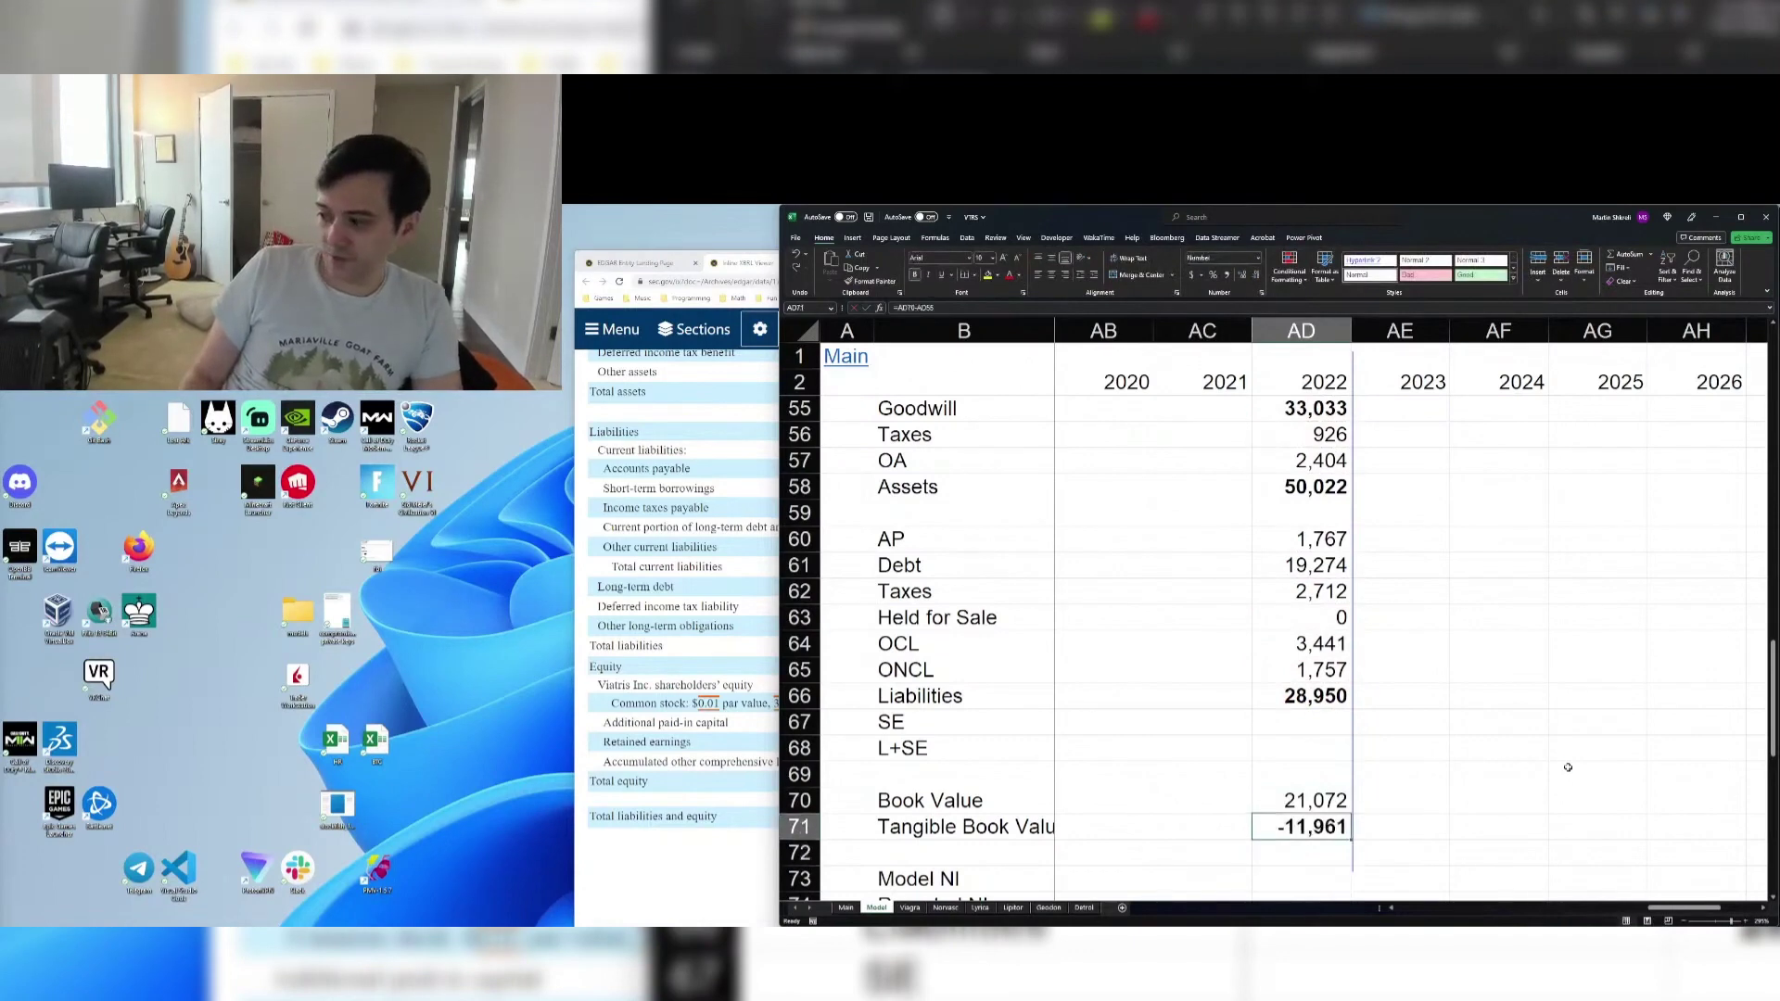
key(ctrl+b)
Widen column B to fit 'Tangible Book Value' and check both formulas
click(902, 697)
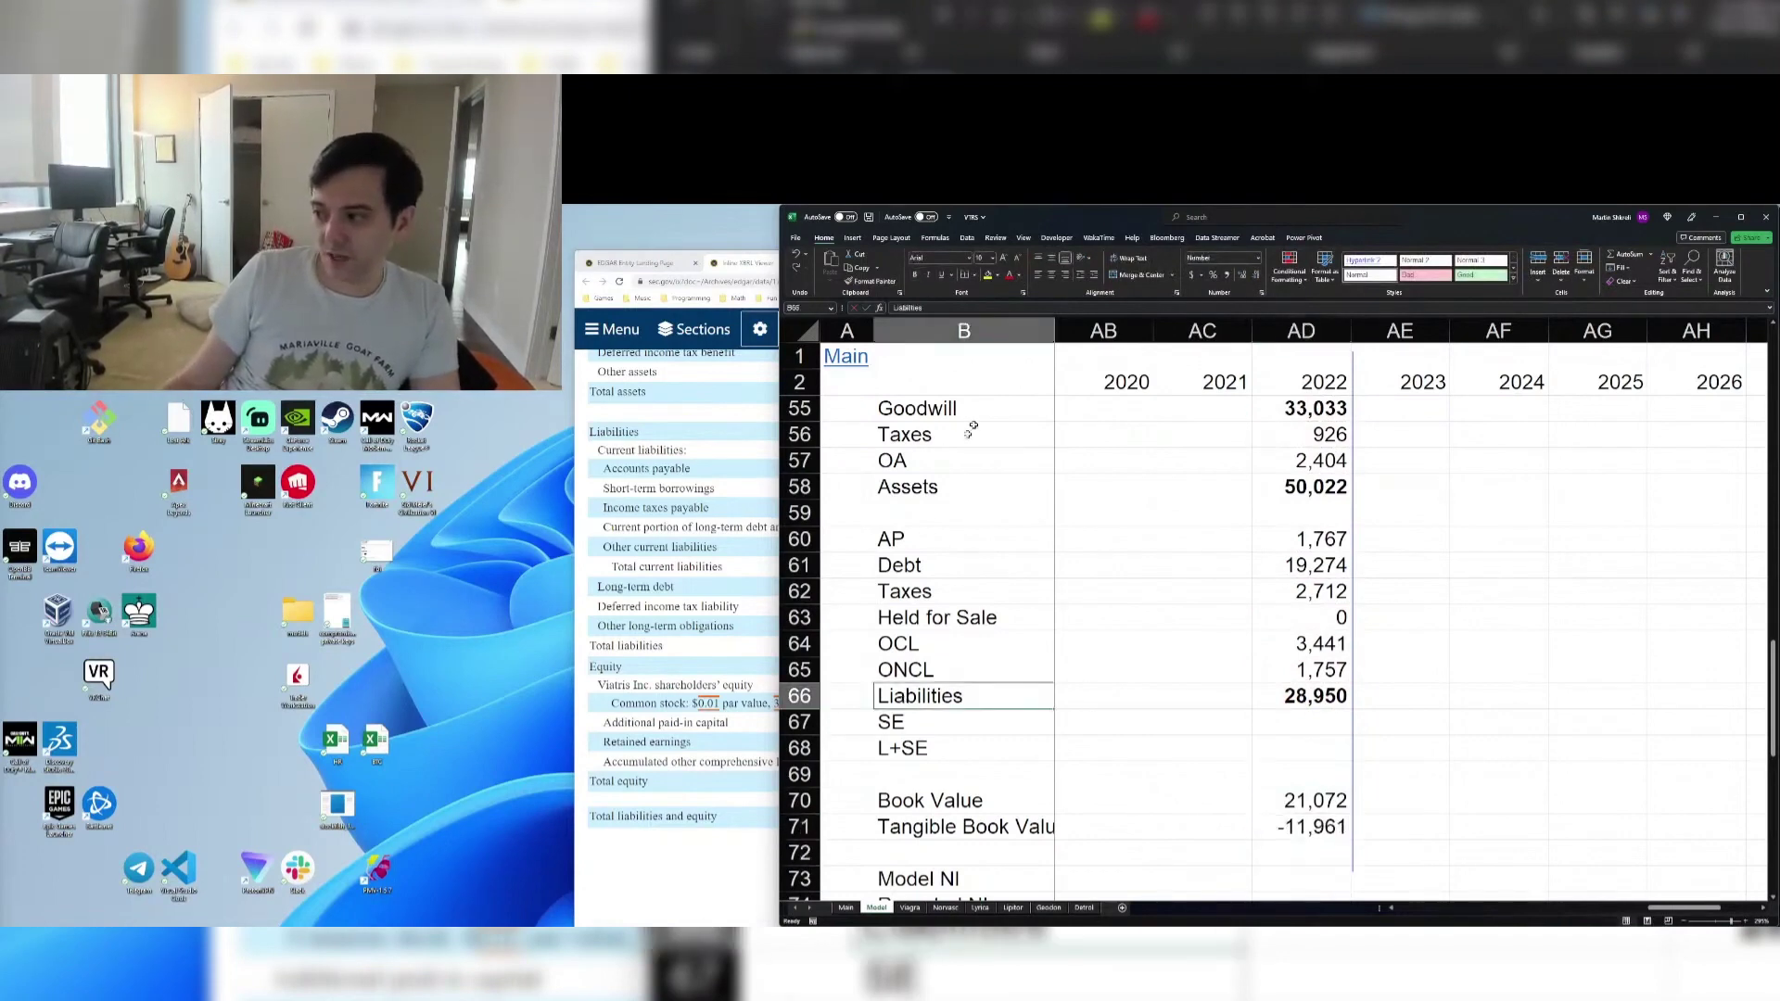
drag(1055, 333, 1073, 335)
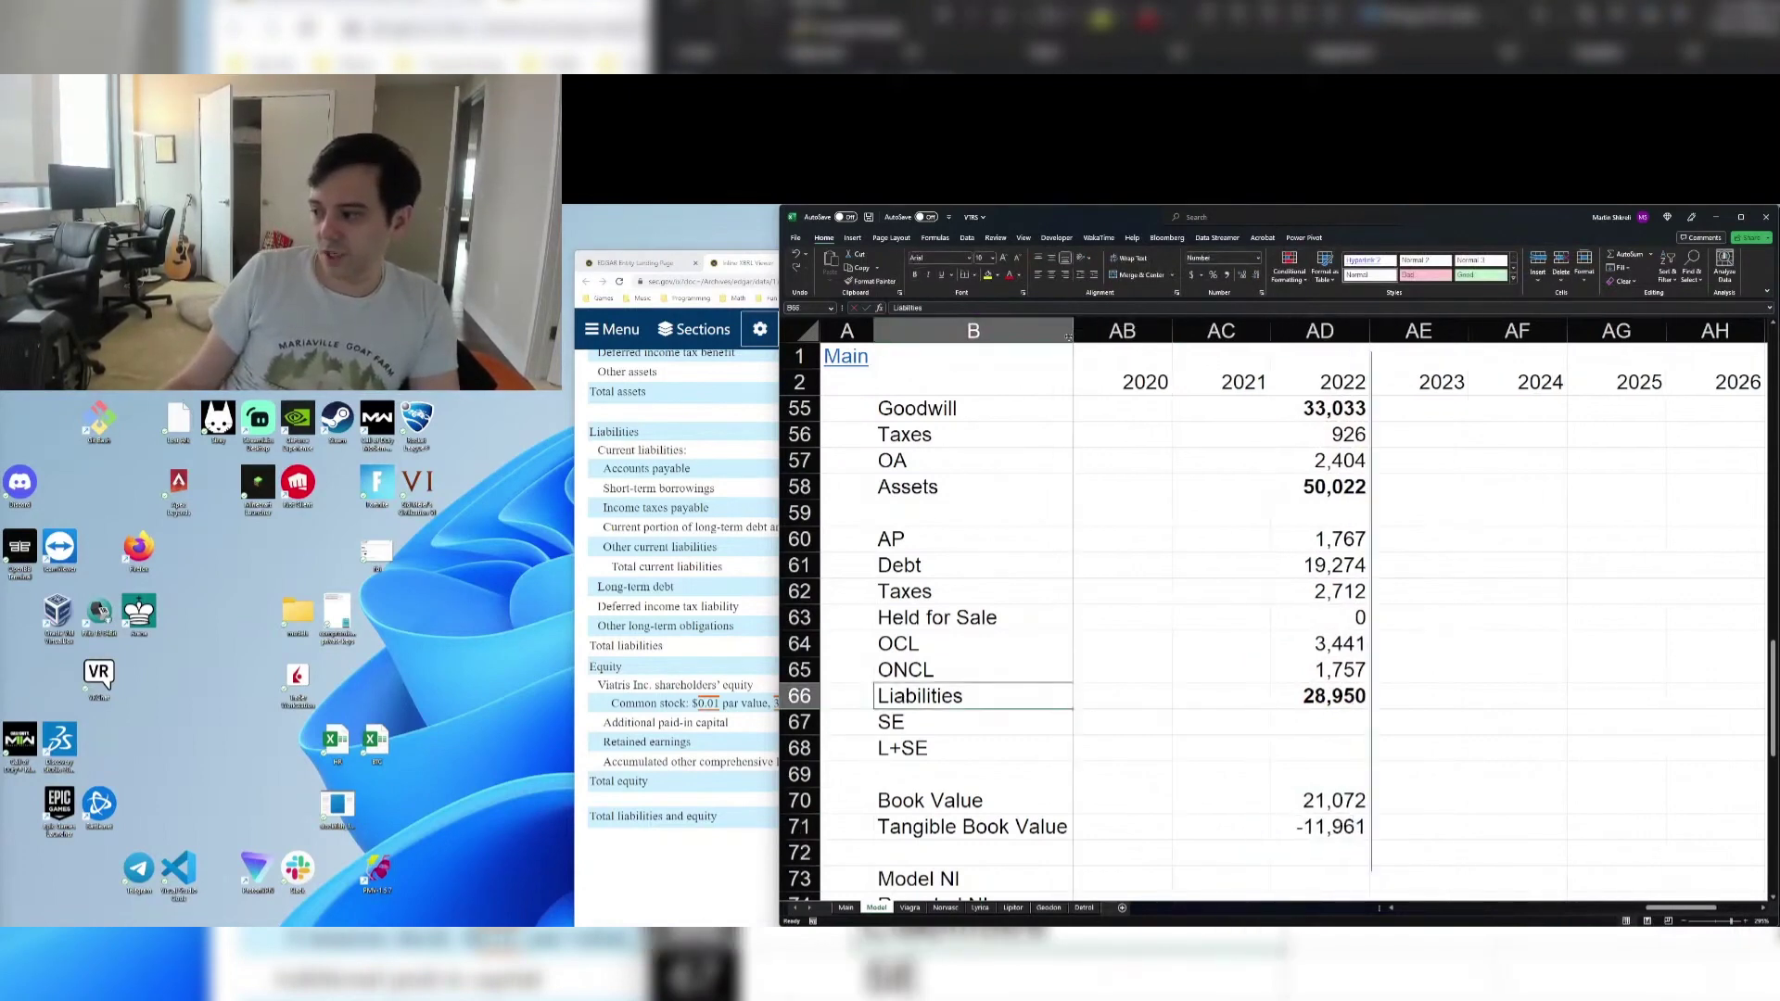
click(1334, 804)
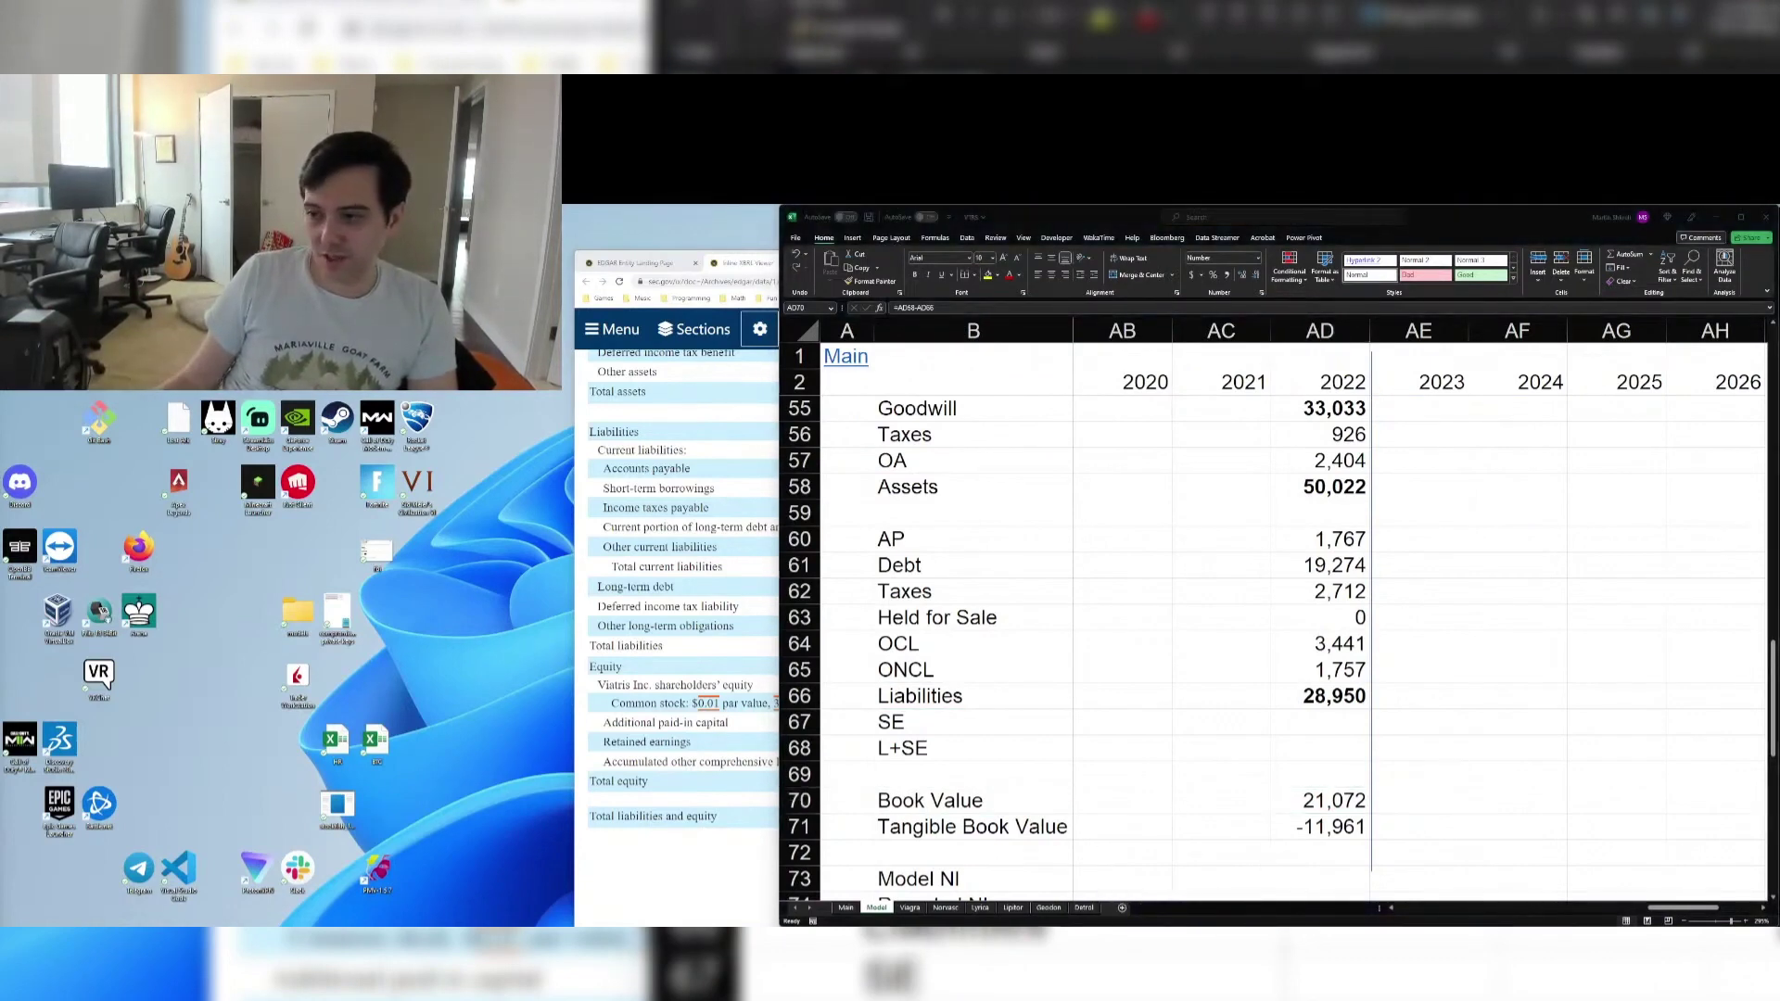
click(1294, 793)
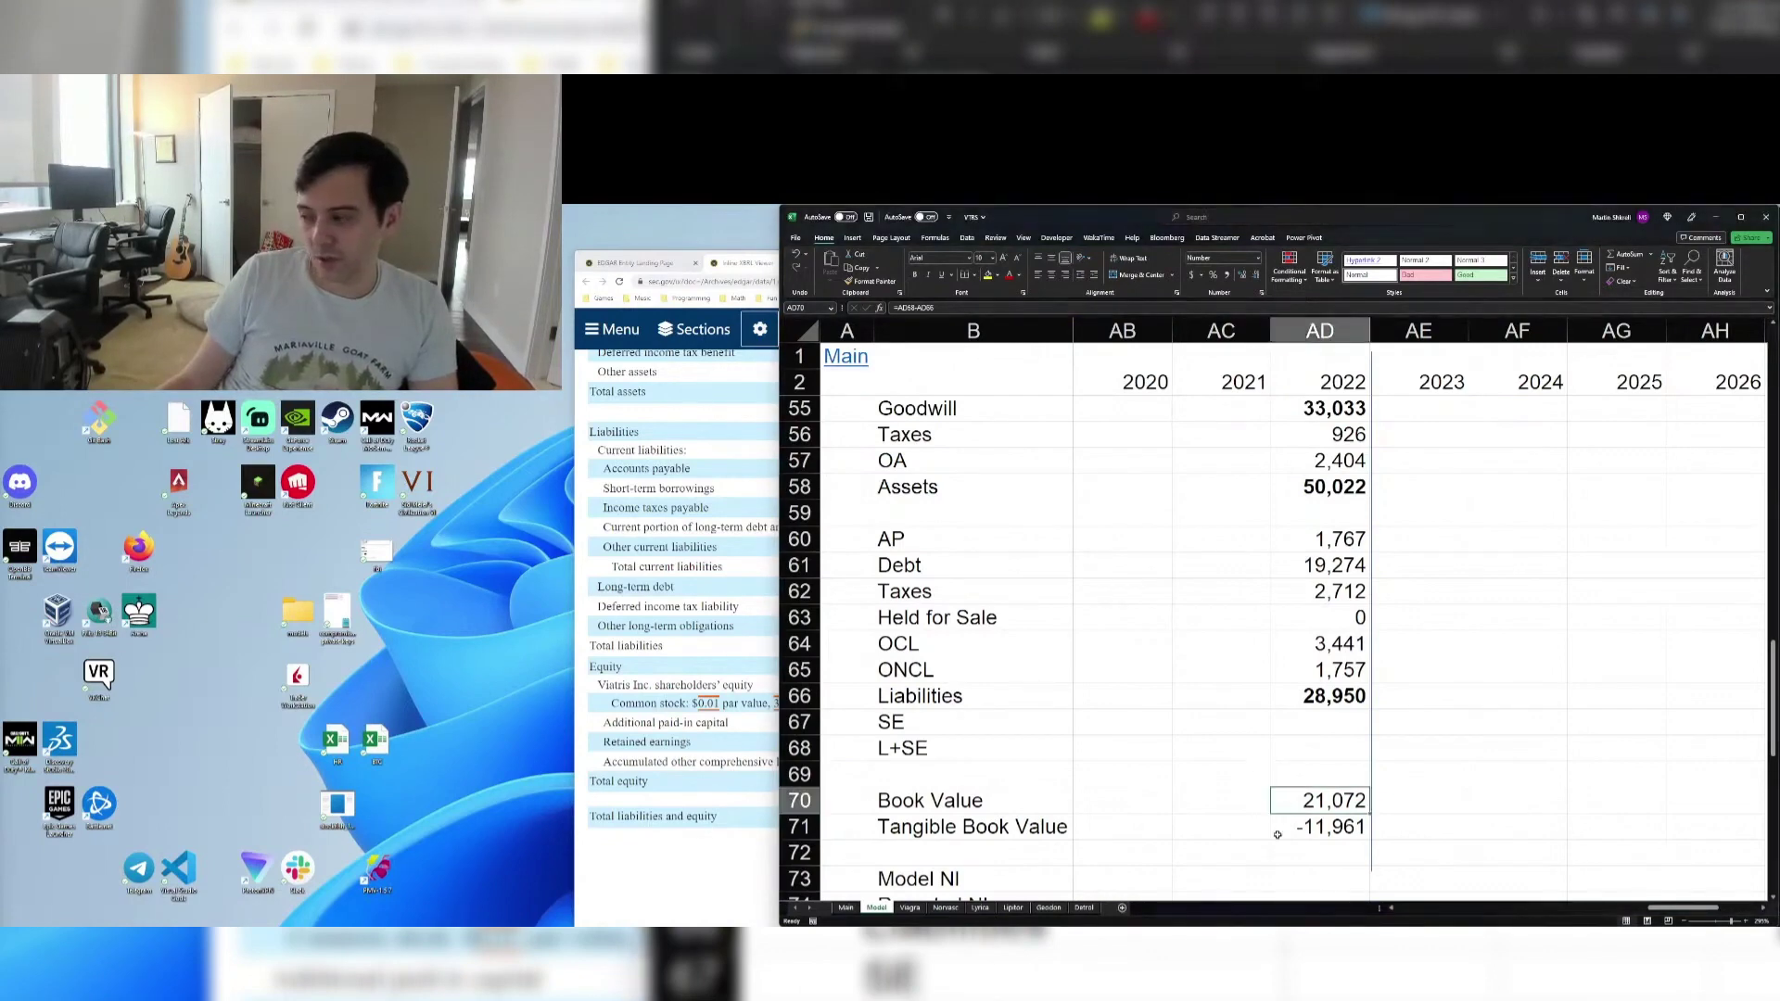
click(1331, 827)
Inspect the 2022 Net Cash formula on the Model sheet
scroll(1292, 448, up, 3)
scroll(1308, 564, up, 2)
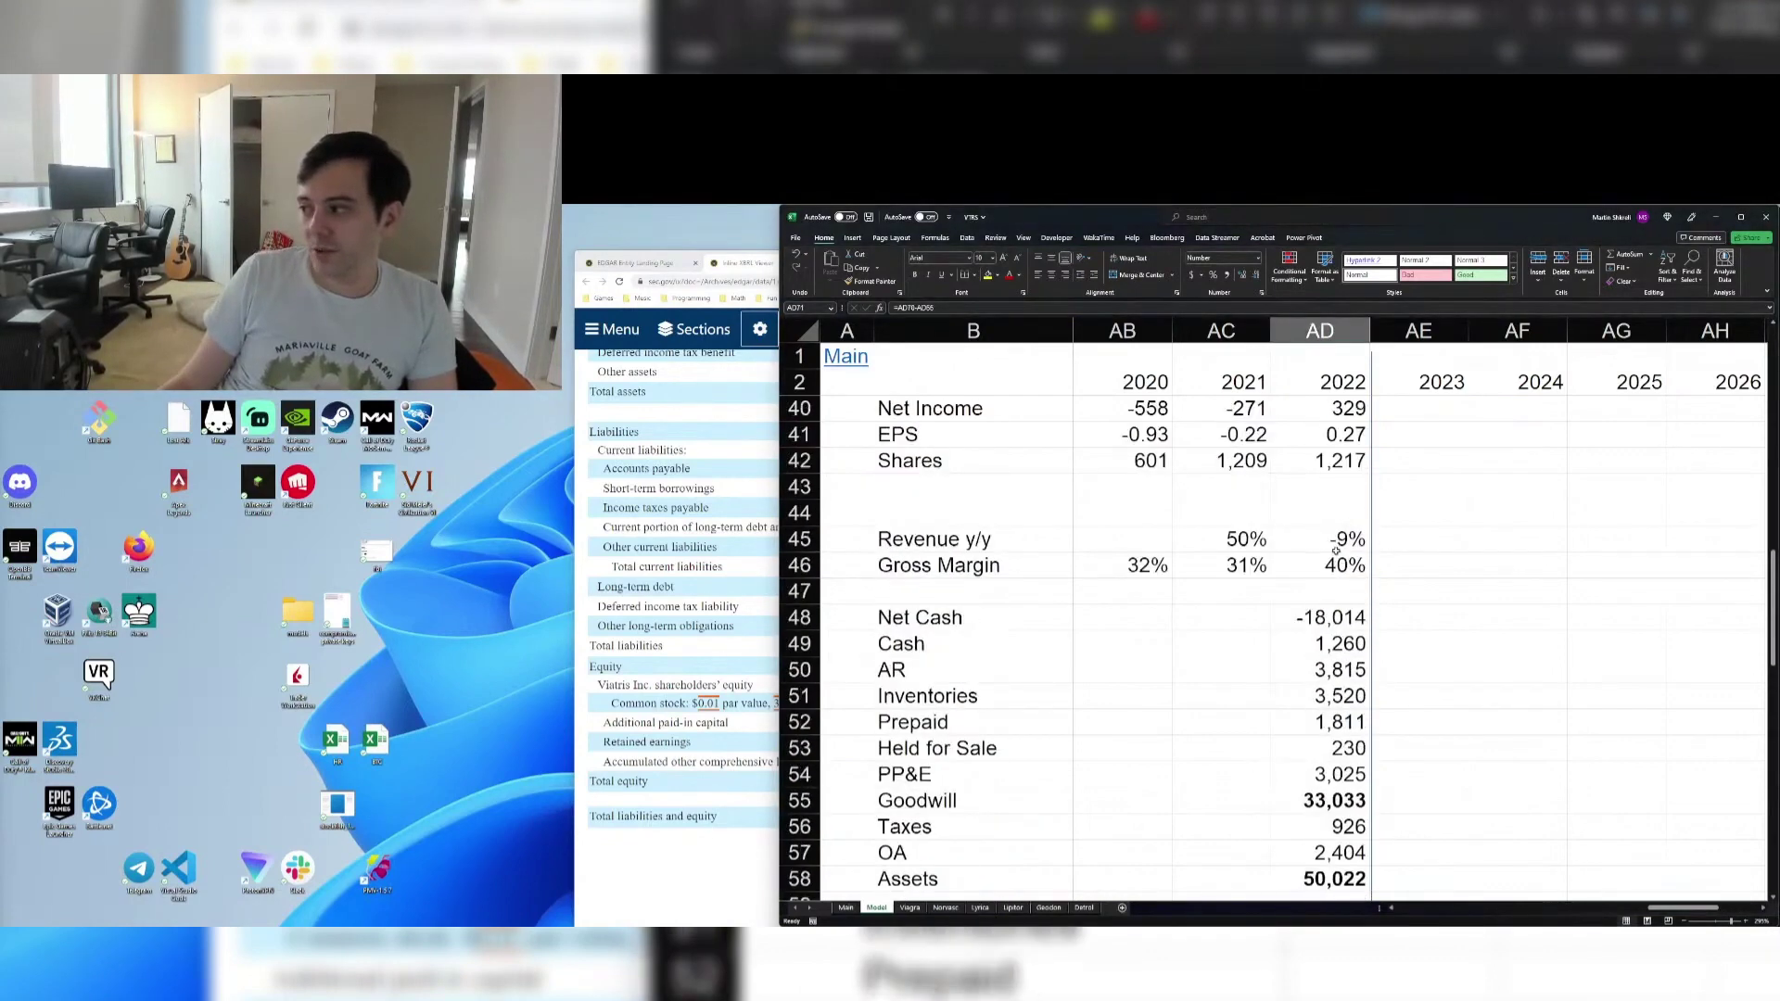
click(1294, 612)
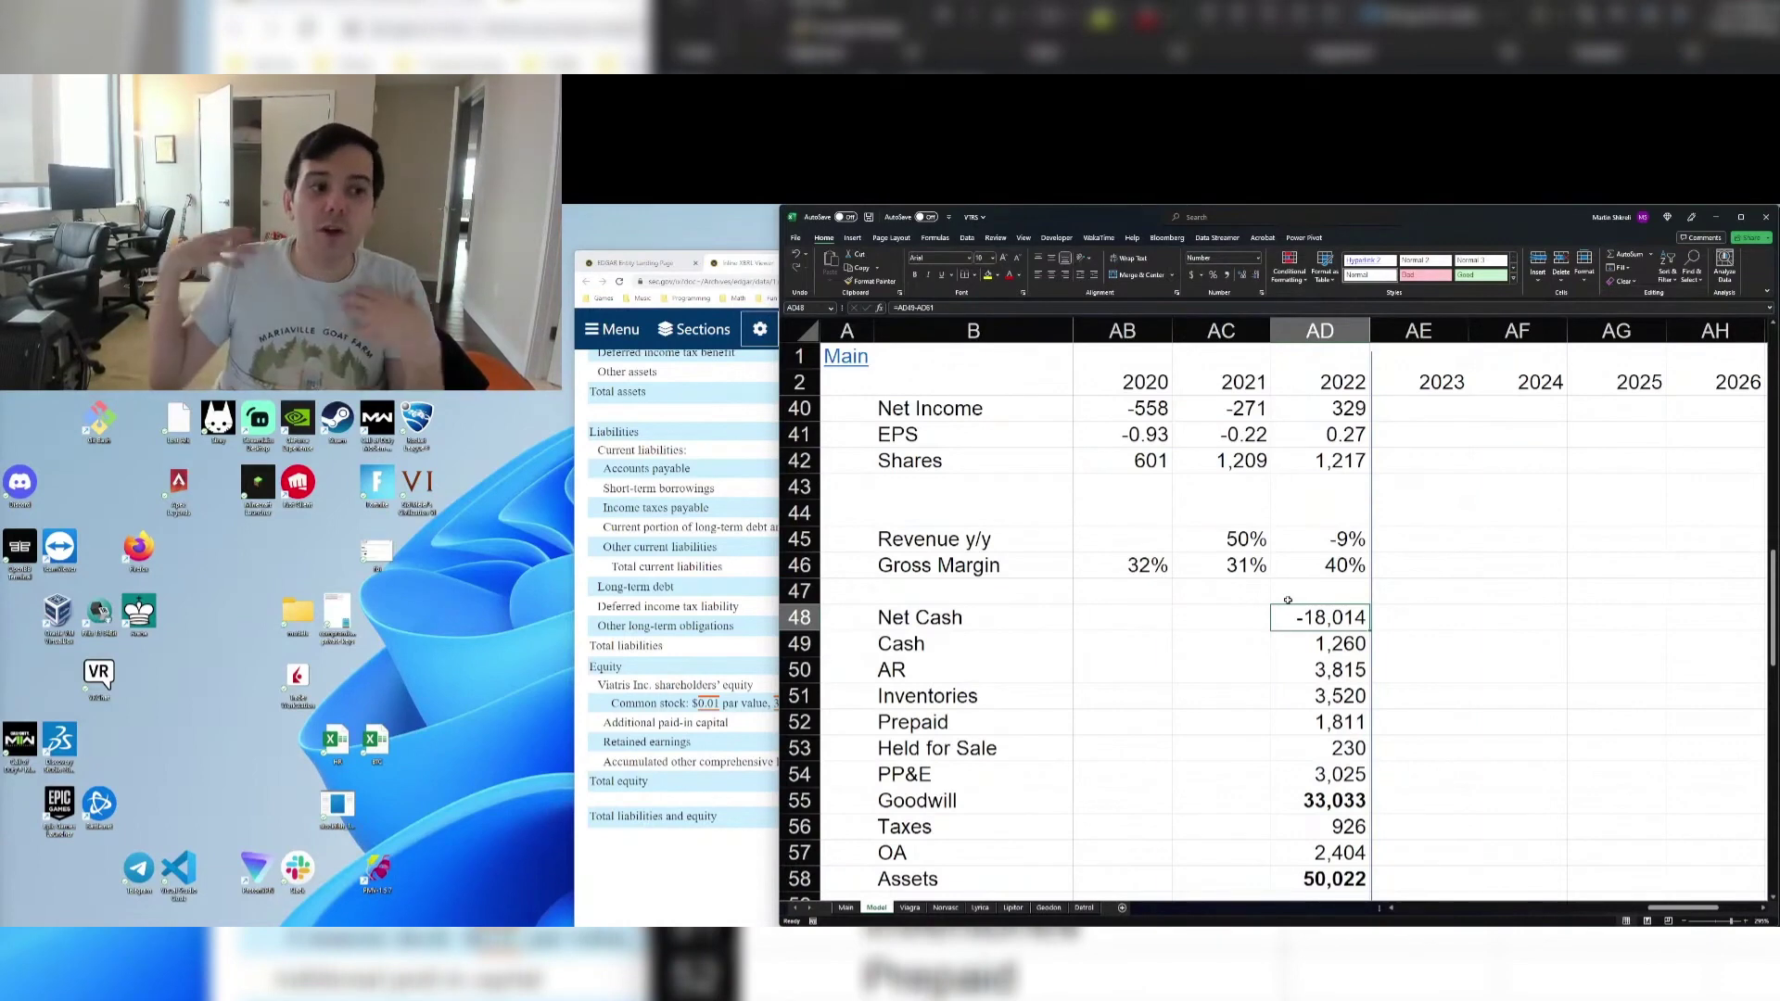
scroll(1317, 612, down, 2)
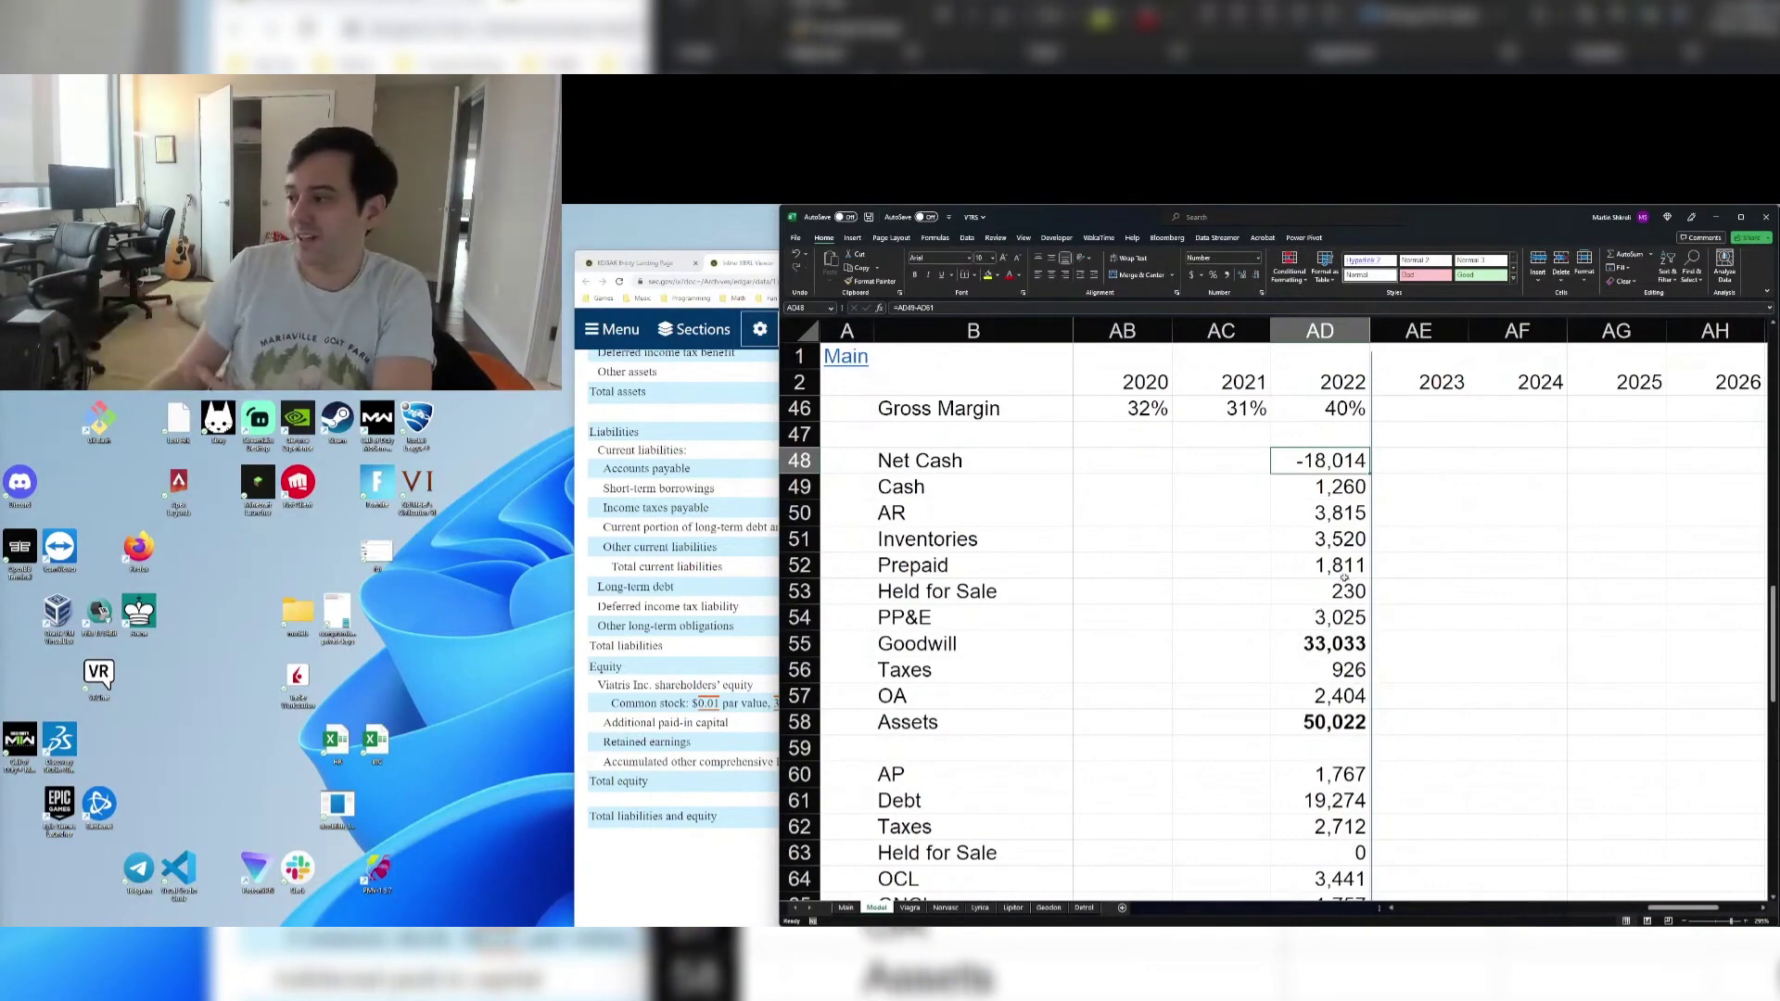
Review the 2022 asset values (Cash, AR, Inventories, Prepaid) by toggling bold on each
click(1300, 491)
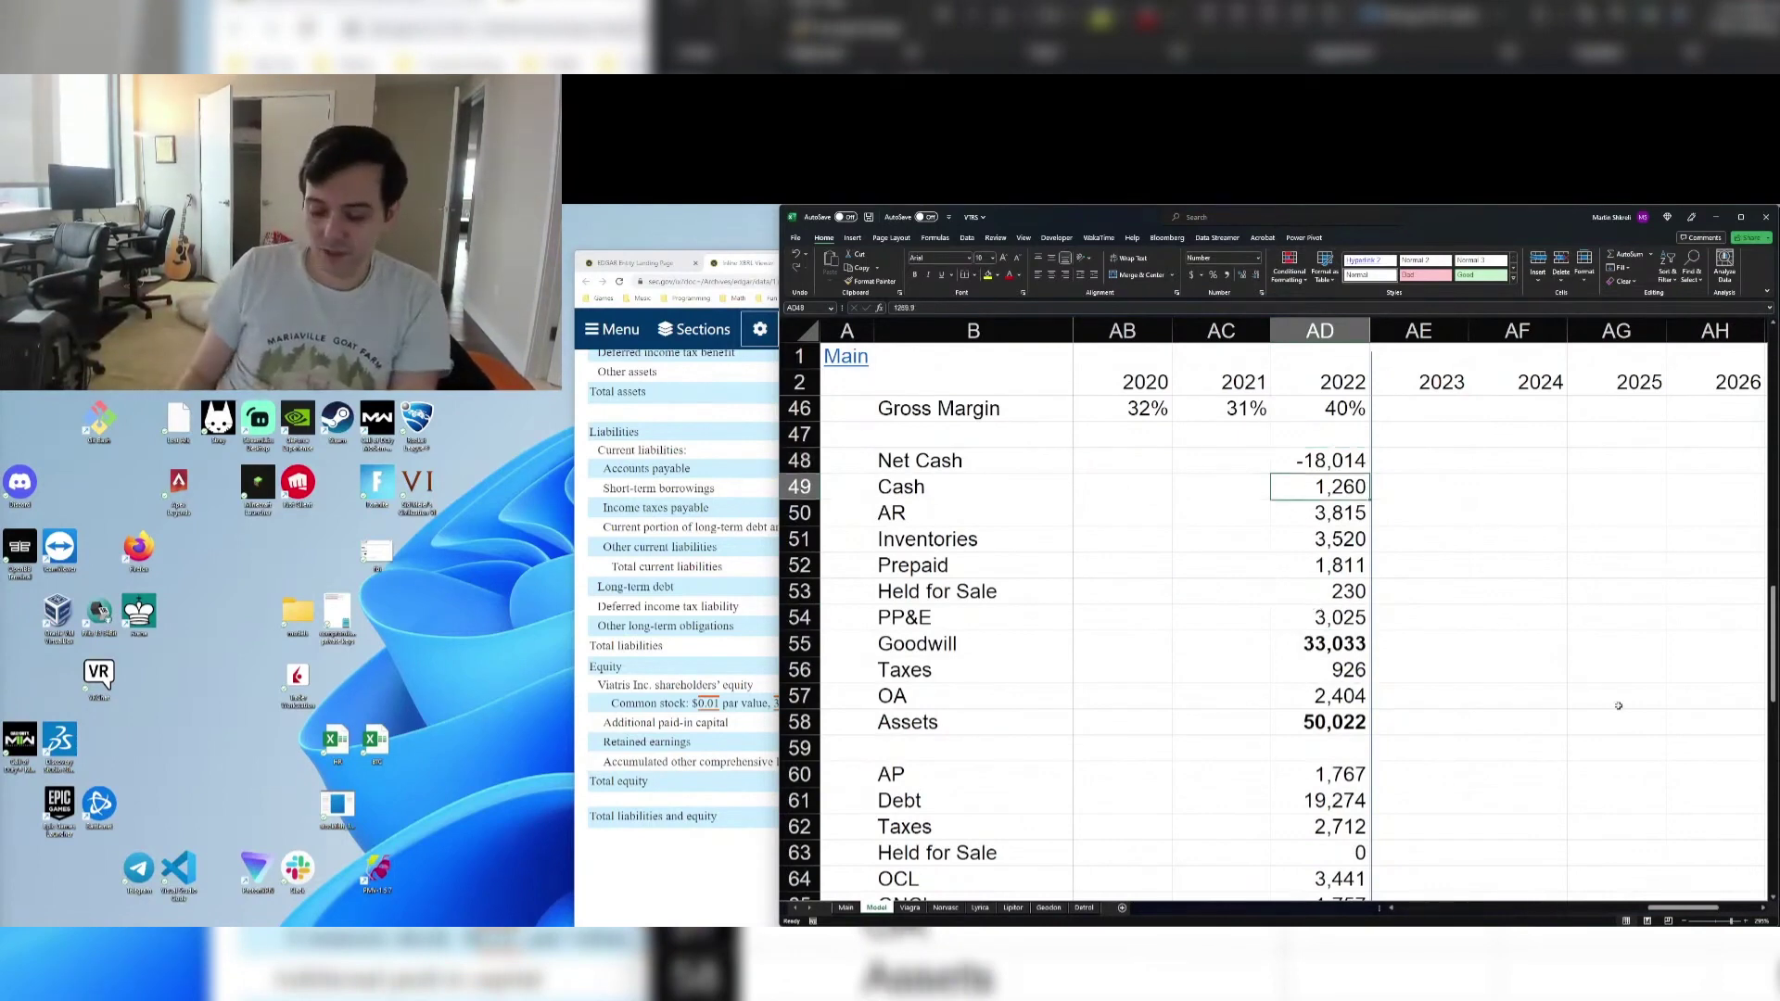
key(ctrl+b)
key(ctrl+b)
key(Down)
key(ctrl+b)
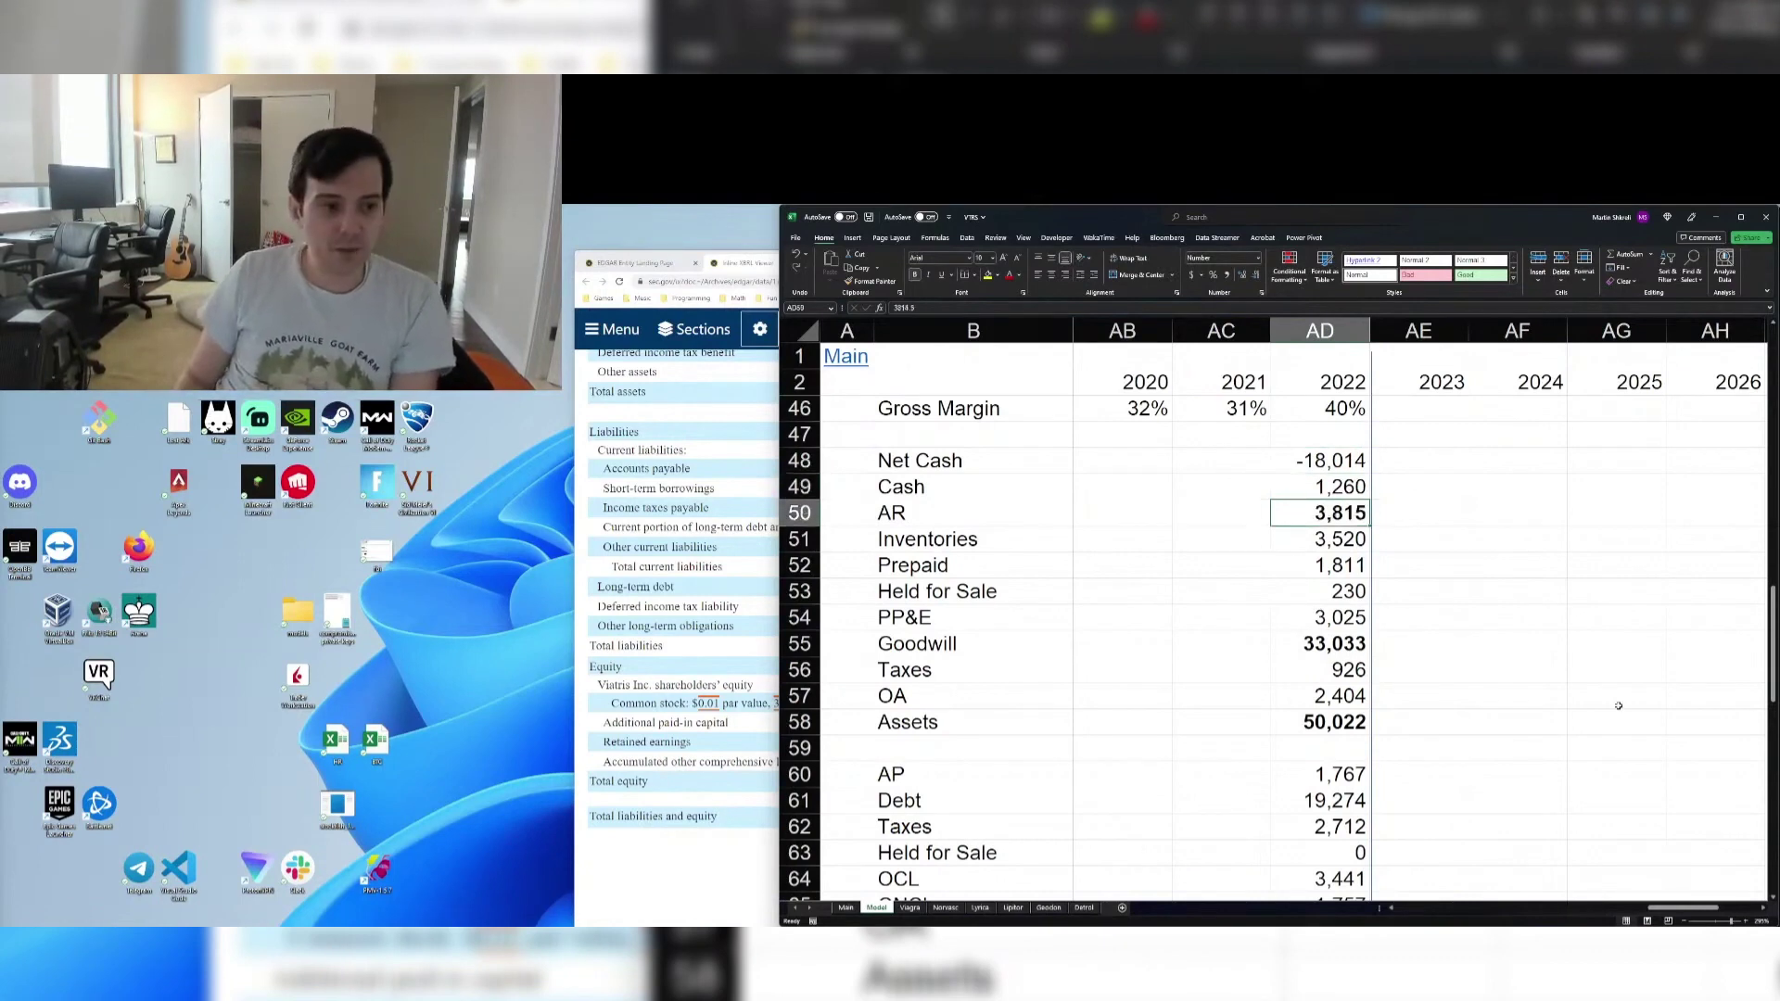
key(ctrl+b)
key(Down)
key(ctrl+b)
key(ctrl+b)
key(Down)
key(ctrl+b)
key(Down)
key(Down)
key(ctrl+b)
key(ctrl+b)
key(Down)
key(Down)
key(Down)
key(Down)
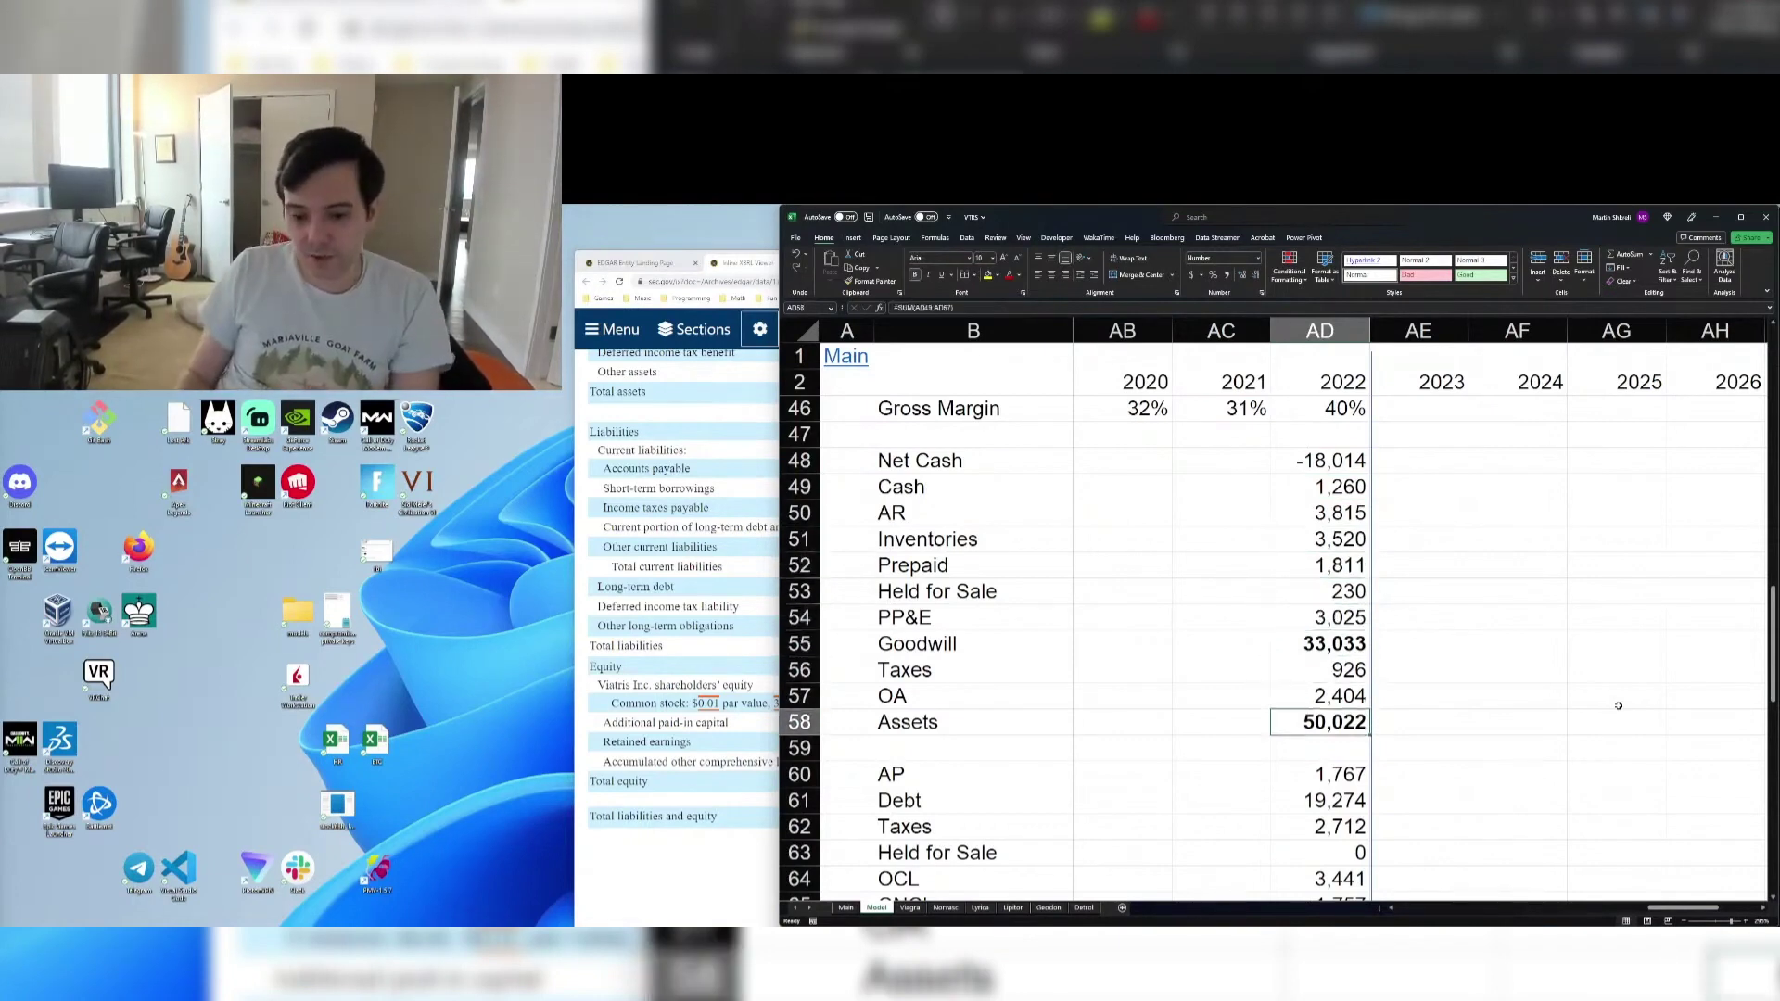
key(Down)
key(Down)
key(Down)
key(Down)
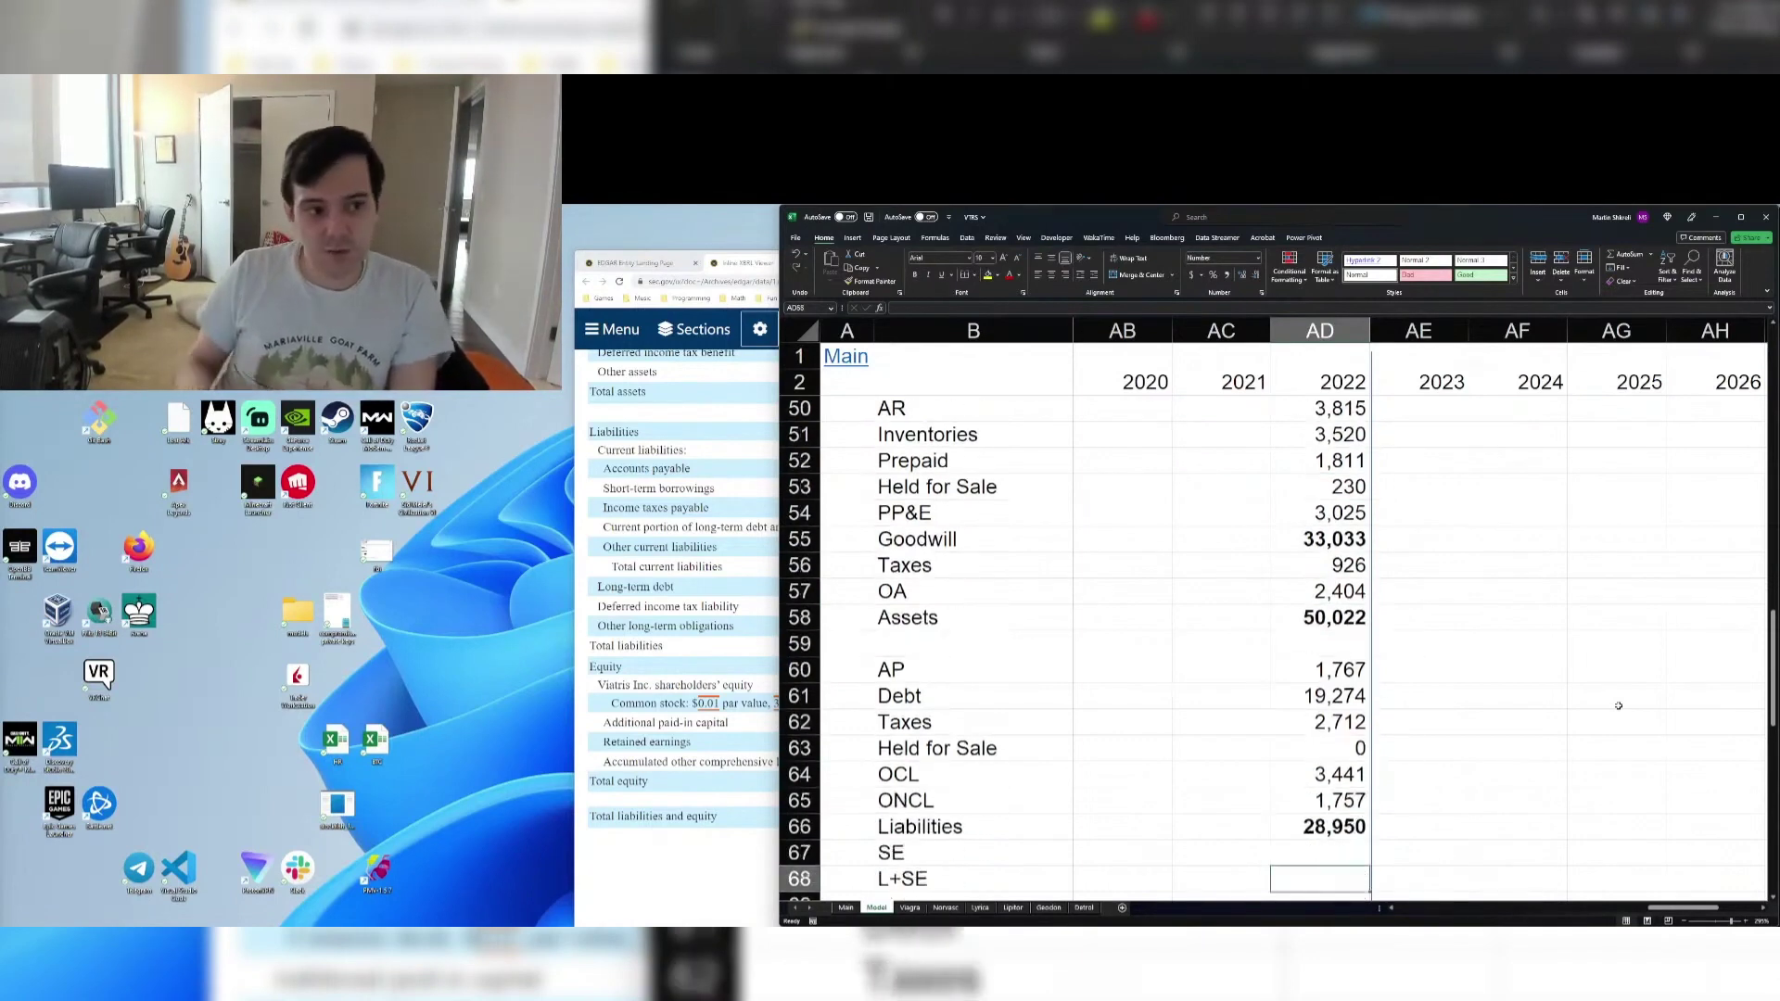
Review 2022 AP, Debt, Taxes and Book Value, ending with Tangible Book Value -11,961 bolded
key(Up)
key(Up)
key(Up)
key(Up)
key(ctrl+b)
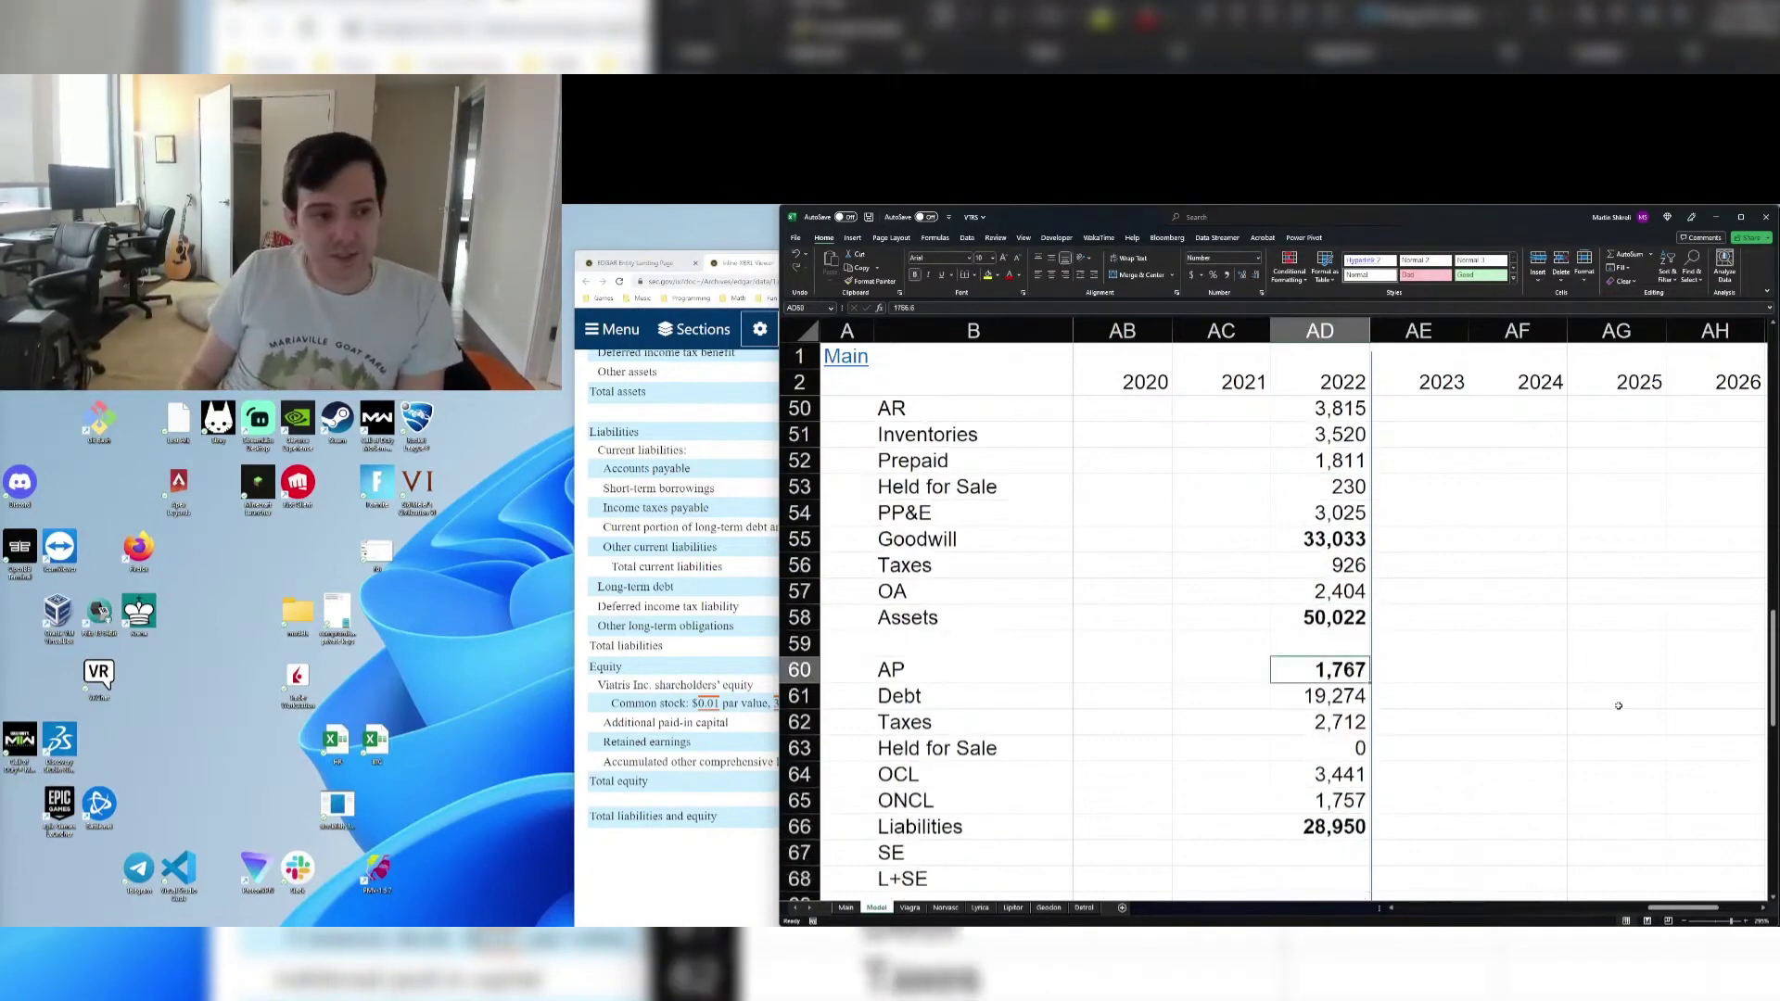
key(ctrl+b)
key(Down)
key(ctrl+b)
key(ctrl+b)
key(Down)
key(ctrl+b)
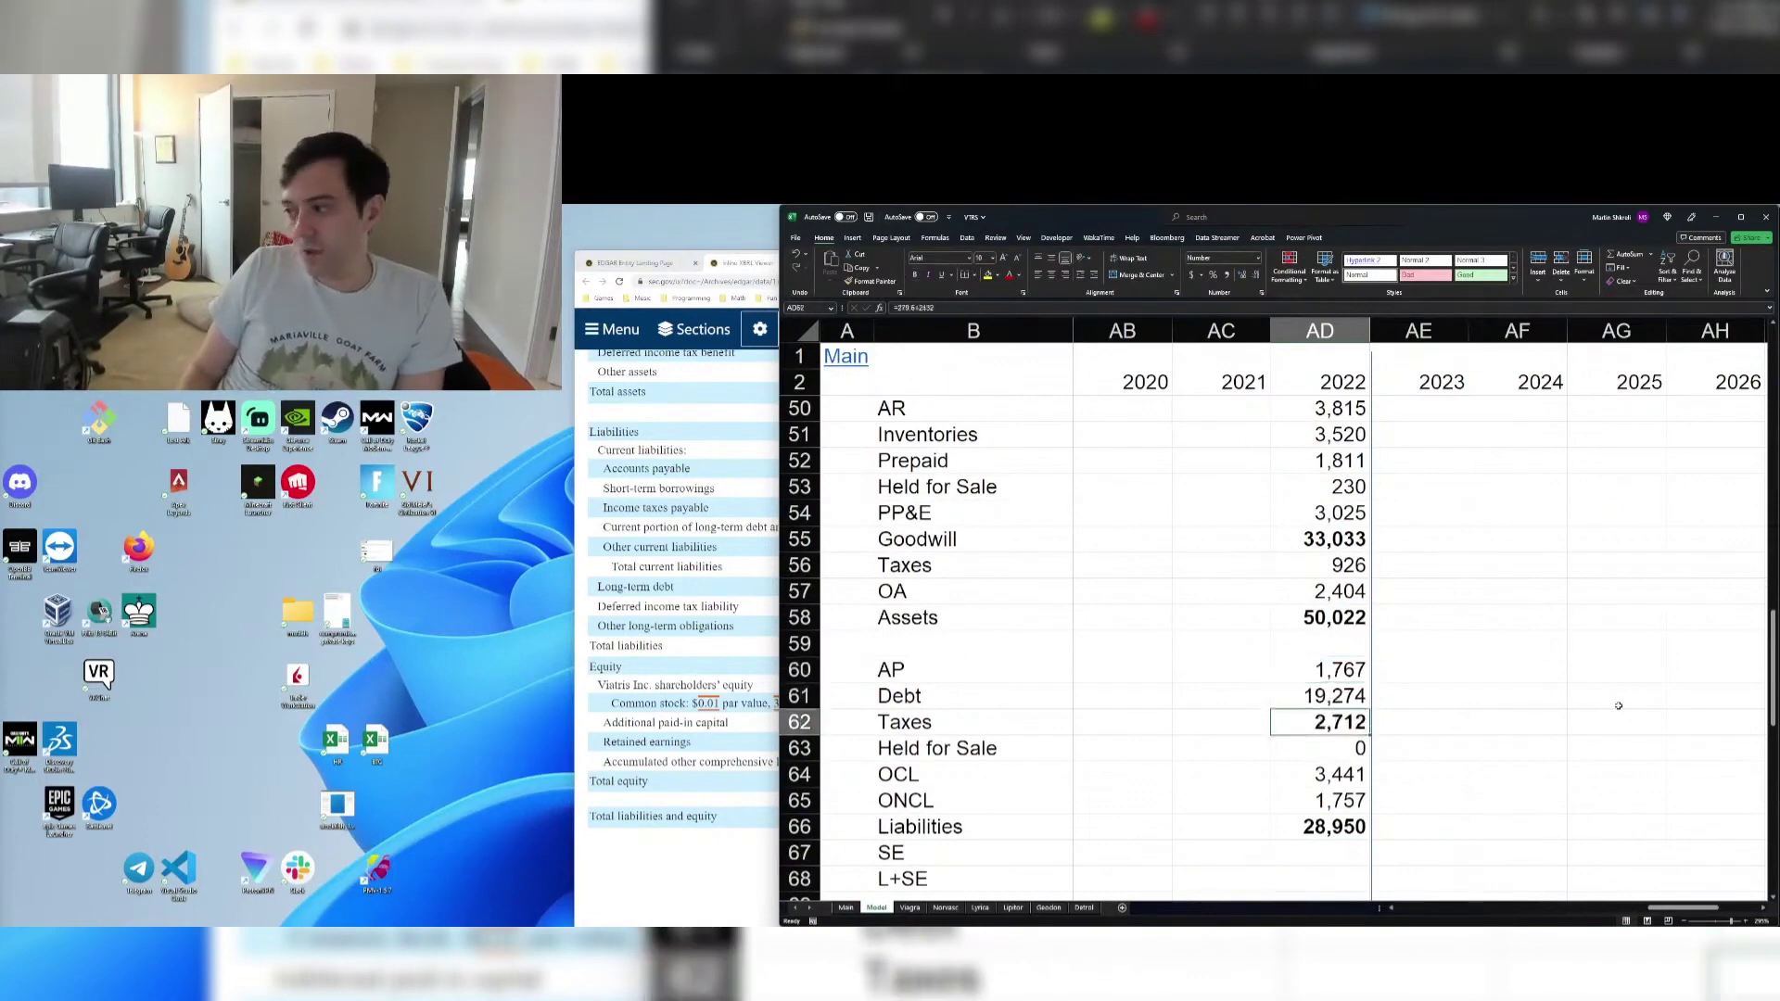
key(ctrl+b)
key(Down)
key(Down)
key(Down)
key(Down)
key(Down)
key(Down)
key(Down)
key(Down)
key(Down)
key(Down)
key(Up)
key(Up)
key(Up)
key(ctrl+b)
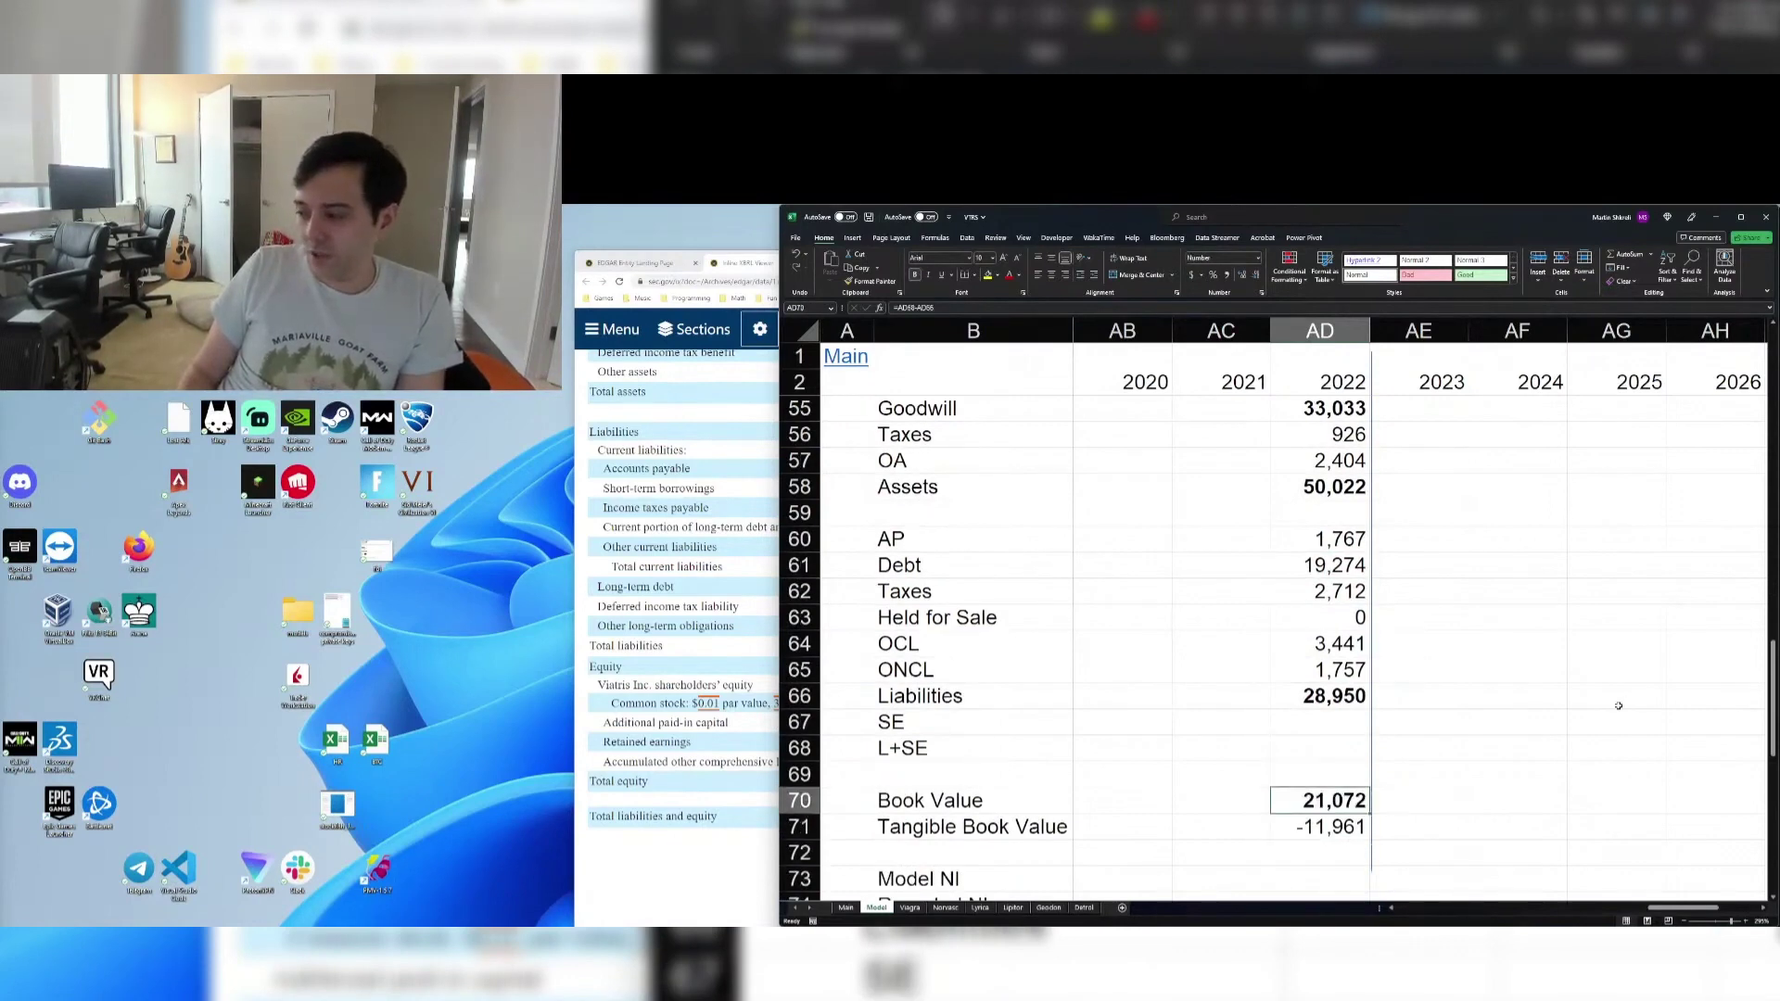
key(ctrl+b)
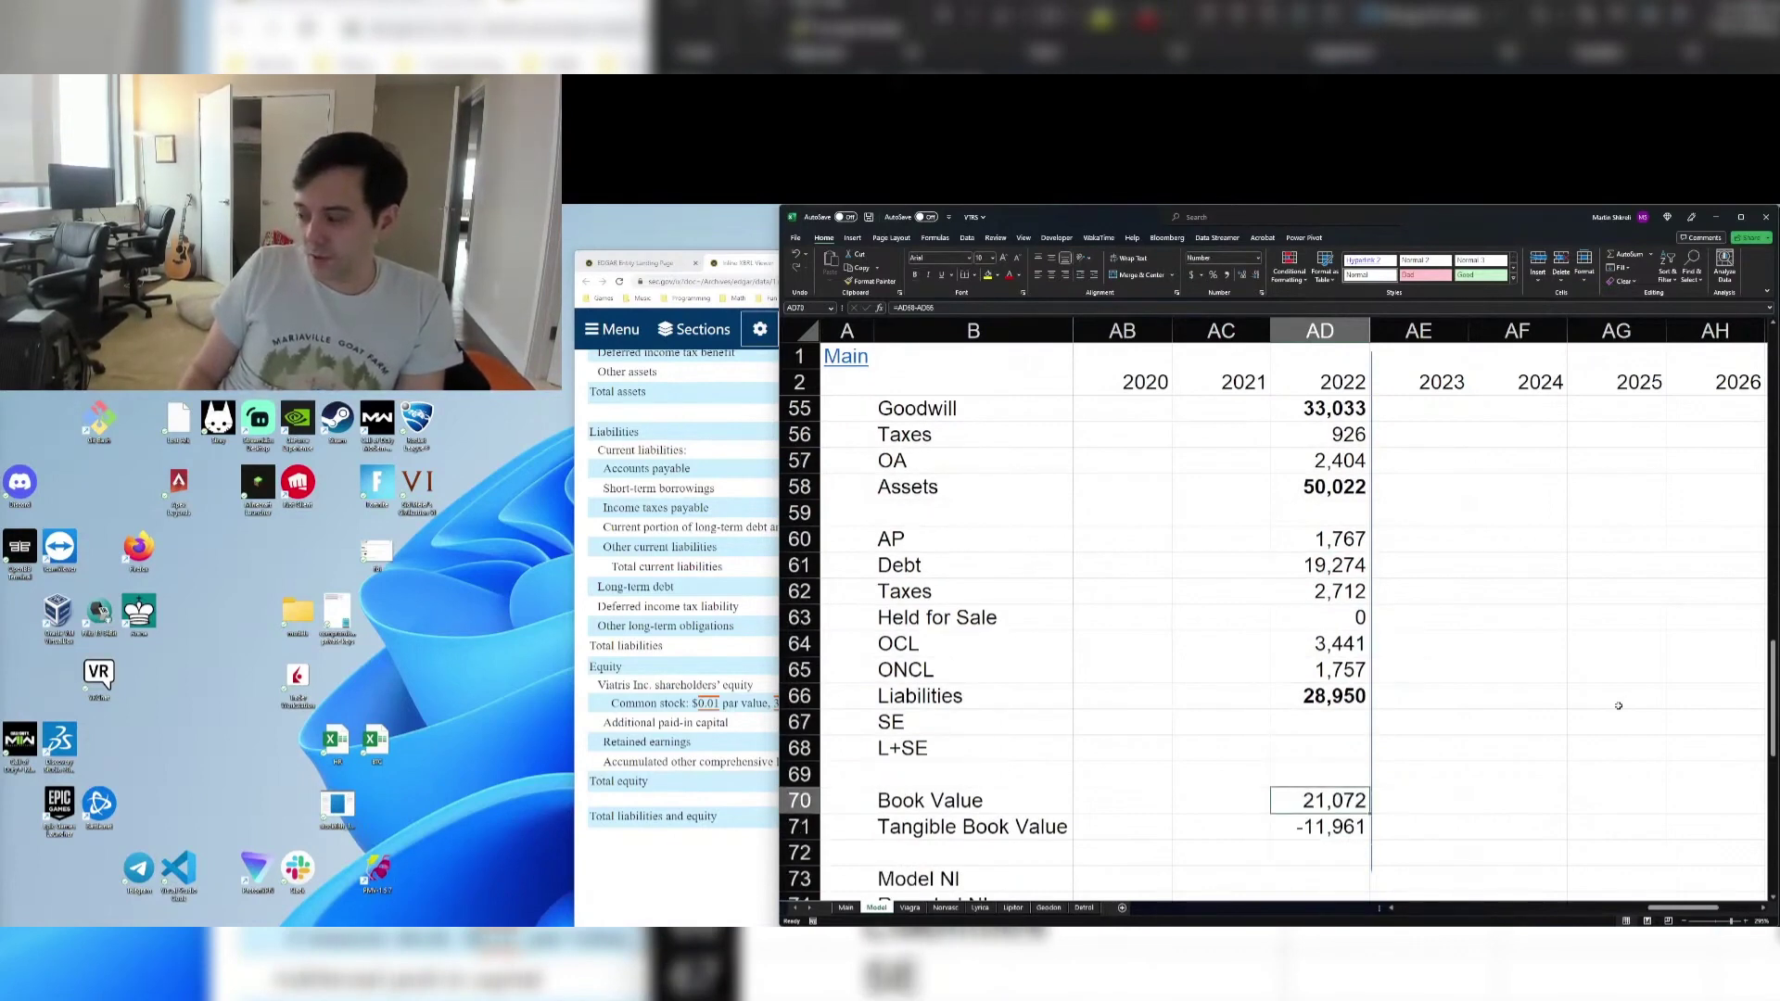
key(Down)
key(ctrl+b)
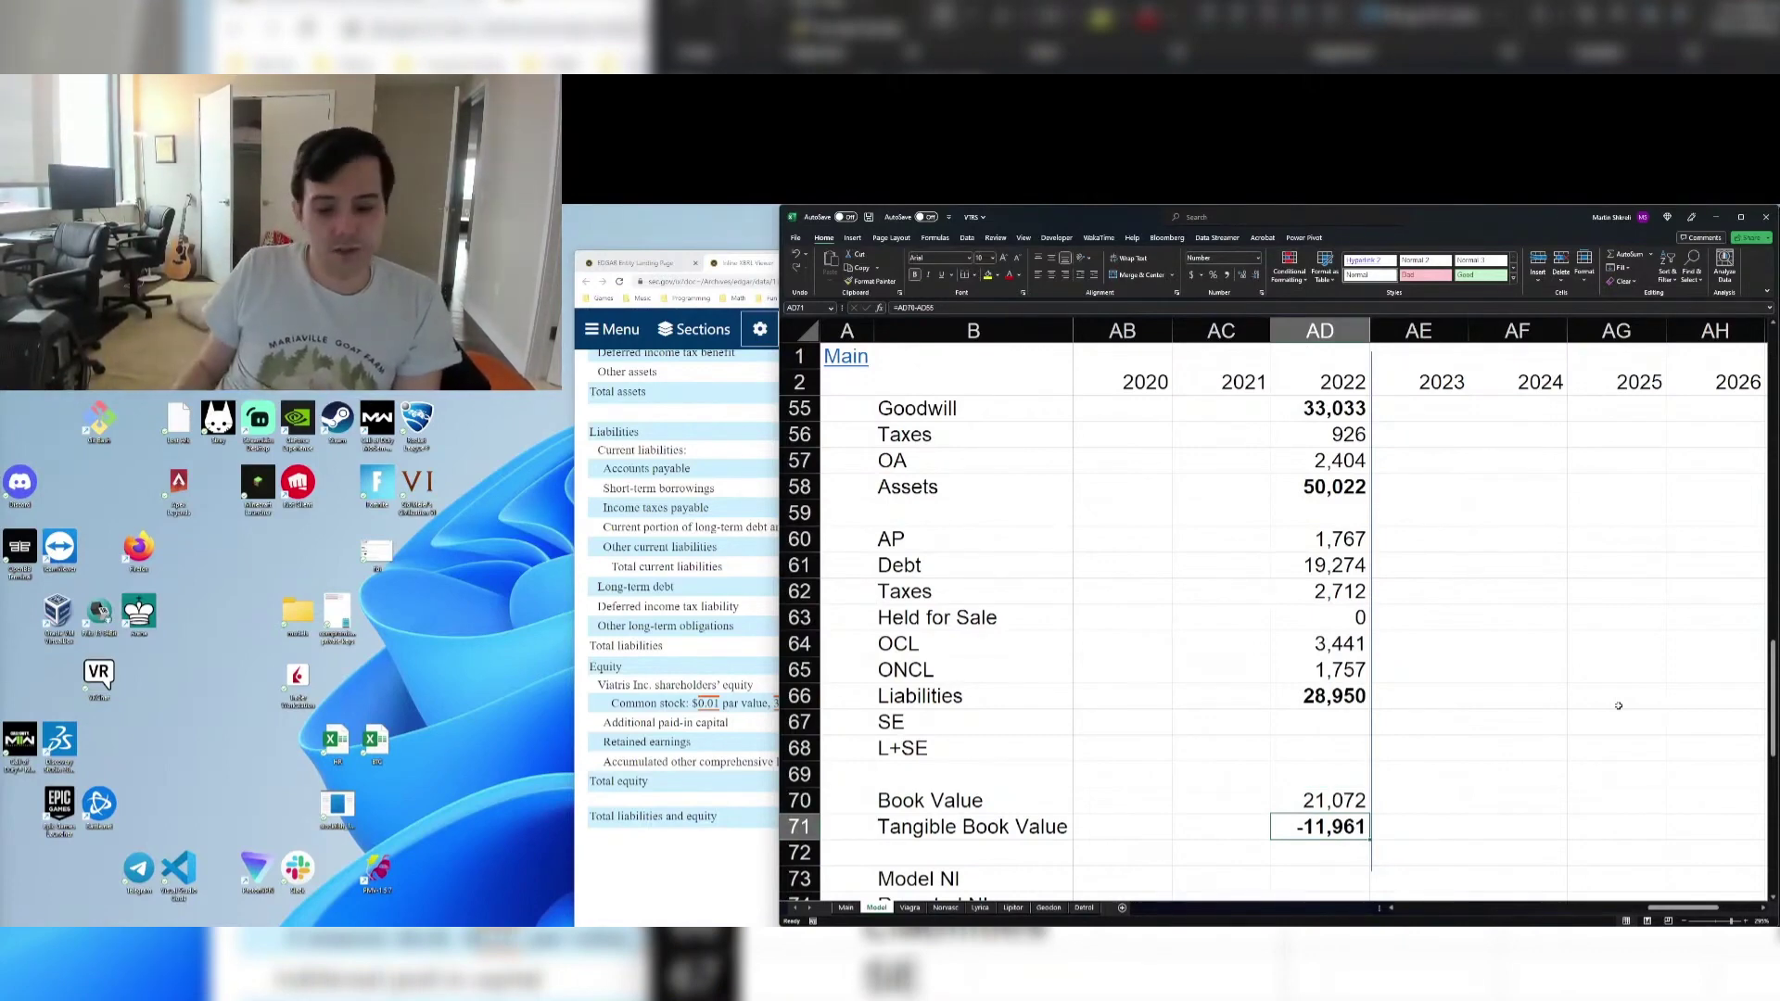
Glance at the cash figure on the Main sheet, then return to Model
key(ctrl+Page_Up)
scroll(1650, 431, up, 5)
click(1696, 433)
key(Up)
key(ctrl+Home)
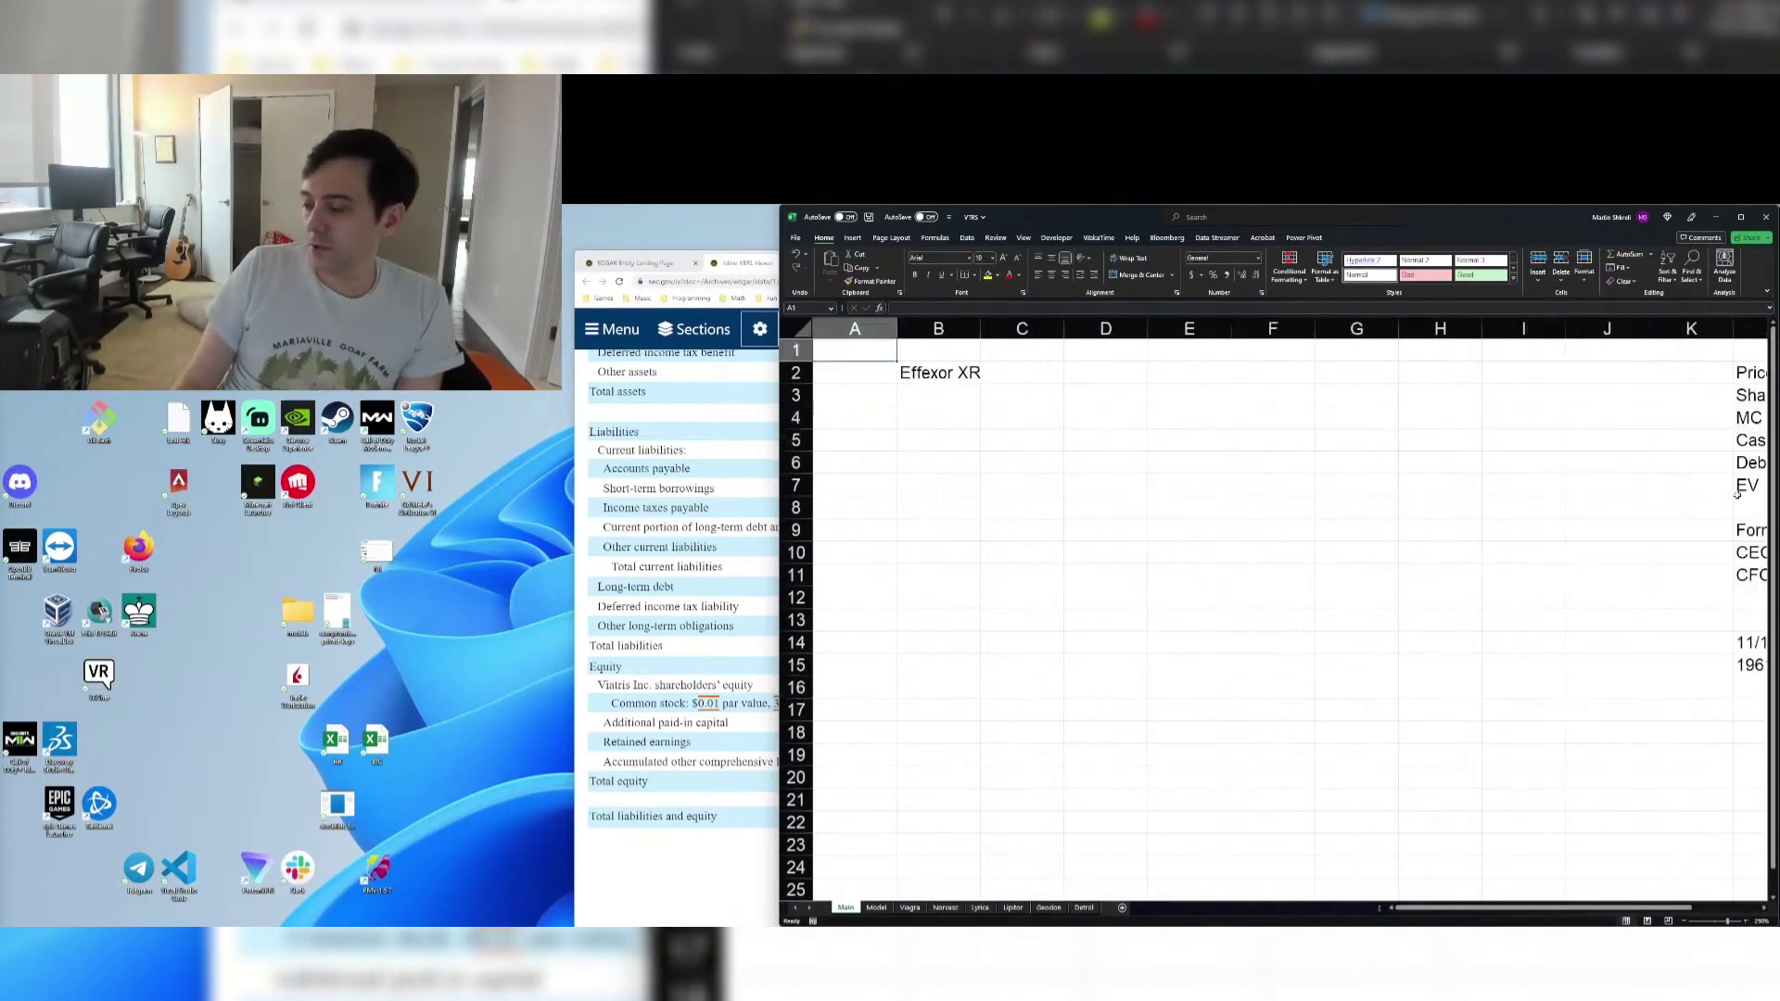
key(ctrl+Page_Down)
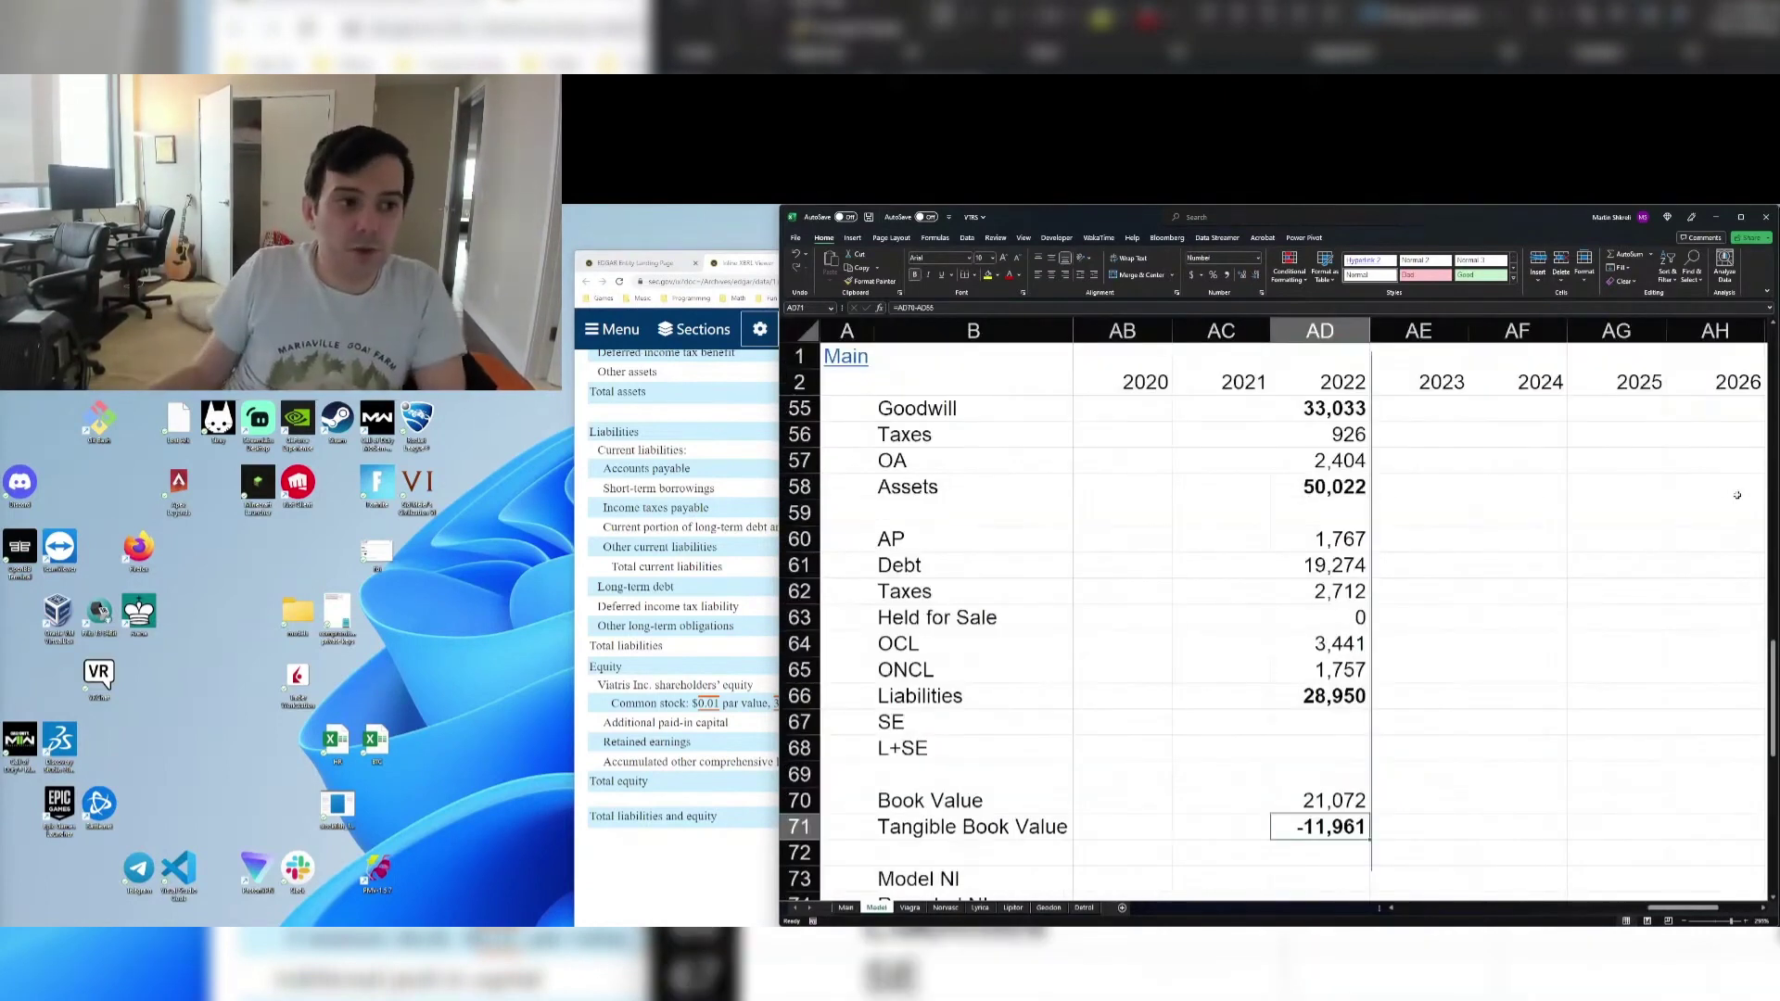
Enter 2022 shareholders' equity as =AD58-AD66 (21,072) in AD67 and bold it
click(1298, 731)
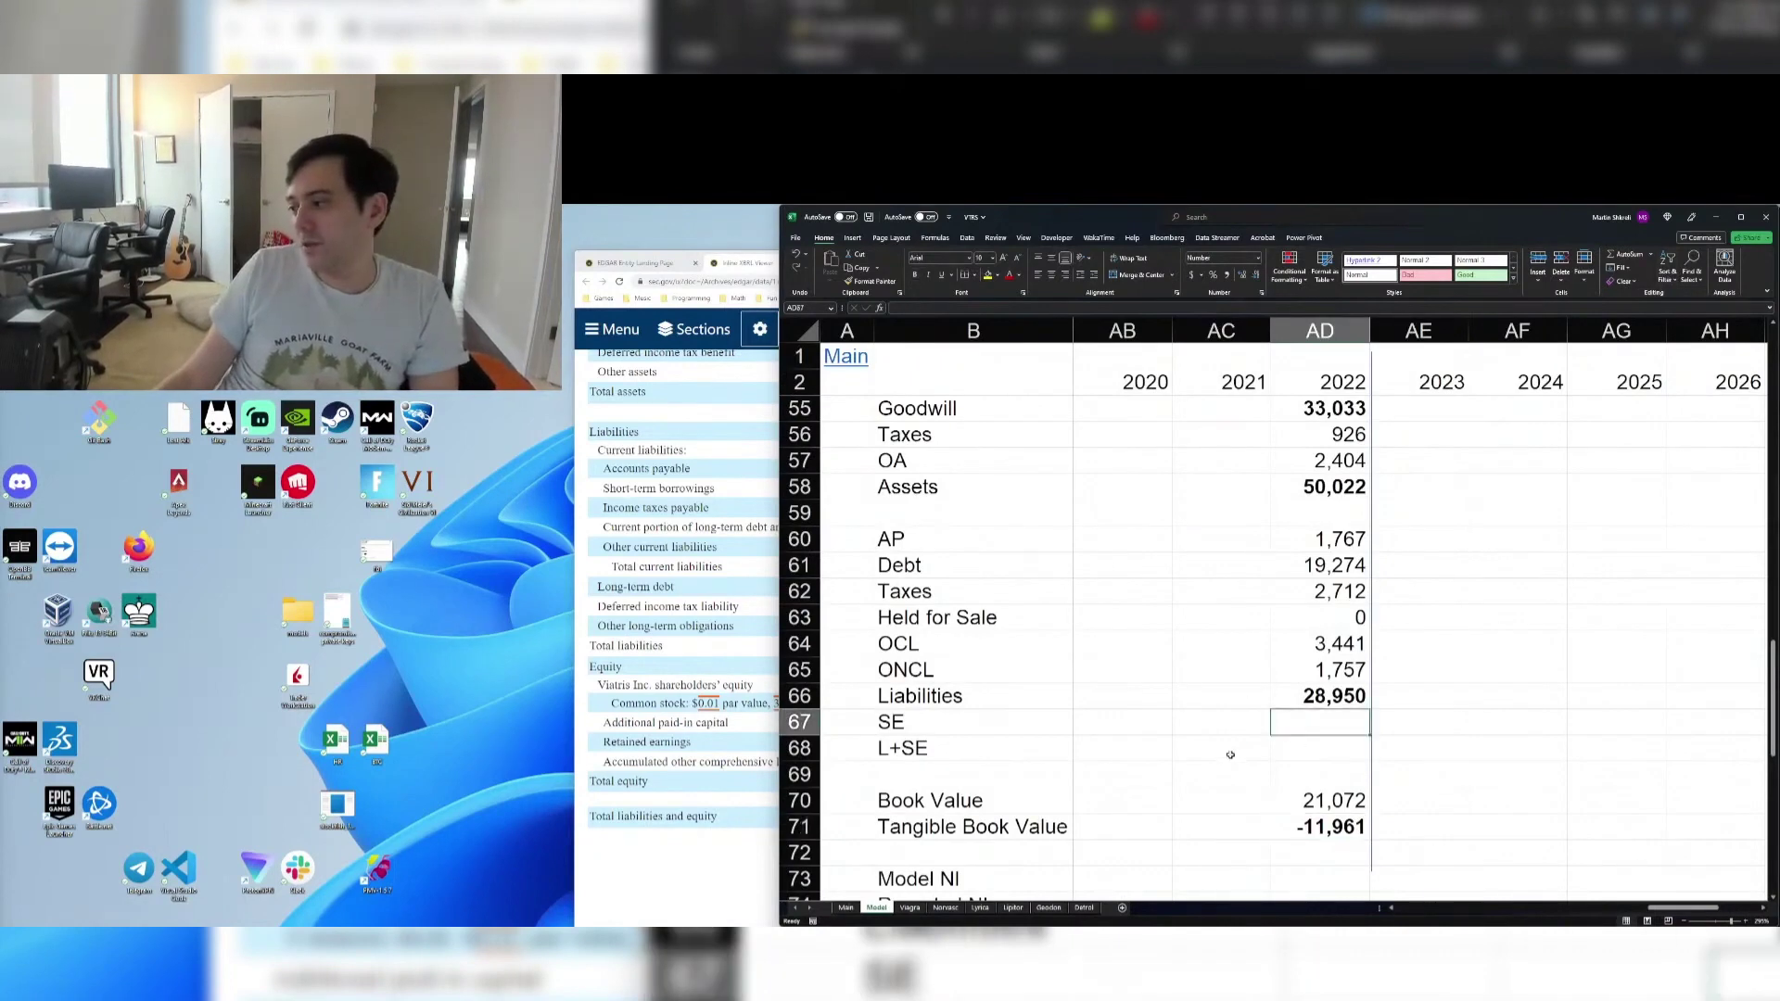
text(=)
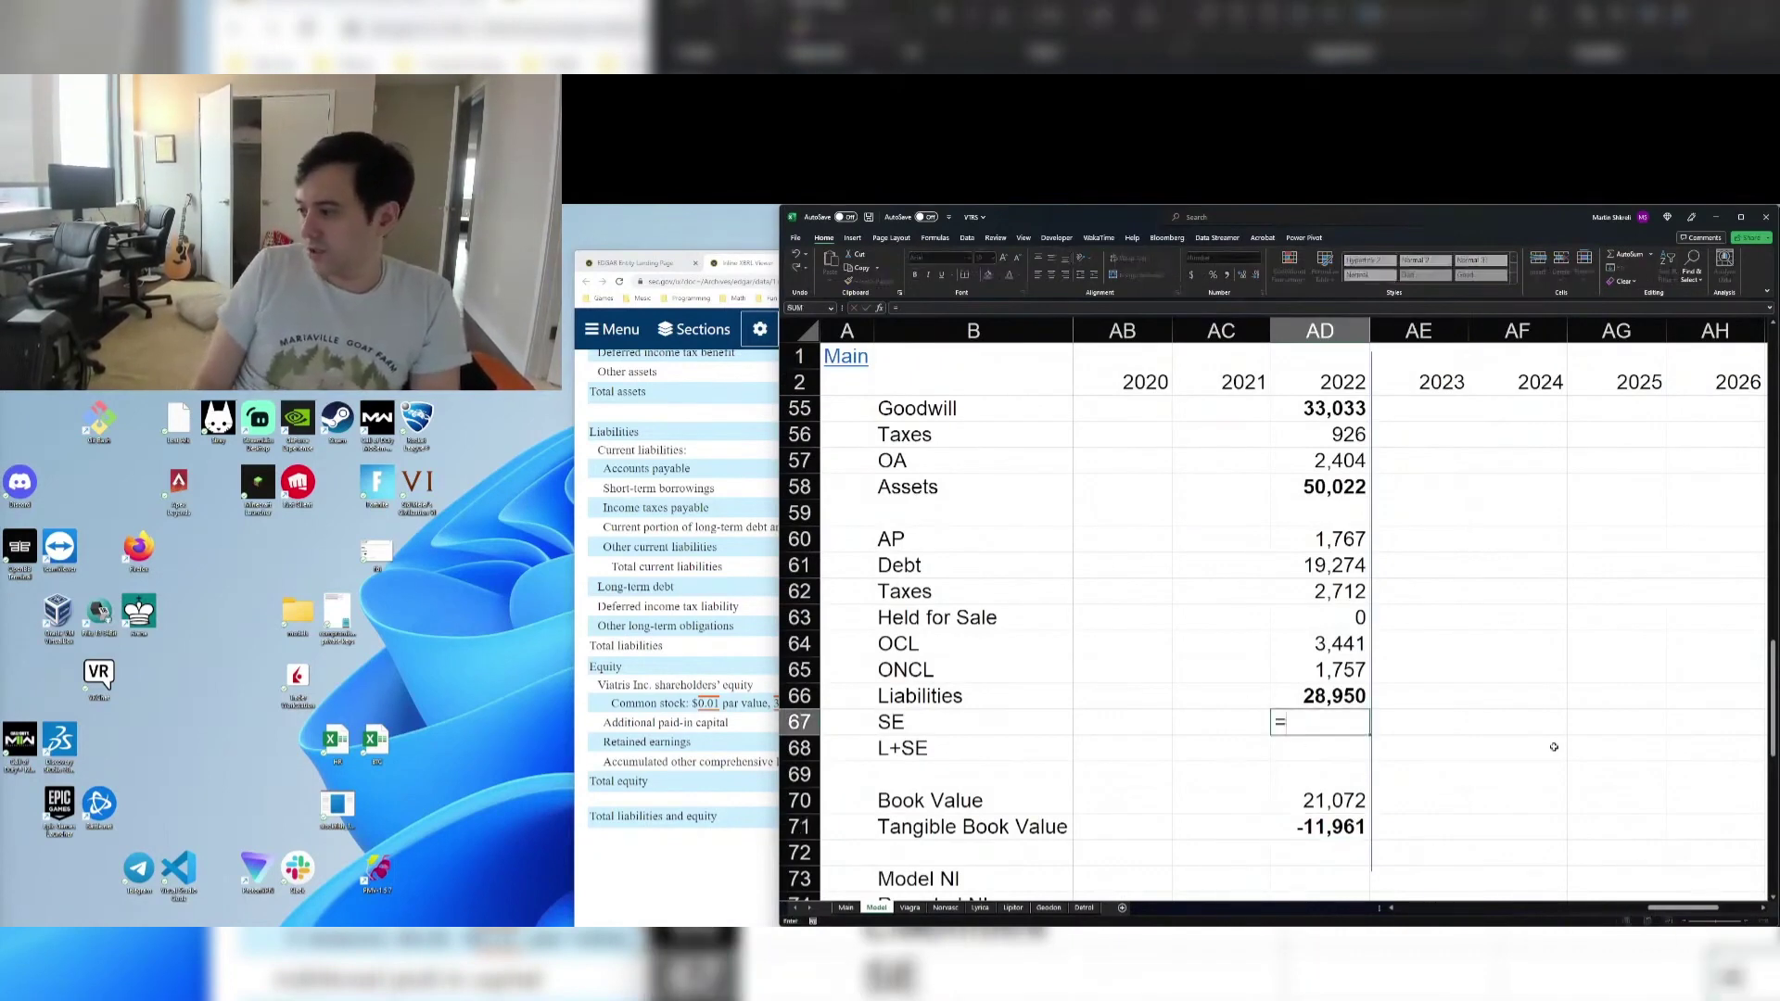
key(Up)
key(Up)
key(Up)
key(Up)
key(Return)
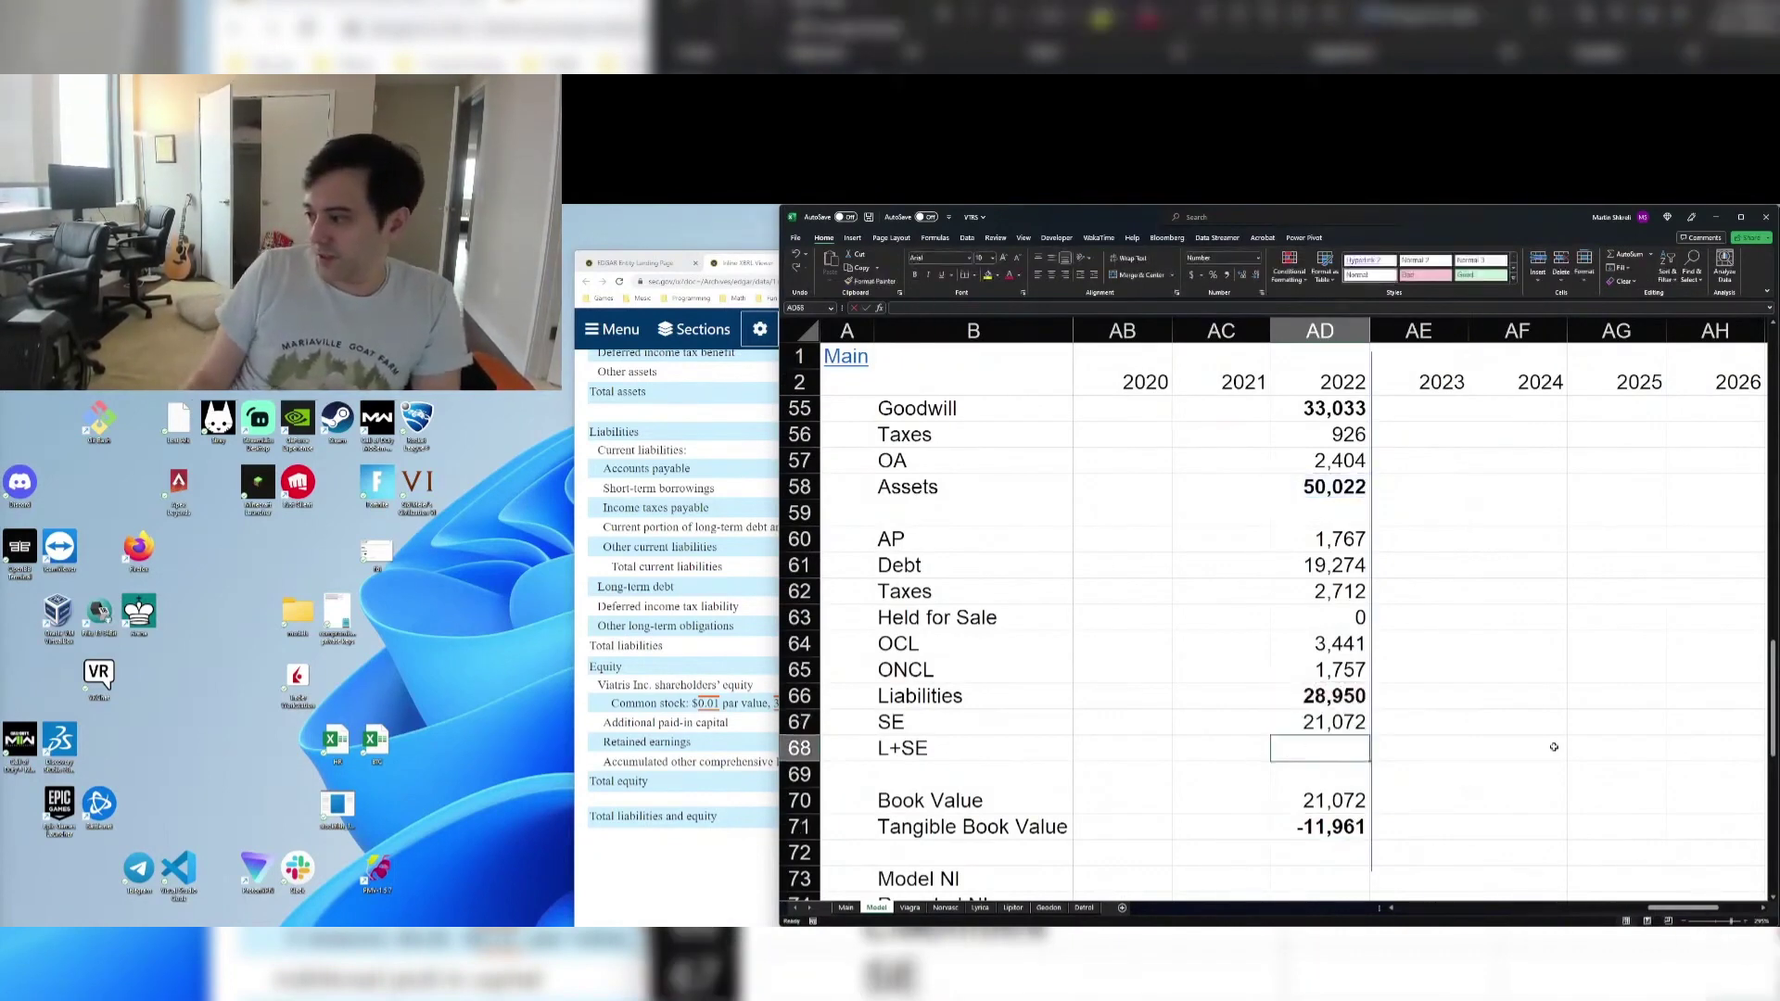
click(1330, 726)
key(ctrl+b)
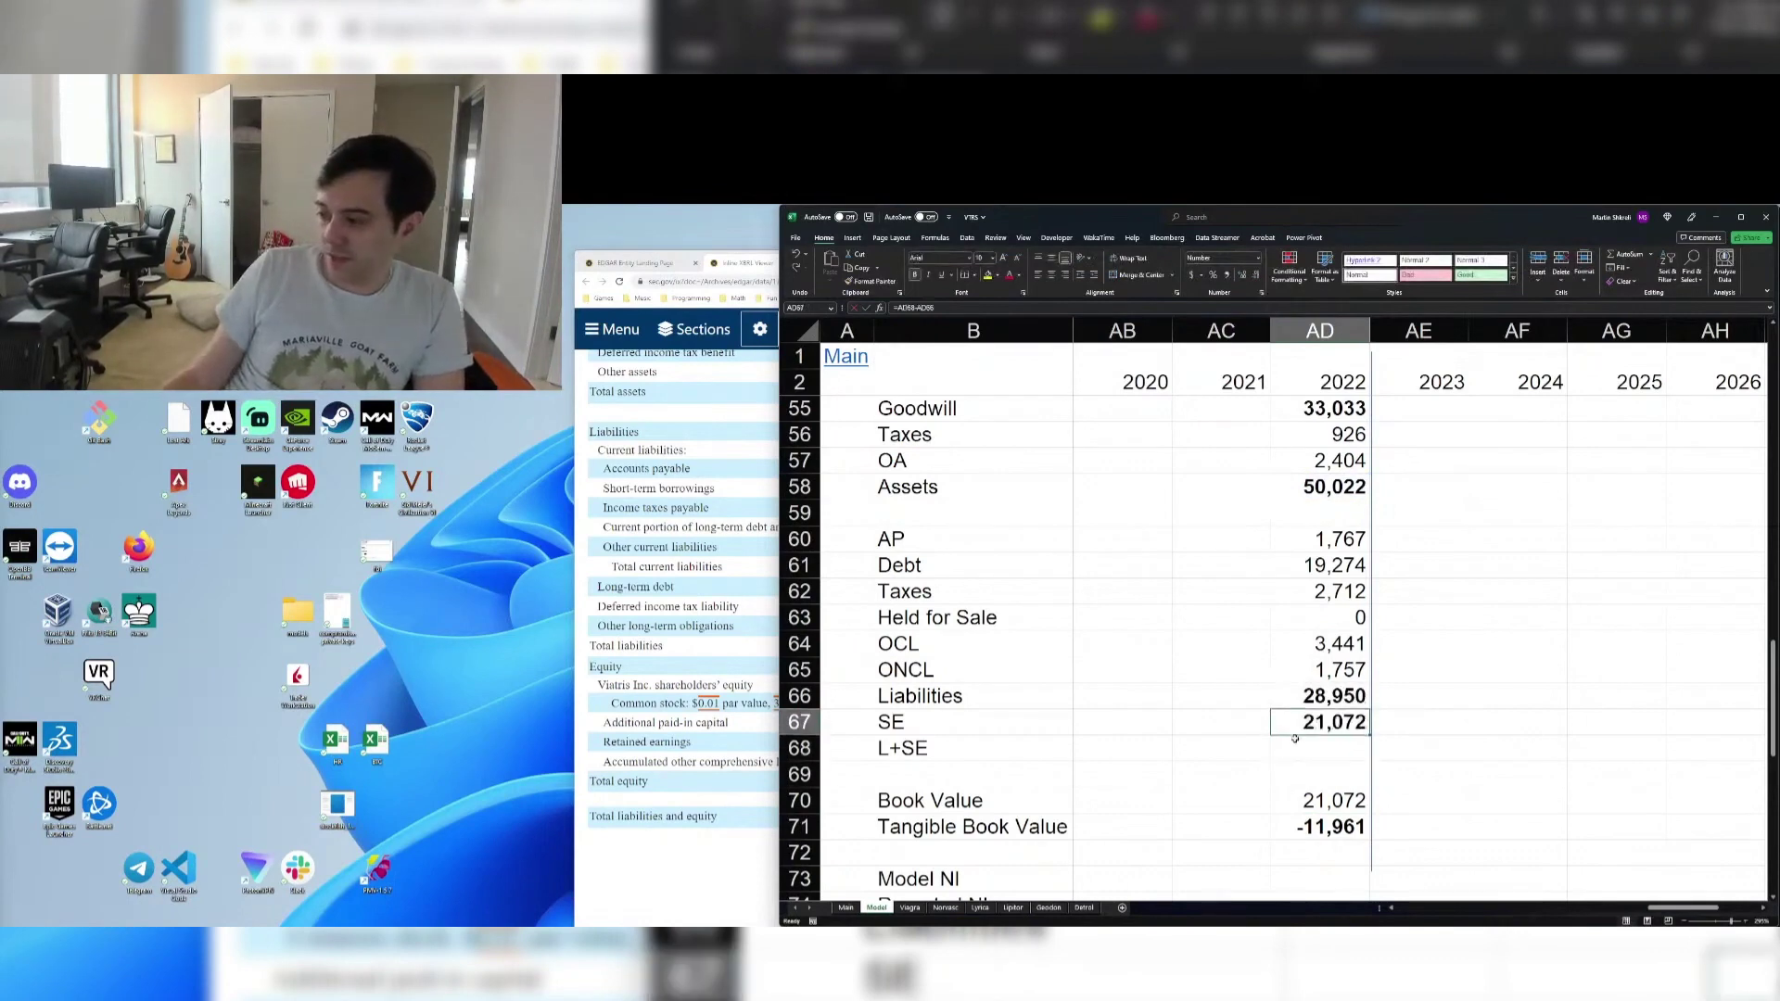
Relabel the SE row as 'SE (Book Value)'
click(983, 726)
key(F2)
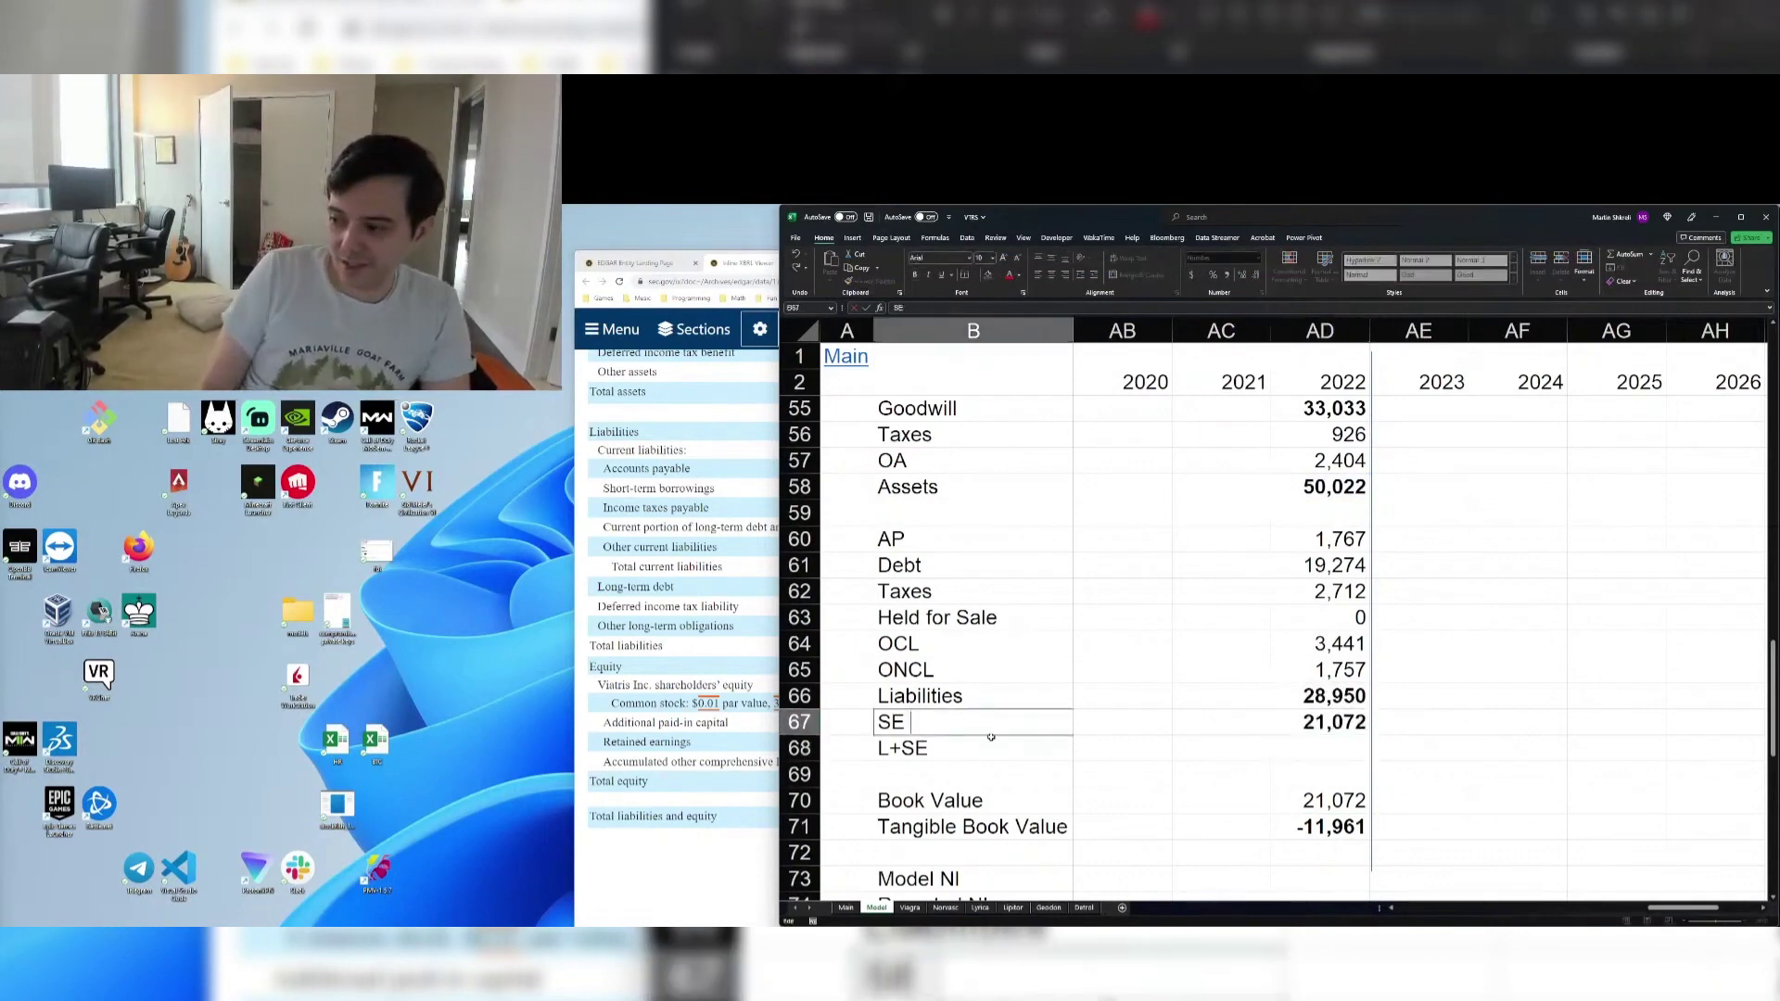
text((Book Value))
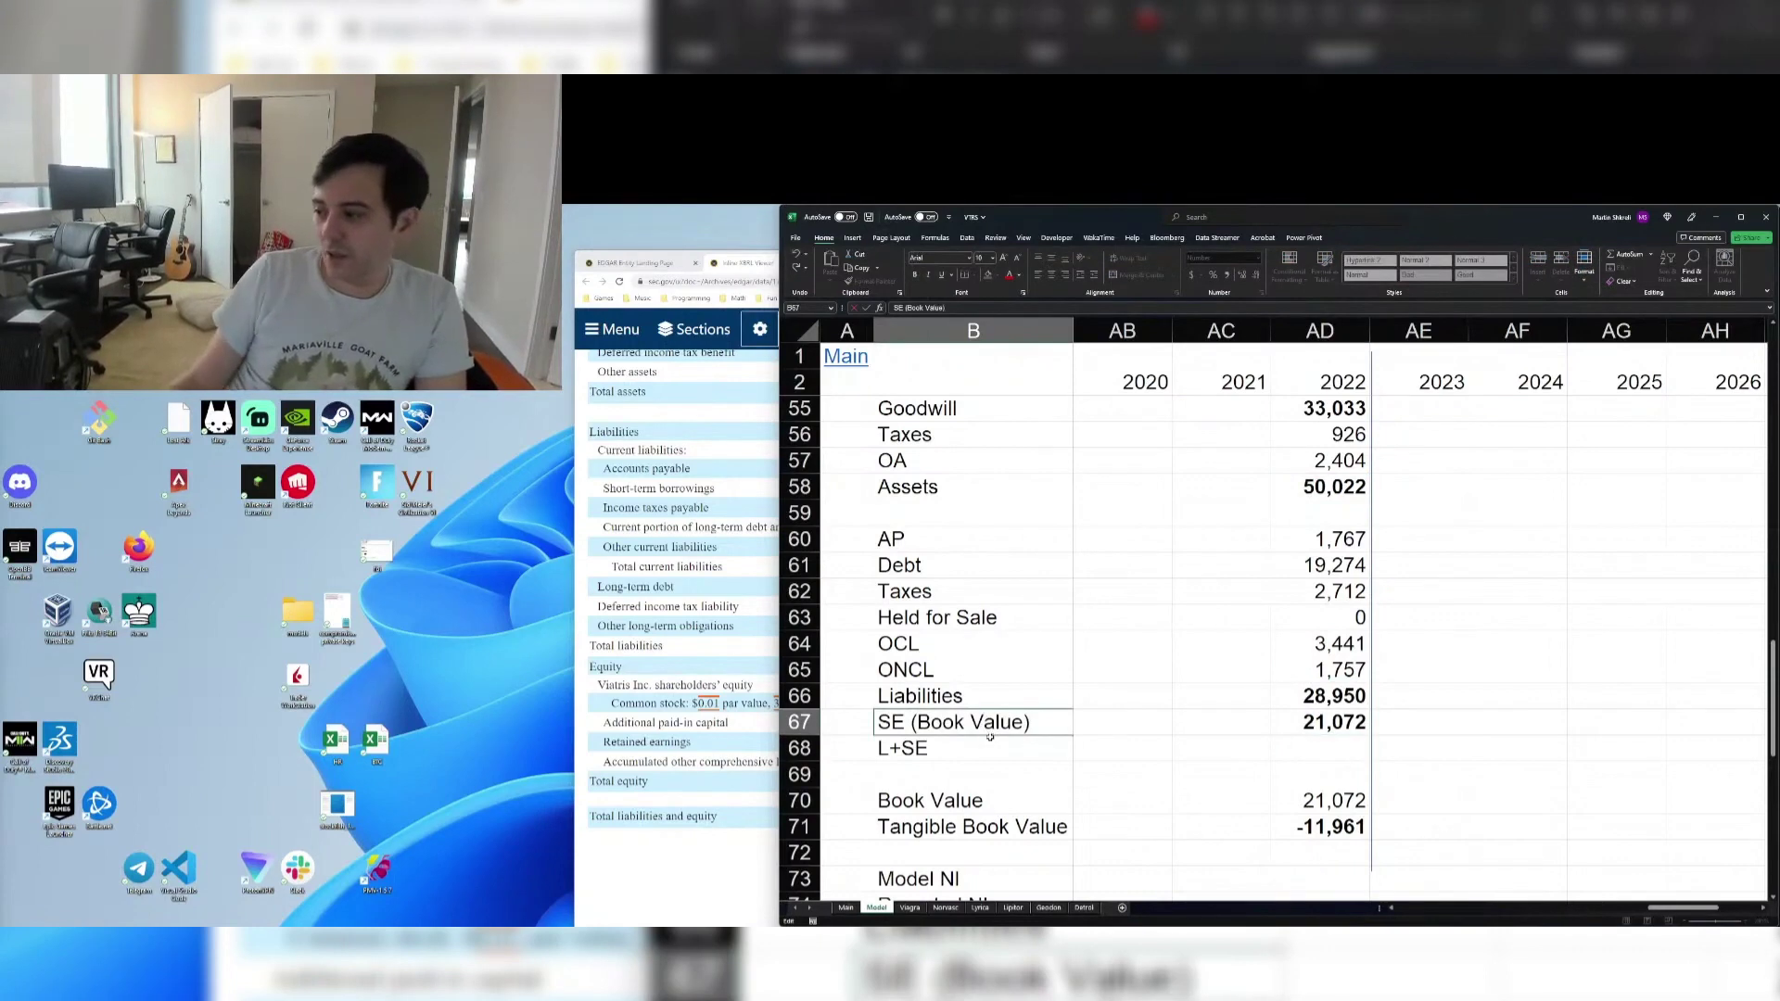
click(1322, 774)
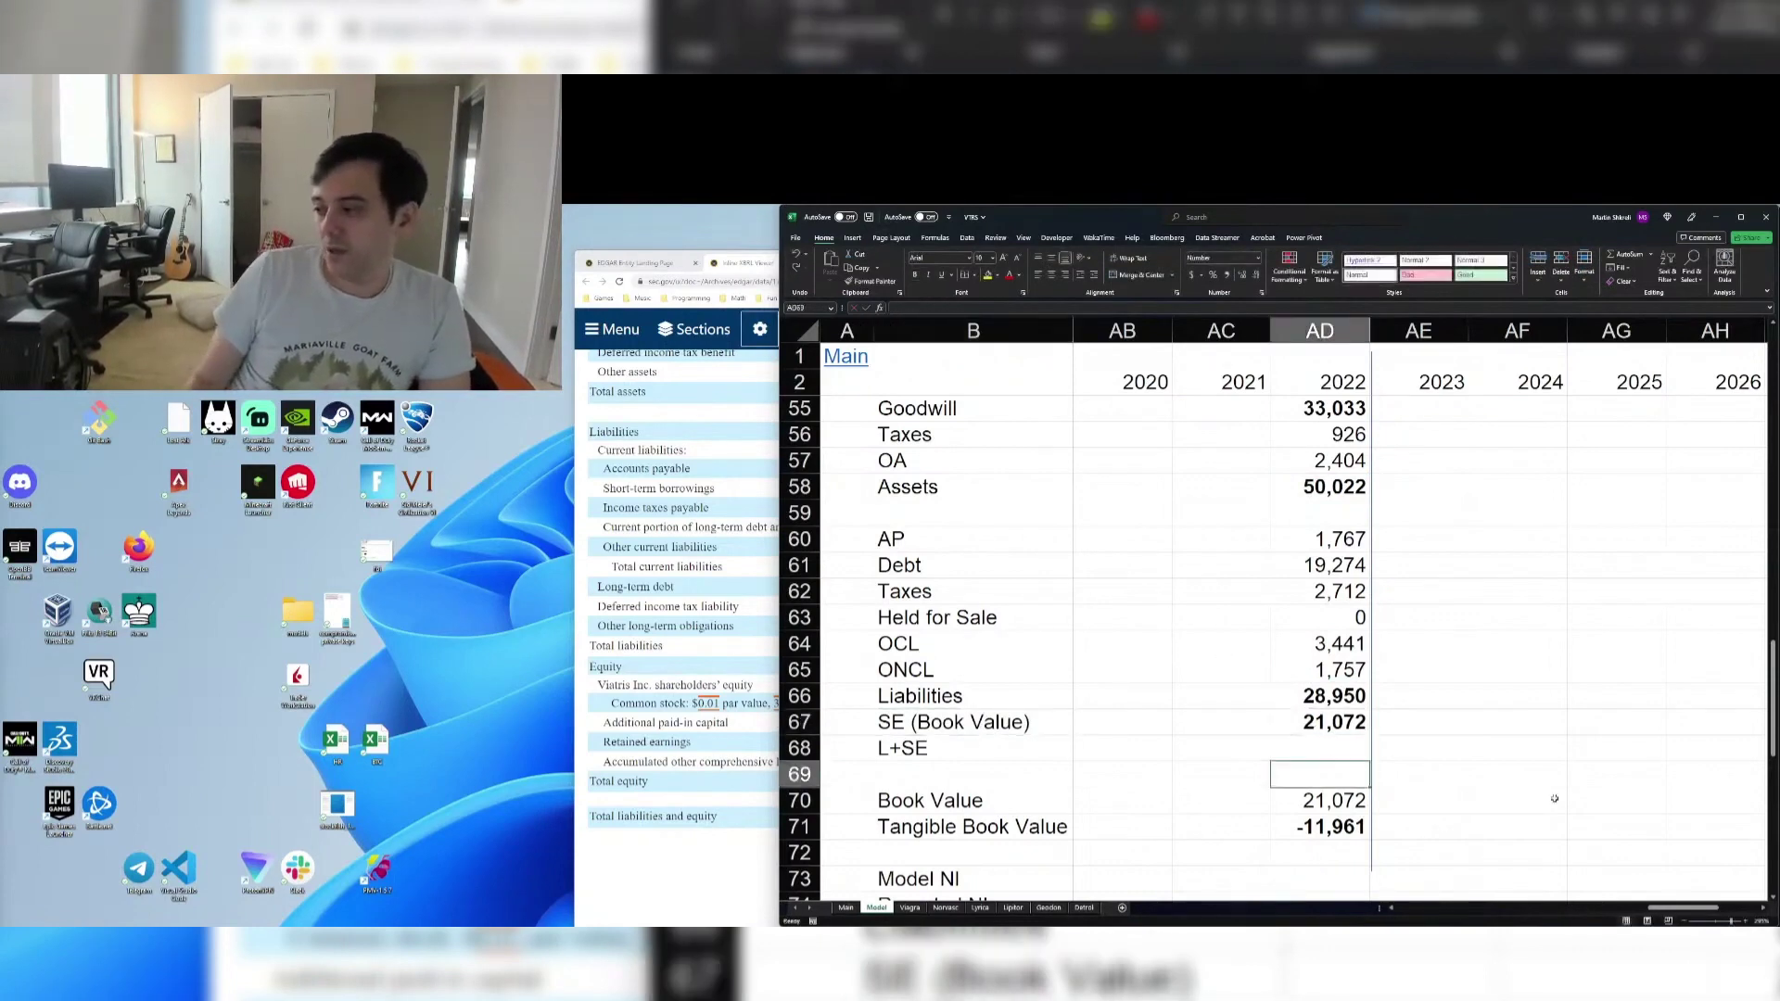
Total L+SE as =AD66+AD67 (50,022), bold it, and compare with total assets
key(Right)
key(Left)
key(Up)
text(=)
key(Up)
key(Up)
text(+)
key(Up)
key(Return)
click(1332, 757)
key(ctrl+b)
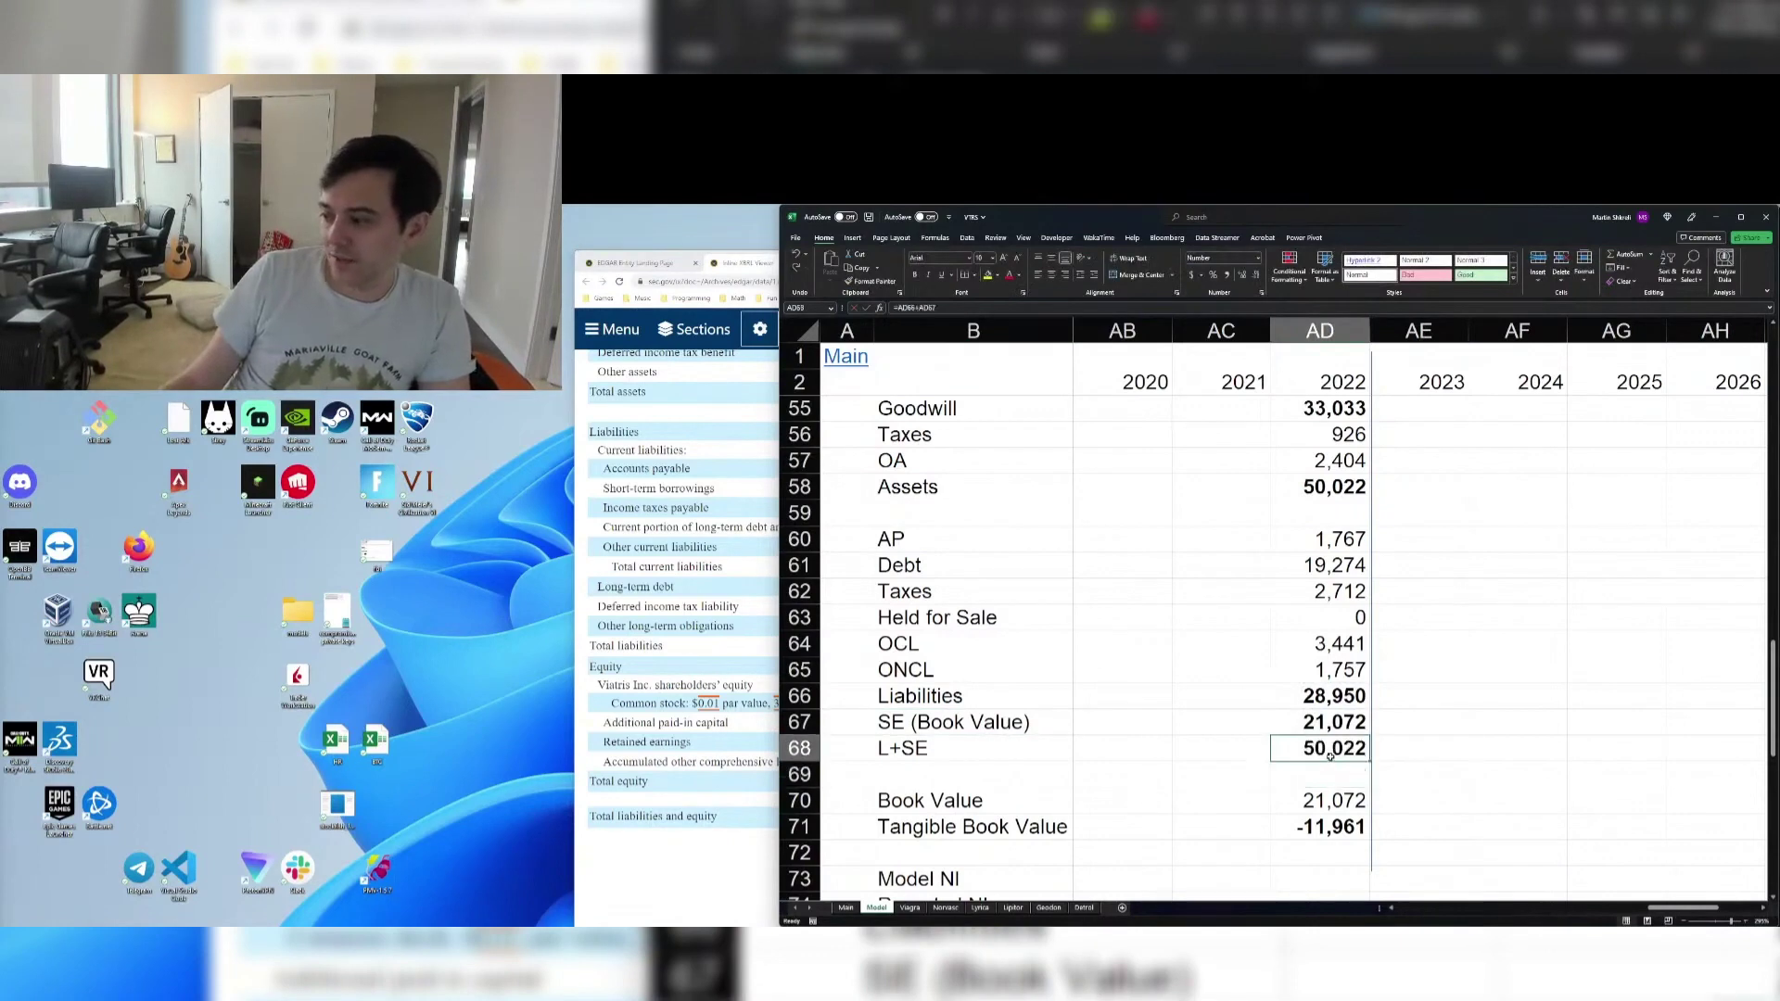
ctrl+click(1335, 489)
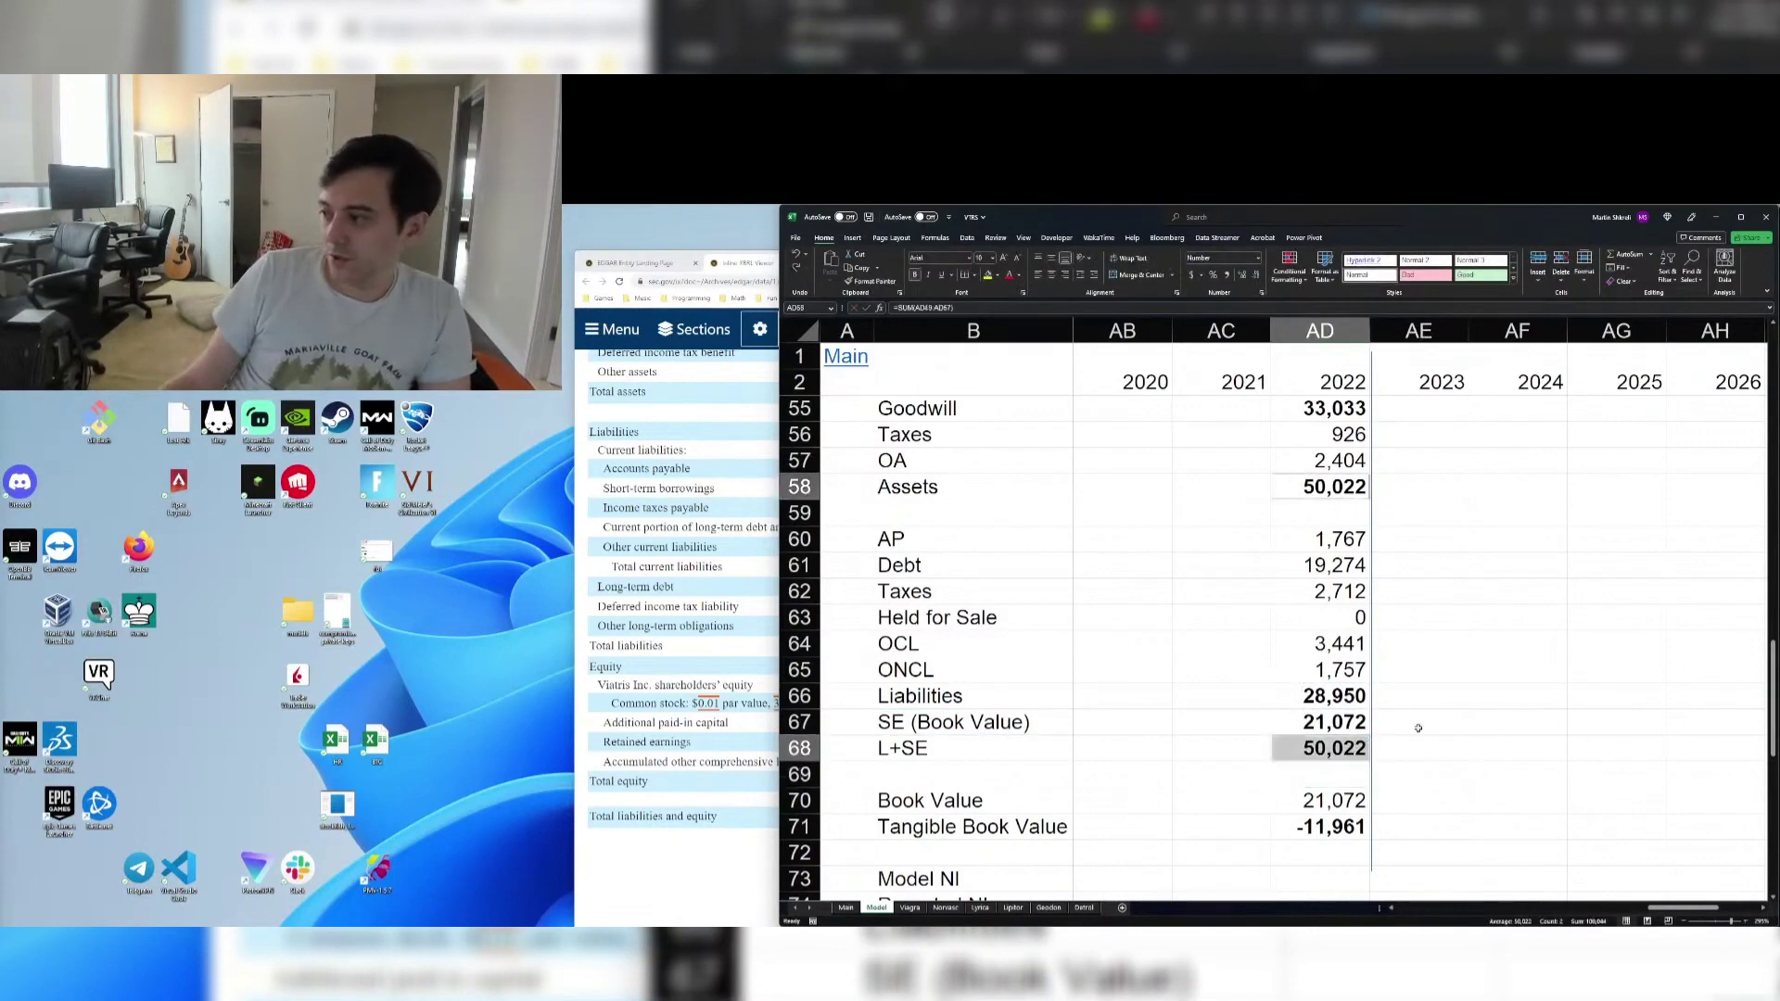
click(1261, 809)
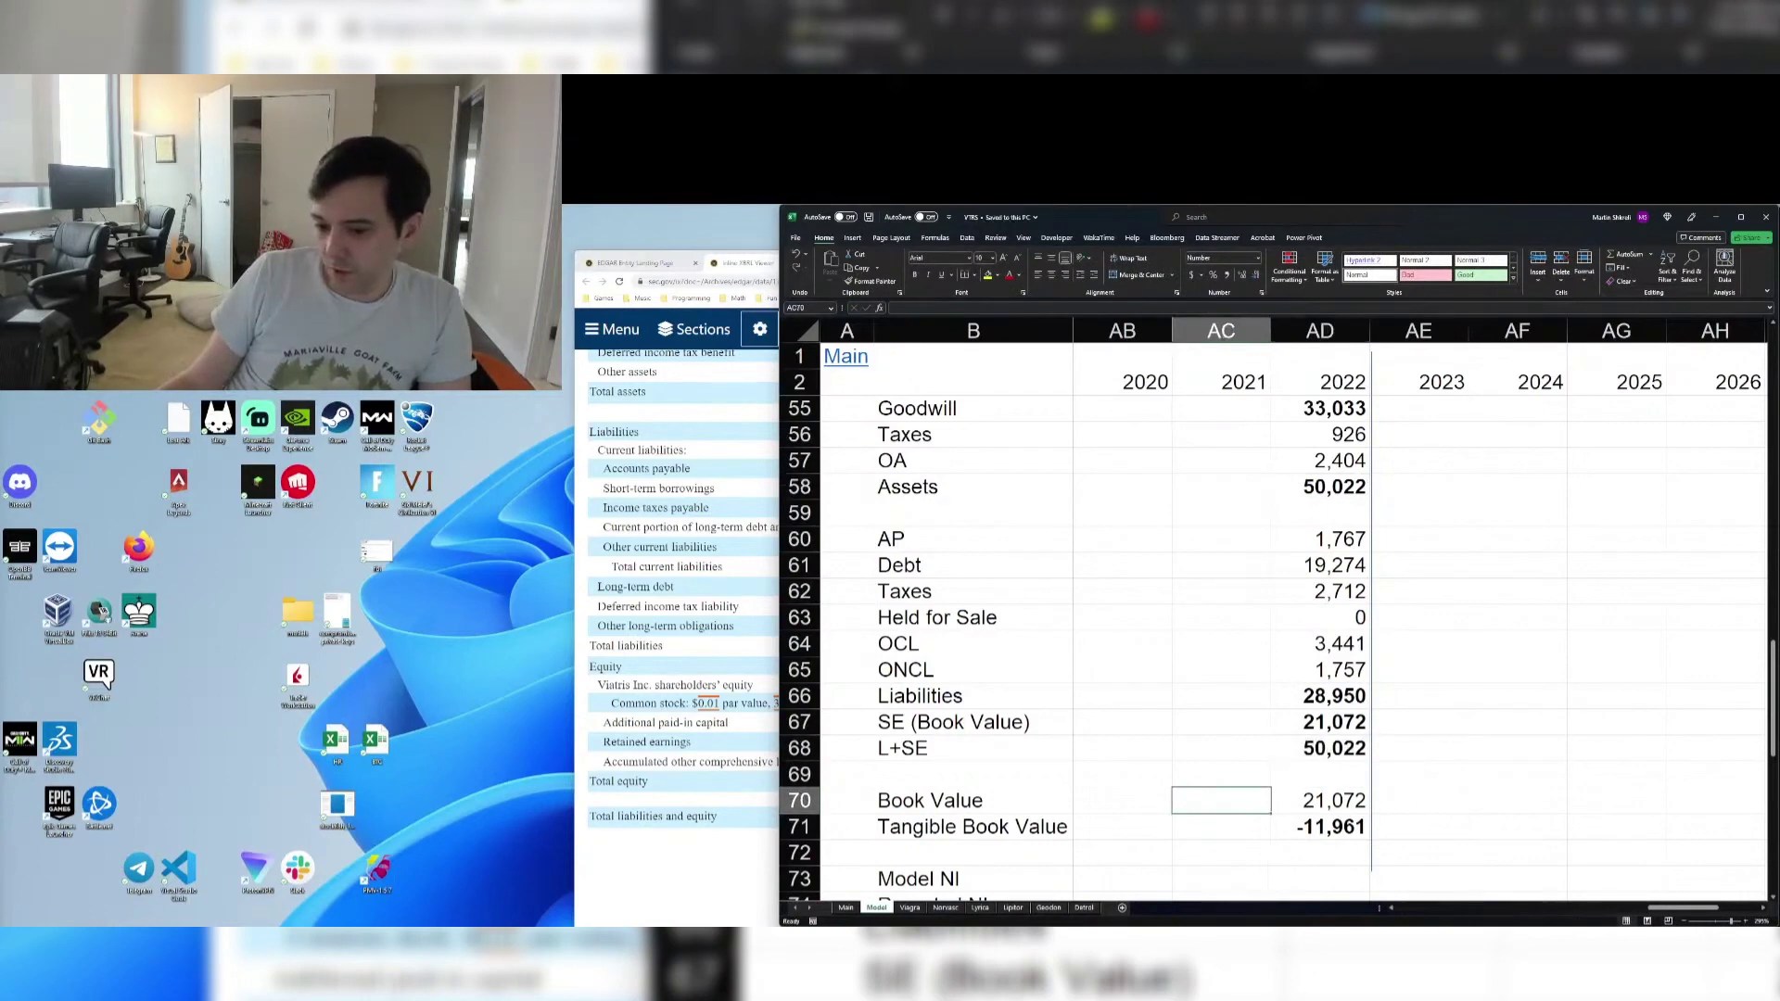
key(alt+Tab)
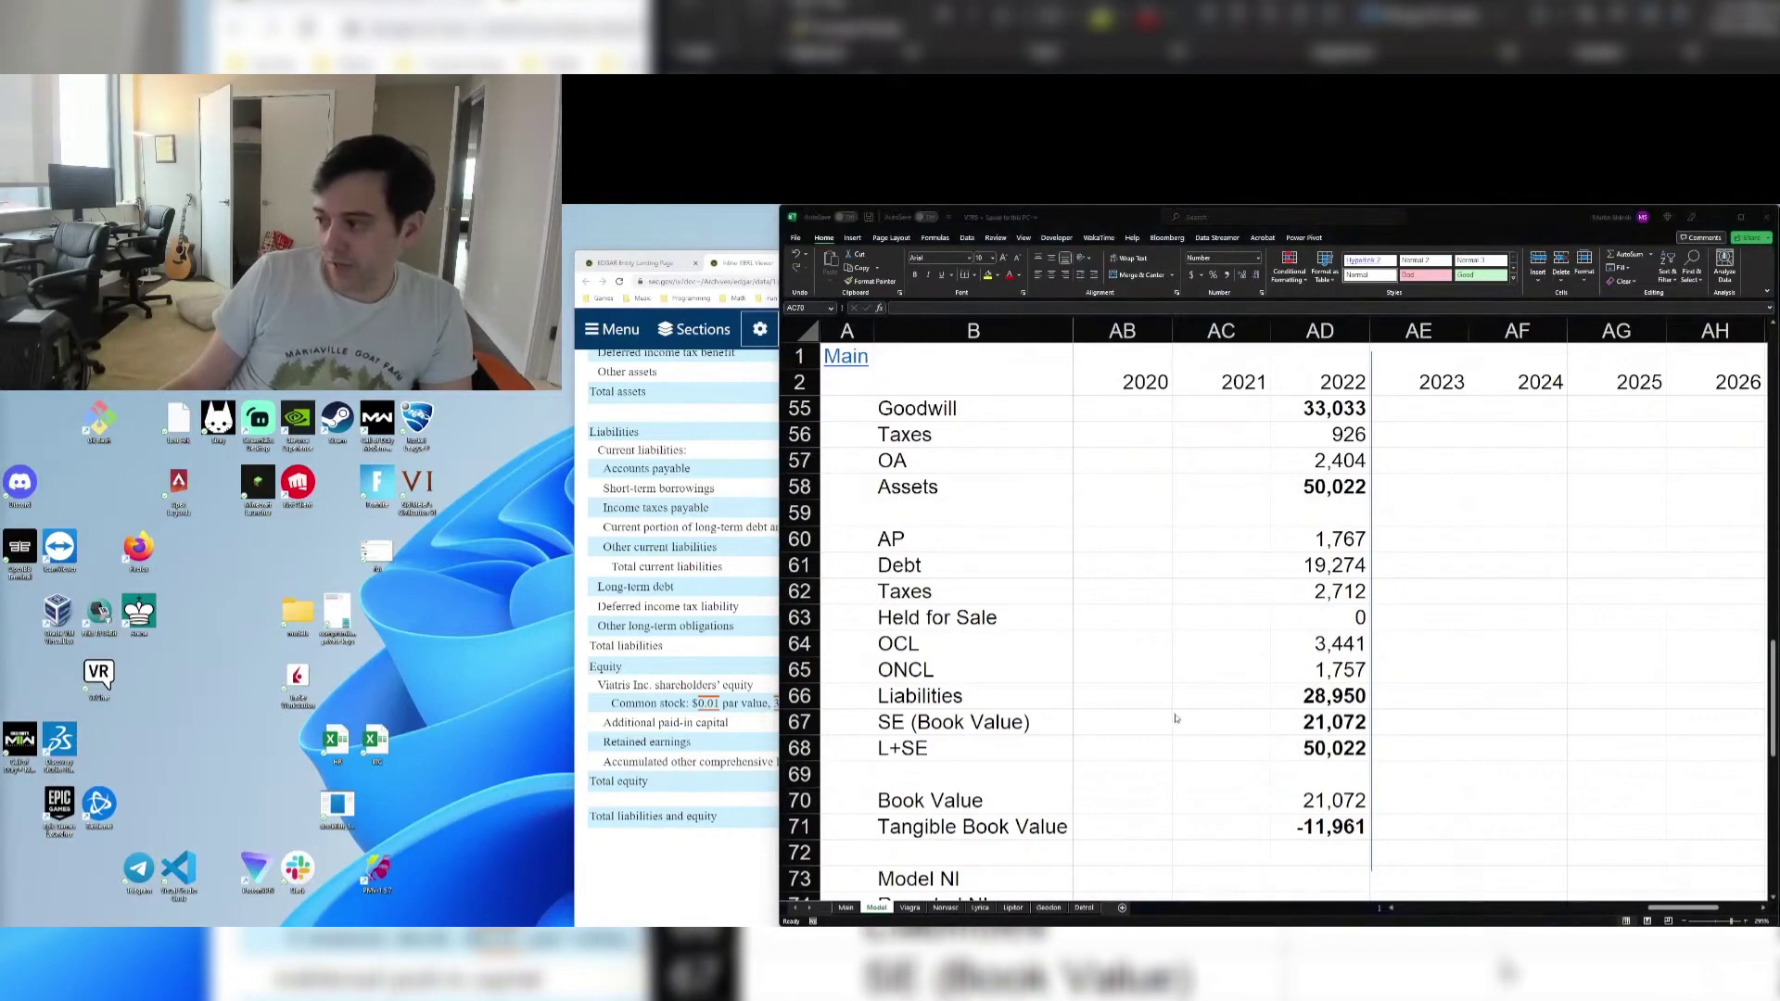
key(alt+Tab)
ctrl+scroll(1234, 649, down, 1)
scroll(1226, 659, up, 1)
ctrl+scroll(1225, 659, down, 1)
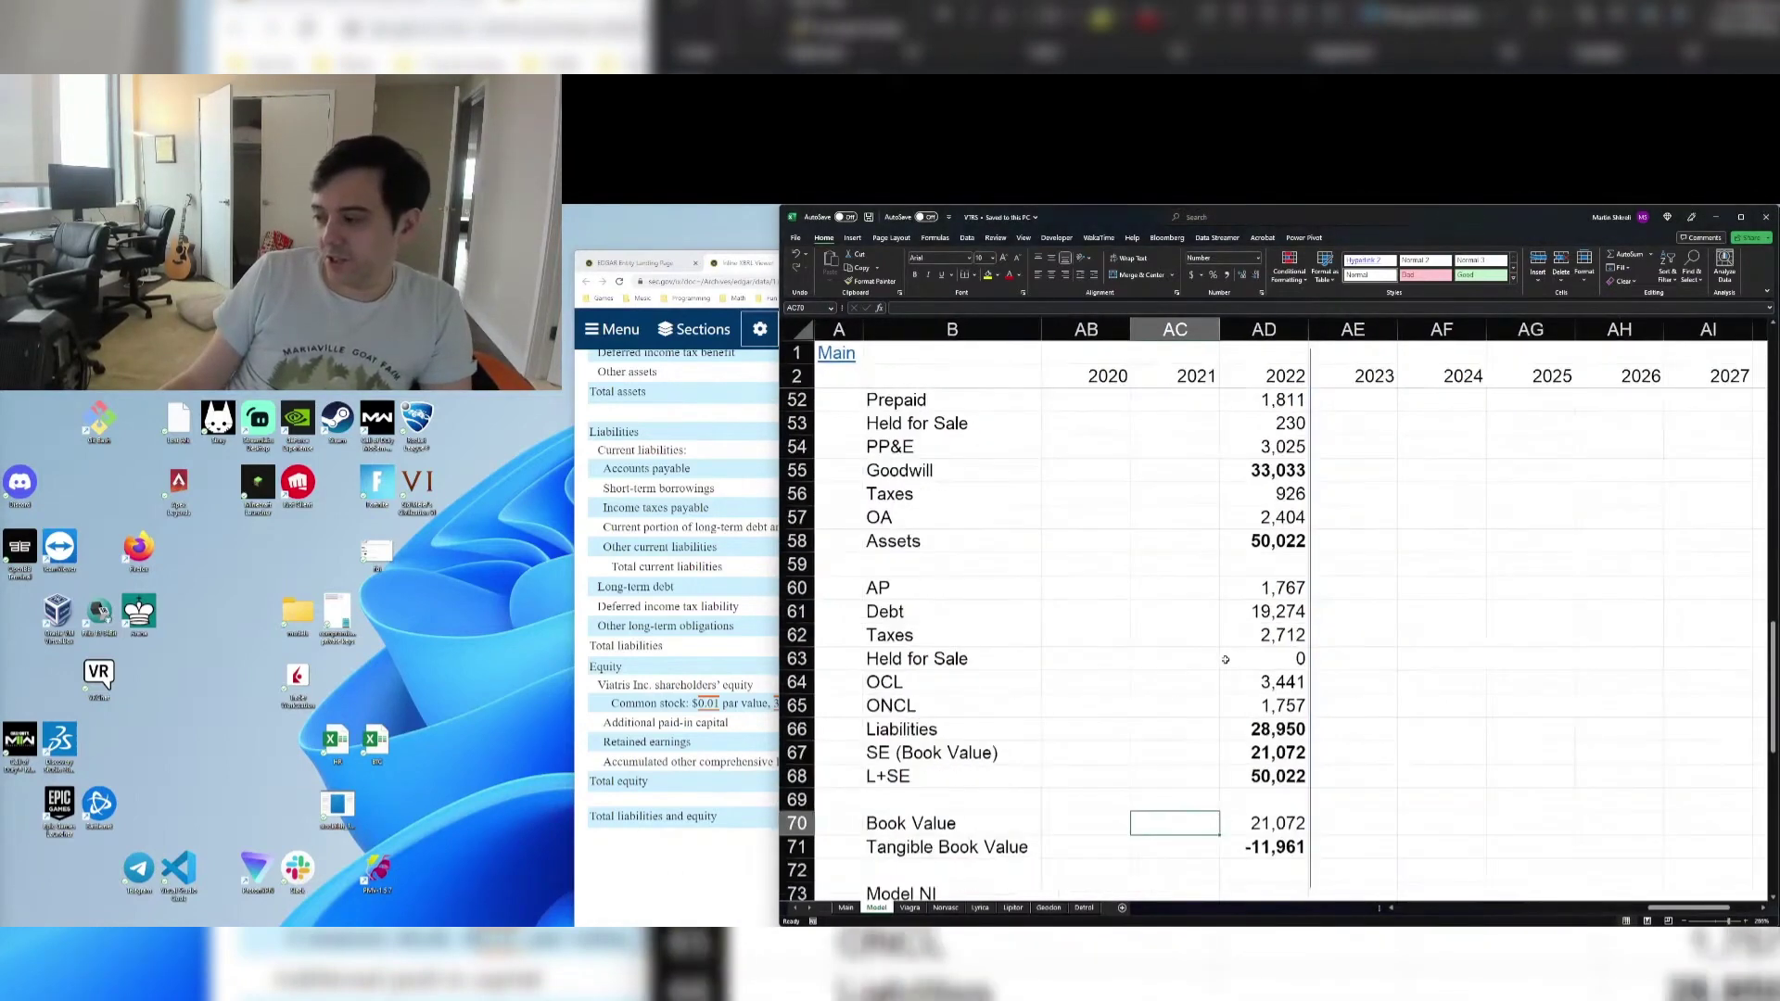
drag(1186, 664, 1470, 675)
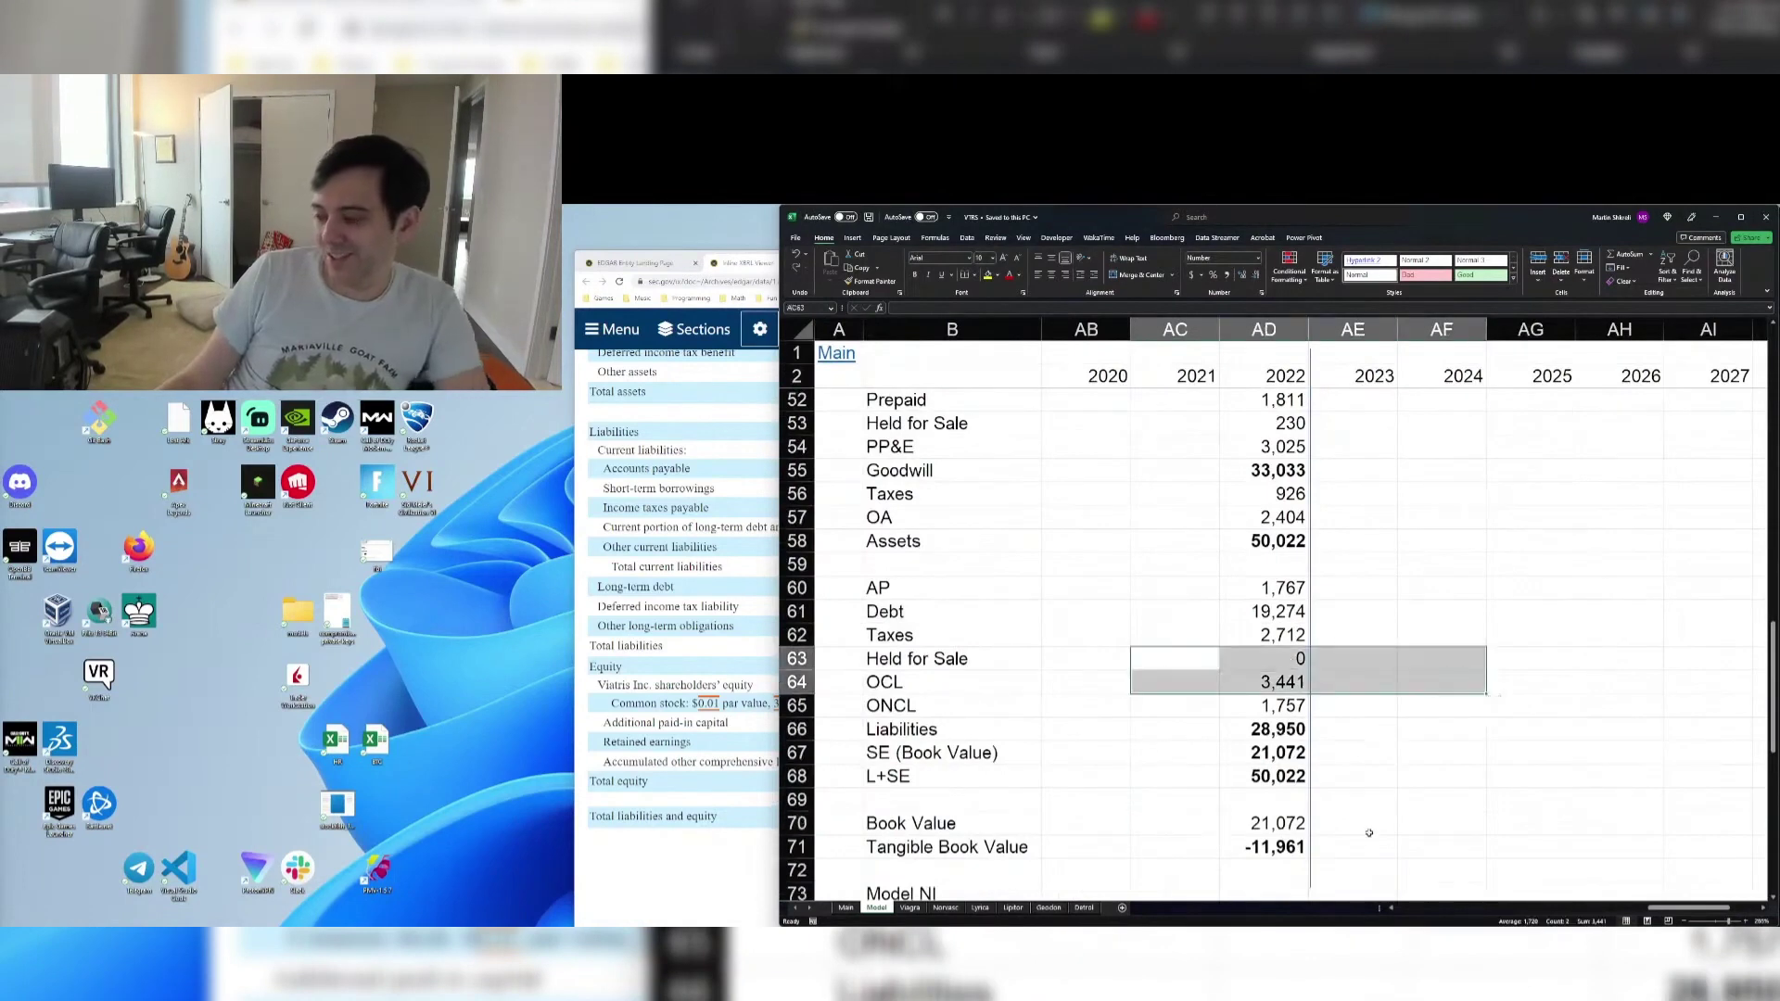
mouse_move(1471, 847)
mouse_down()
mouse_move(1130, 740)
mouse_move(1410, 655)
mouse_up()
click(1507, 747)
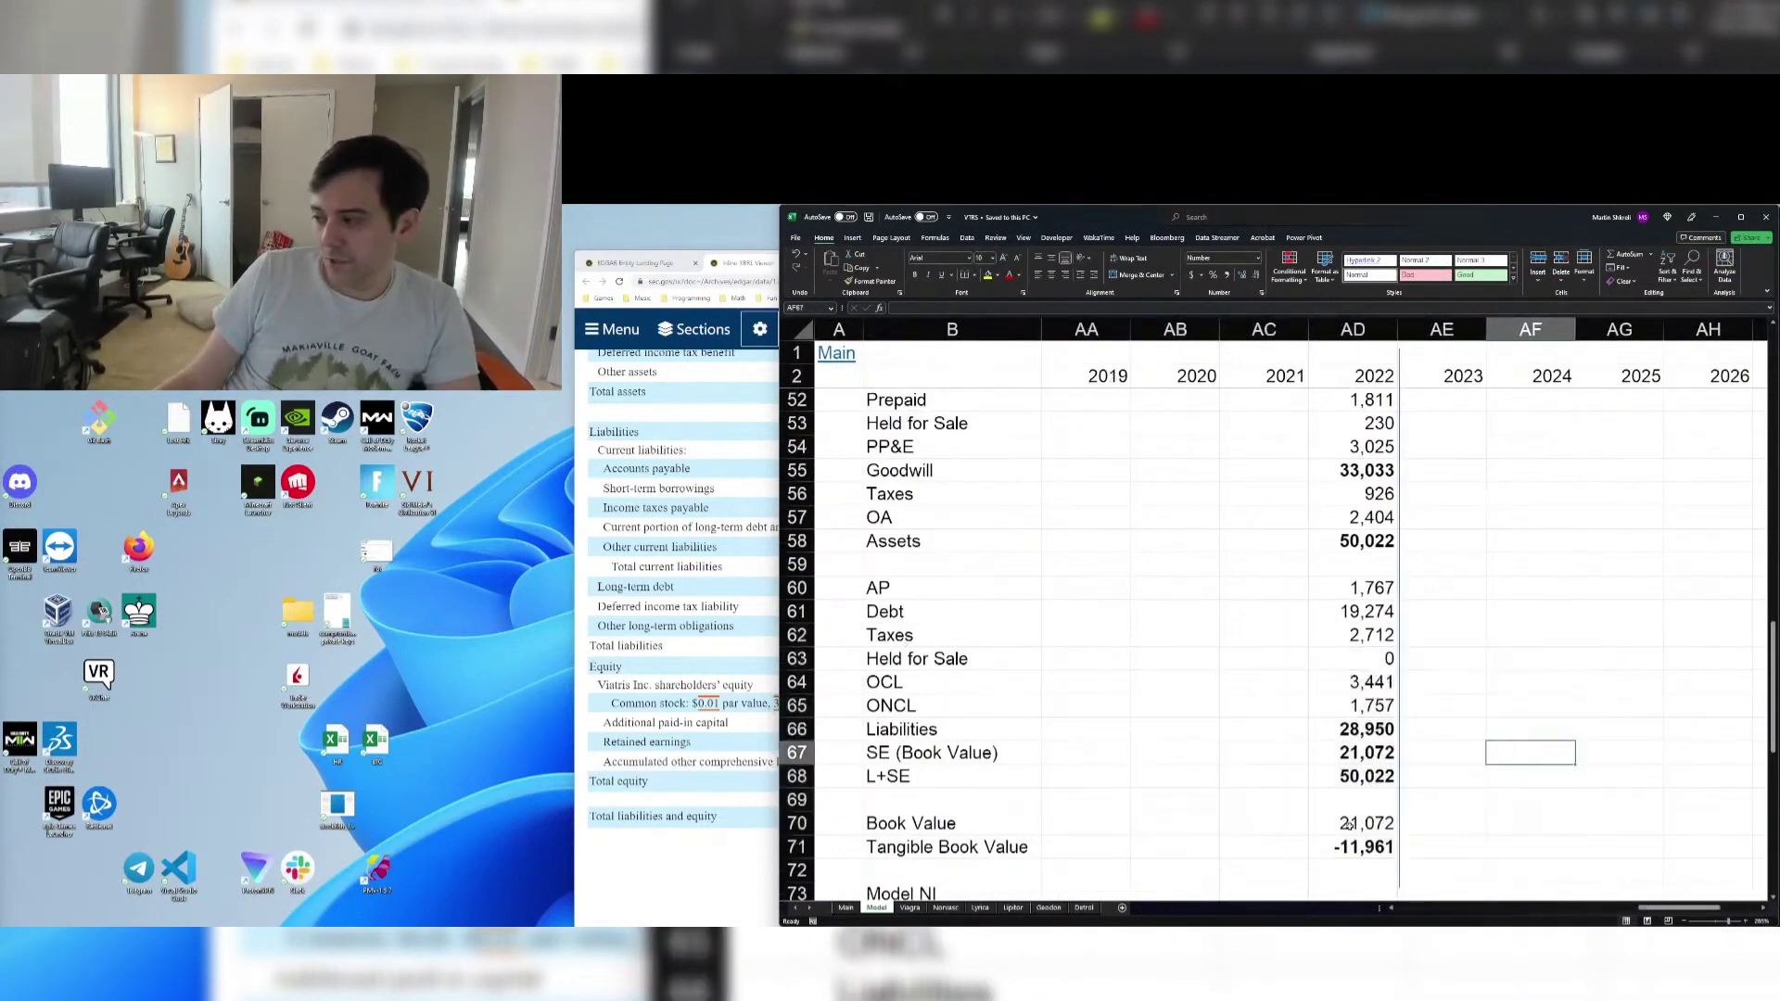
click(1349, 826)
click(739, 746)
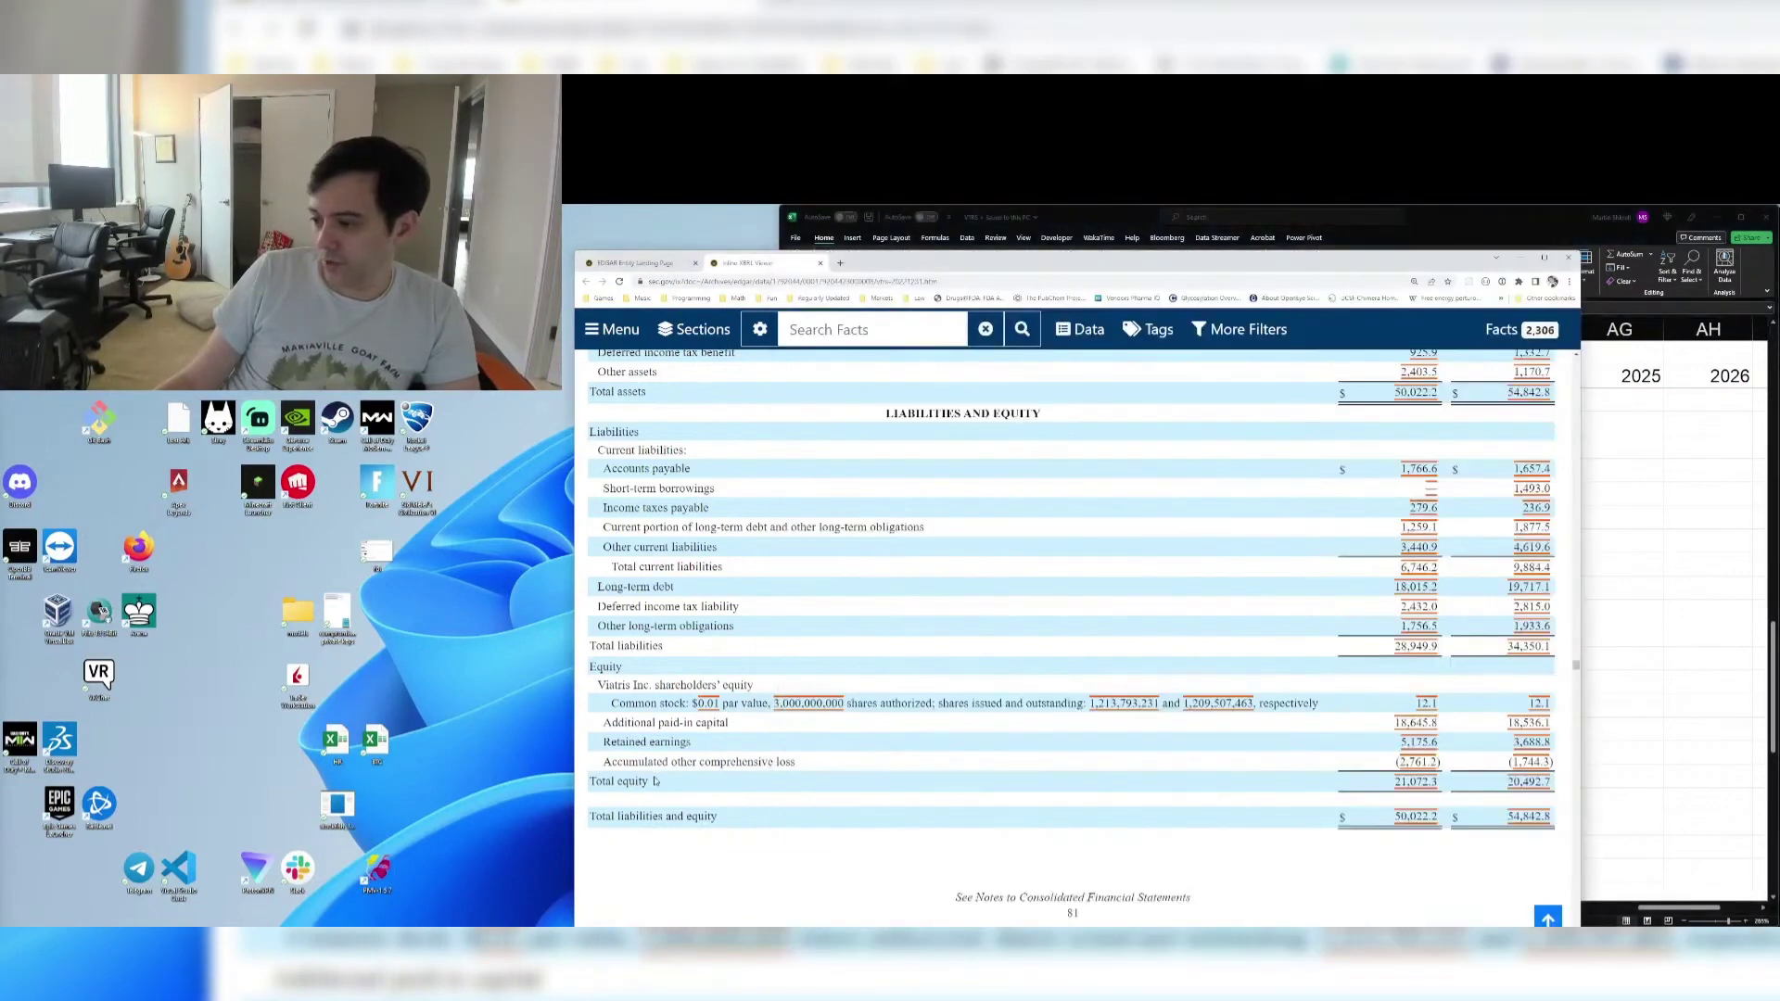
double_click(1417, 782)
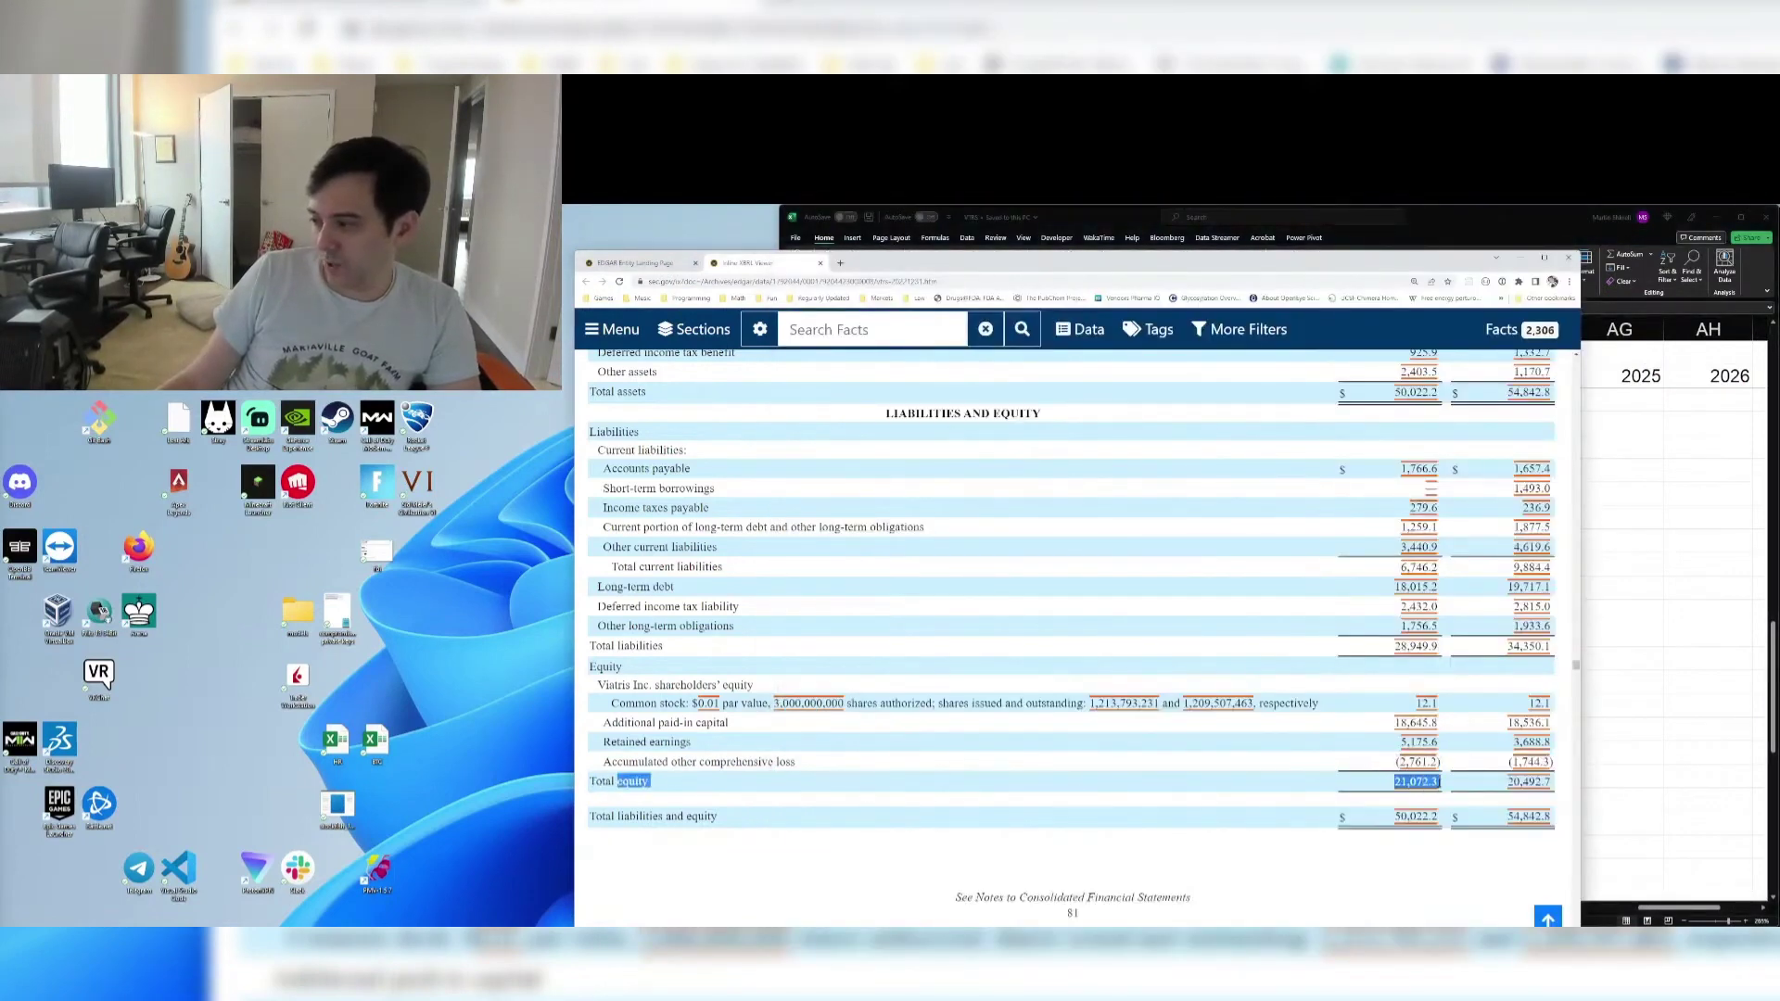
key(alt+Tab)
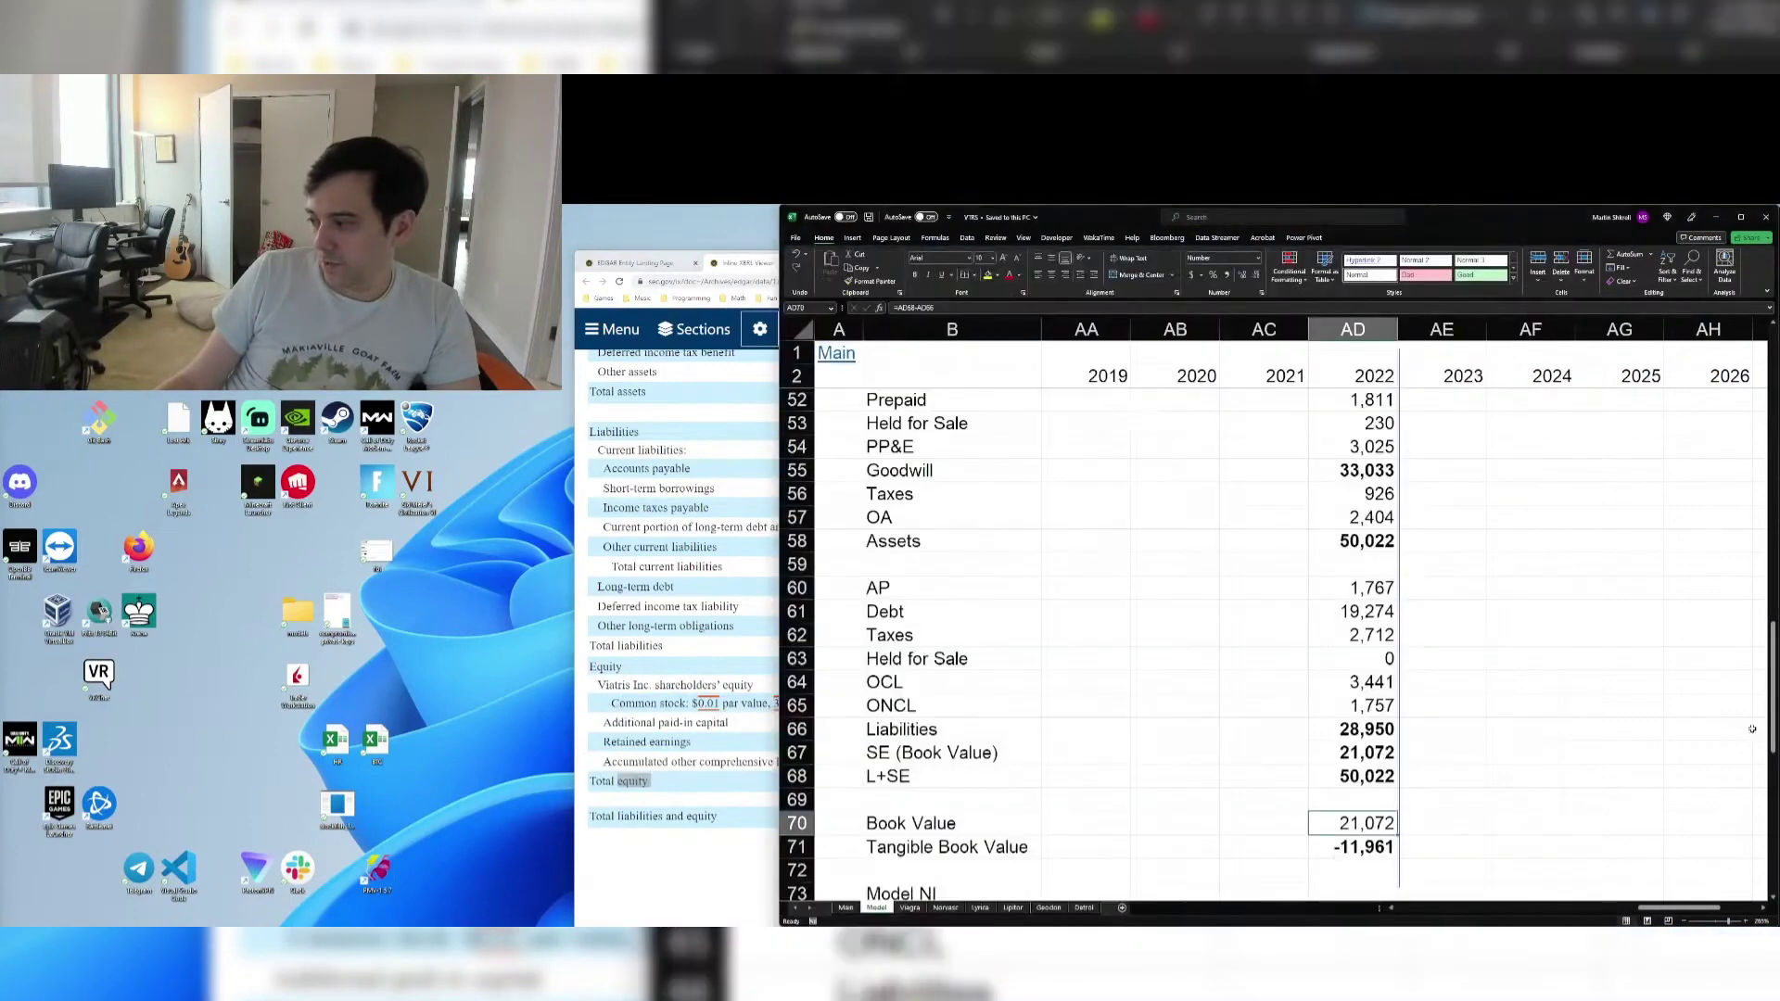
double_click(1374, 818)
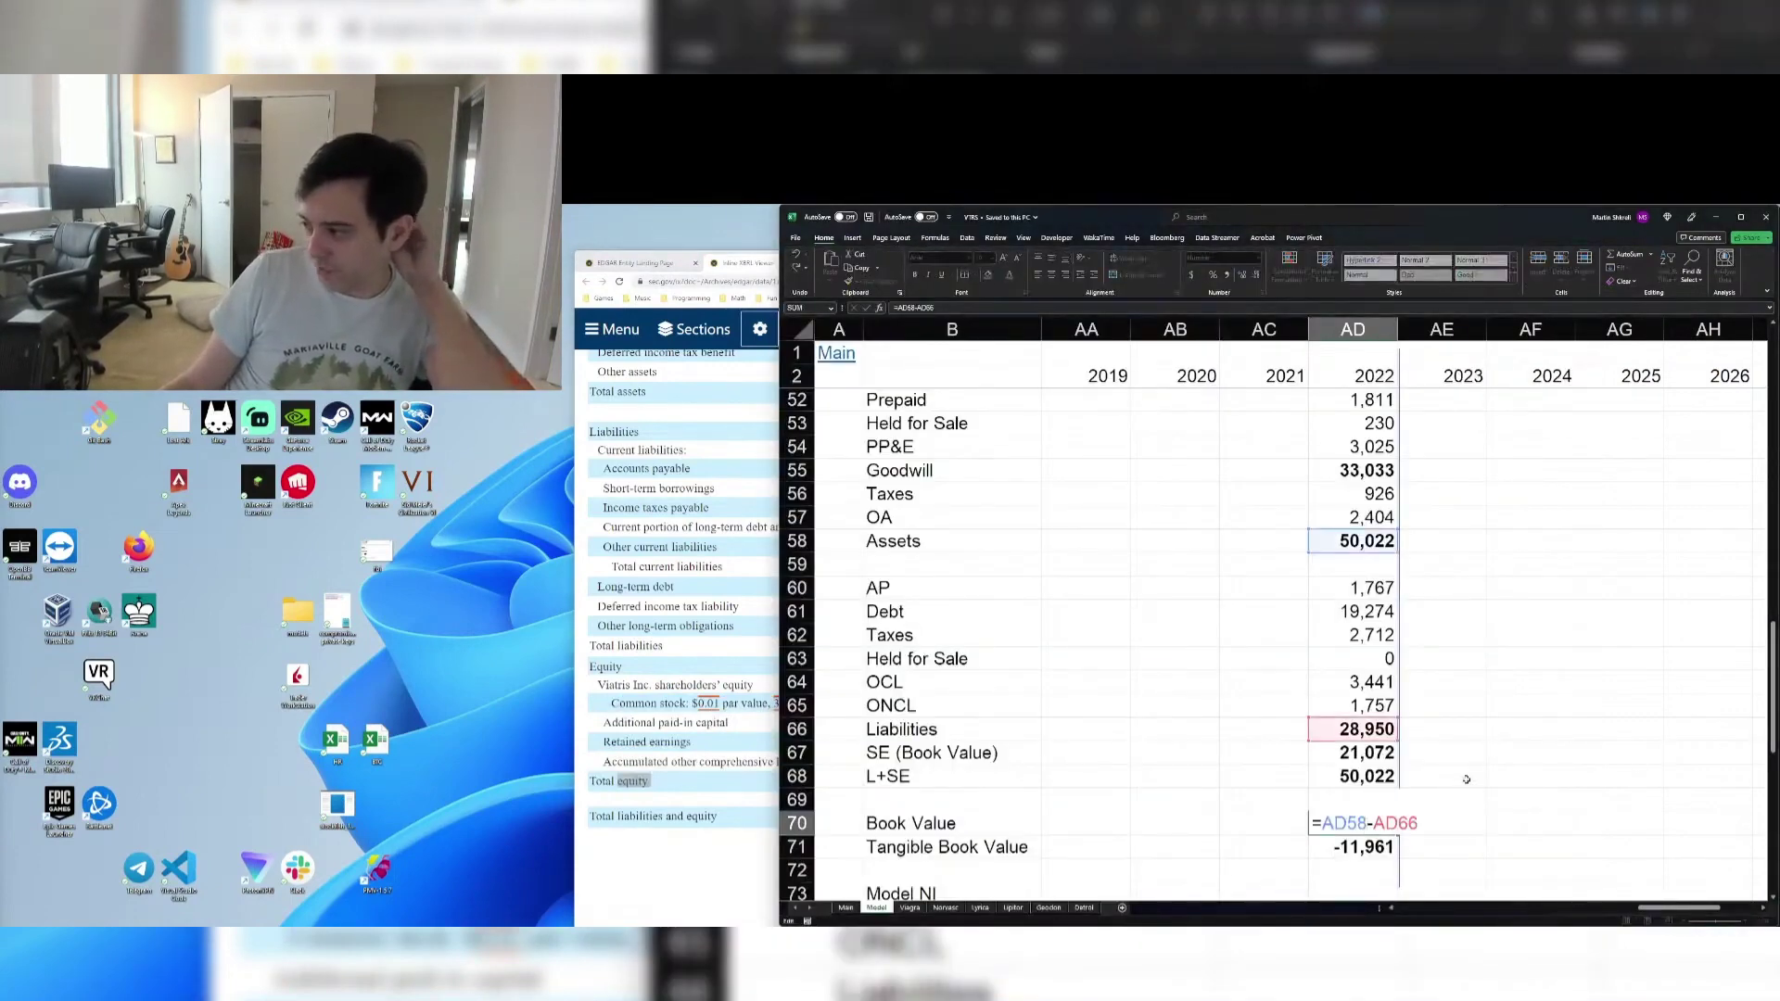
key(Return)
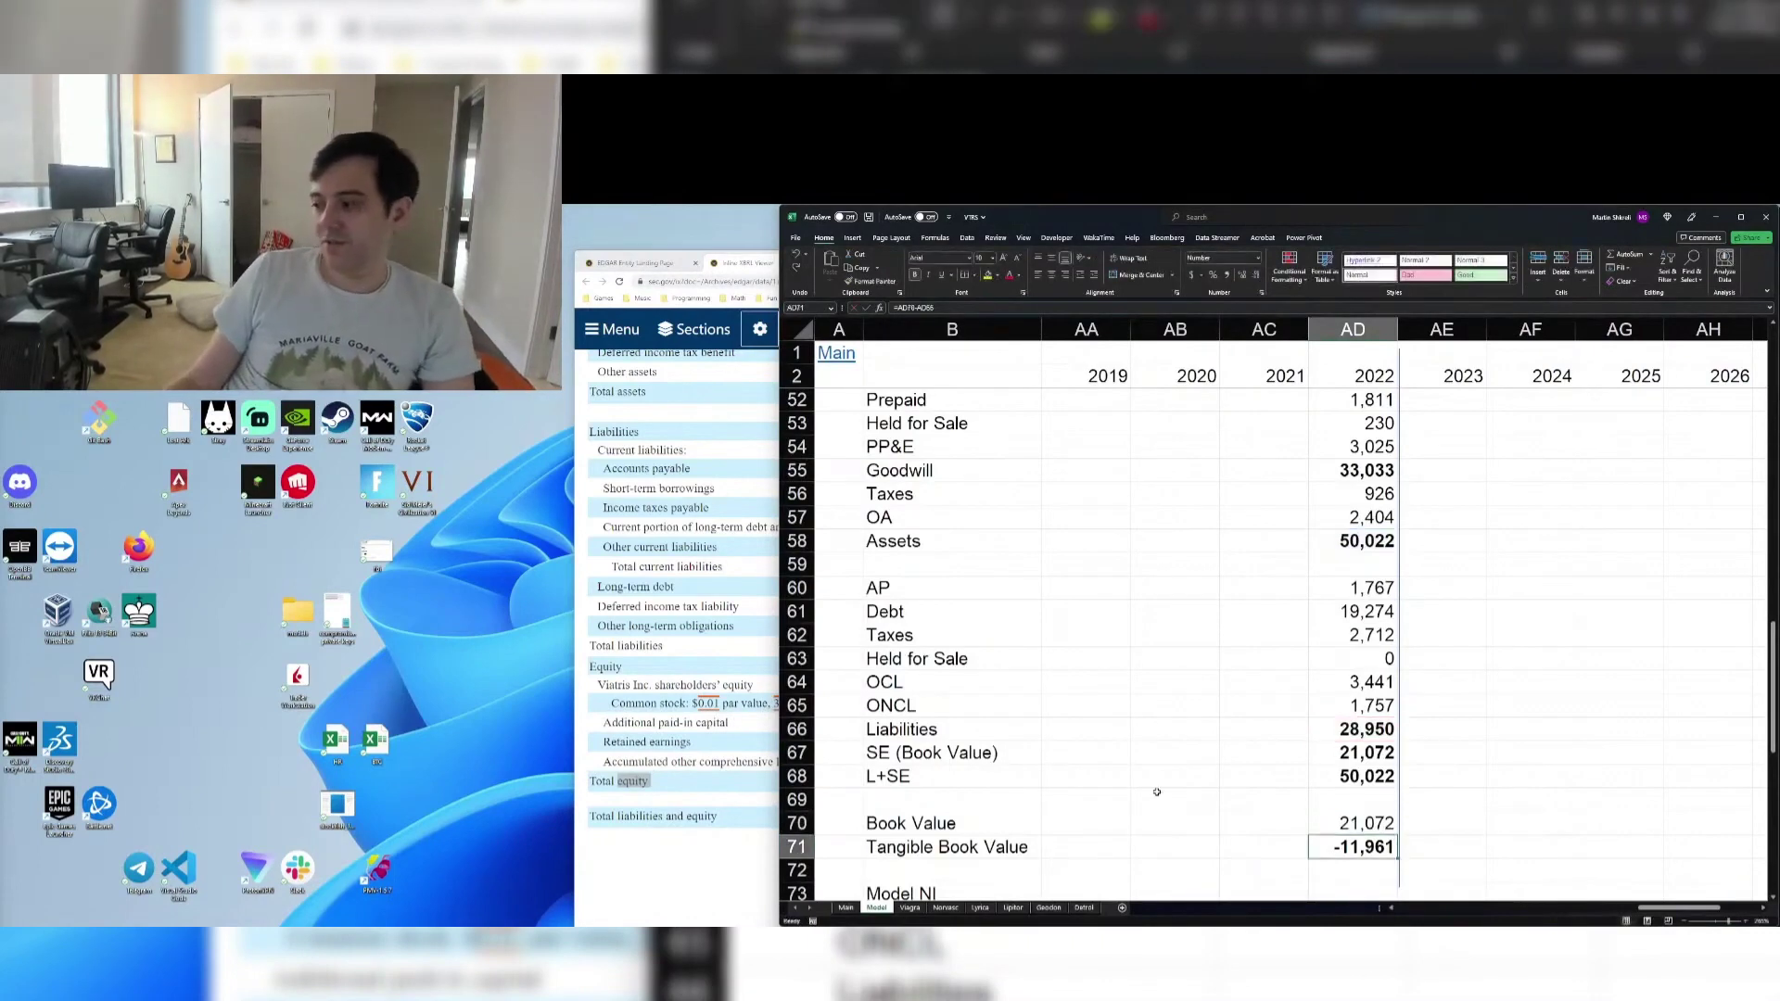
key(Up)
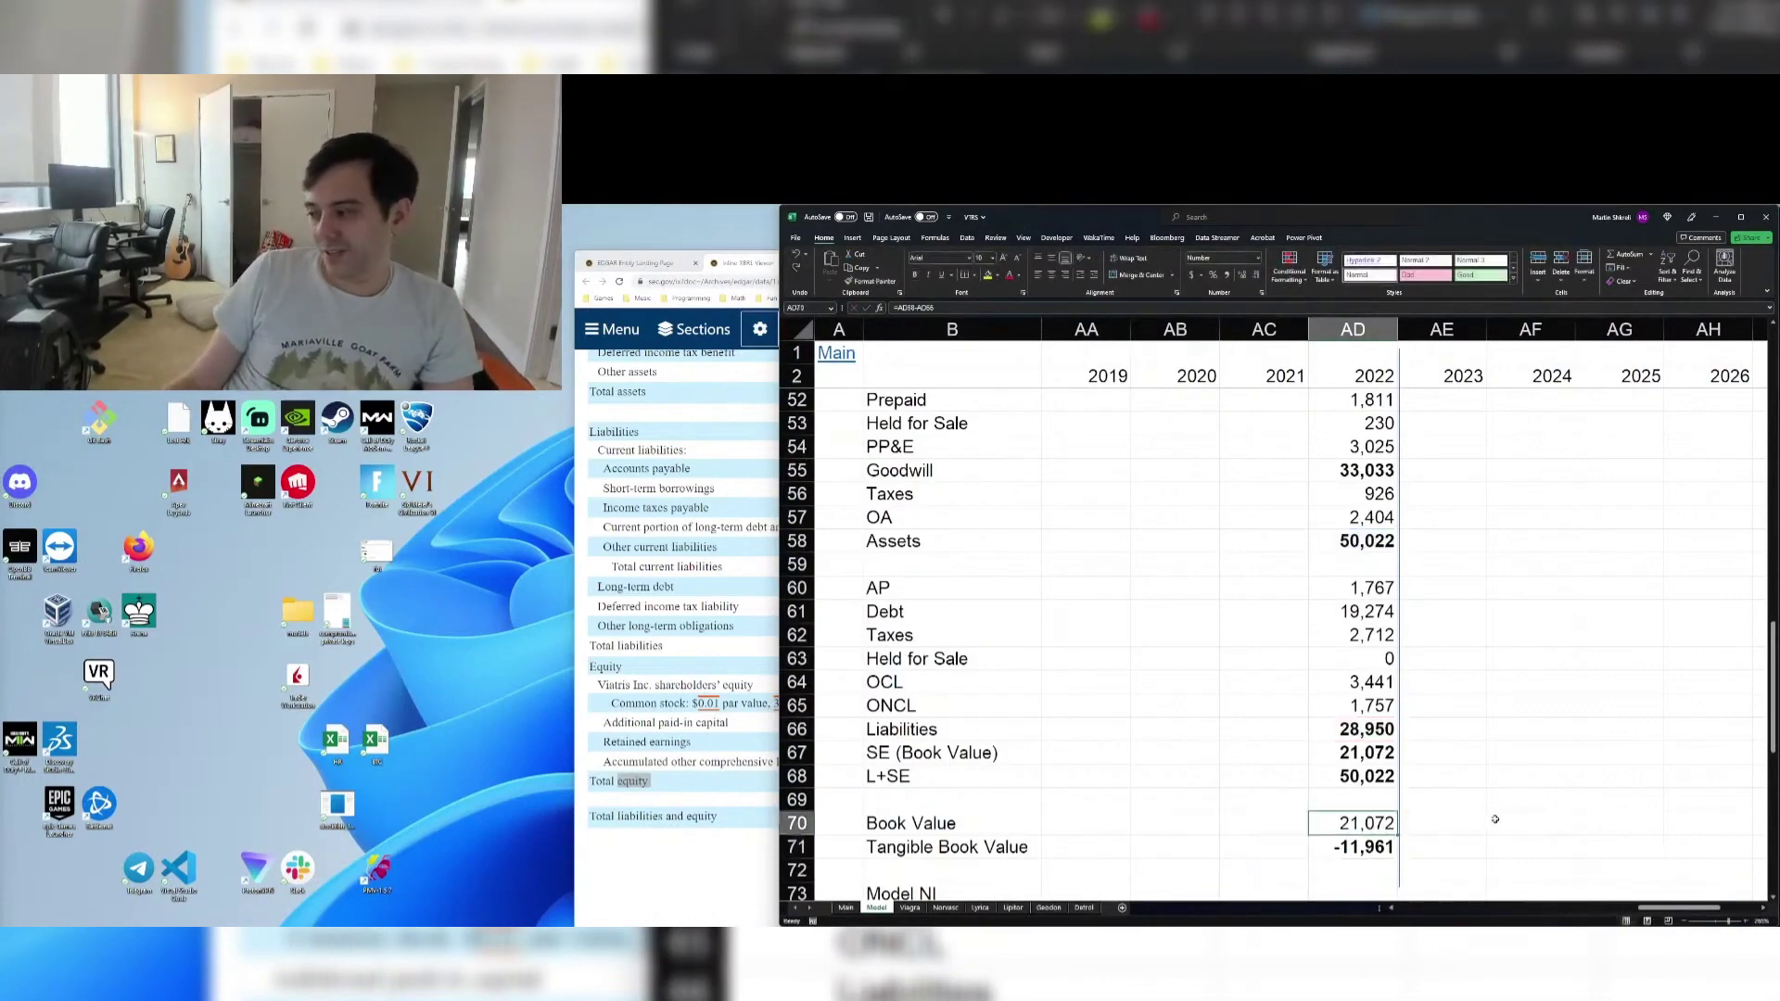
drag(1504, 821, 1354, 461)
click(1354, 462)
click(1372, 830)
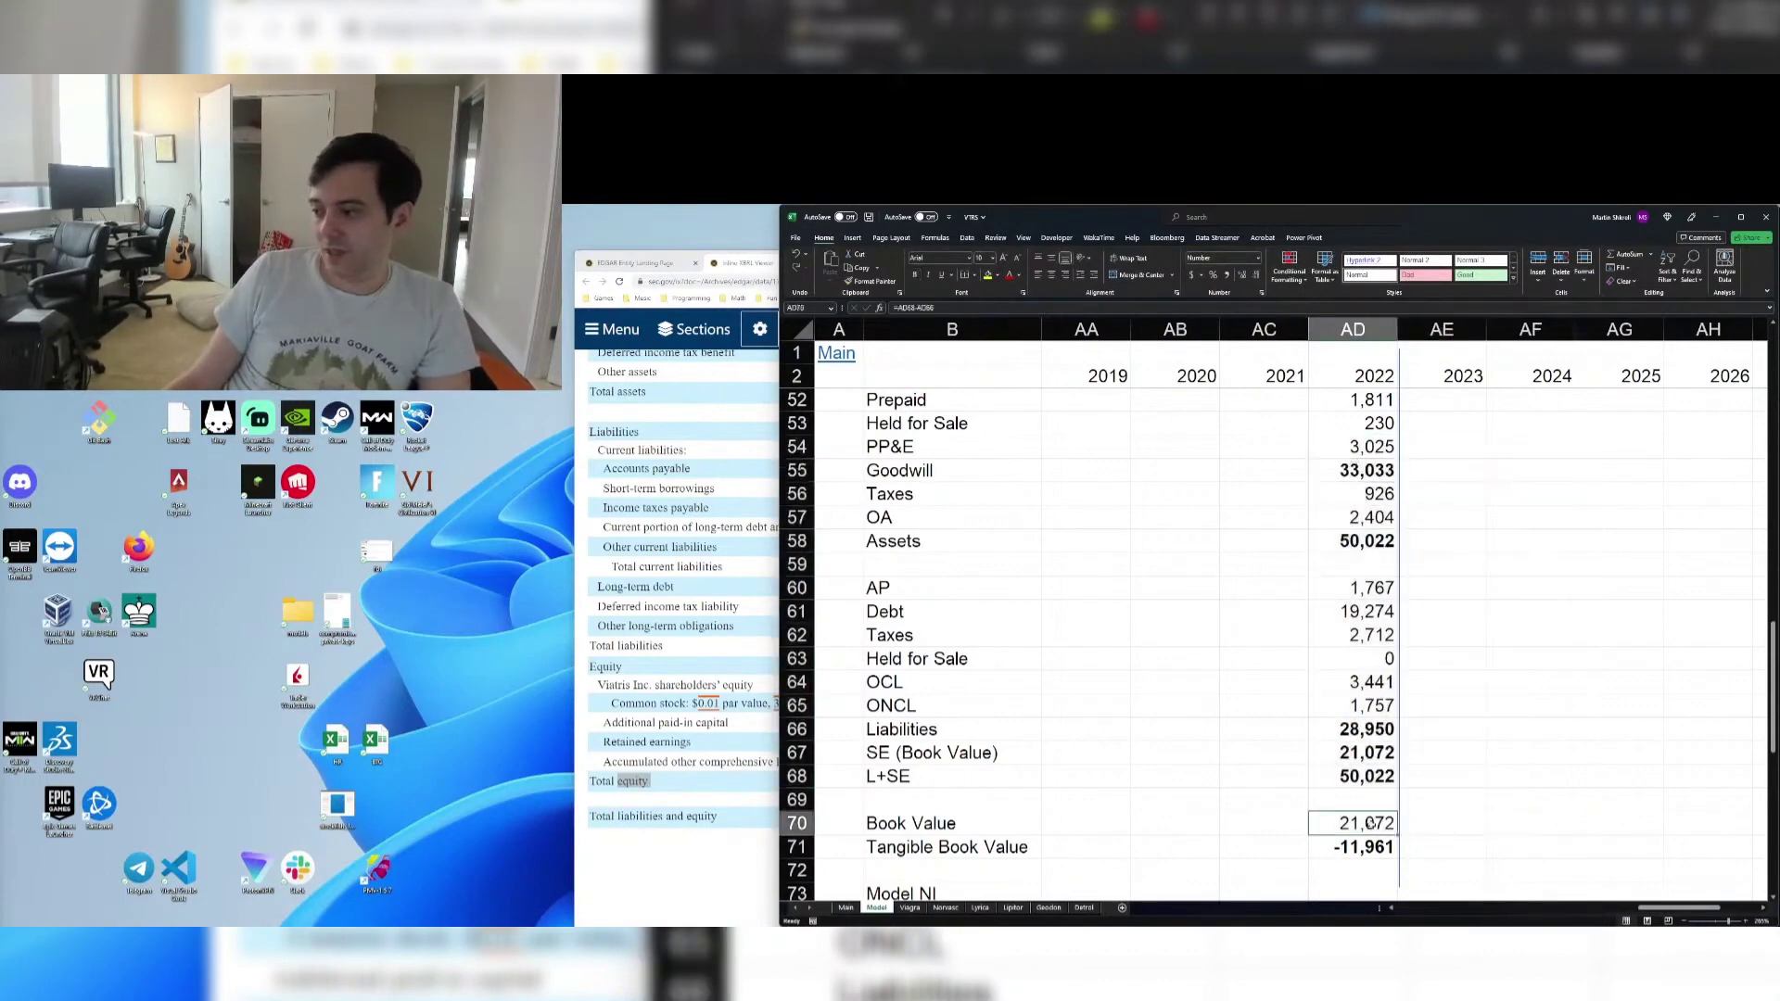
Close the Viatris workbook through the save prompt and create a new blank workbook
click(1766, 218)
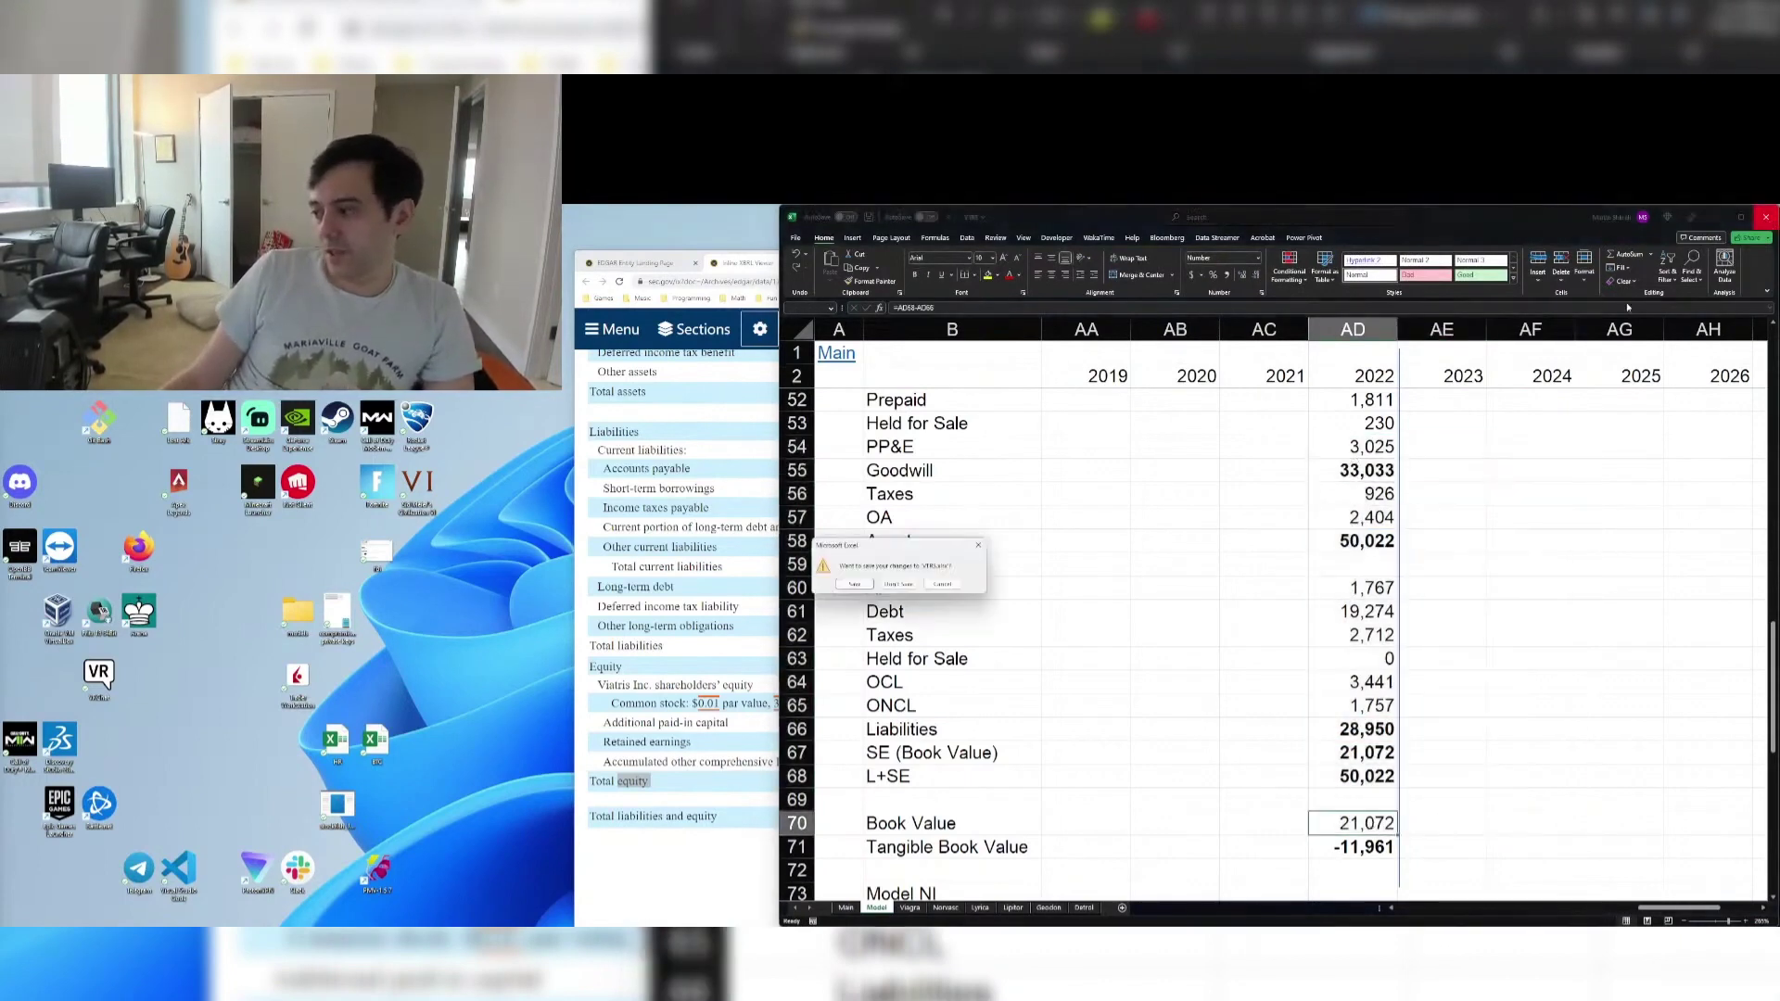
click(867, 583)
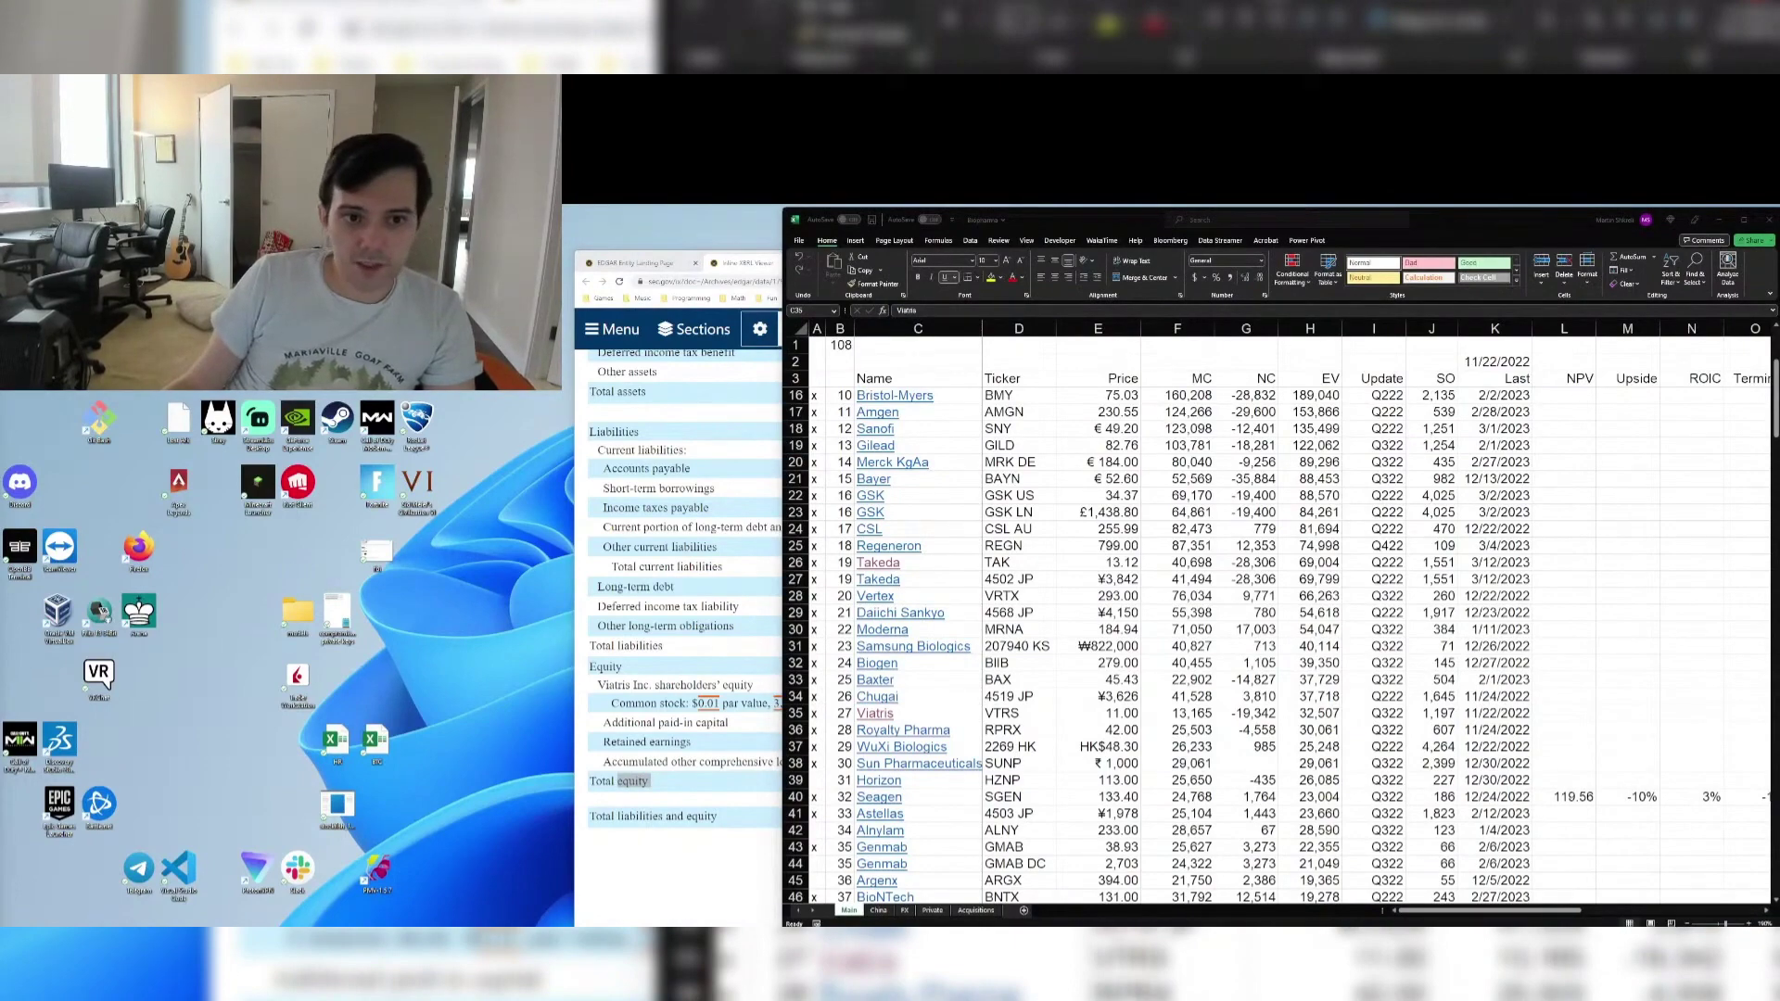
key(ctrl+n)
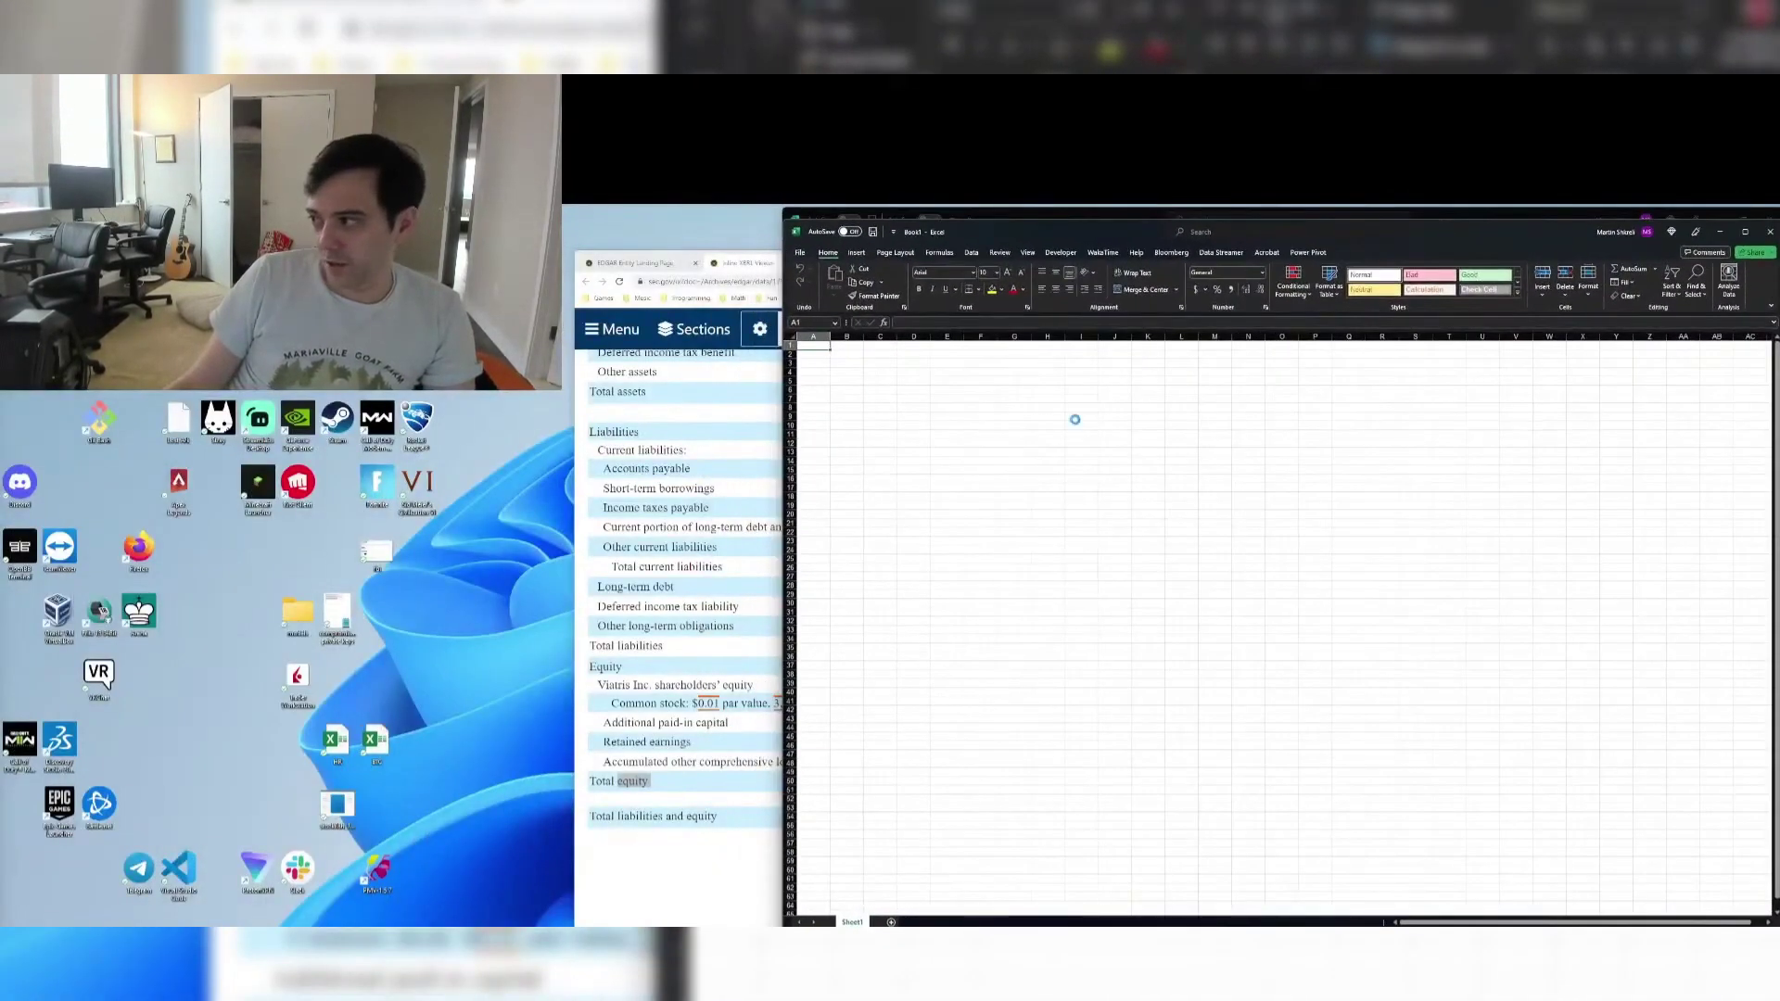
Add a 'Price' label in J2 of the new workbook
ctrl+scroll(1075, 419, up, 5)
click(1419, 373)
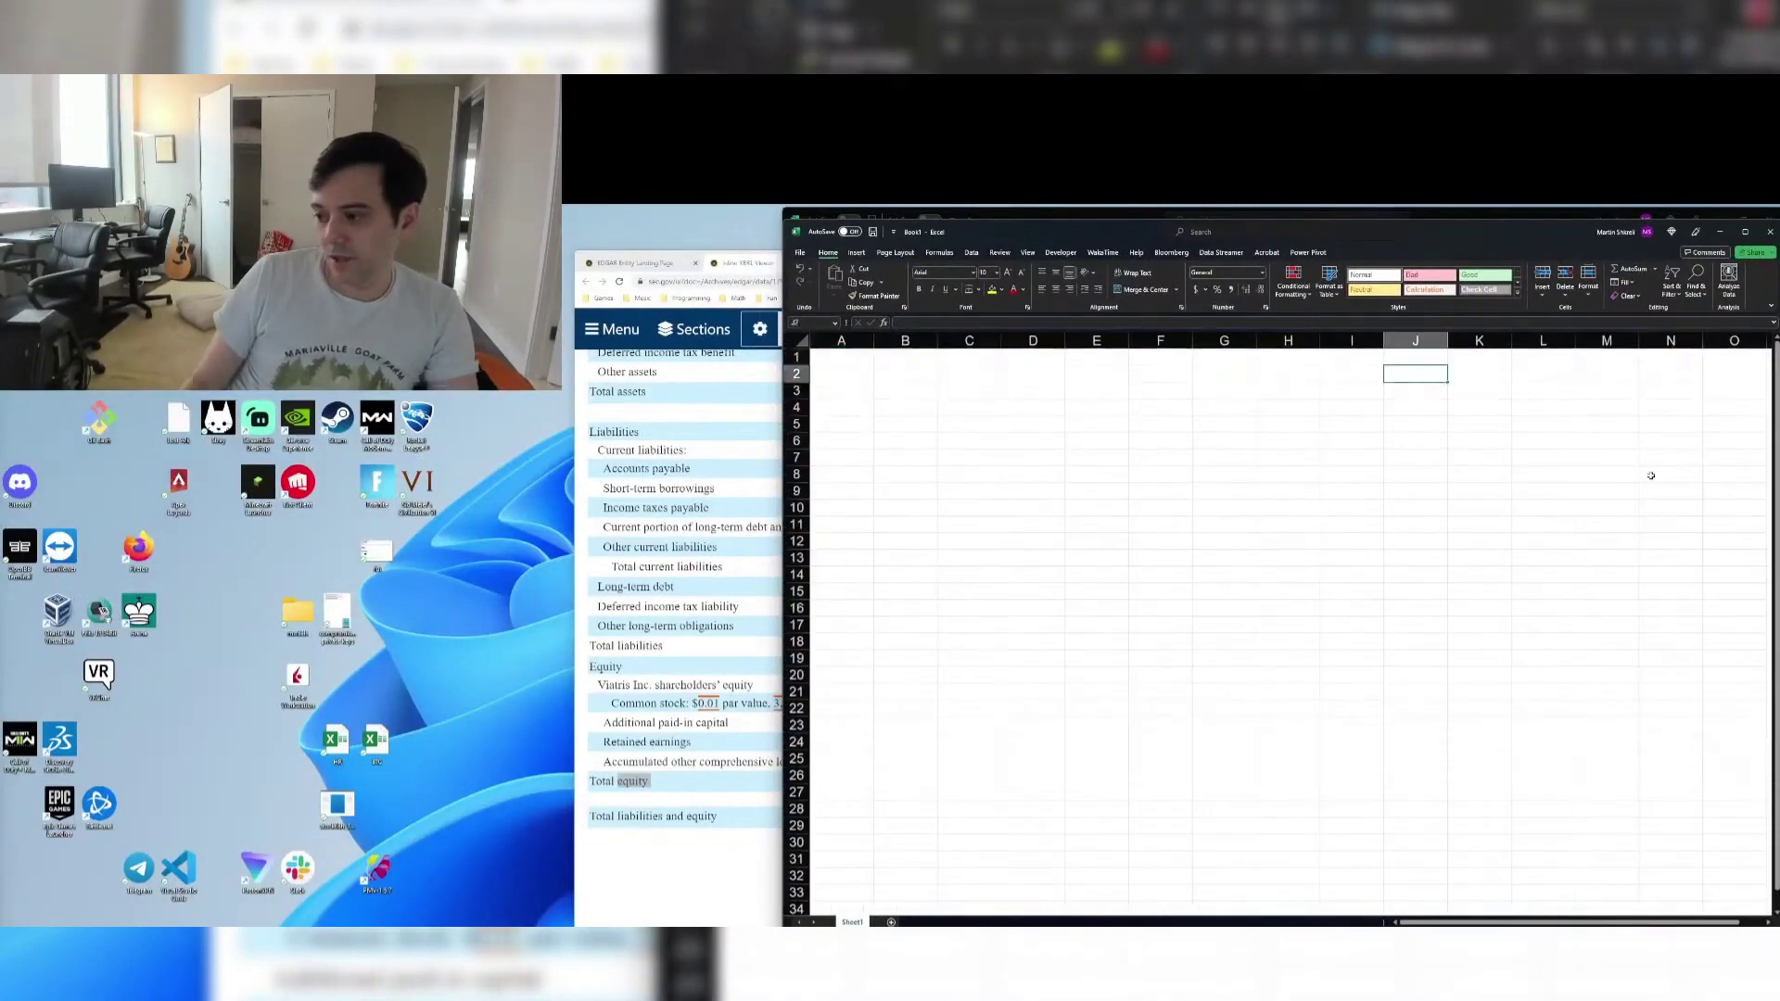
text(Price)
key(Tab)
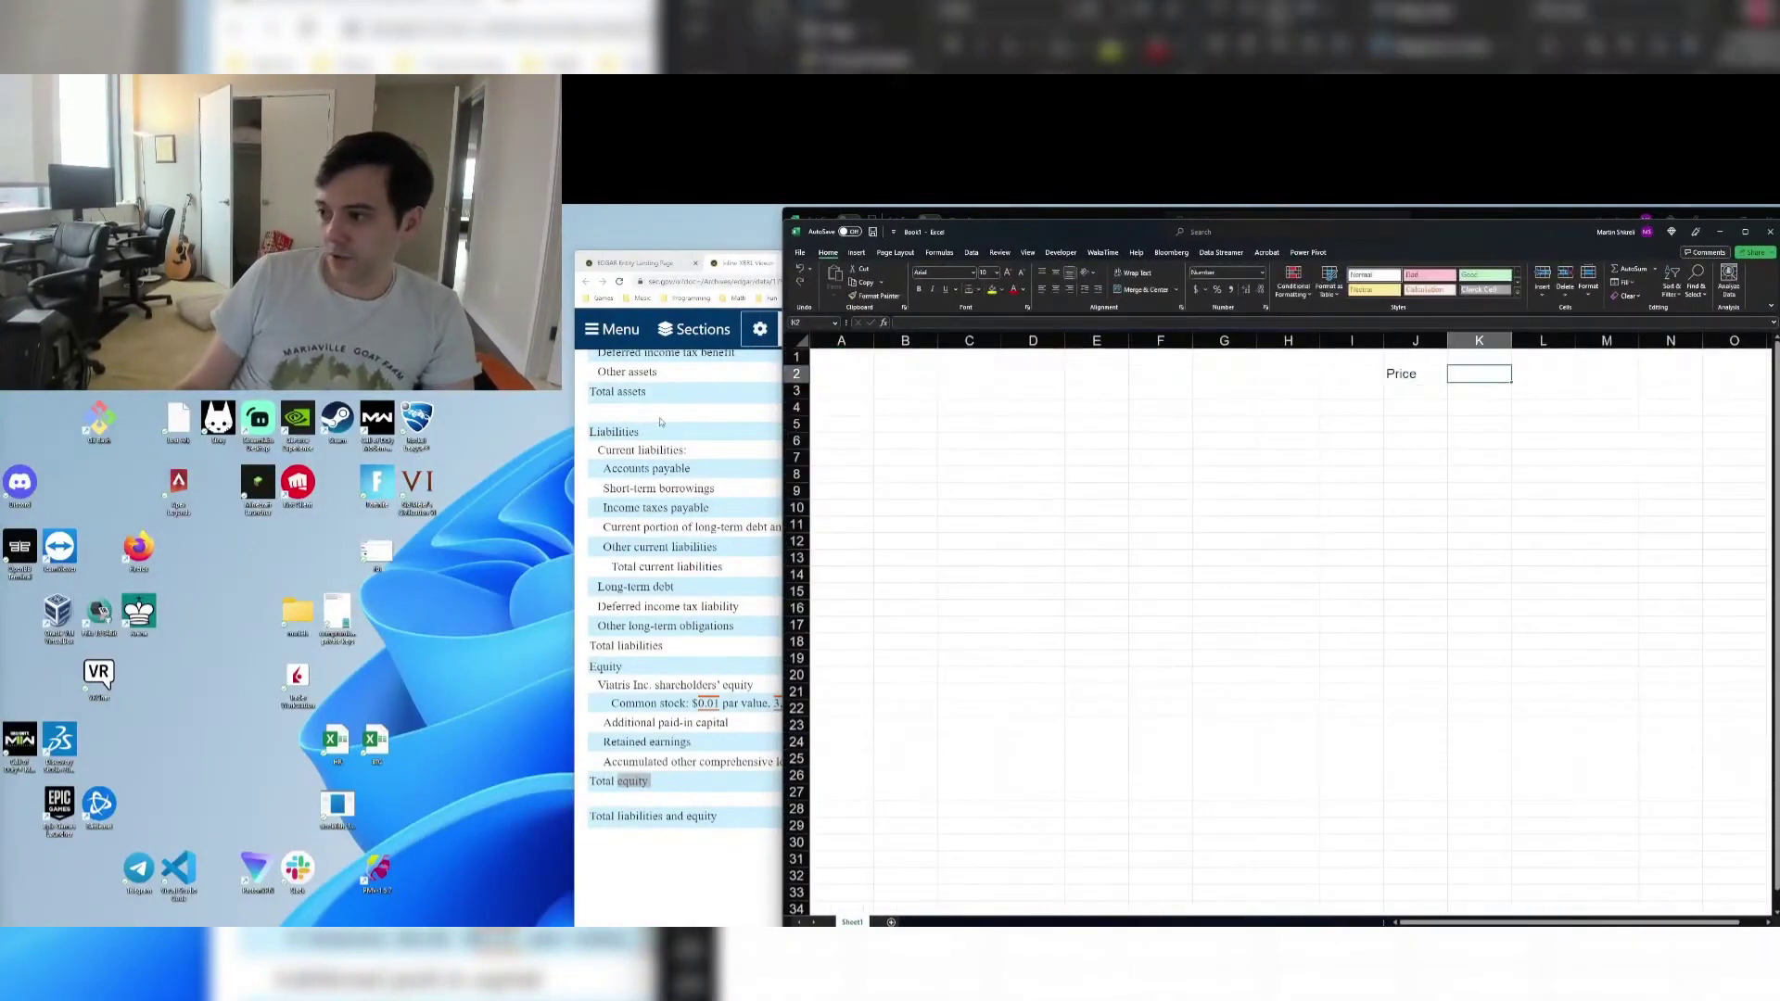
Search 'jpm stock' in a new browser window for JPMorgan's share price
click(654, 432)
key(ctrl+n)
text(jpm stock)
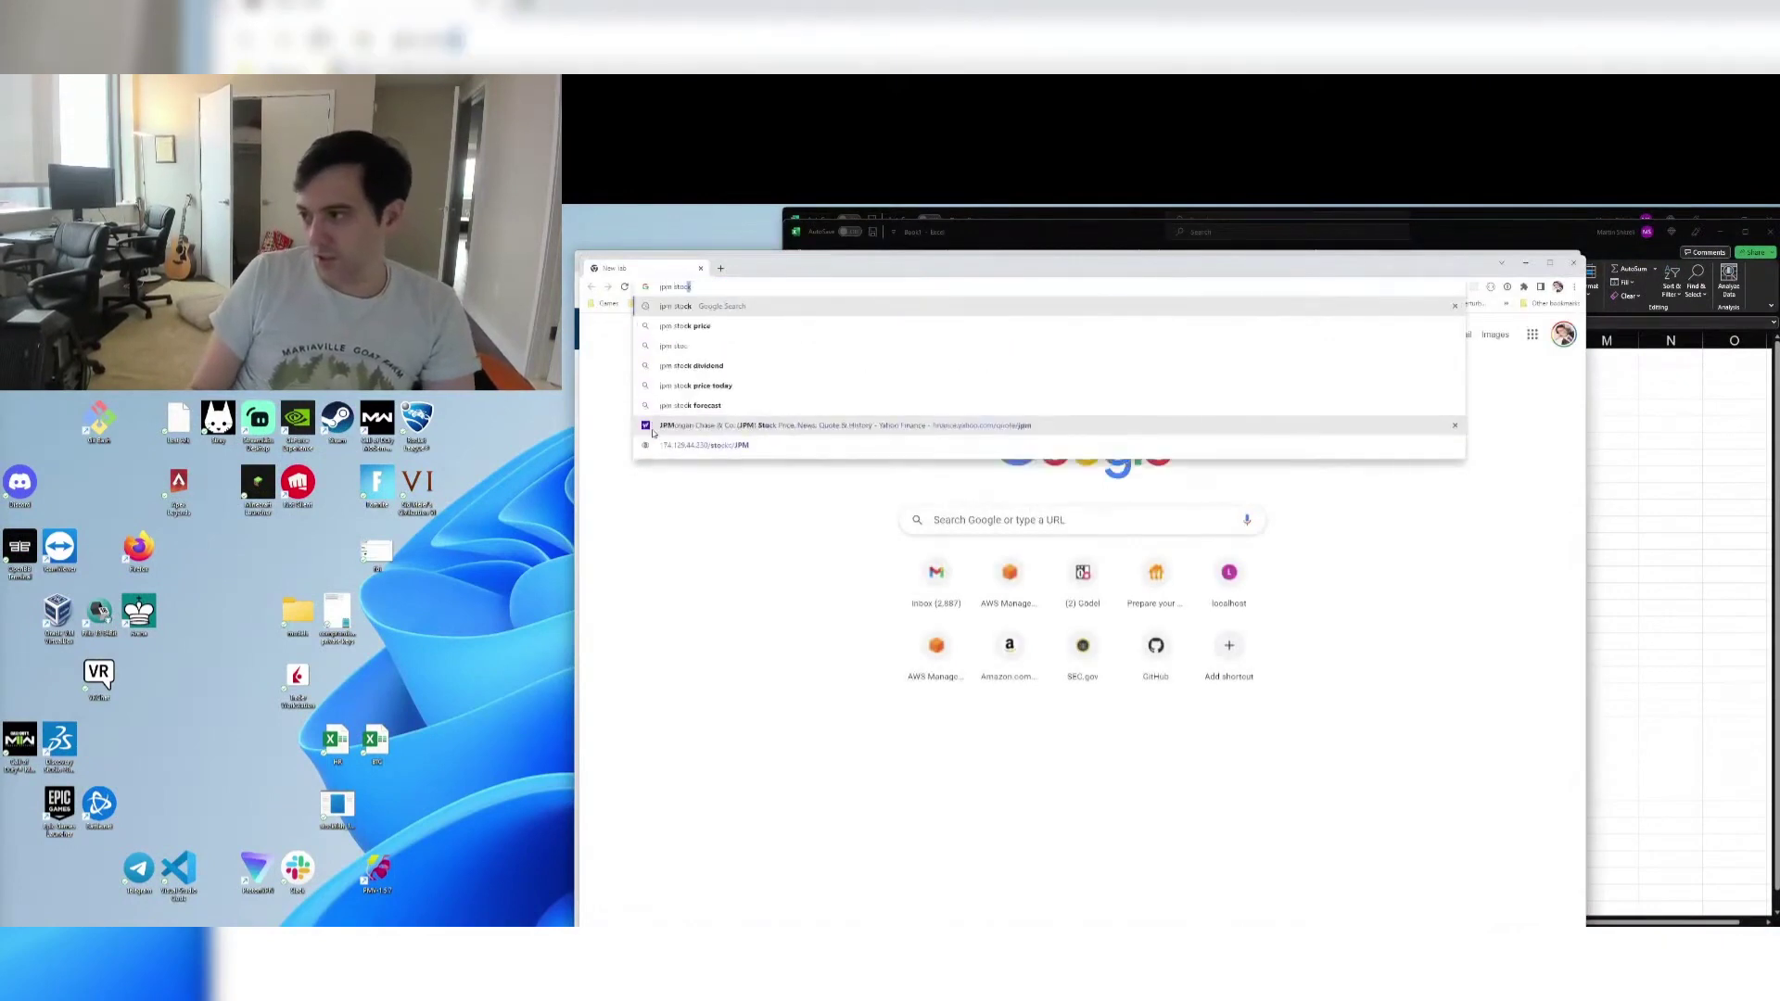
key(Return)
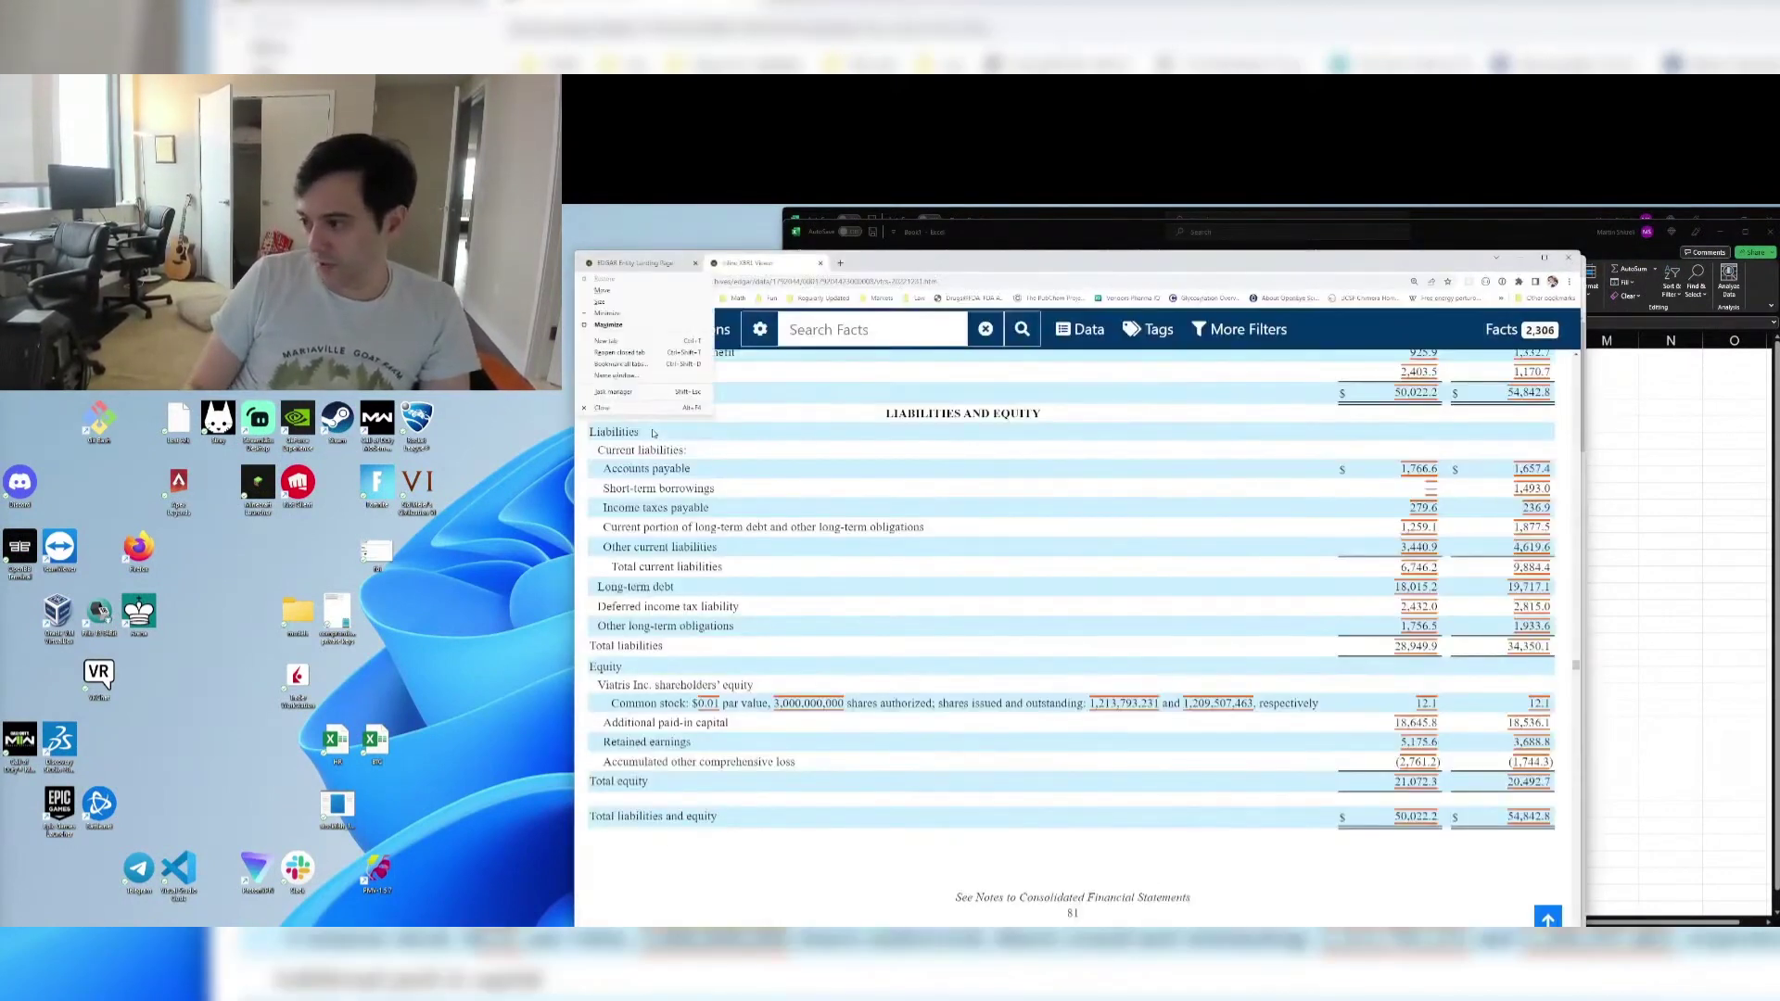
Enter JPMorgan's 133.65 share price beside the Price label
key(alt+Tab)
key(alt+Tab)
key(Tab)
text(133.65)
key(Return)
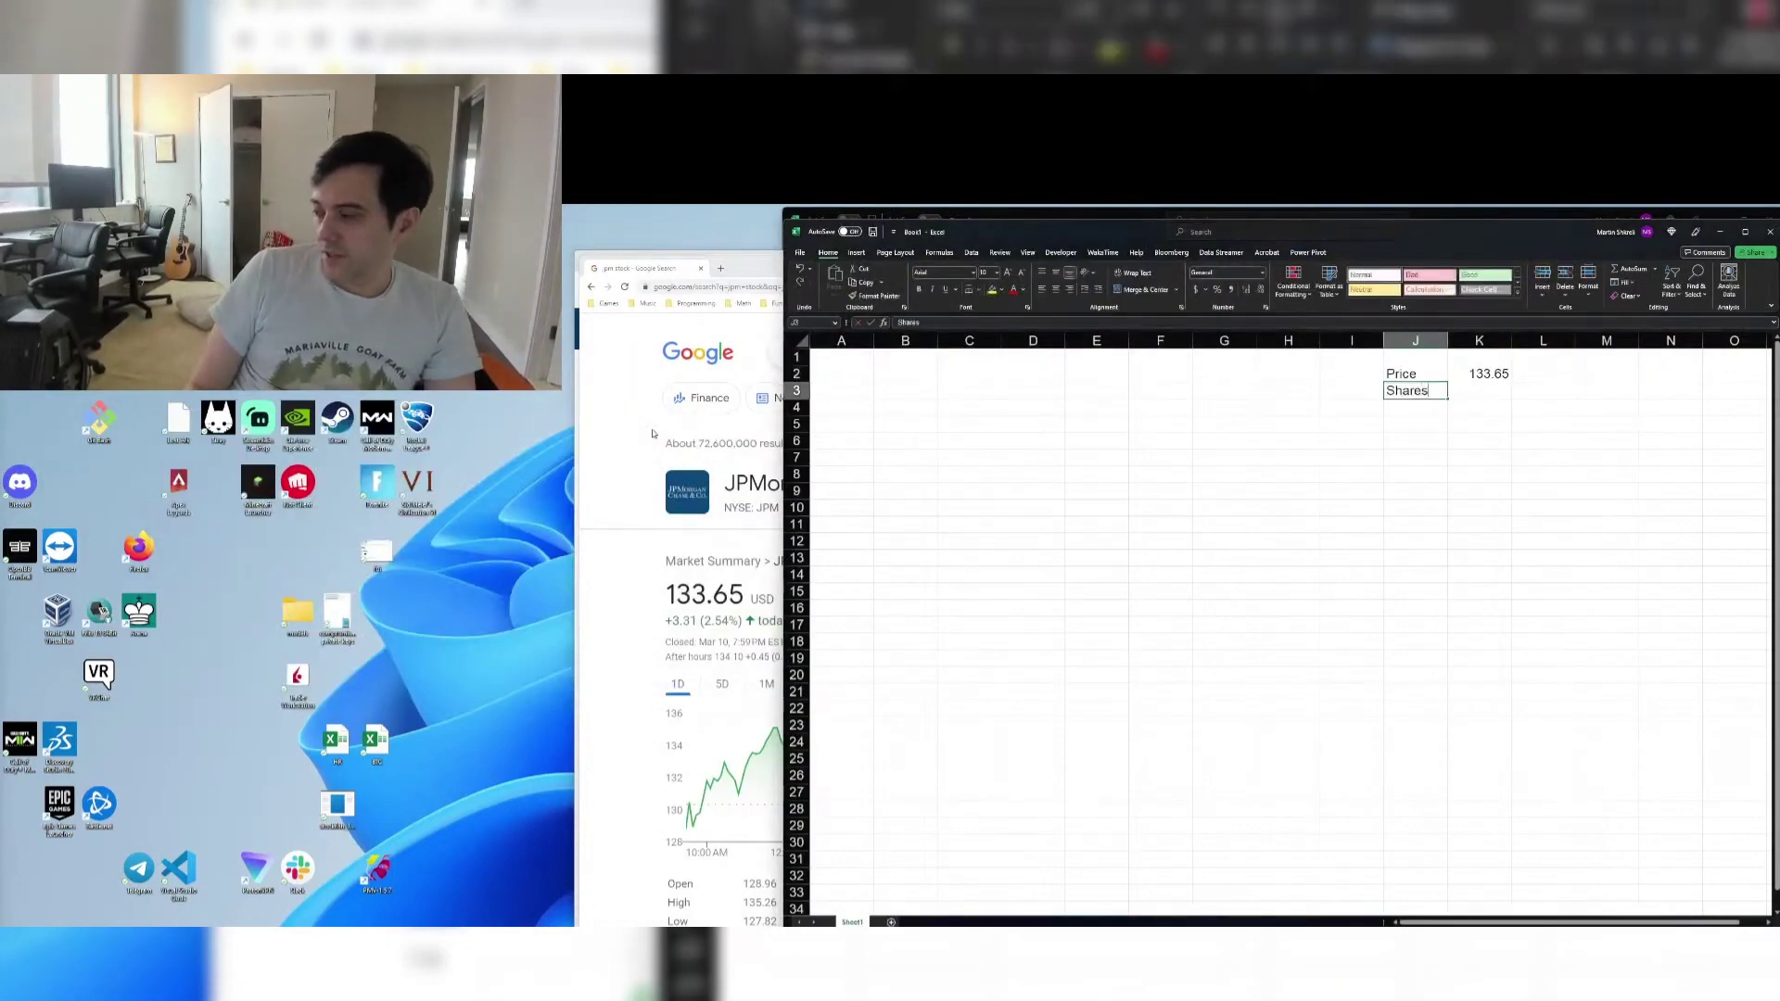